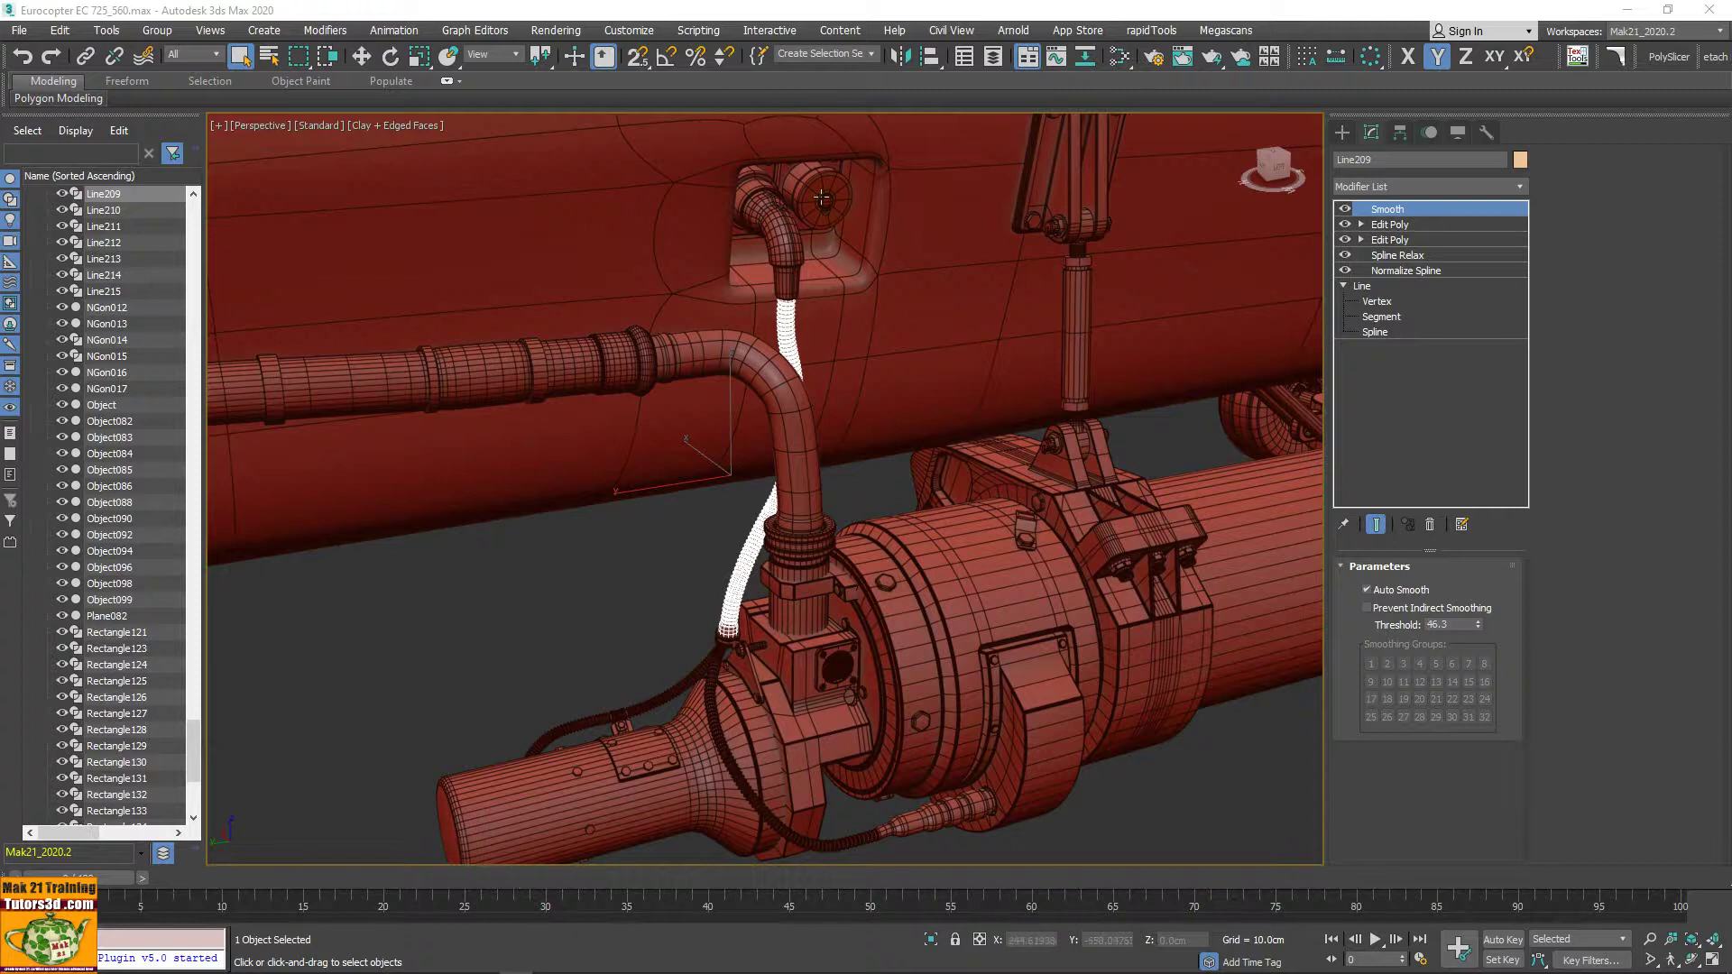
# Step: Select the round connector cap Cylinder3046 and orbit to face the panel
pyautogui.click(821, 198)
pyautogui.scroll(3, 819, 398)
pyautogui.scroll(3, 839, 415)
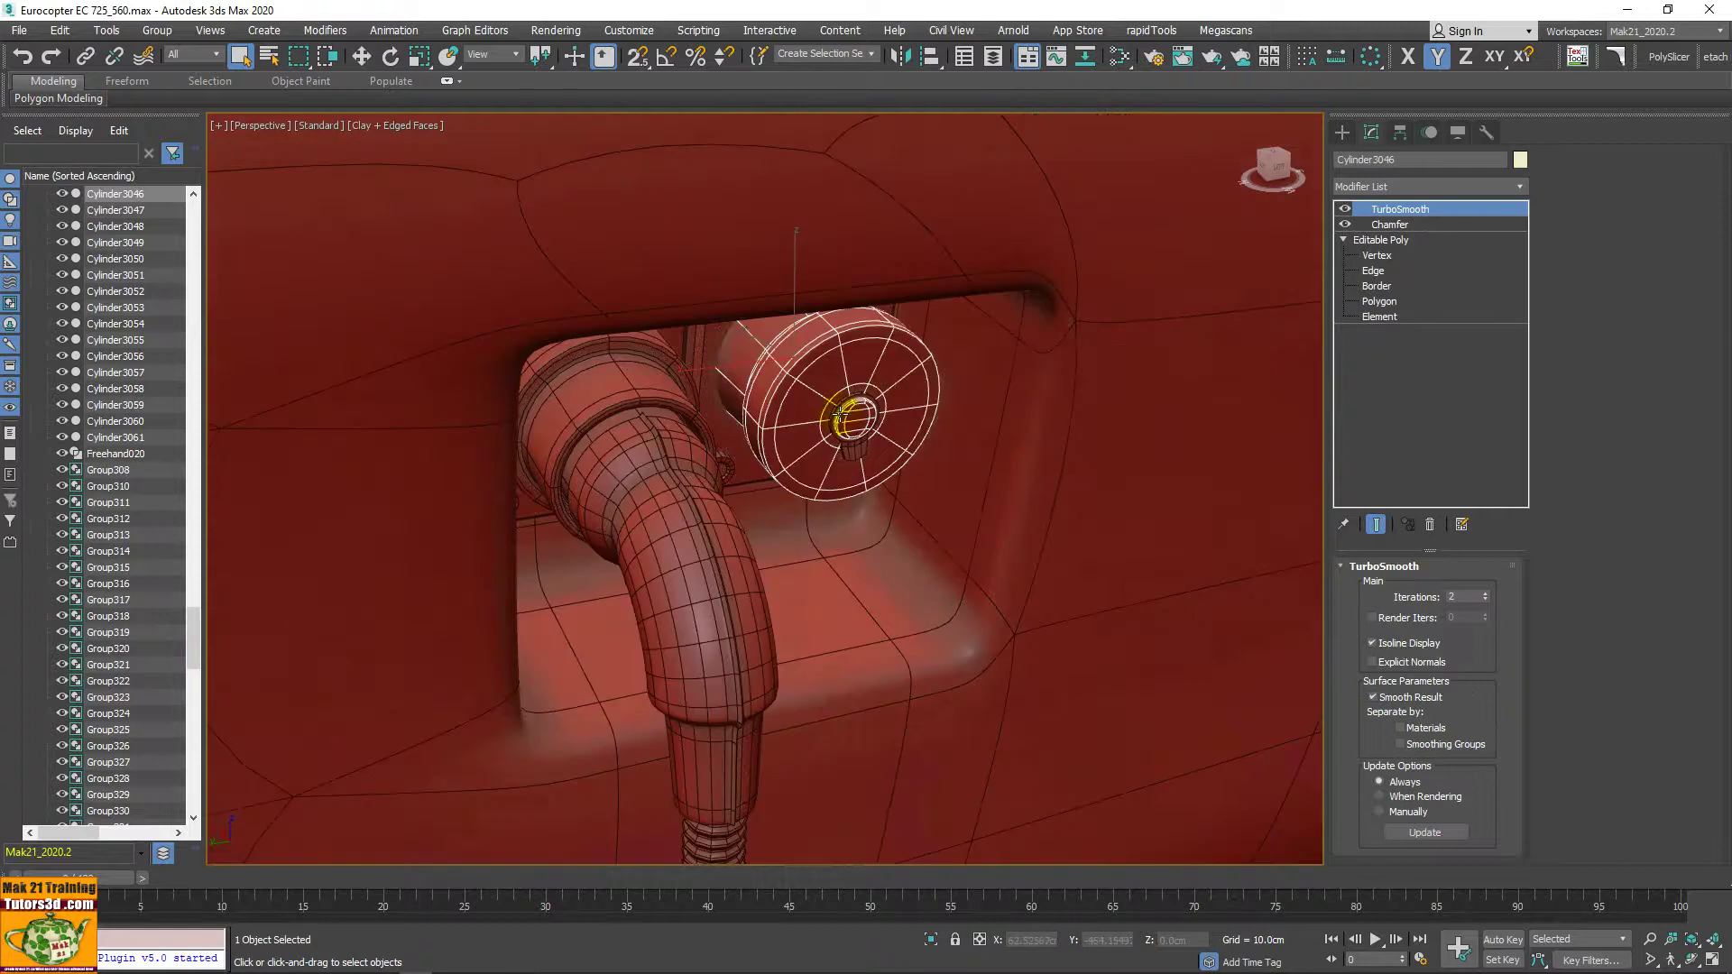
pyautogui.keyDown('alt'); pyautogui.moveTo(839, 415); pyautogui.dragTo(1126, 392, button='middle'); pyautogui.keyUp('alt')
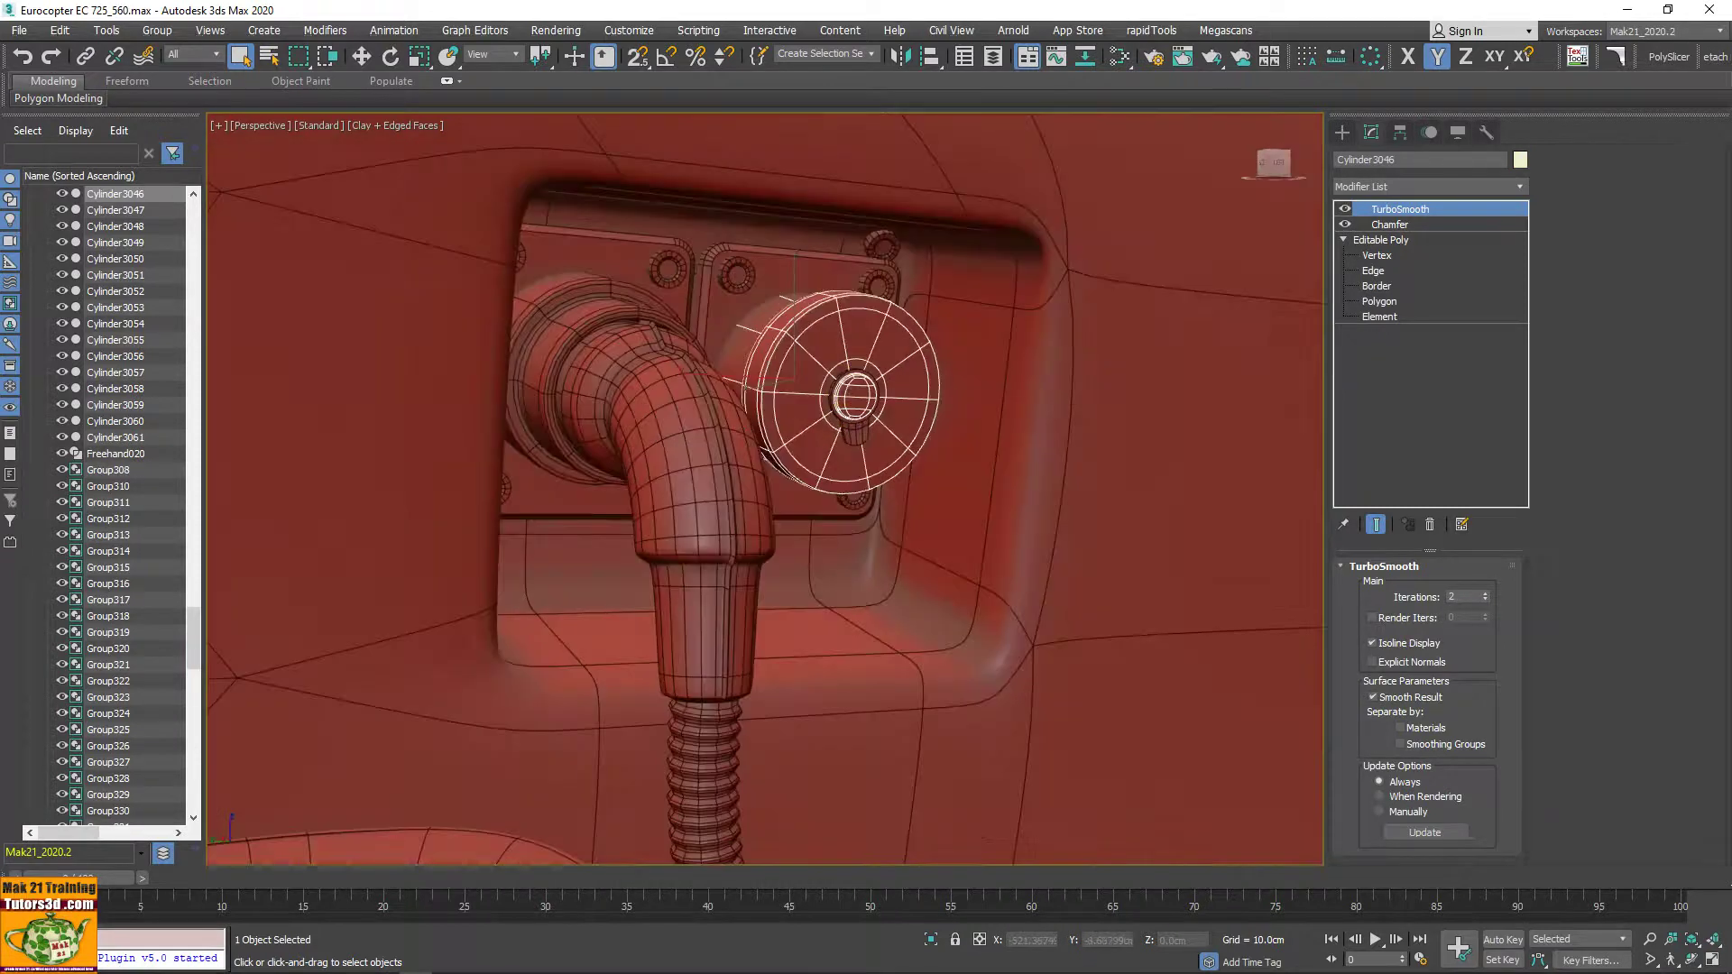
# Step: Compare against the connector detail in the reference photo, then return to the scene
pyautogui.hotkey('alt', 'Tab')
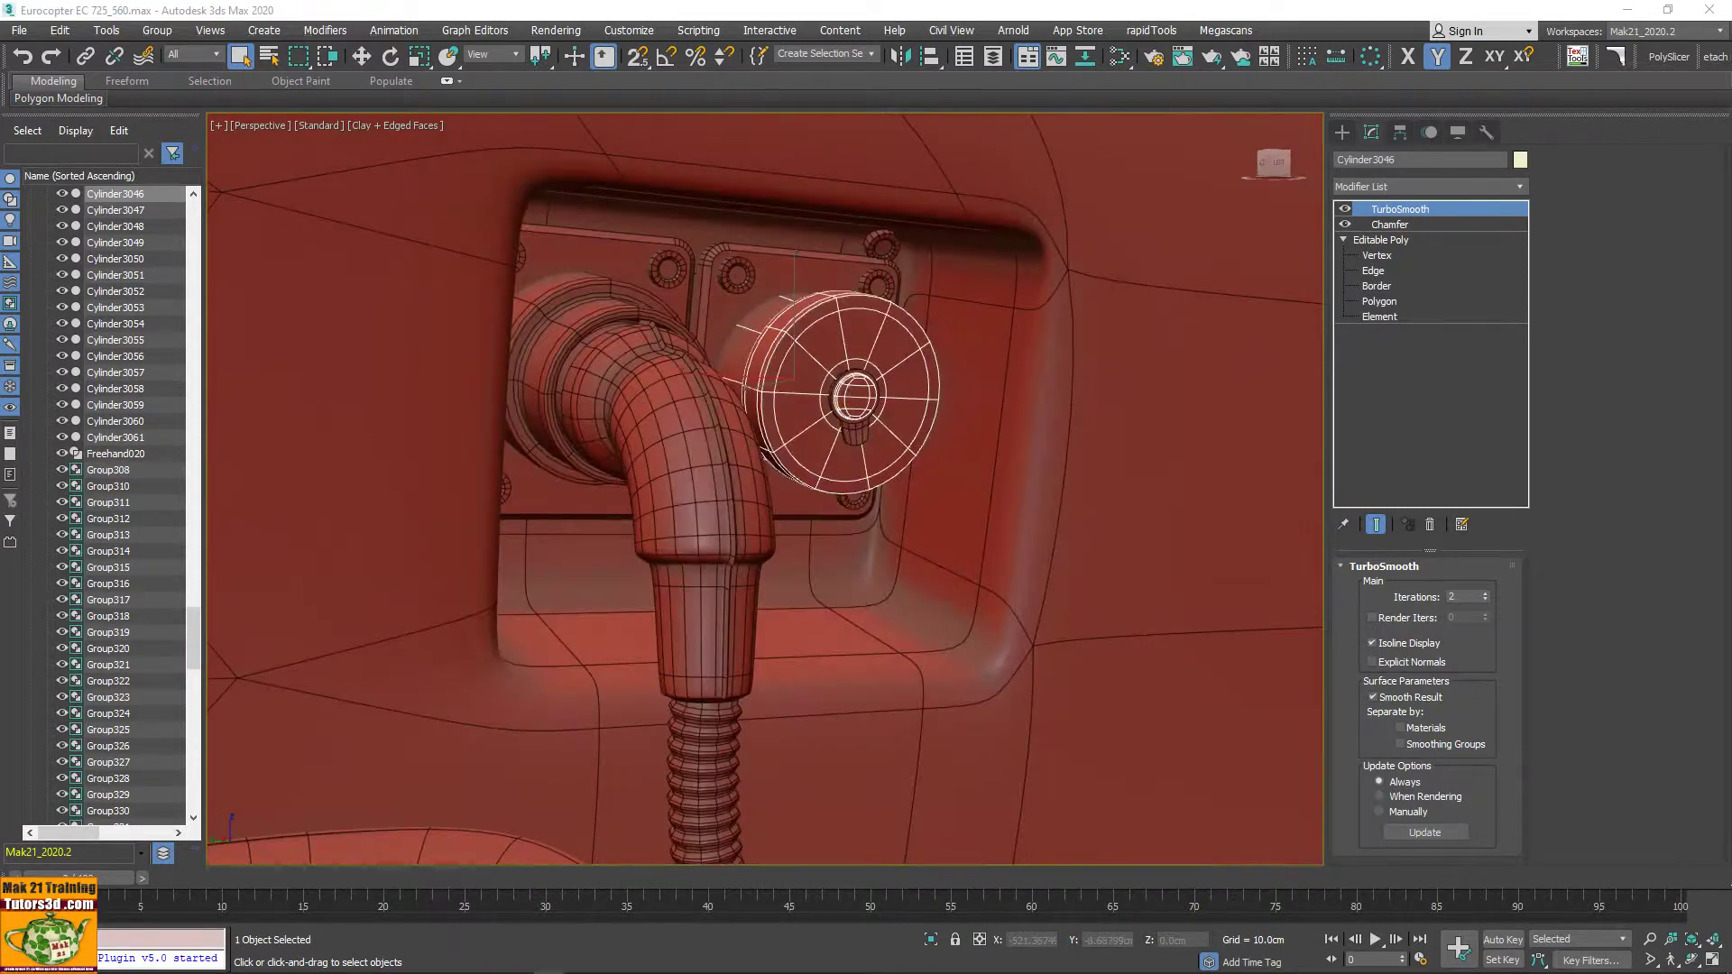
pyautogui.scroll(2, 761, 219)
pyautogui.scroll(2, 789, 220)
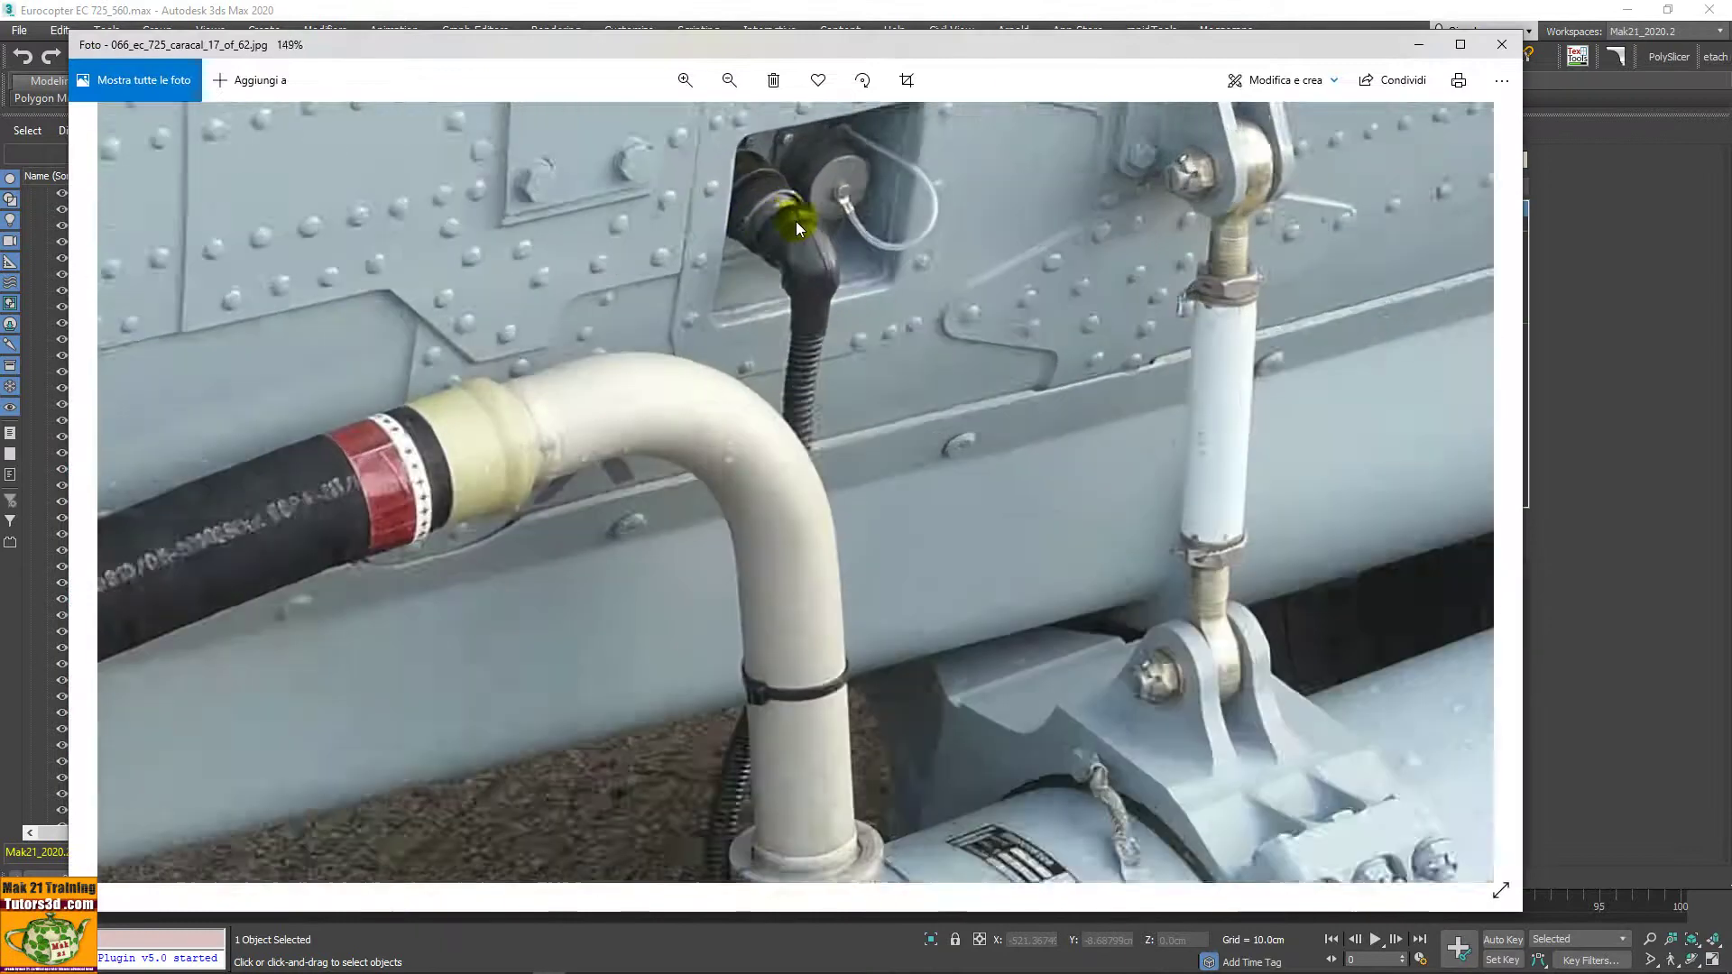
pyautogui.scroll(2, 796, 220)
pyautogui.moveTo(796, 220)
pyautogui.mouseDown()
pyautogui.moveTo(810, 301)
pyautogui.moveTo(745, 300)
pyautogui.mouseUp()
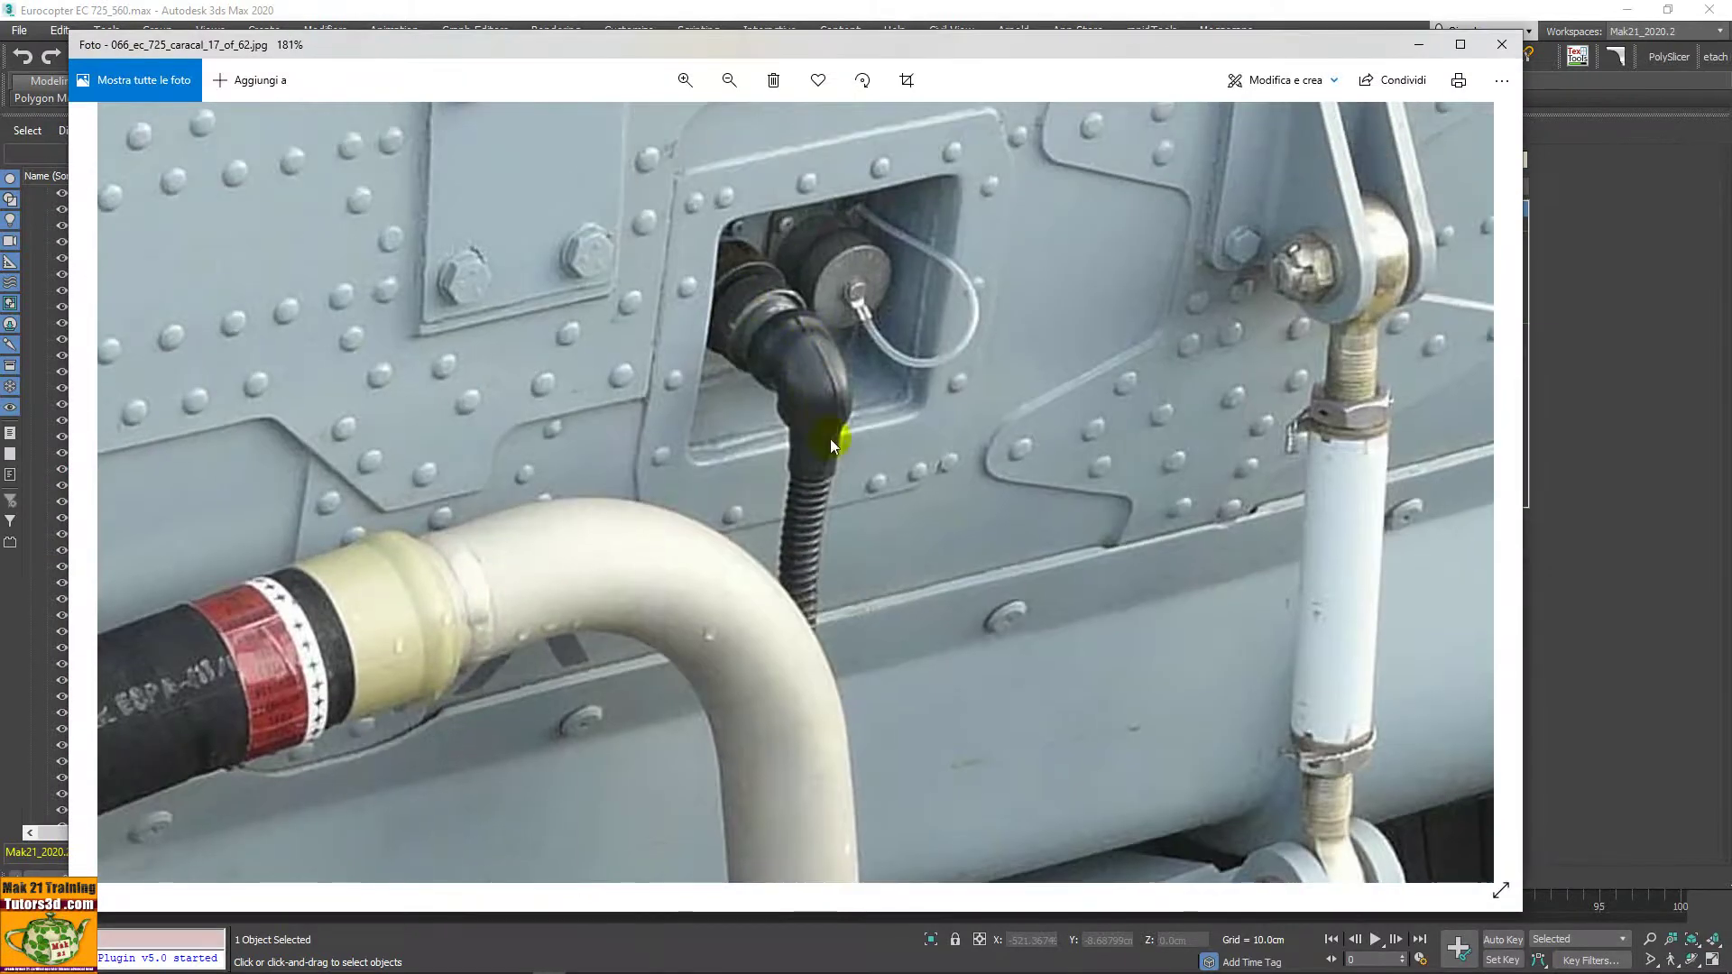
pyautogui.hotkey('alt', 'Tab')
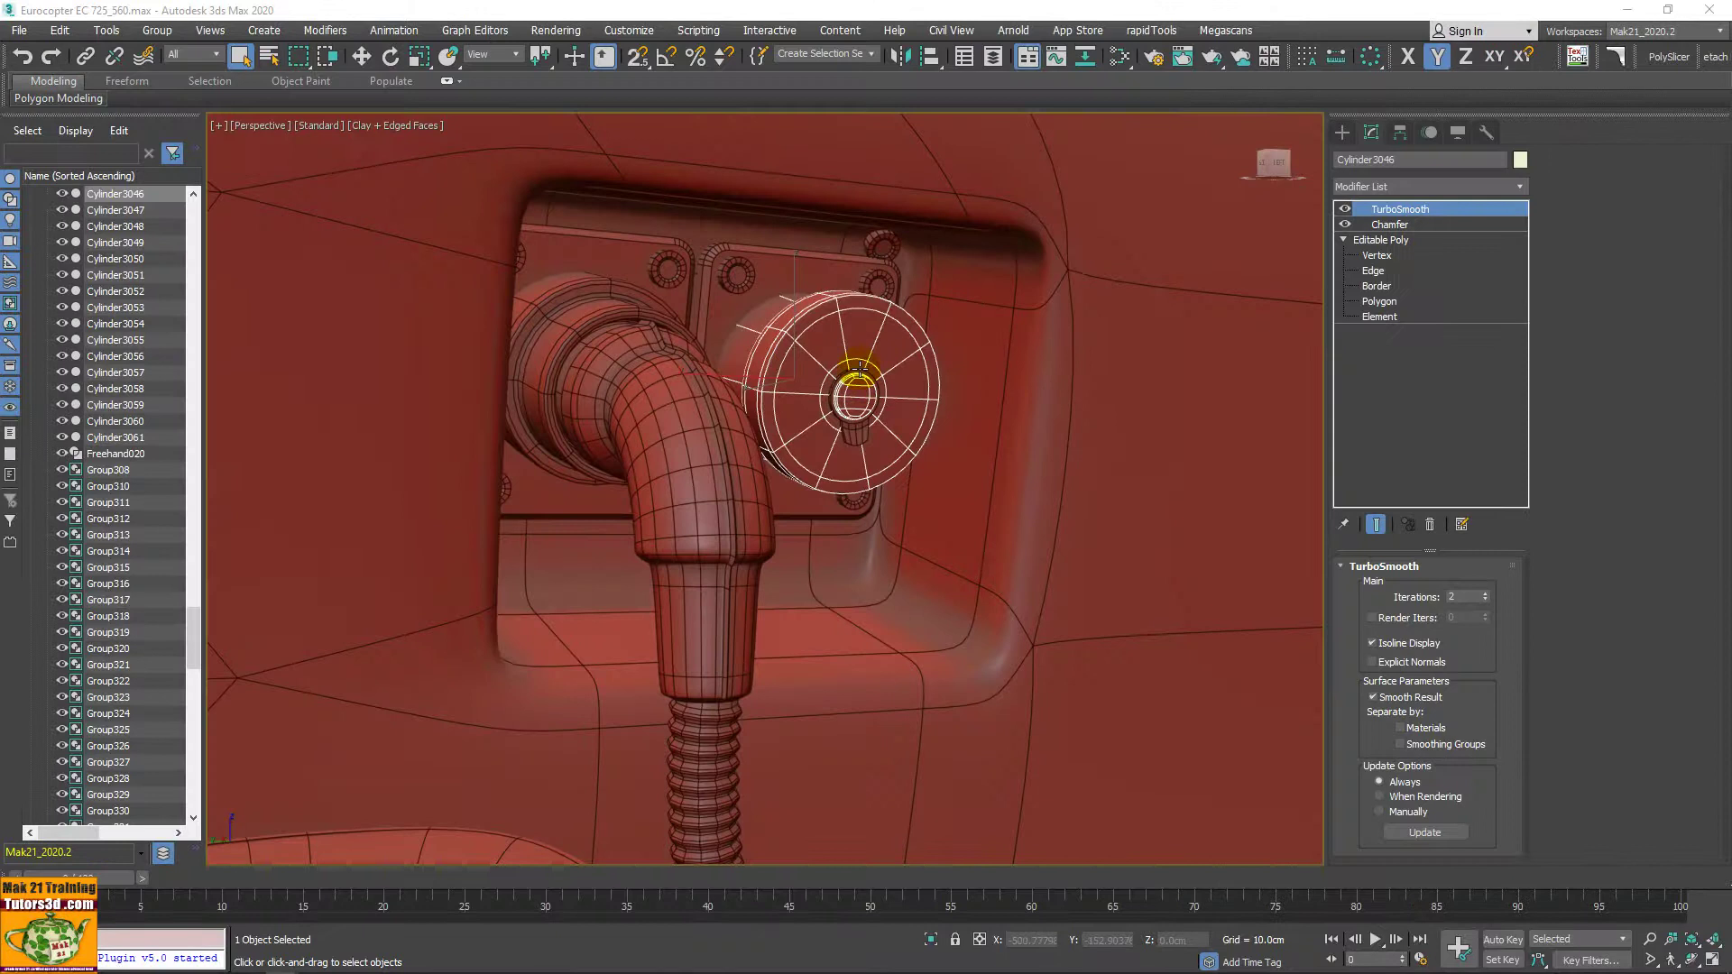
# Step: Isolate Cylinder3046 and hide its TurboSmooth to inspect the raw mesh
pyautogui.scroll(2, 860, 370)
pyautogui.moveTo(858, 375); pyautogui.dragTo(871, 452, button='middle')
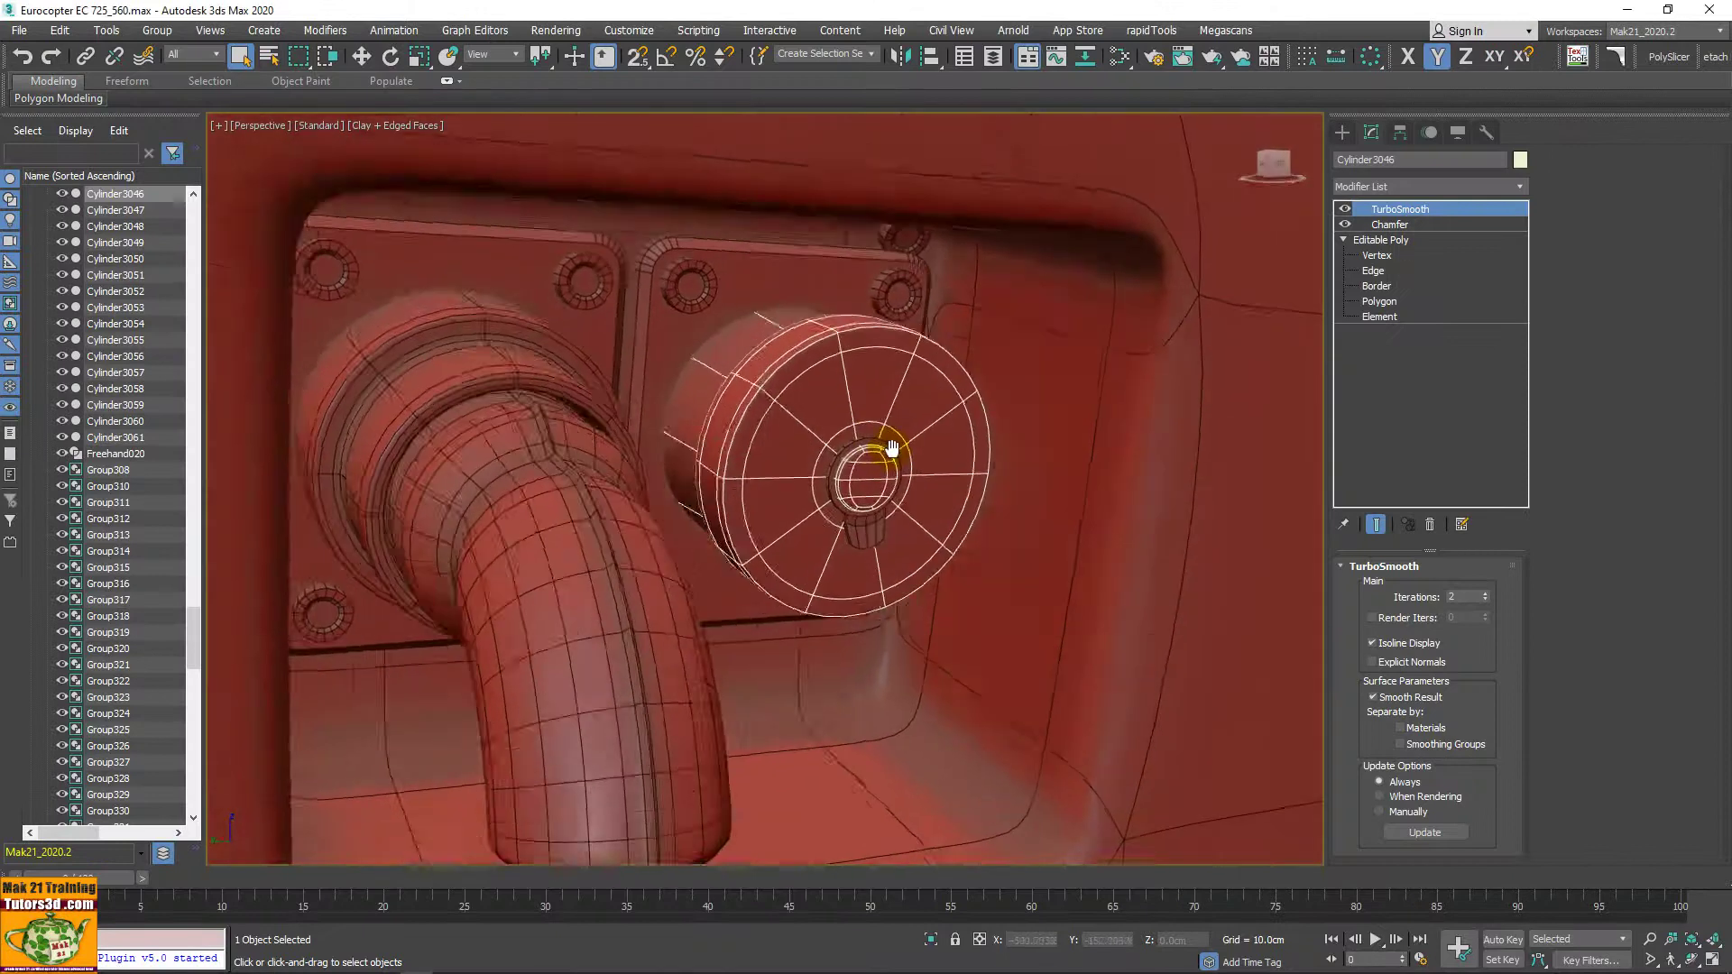
pyautogui.scroll(2, 881, 452)
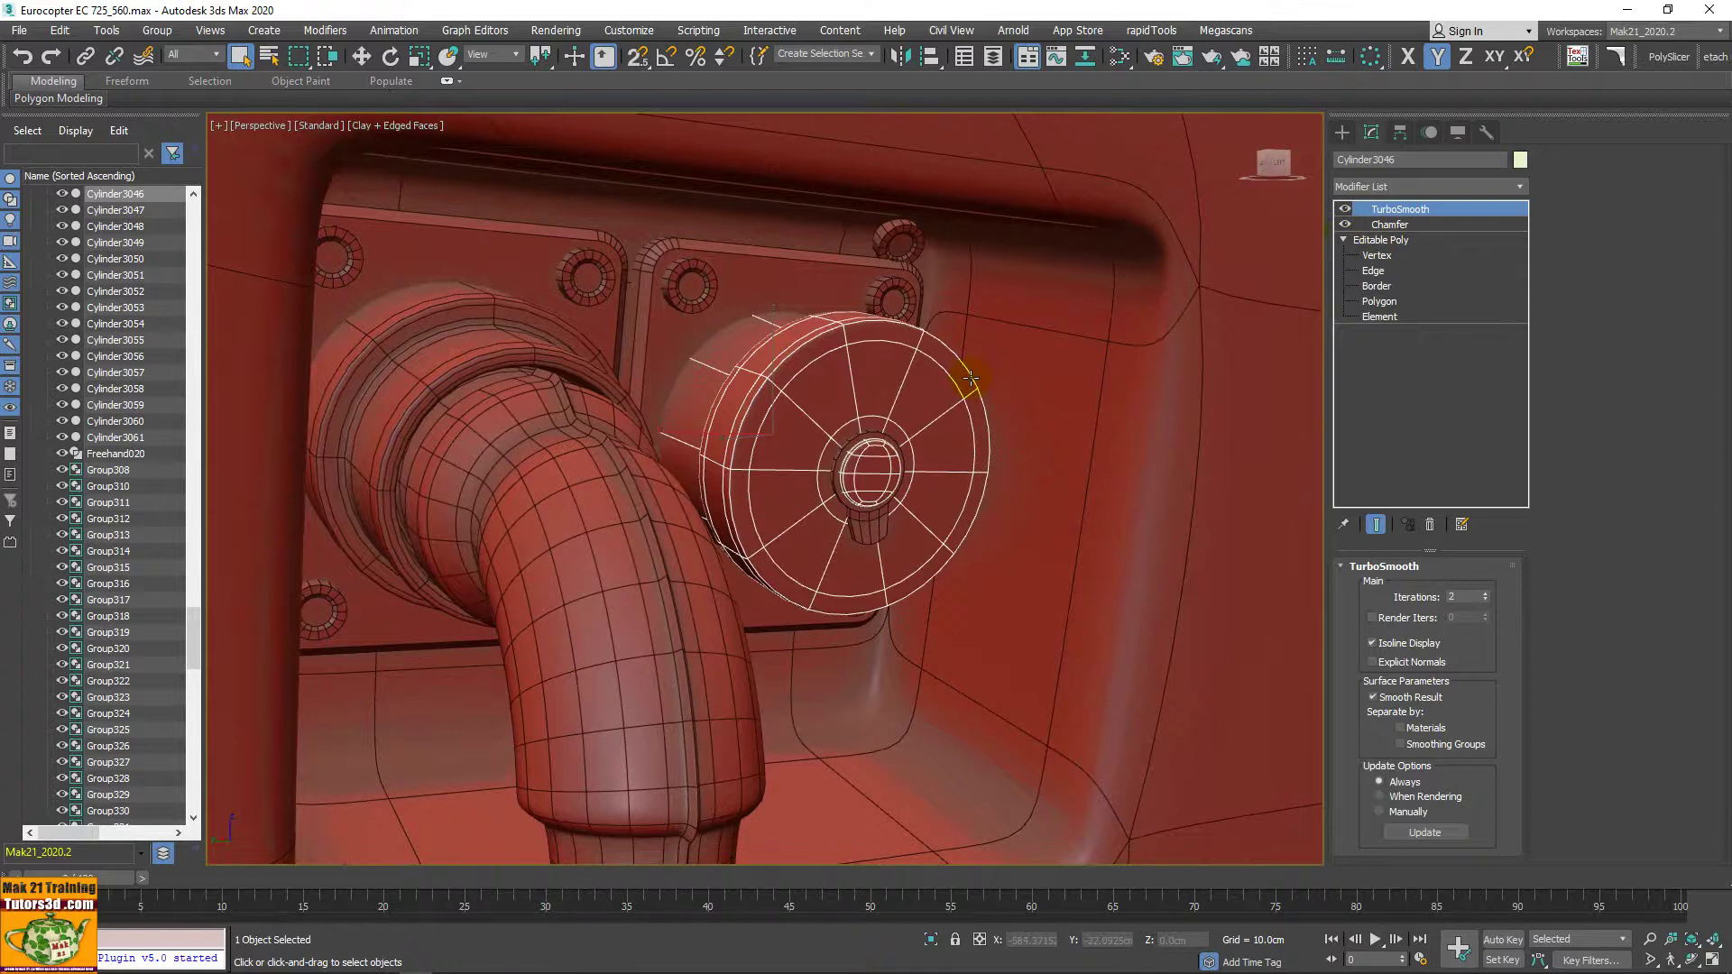
pyautogui.hotkey('alt', 'q')
pyautogui.click(1344, 208)
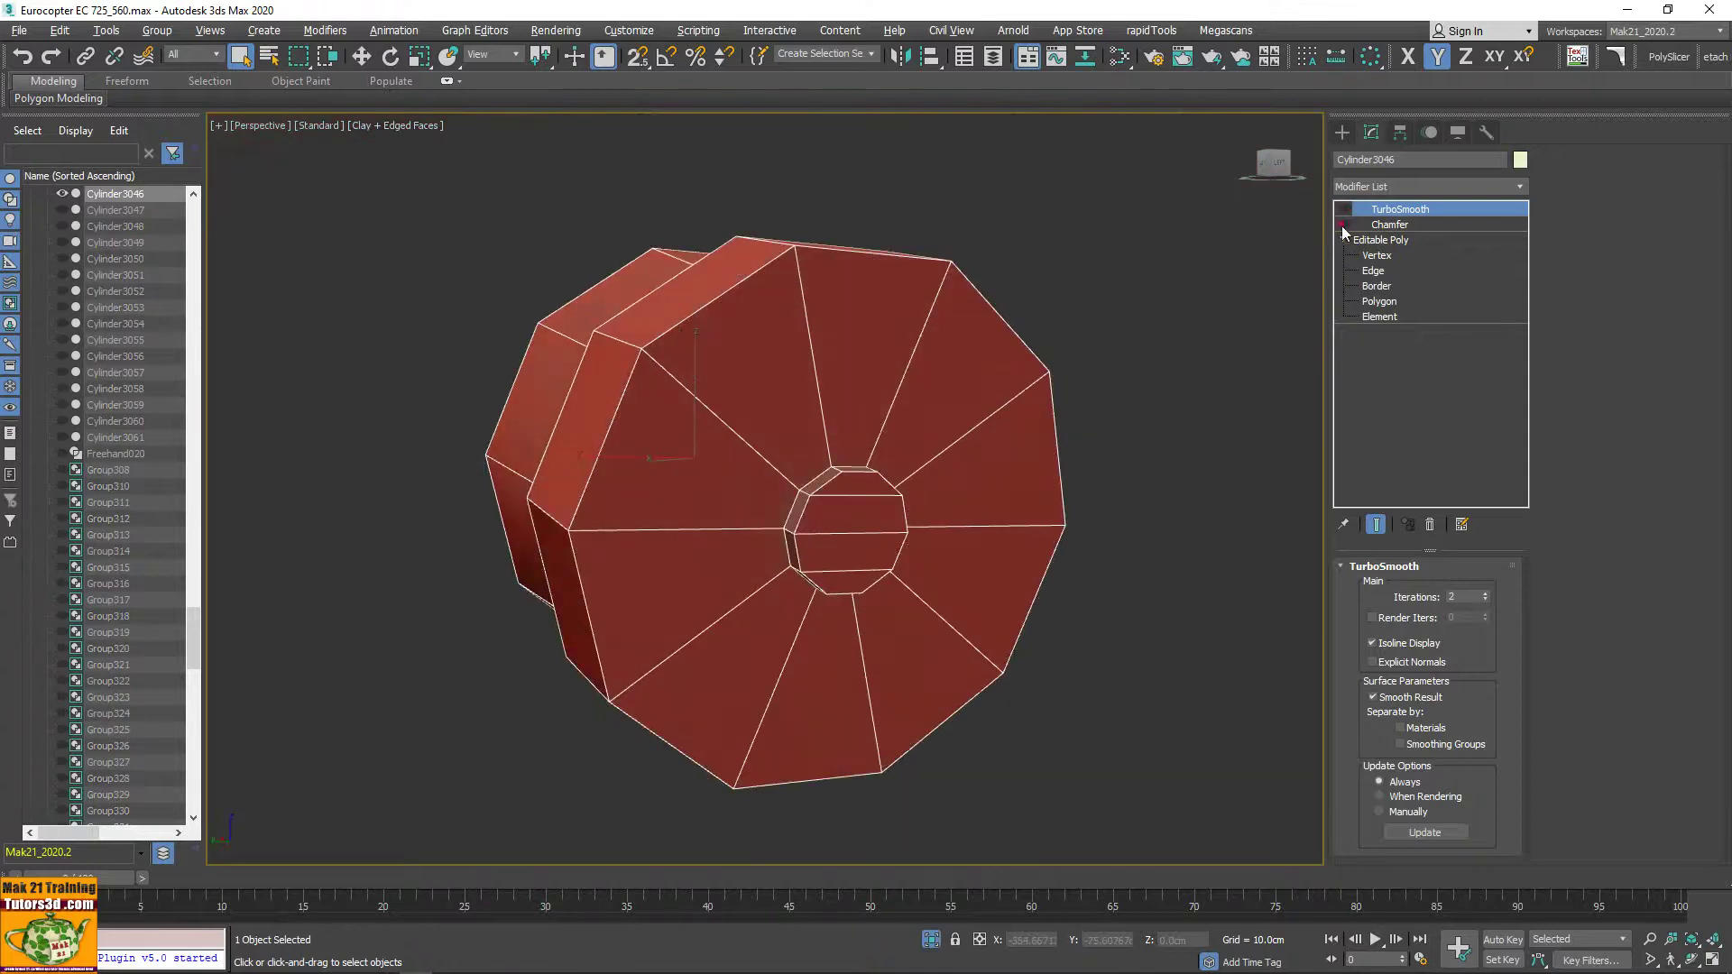
pyautogui.moveTo(1012, 440)
pyautogui.keyDown('alt'); pyautogui.mouseDown(button='middle')
pyautogui.moveTo(1056, 447)
pyautogui.moveTo(944, 476)
pyautogui.mouseUp(button='middle'); pyautogui.keyUp('alt')
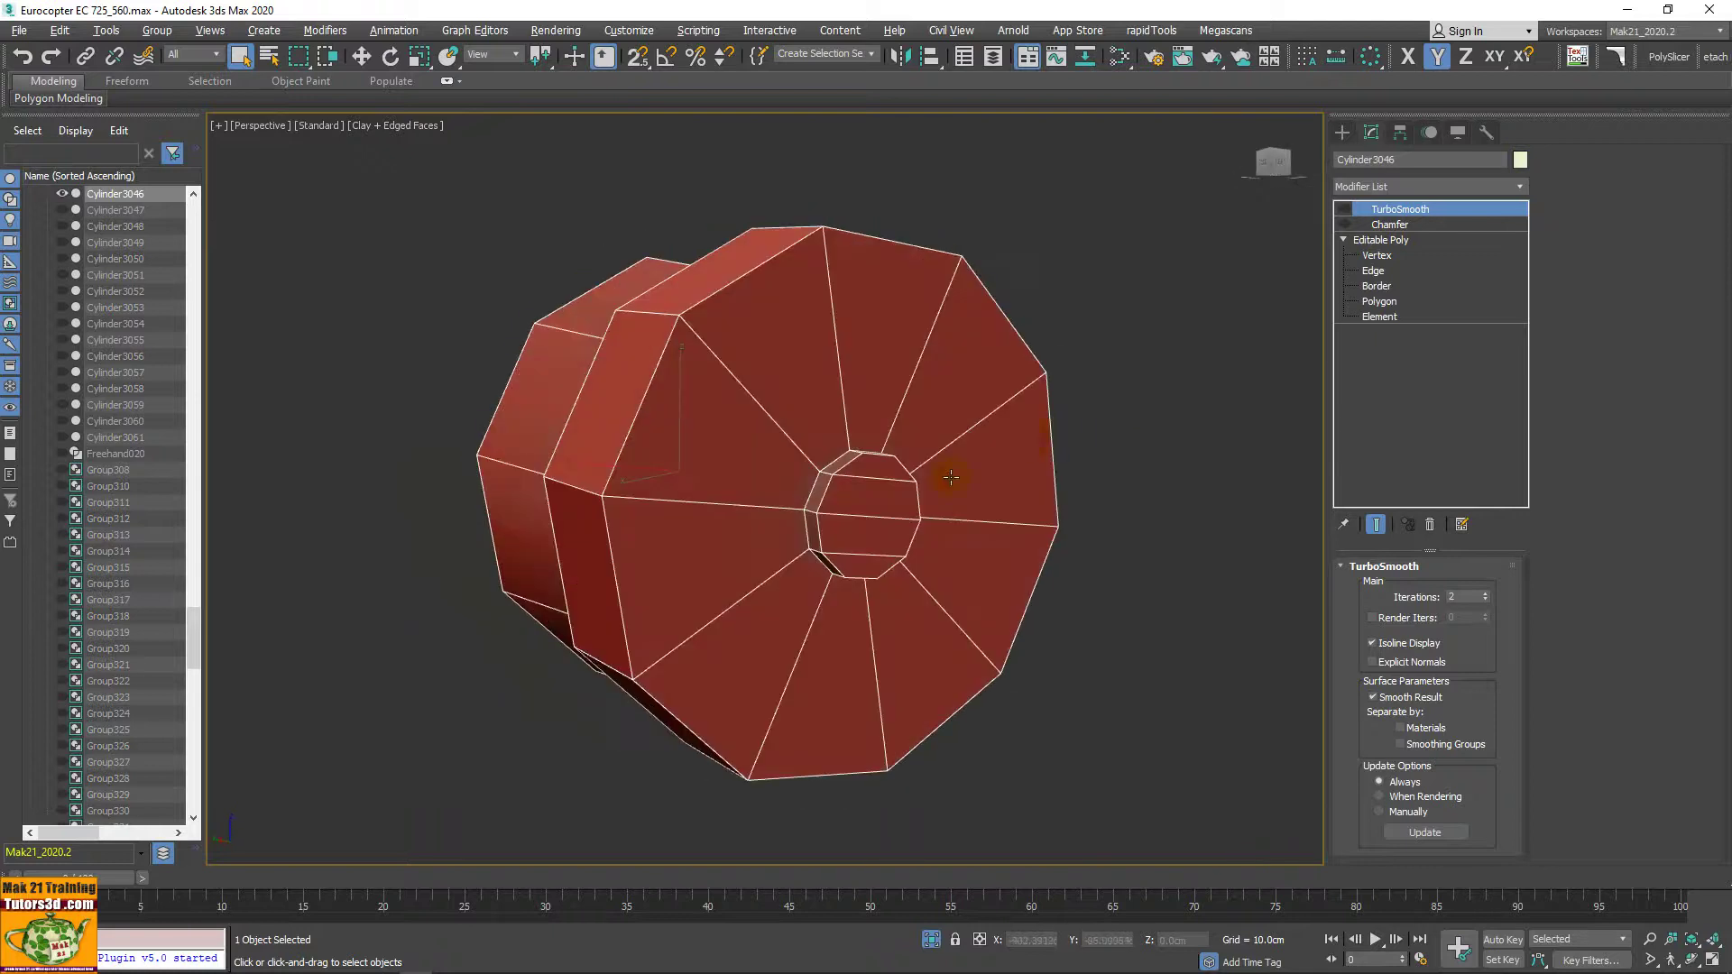
pyautogui.scroll(5, 943, 476)
pyautogui.press('z')
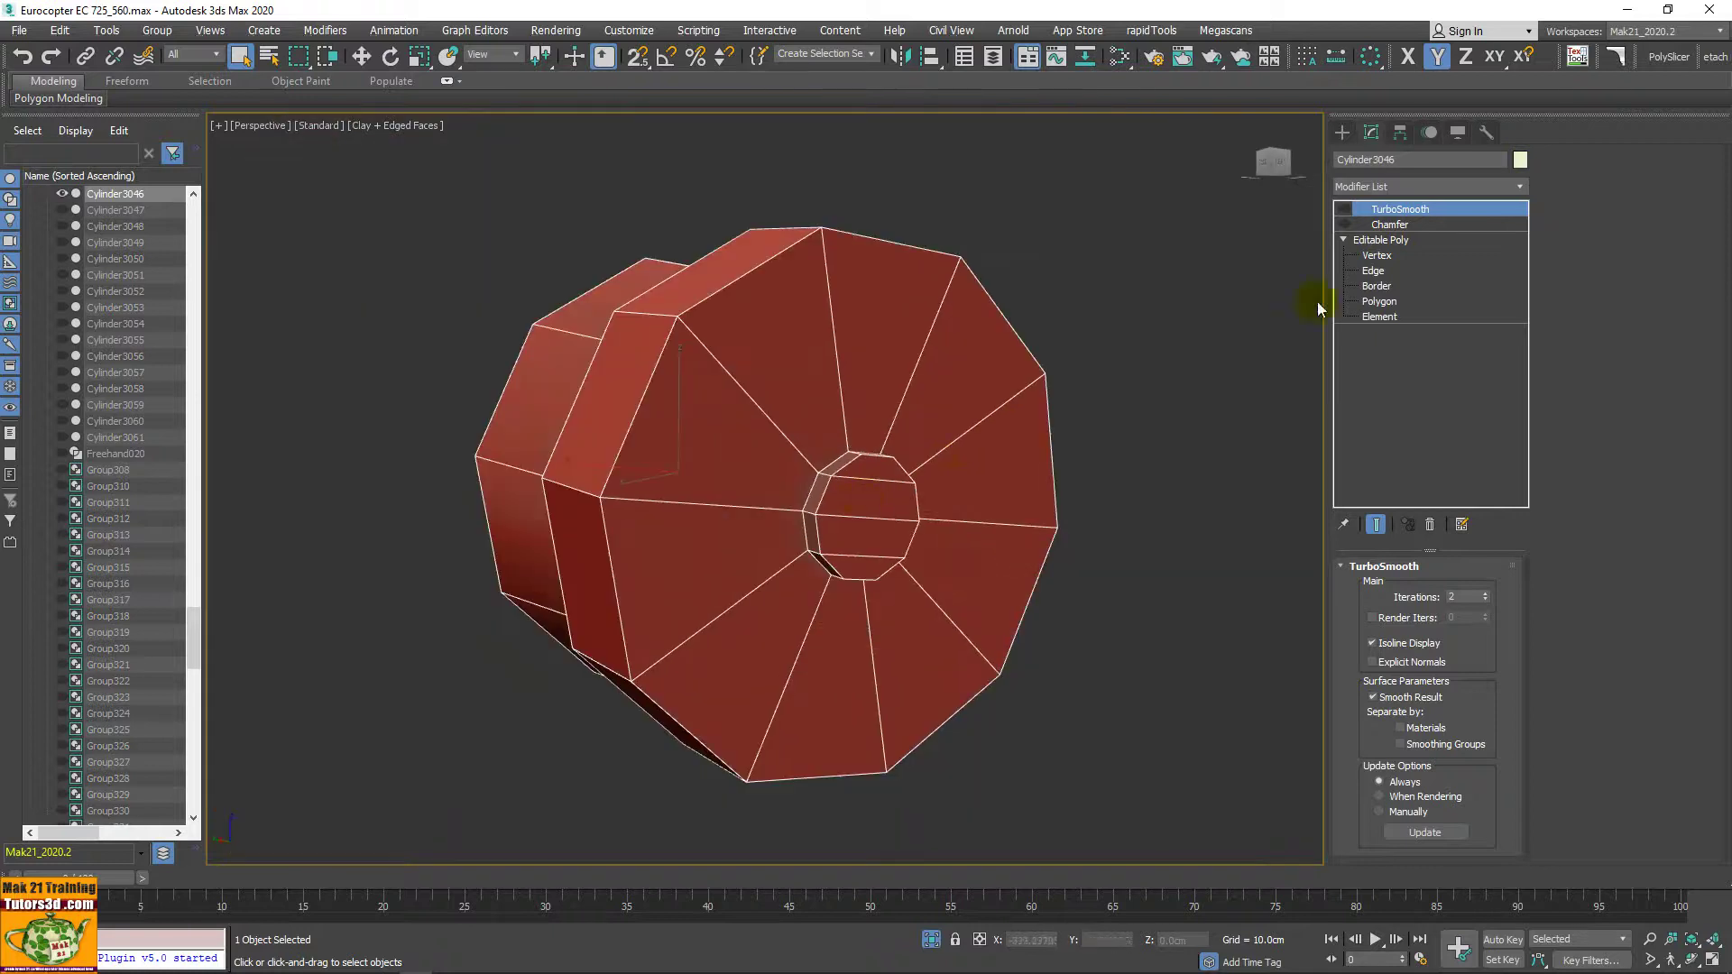
# Step: Re-enable the cap's Chamfer and TurboSmooth, then end isolation
pyautogui.click(1344, 224)
pyautogui.keyDown('alt'); pyautogui.moveTo(1290, 271); pyautogui.dragTo(1317, 289, button='middle'); pyautogui.keyUp('alt')
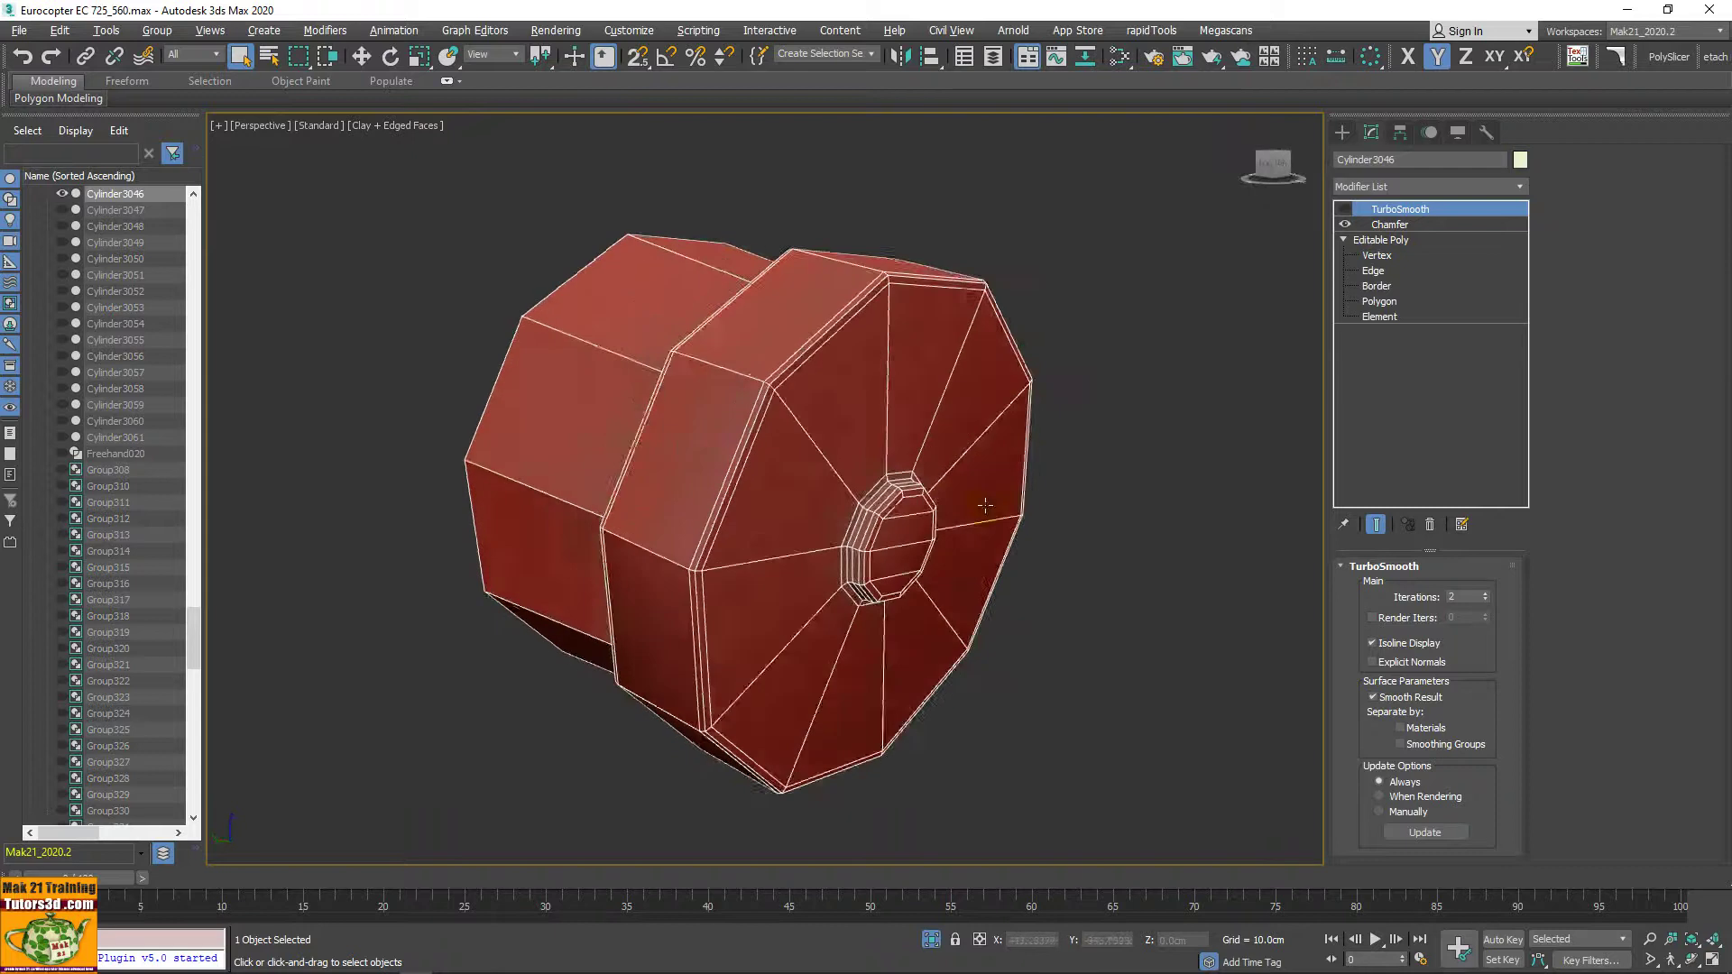
pyautogui.click(1344, 209)
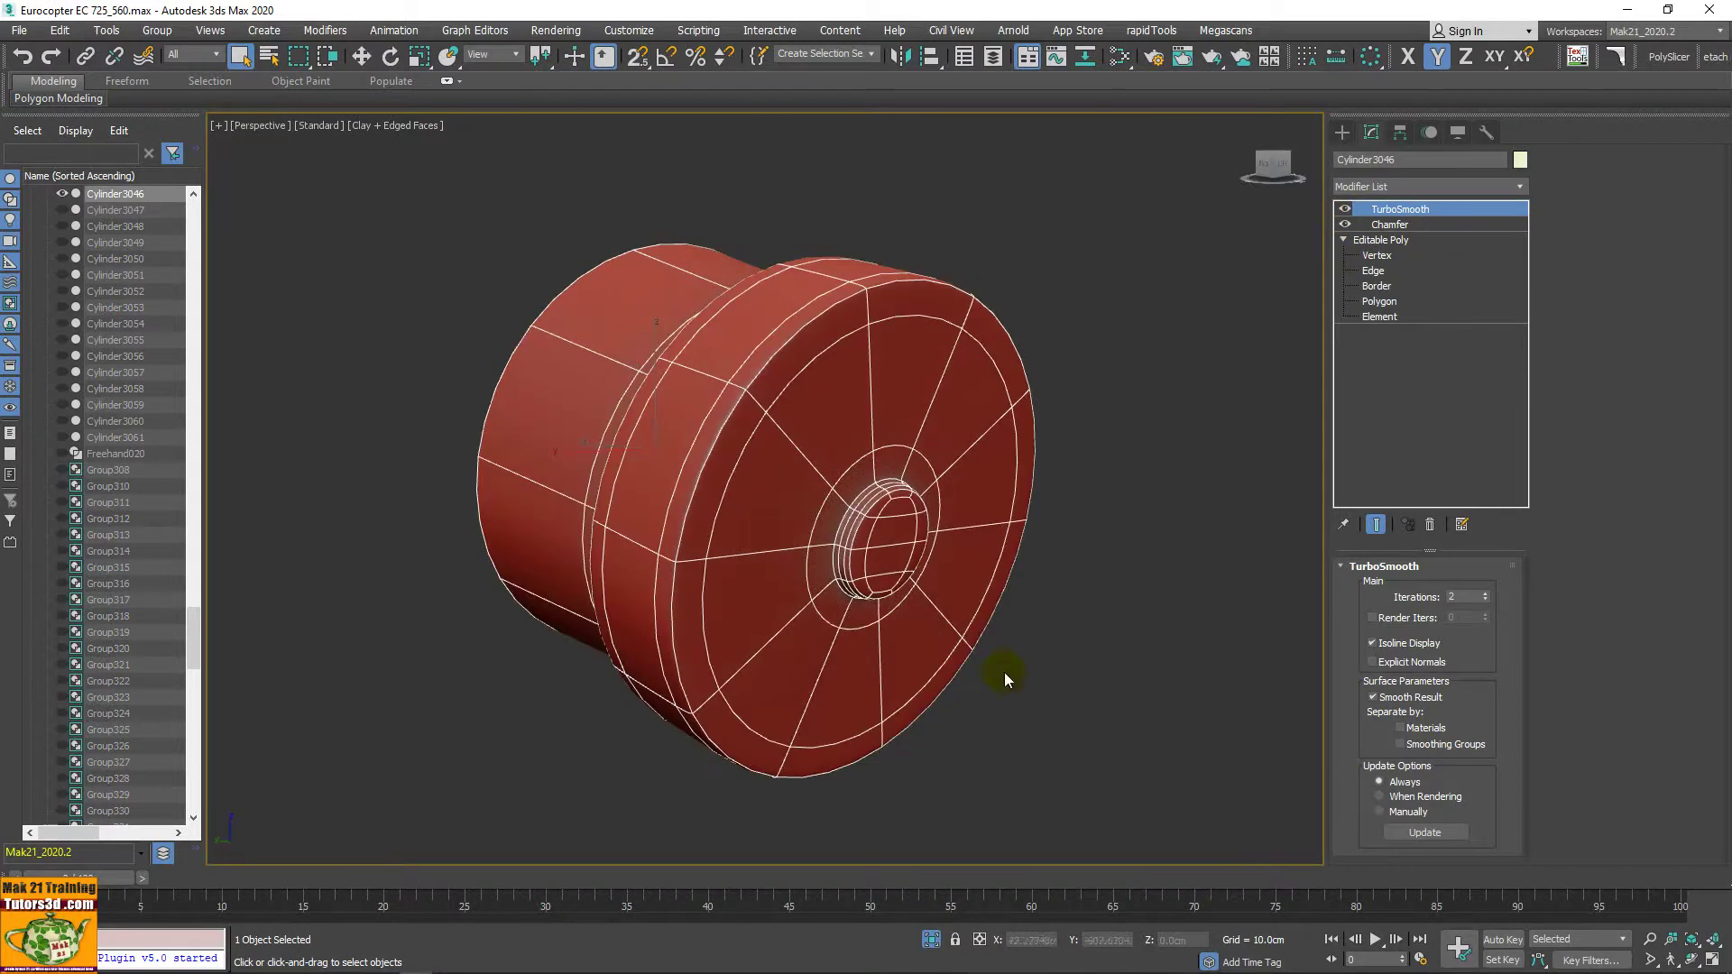
pyautogui.click(931, 939)
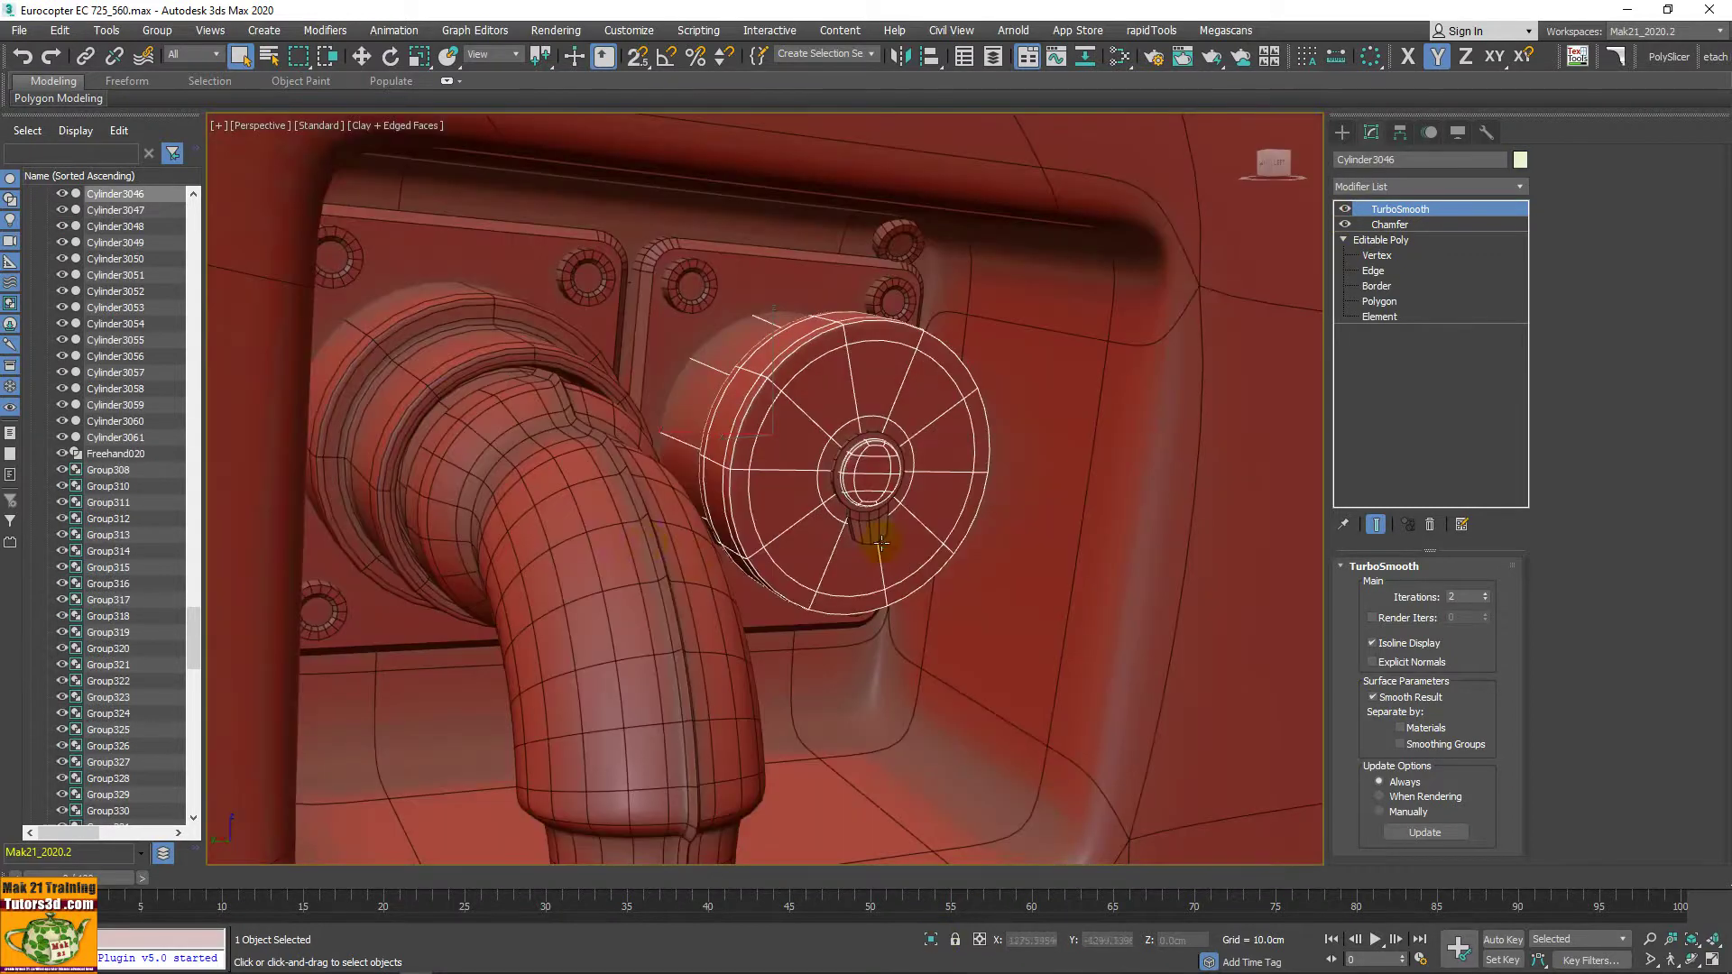
# Step: Select the ring Cylinder3056 at the hose base
pyautogui.click(582, 546)
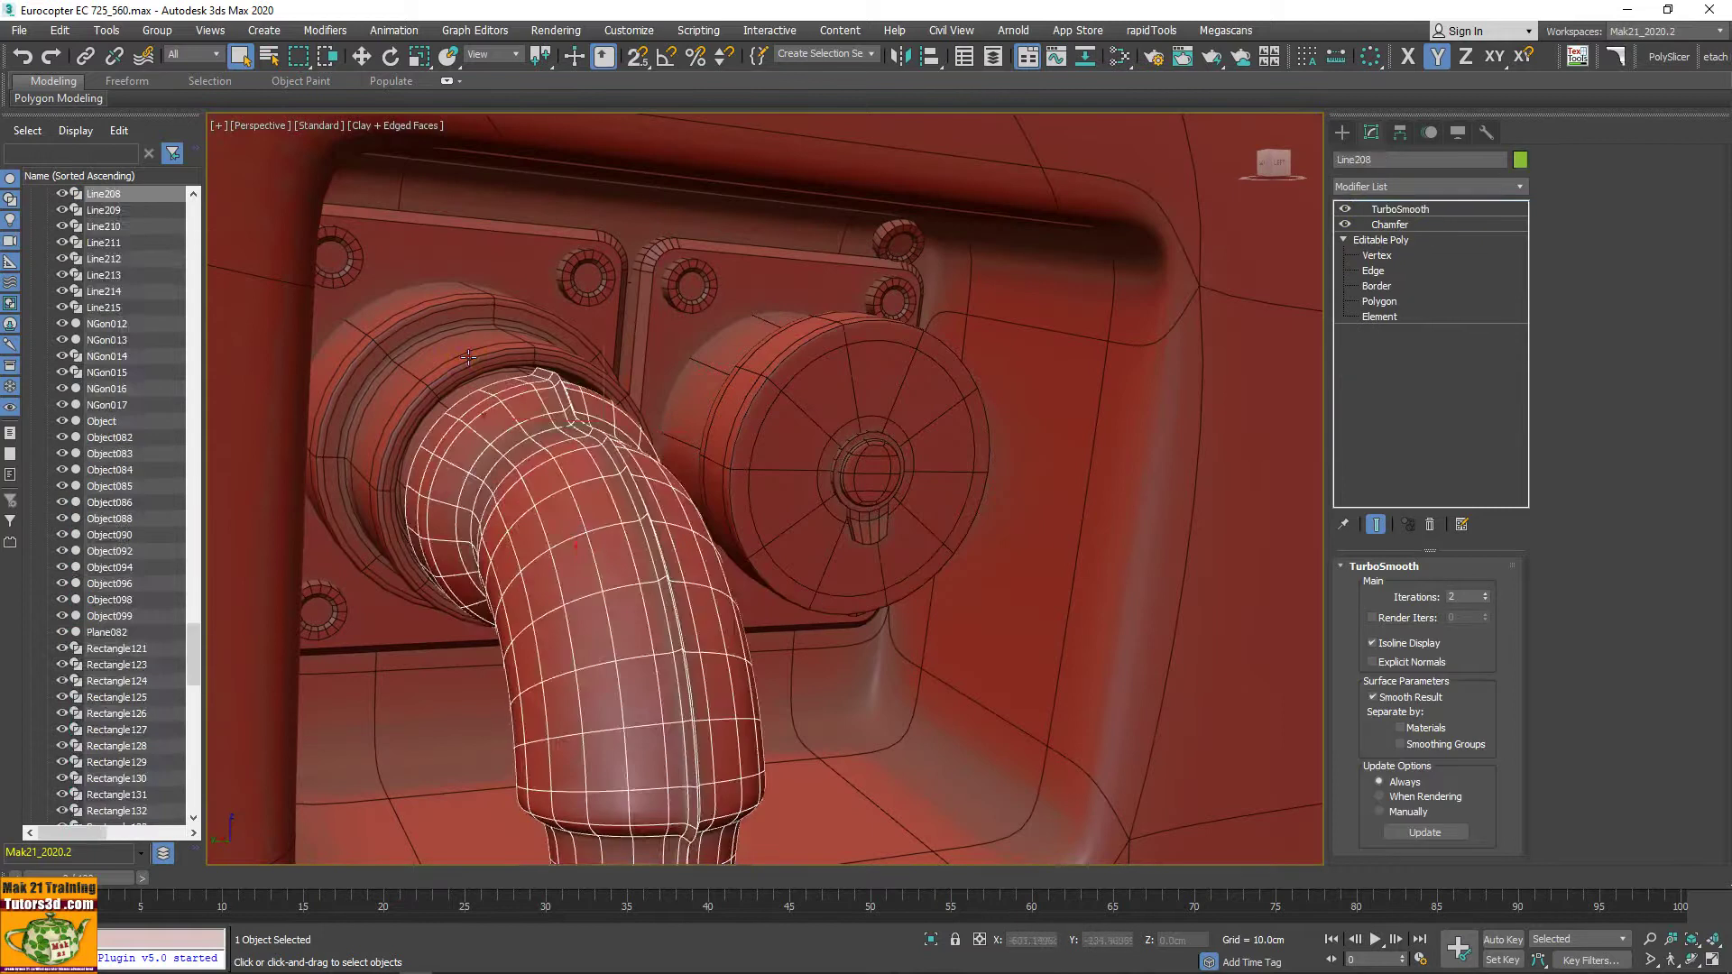
pyautogui.scroll(-3, 623, 567)
pyautogui.keyDown('alt'); pyautogui.moveTo(599, 560); pyautogui.dragTo(607, 568, button='middle'); pyautogui.keyUp('alt')
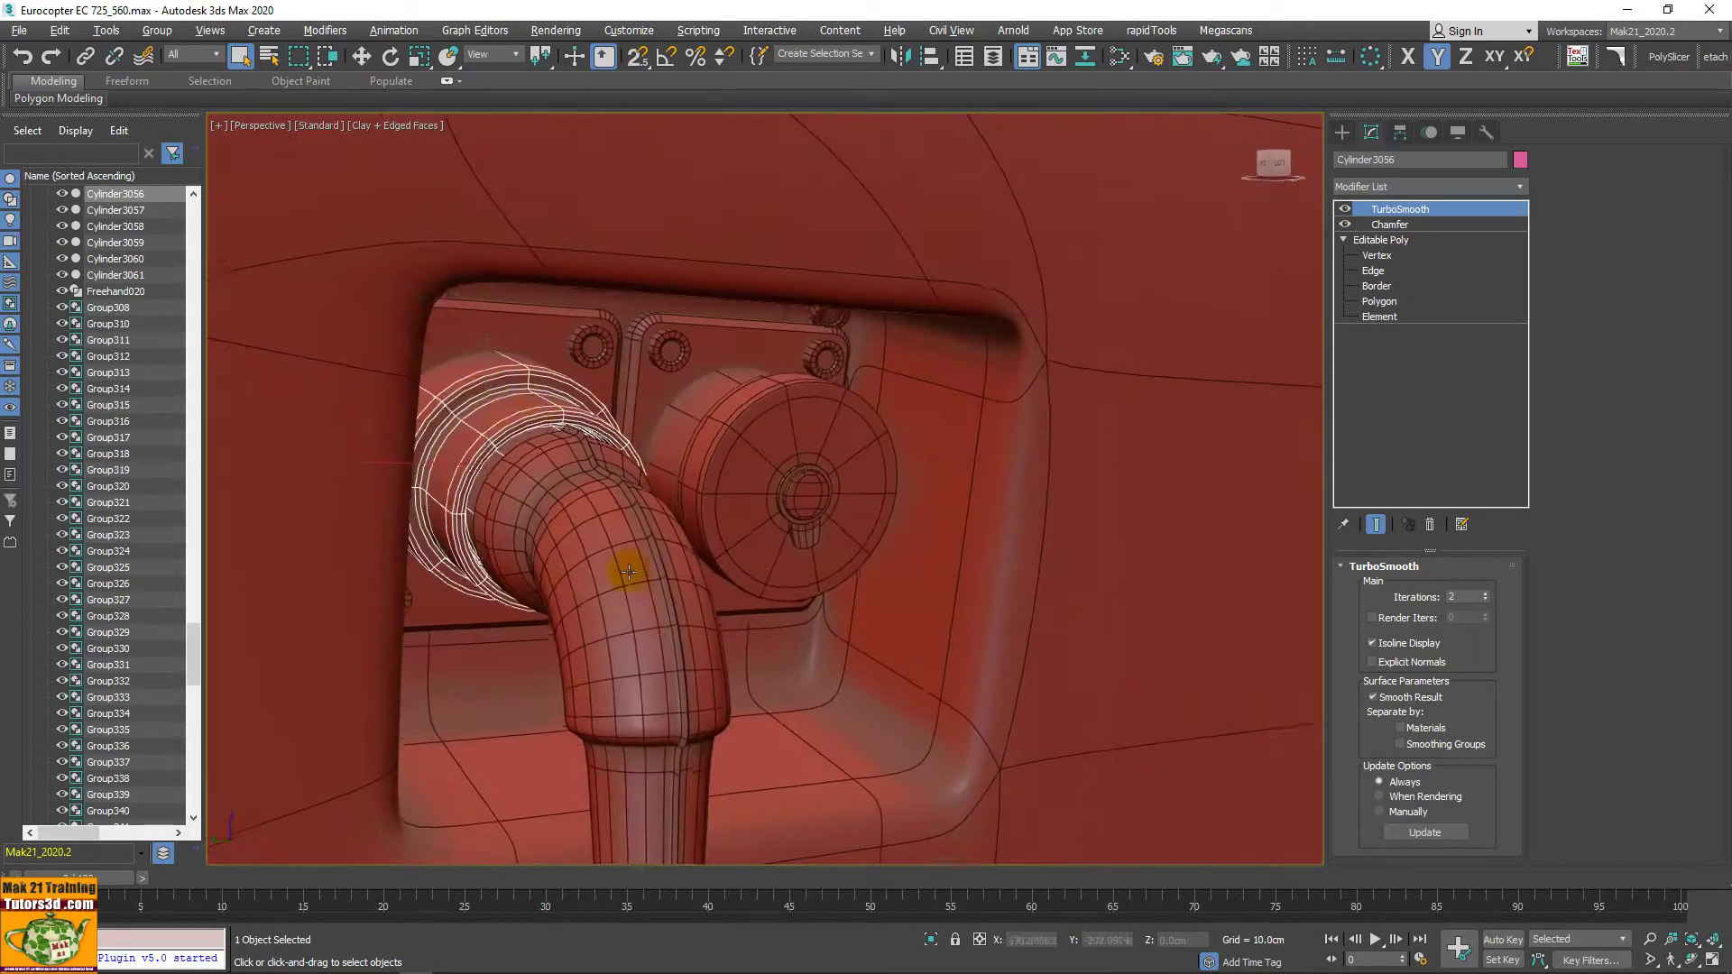
pyautogui.scroll(2, 521, 391)
pyautogui.keyDown('alt'); pyautogui.moveTo(521, 391); pyautogui.dragTo(542, 406, button='middle'); pyautogui.keyUp('alt')
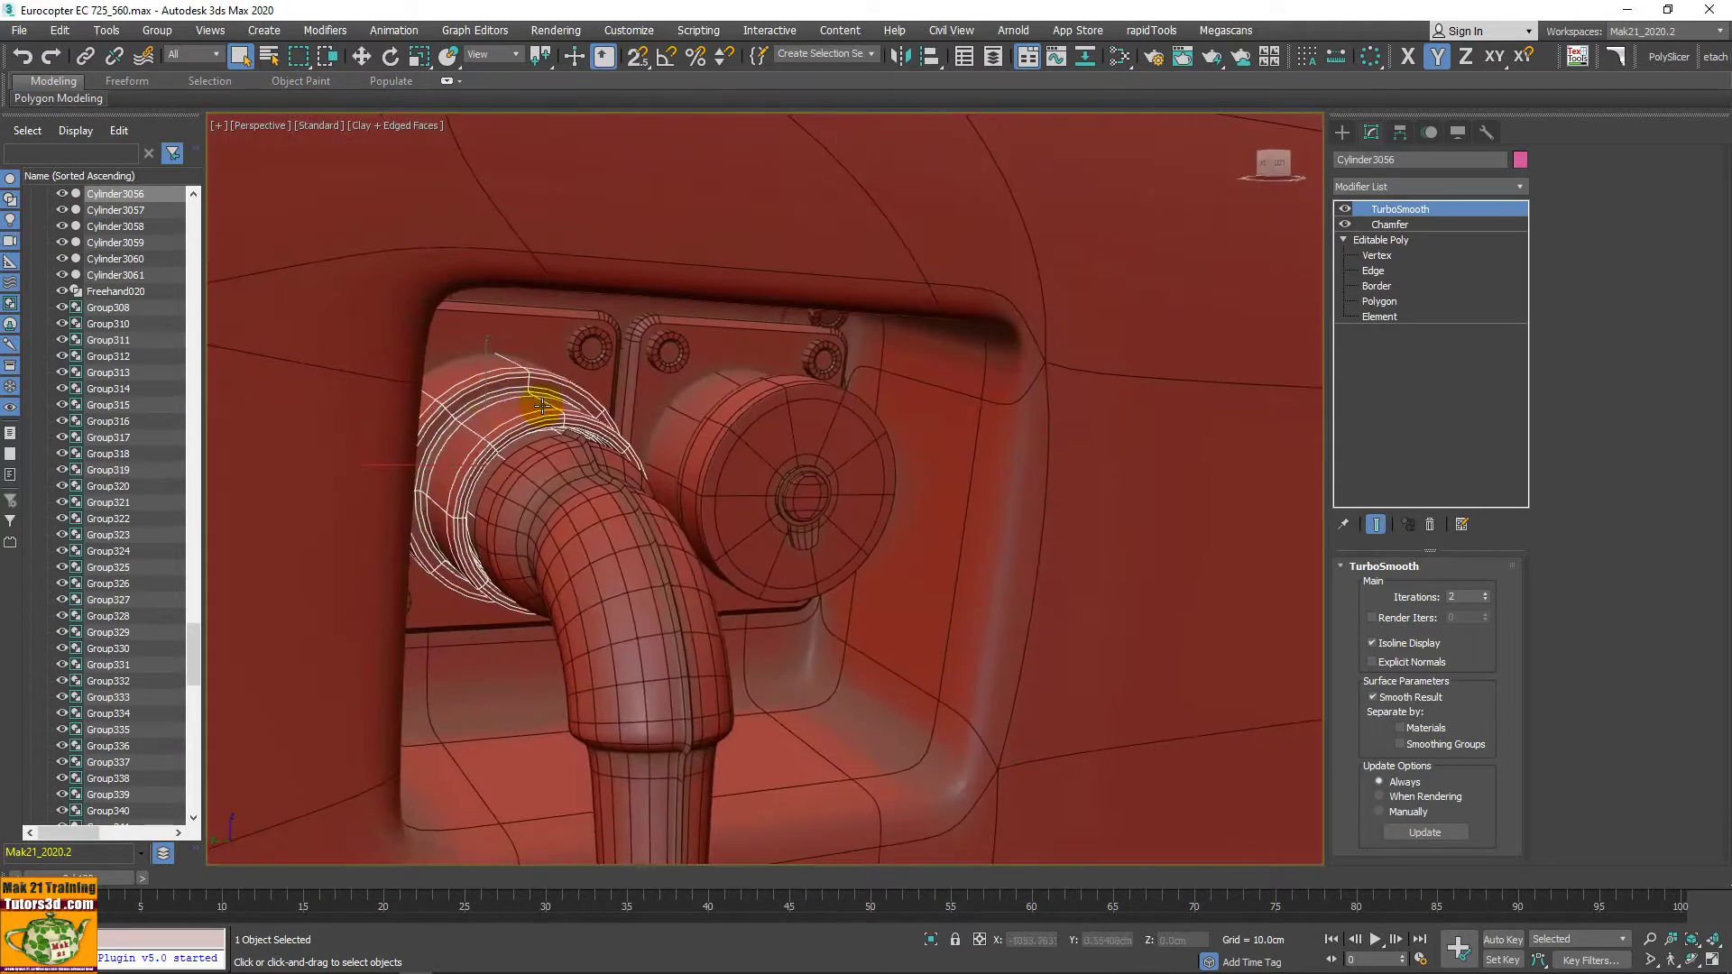
# Step: Isolate the ring and turn off its TurboSmooth to inspect its octagonal end
pyautogui.hotkey('alt', 'q')
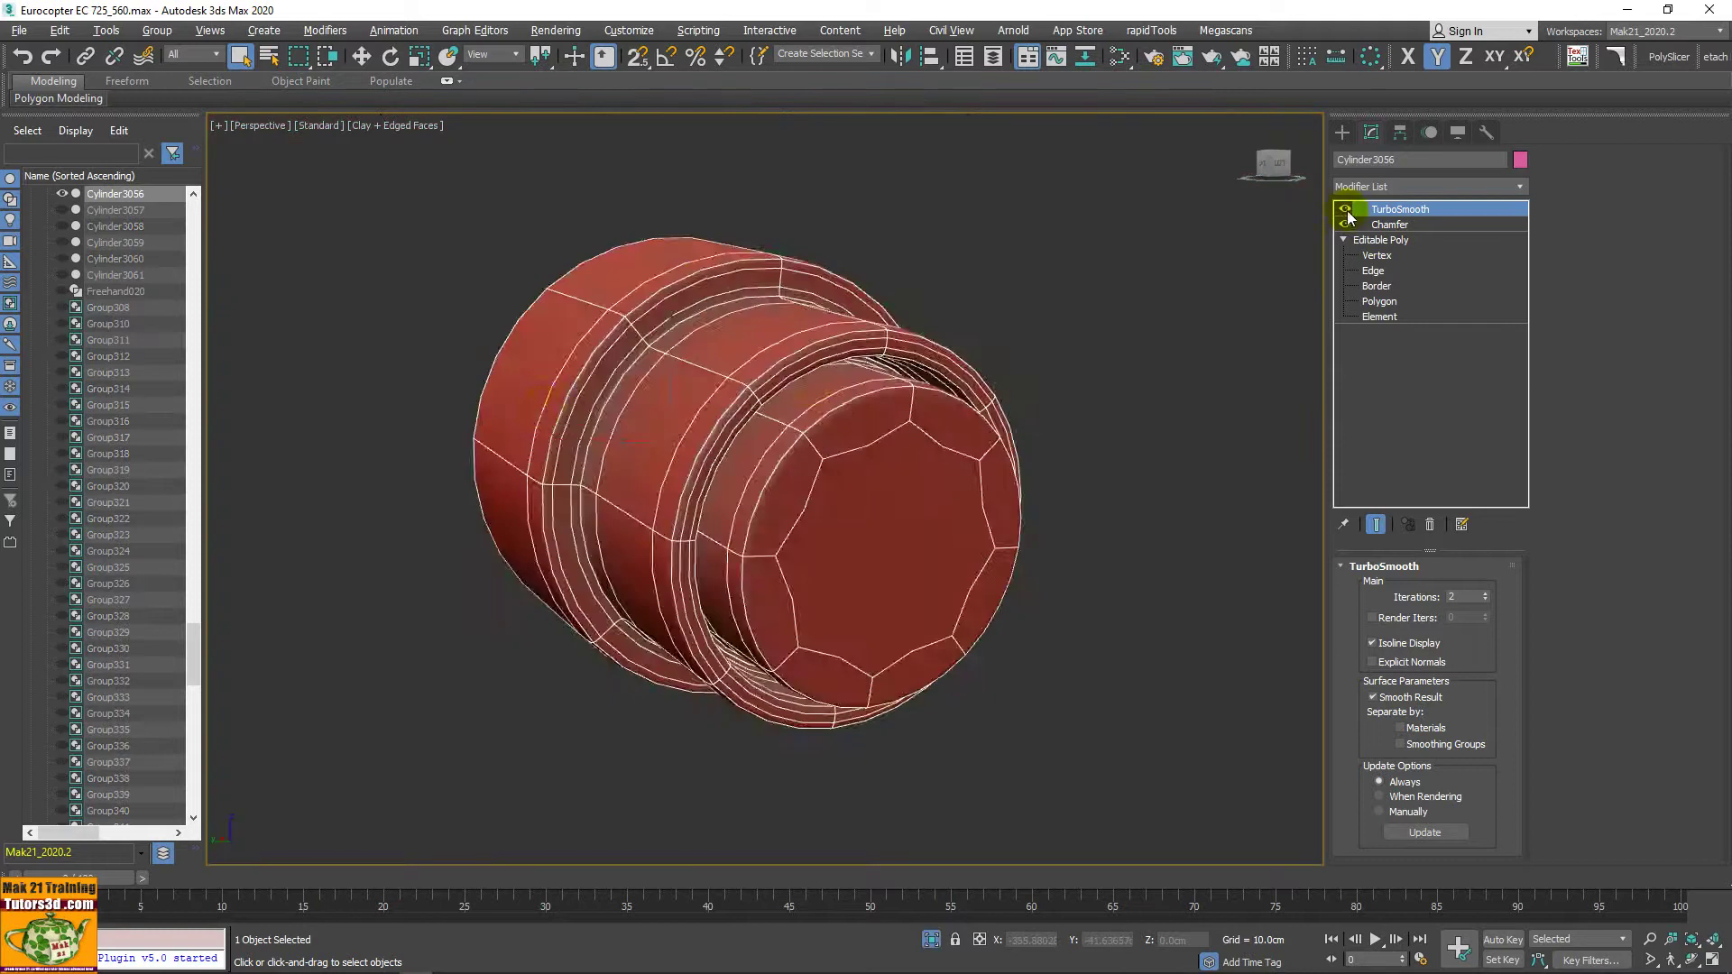
pyautogui.click(1345, 209)
pyautogui.moveTo(866, 464)
pyautogui.keyDown('alt'); pyautogui.mouseDown(button='middle')
pyautogui.moveTo(1013, 463)
pyautogui.moveTo(912, 447)
pyautogui.mouseUp(button='middle'); pyautogui.keyUp('alt')
pyautogui.moveTo(831, 397)
pyautogui.keyDown('alt'); pyautogui.mouseDown(button='middle')
pyautogui.moveTo(785, 386)
pyautogui.moveTo(769, 411)
pyautogui.moveTo(736, 326)
pyautogui.moveTo(793, 348)
pyautogui.moveTo(761, 321)
pyautogui.moveTo(792, 329)
pyautogui.moveTo(812, 309)
pyautogui.mouseUp(button='middle'); pyautogui.keyUp('alt')
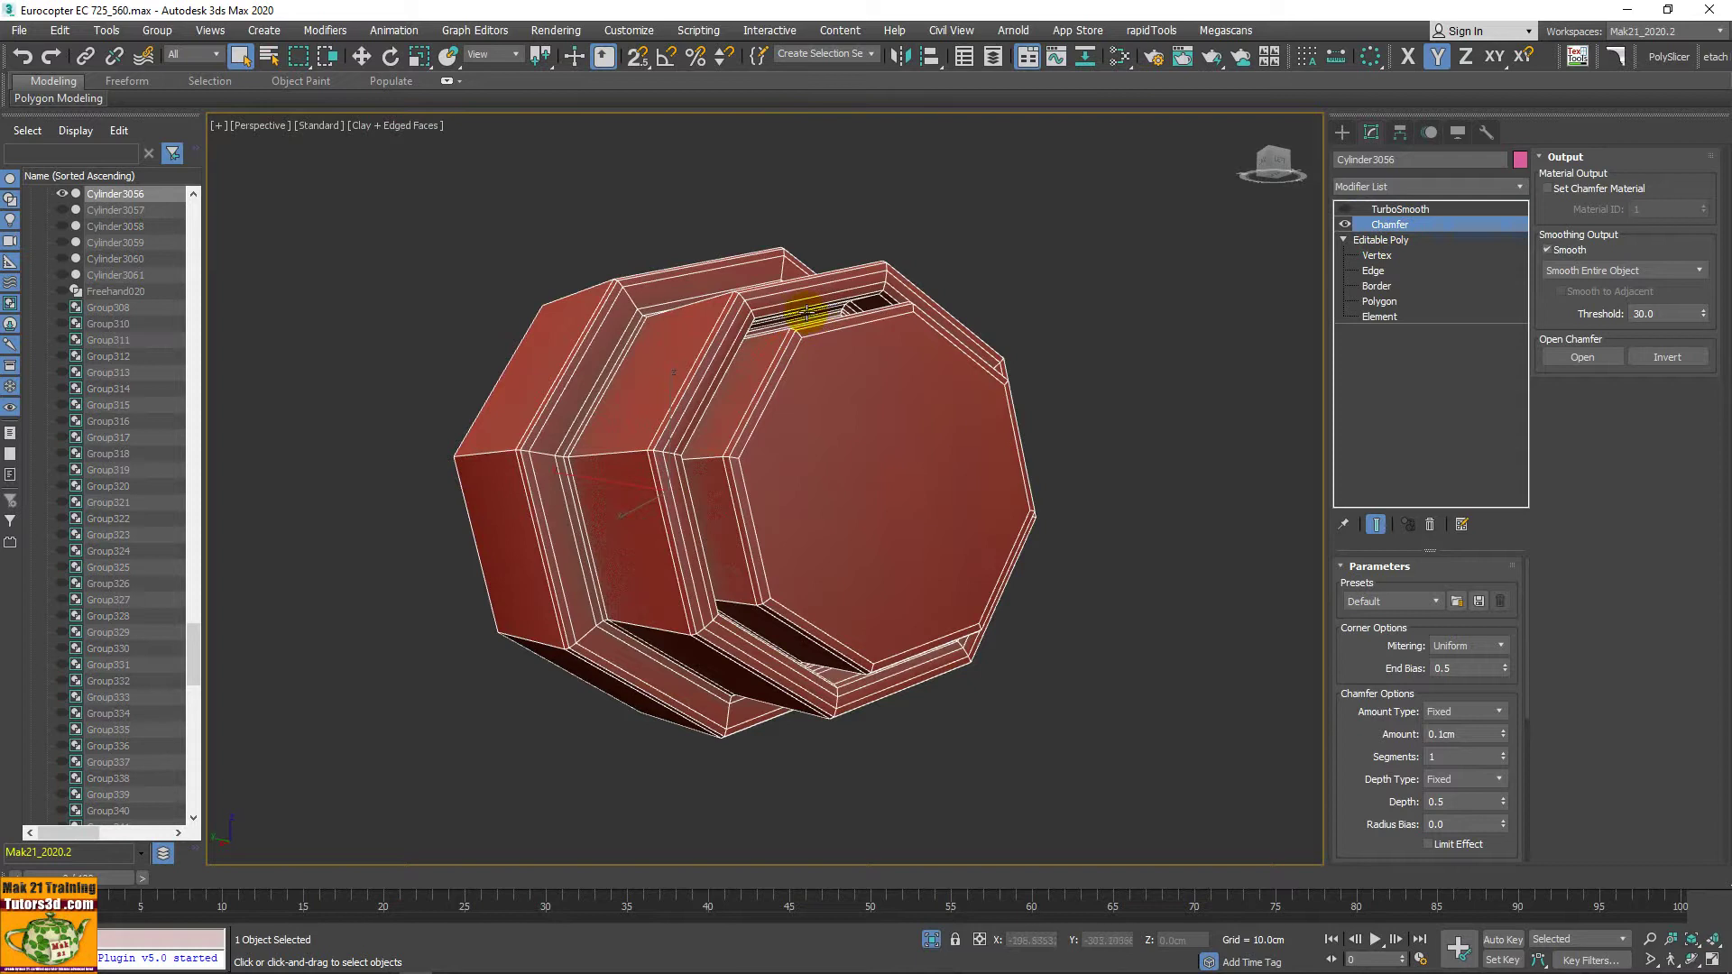
# Step: Compare the ring with Chamfer off and on, then turn TurboSmooth back on
pyautogui.click(1345, 224)
pyautogui.moveTo(812, 379)
pyautogui.keyDown('alt'); pyautogui.mouseDown(button='middle')
pyautogui.moveTo(842, 386)
pyautogui.moveTo(823, 289)
pyautogui.moveTo(788, 328)
pyautogui.moveTo(824, 329)
pyautogui.mouseUp(button='middle'); pyautogui.keyUp('alt')
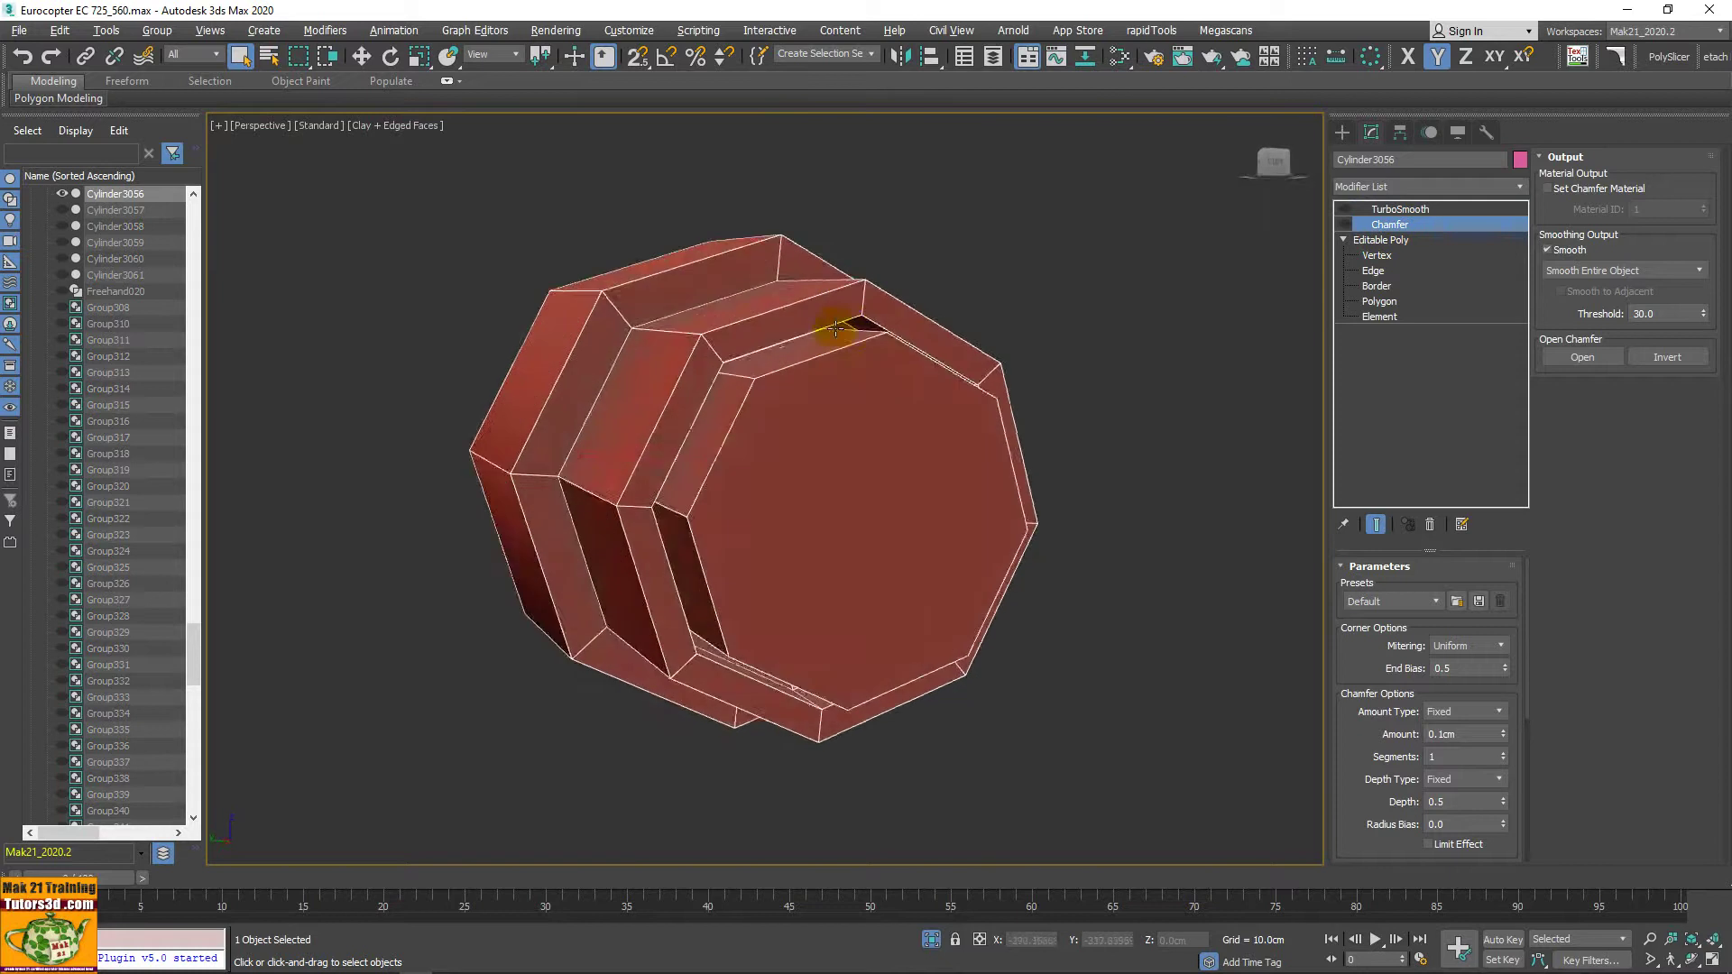
pyautogui.click(1345, 225)
pyautogui.moveTo(939, 379)
pyautogui.keyDown('alt'); pyautogui.mouseDown(button='middle')
pyautogui.moveTo(1166, 289)
pyautogui.moveTo(1064, 456)
pyautogui.moveTo(891, 436)
pyautogui.mouseUp(button='middle'); pyautogui.keyUp('alt')
pyautogui.click(1345, 209)
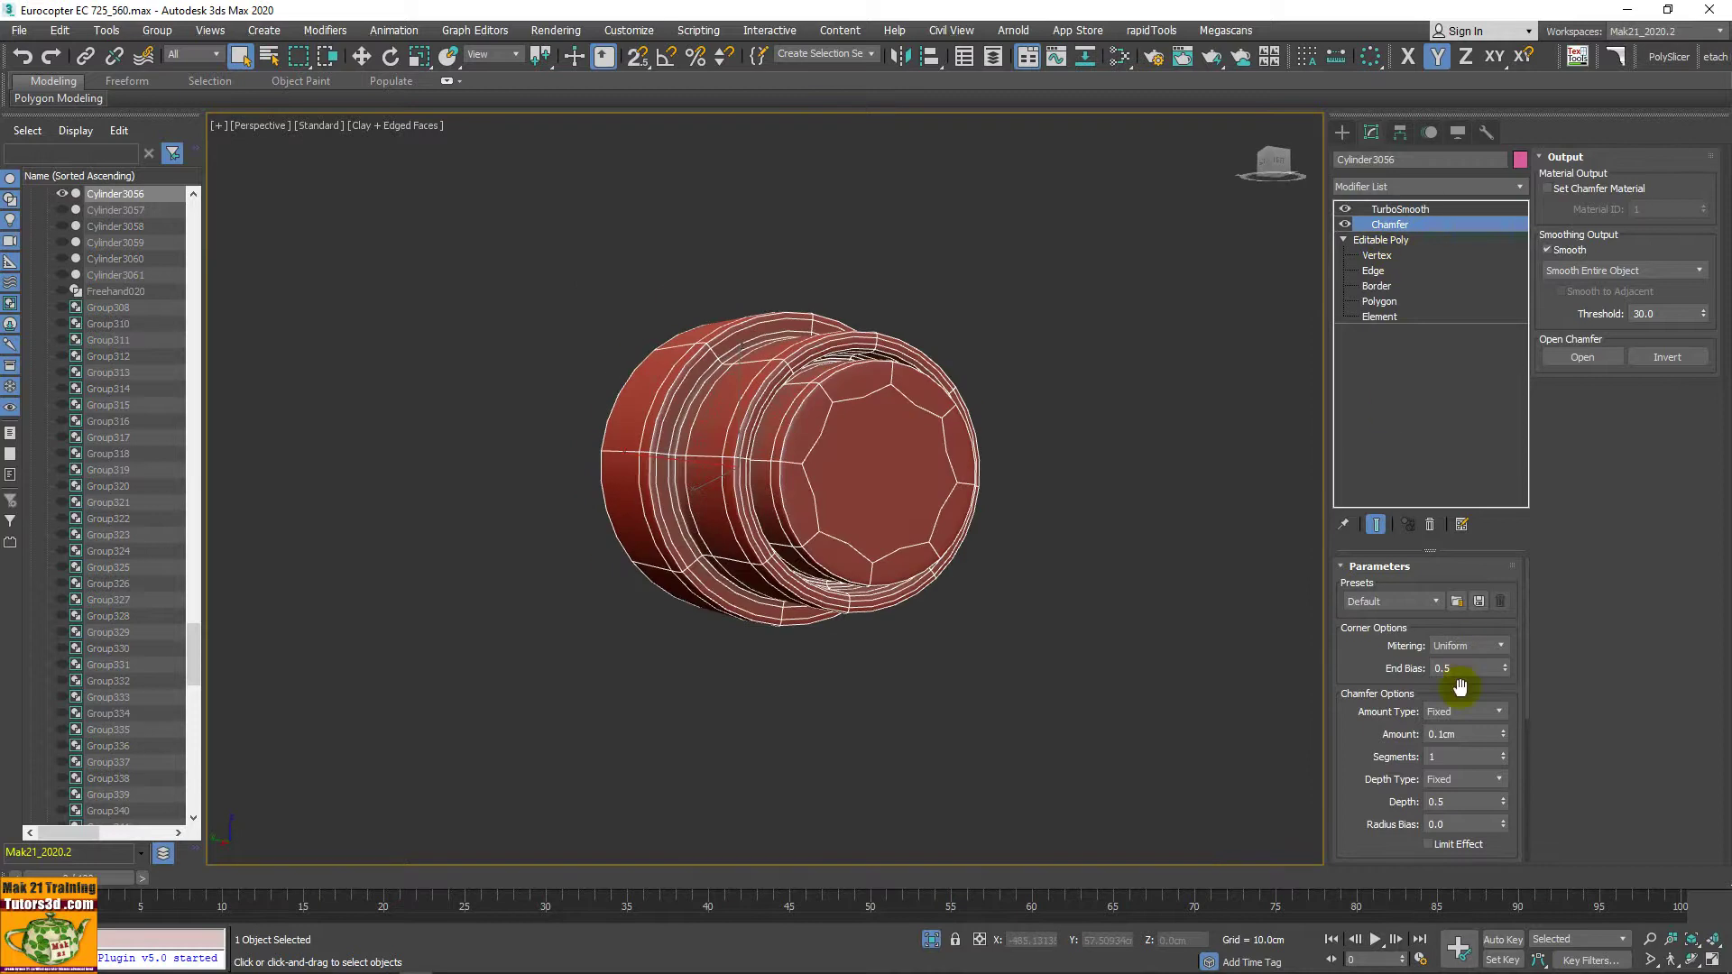
# Step: Select TurboSmooth in the ring's stack and orbit around the smoothed ring
pyautogui.scroll(3, 765, 417)
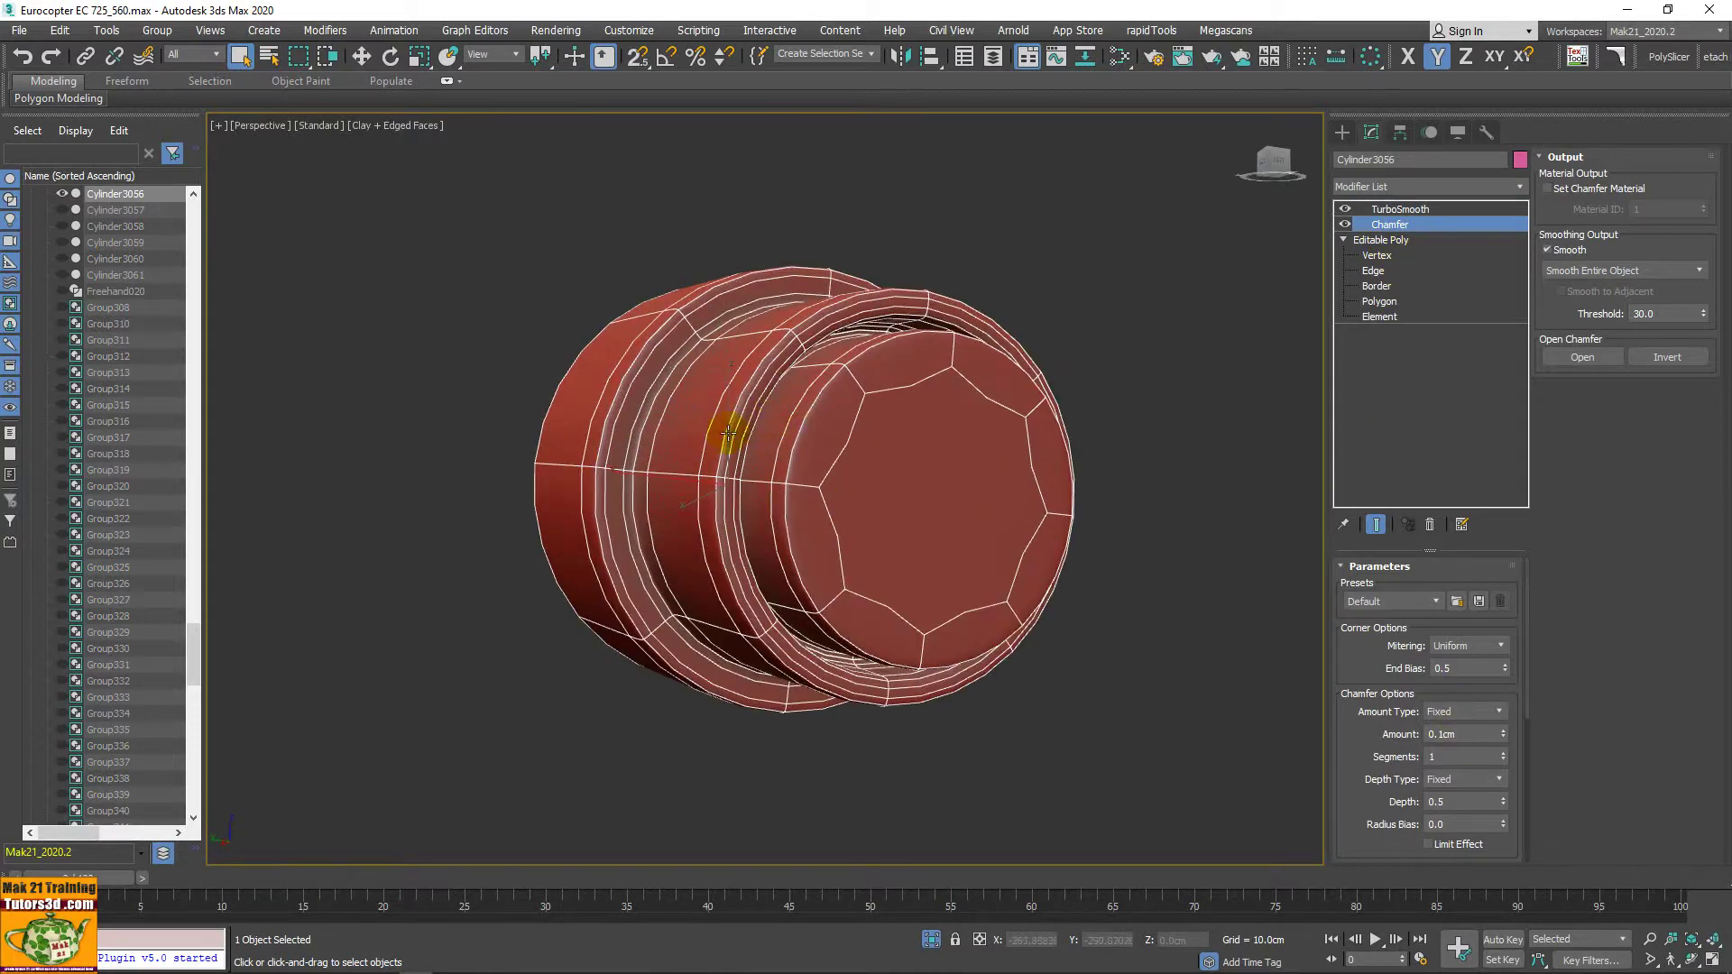
pyautogui.click(1394, 214)
pyautogui.keyDown('alt'); pyautogui.moveTo(997, 479); pyautogui.dragTo(966, 503, button='middle'); pyautogui.keyUp('alt')
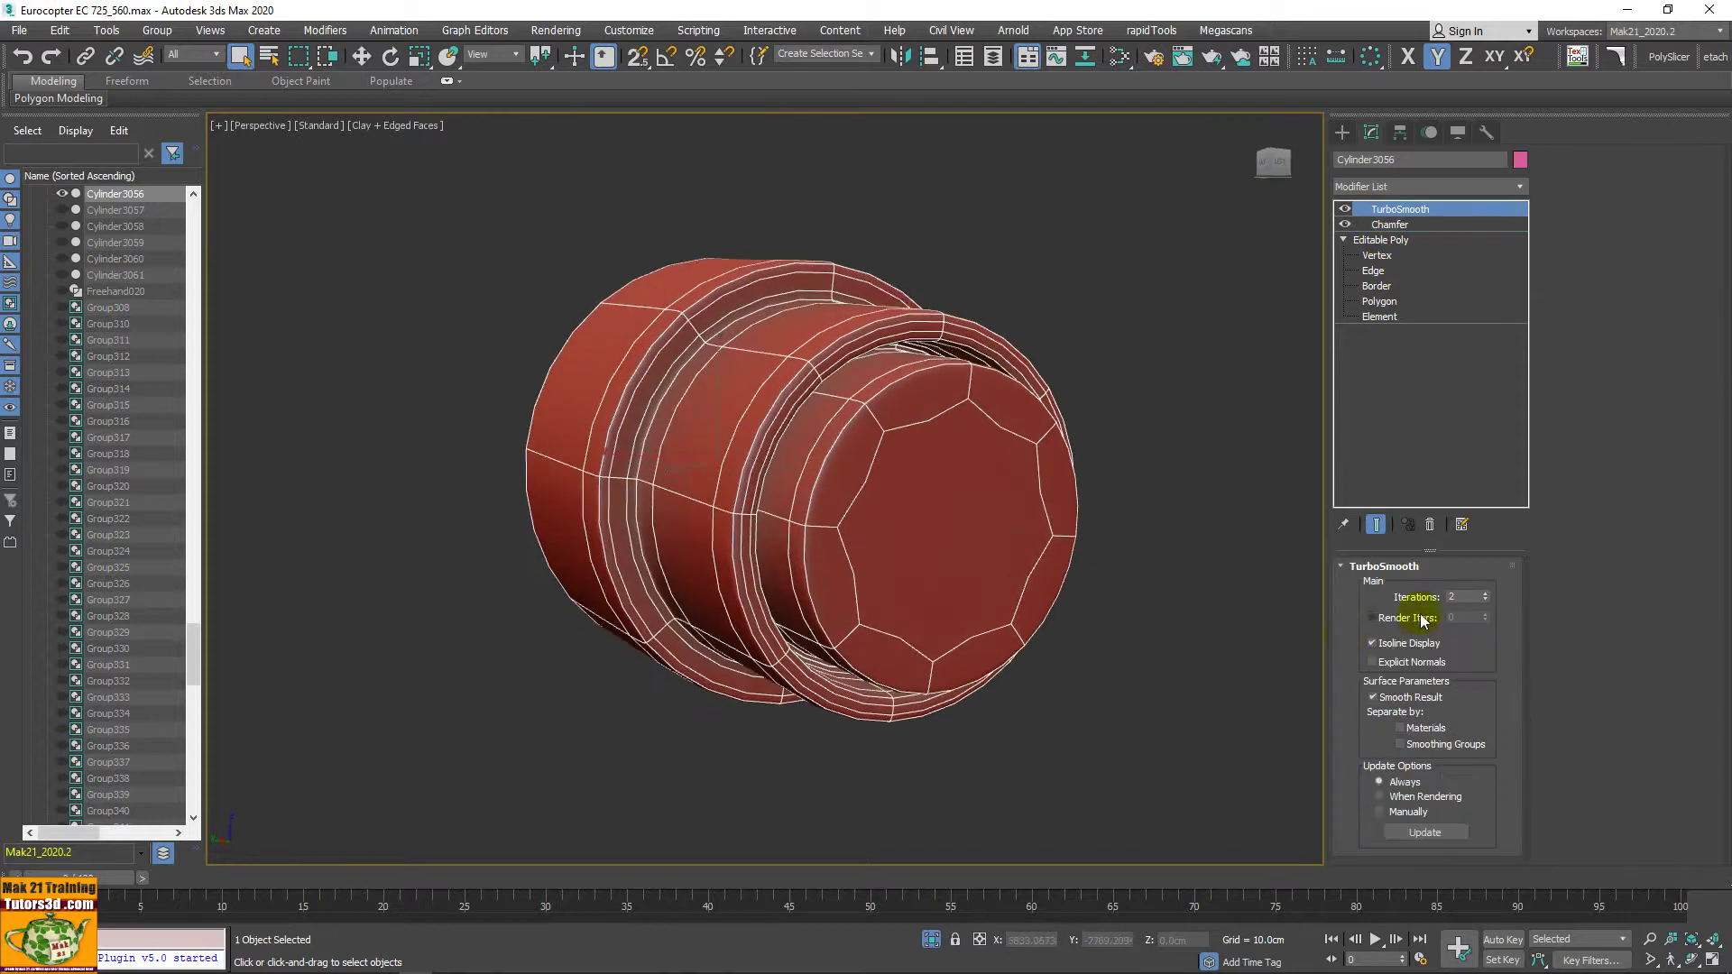
pyautogui.keyDown('alt'); pyautogui.moveTo(1094, 619); pyautogui.dragTo(1013, 581, button='middle'); pyautogui.keyUp('alt')
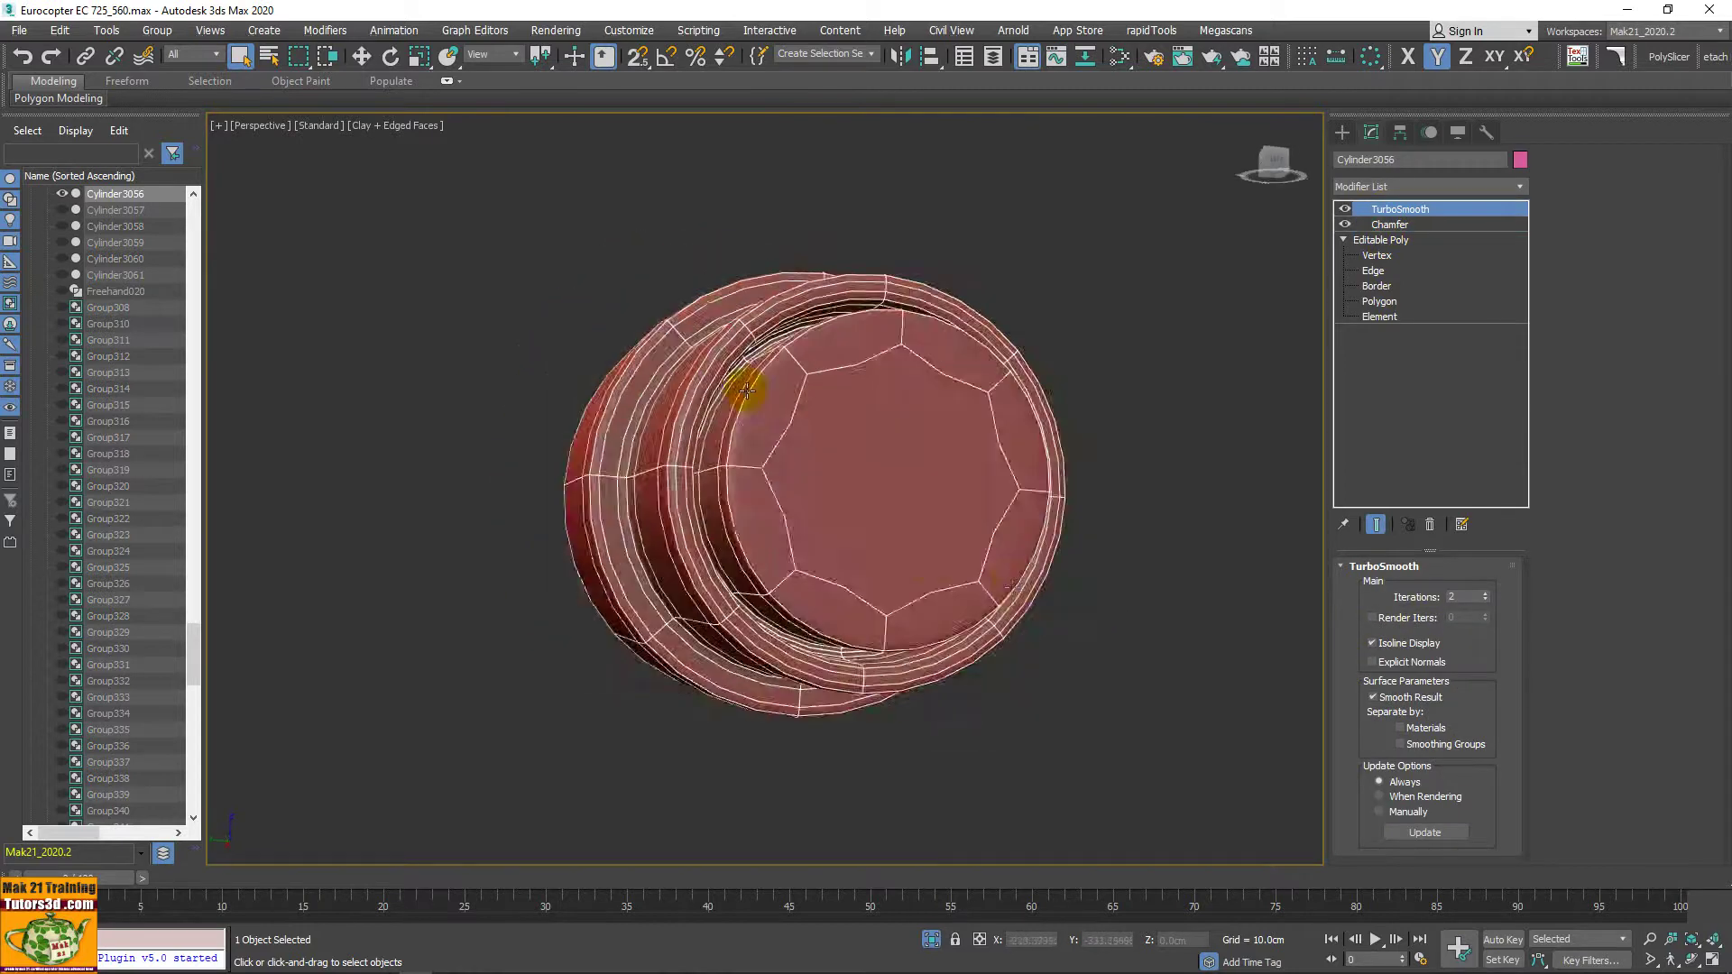
pyautogui.scroll(3, 746, 390)
pyautogui.scroll(-3, 777, 386)
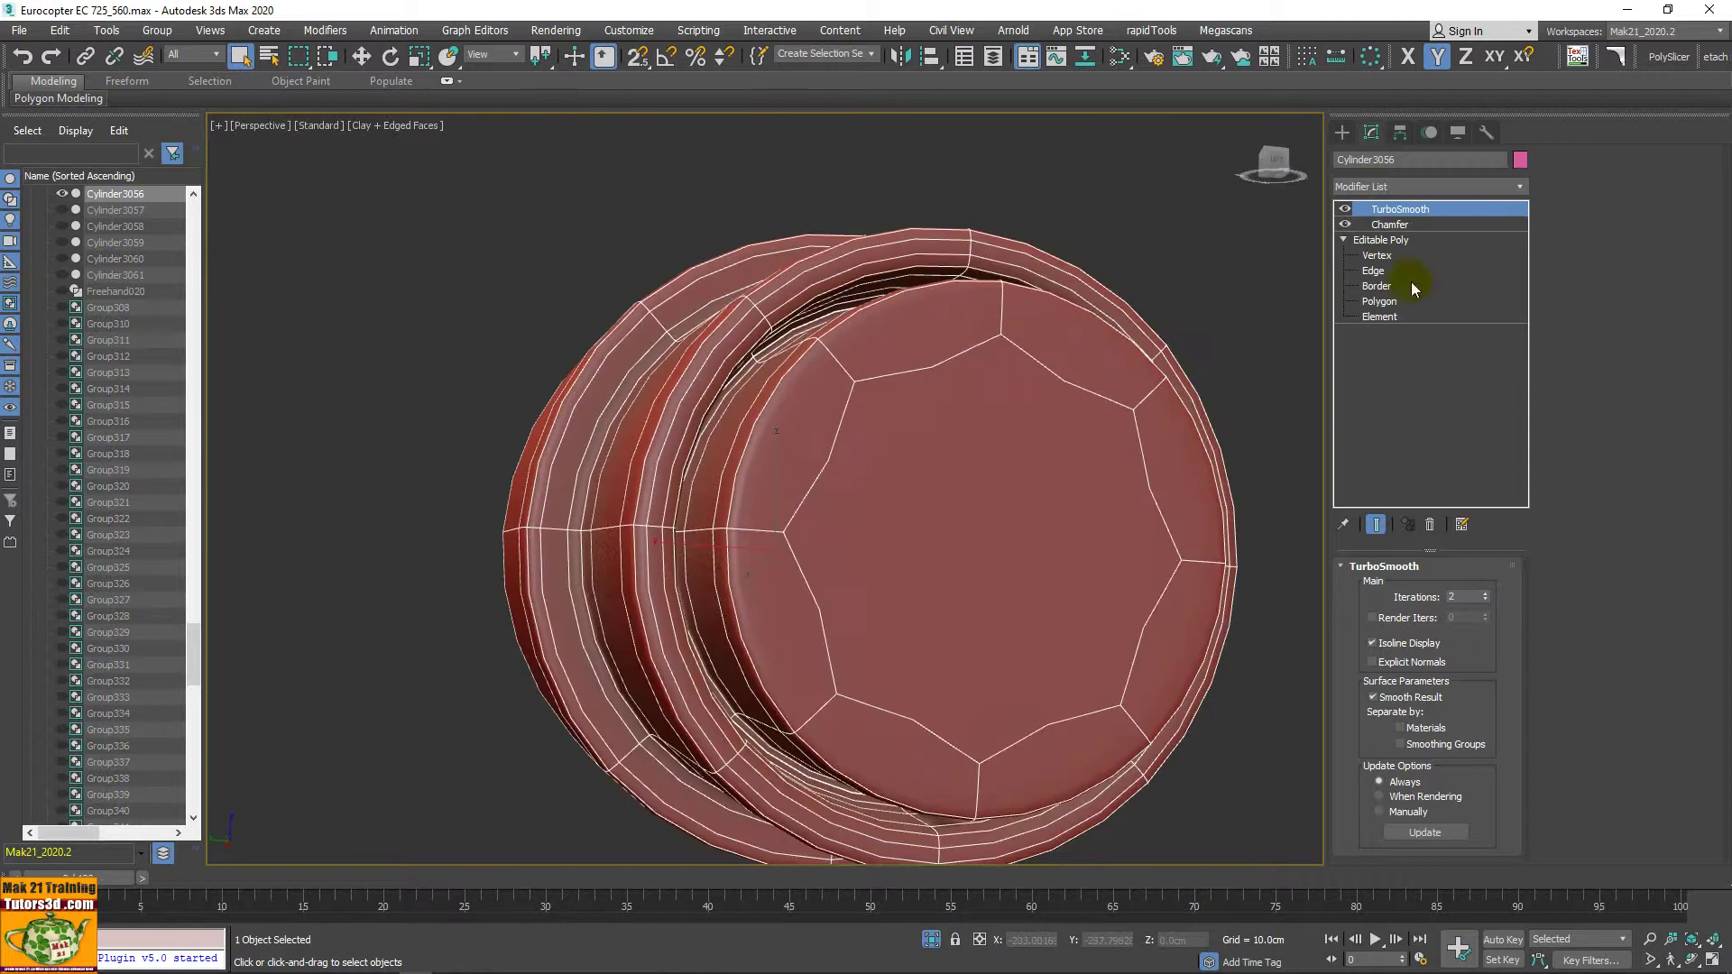
# Step: Try Chamfer Segments 2 and 1 on Cylinder3056, settling on 2
pyautogui.click(1389, 225)
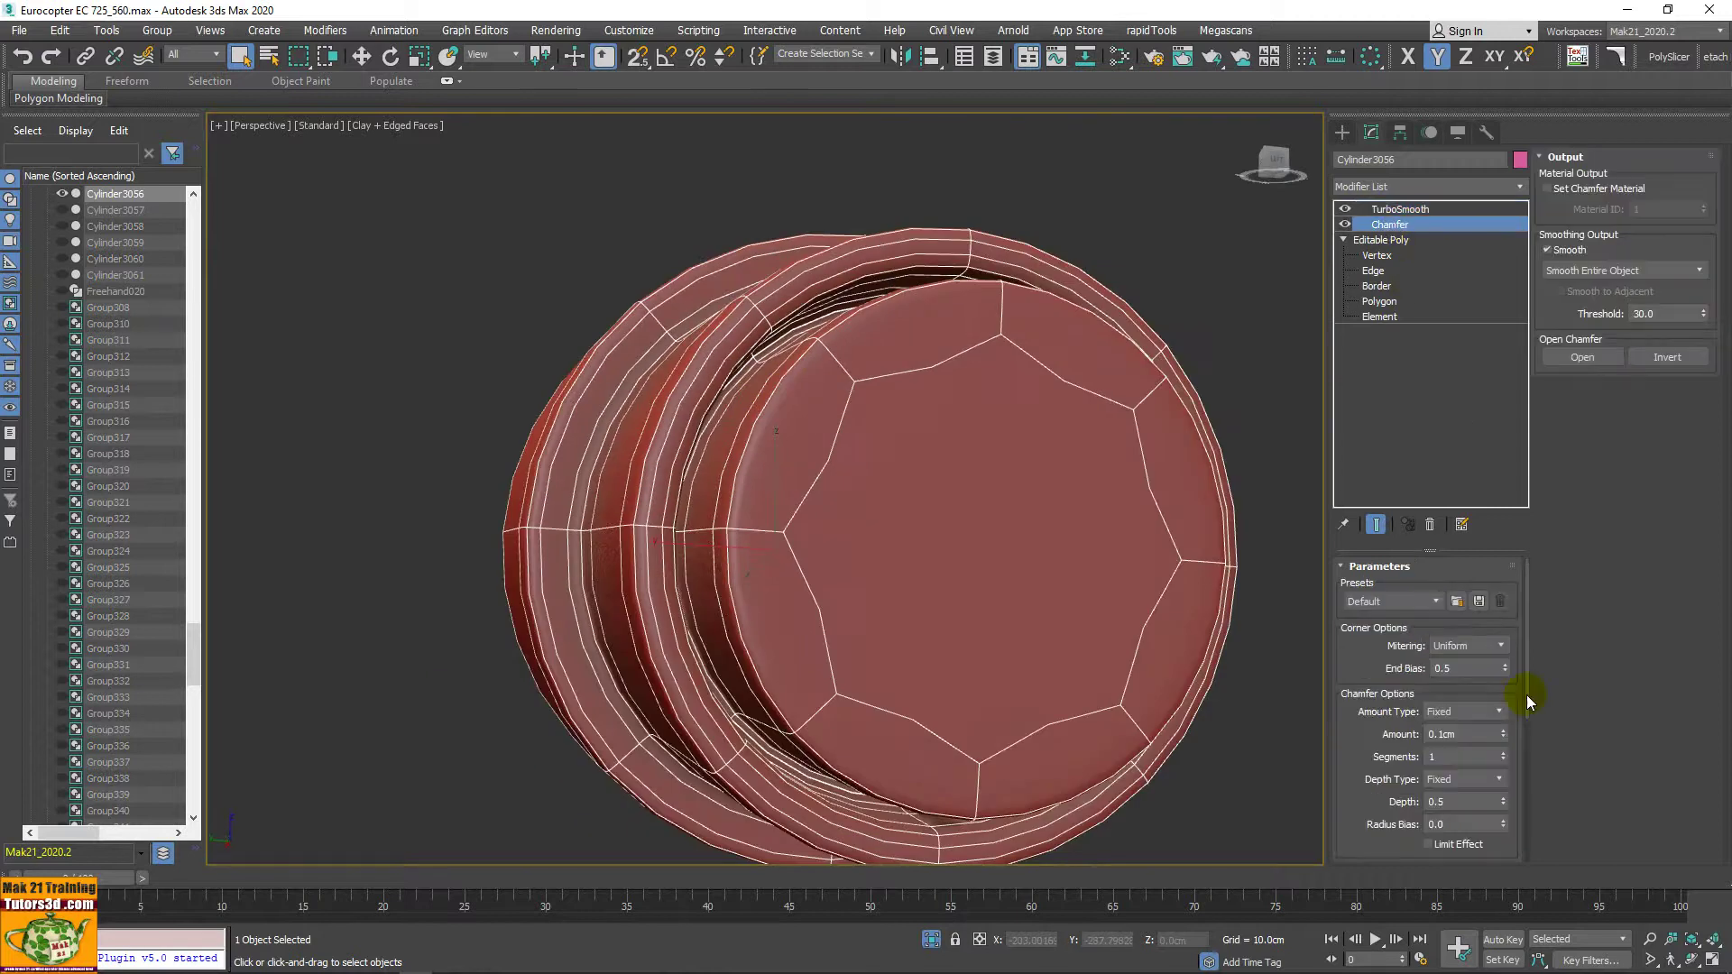
pyautogui.click(1504, 753)
pyautogui.keyDown('alt'); pyautogui.moveTo(1082, 631); pyautogui.dragTo(1102, 685, button='middle'); pyautogui.keyUp('alt')
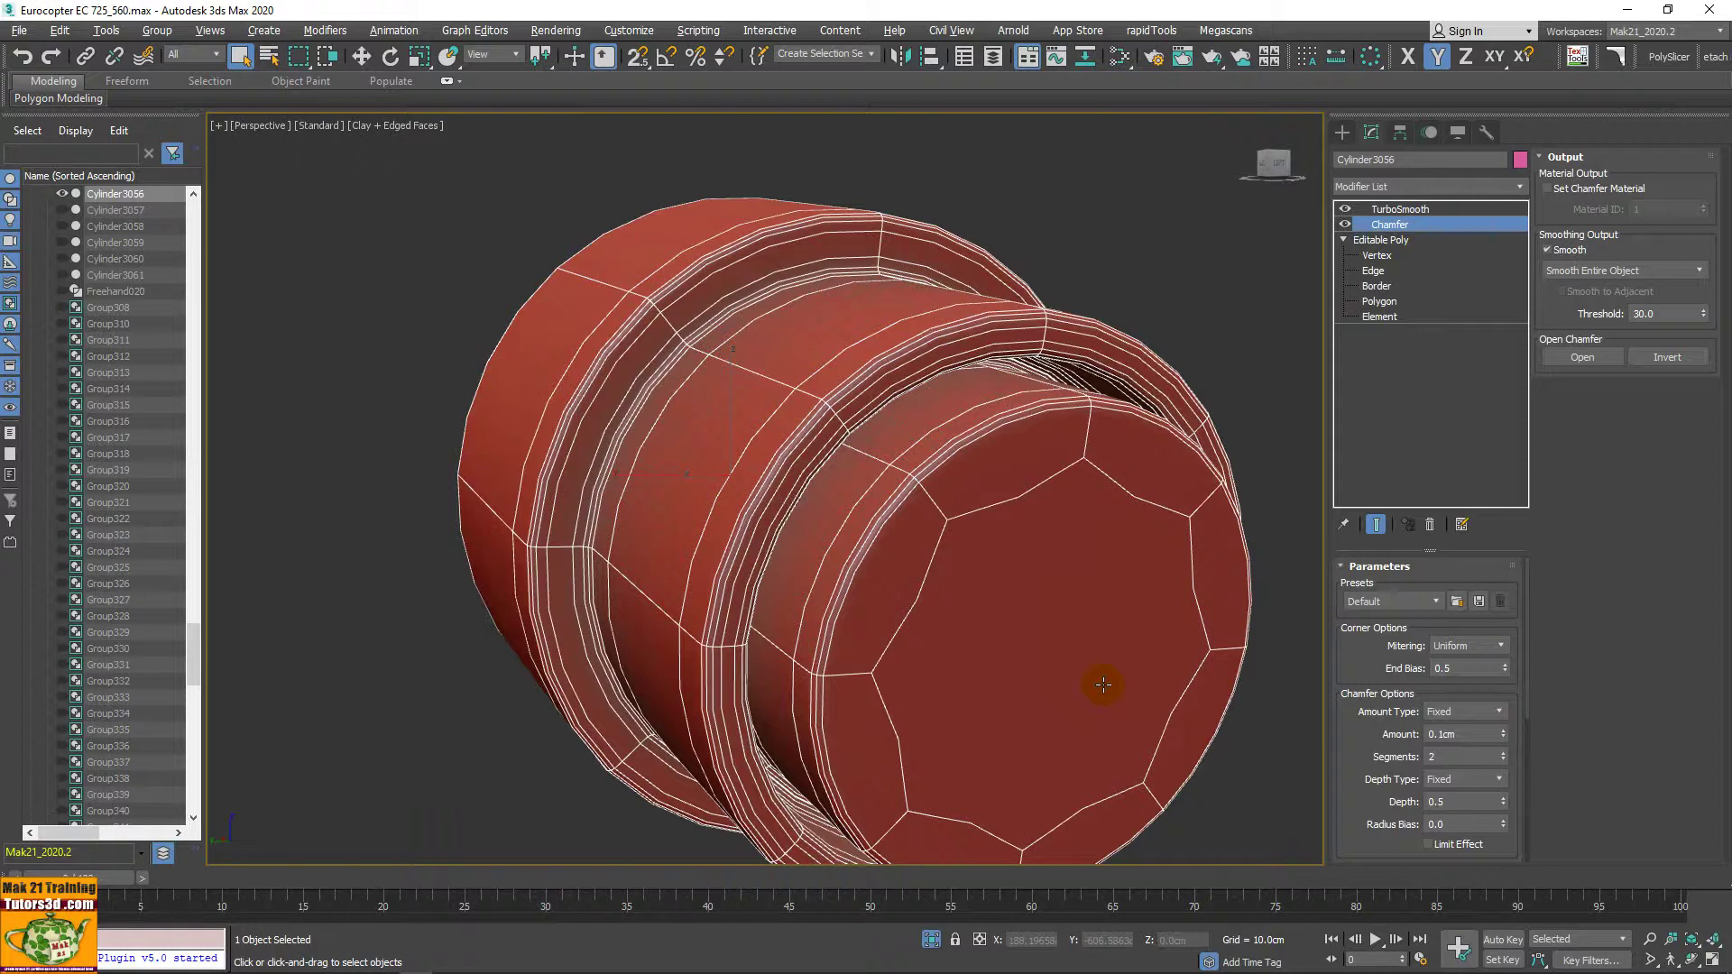
pyautogui.press('F4')
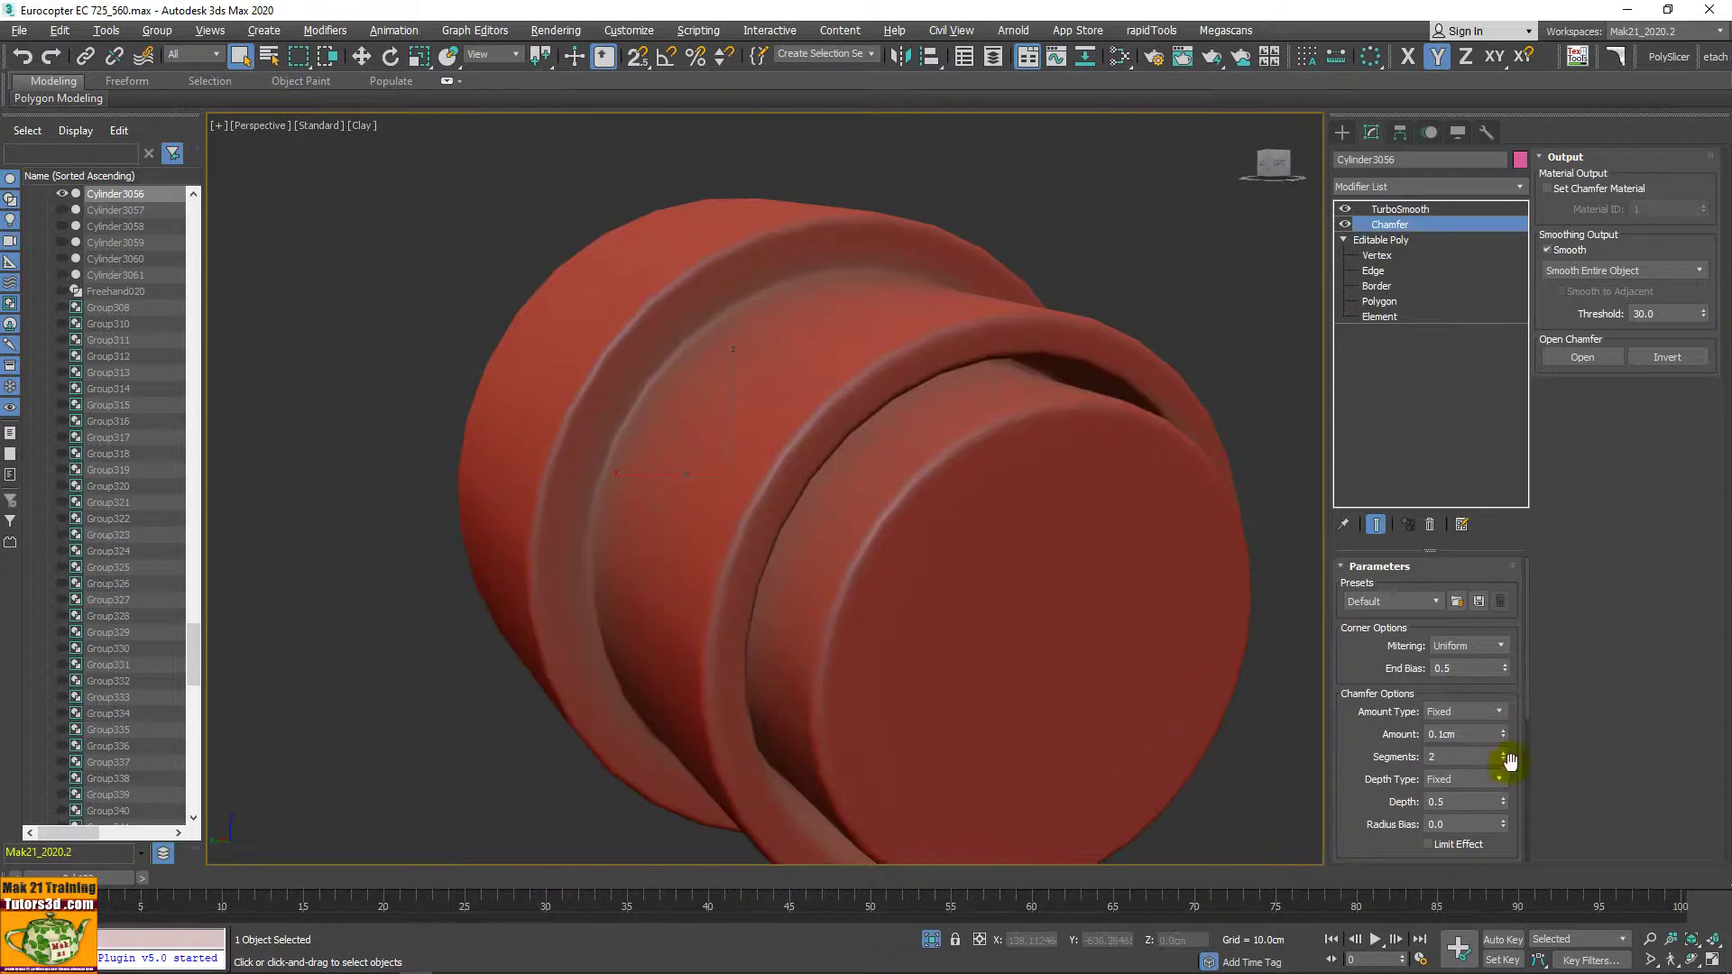
pyautogui.click(1503, 761)
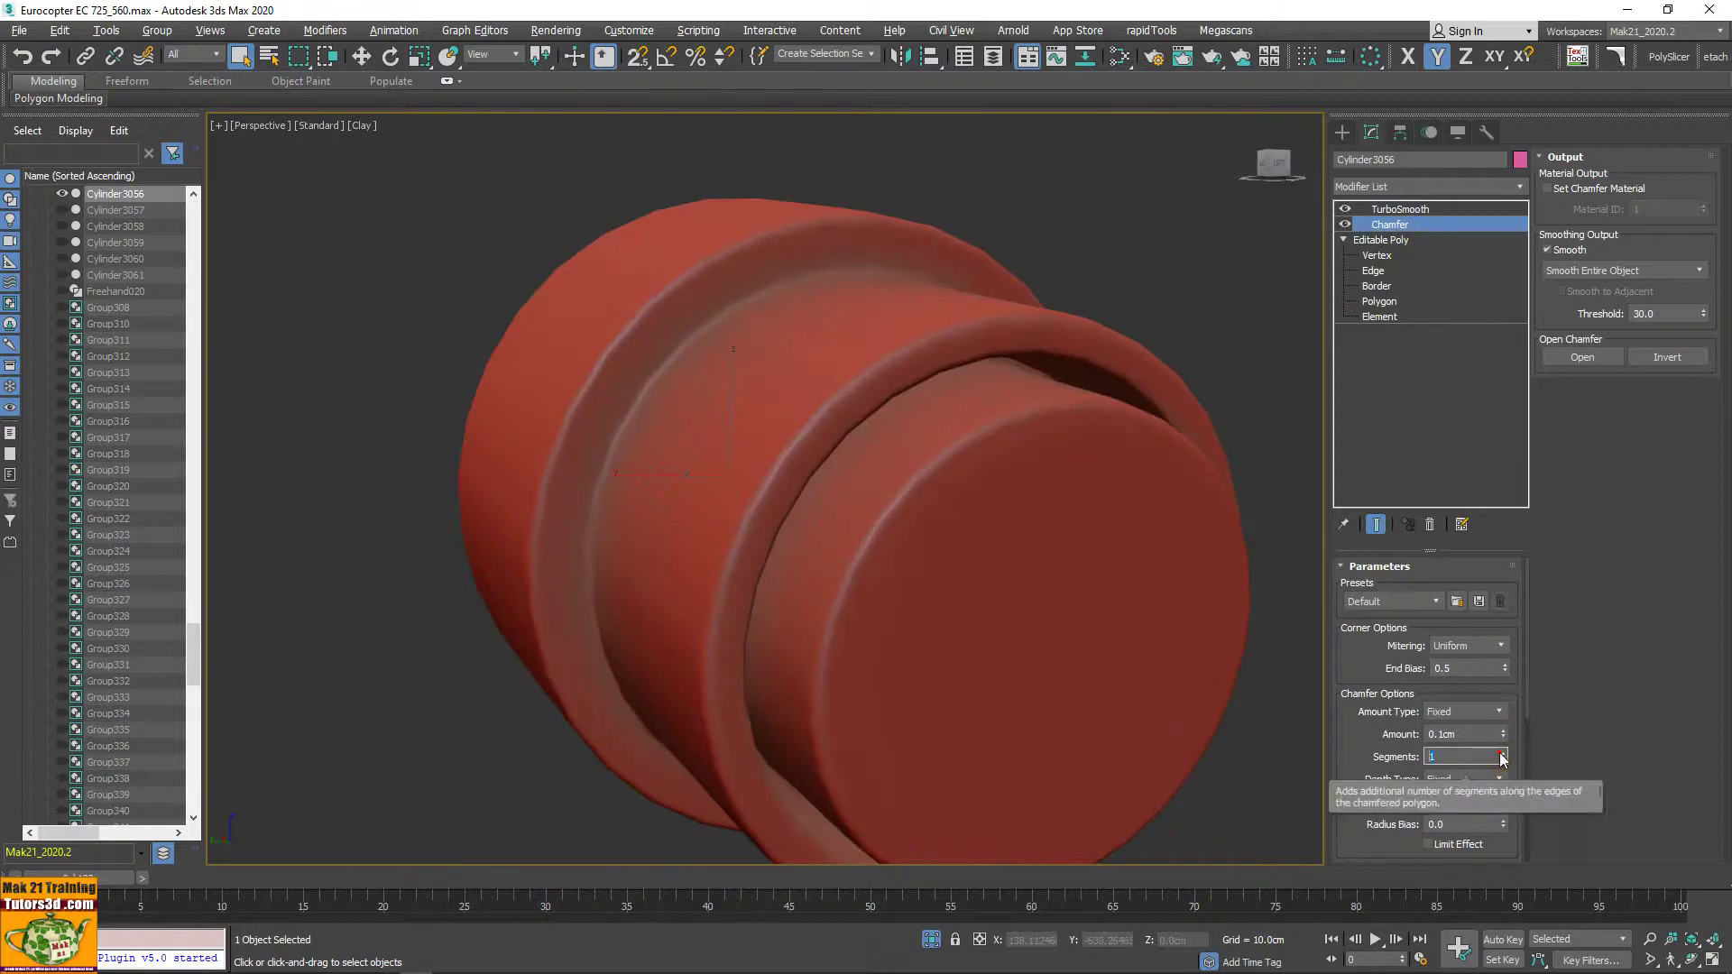
pyautogui.click(1503, 752)
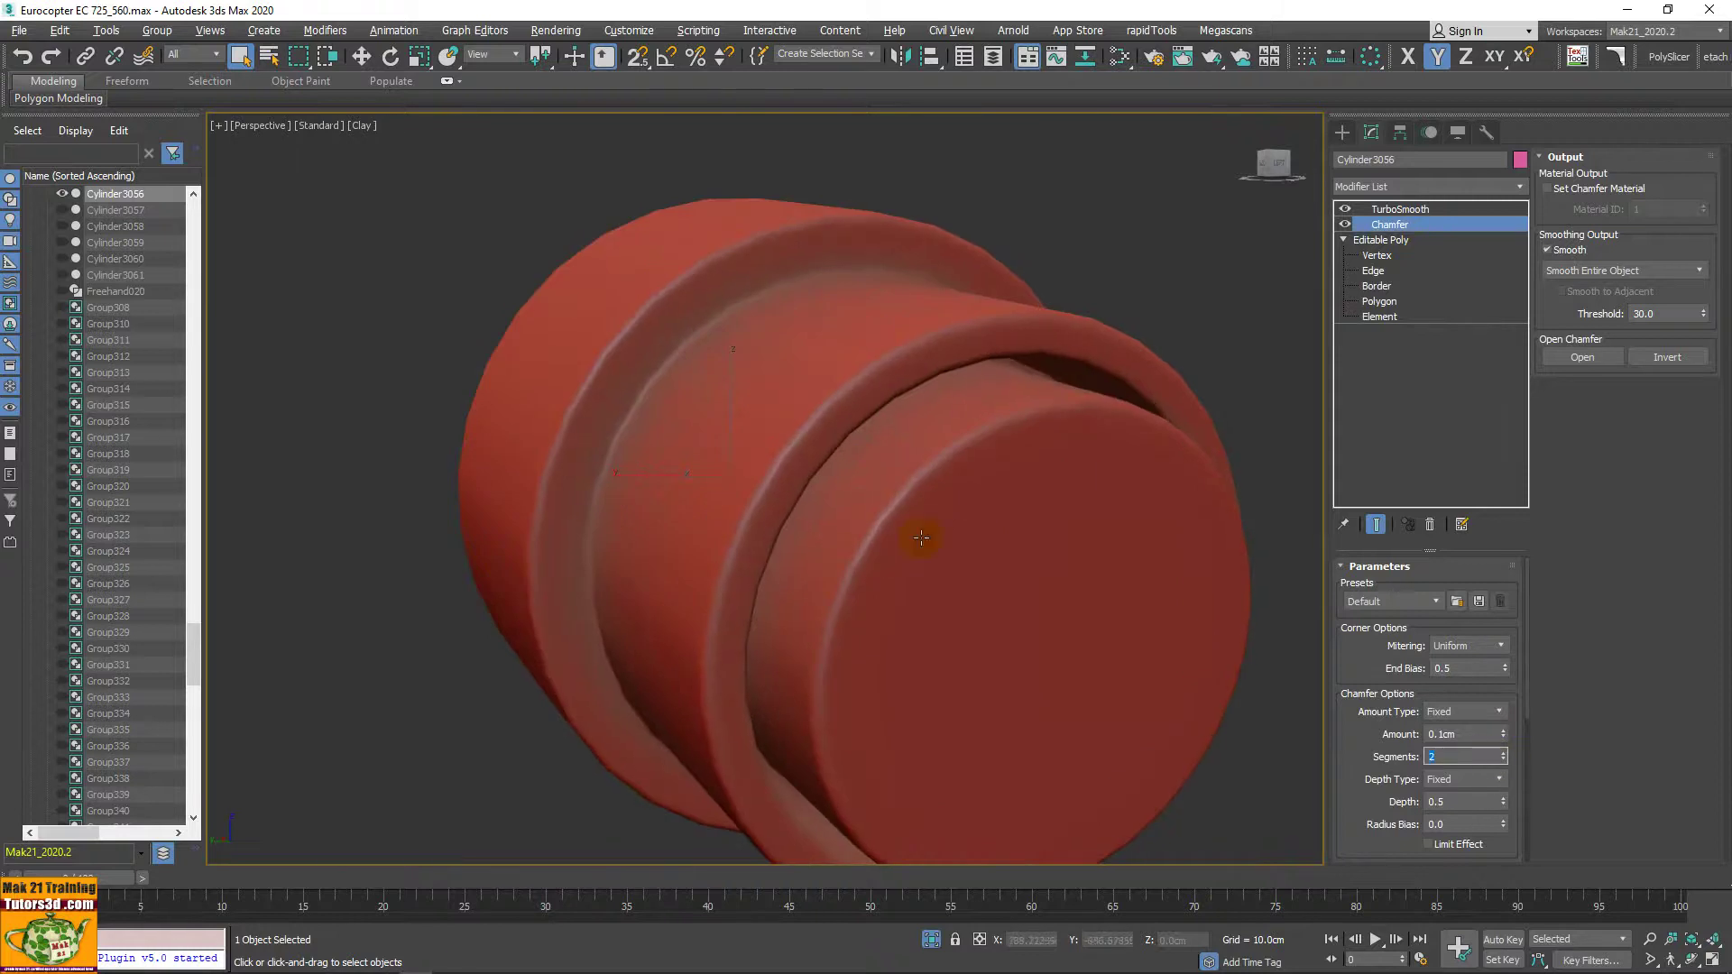
# Step: Select TurboSmooth in the stack and exit isolation
pyautogui.click(1371, 209)
pyautogui.scroll(-3, 935, 538)
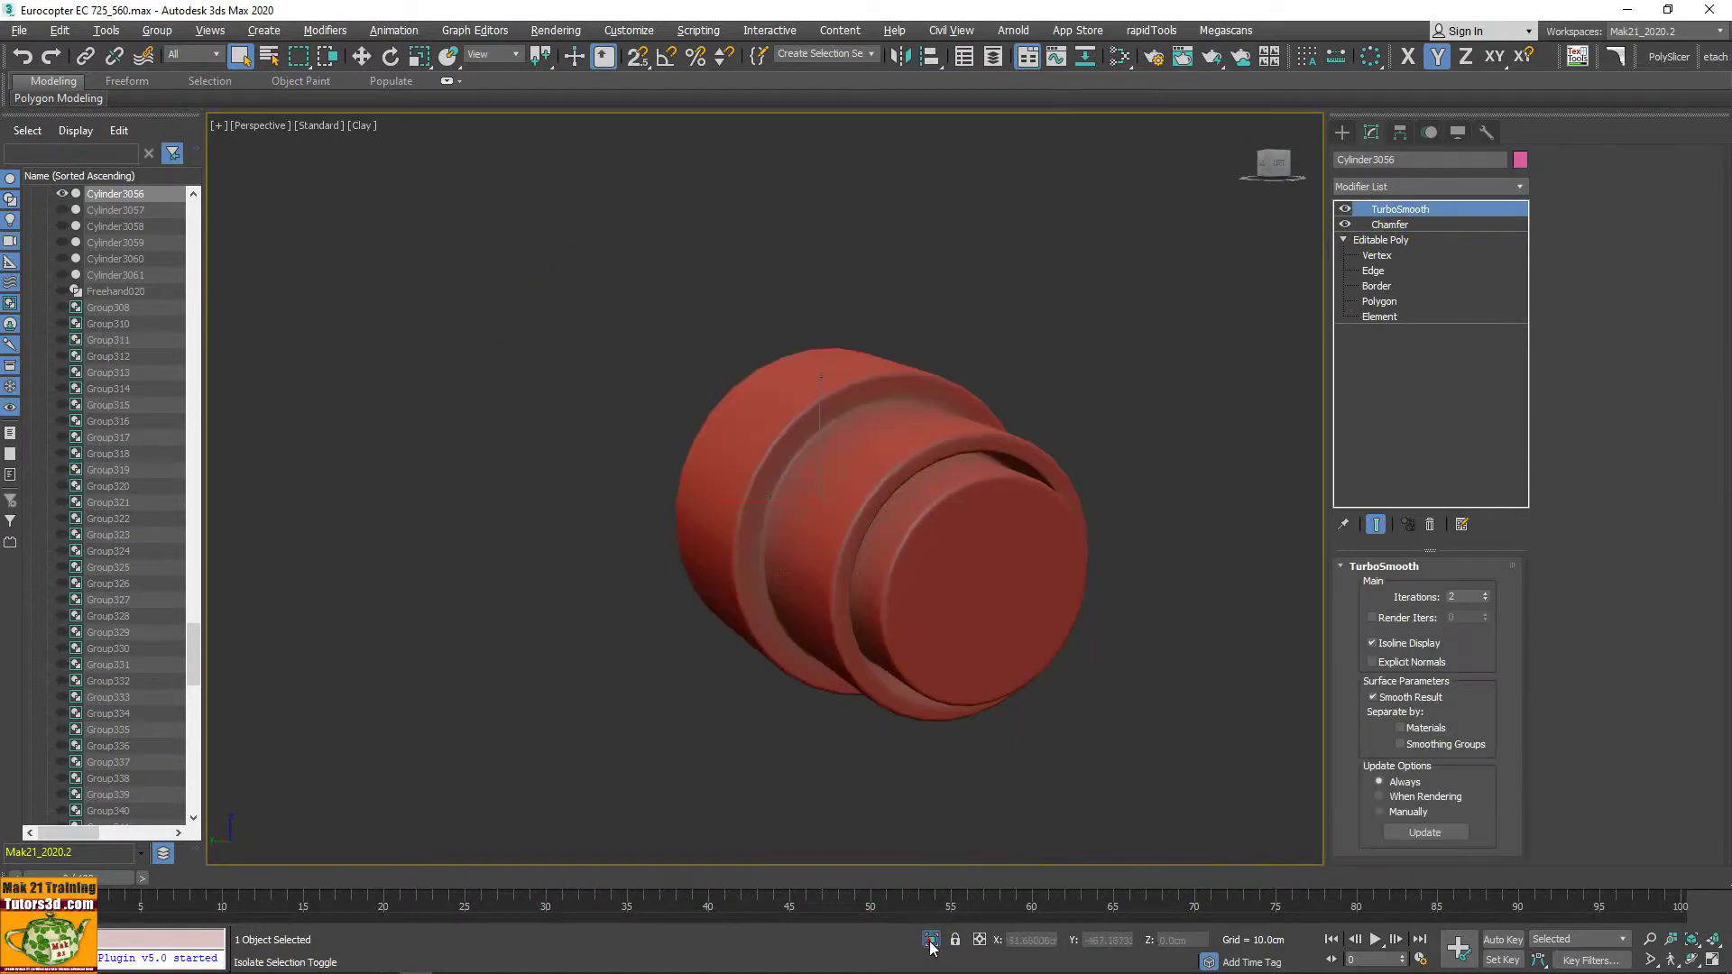
pyautogui.click(931, 939)
# Step: Isolate the hose elbow Line208 in a maximized perspective view, shaded with edges
pyautogui.click(618, 568)
pyautogui.scroll(-3, 619, 565)
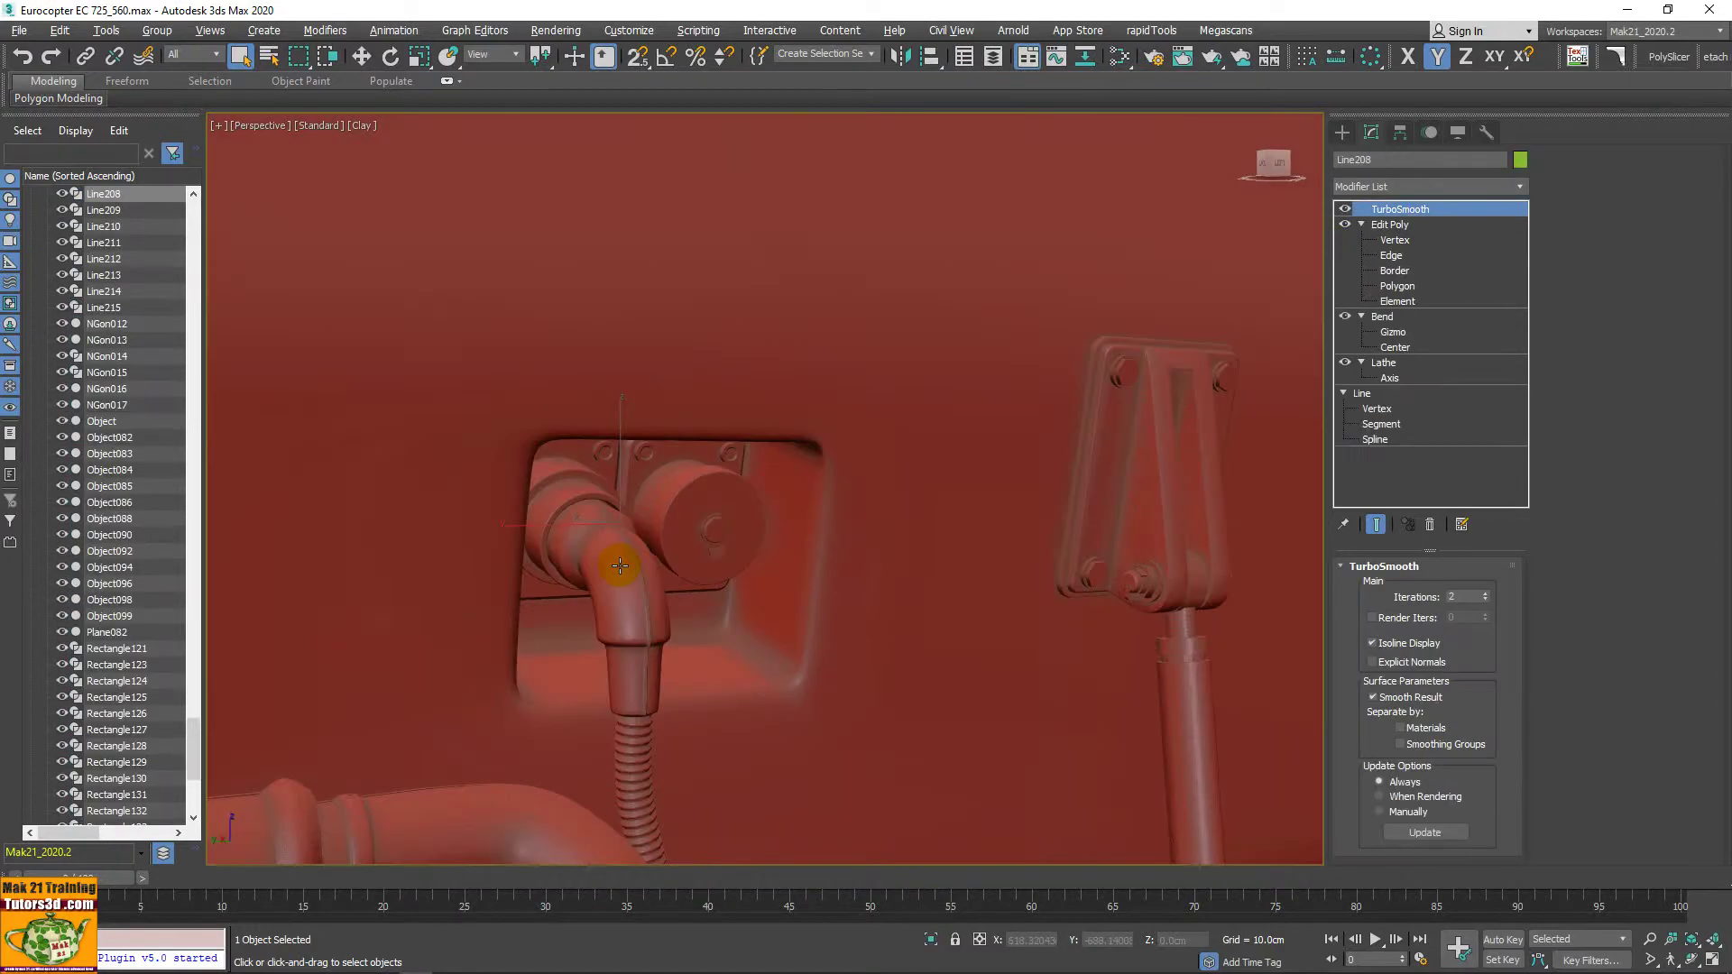
pyautogui.press('F3')
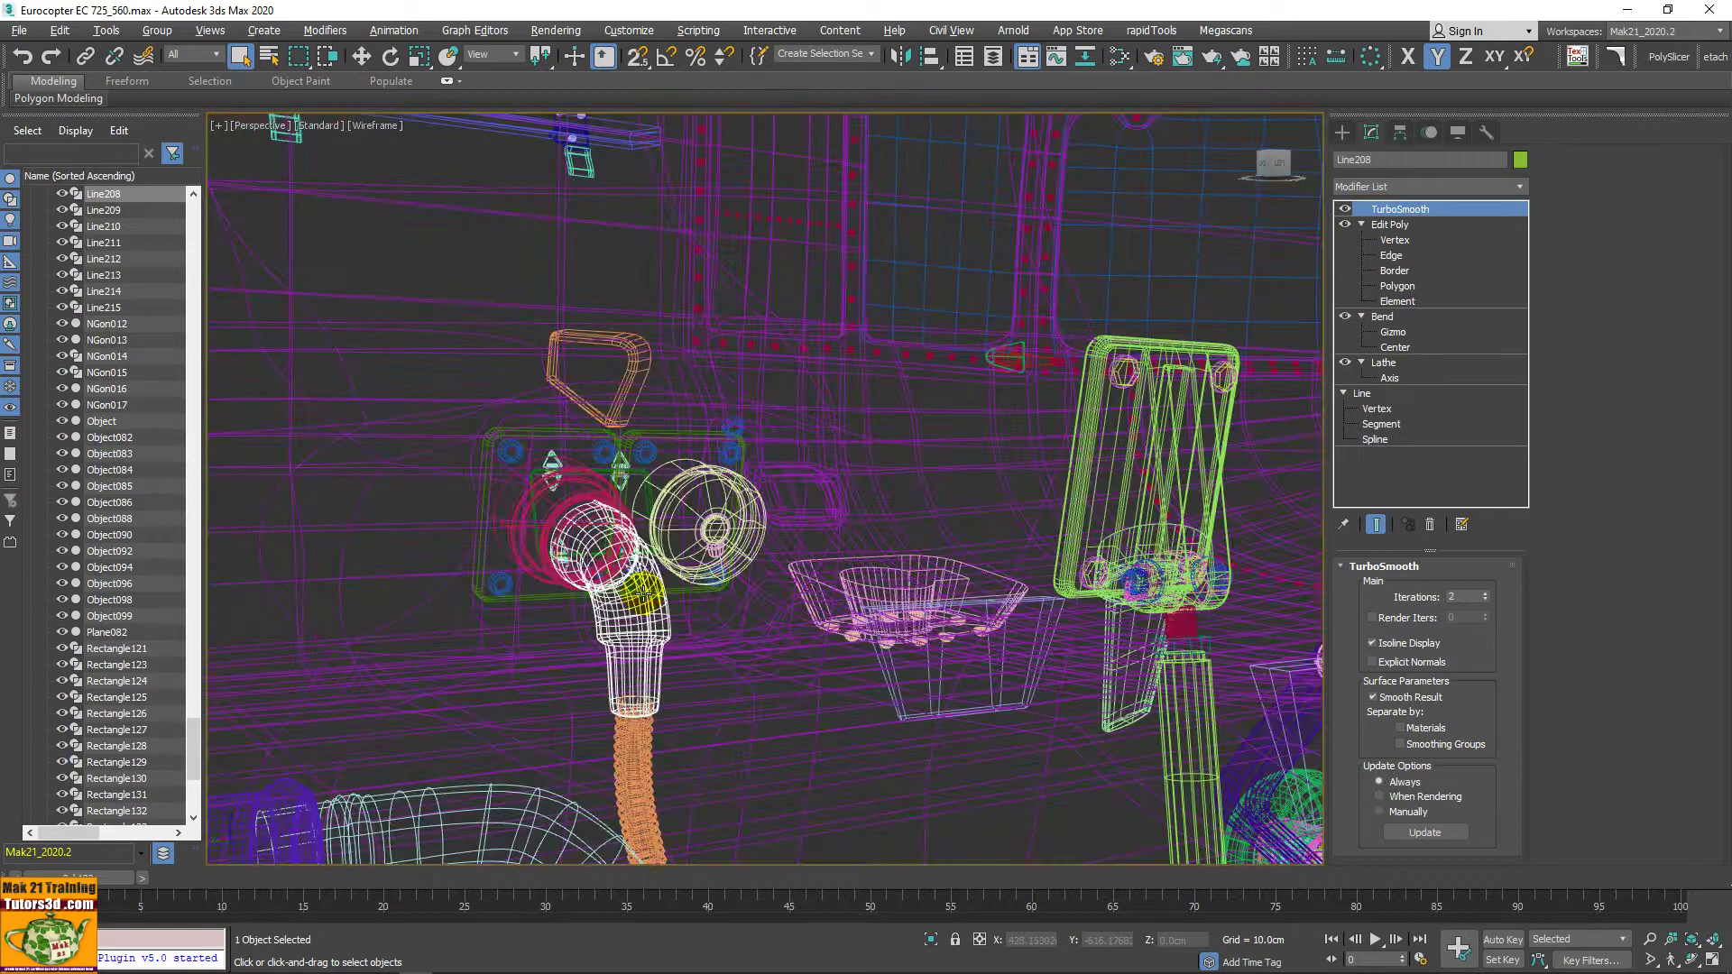
pyautogui.hotkey('alt', 'q')
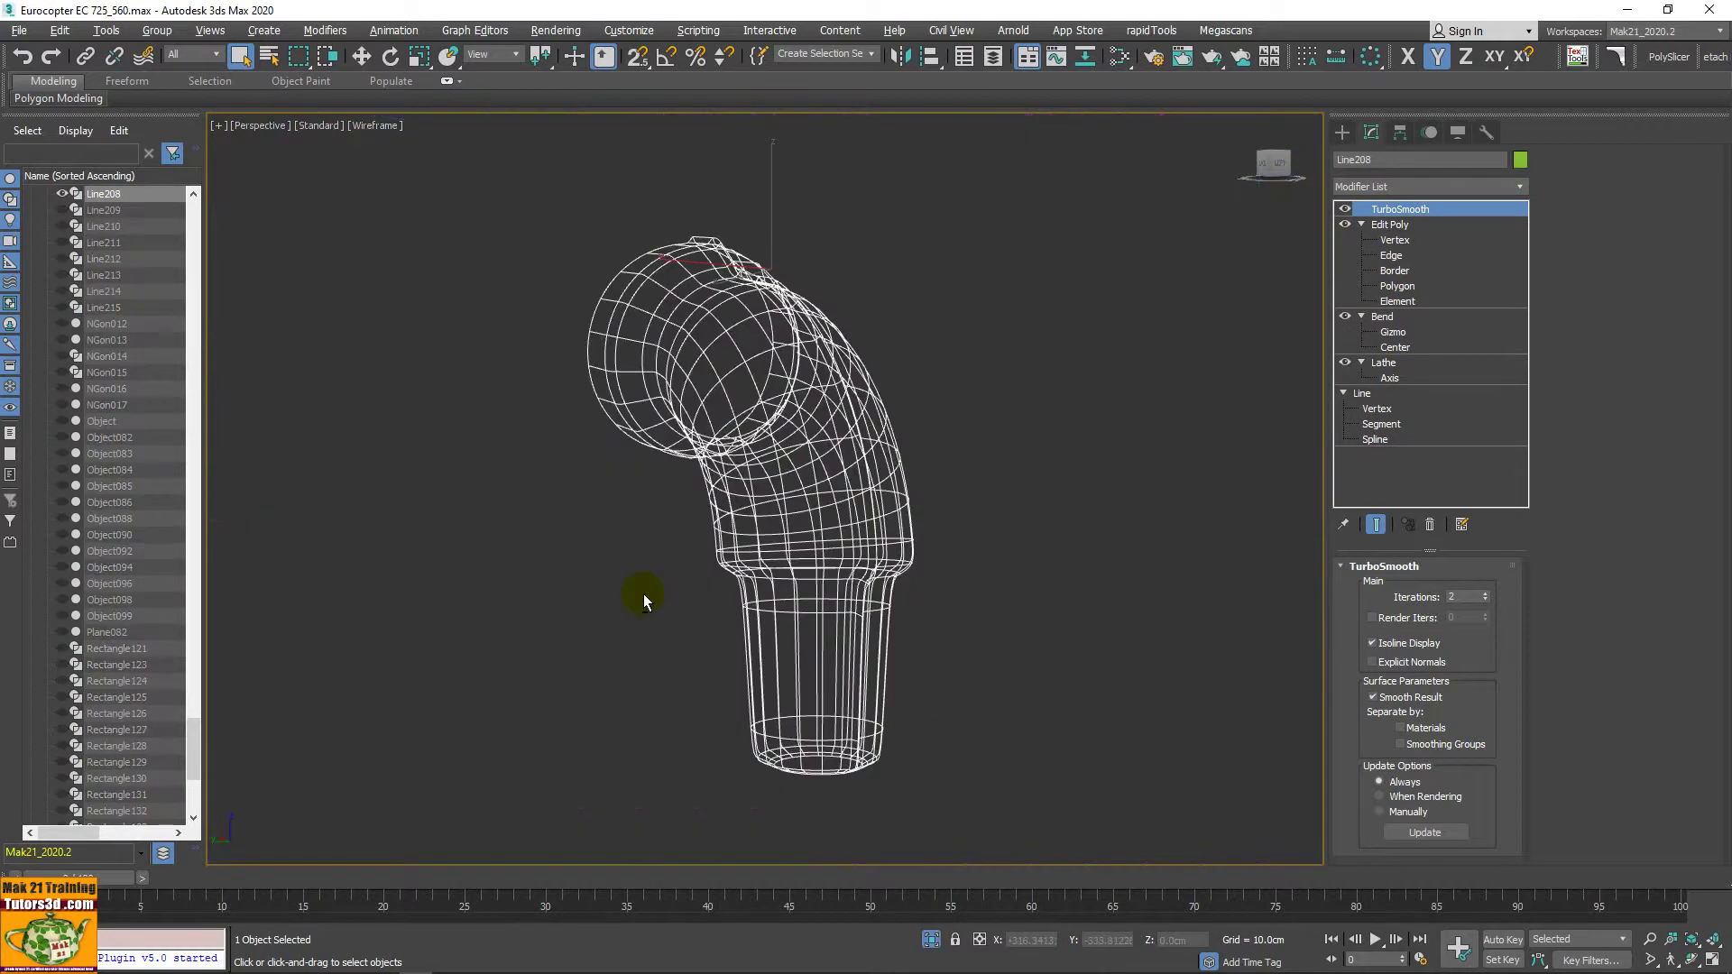
pyautogui.hotkey('alt', 'w')
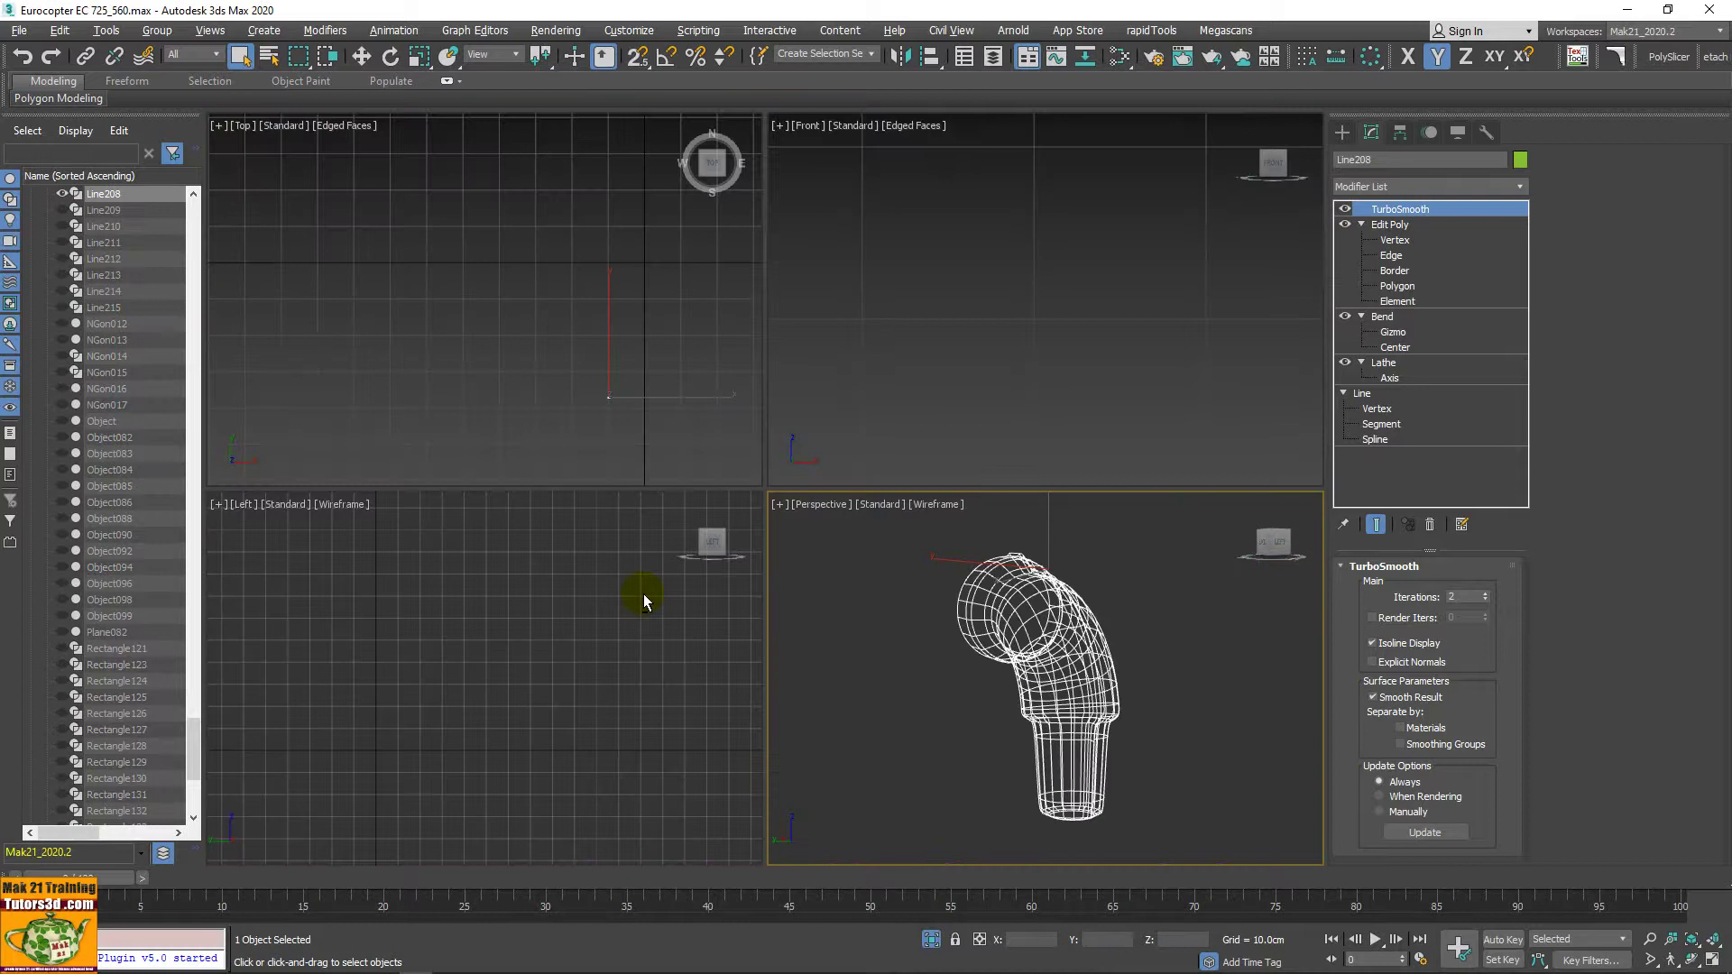
pyautogui.rightClick(819, 593)
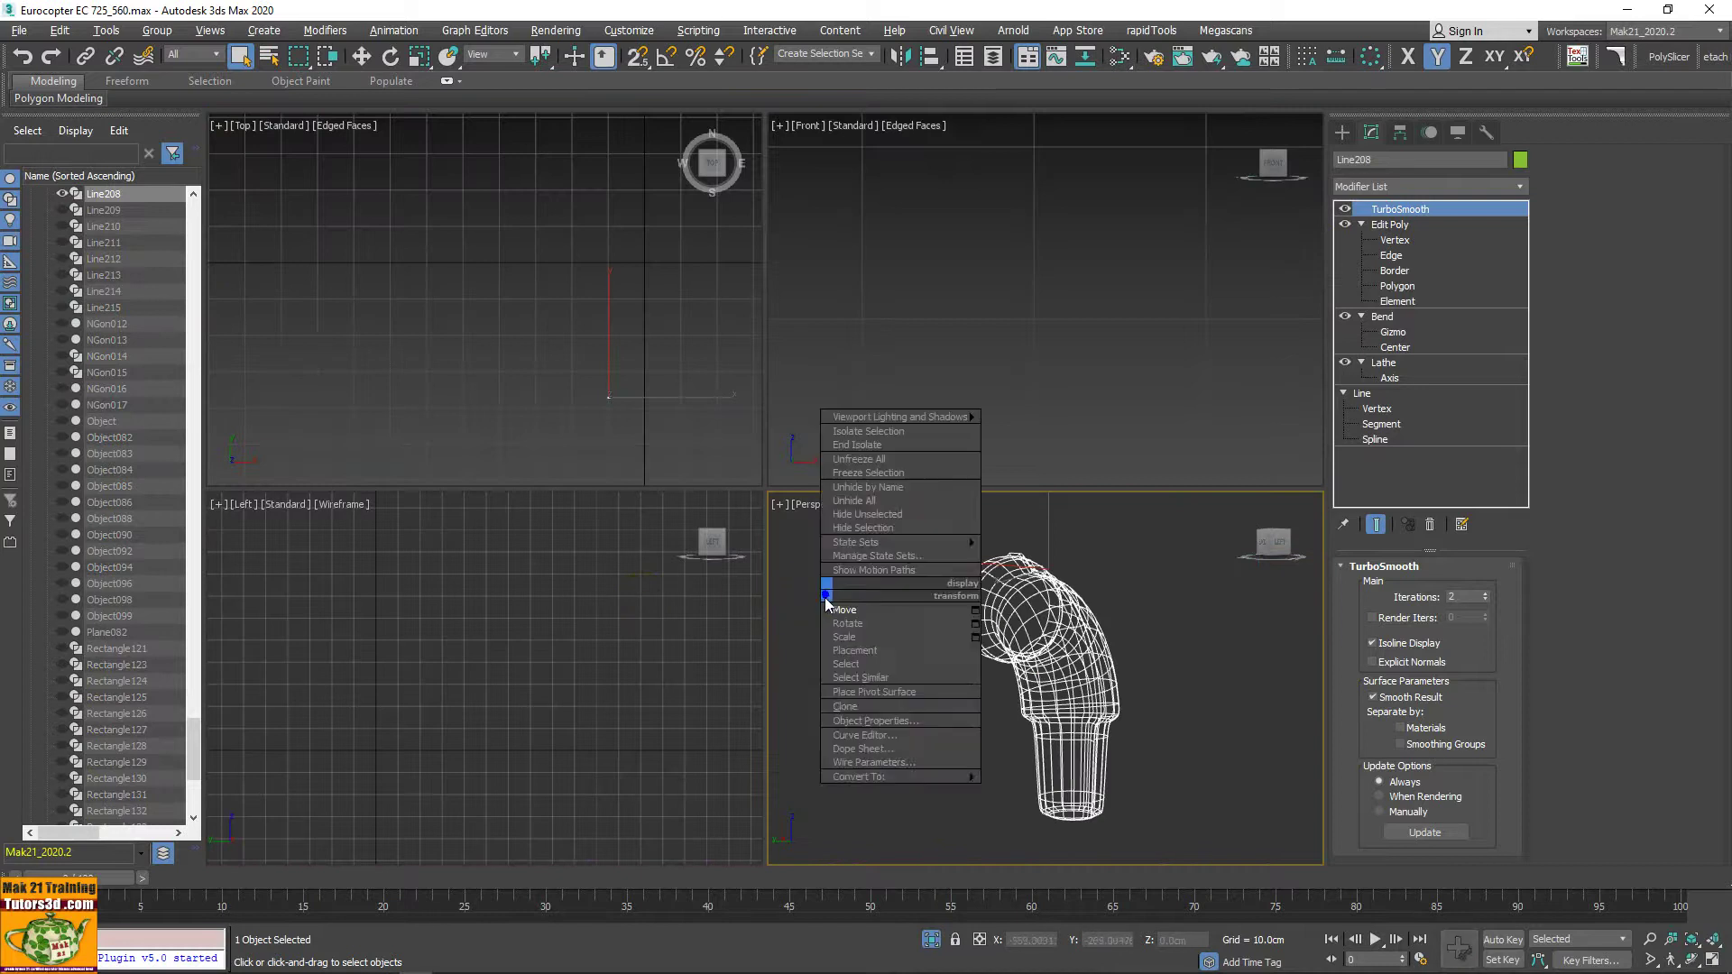
pyautogui.click(782, 621)
pyautogui.hotkey('alt', 'w')
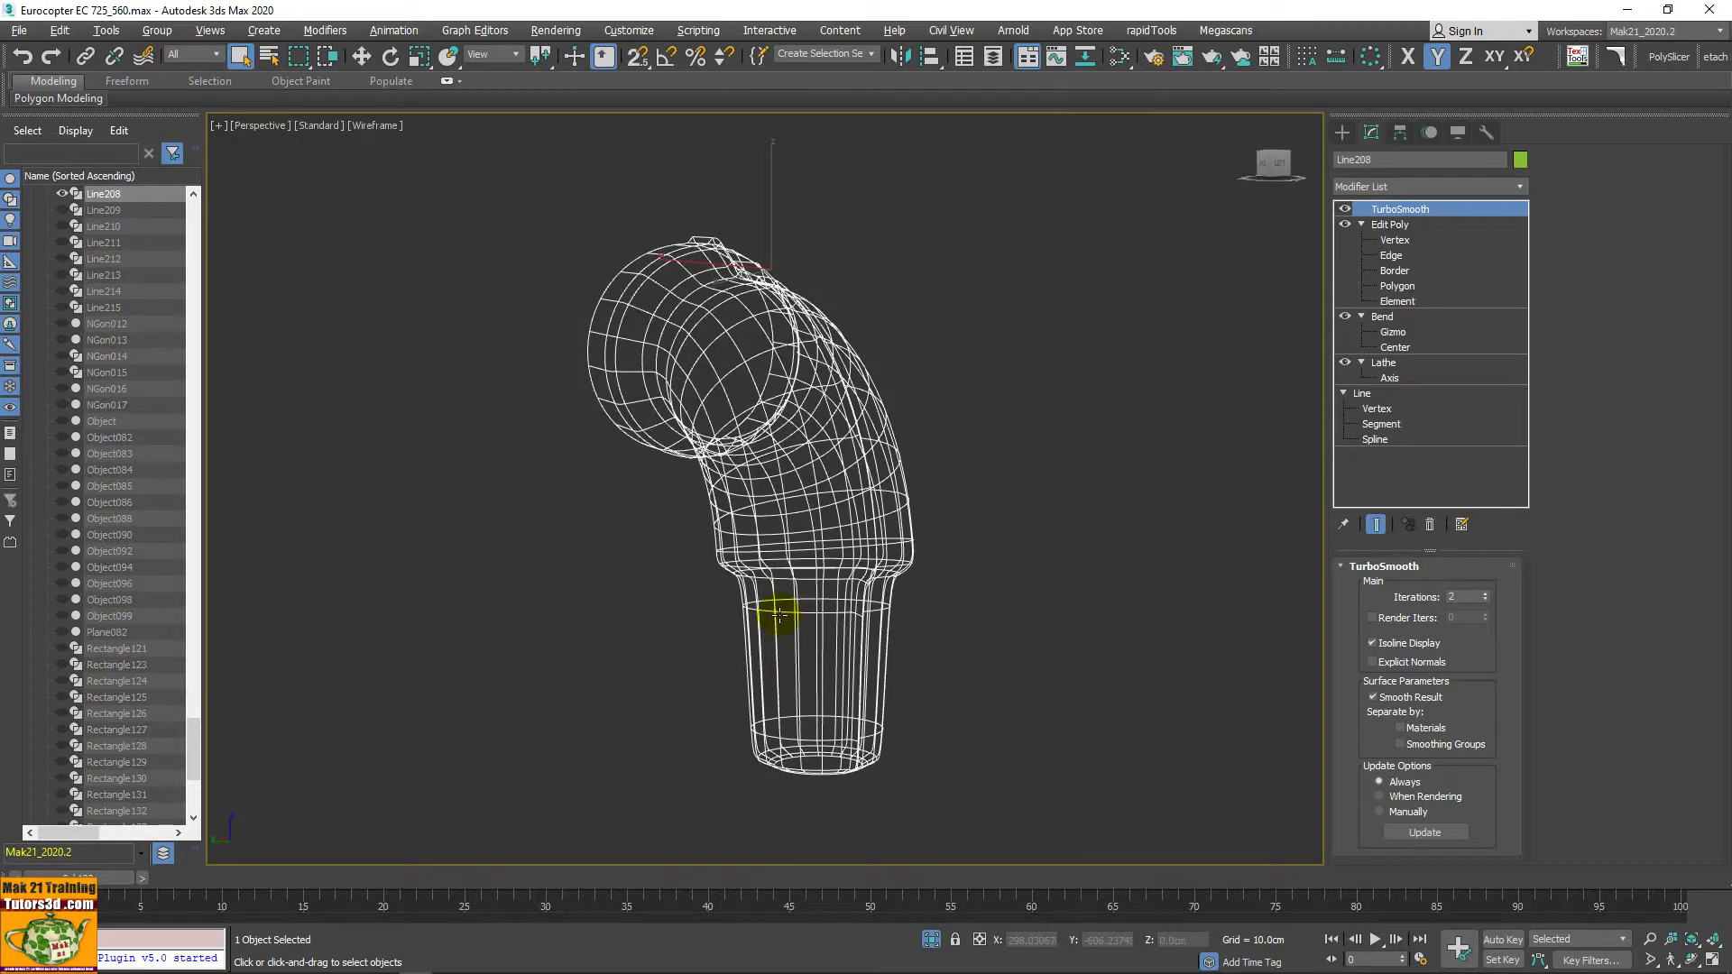
pyautogui.press('F3')
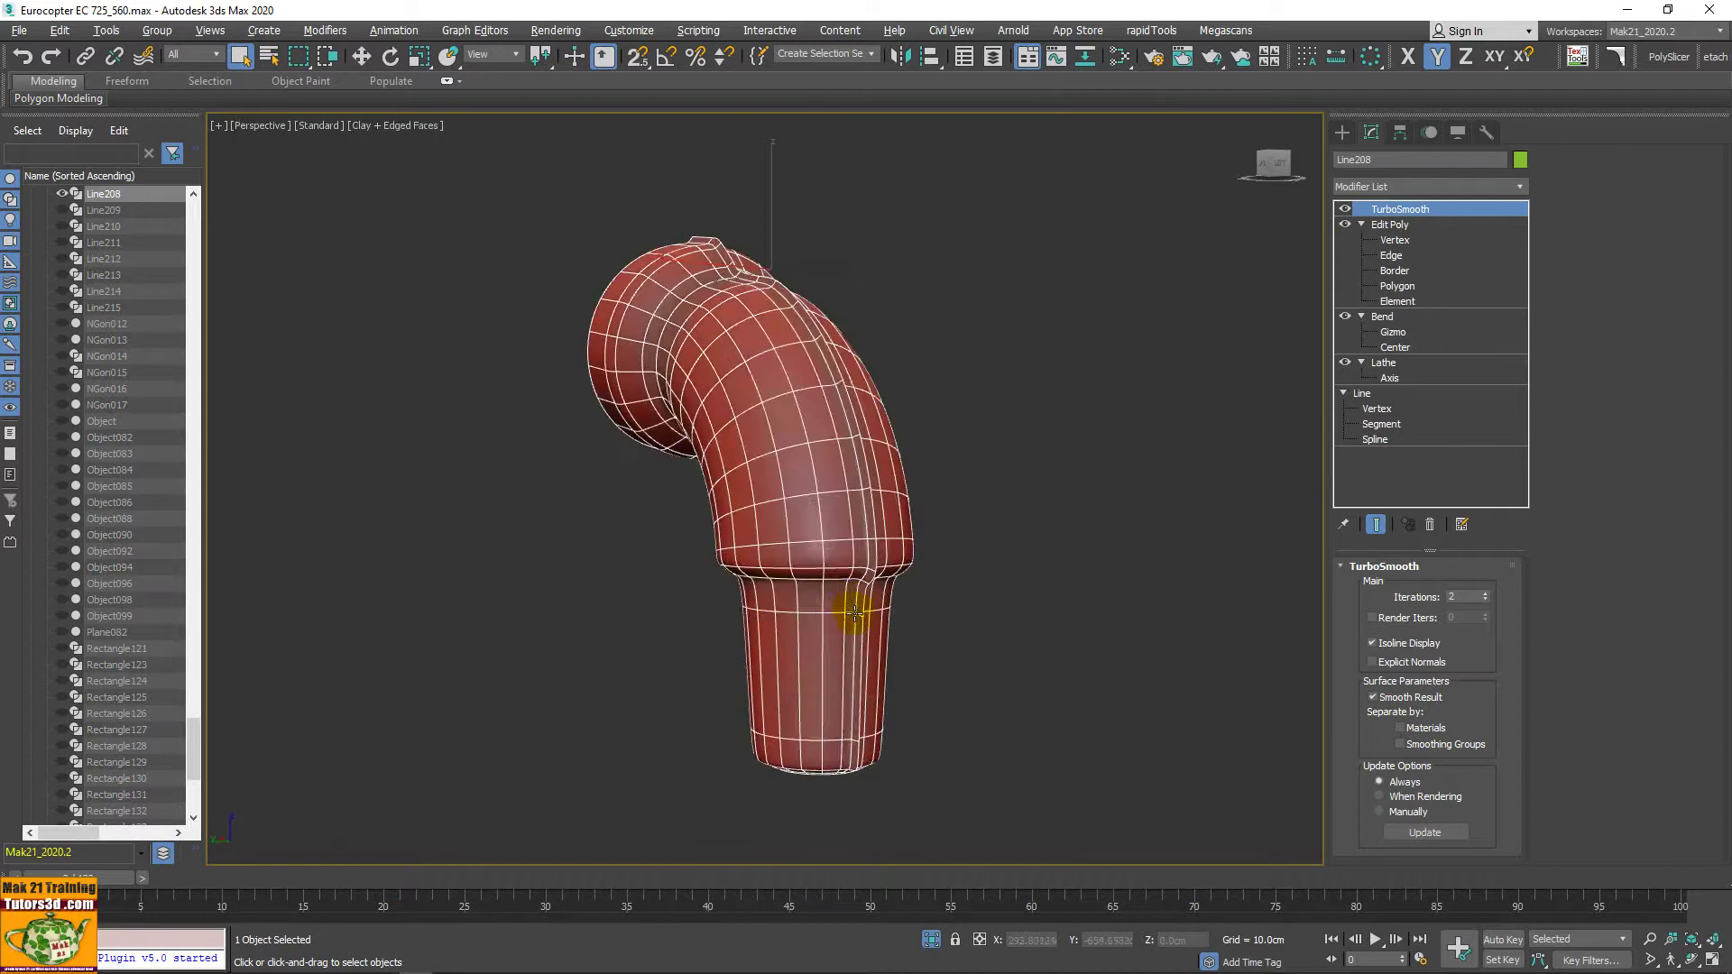
pyautogui.moveTo(855, 607)
pyautogui.keyDown('alt'); pyautogui.mouseDown(button='middle')
pyautogui.moveTo(1086, 626)
pyautogui.moveTo(1091, 647)
pyautogui.moveTo(898, 587)
pyautogui.moveTo(824, 727)
pyautogui.moveTo(882, 599)
pyautogui.moveTo(911, 586)
pyautogui.mouseUp(button='middle'); pyautogui.keyUp('alt')
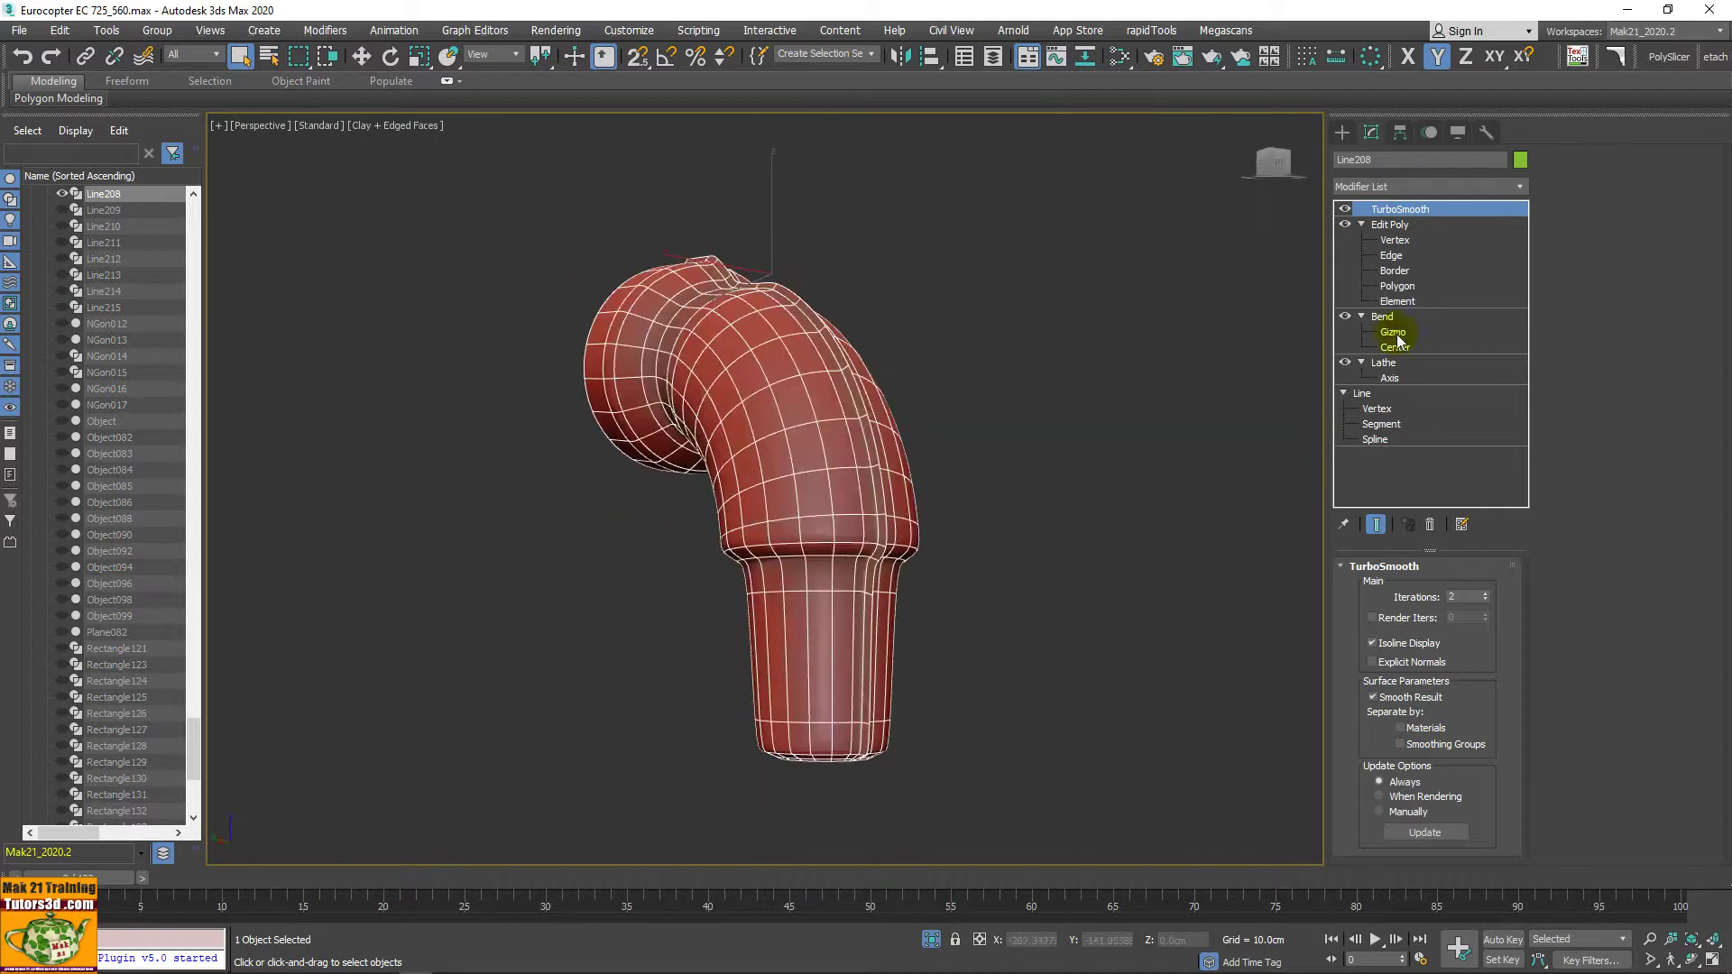
# Step: Disable TurboSmooth, Edit Poly, Bend and Lathe on Line208 to show the bare spline
pyautogui.click(1345, 208)
pyautogui.click(1343, 222)
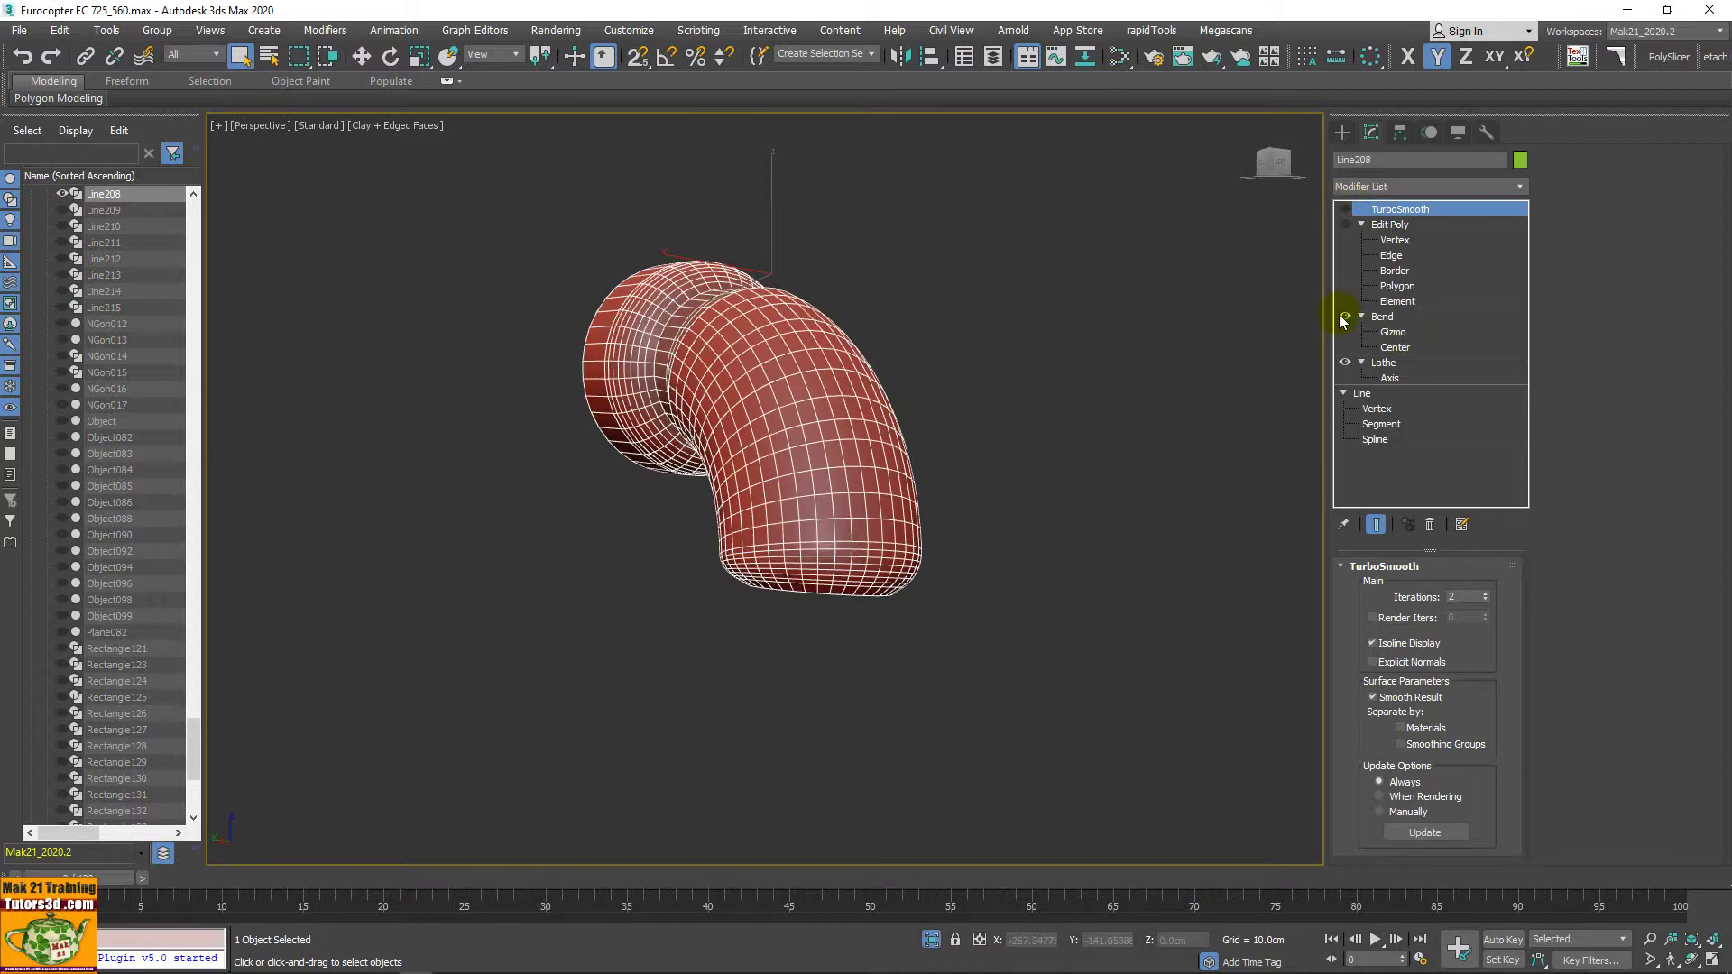
pyautogui.click(1345, 317)
pyautogui.click(1345, 363)
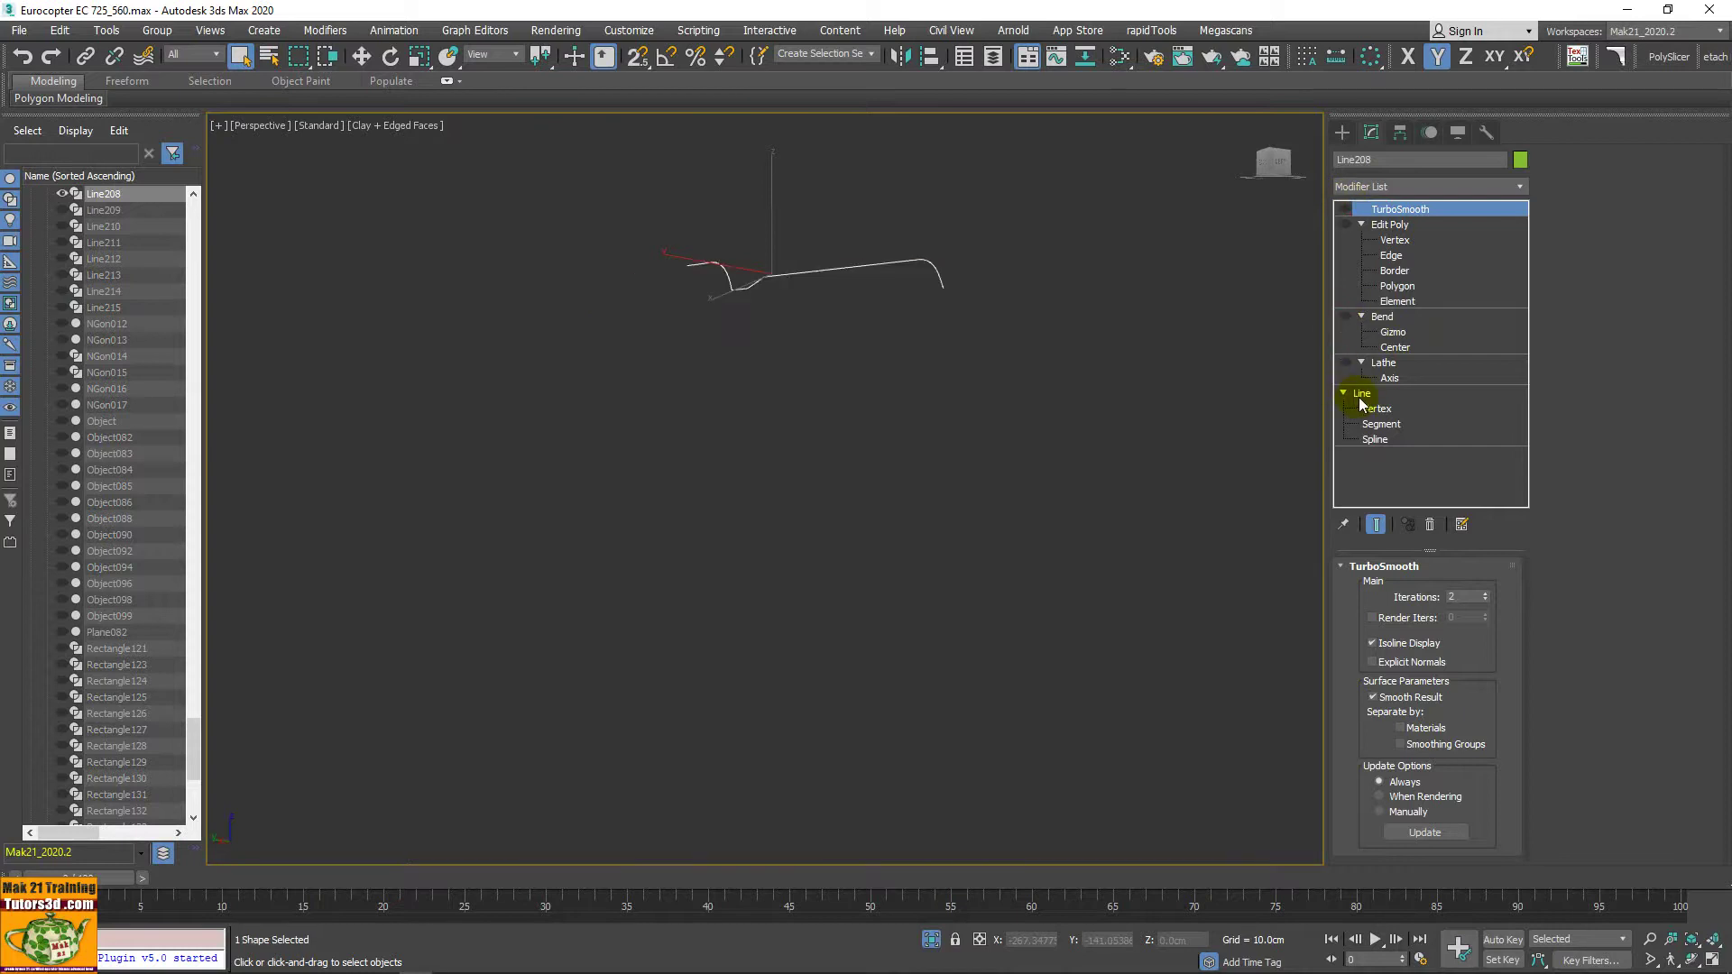
pyautogui.scroll(2, 942, 402)
pyautogui.scroll(4, 967, 503)
pyautogui.moveTo(792, 416)
pyautogui.mouseDown(button='middle')
pyautogui.moveTo(823, 511)
pyautogui.moveTo(886, 569)
pyautogui.mouseUp(button='middle')
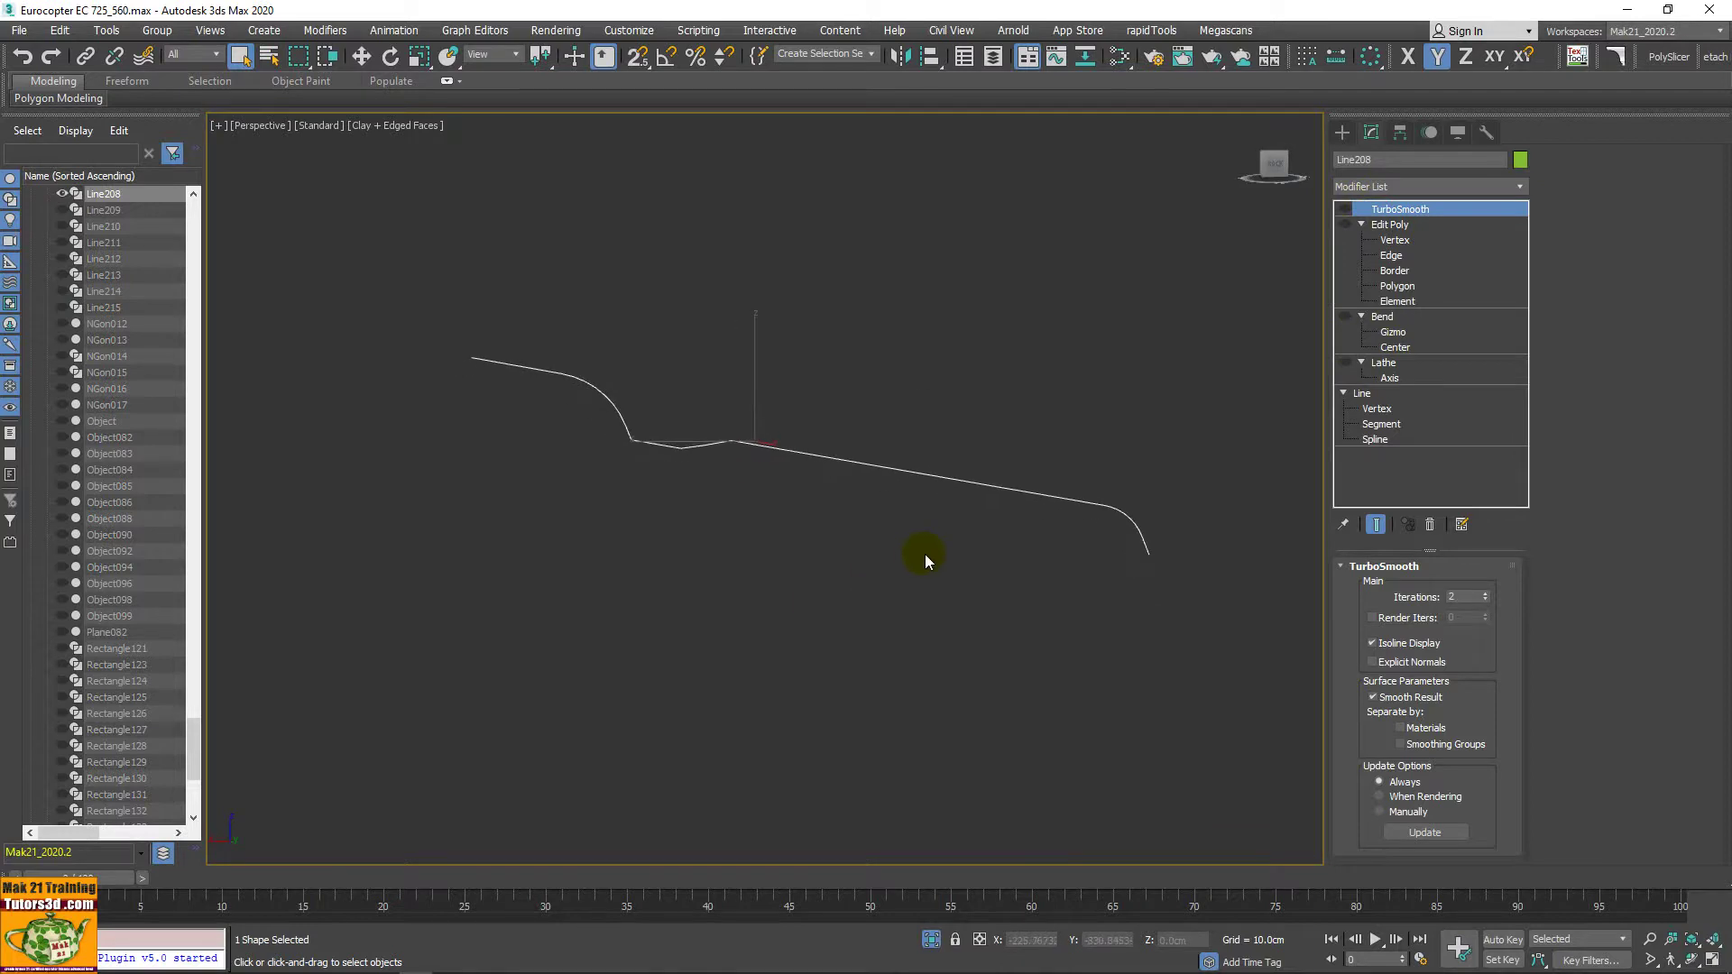
# Step: Enter the Line's Vertex level, accepting the topology warning
pyautogui.hotkey('alt', 'w')
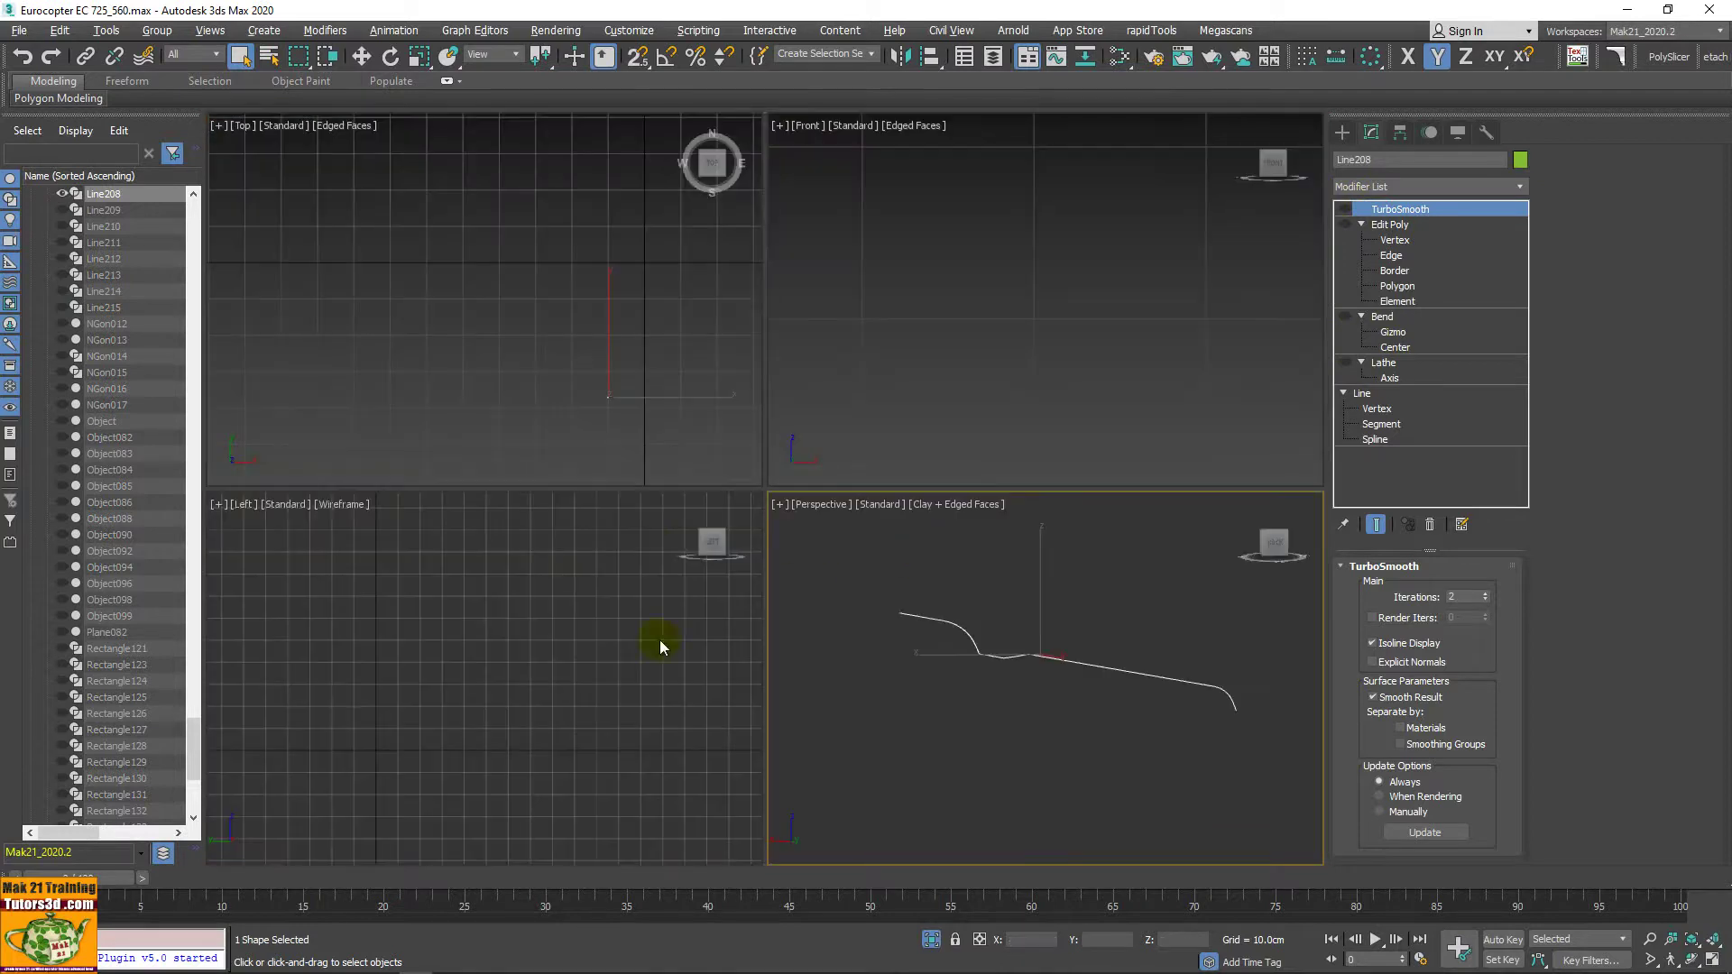
pyautogui.scroll(-3, 560, 599)
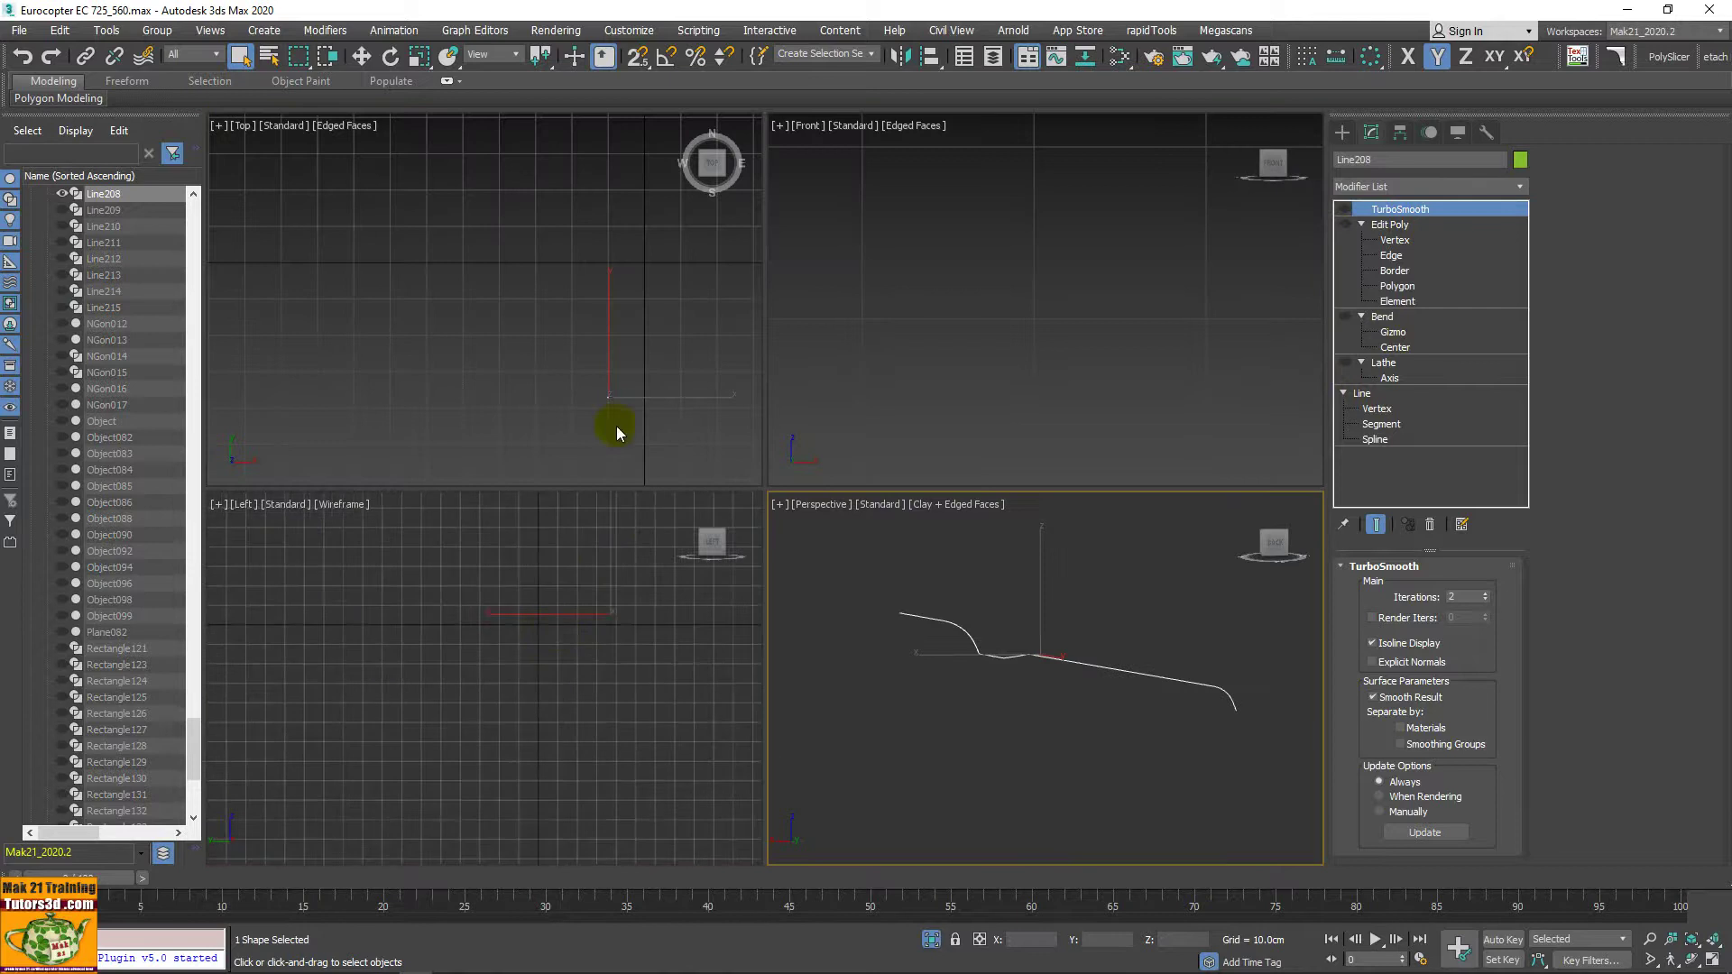
pyautogui.scroll(-2, 830, 338)
pyautogui.scroll(-2, 939, 340)
pyautogui.scroll(-2, 1020, 433)
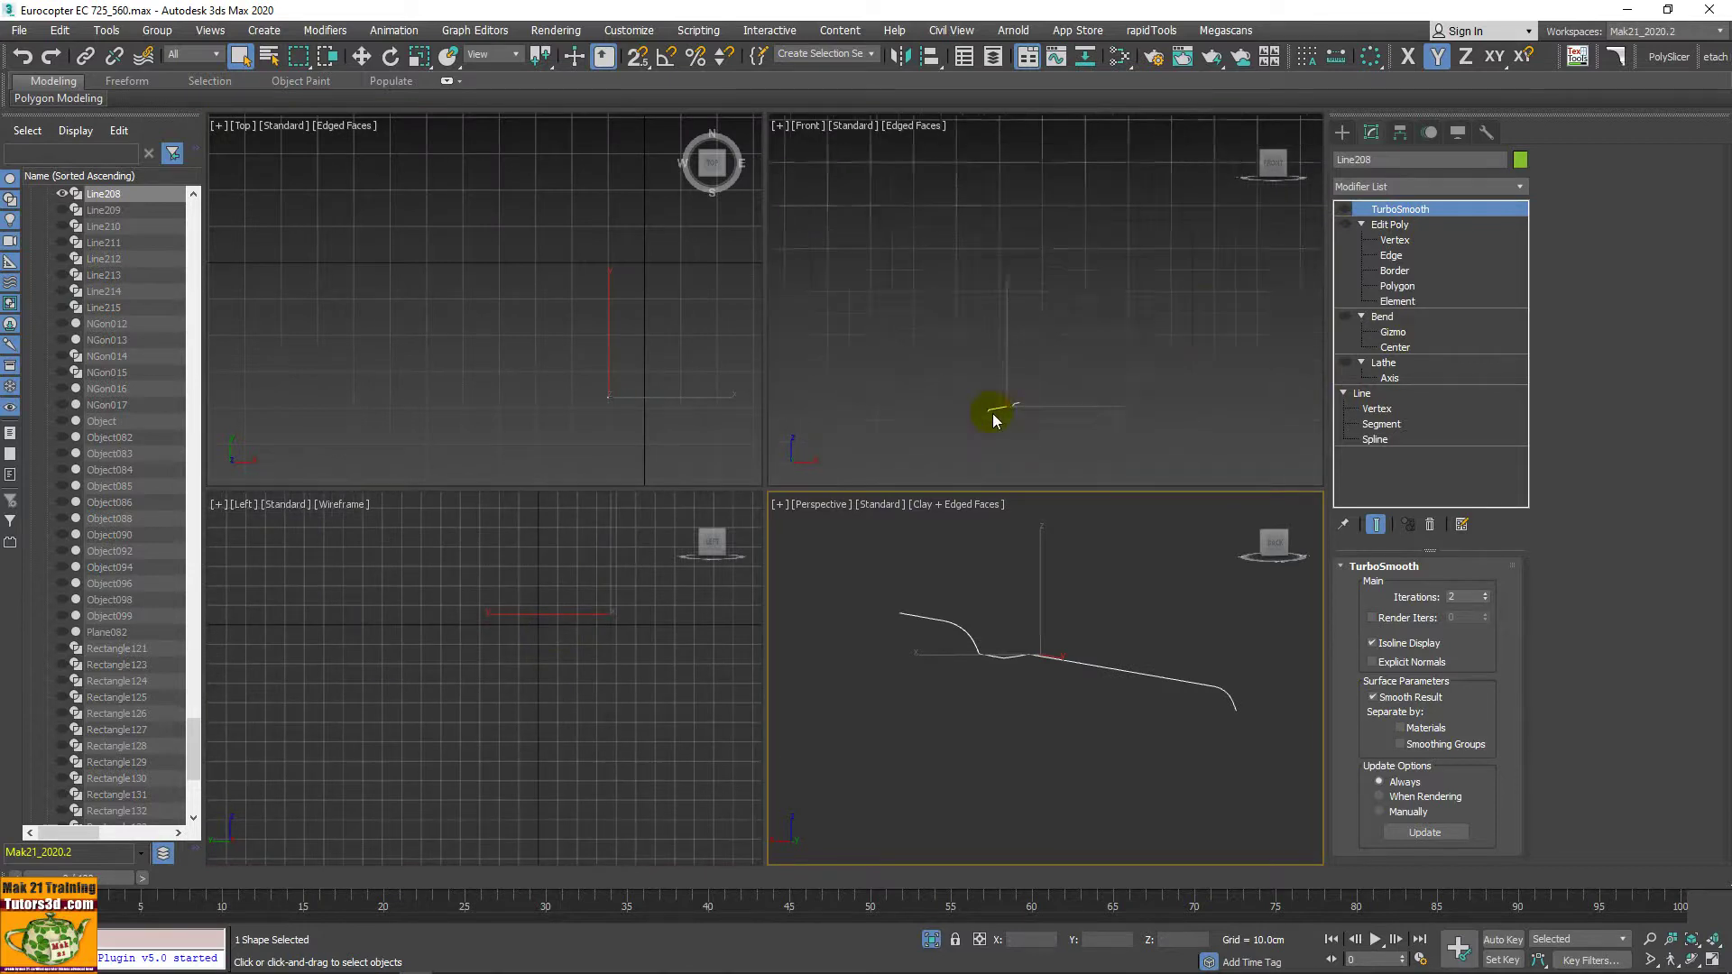
pyautogui.scroll(-2, 993, 414)
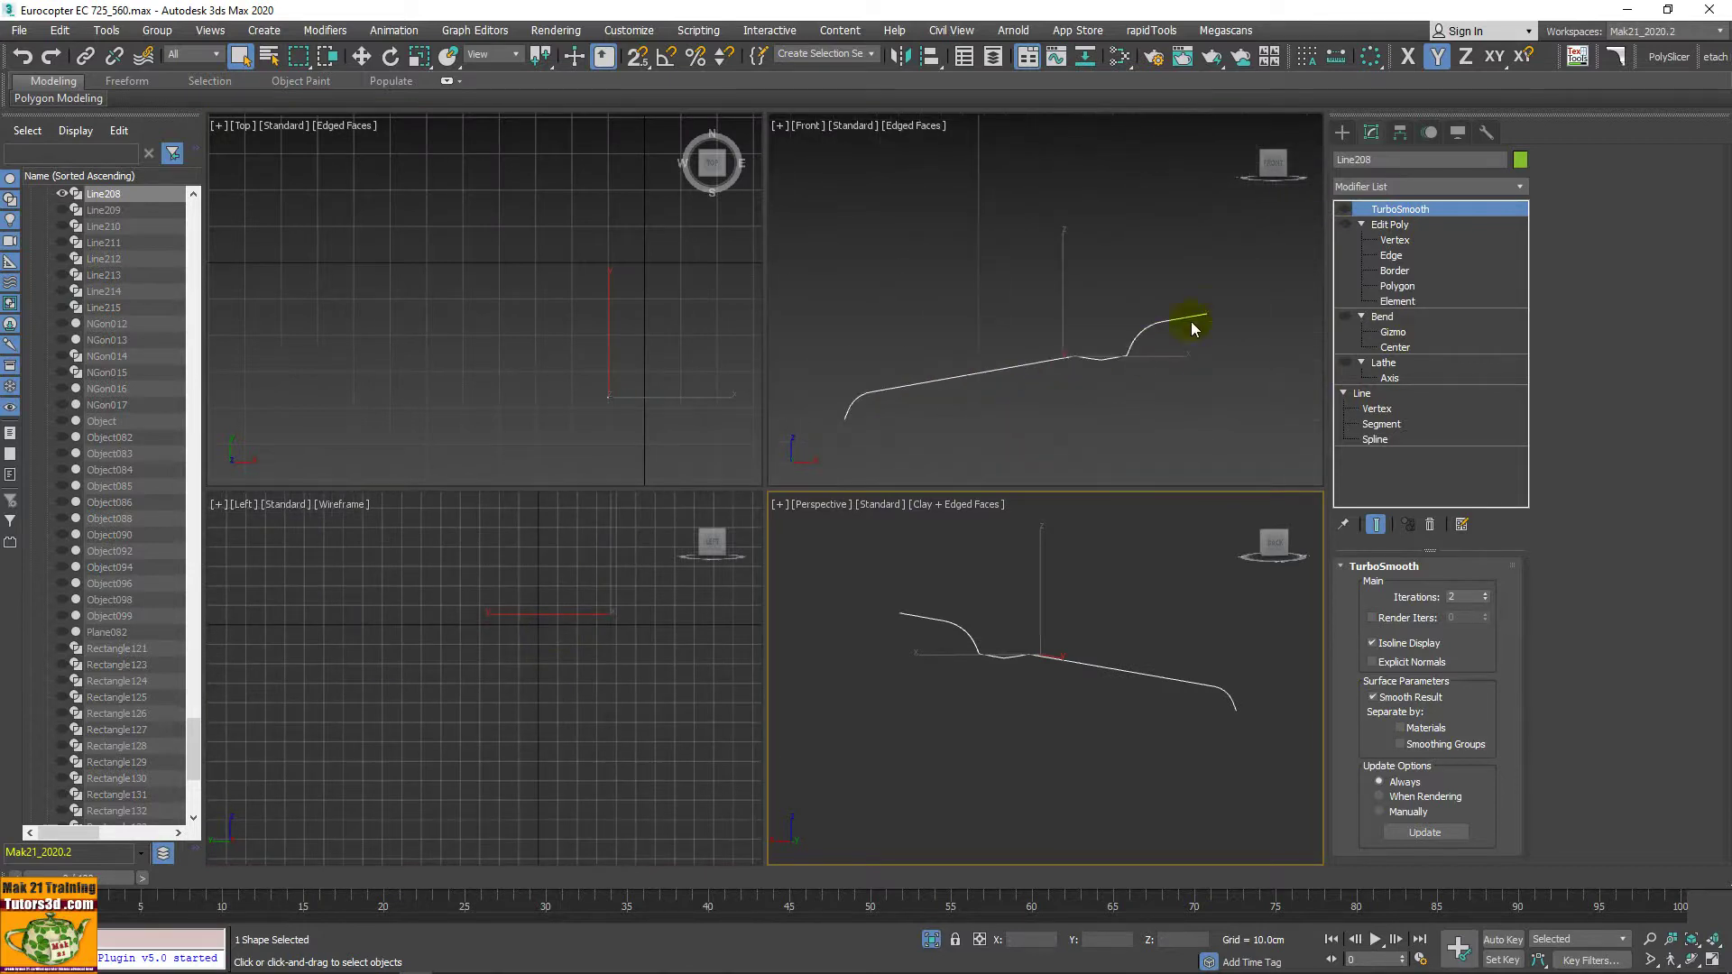
pyautogui.click(1378, 409)
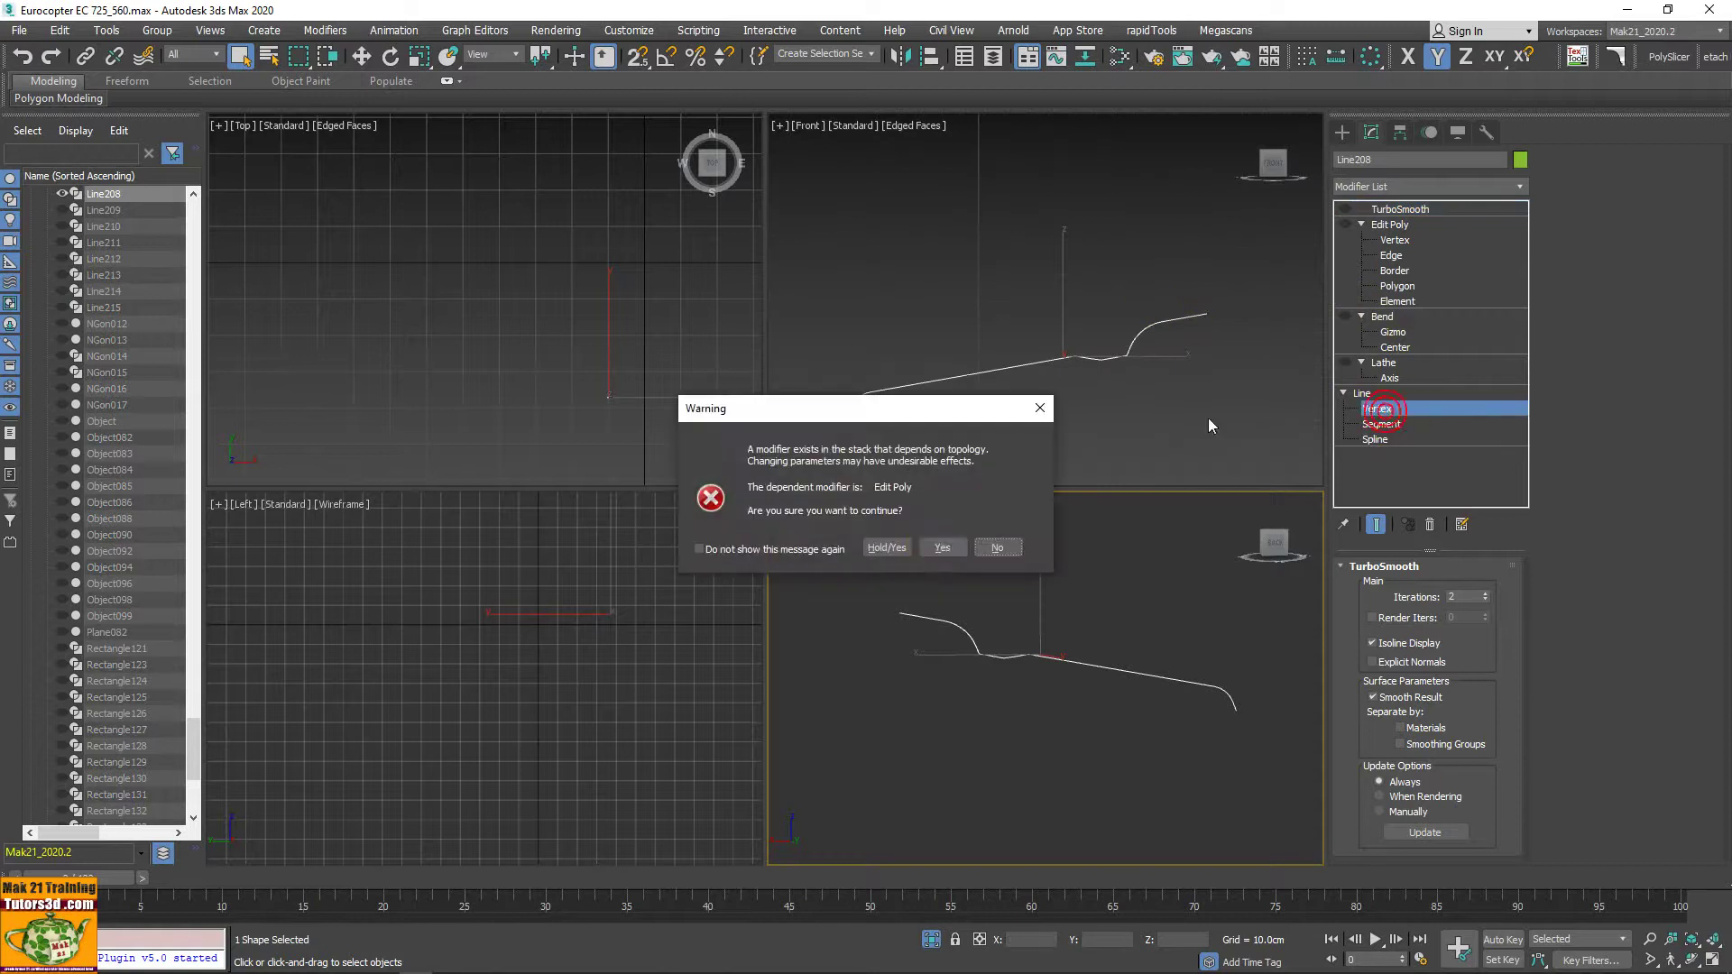
pyautogui.click(942, 547)
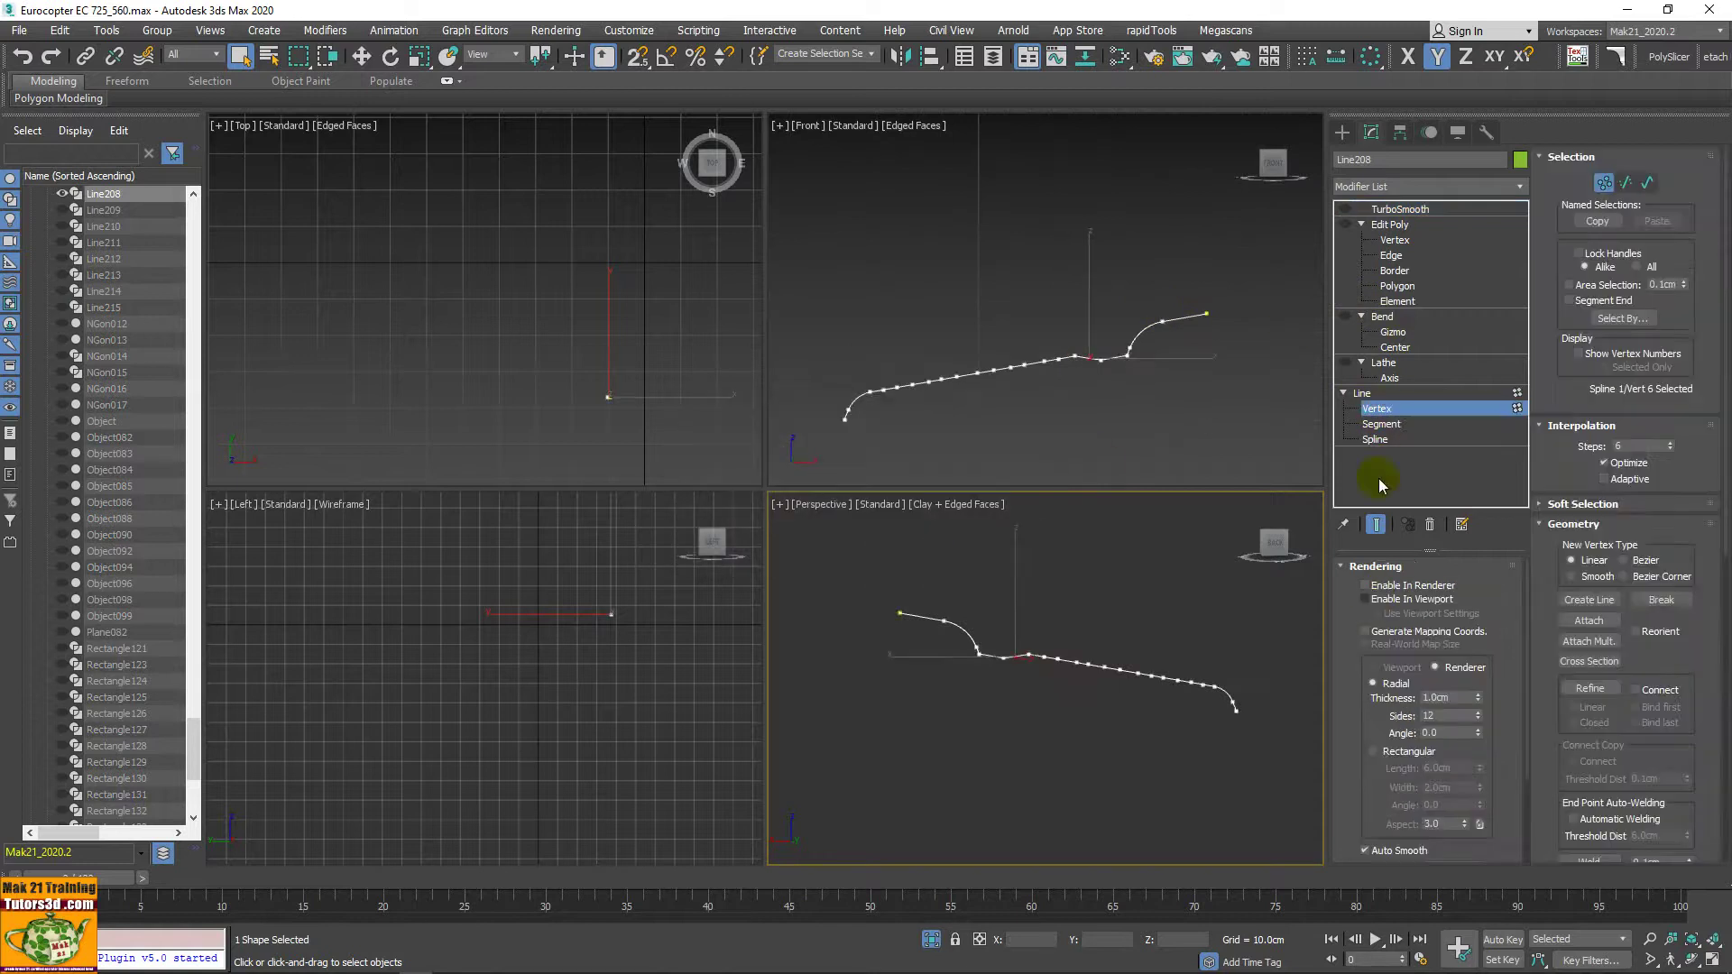
# Step: Select the two end vertices in Front view, then re-enable Lathe to regenerate the tube
pyautogui.hotkey('alt', 'w')
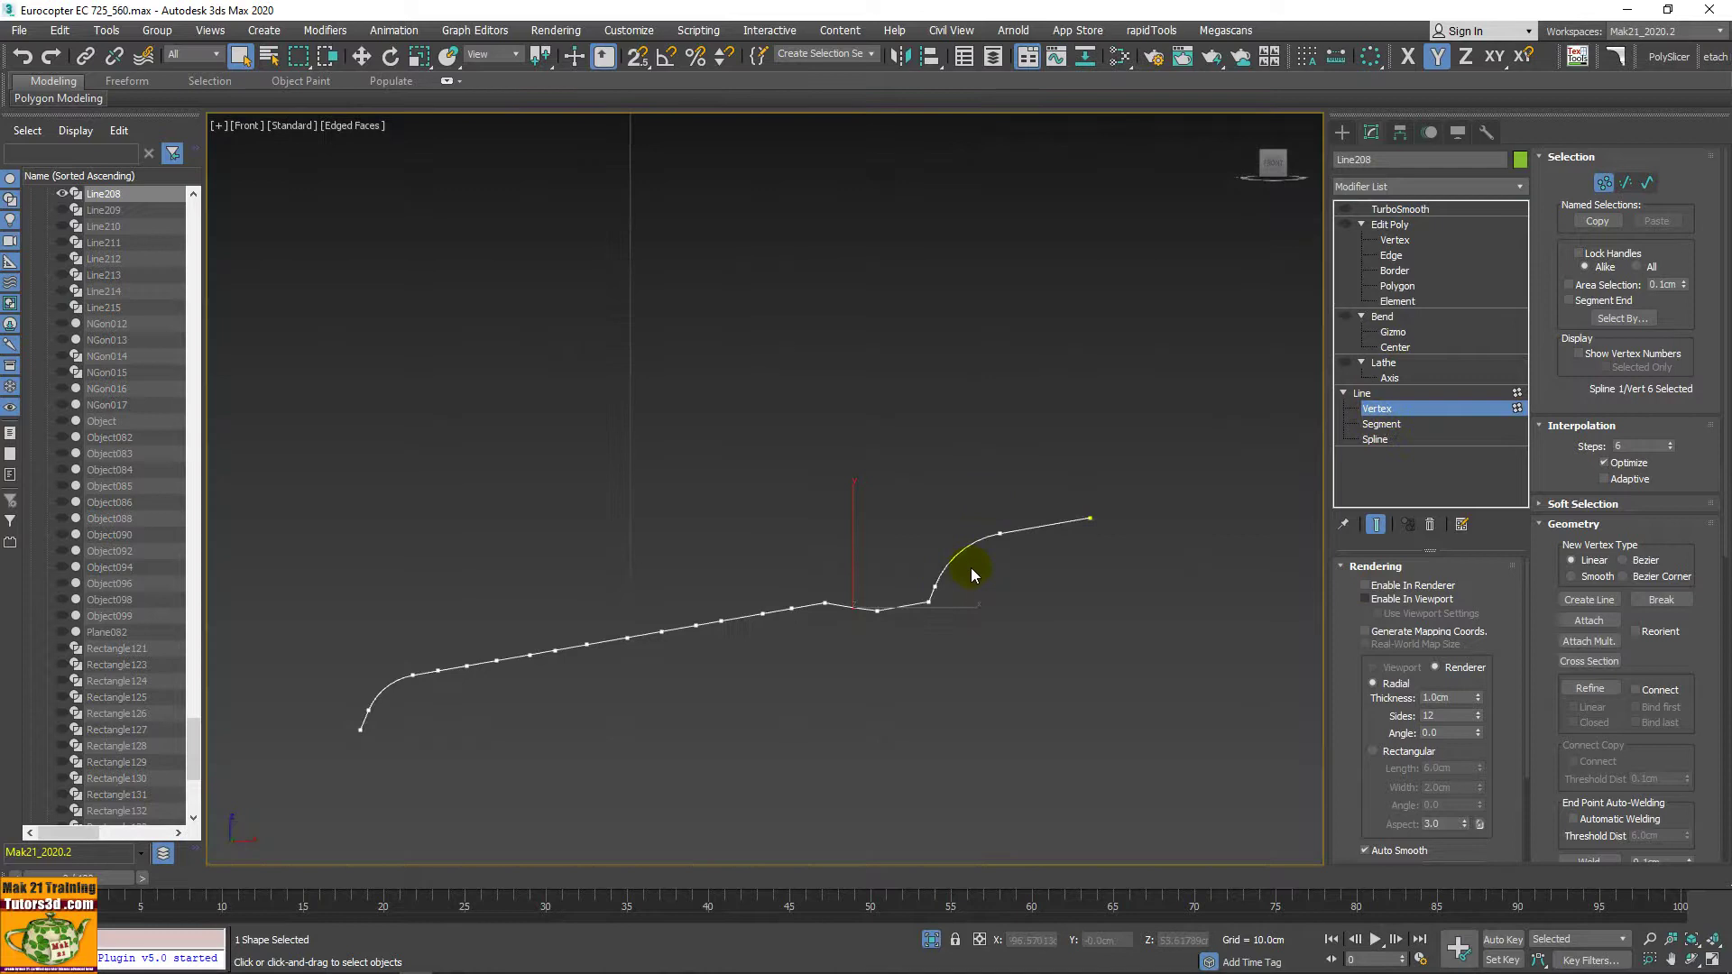
pyautogui.moveTo(1180, 496); pyautogui.dragTo(954, 582)
pyautogui.moveTo(545, 657); pyautogui.dragTo(538, 620, button='middle')
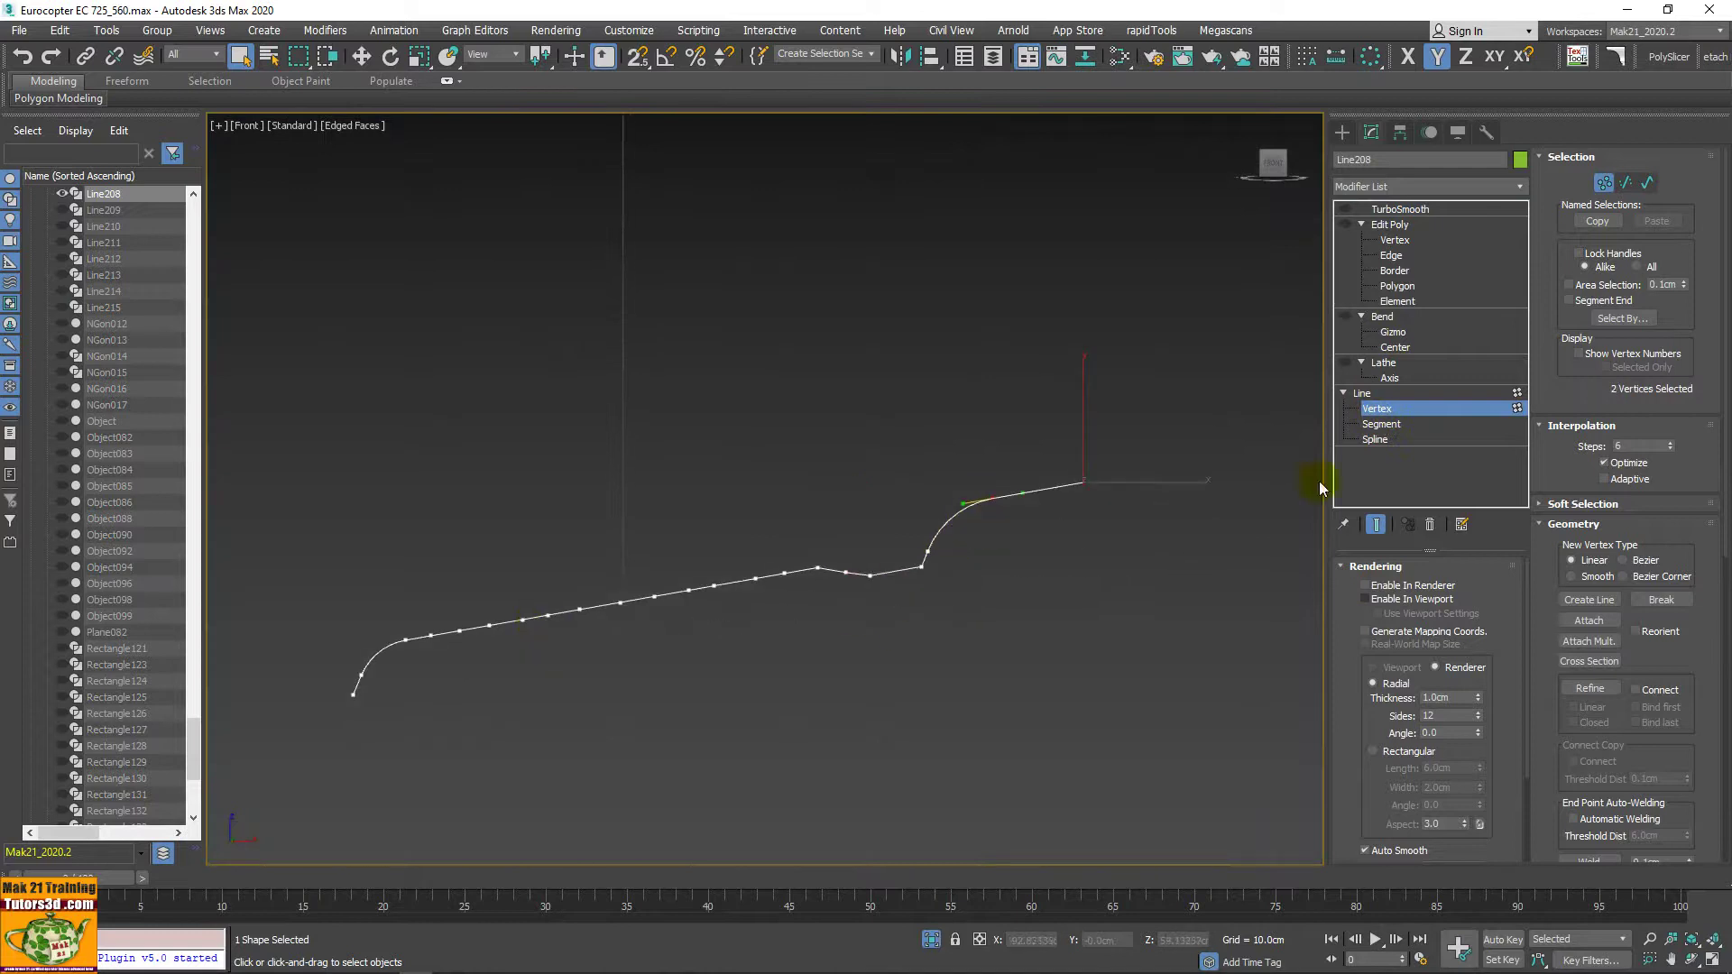
pyautogui.click(1373, 394)
pyautogui.click(1372, 363)
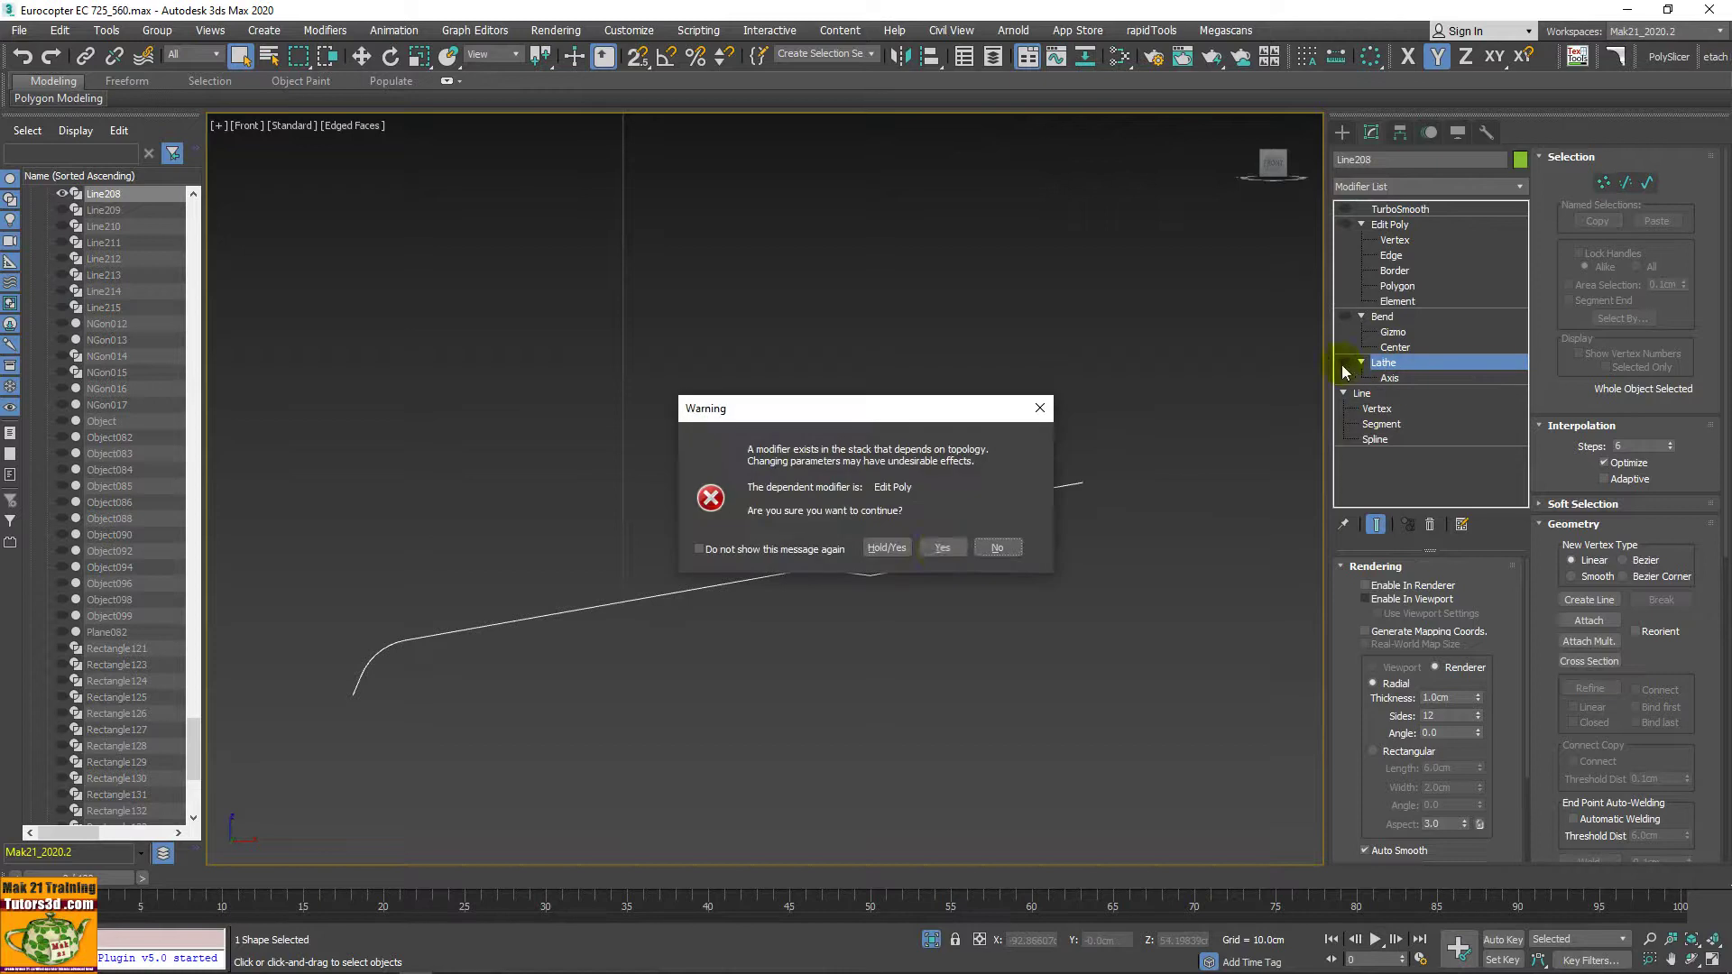
pyautogui.click(939, 553)
pyautogui.click(1345, 362)
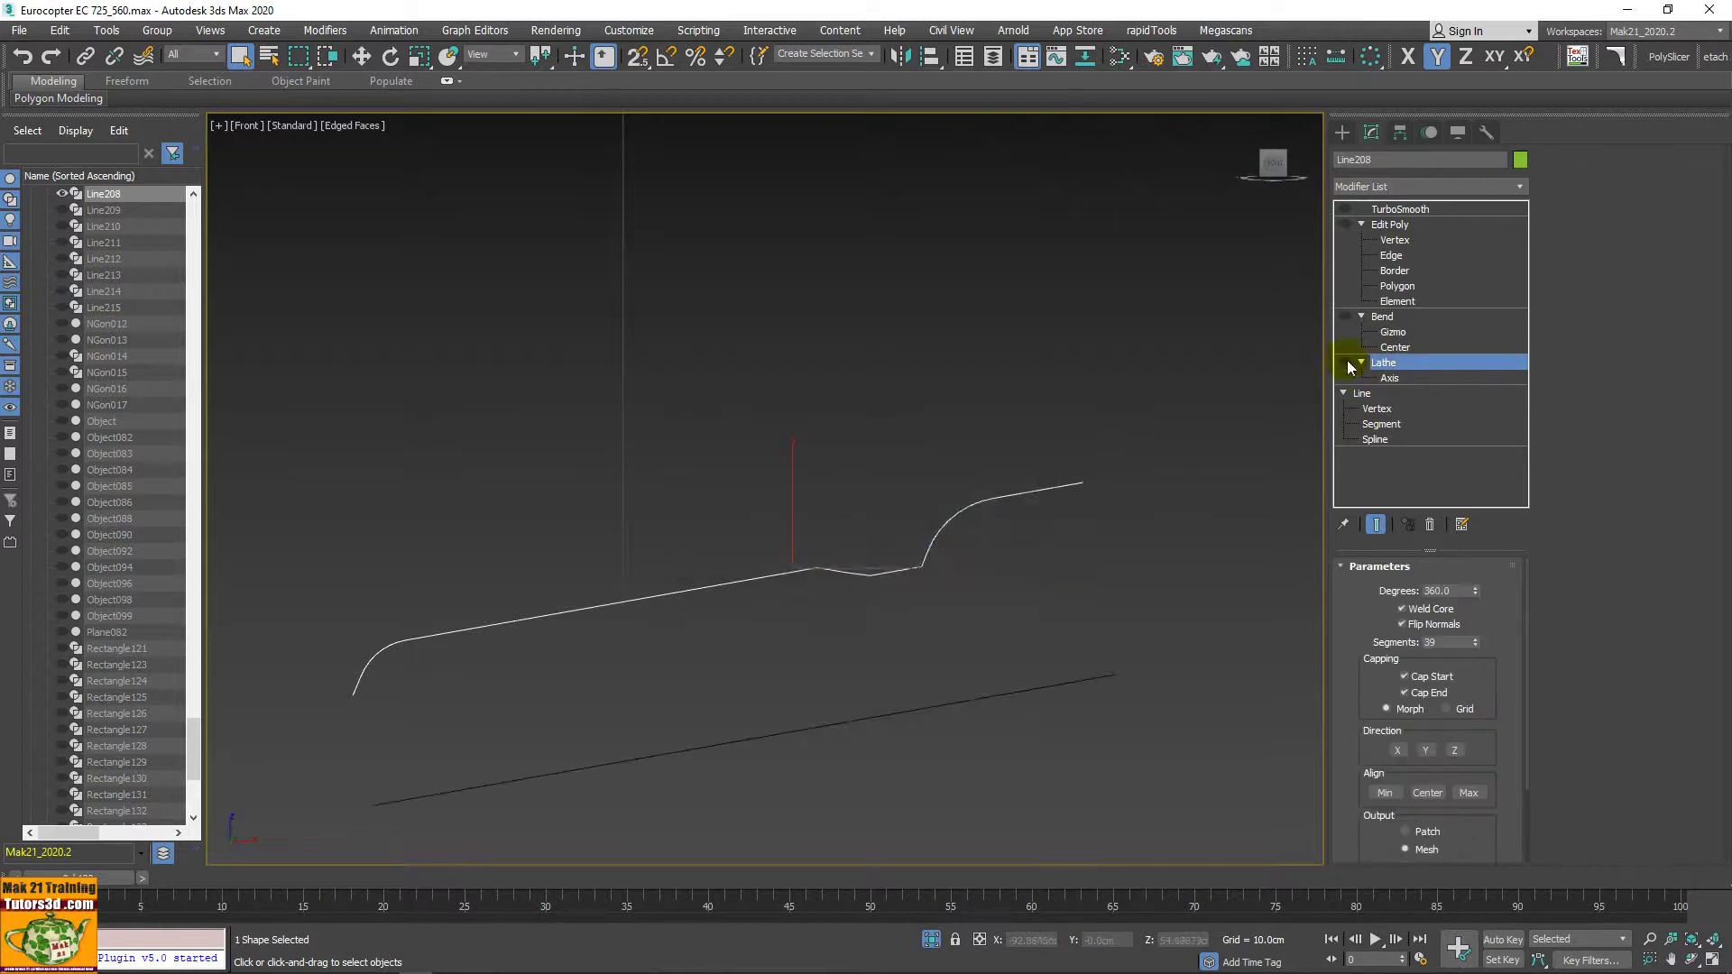
# Step: Switch the top-right viewport to Left, then Front, and frame the hose in all viewports
pyautogui.scroll(-3, 1039, 554)
pyautogui.scroll(-1, 947, 586)
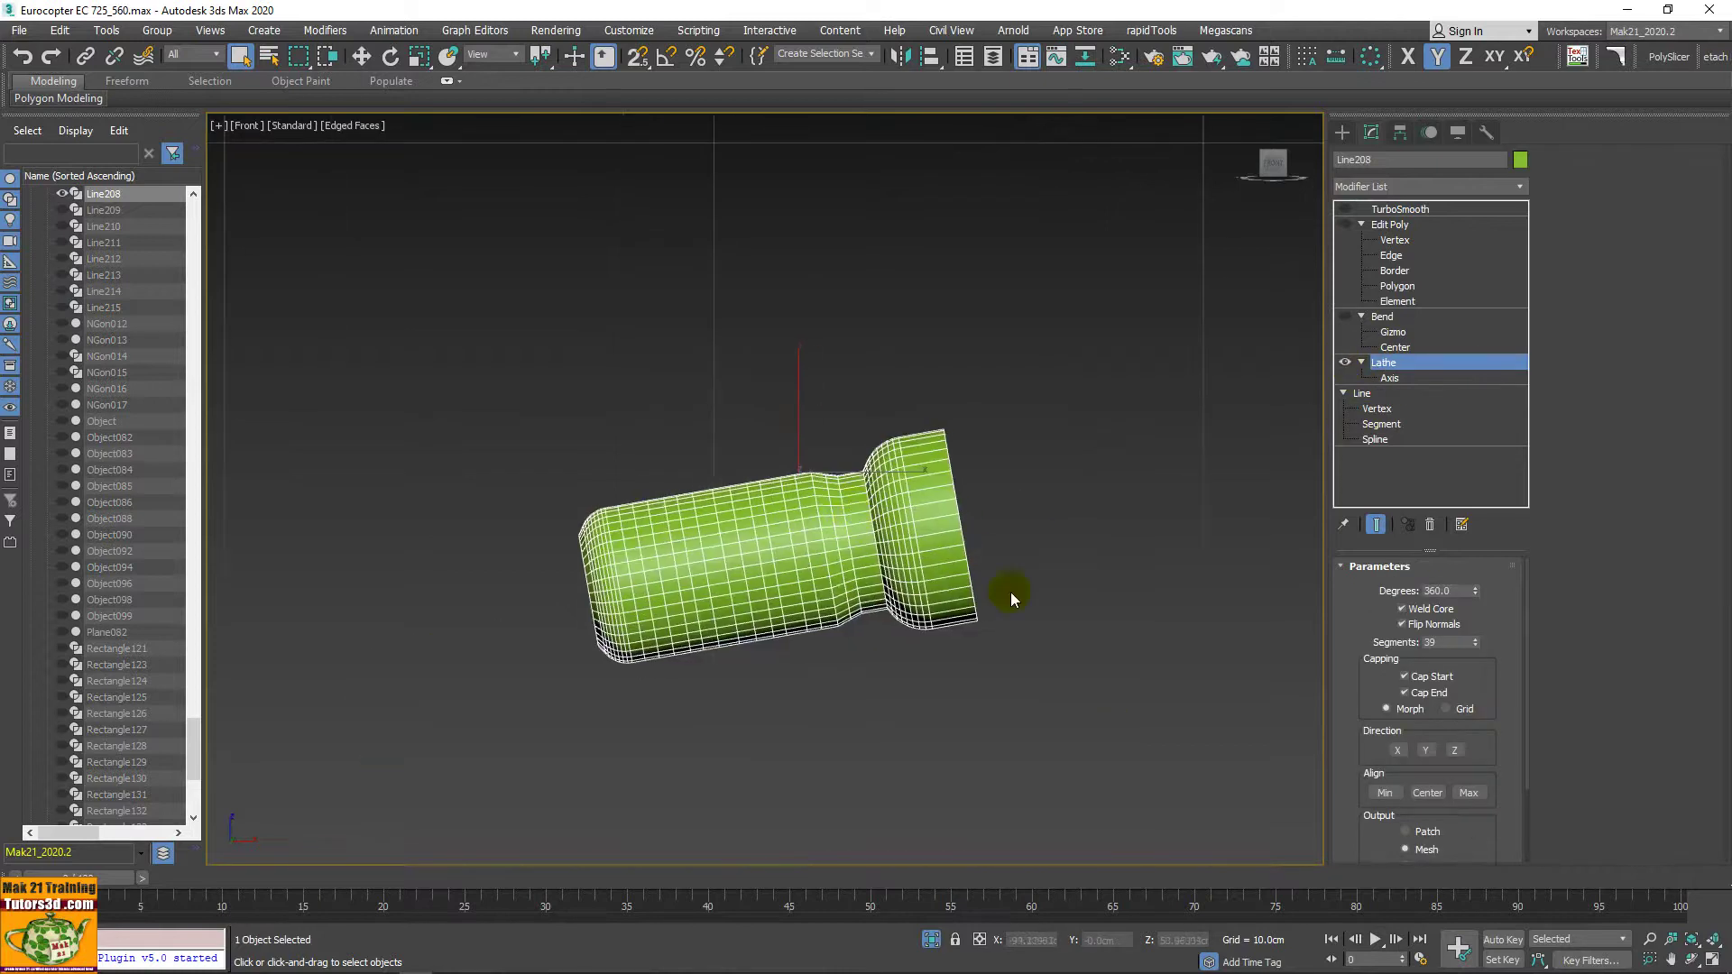
pyautogui.moveTo(1101, 647)
pyautogui.keyDown('alt'); pyautogui.mouseDown(button='middle')
pyautogui.moveTo(951, 652)
pyautogui.moveTo(1117, 645)
pyautogui.mouseUp(button='middle'); pyautogui.keyUp('alt')
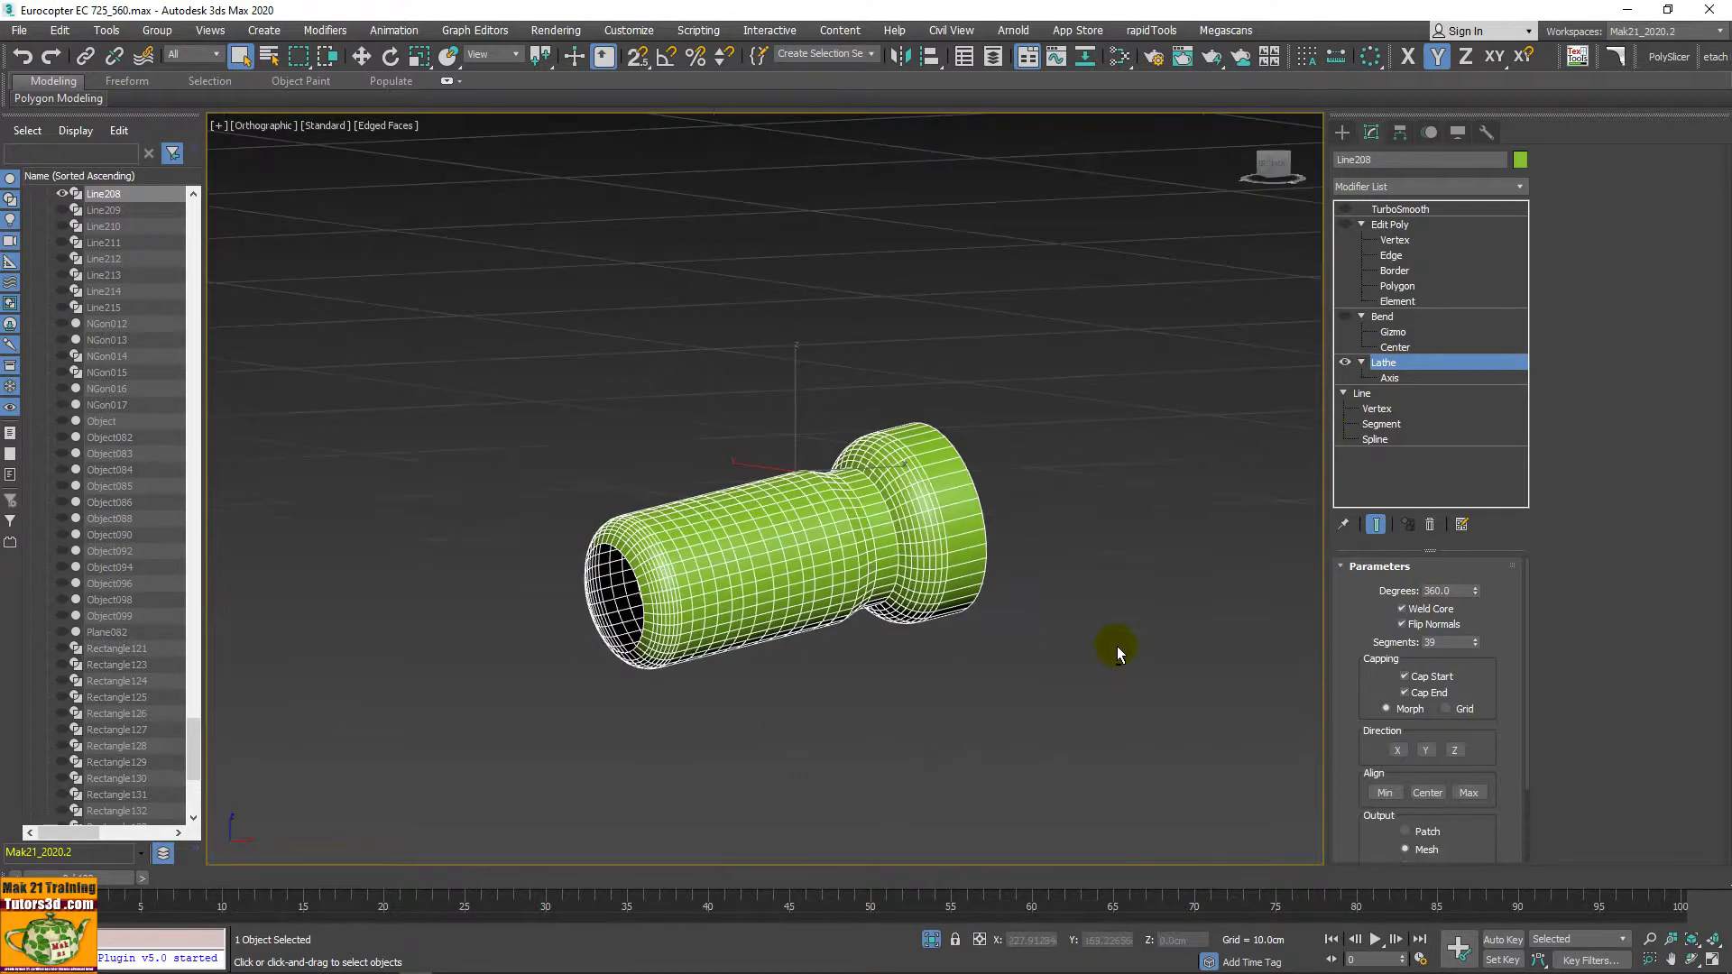
pyautogui.press('p')
pyautogui.hotkey('alt', 'w')
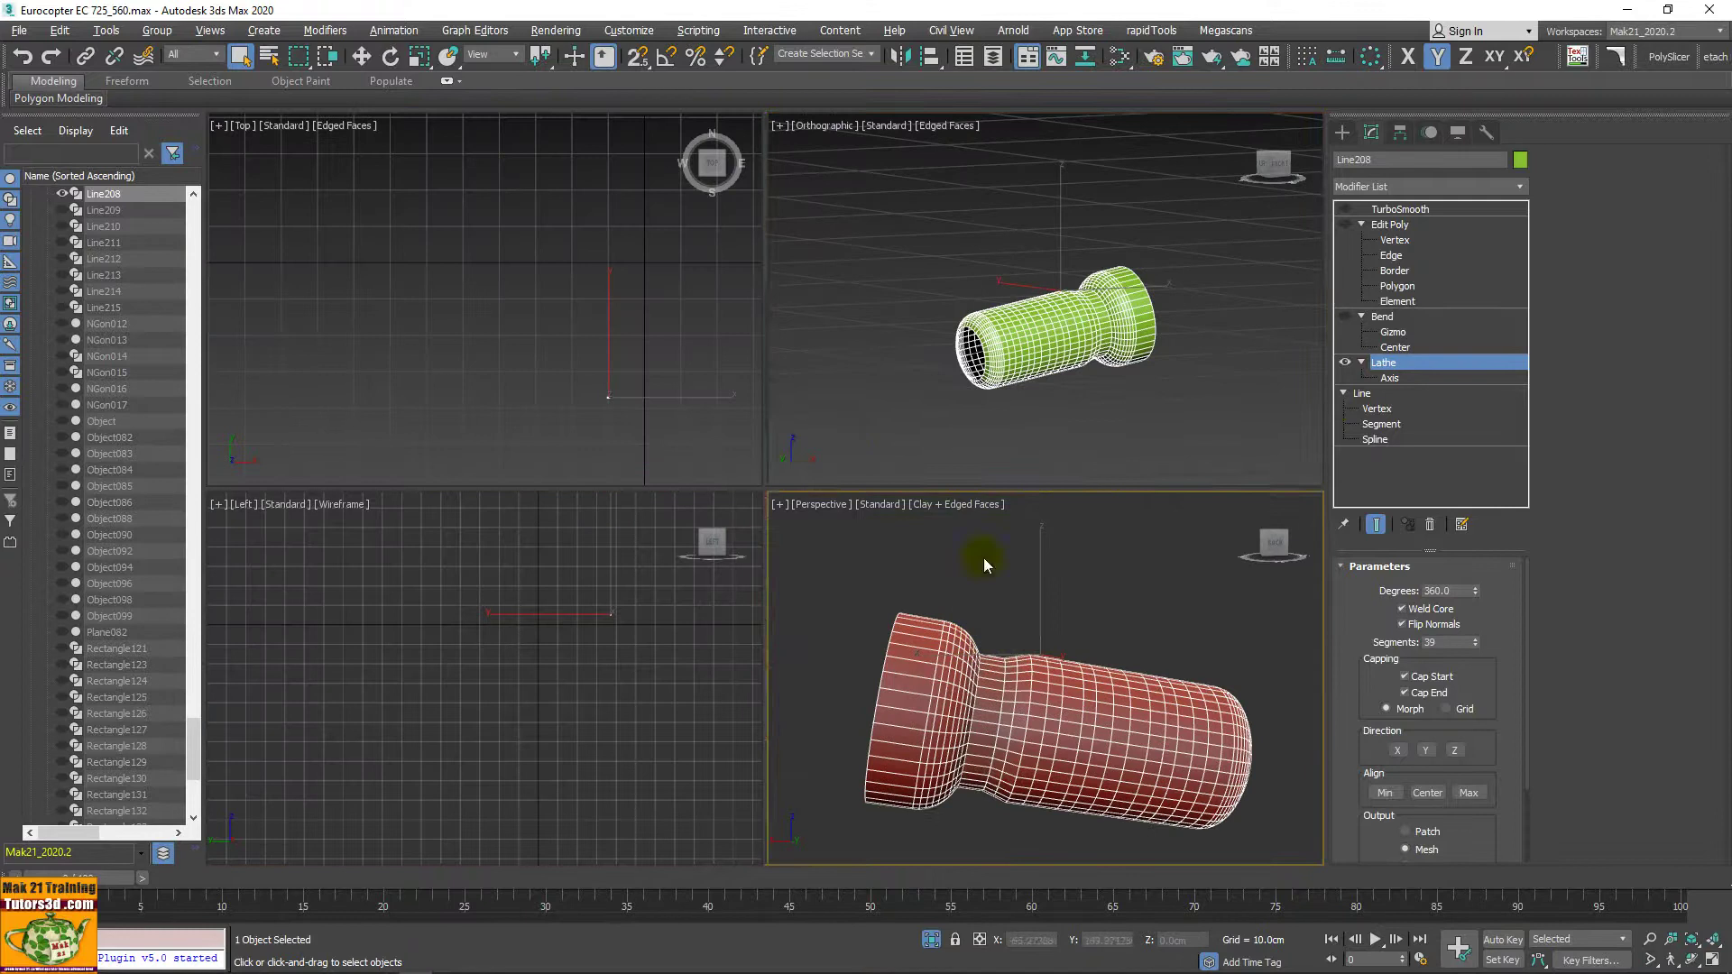
pyautogui.rightClick(880, 445)
pyautogui.click(877, 443)
pyautogui.press('l')
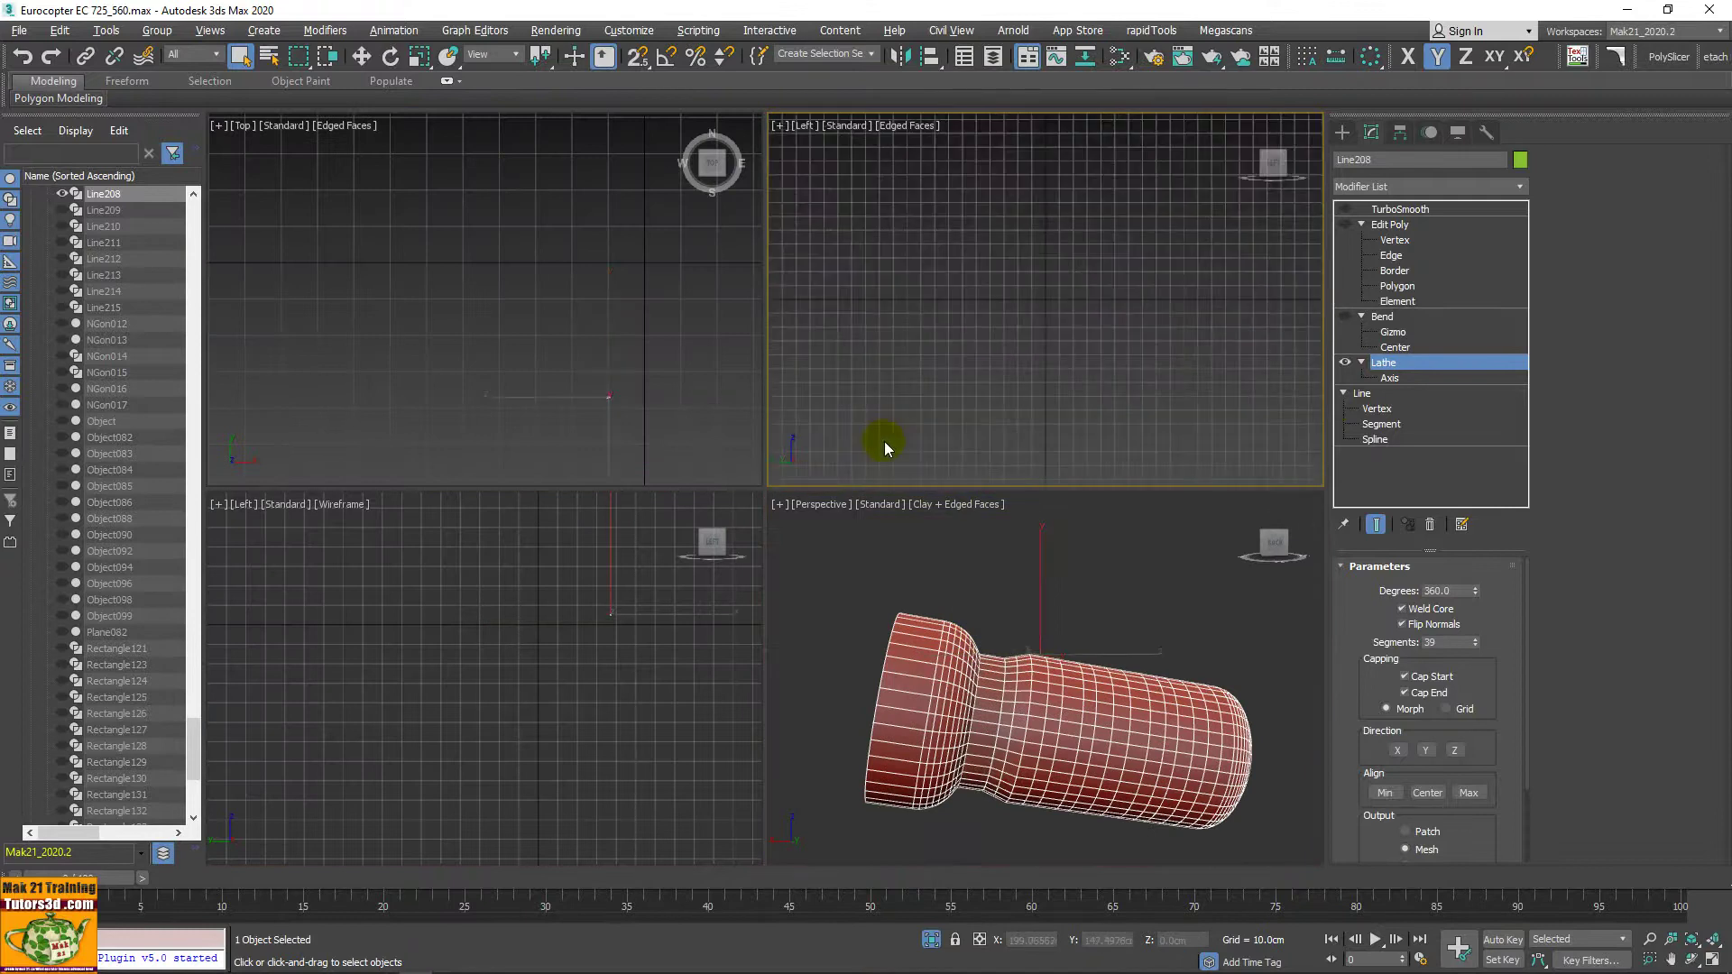
pyautogui.press('z')
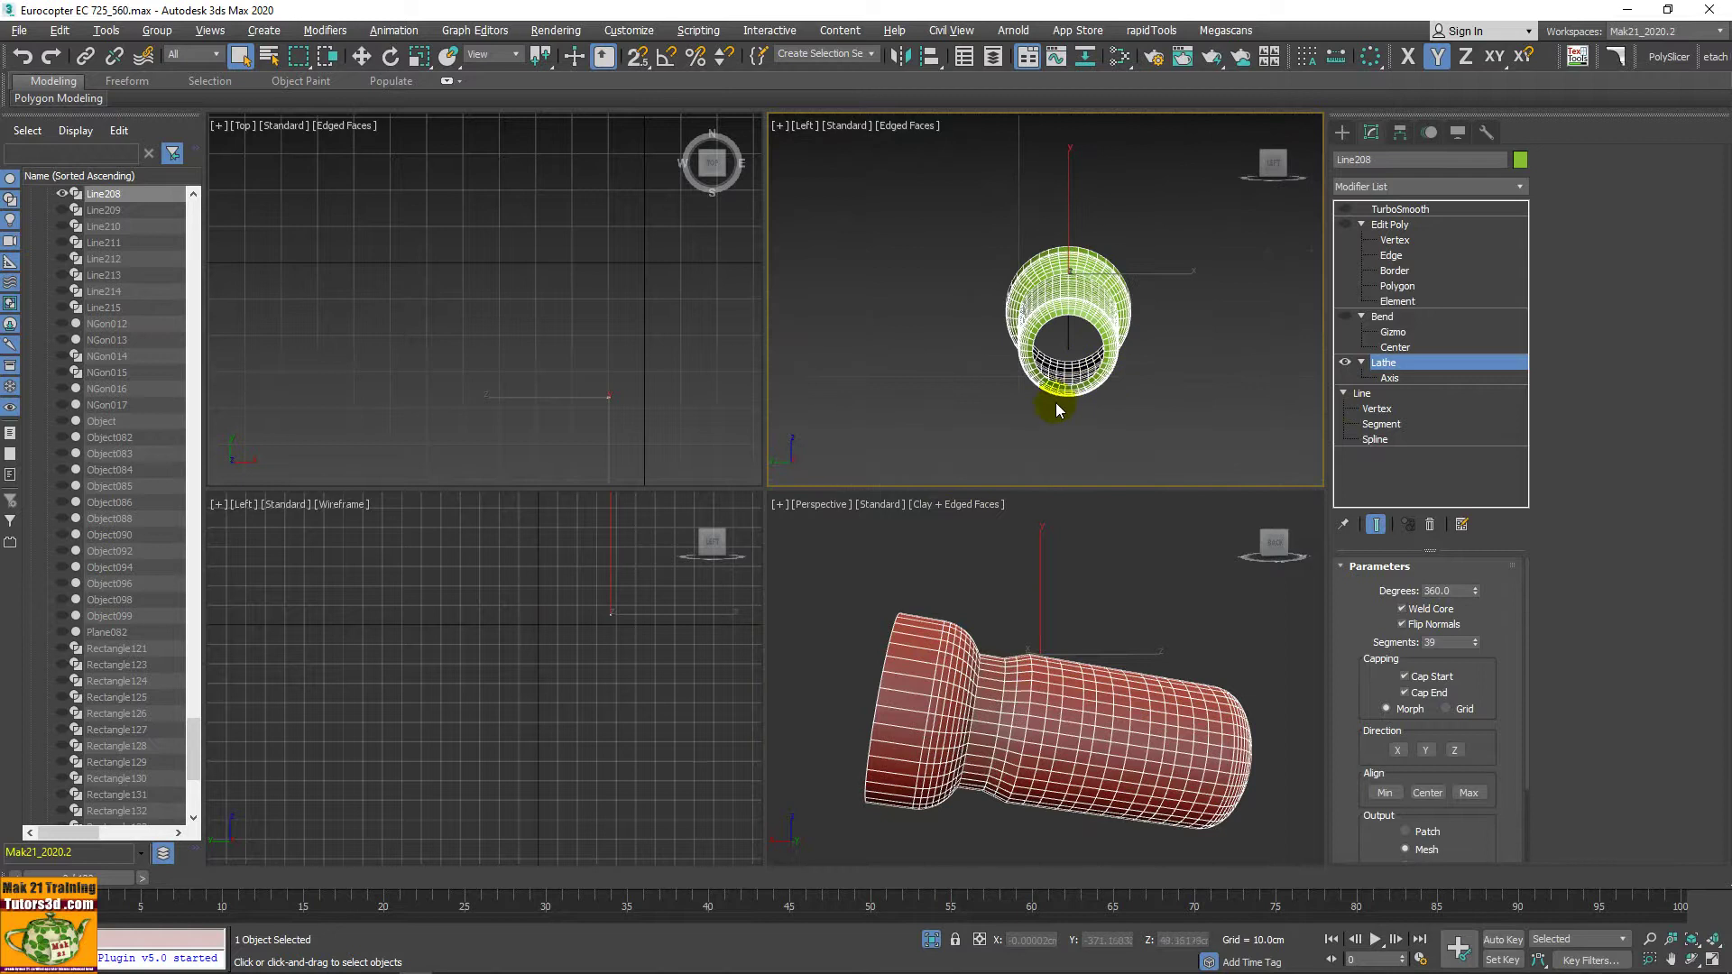
pyautogui.press('f')
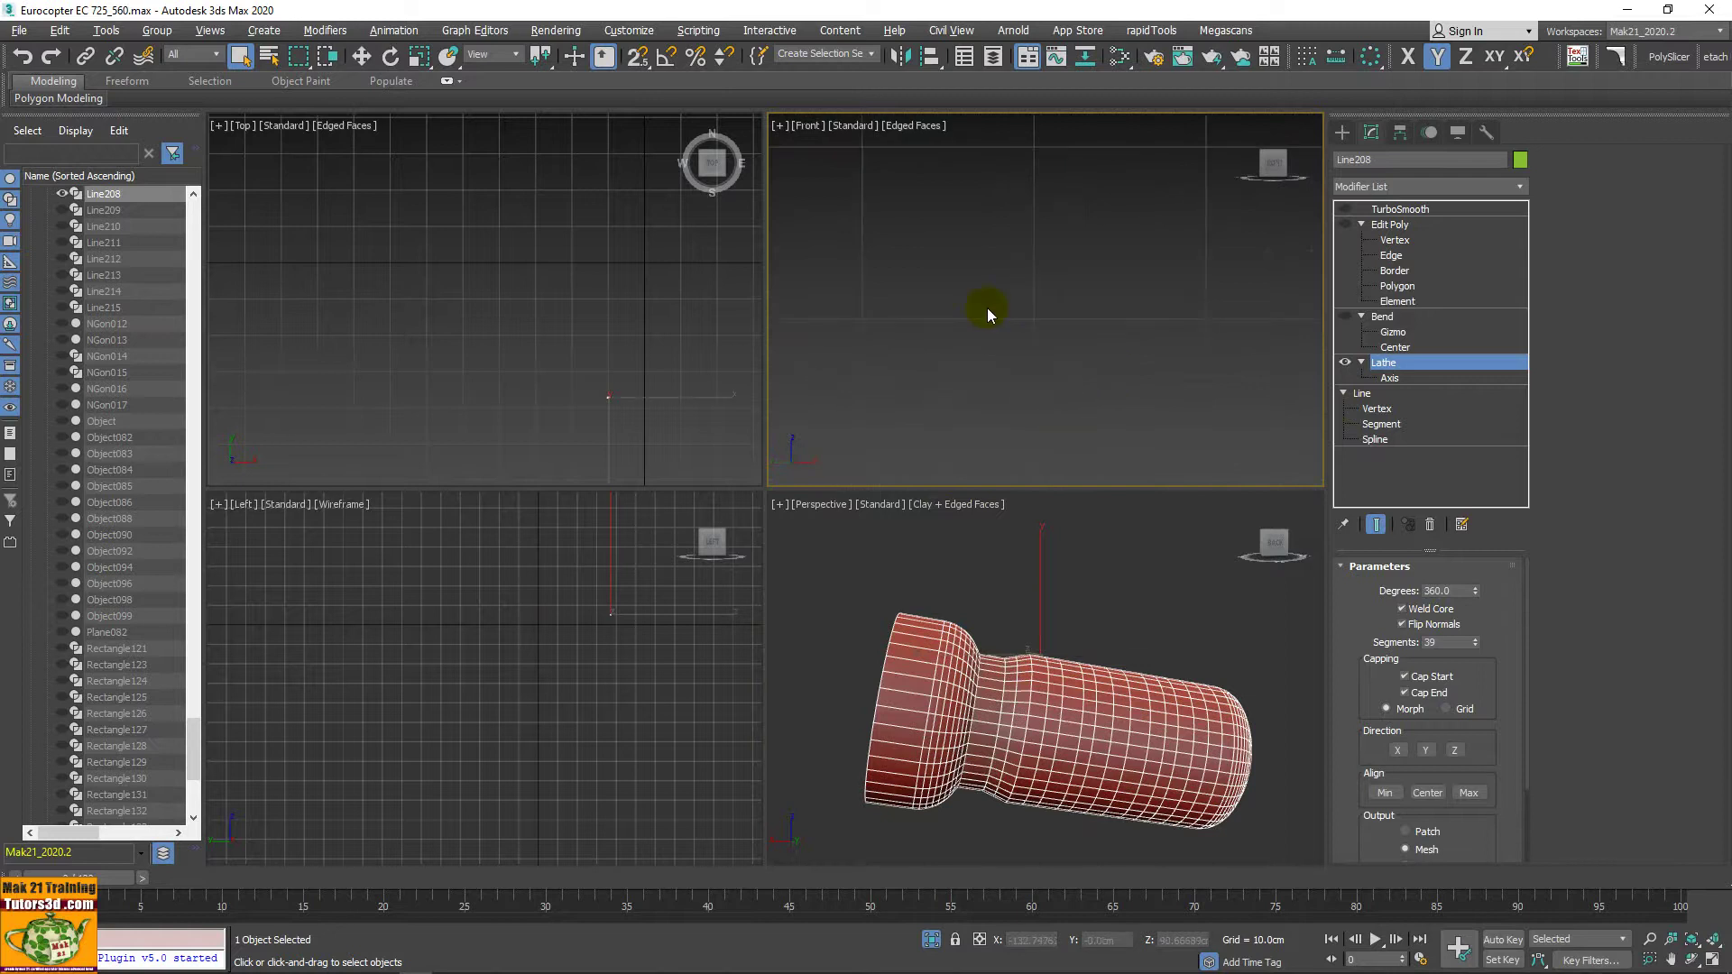
pyautogui.hotkey('ctrl', 'shift', 'z')
# Step: Recenter the hose in the Top, Left and Perspective views and maximize Perspective
pyautogui.moveTo(665, 457); pyautogui.dragTo(514, 267, button='middle')
pyautogui.scroll(-3, 514, 268)
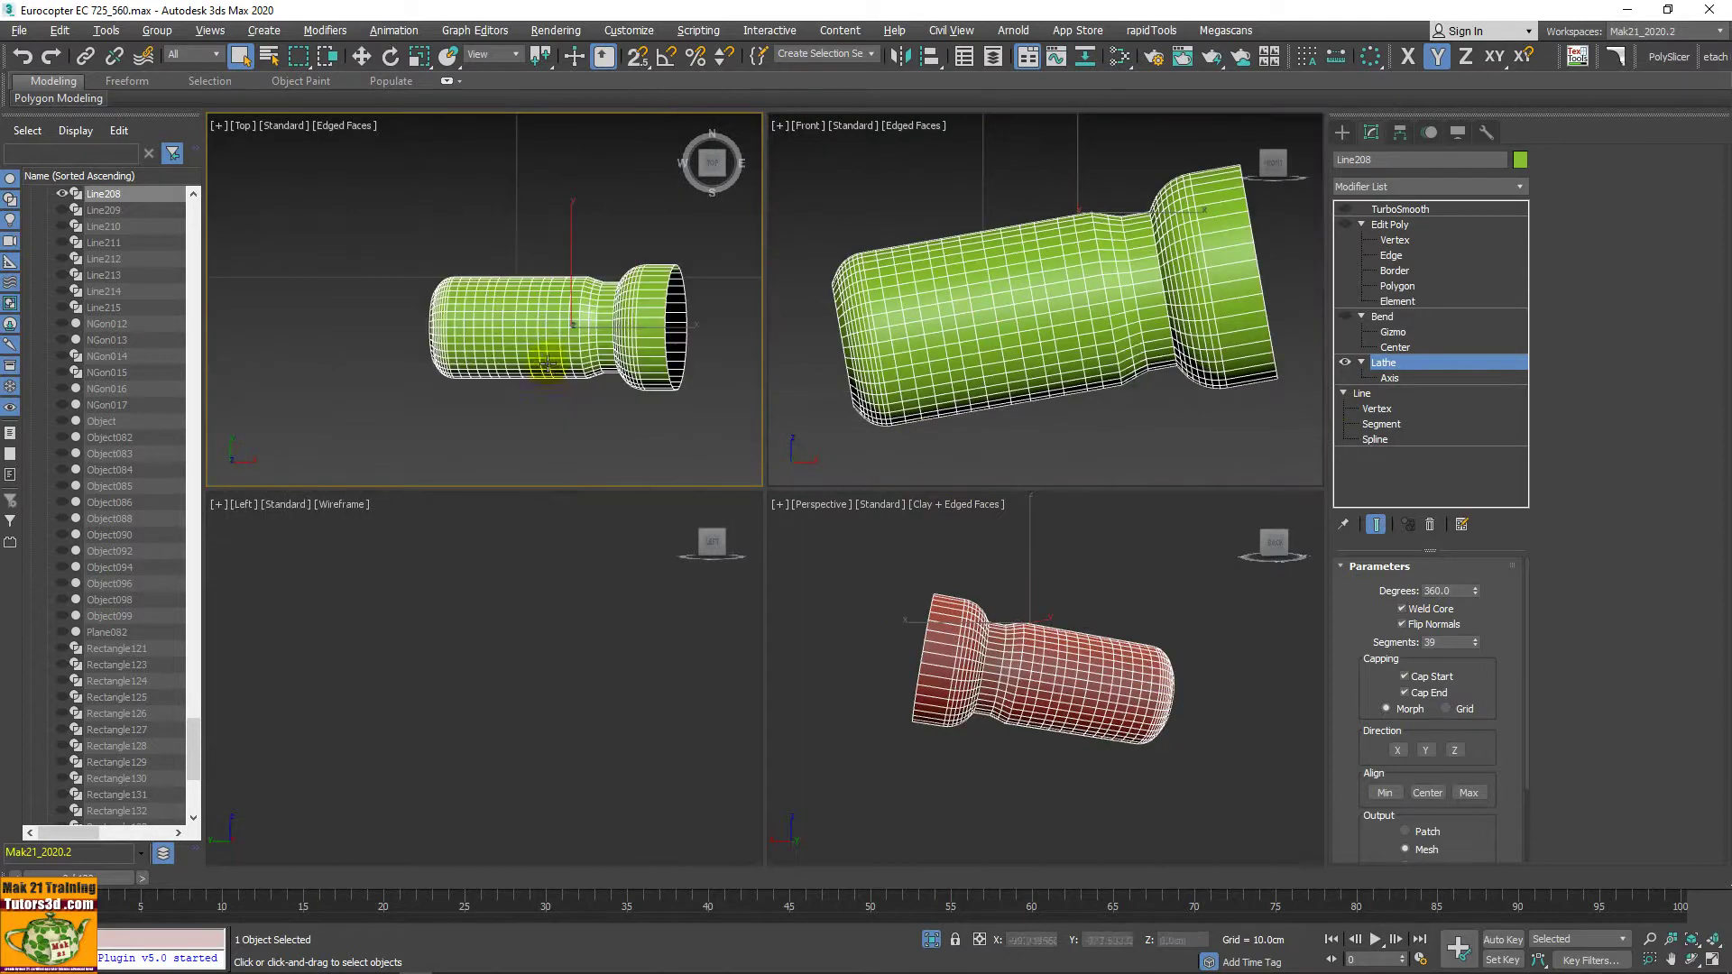
pyautogui.scroll(-5, 521, 604)
pyautogui.scroll(-2, 542, 632)
pyautogui.moveTo(577, 664); pyautogui.dragTo(498, 636, button='middle')
pyautogui.scroll(3, 498, 636)
pyautogui.scroll(4, 498, 636)
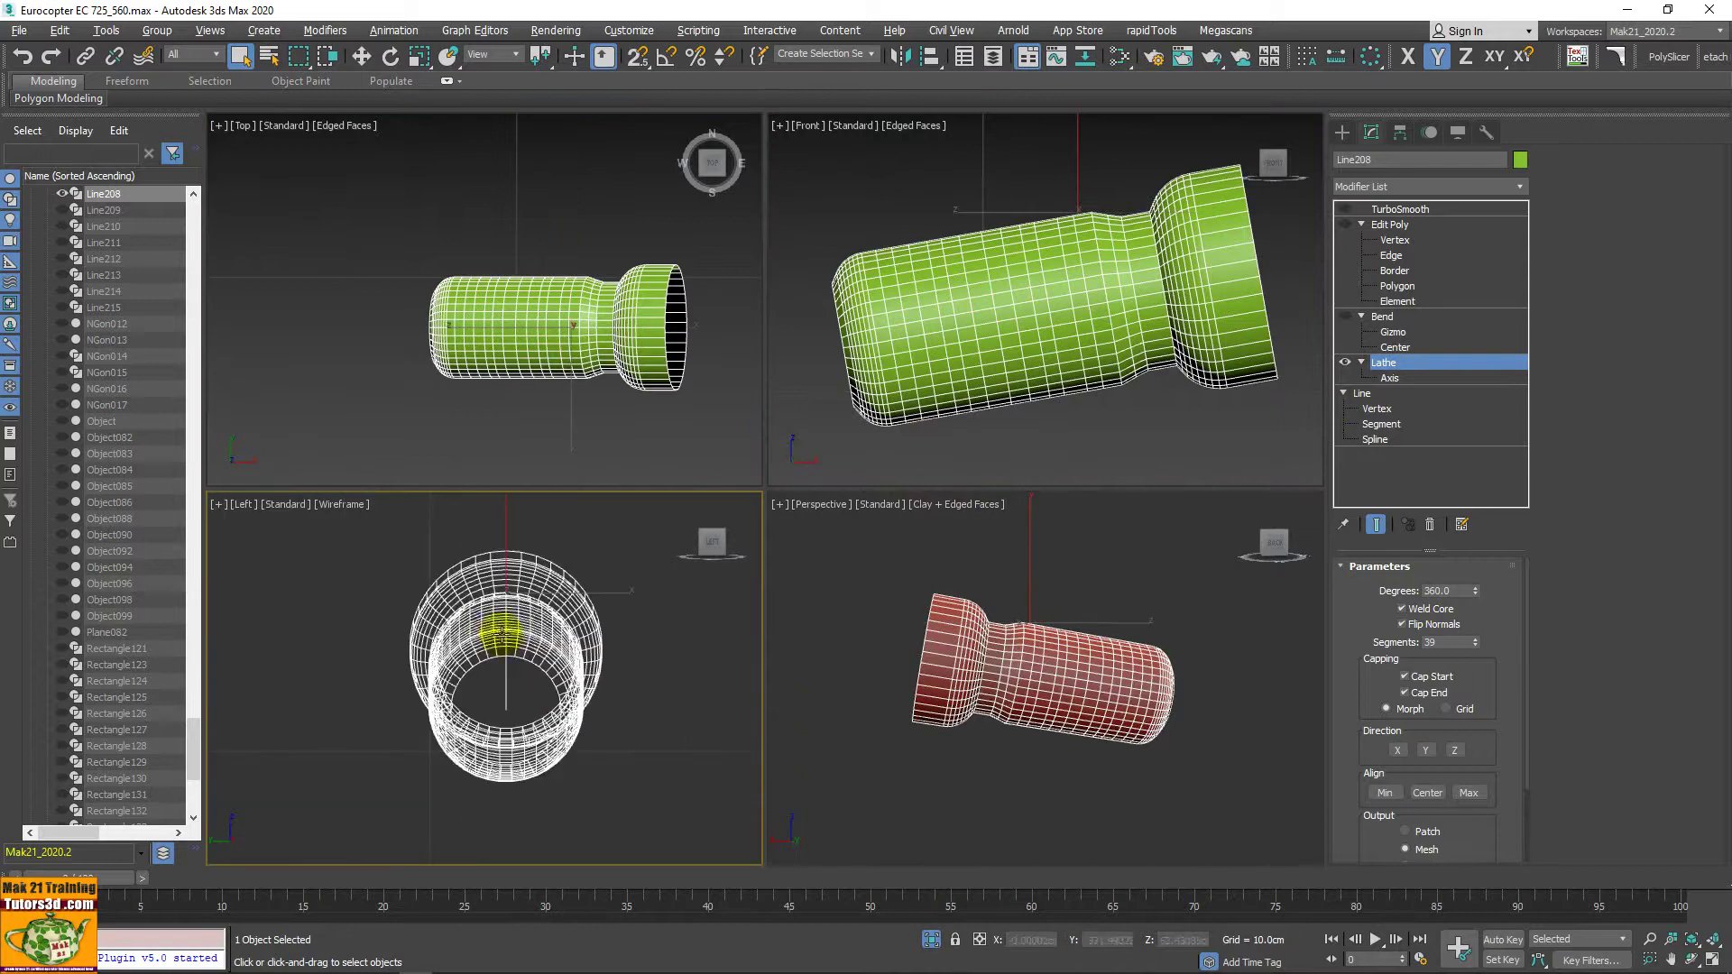
pyautogui.scroll(4, 902, 713)
pyautogui.moveTo(1001, 713)
pyautogui.mouseDown(button='middle')
pyautogui.moveTo(963, 732)
pyautogui.moveTo(1101, 646)
pyautogui.moveTo(1220, 653)
pyautogui.moveTo(1409, 609)
pyautogui.mouseUp(button='middle')
pyautogui.hotkey('alt', 'w')
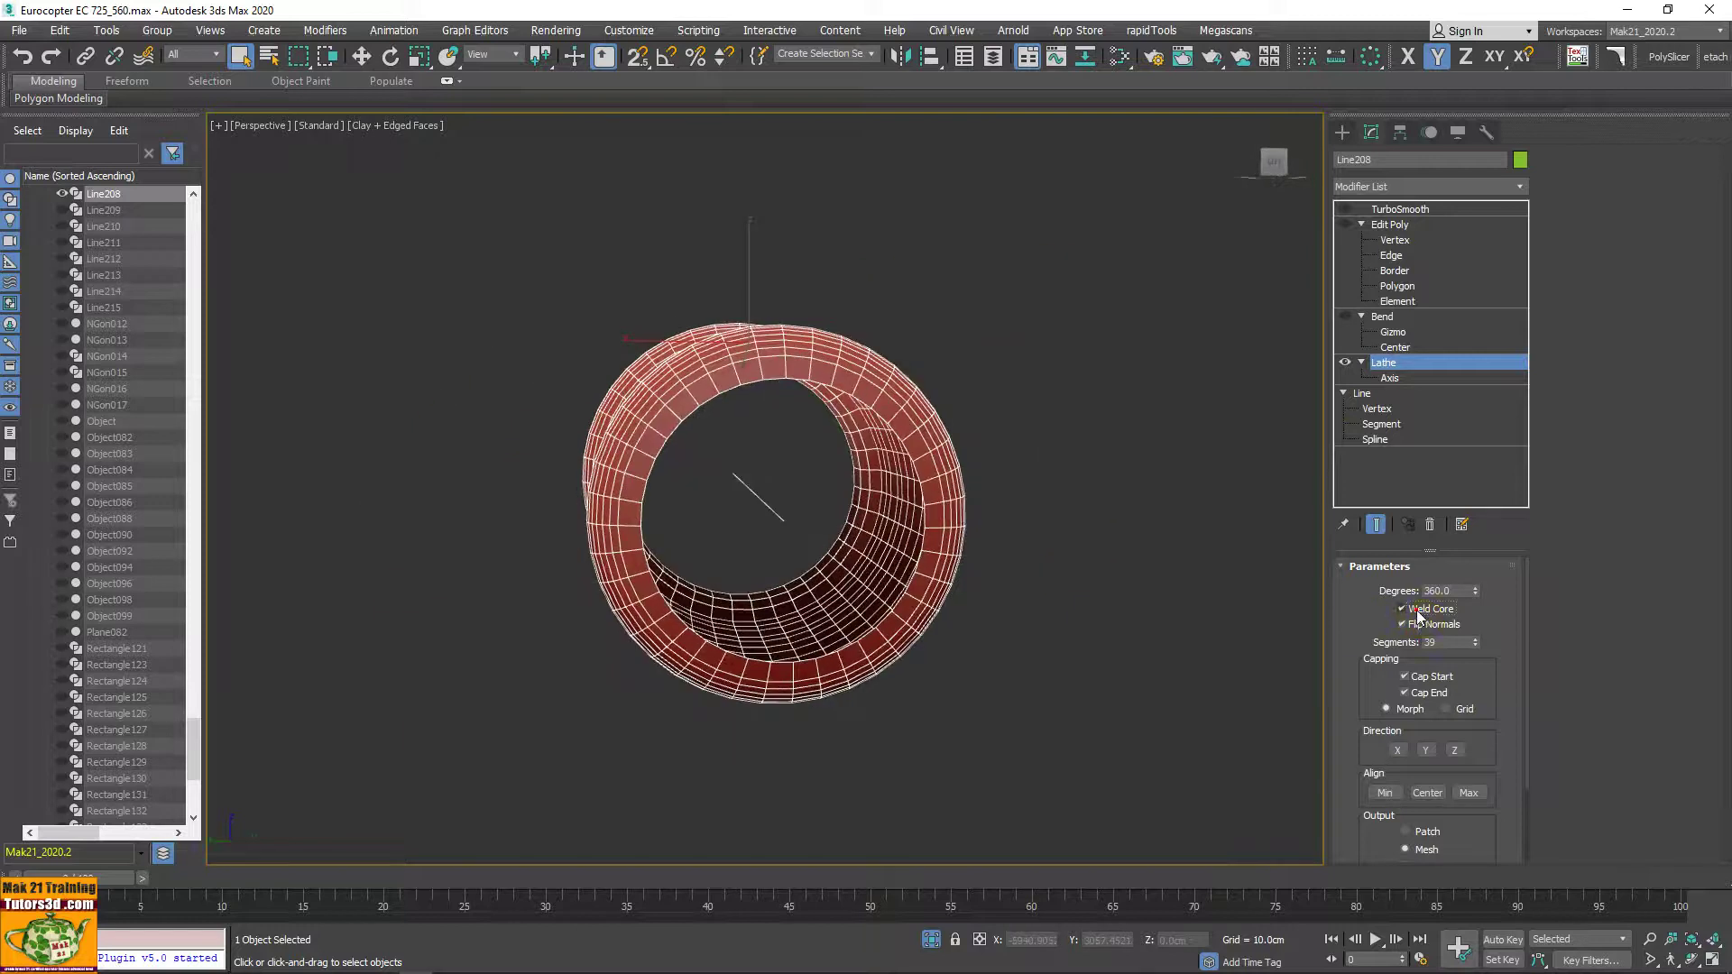
# Step: Keep Flip Normals on and enable Generate Mapping Coords in the Lathe parameters
pyautogui.click(1418, 610)
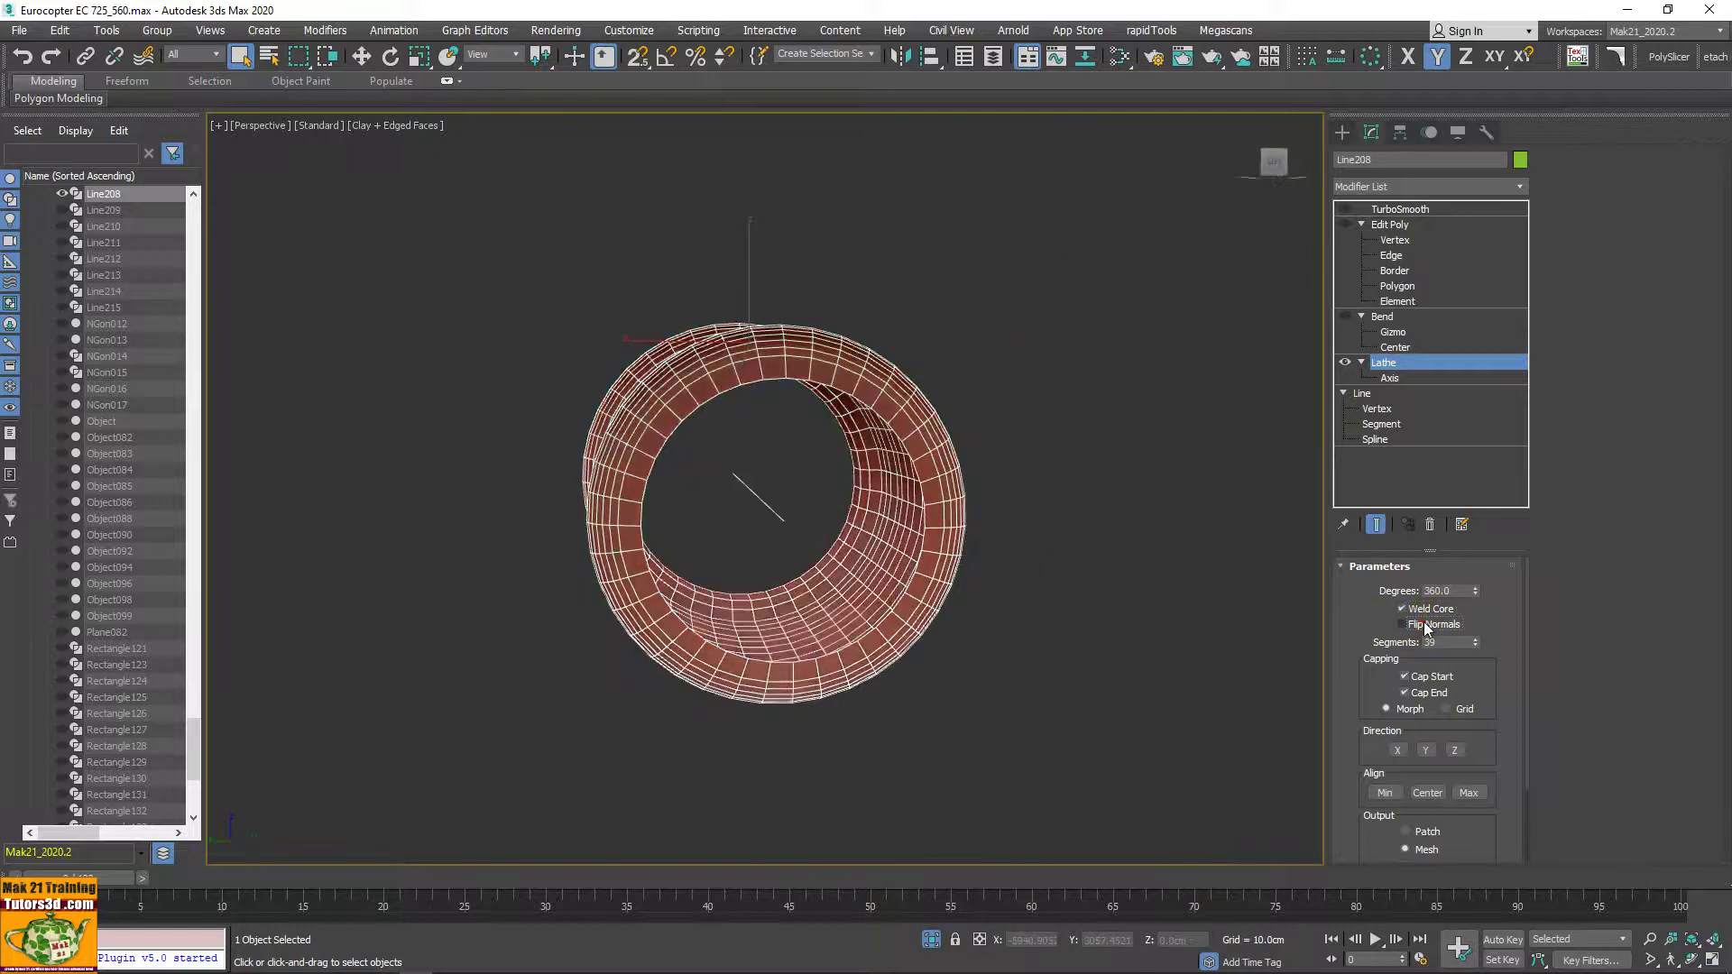
pyautogui.click(1423, 624)
pyautogui.keyDown('alt'); pyautogui.moveTo(947, 568); pyautogui.dragTo(1172, 619, button='middle'); pyautogui.keyUp('alt')
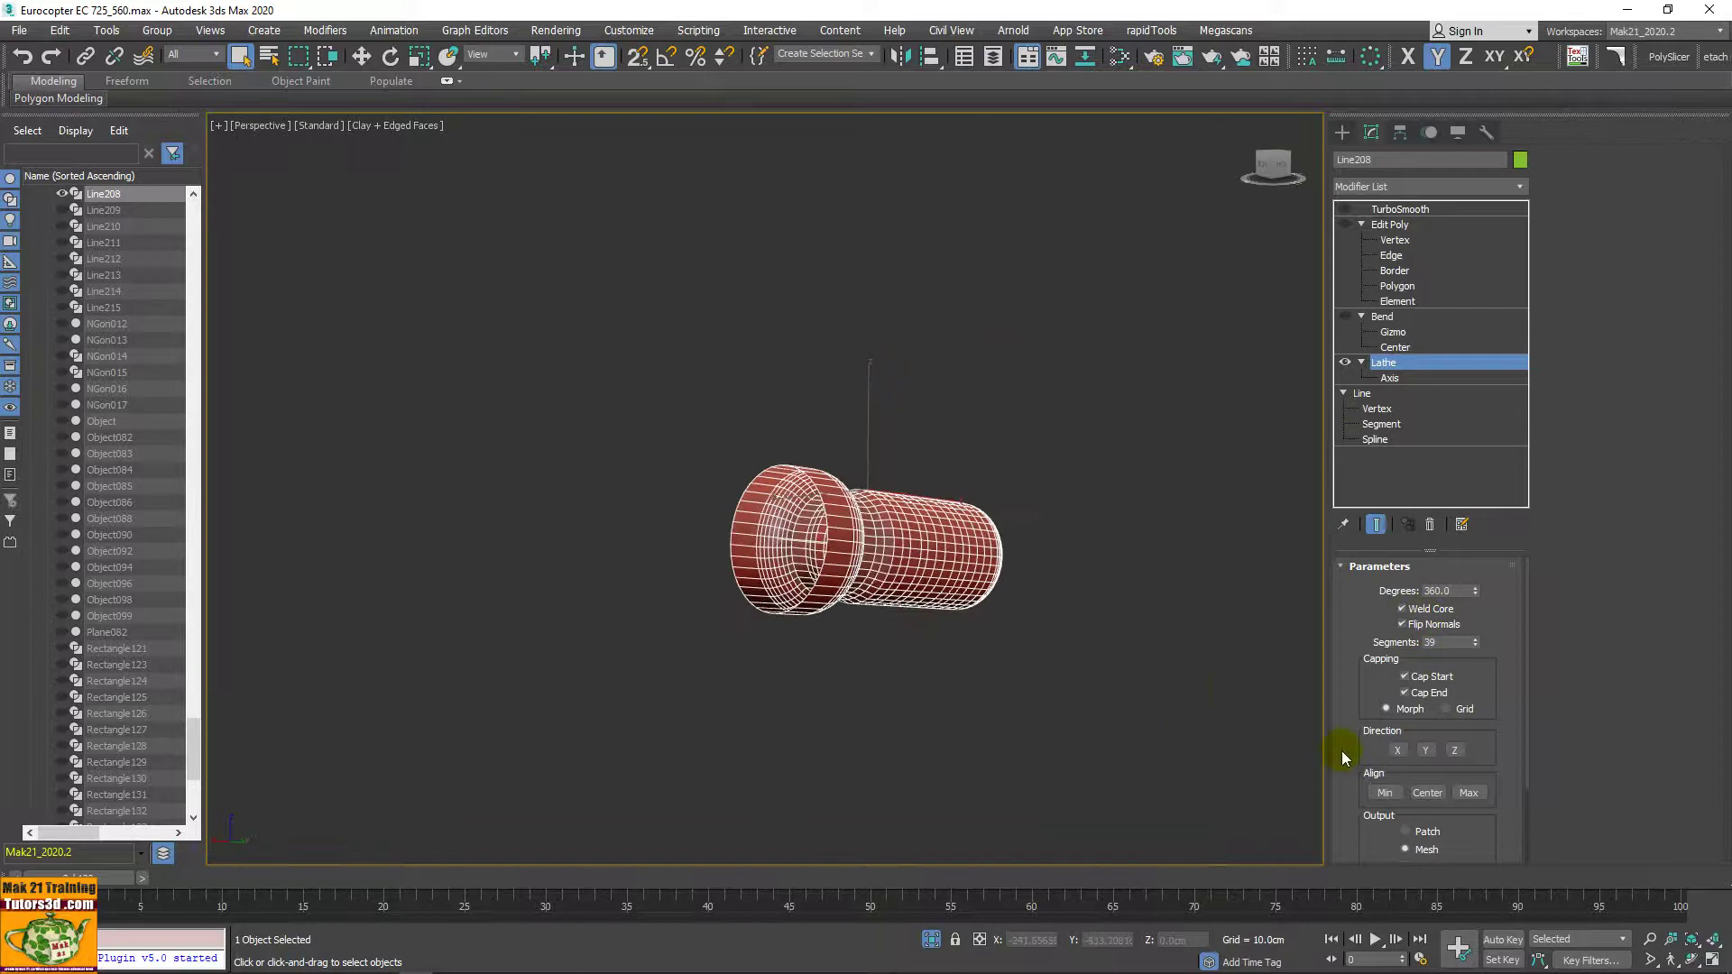
pyautogui.scroll(-3, 1341, 756)
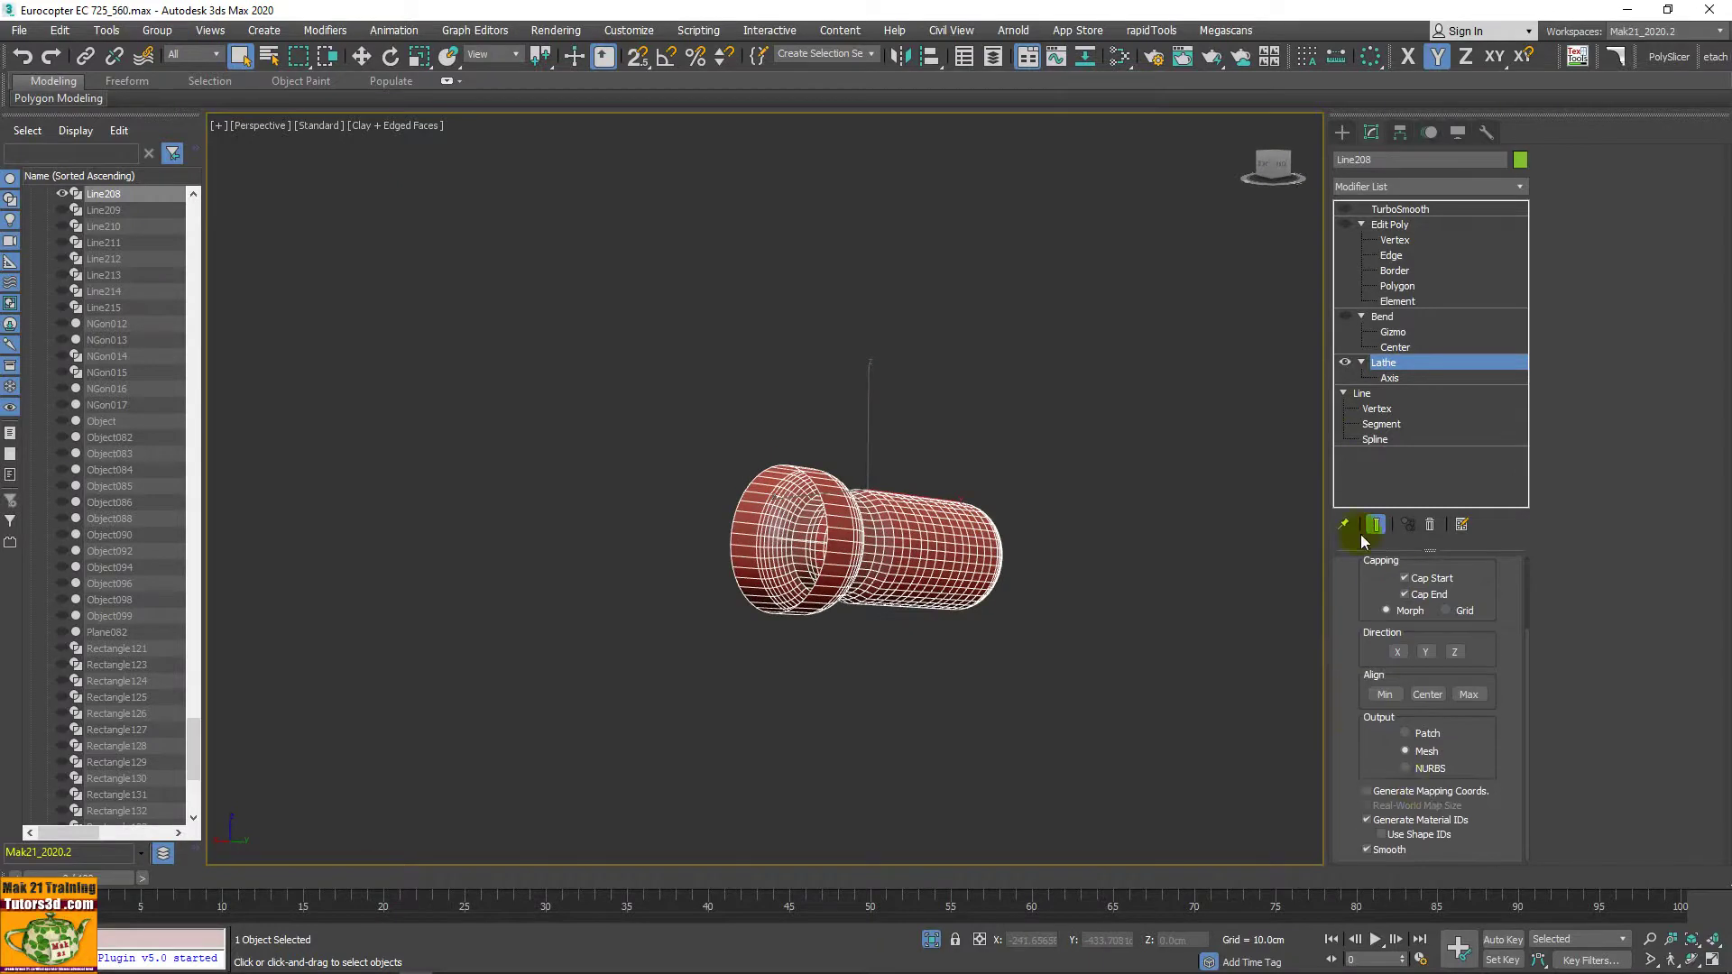
pyautogui.click(1419, 792)
pyautogui.scroll(3, 1005, 614)
pyautogui.moveTo(897, 553)
pyautogui.keyDown('alt'); pyautogui.mouseDown(button='middle')
pyautogui.moveTo(840, 585)
pyautogui.moveTo(812, 503)
pyautogui.mouseUp(button='middle'); pyautogui.keyUp('alt')
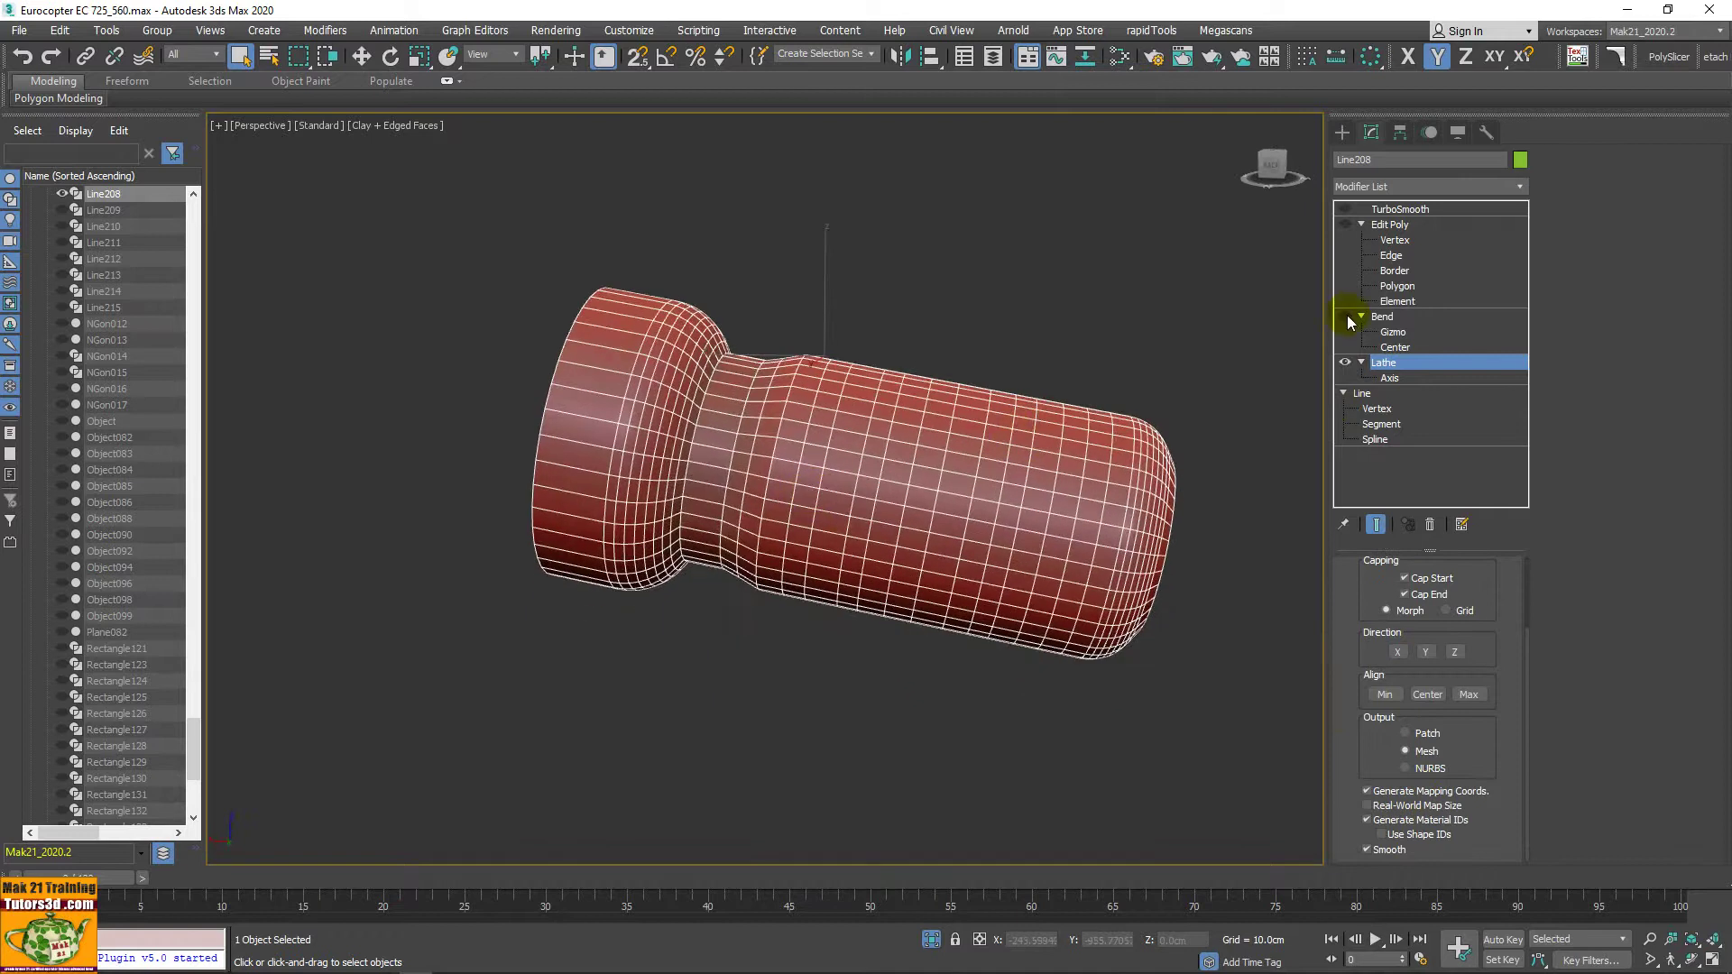
# Step: Open Line208's Bend settings, test Limit Effect, and enable the Bend
pyautogui.click(1381, 315)
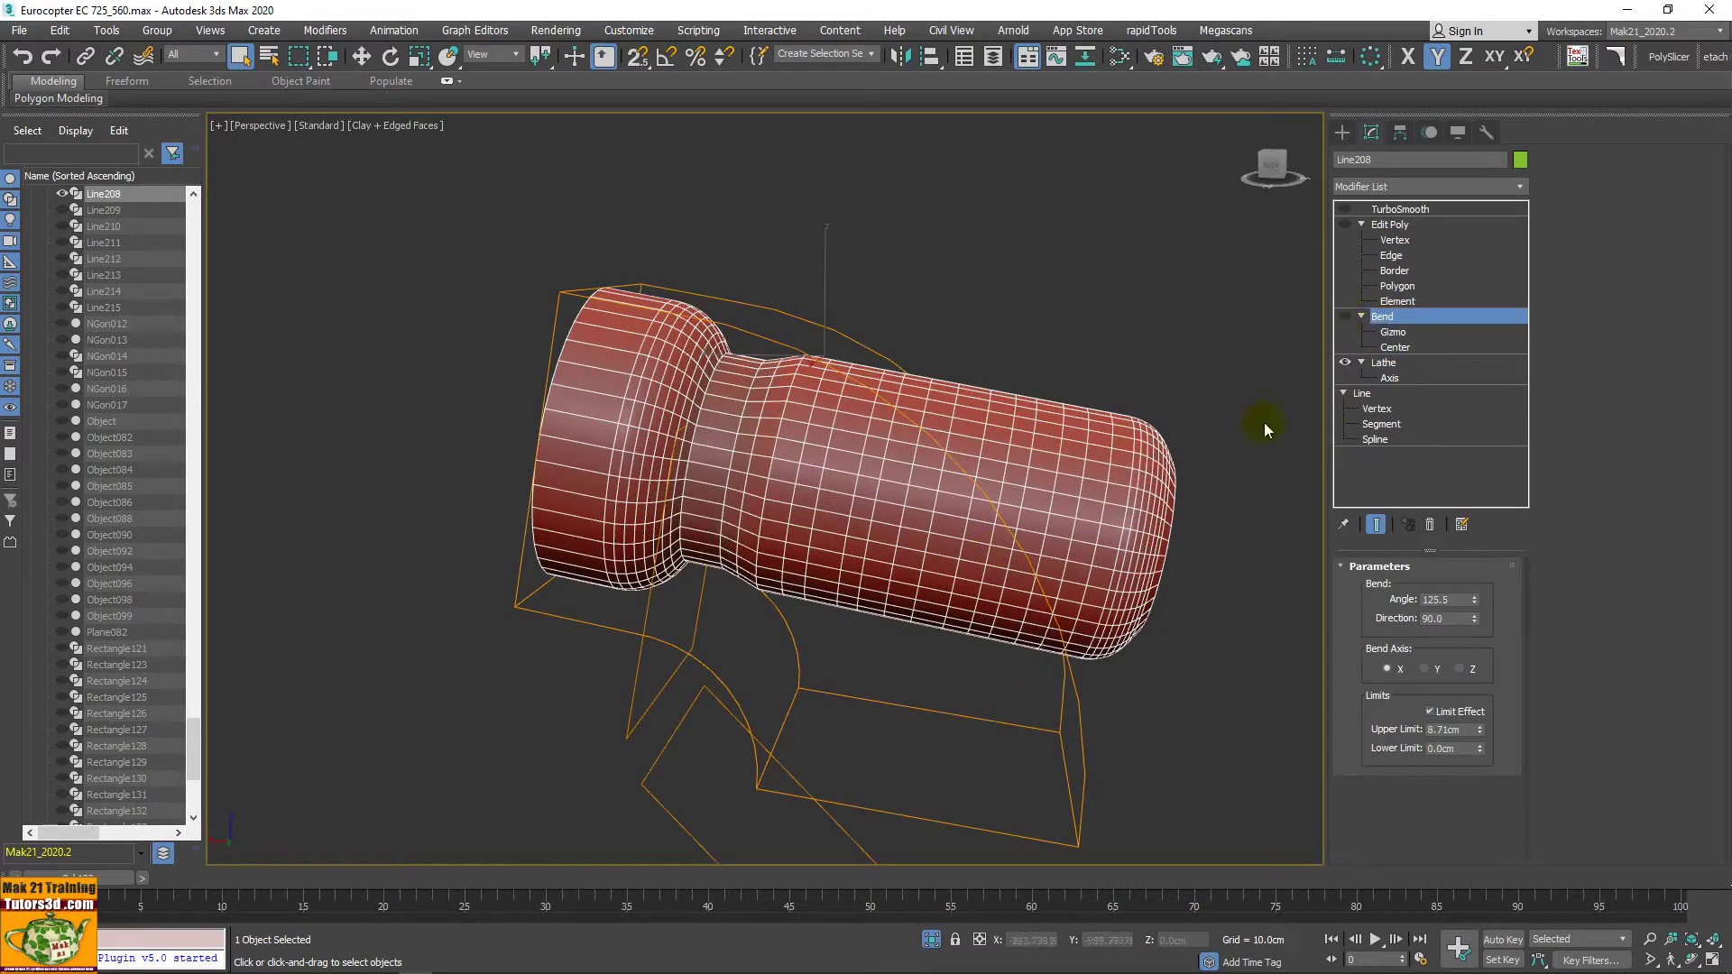
pyautogui.scroll(-2, 1193, 413)
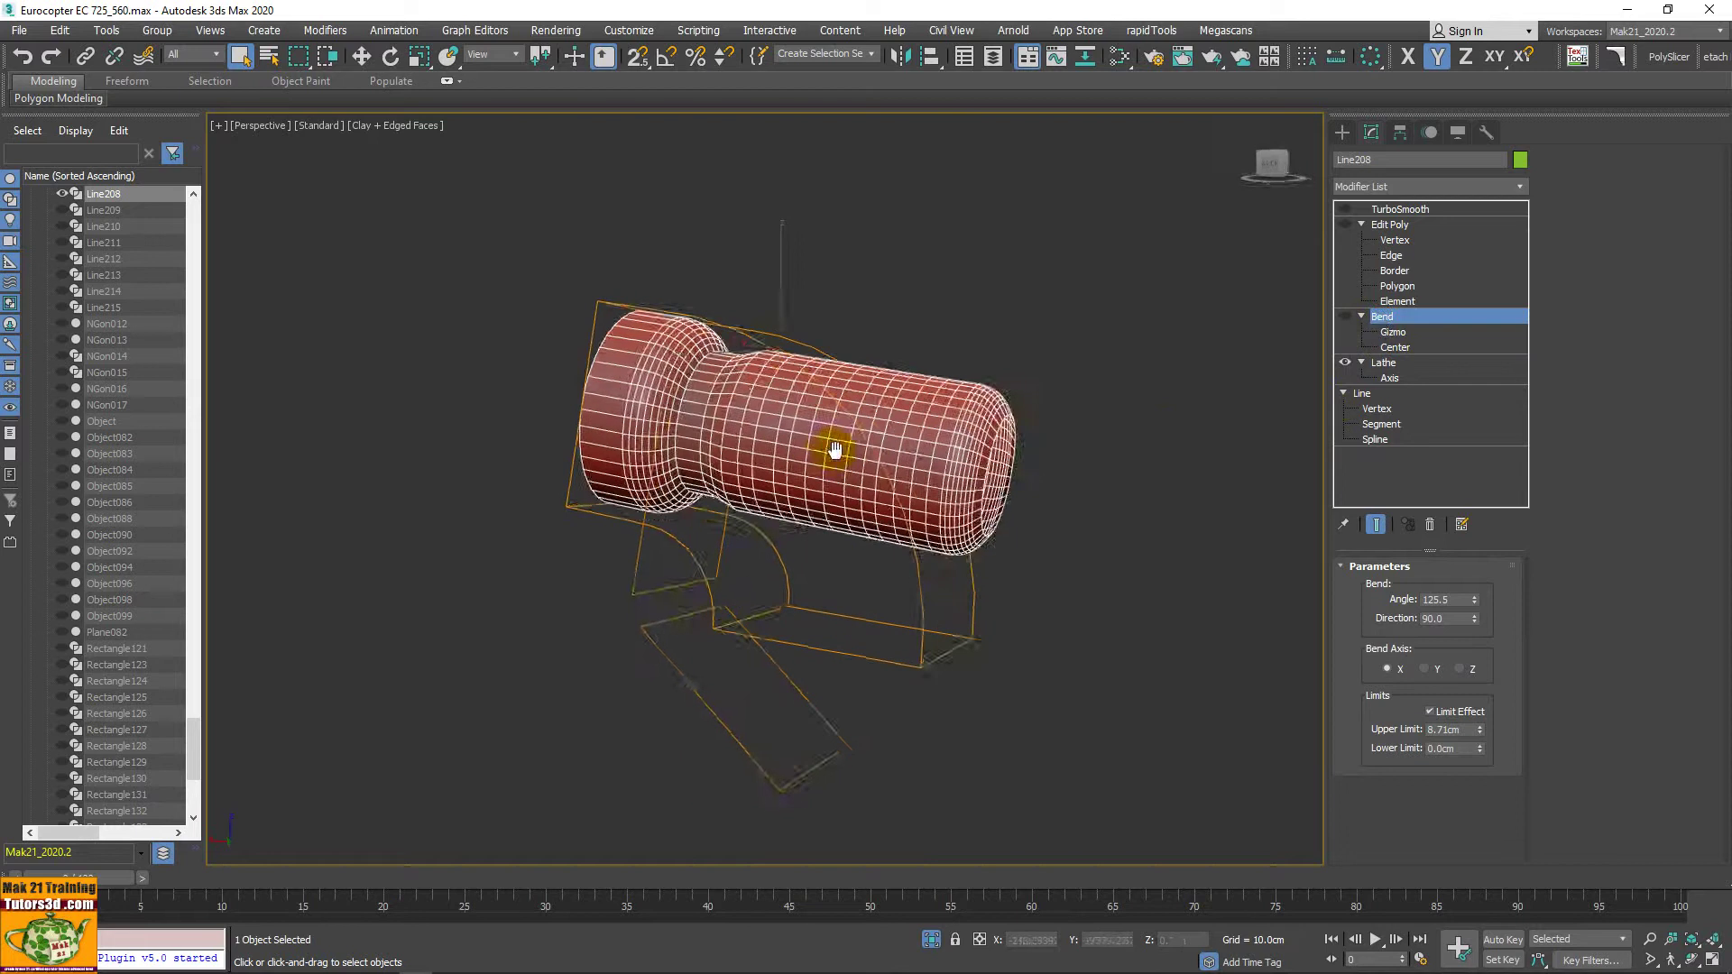
pyautogui.keyDown('alt'); pyautogui.moveTo(830, 445); pyautogui.dragTo(1168, 436, button='middle'); pyautogui.keyUp('alt')
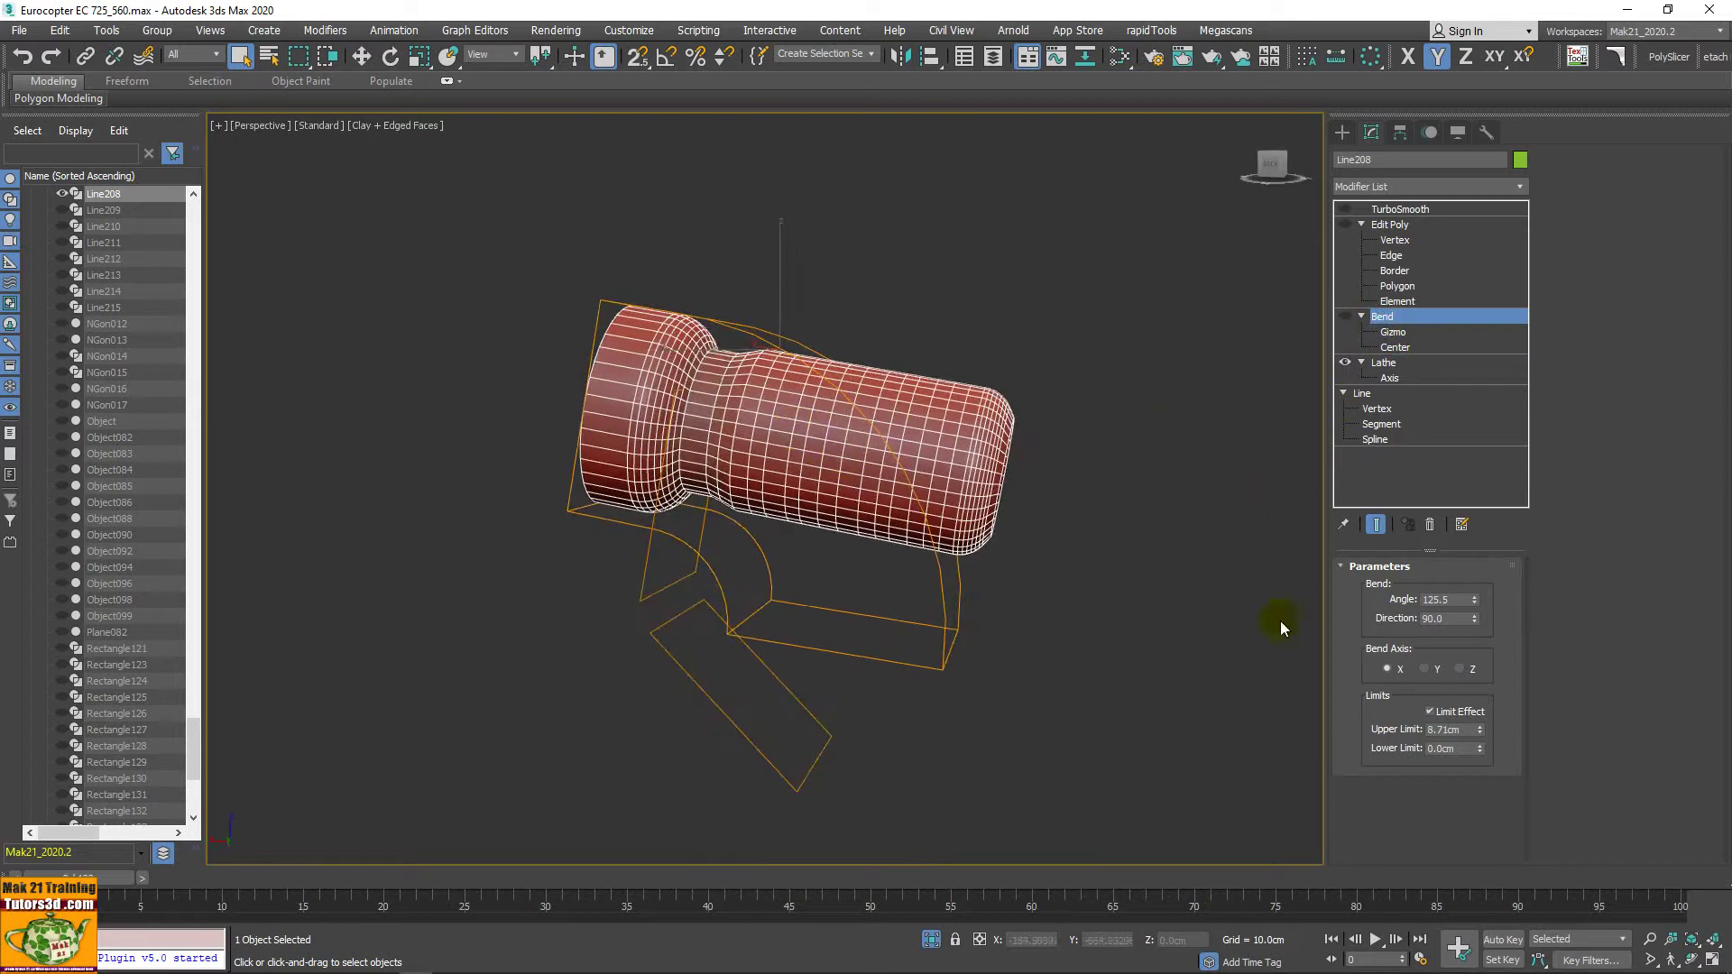
pyautogui.click(1446, 616)
pyautogui.click(1440, 712)
pyautogui.click(1440, 711)
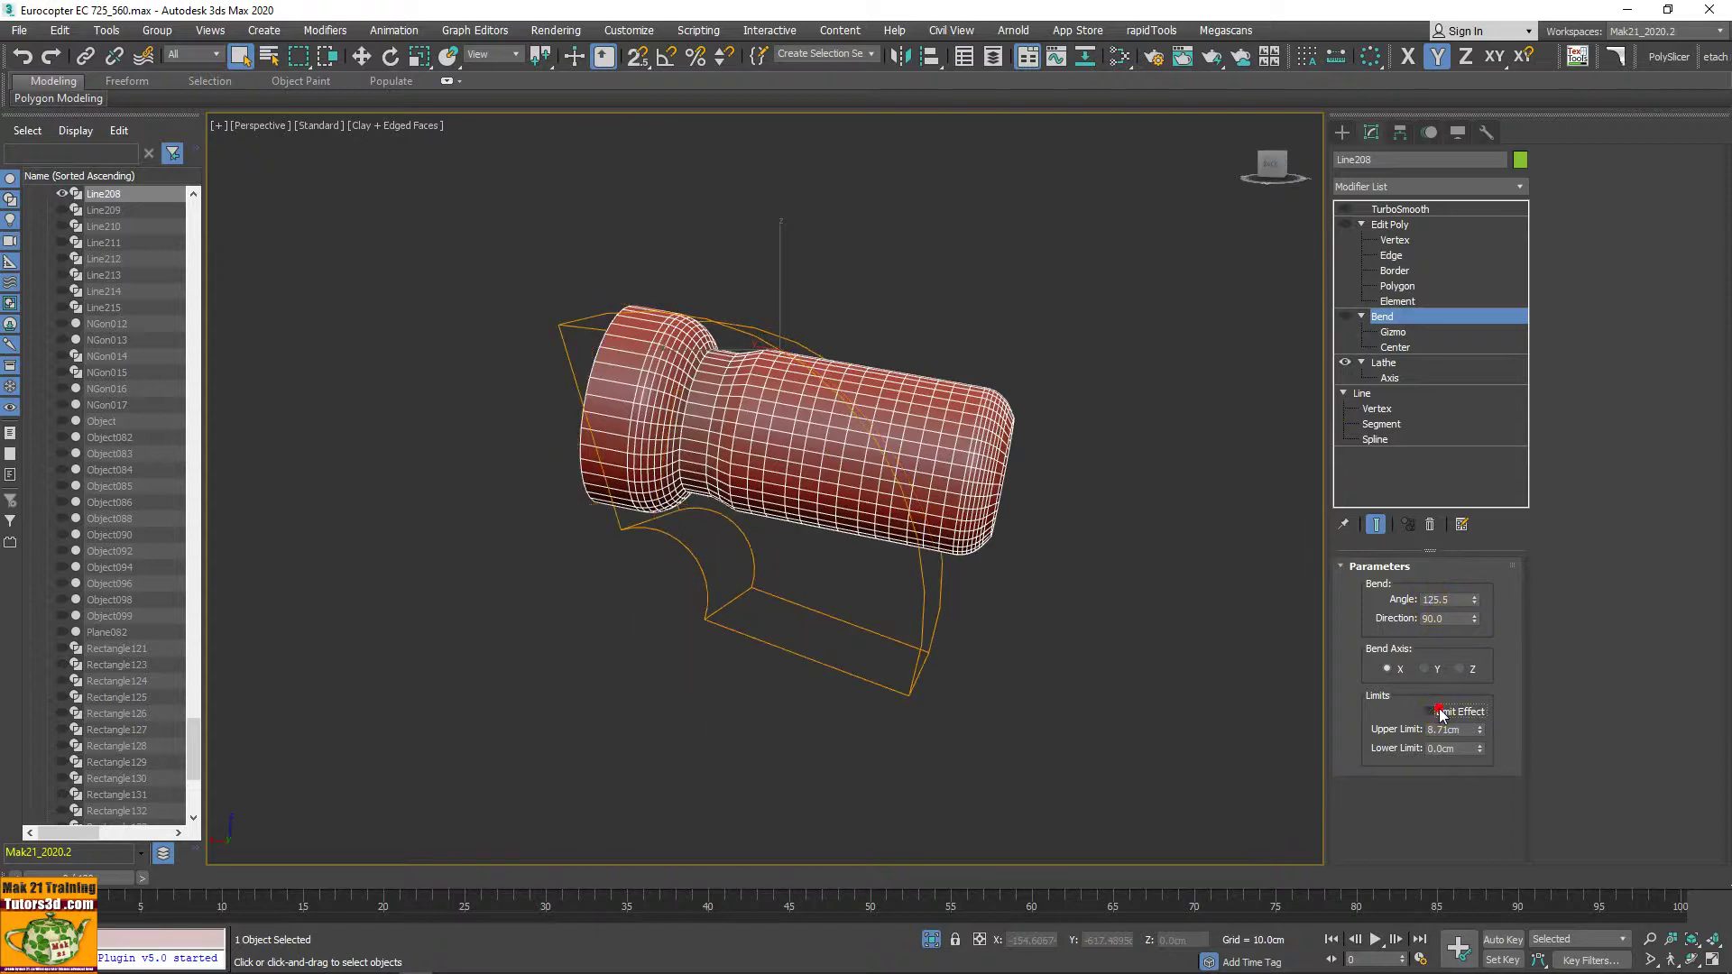
pyautogui.click(1345, 315)
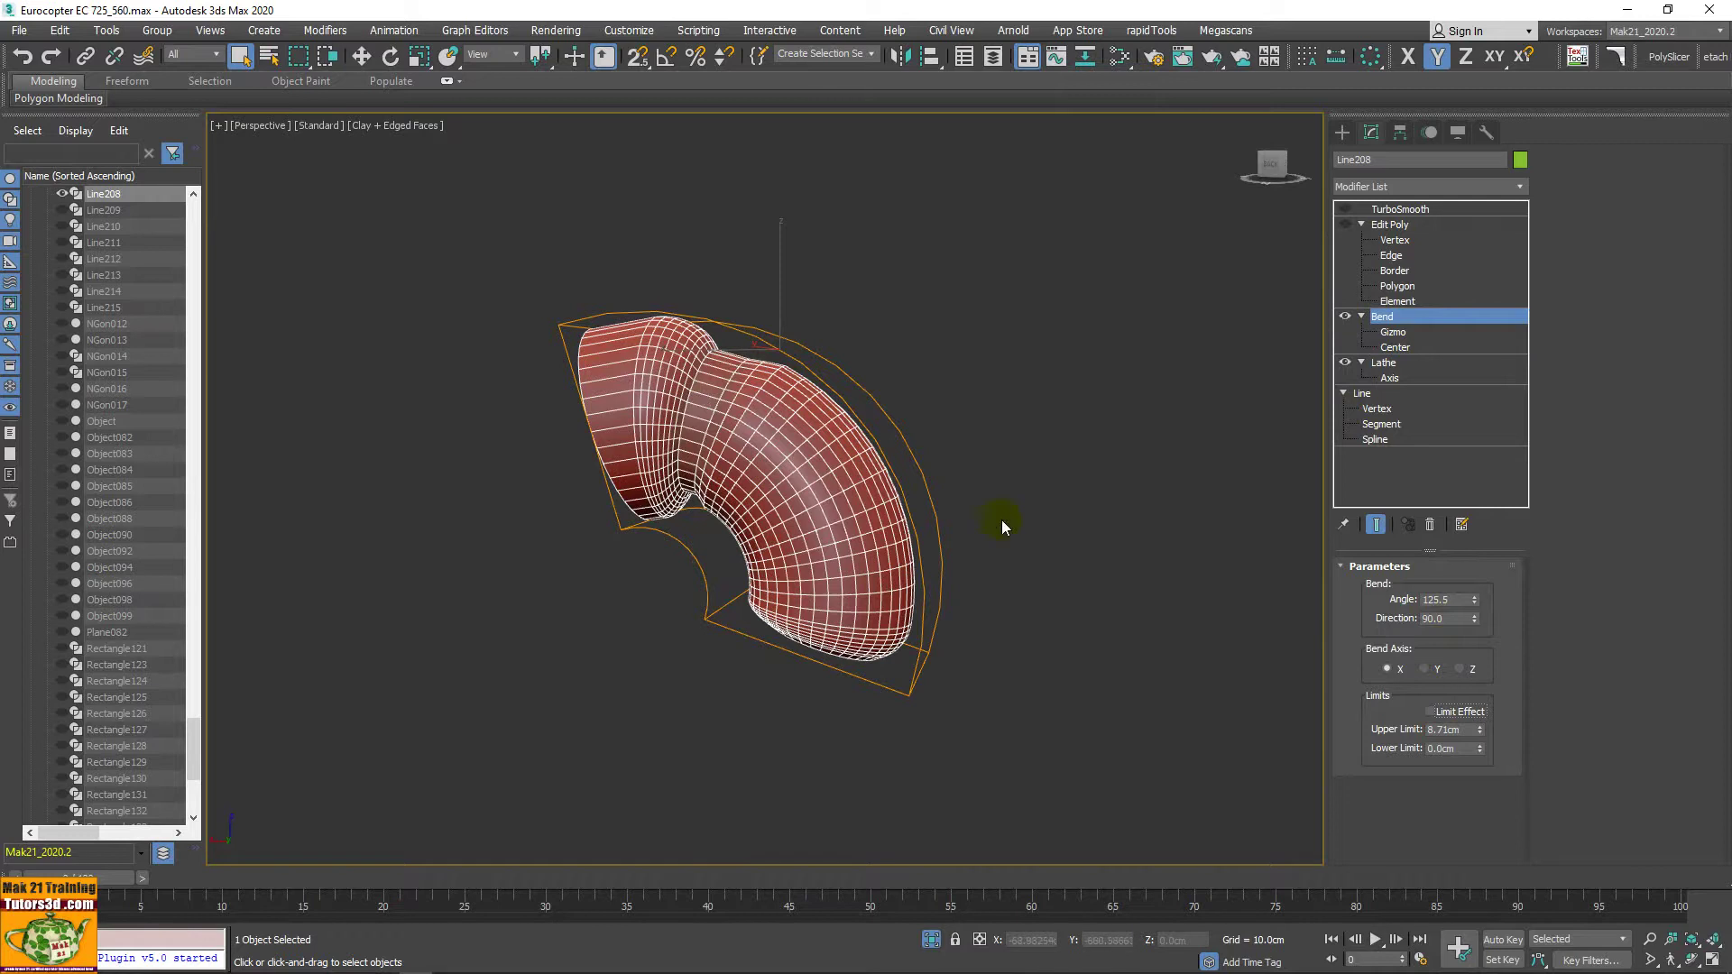
# Step: Keep the bend angle at 125.5° with Limit Effect on and Upper Limit 7.47cm
pyautogui.moveTo(1476, 603); pyautogui.dragTo(1535, 640)
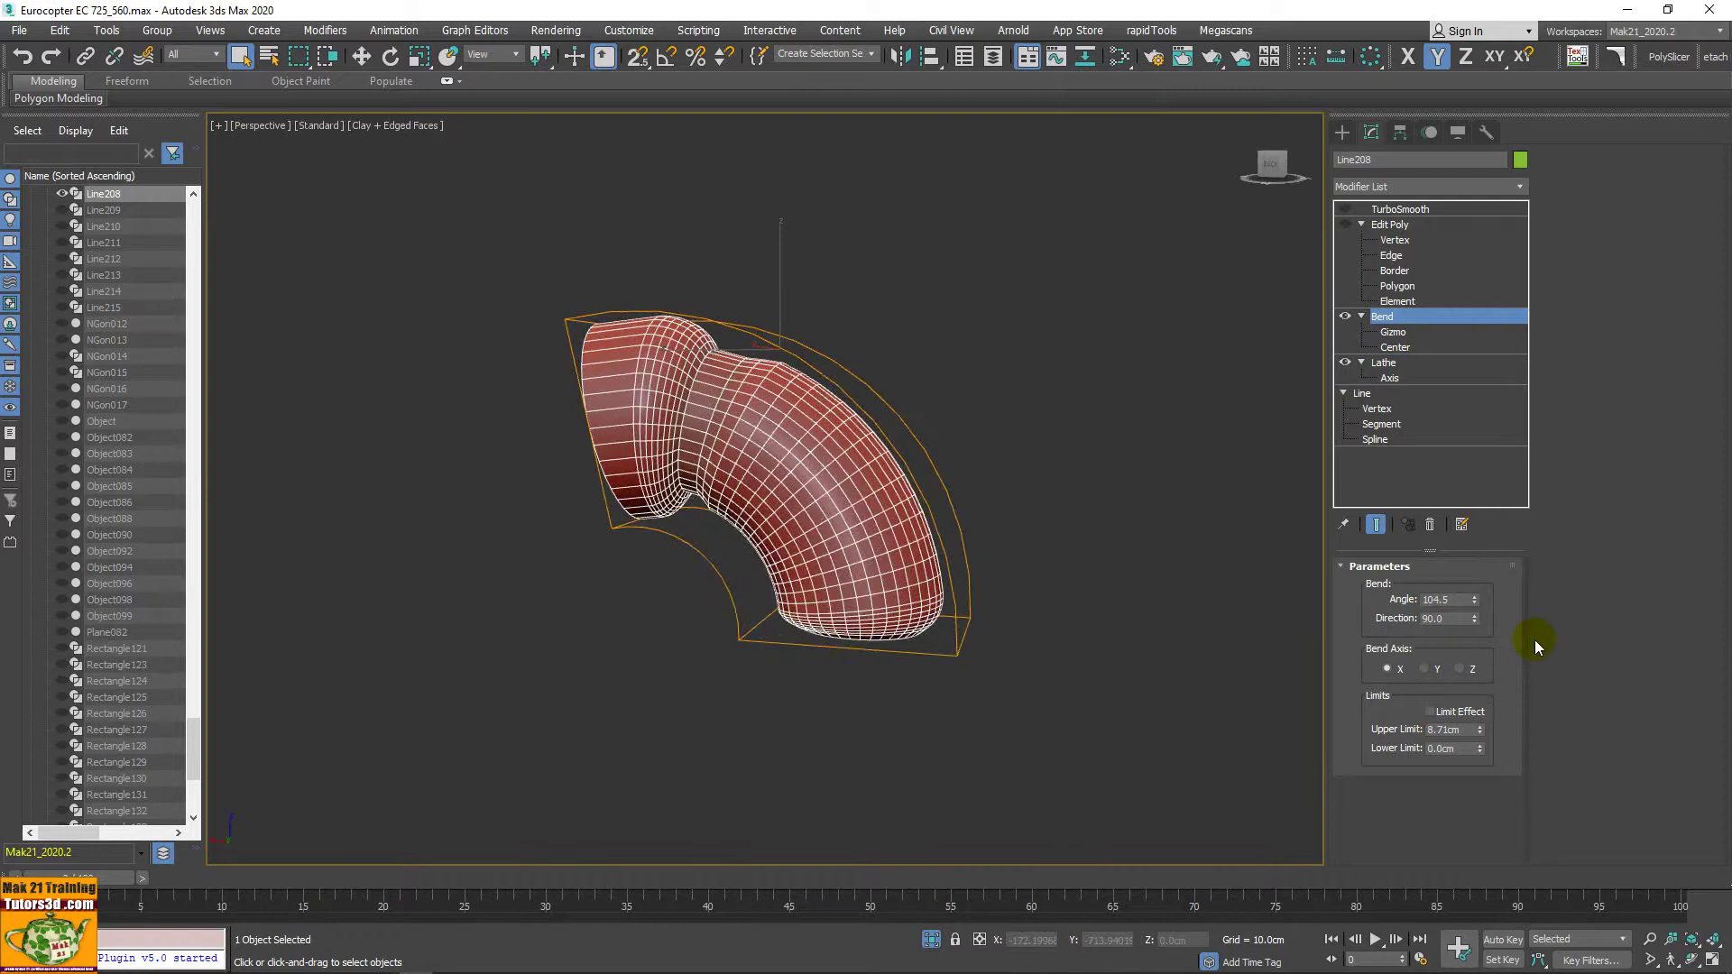
pyautogui.hotkey('ctrl', 'z')
pyautogui.click(1443, 713)
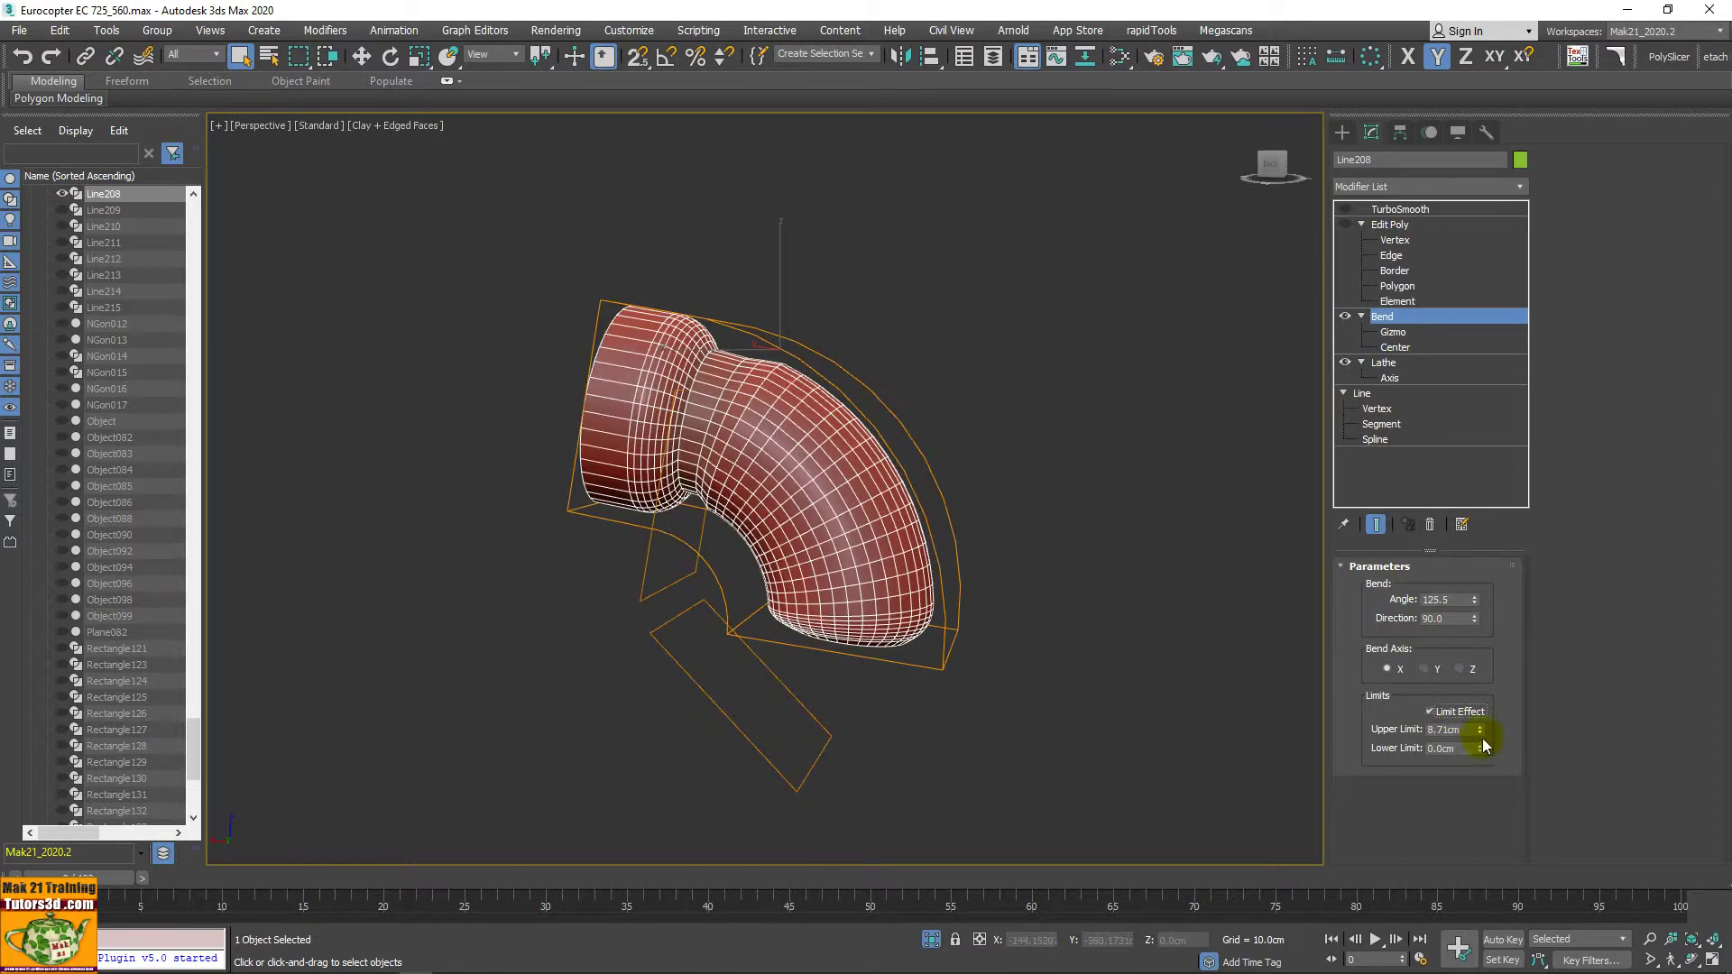
pyautogui.rightClick(1480, 732)
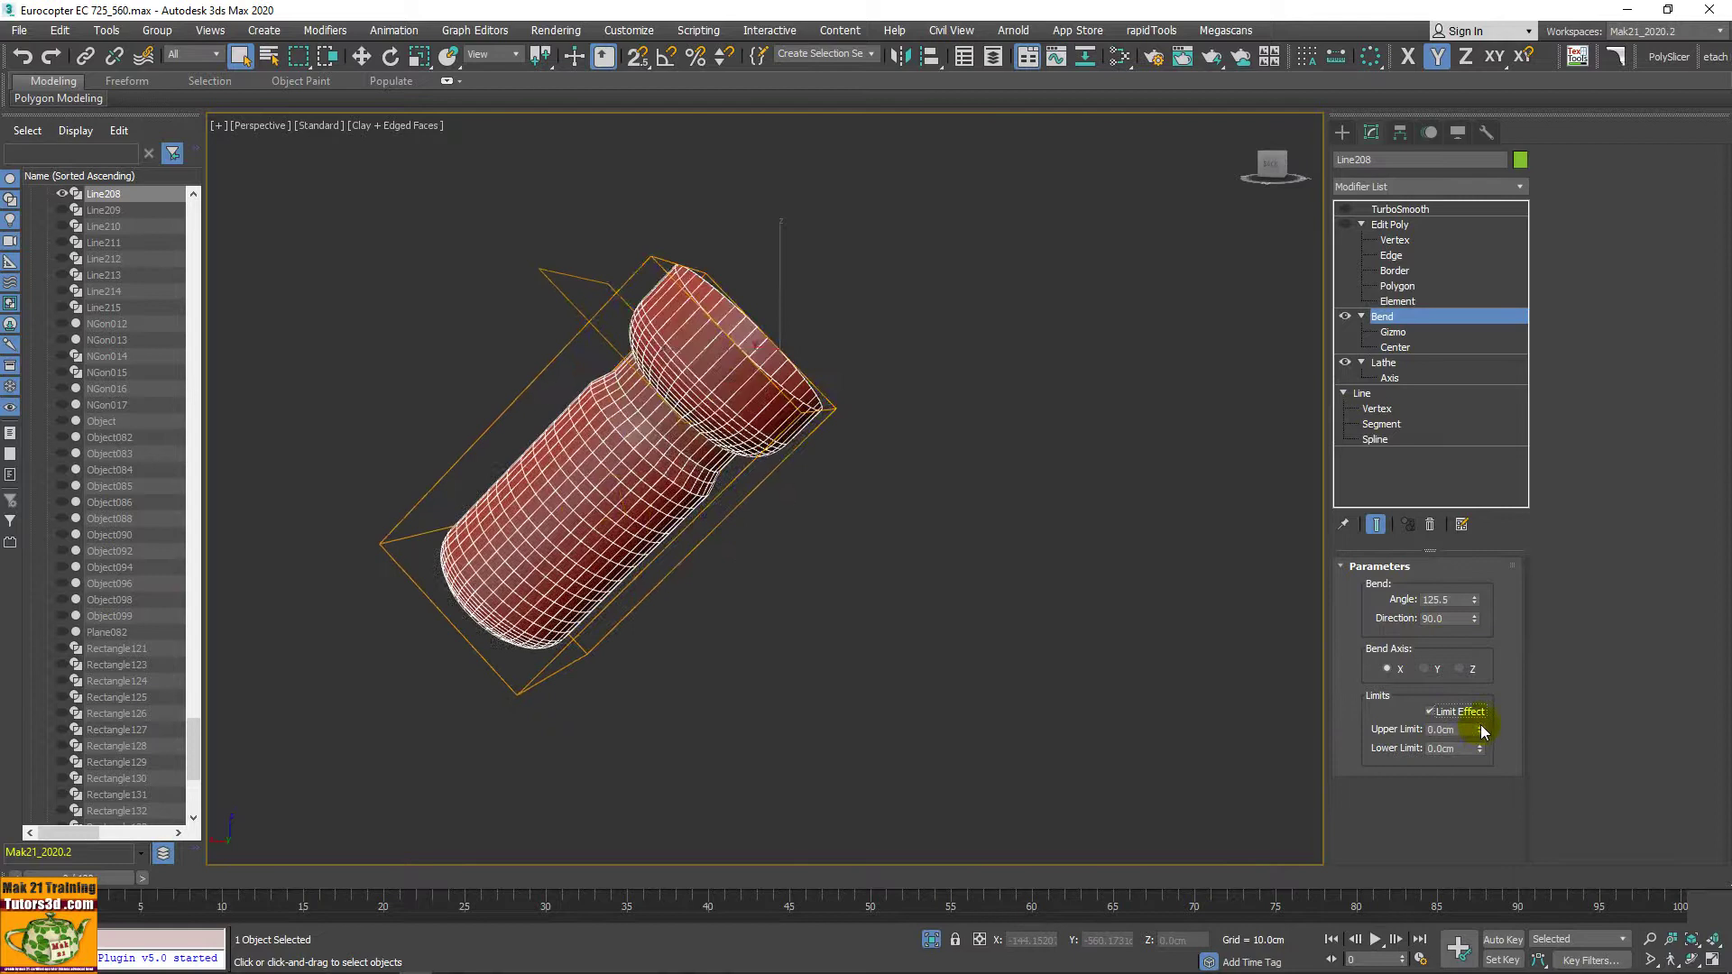
pyautogui.moveTo(1480, 730); pyautogui.dragTo(1481, 628)
pyautogui.moveTo(1454, 435); pyautogui.dragTo(1529, 678)
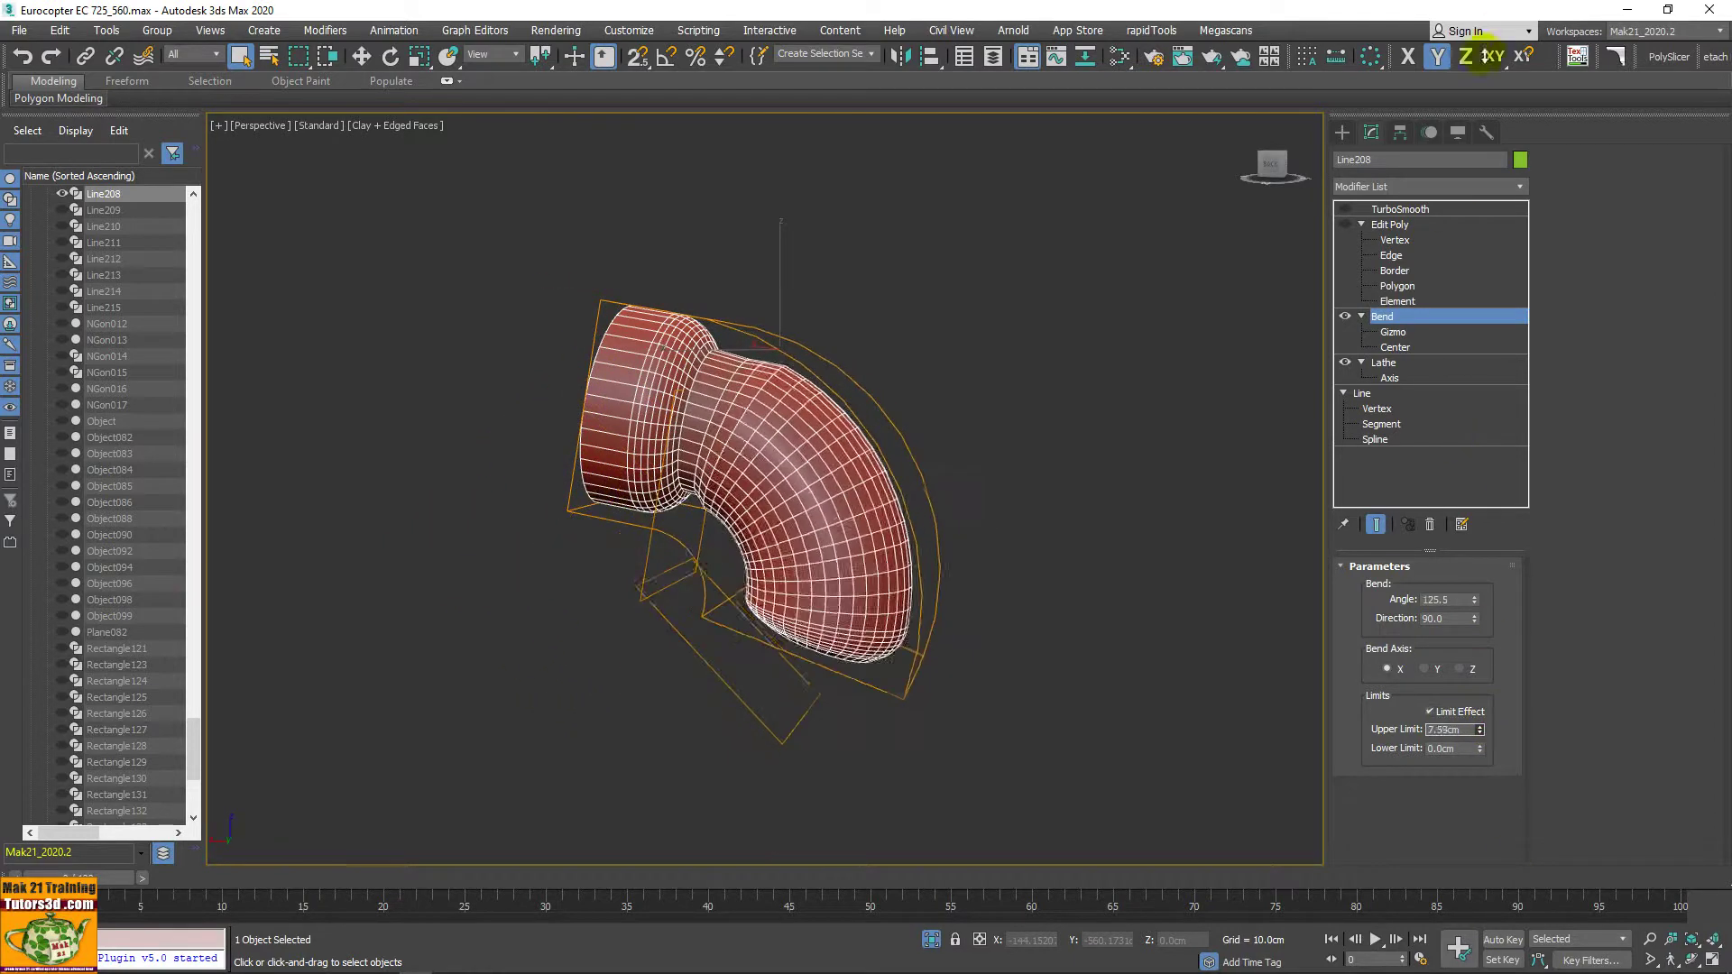
pyautogui.moveTo(1529, 677); pyautogui.dragTo(1326, 318)
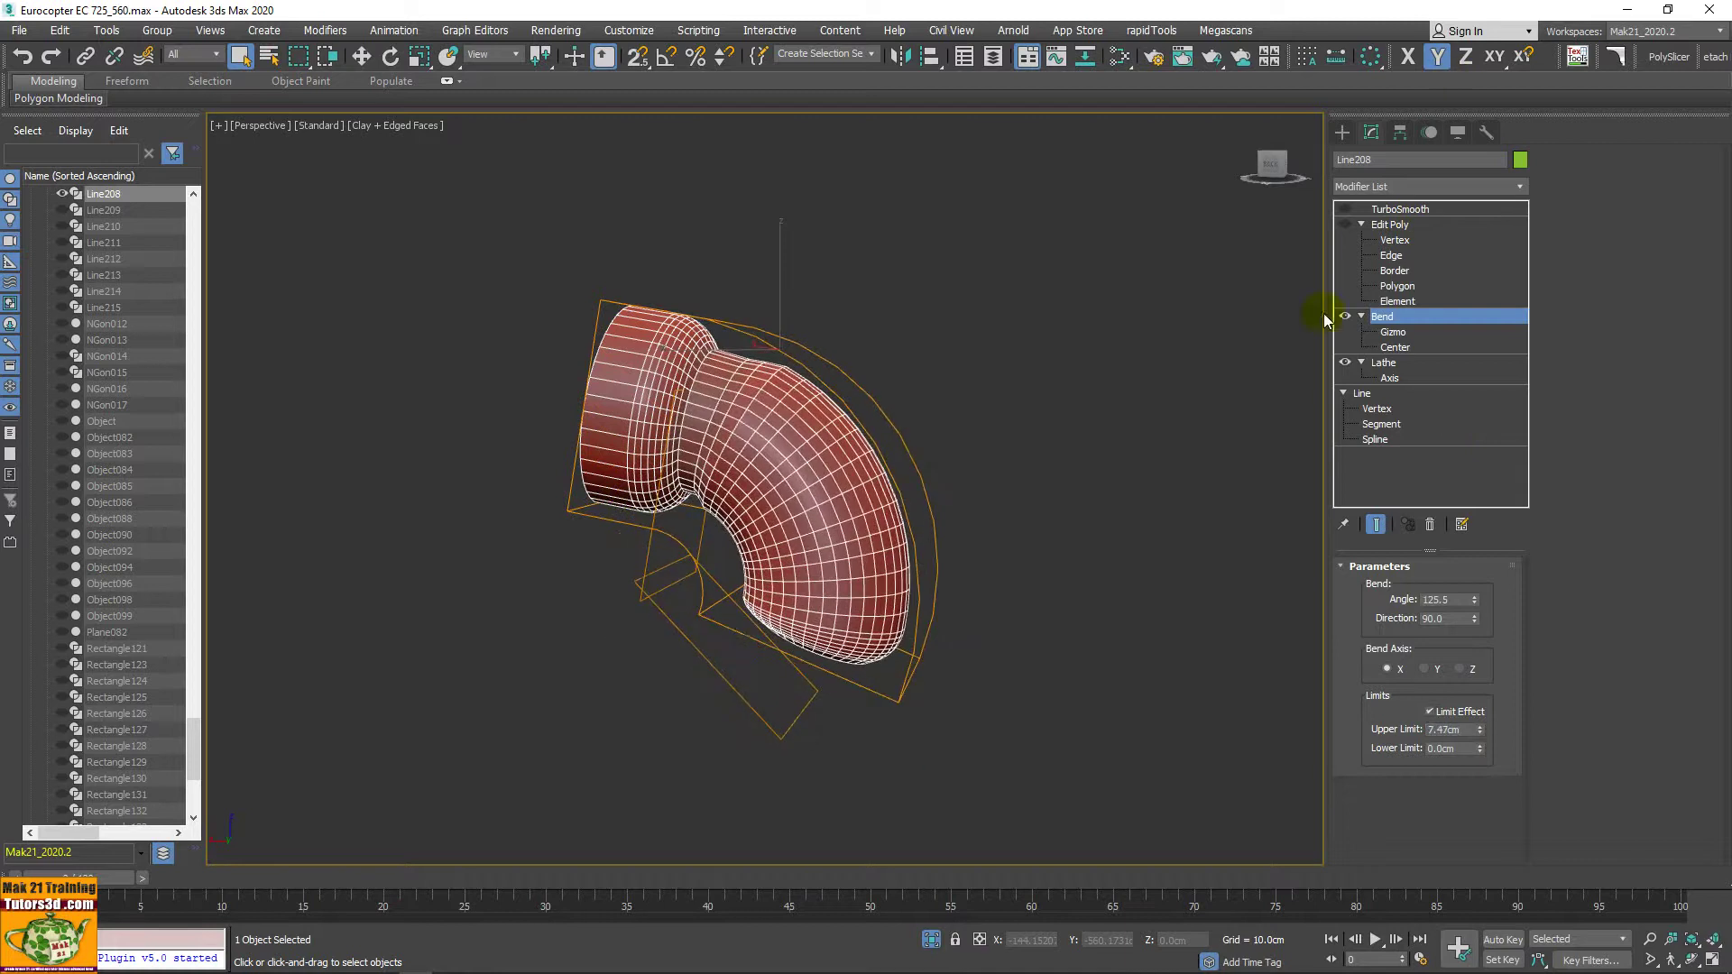
# Step: Shift the Bend modifier's center along X to reshape the hose
pyautogui.click(1394, 346)
pyautogui.press('w')
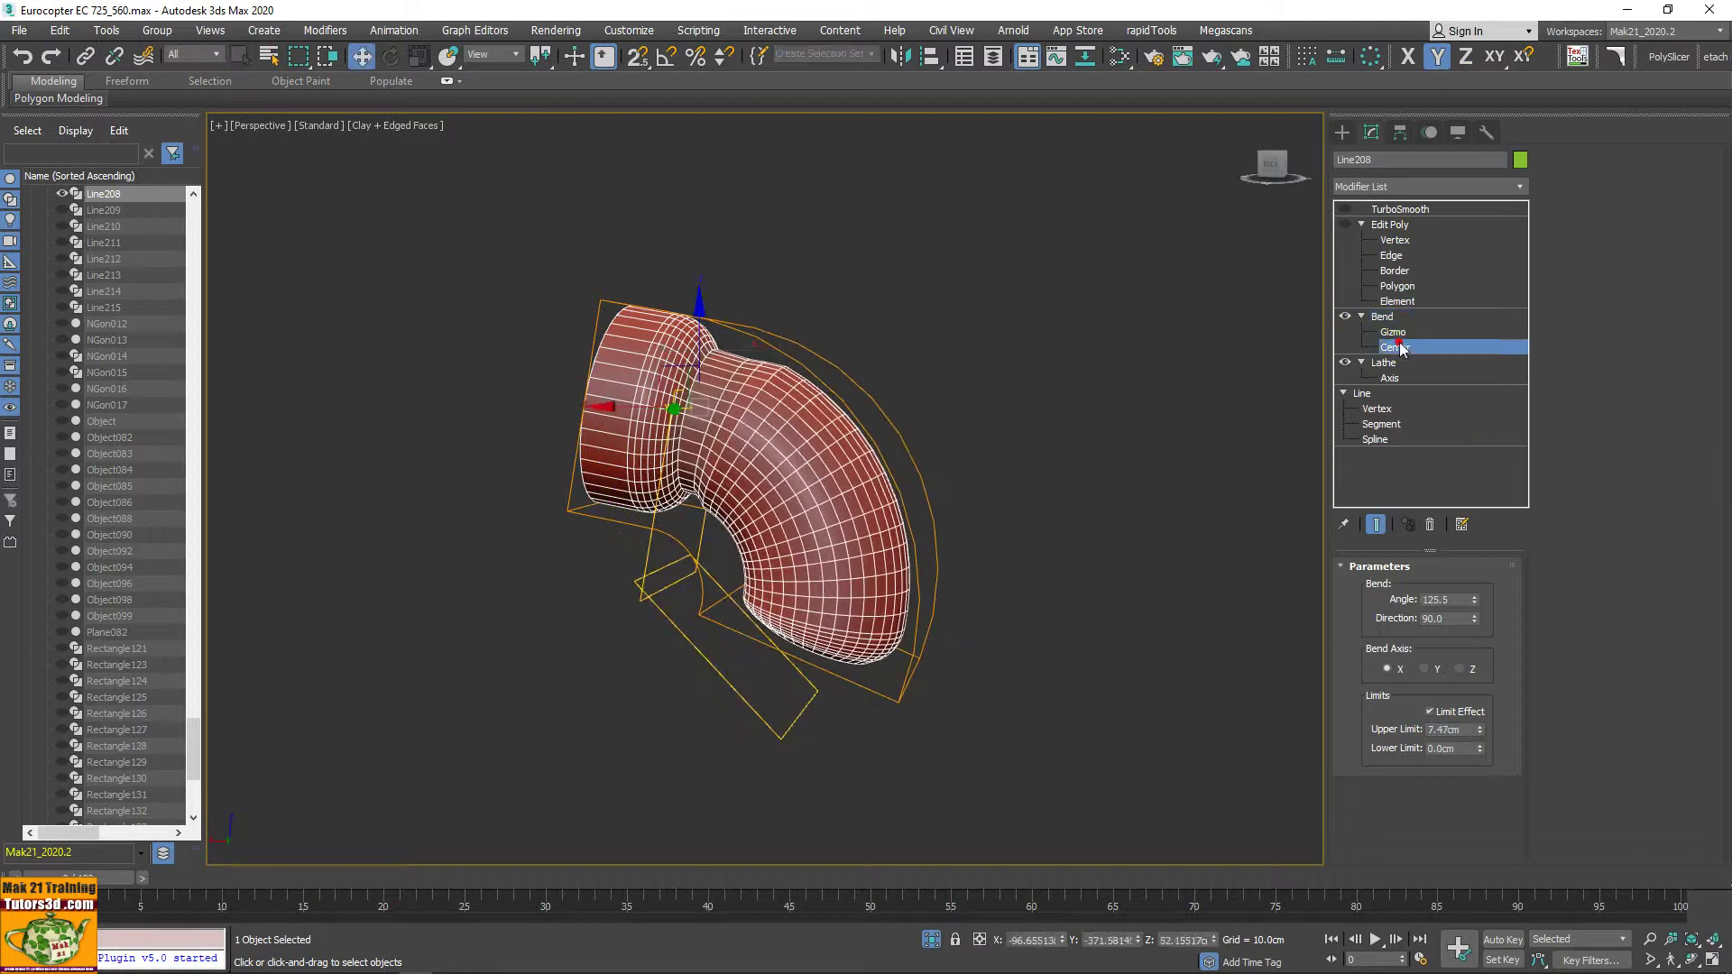
pyautogui.moveTo(686, 402); pyautogui.dragTo(819, 462)
pyautogui.scroll(3, 709, 406)
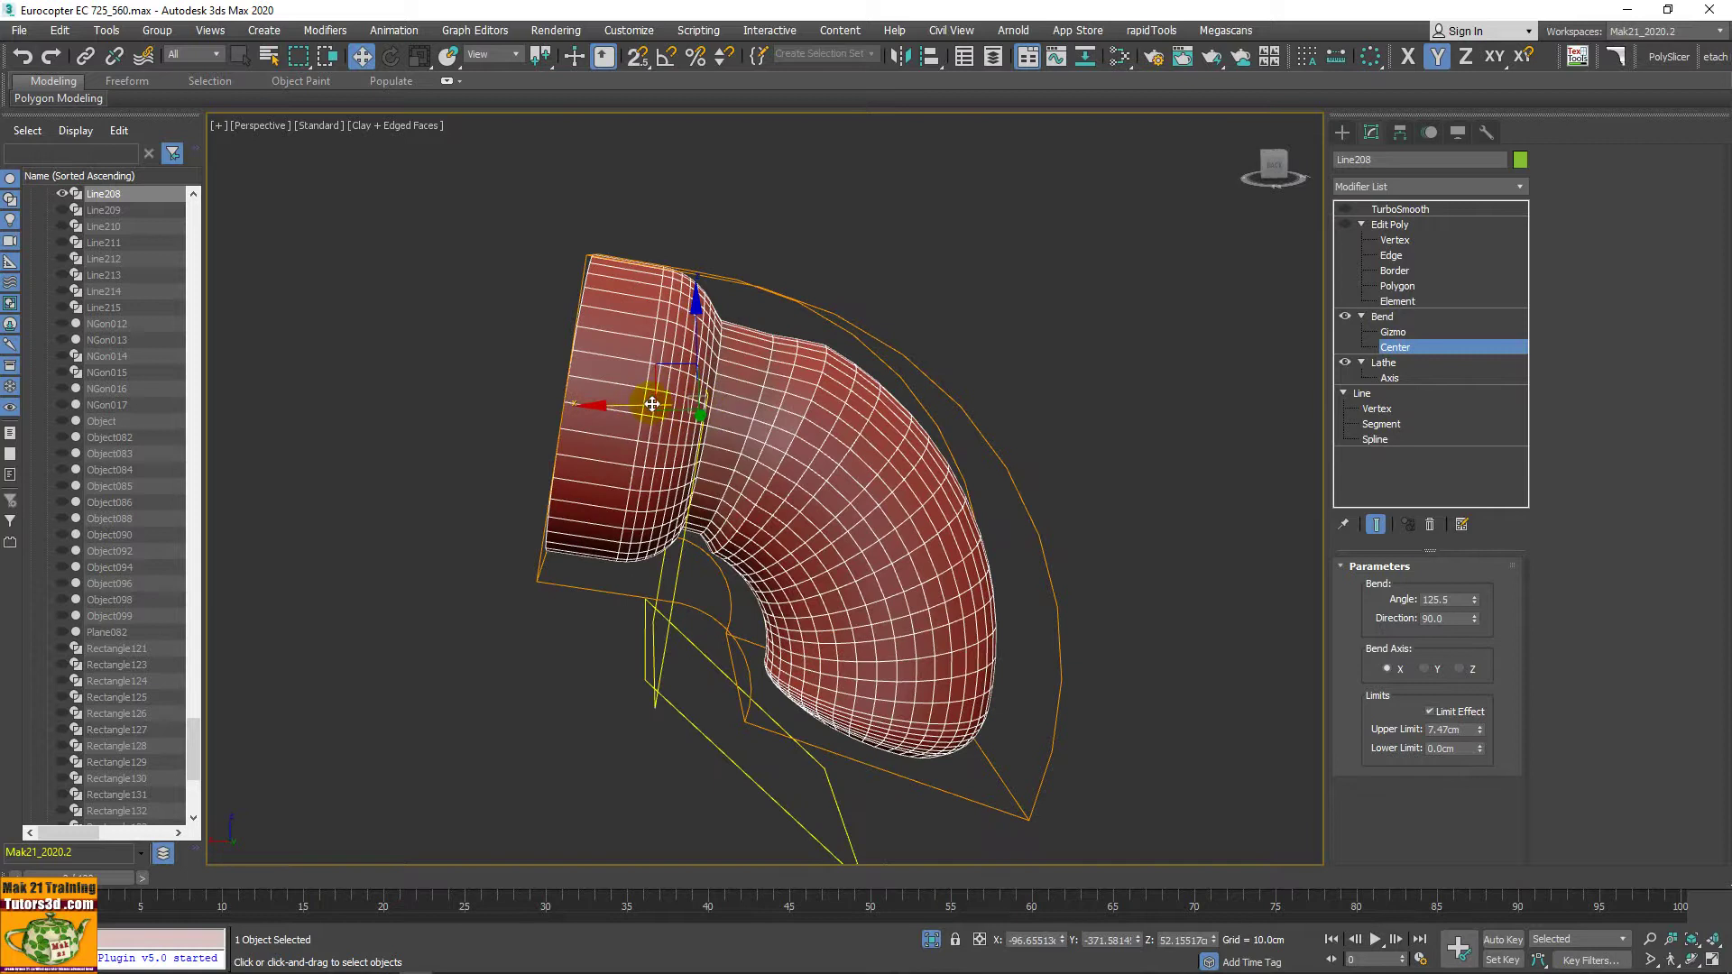
pyautogui.moveTo(649, 402)
pyautogui.mouseDown()
pyautogui.moveTo(686, 408)
pyautogui.moveTo(649, 407)
pyautogui.mouseUp()
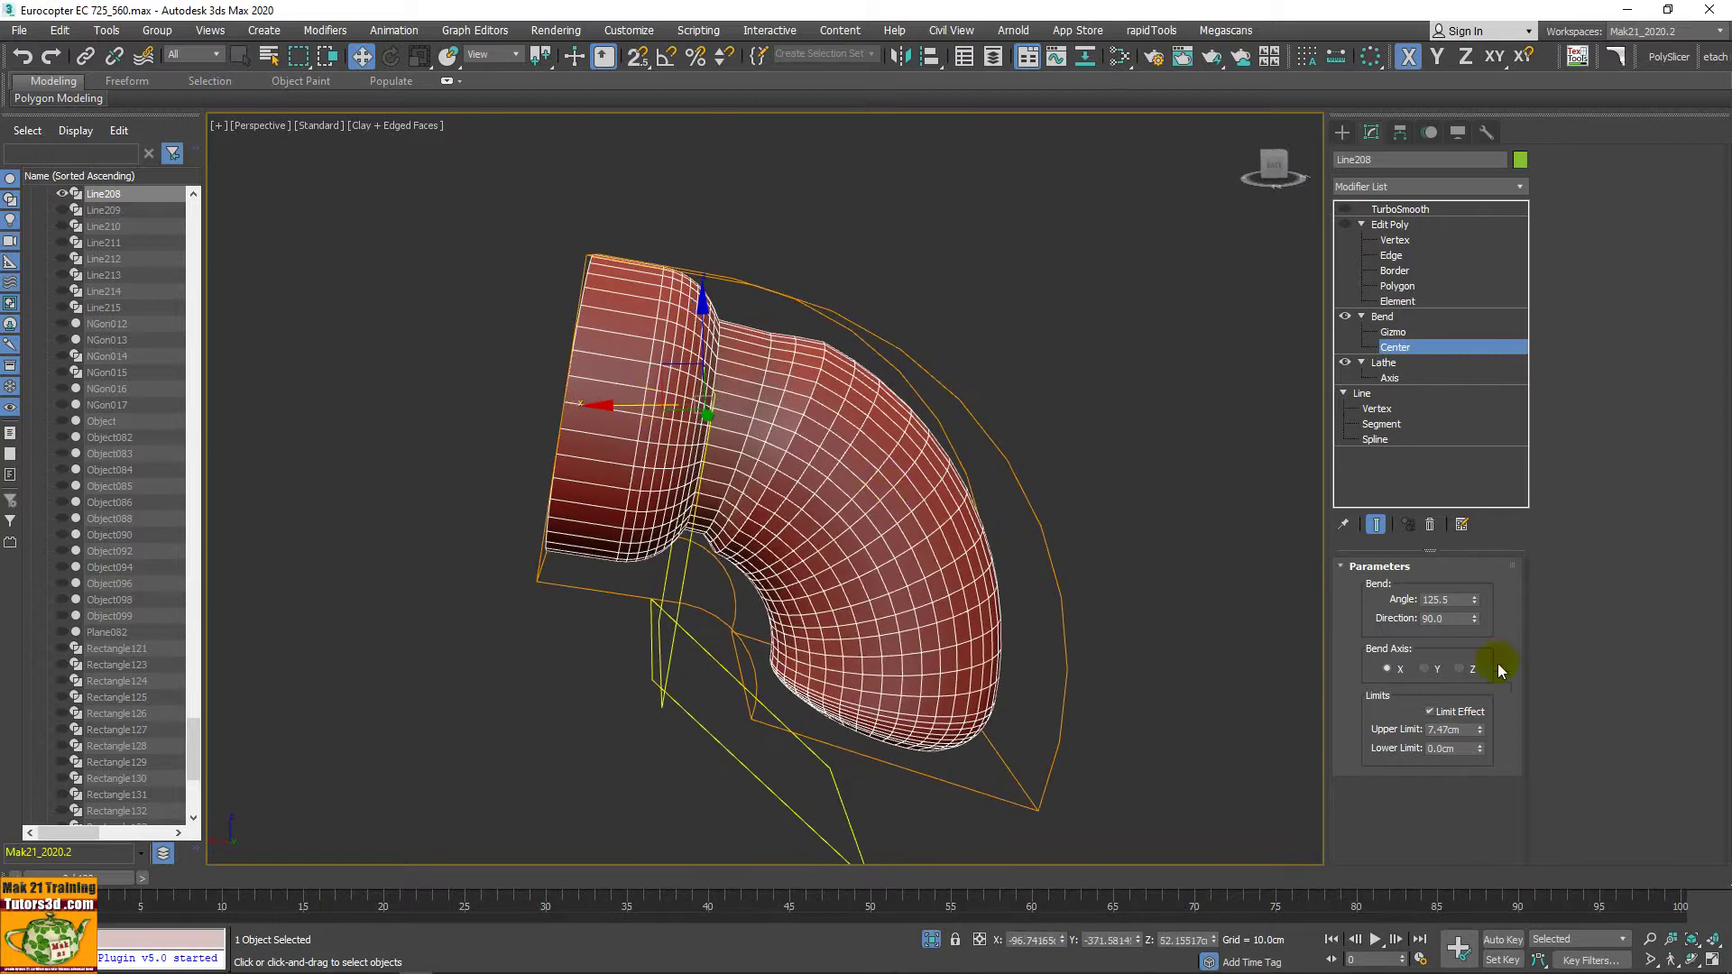
# Step: Raise the Bend upper limit to 9.1881cm and nudge the center further along X
pyautogui.moveTo(1479, 731); pyautogui.dragTo(1489, 707)
pyautogui.moveTo(1176, 661)
pyautogui.mouseDown(button='middle')
pyautogui.moveTo(1106, 570)
pyautogui.moveTo(793, 468)
pyautogui.mouseUp(button='middle')
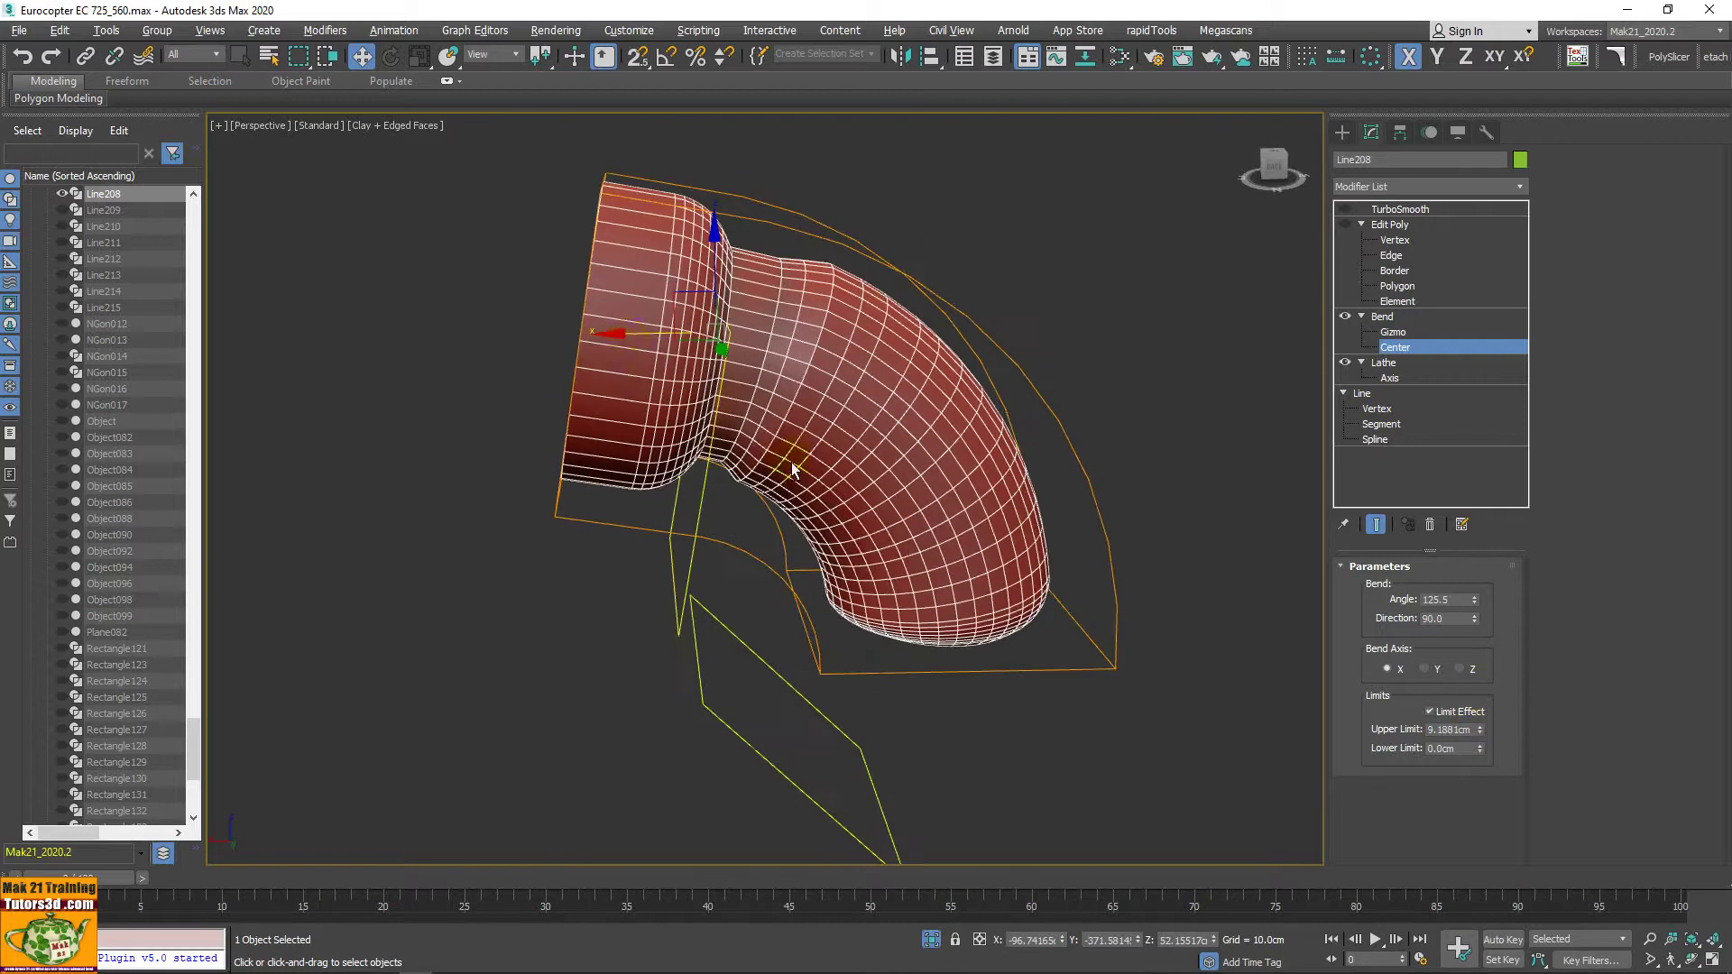
pyautogui.moveTo(630, 335); pyautogui.dragTo(634, 336)
pyautogui.moveTo(703, 340)
pyautogui.keyDown('alt'); pyautogui.mouseDown(button='middle')
pyautogui.moveTo(826, 349)
pyautogui.moveTo(773, 328)
pyautogui.moveTo(707, 341)
pyautogui.moveTo(700, 282)
pyautogui.moveTo(681, 306)
pyautogui.mouseUp(button='middle'); pyautogui.keyUp('alt')
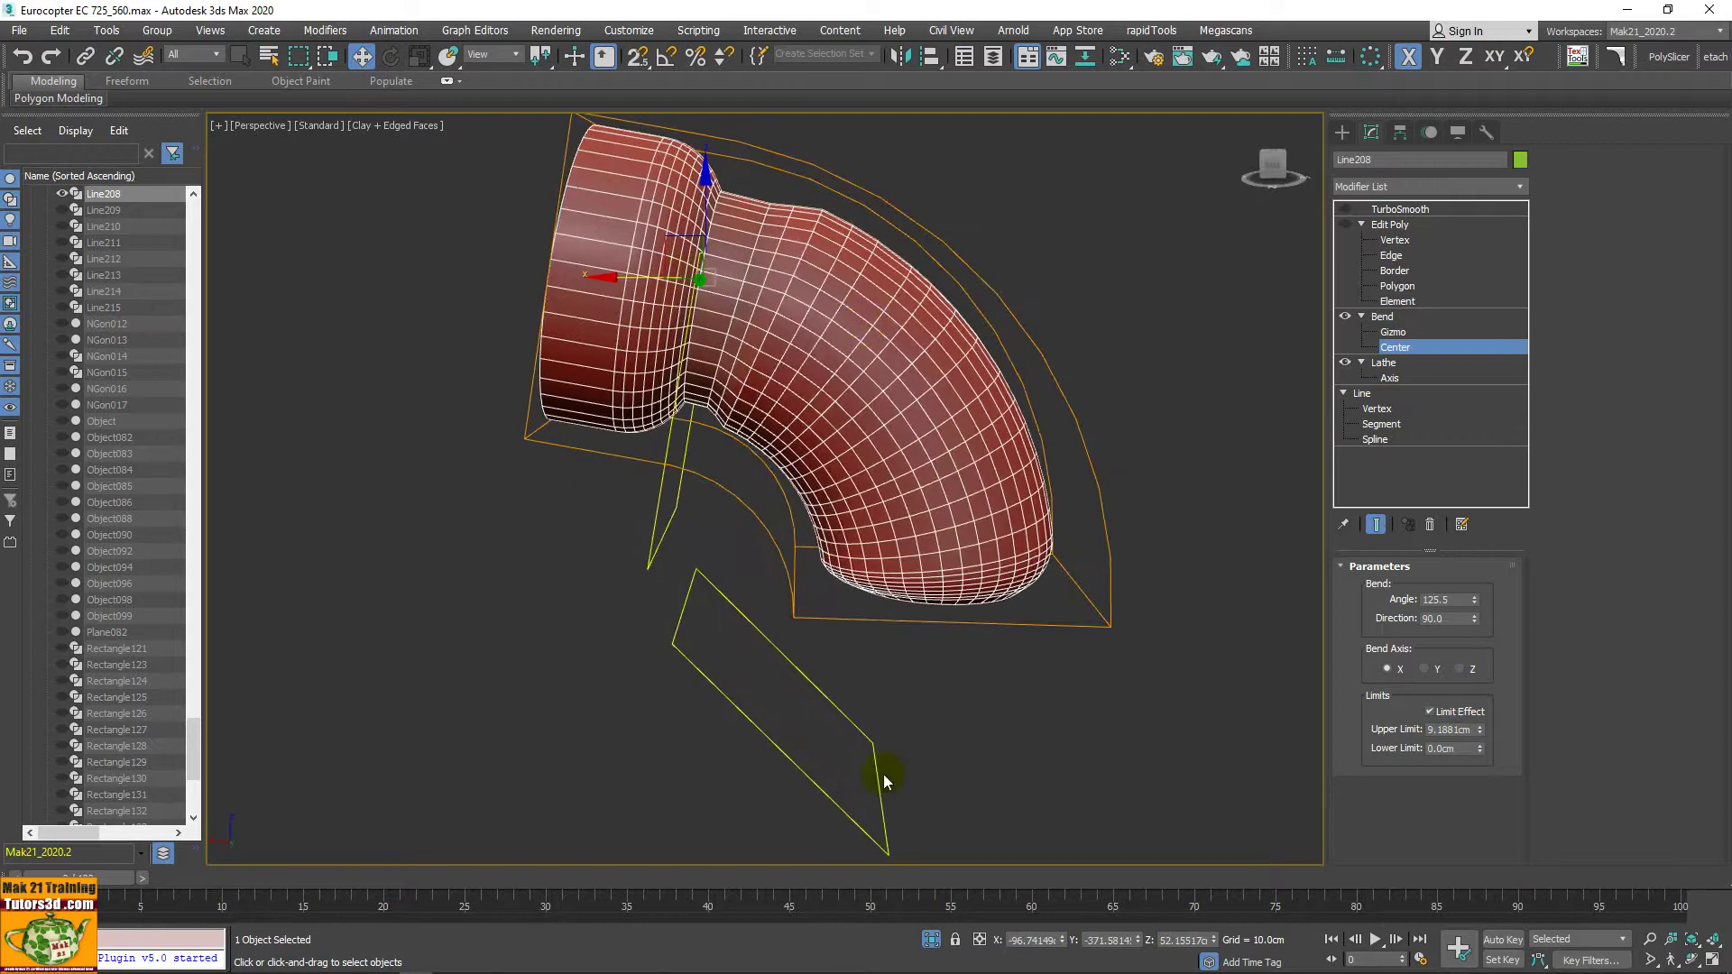
pyautogui.moveTo(1480, 729)
pyautogui.mouseDown()
pyautogui.moveTo(1479, 752)
pyautogui.moveTo(1497, 689)
pyautogui.moveTo(1499, 733)
pyautogui.mouseUp()
pyautogui.moveTo(635, 294)
pyautogui.mouseDown()
pyautogui.moveTo(820, 317)
pyautogui.moveTo(843, 340)
pyautogui.moveTo(625, 316)
pyautogui.mouseUp()
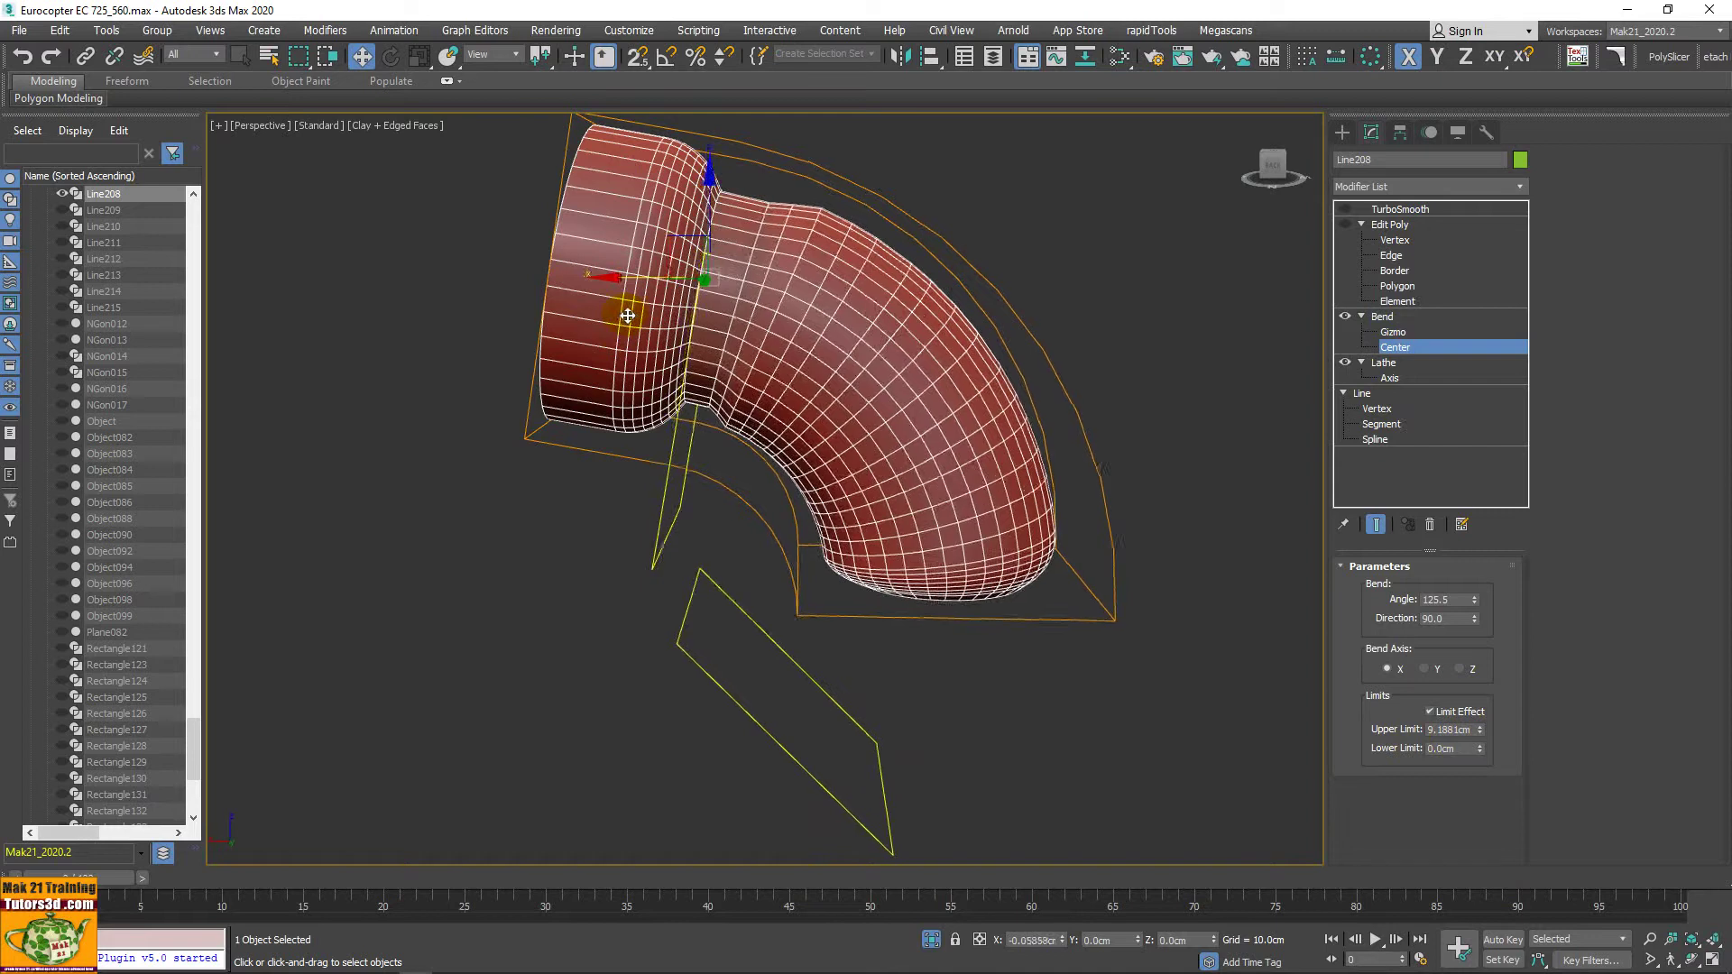
pyautogui.scroll(-2, 749, 445)
pyautogui.keyDown('alt'); pyautogui.moveTo(750, 460); pyautogui.dragTo(806, 564, button='middle'); pyautogui.keyUp('alt')
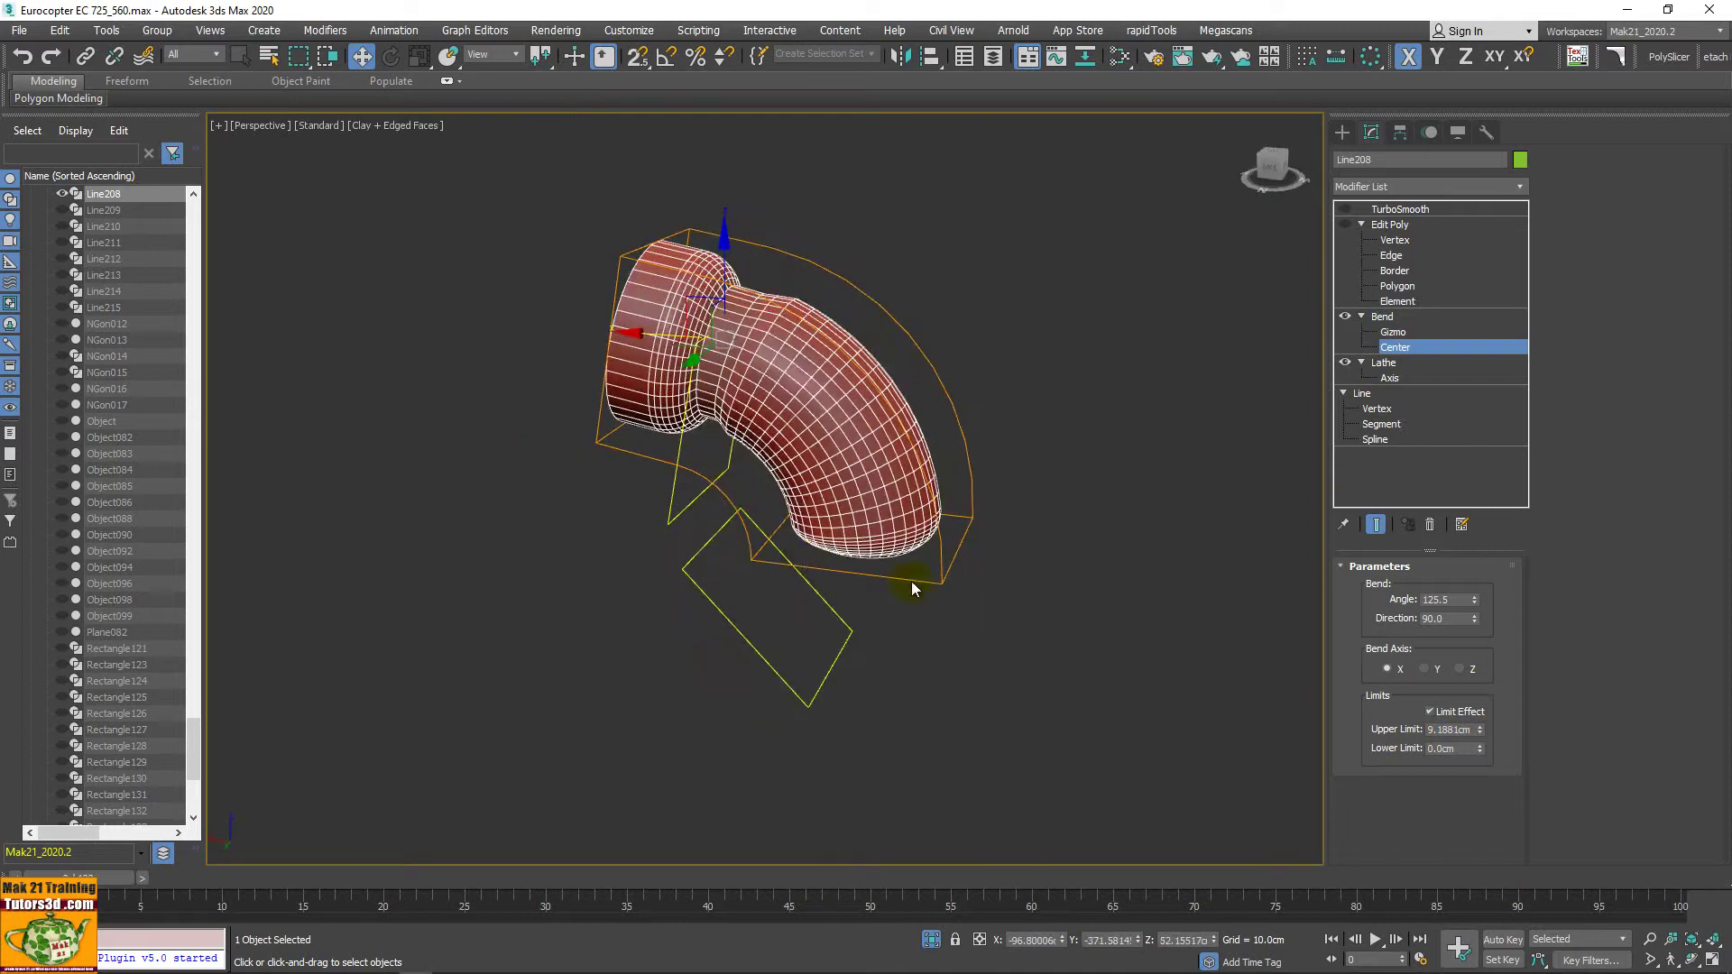
# Step: Exit Center editing and turn Line208's Edit Poly stage back on
pyautogui.click(1383, 317)
pyautogui.moveTo(1247, 401)
pyautogui.keyDown('alt'); pyautogui.mouseDown(button='middle')
pyautogui.moveTo(895, 505)
pyautogui.moveTo(844, 474)
pyautogui.mouseUp(button='middle'); pyautogui.keyUp('alt')
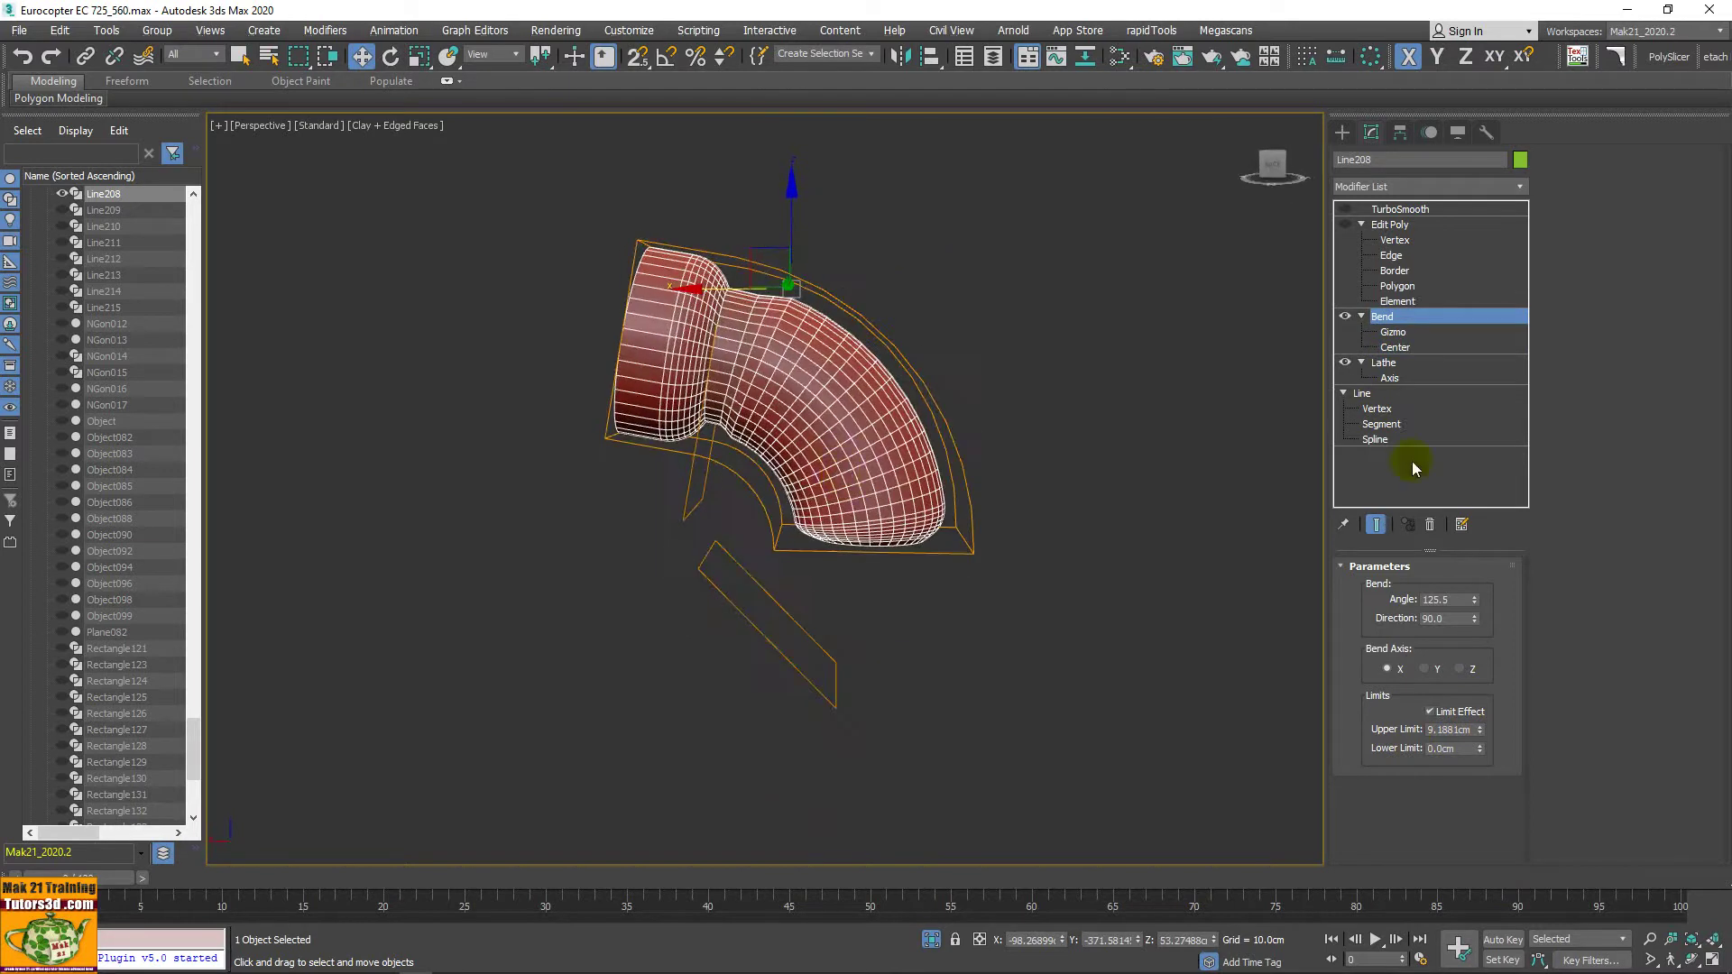
pyautogui.moveTo(1186, 401); pyautogui.dragTo(1216, 459, button='middle')
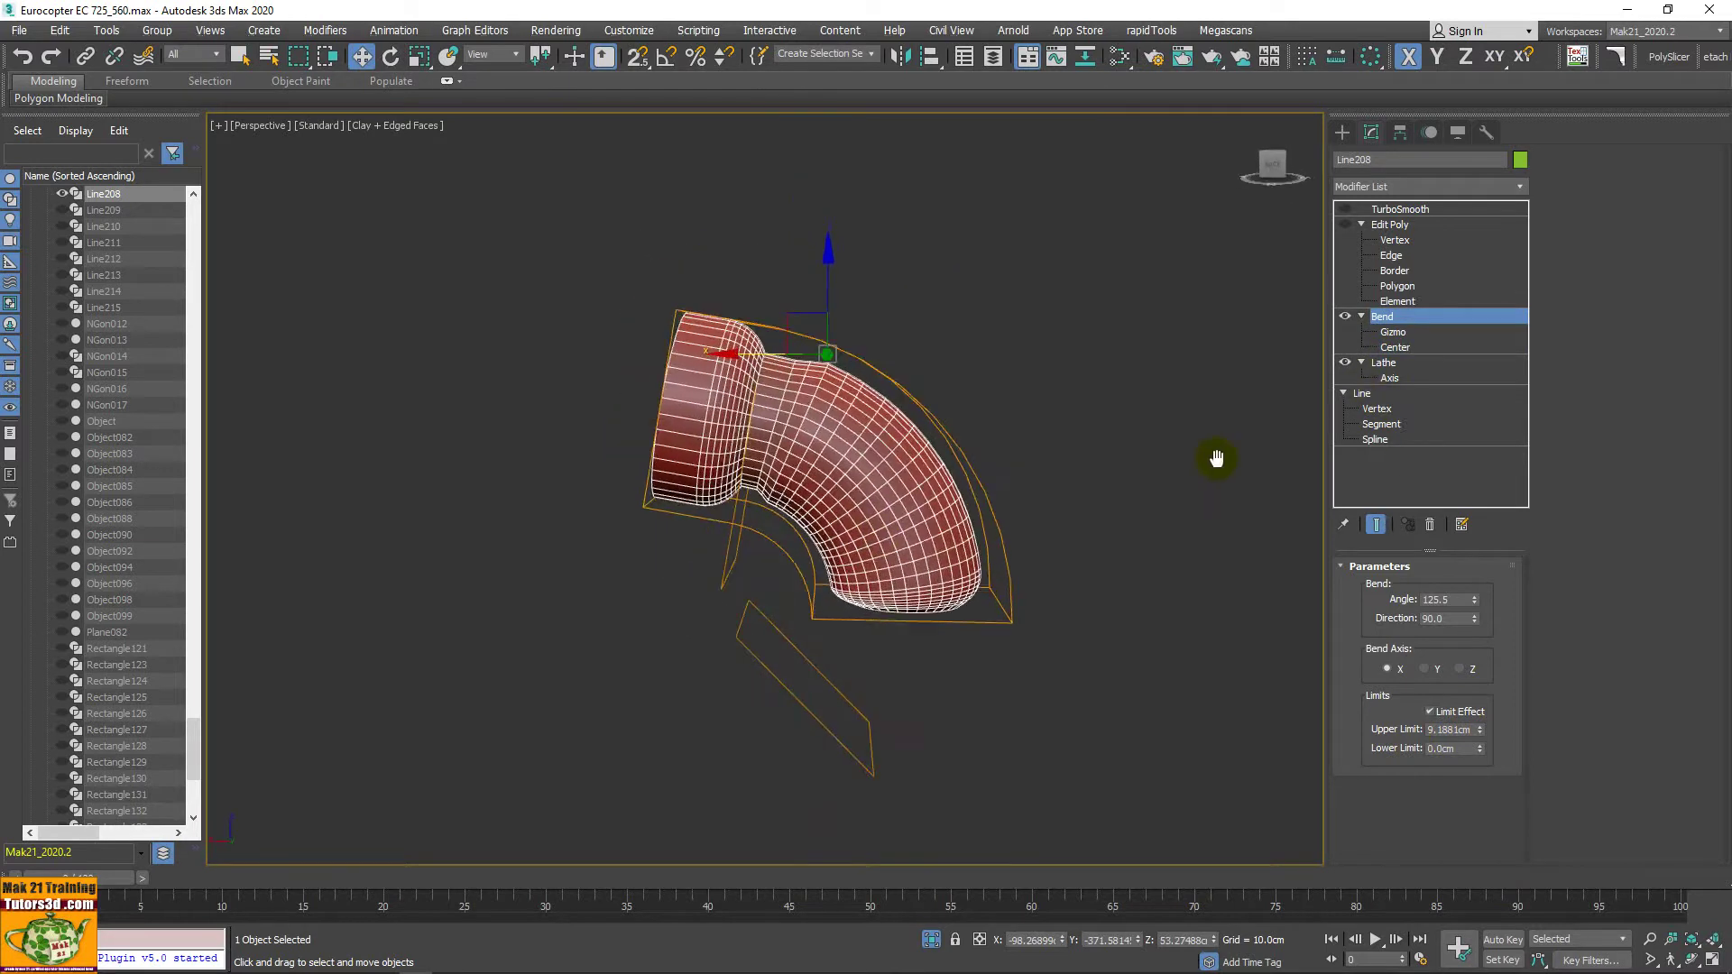
pyautogui.click(1346, 224)
pyautogui.click(1389, 224)
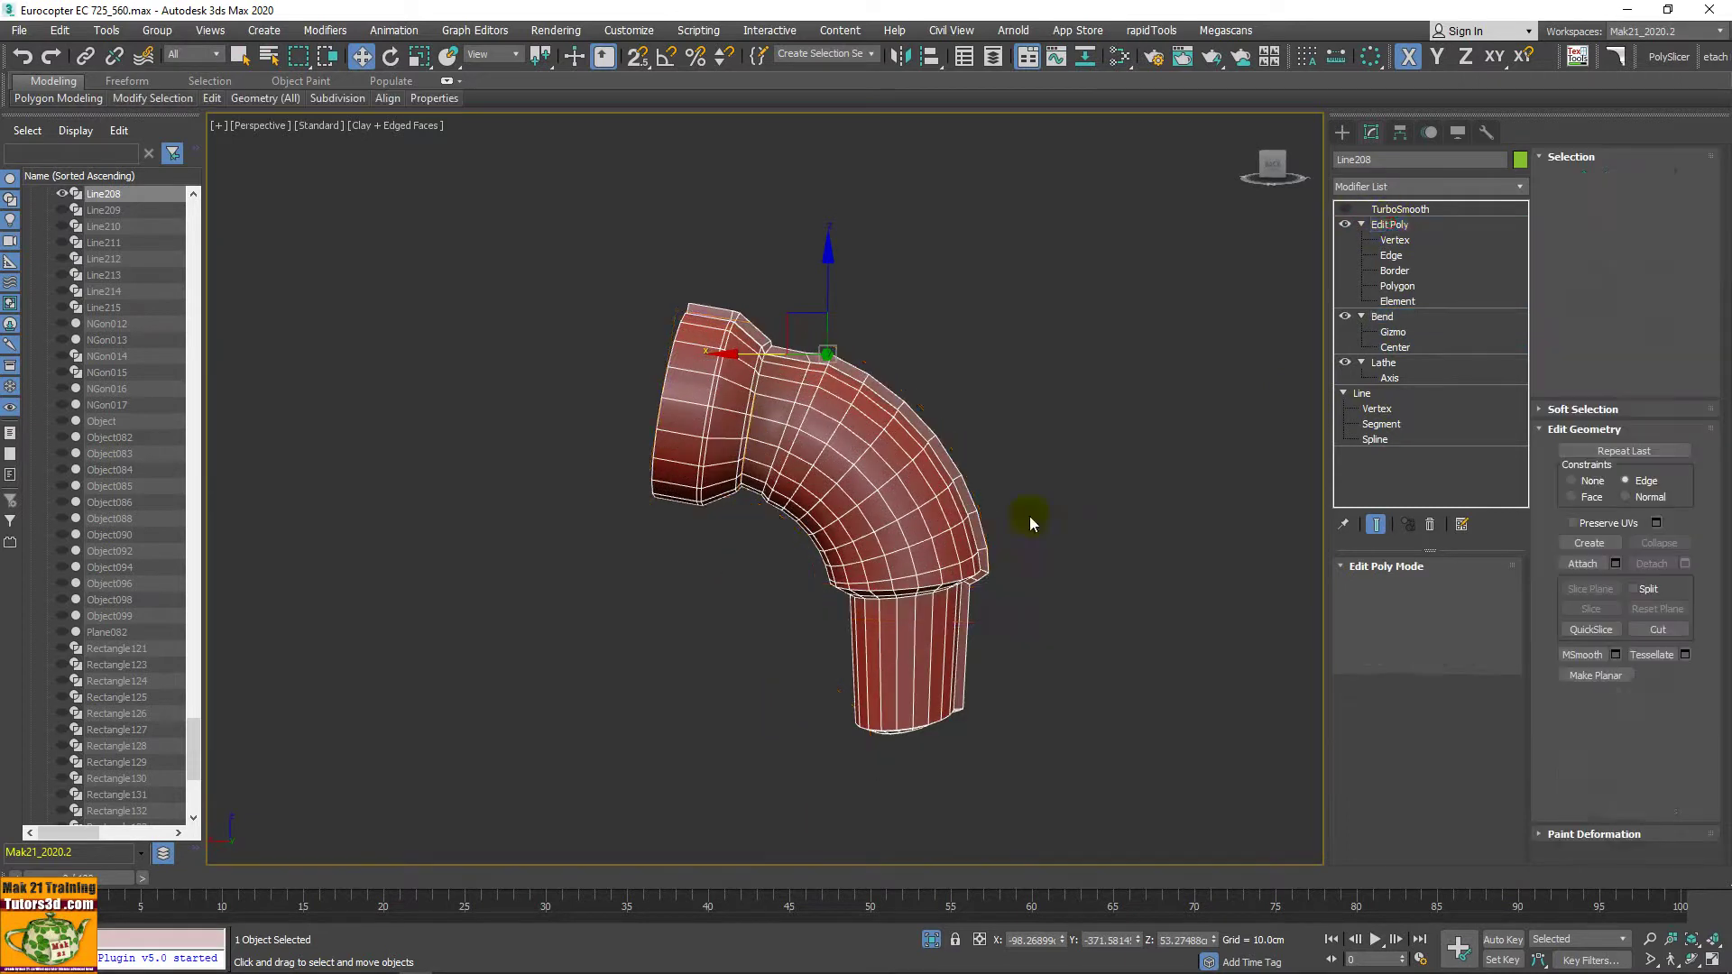
# Step: Toggle Line208's Edit Poly off and on to compare the elbow with and without edits
pyautogui.keyDown('alt'); pyautogui.moveTo(1031, 524); pyautogui.dragTo(1274, 359, button='middle'); pyautogui.keyUp('alt')
pyautogui.click(1346, 224)
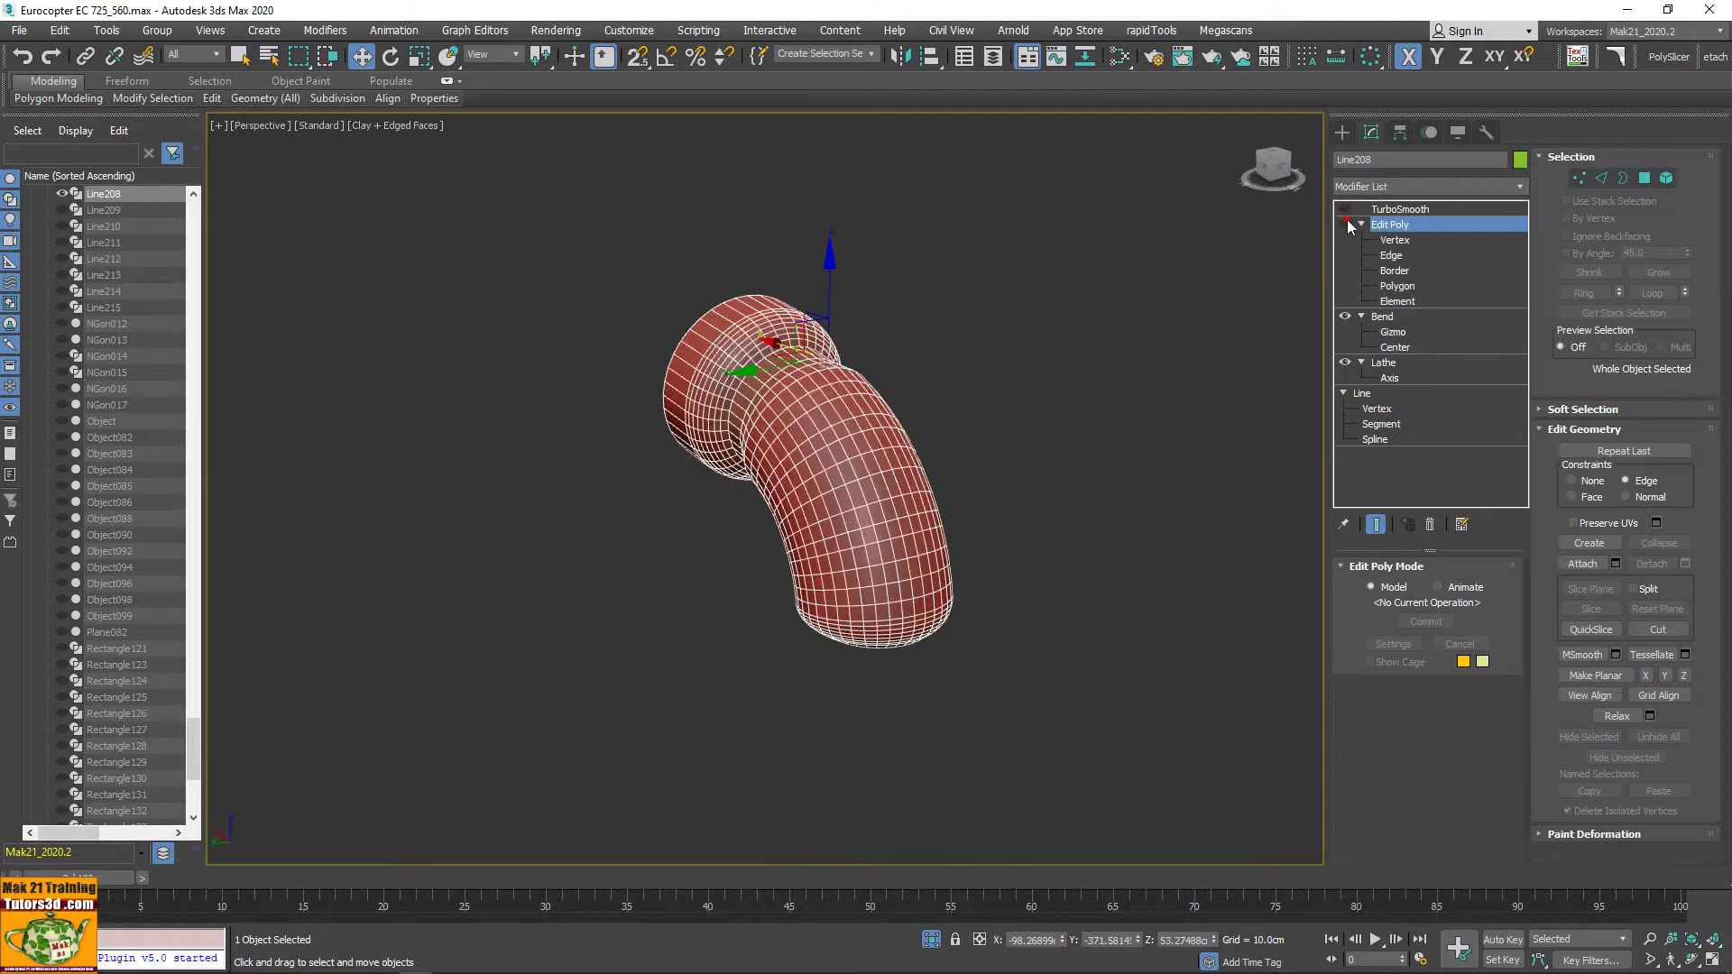
pyautogui.scroll(2, 823, 425)
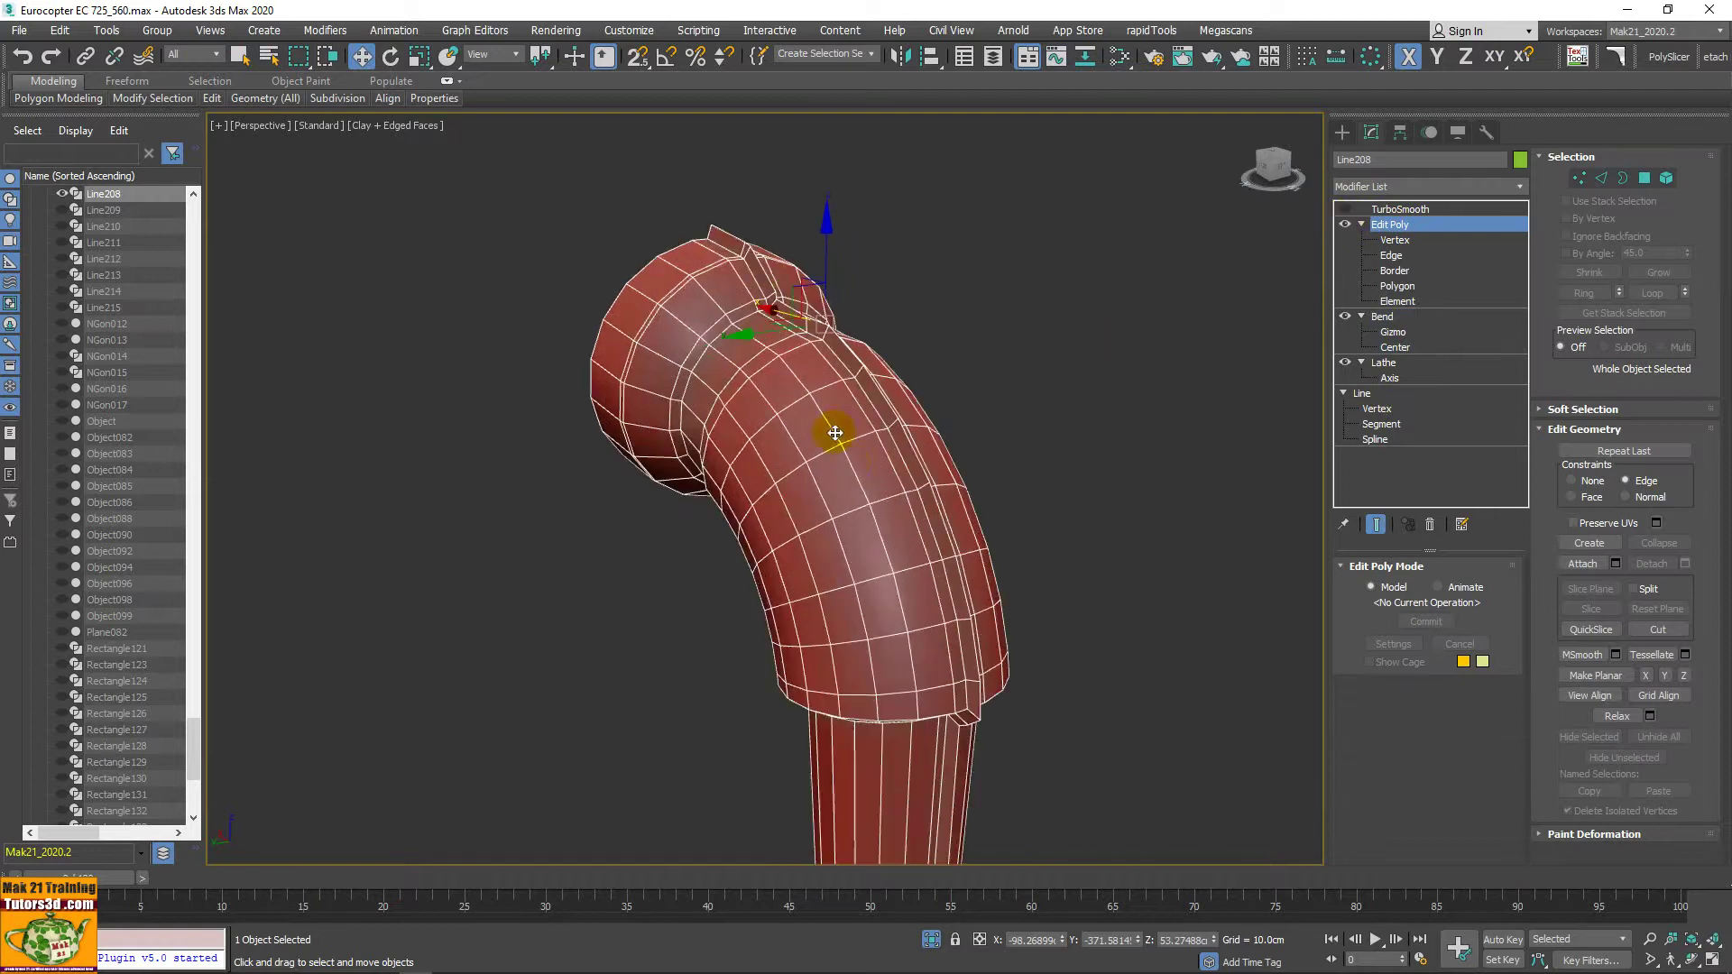
pyautogui.moveTo(912, 490); pyautogui.dragTo(928, 368, button='middle')
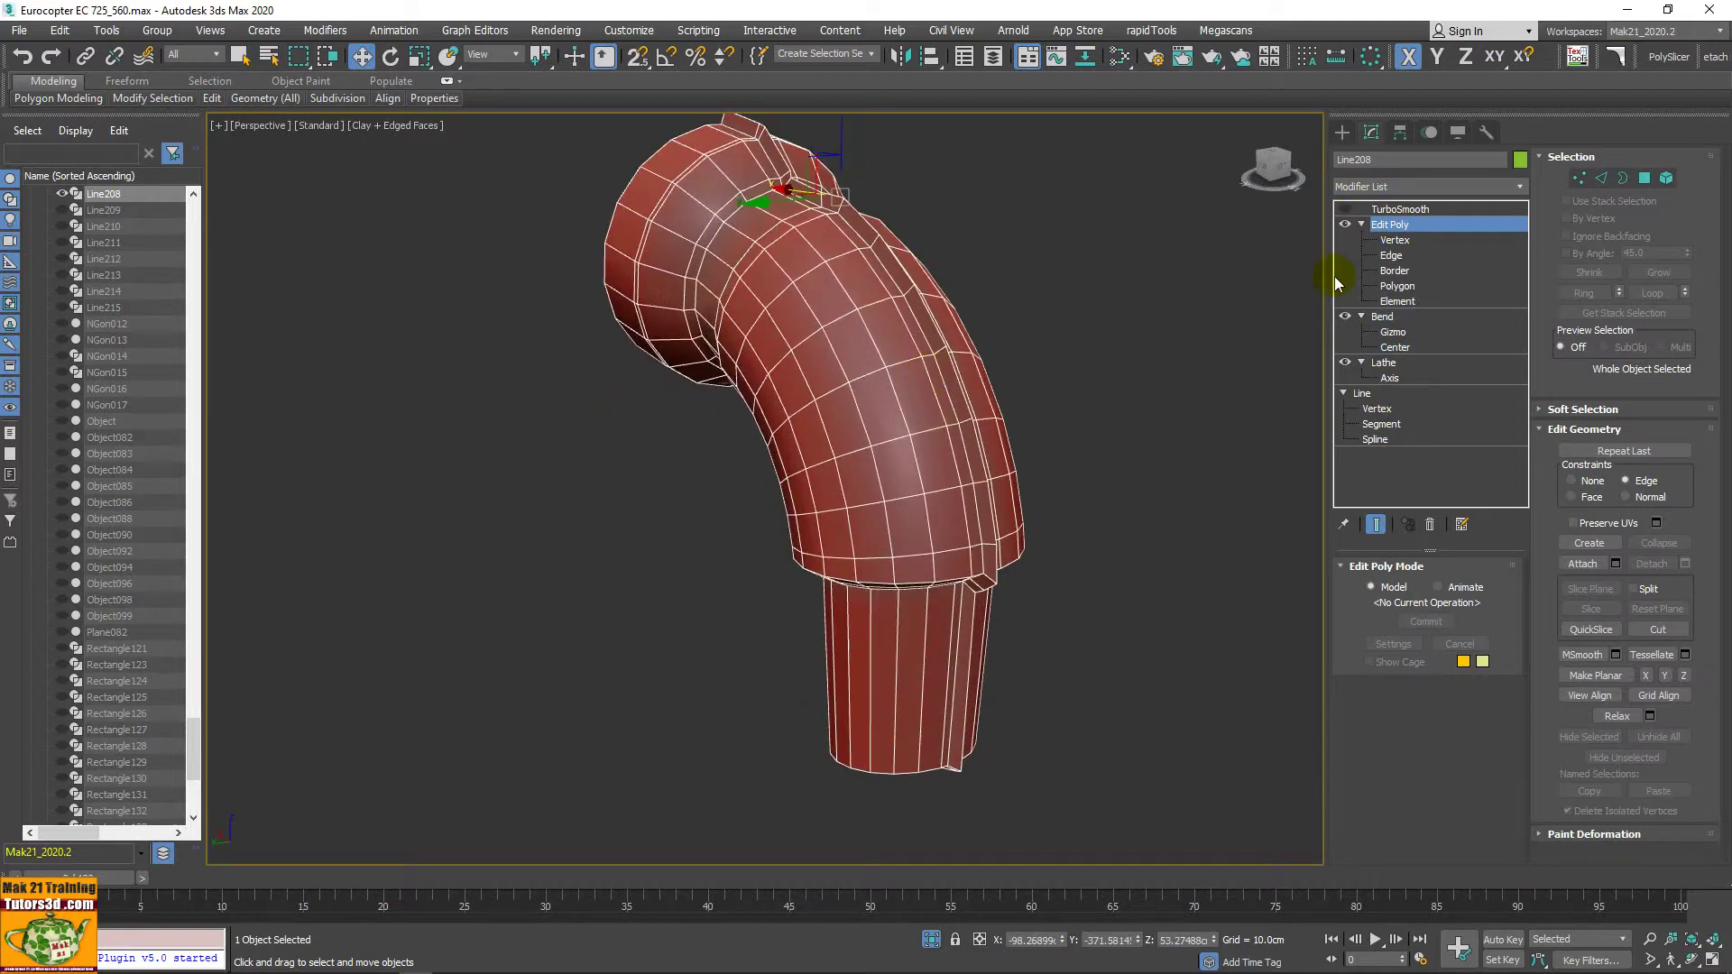
pyautogui.click(1348, 229)
pyautogui.click(1346, 224)
pyautogui.keyDown('alt'); pyautogui.moveTo(900, 460); pyautogui.dragTo(992, 506, button='middle'); pyautogui.keyUp('alt')
# Step: Switch to Edge level and double-click a loop across the bend, selecting 23 edges
pyautogui.press('1')
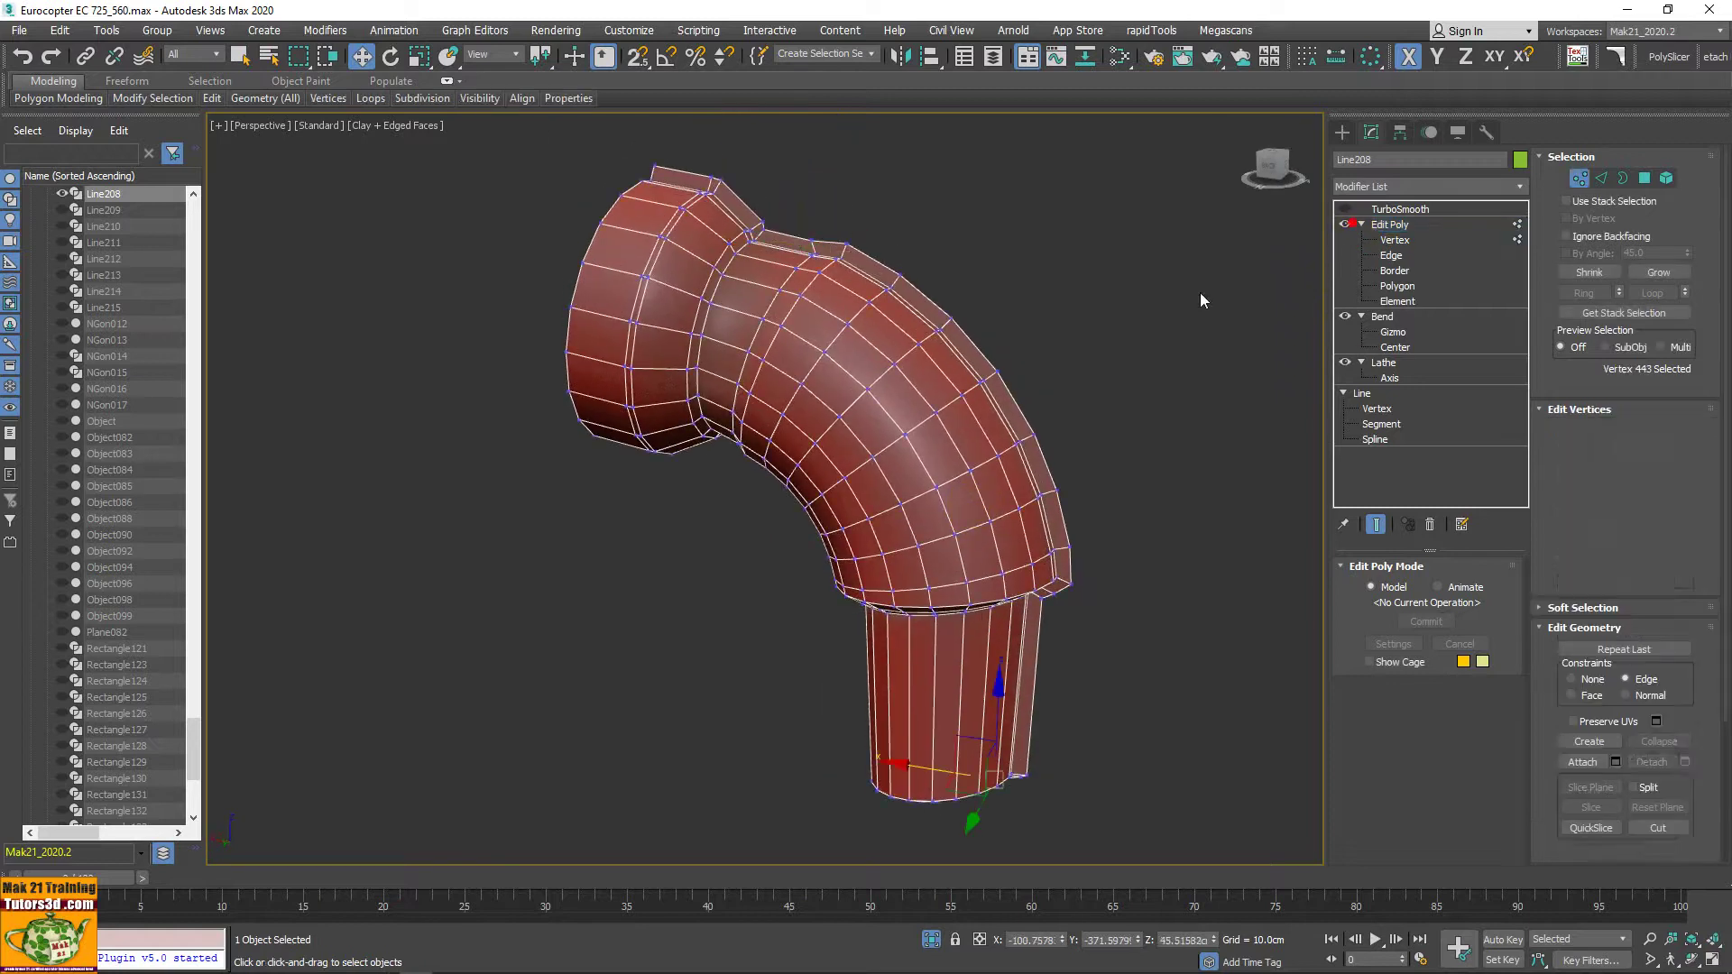
pyautogui.click(1364, 223)
pyautogui.click(1361, 224)
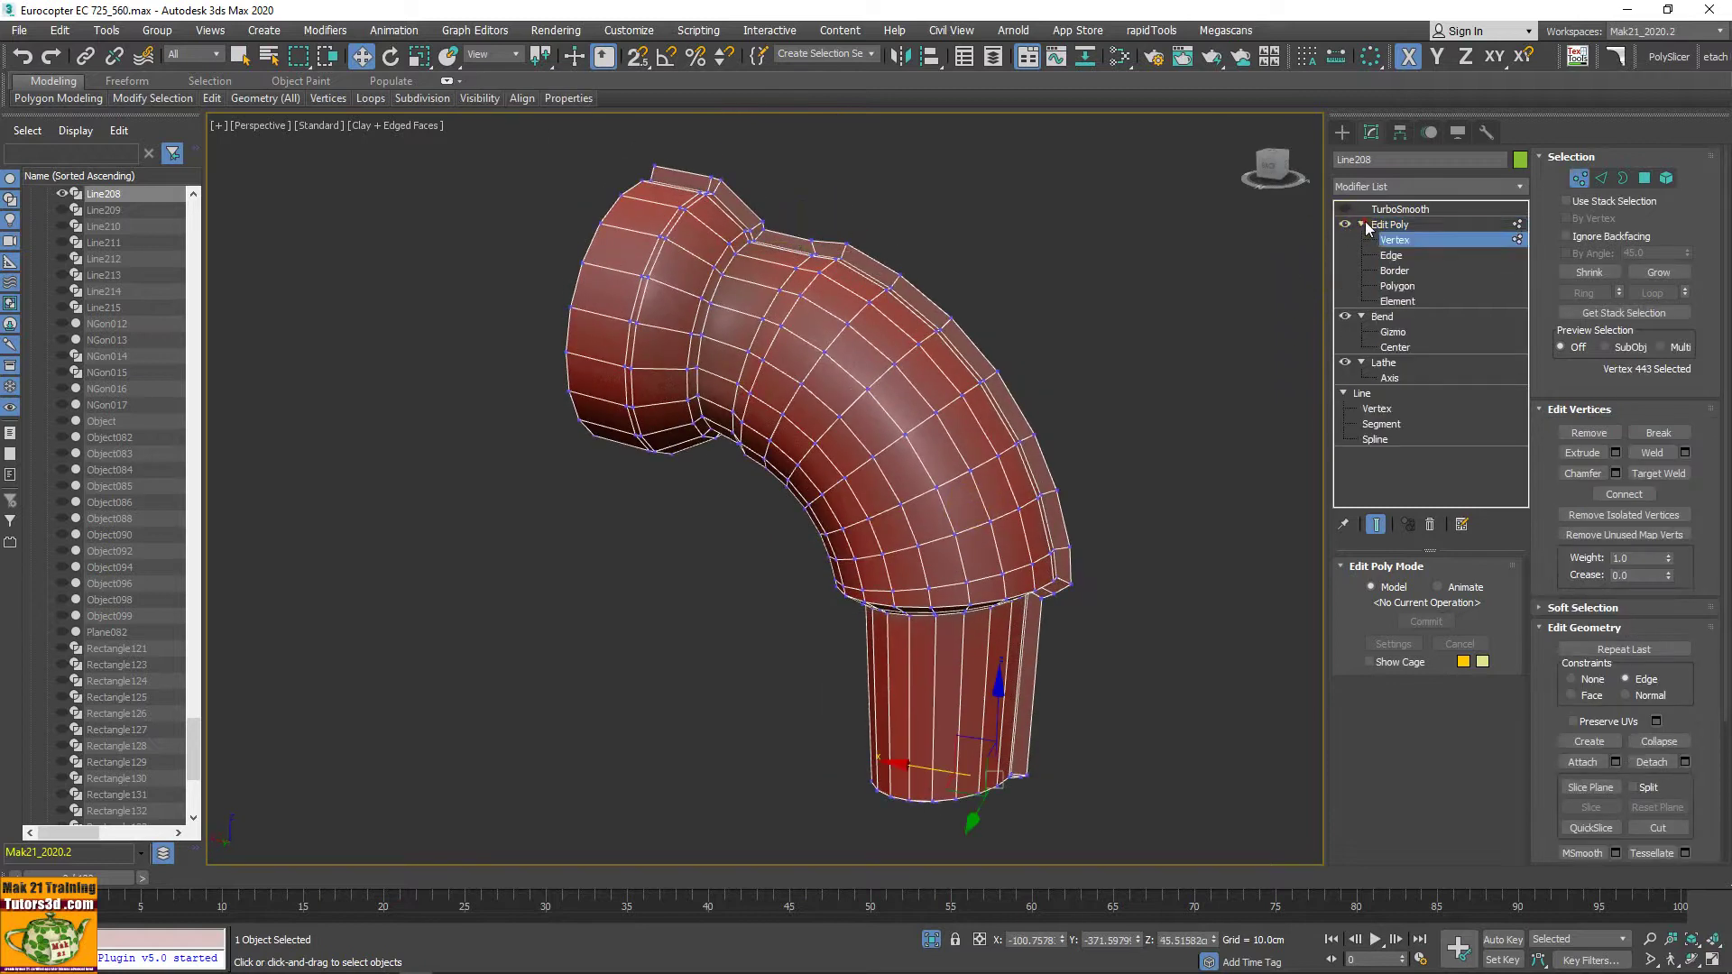
pyautogui.click(1344, 225)
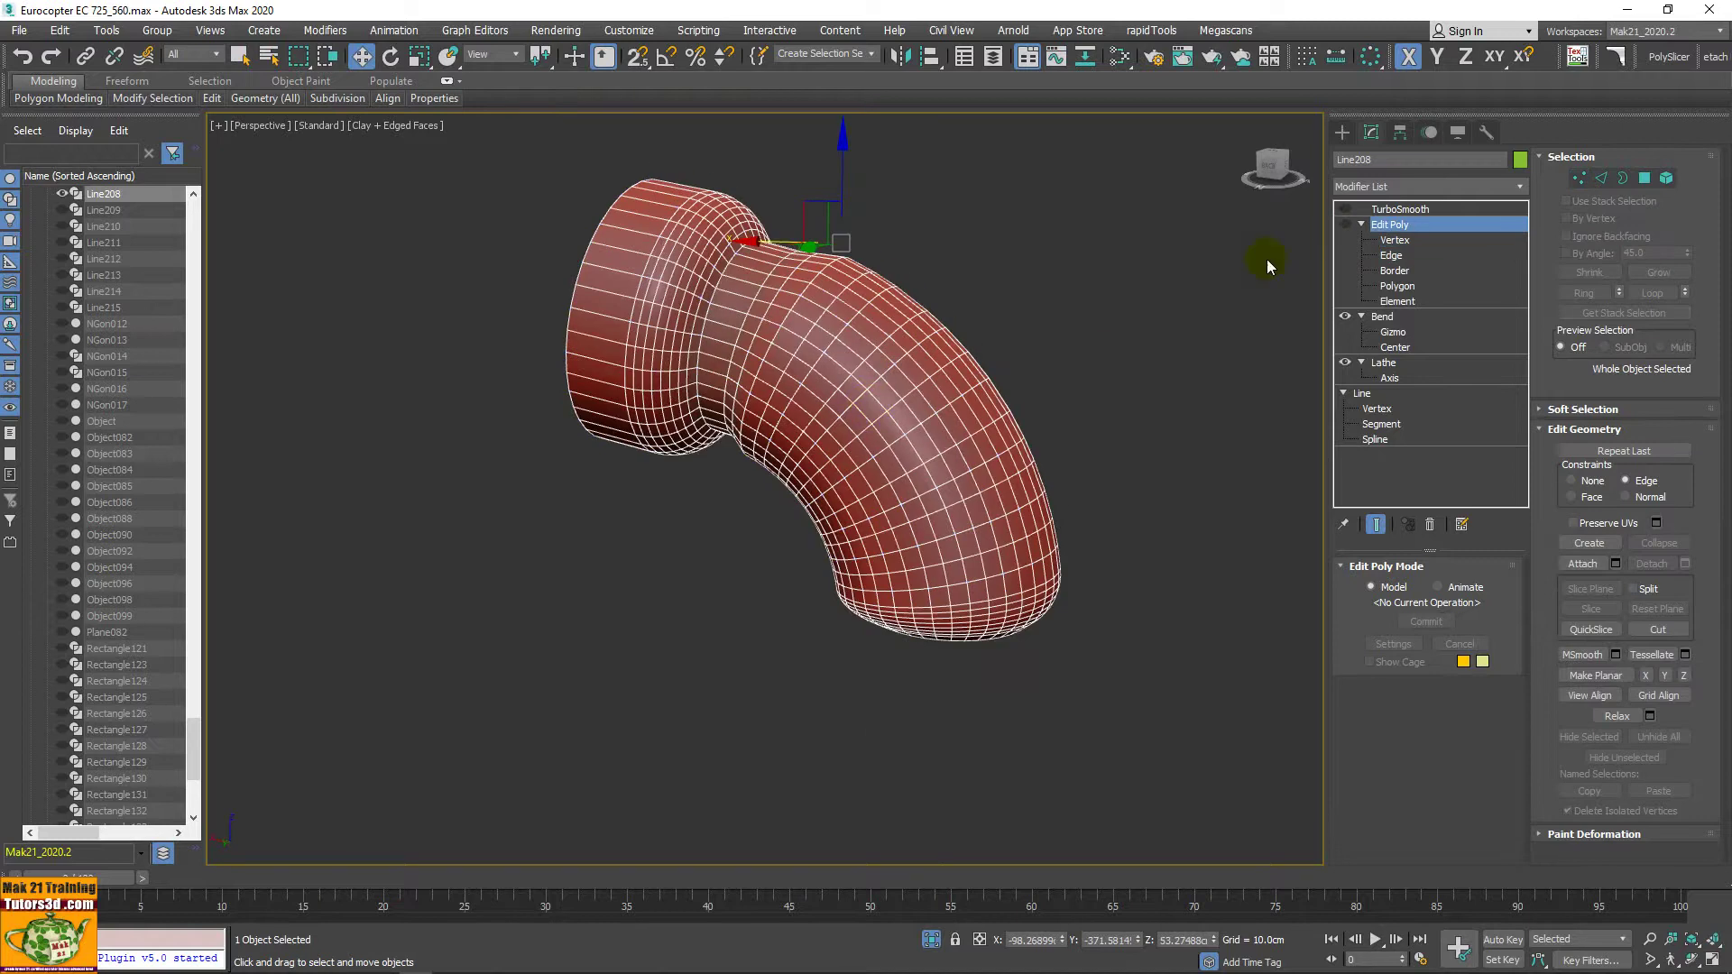
pyautogui.click(1350, 224)
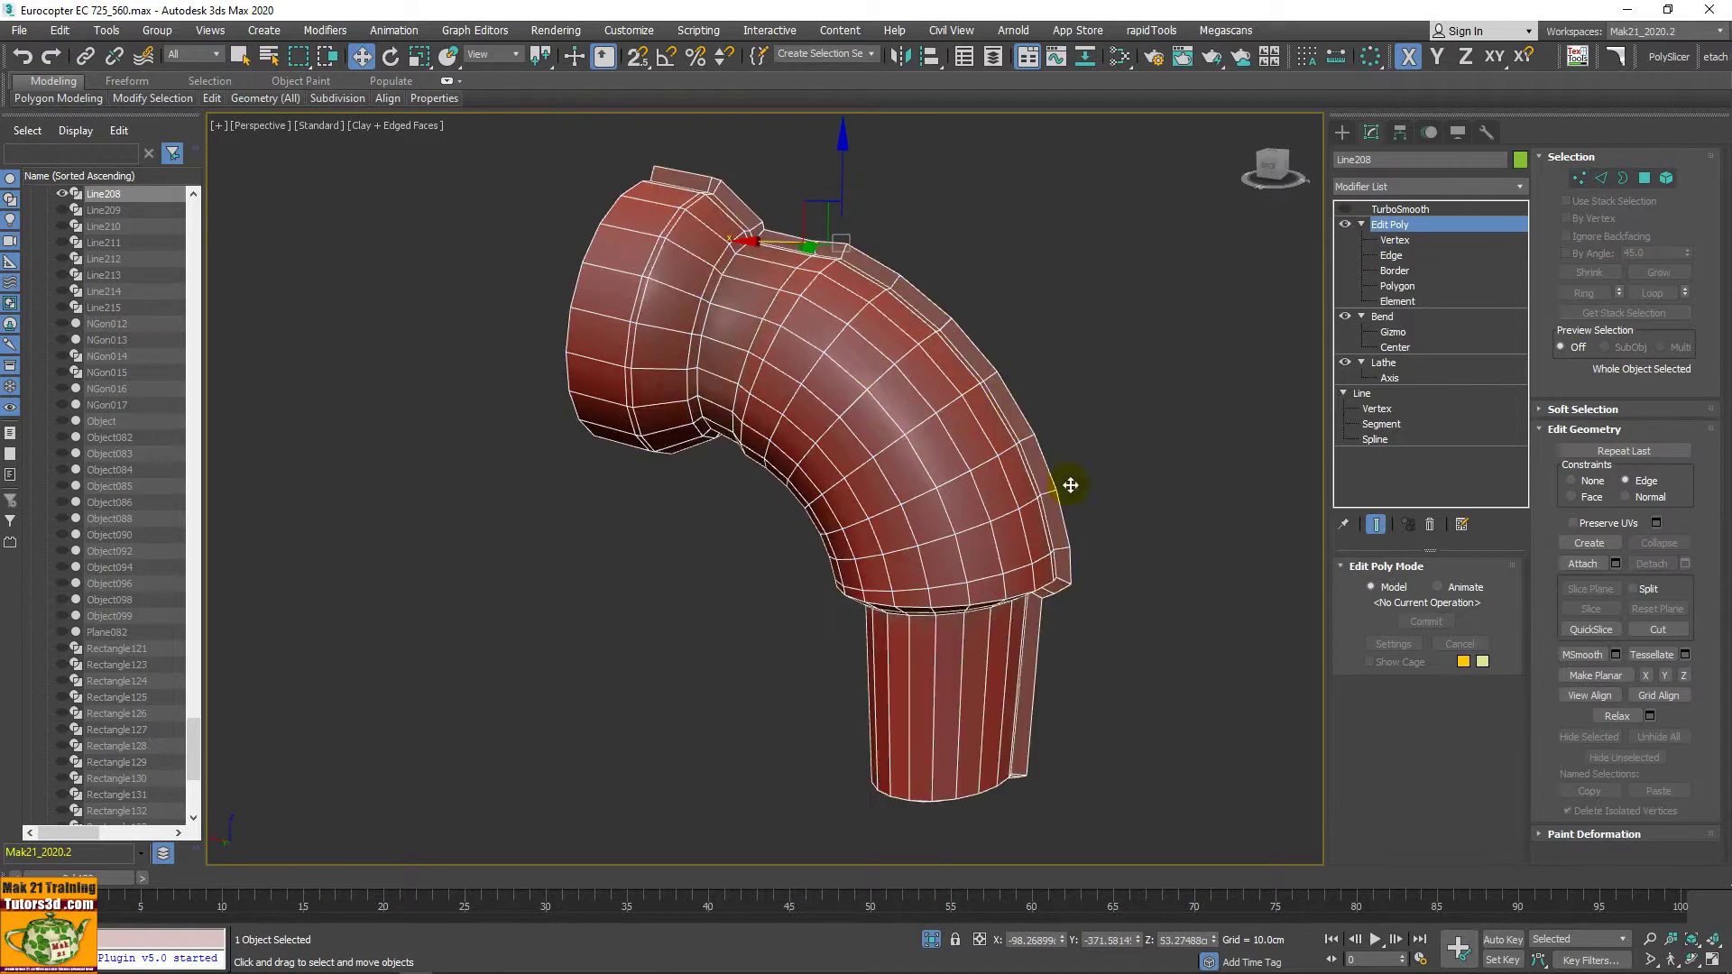
pyautogui.click(1601, 178)
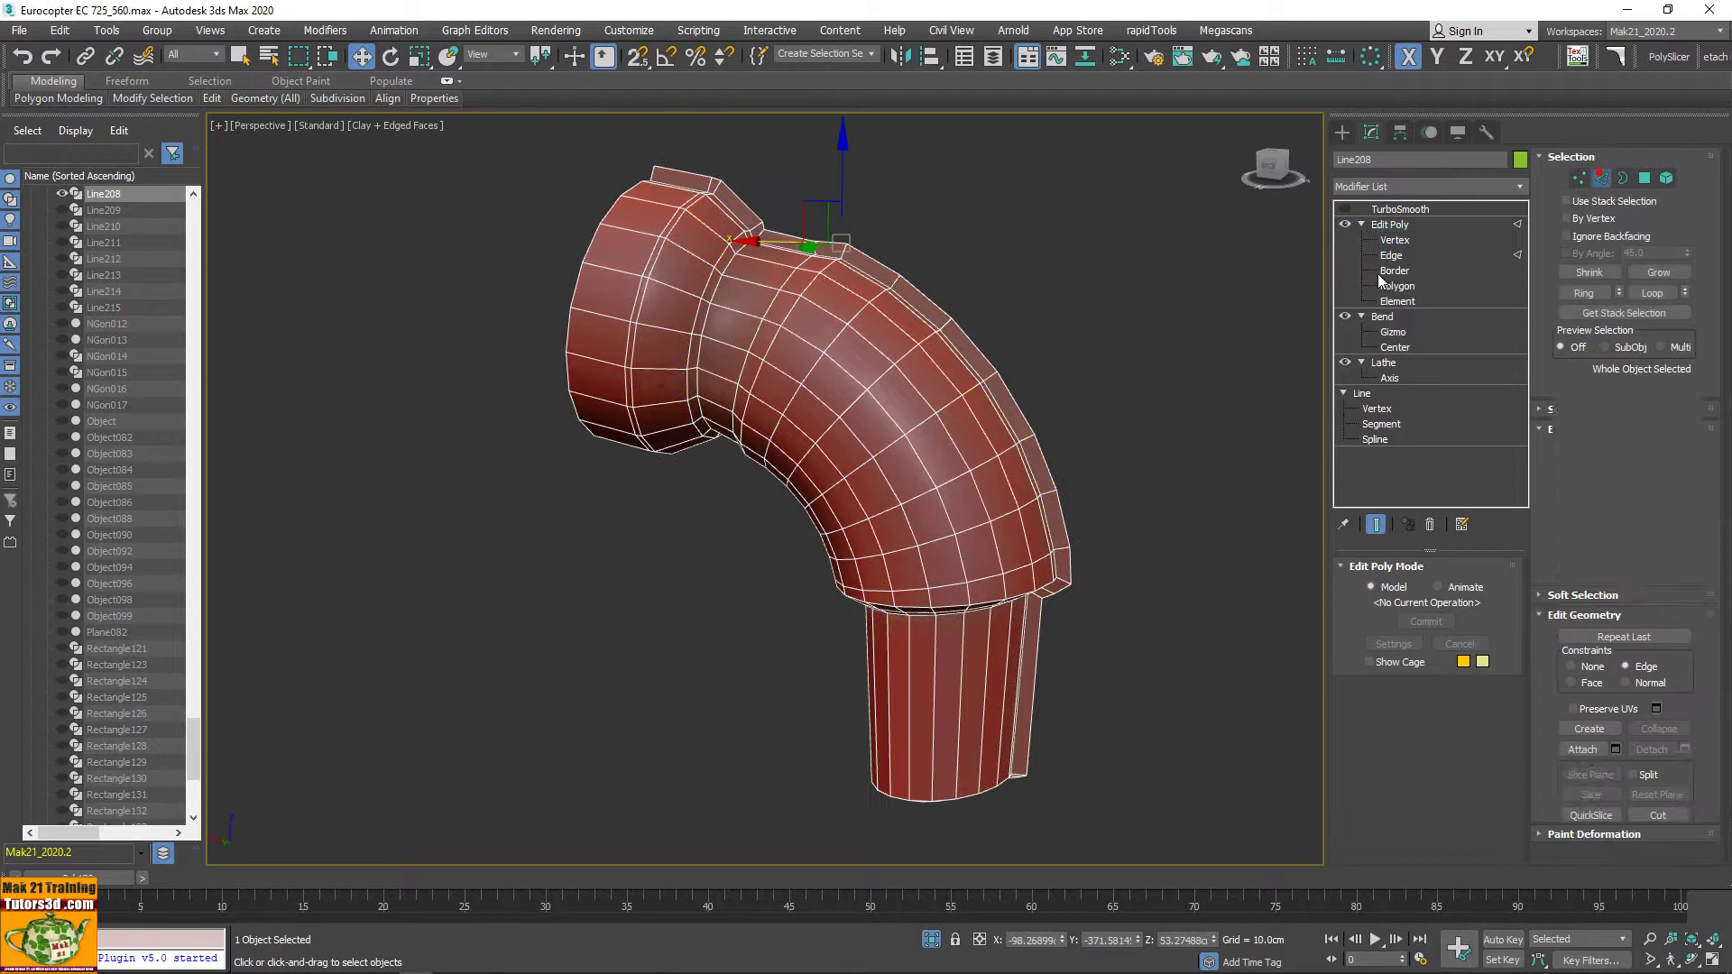
pyautogui.doubleClick(882, 445)
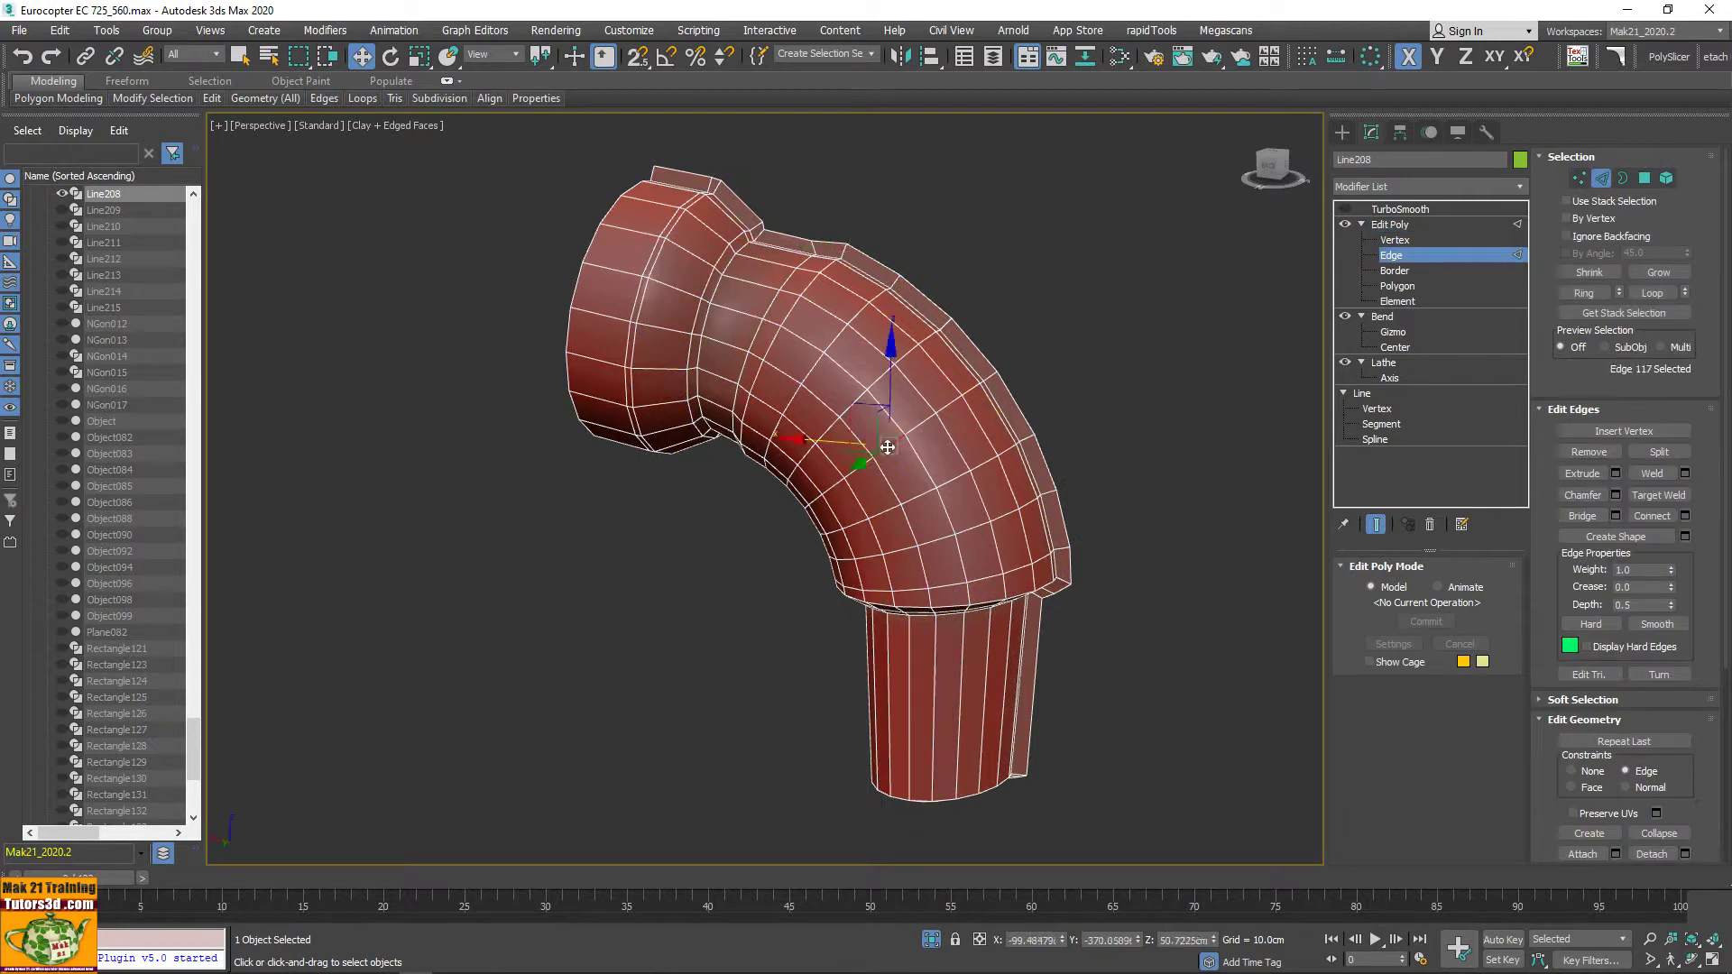
# Step: Select a single bend edge and extend it to a 23-edge Ring
pyautogui.click(895, 495)
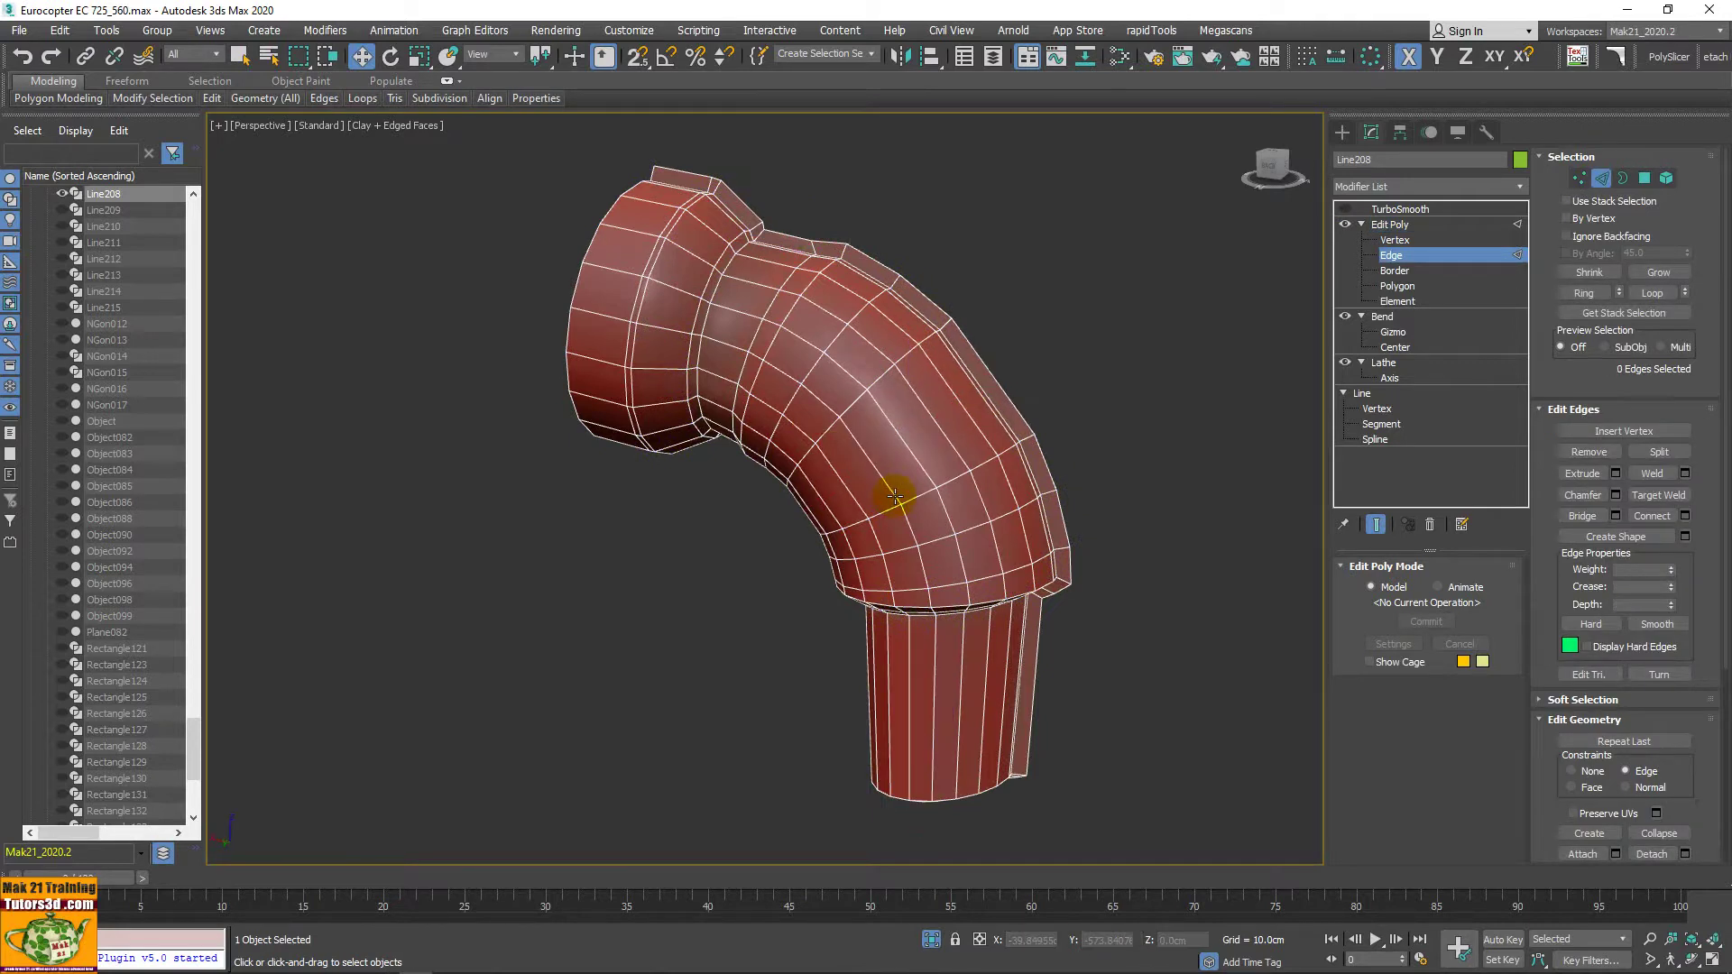
pyautogui.click(920, 453)
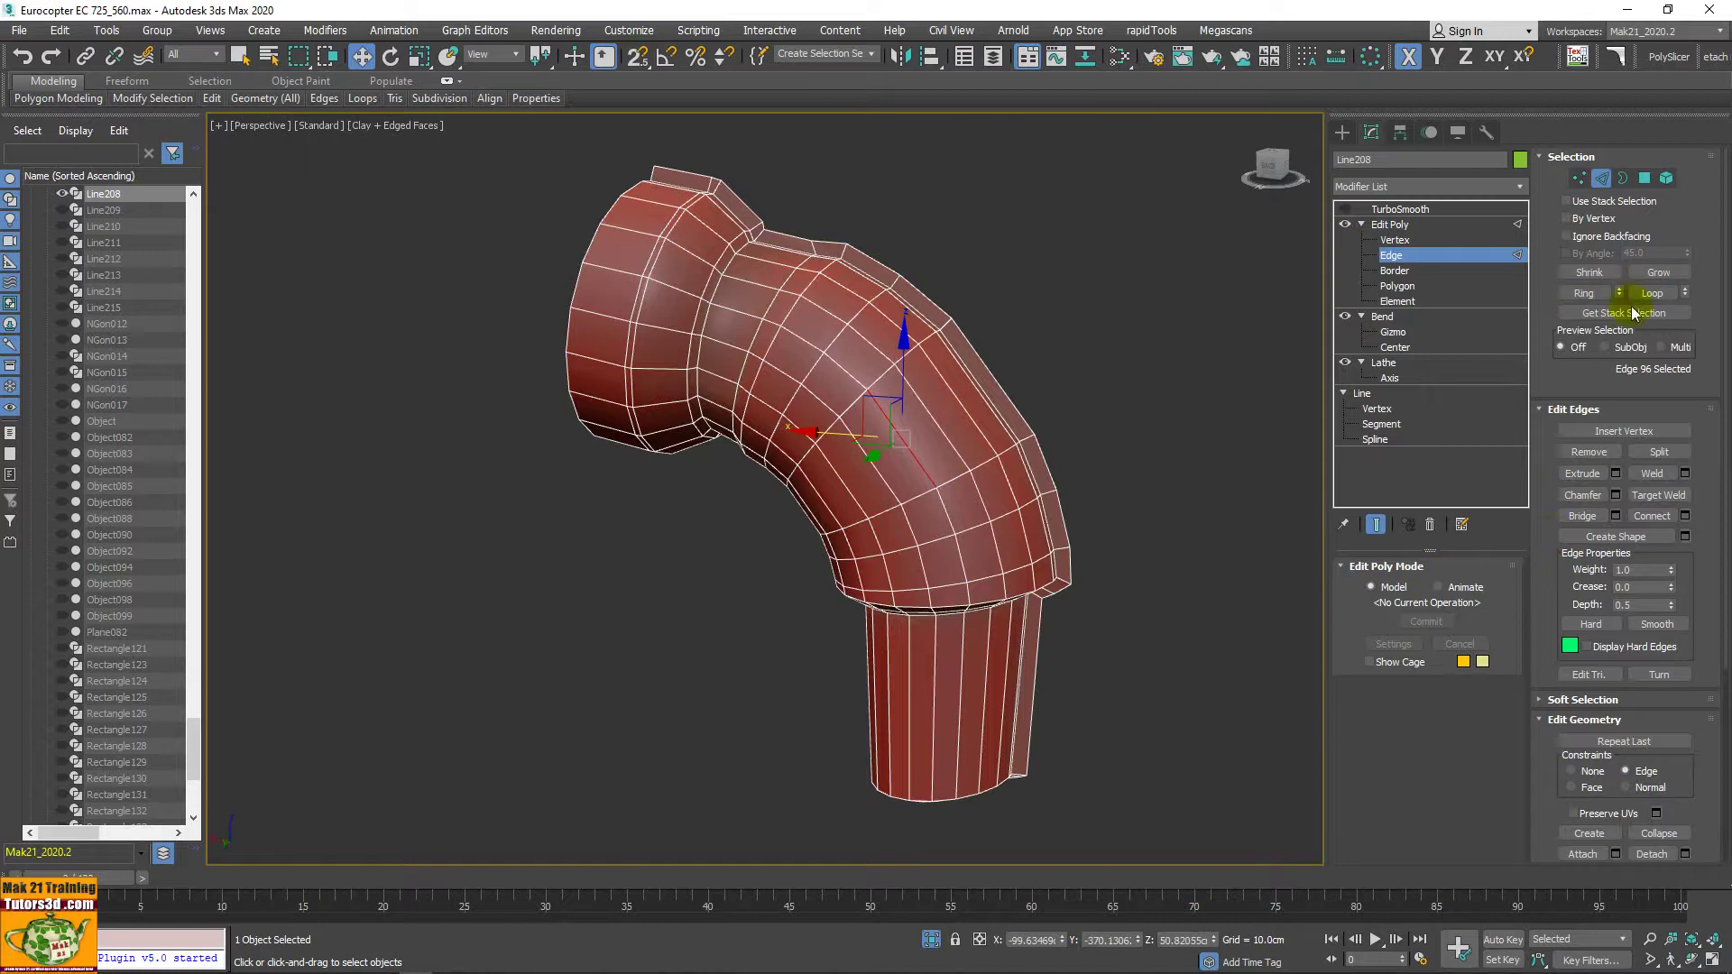
pyautogui.click(1597, 296)
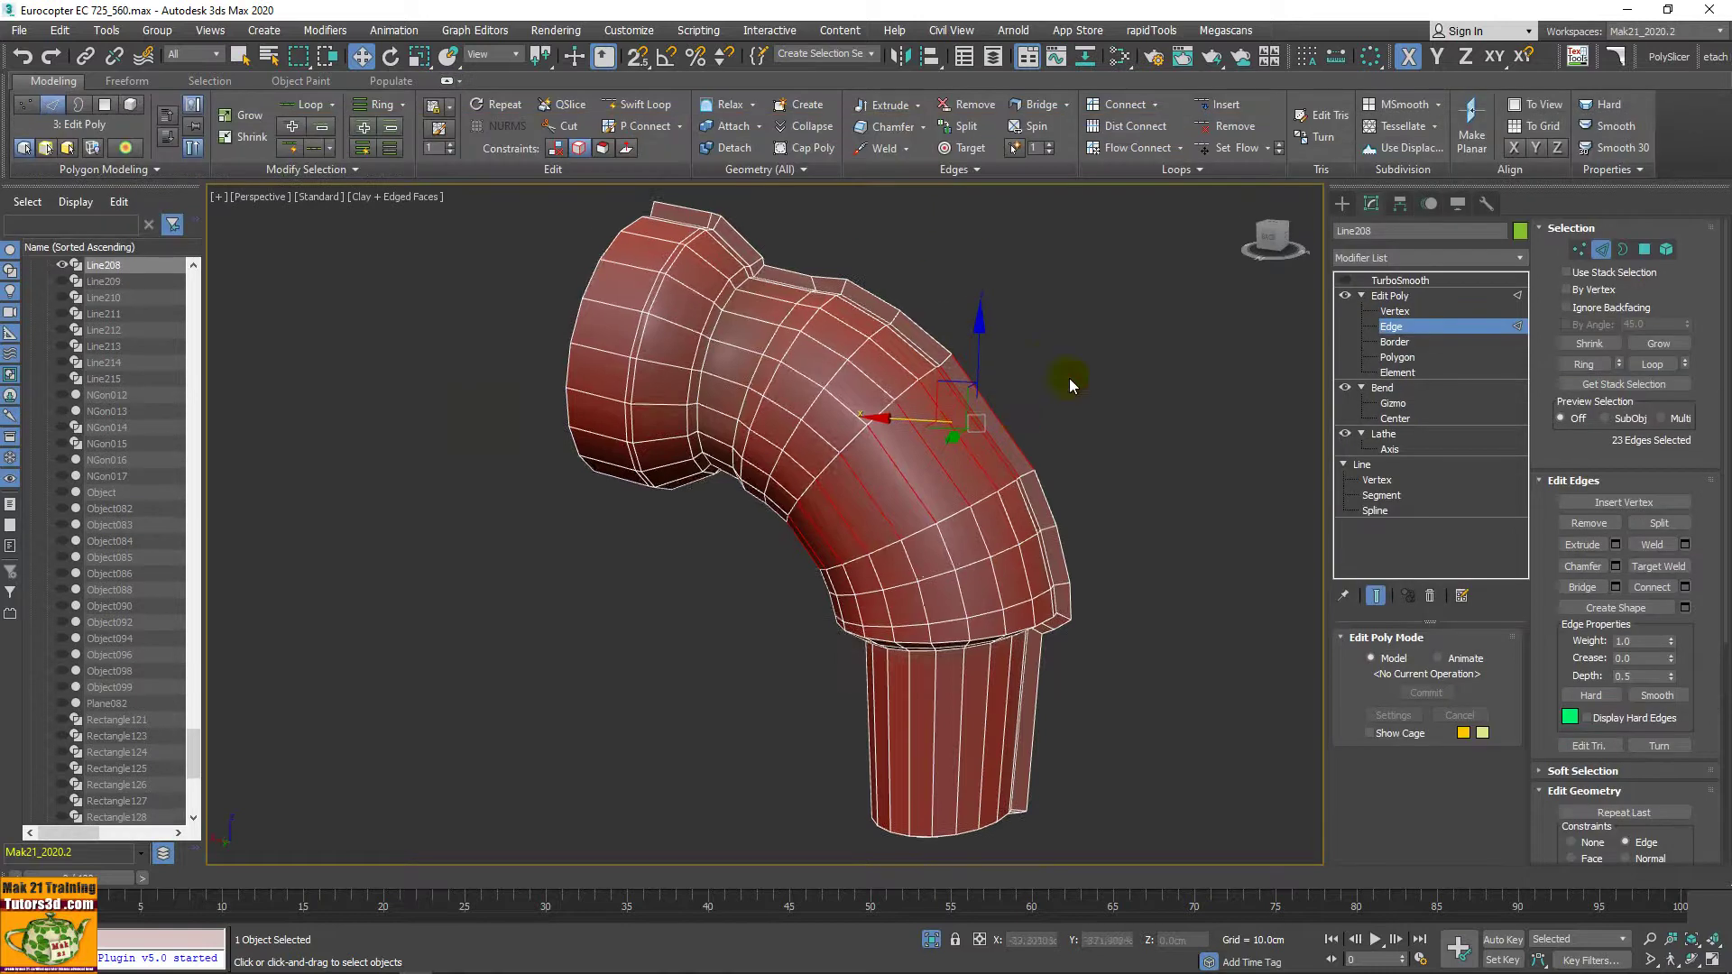
pyautogui.scroll(4, 1067, 425)
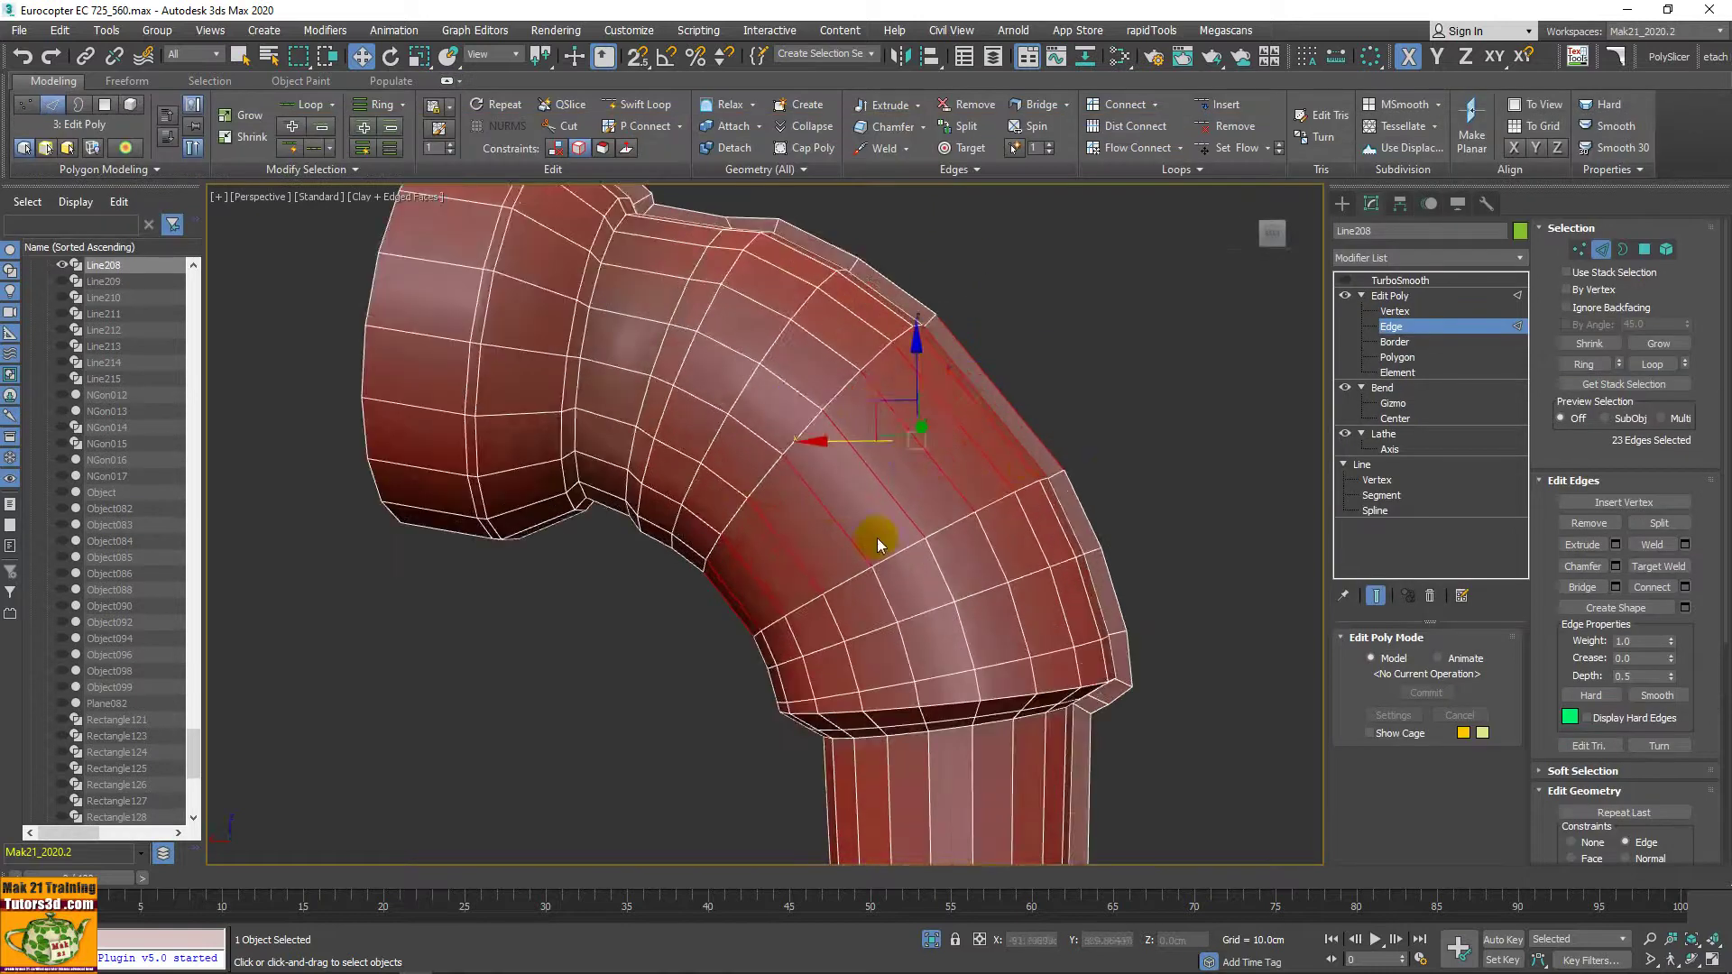
pyautogui.keyDown('alt'); pyautogui.moveTo(877, 537); pyautogui.dragTo(951, 518, button='middle'); pyautogui.keyUp('alt')
# Step: Try Flow Connect on the ring and inspect the bend up close
pyautogui.click(1136, 149)
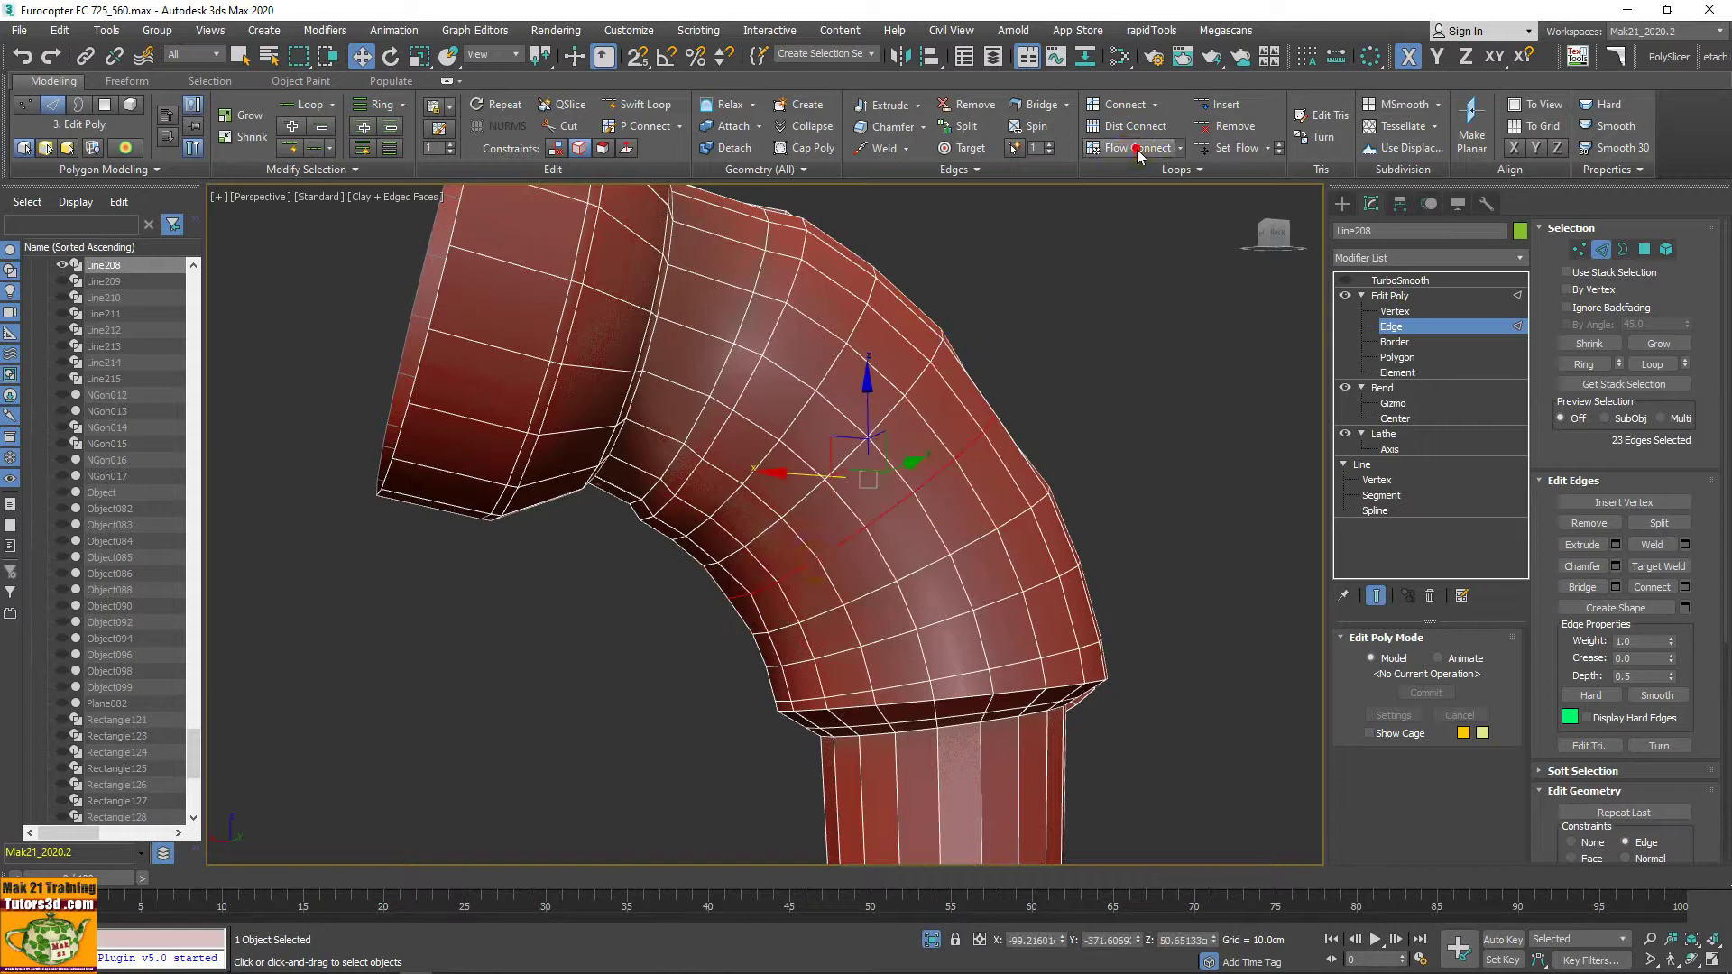
pyautogui.keyDown('alt'); pyautogui.moveTo(984, 477); pyautogui.dragTo(800, 504, button='middle'); pyautogui.keyUp('alt')
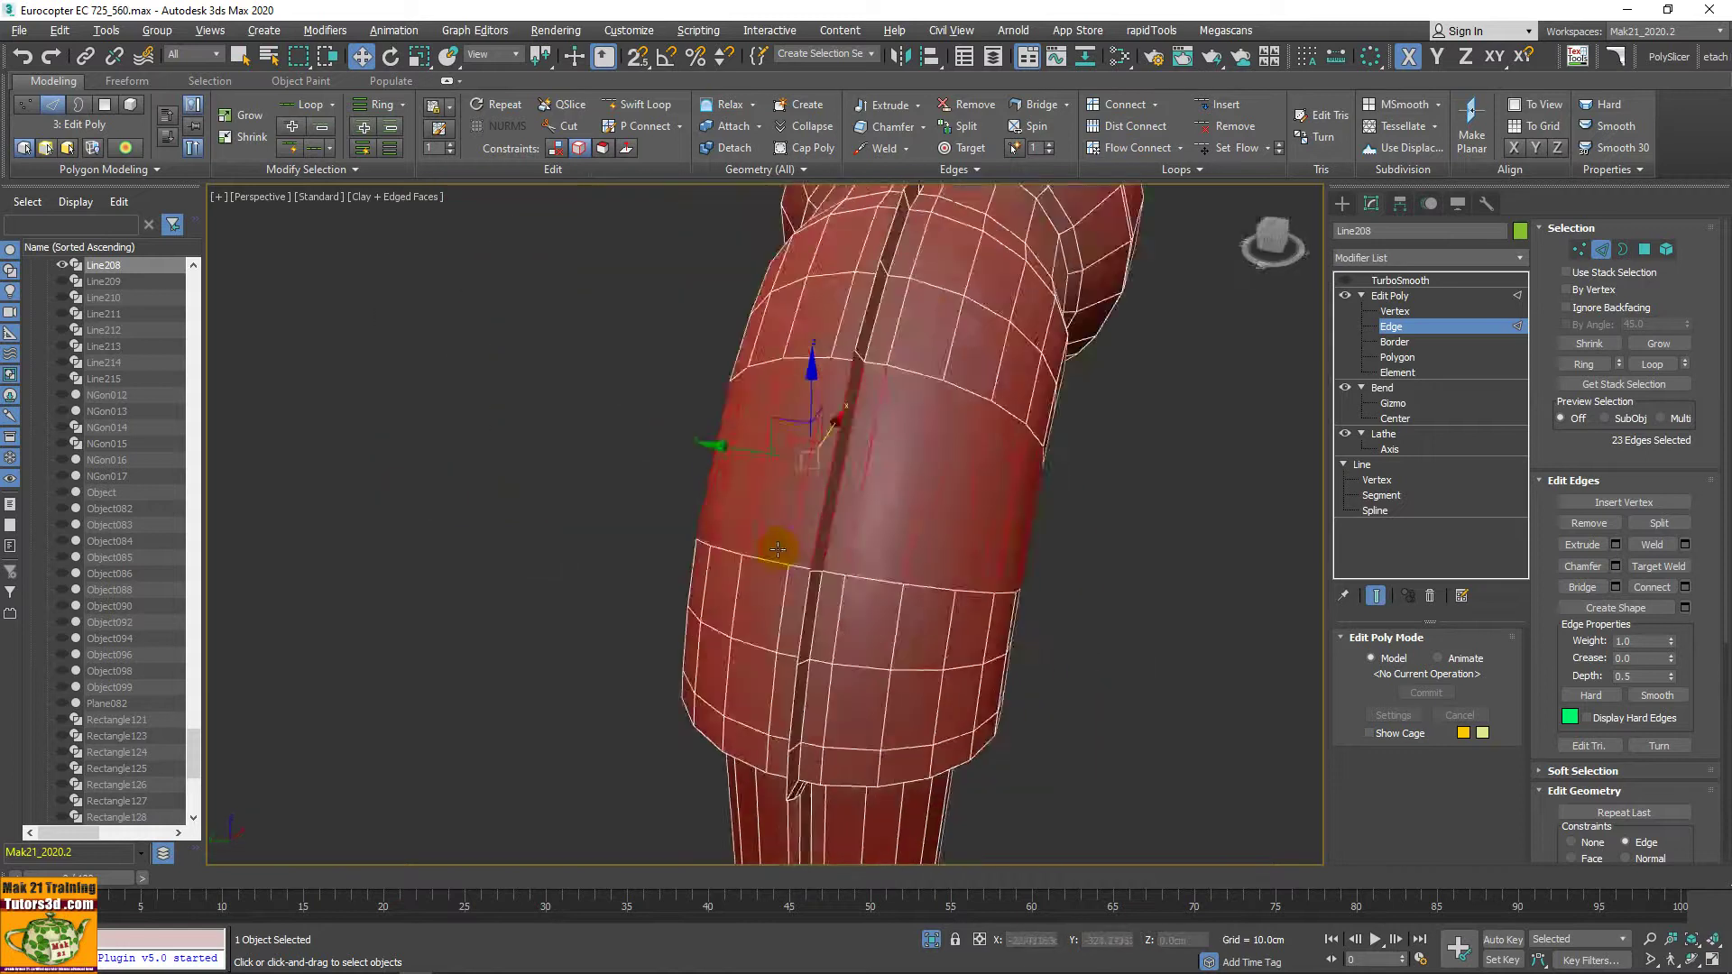
pyautogui.keyDown('alt'); pyautogui.moveTo(800, 503); pyautogui.dragTo(804, 495, button='middle'); pyautogui.keyUp('alt')
pyautogui.scroll(2, 837, 485)
pyautogui.scroll(-3, 1000, 451)
pyautogui.keyDown('alt'); pyautogui.moveTo(1000, 451); pyautogui.dragTo(966, 529, button='middle'); pyautogui.keyUp('alt')
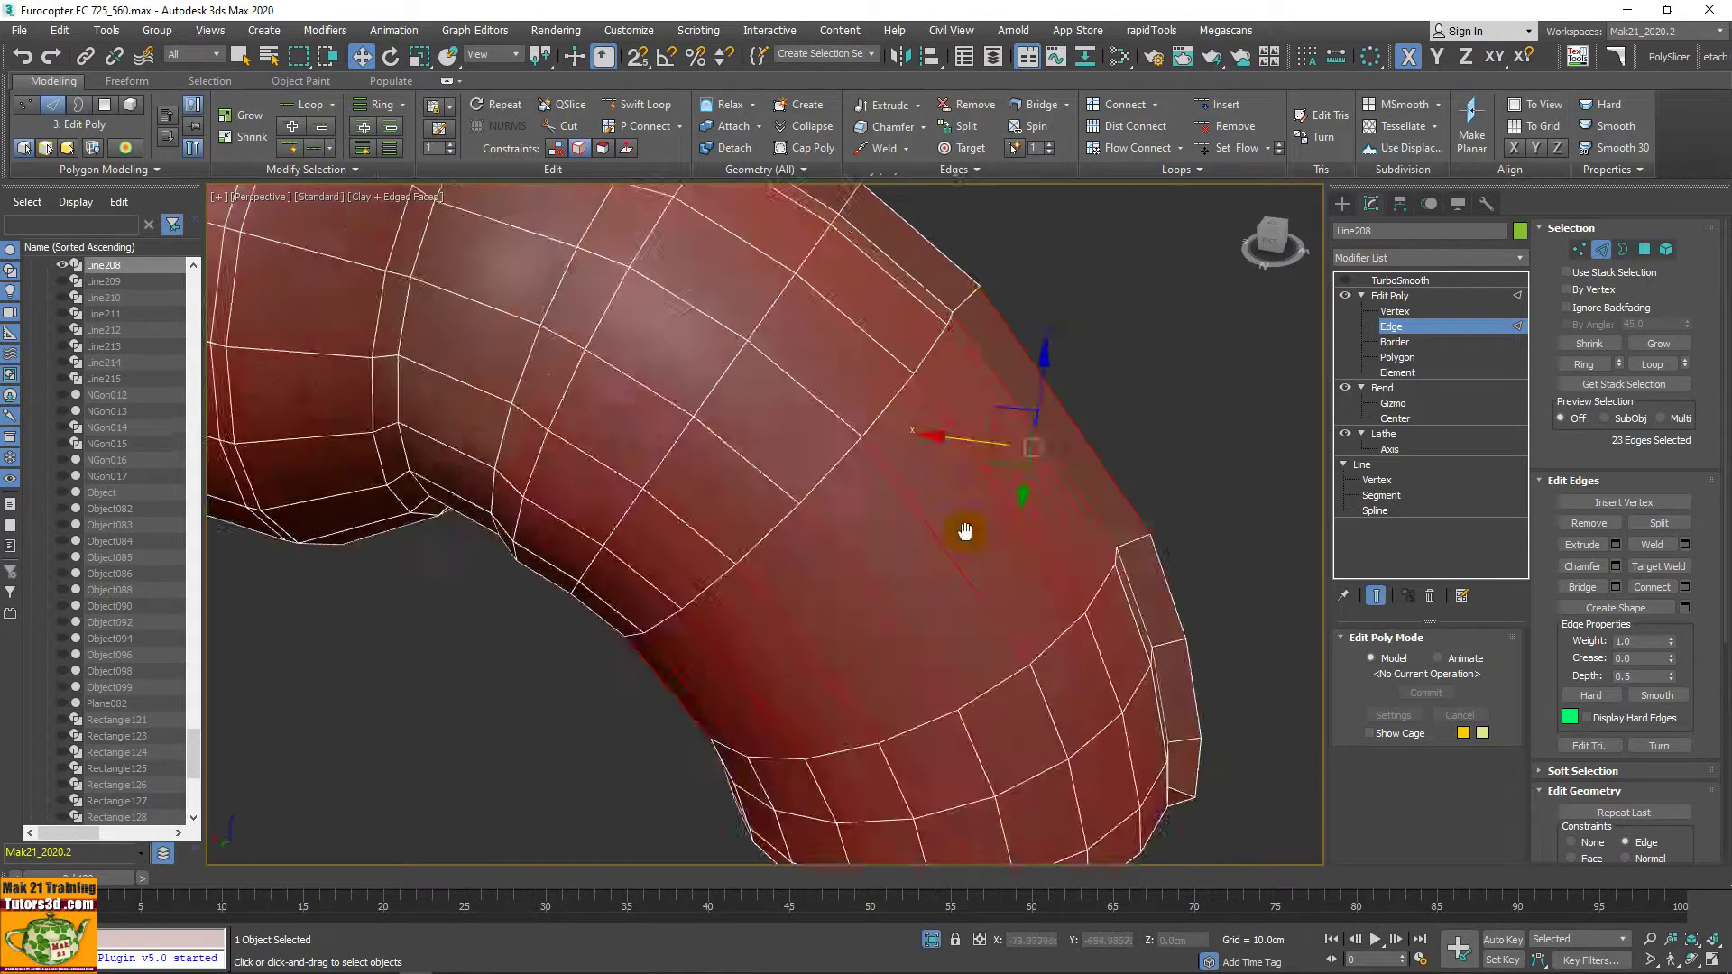
pyautogui.scroll(4, 912, 379)
pyautogui.scroll(3, 907, 348)
pyautogui.scroll(-1, 907, 347)
pyautogui.scroll(-4, 917, 340)
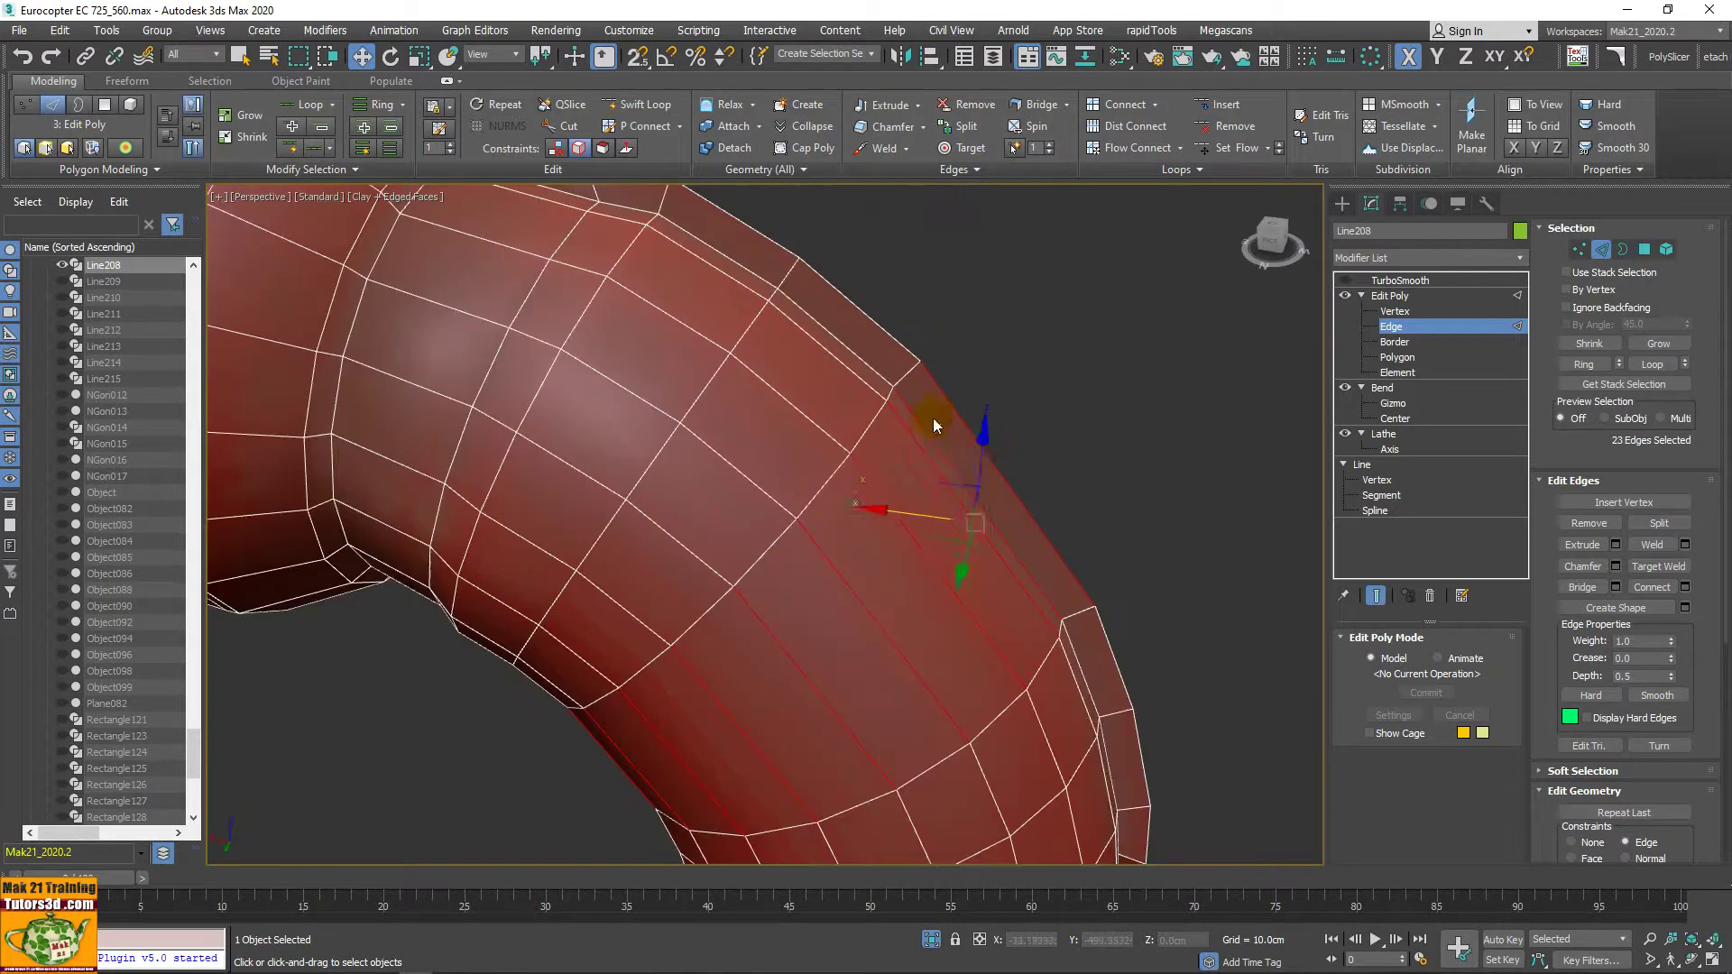
# Step: Connect the 23 selected bend edges with a one-segment loop via the quad-menu Connect
pyautogui.rightClick(1149, 386)
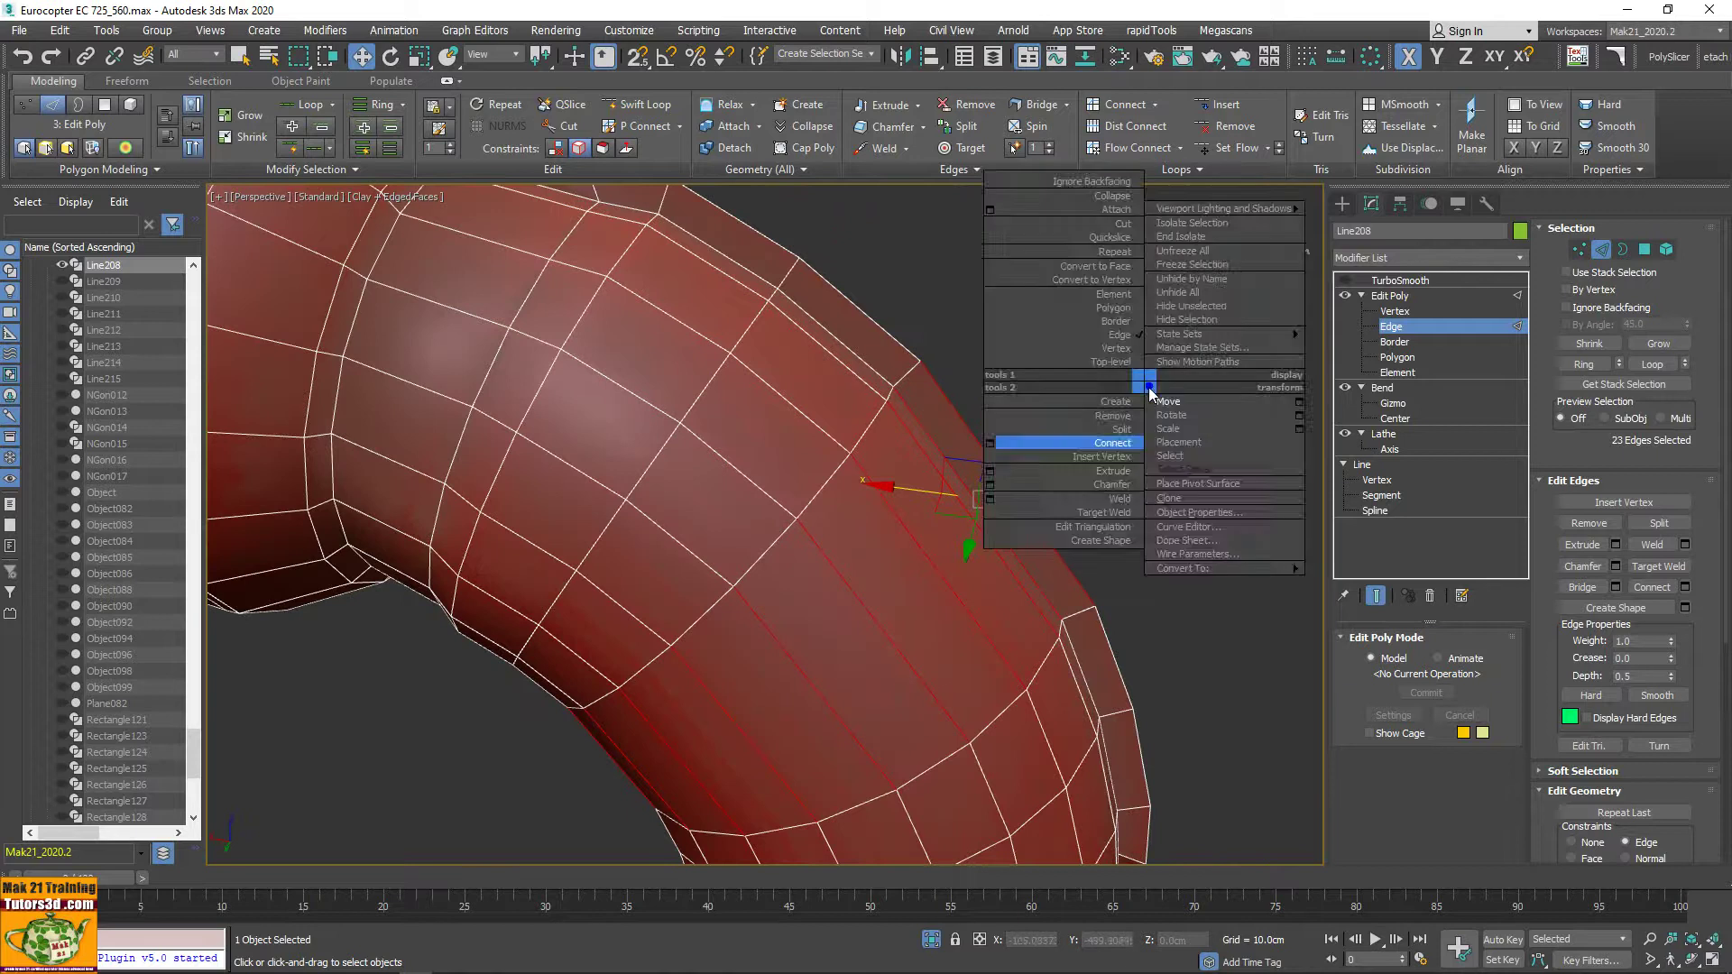
pyautogui.click(988, 445)
pyautogui.click(1063, 572)
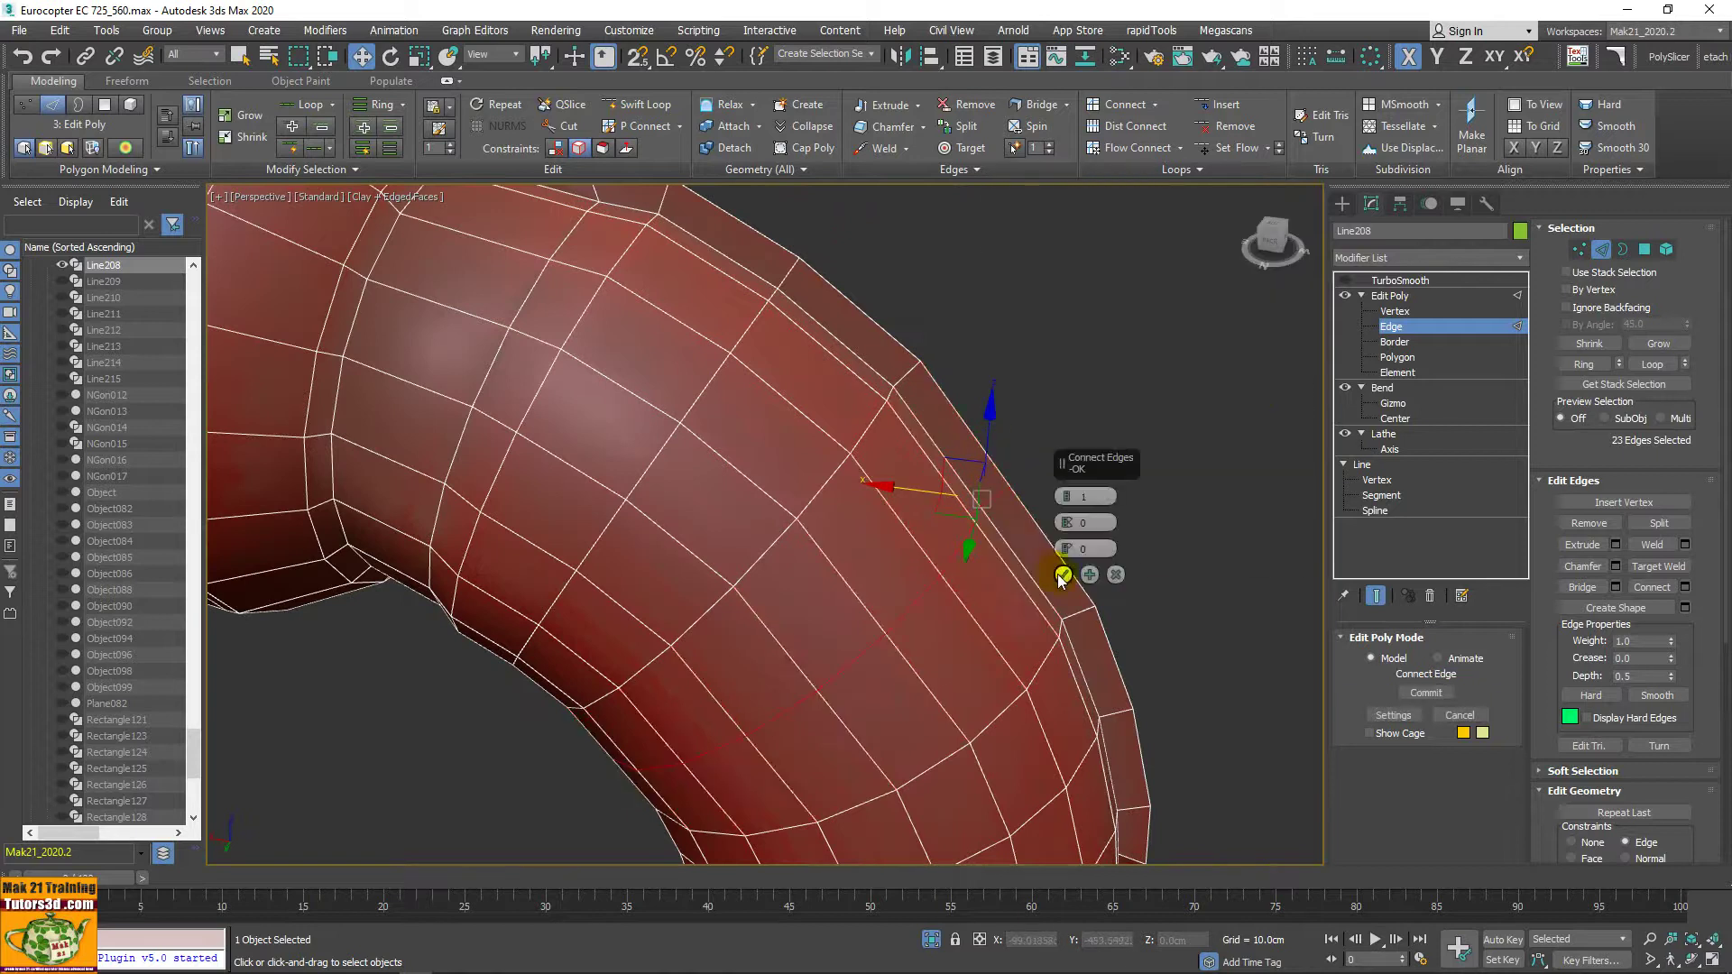
pyautogui.moveTo(995, 568)
pyautogui.keyDown('alt'); pyautogui.mouseDown(button='middle')
pyautogui.moveTo(901, 502)
pyautogui.moveTo(858, 506)
pyautogui.moveTo(792, 560)
pyautogui.moveTo(810, 505)
pyautogui.moveTo(1144, 533)
pyautogui.moveTo(1194, 484)
pyautogui.moveTo(1215, 491)
pyautogui.moveTo(1097, 597)
pyautogui.mouseUp(button='middle'); pyautogui.keyUp('alt')
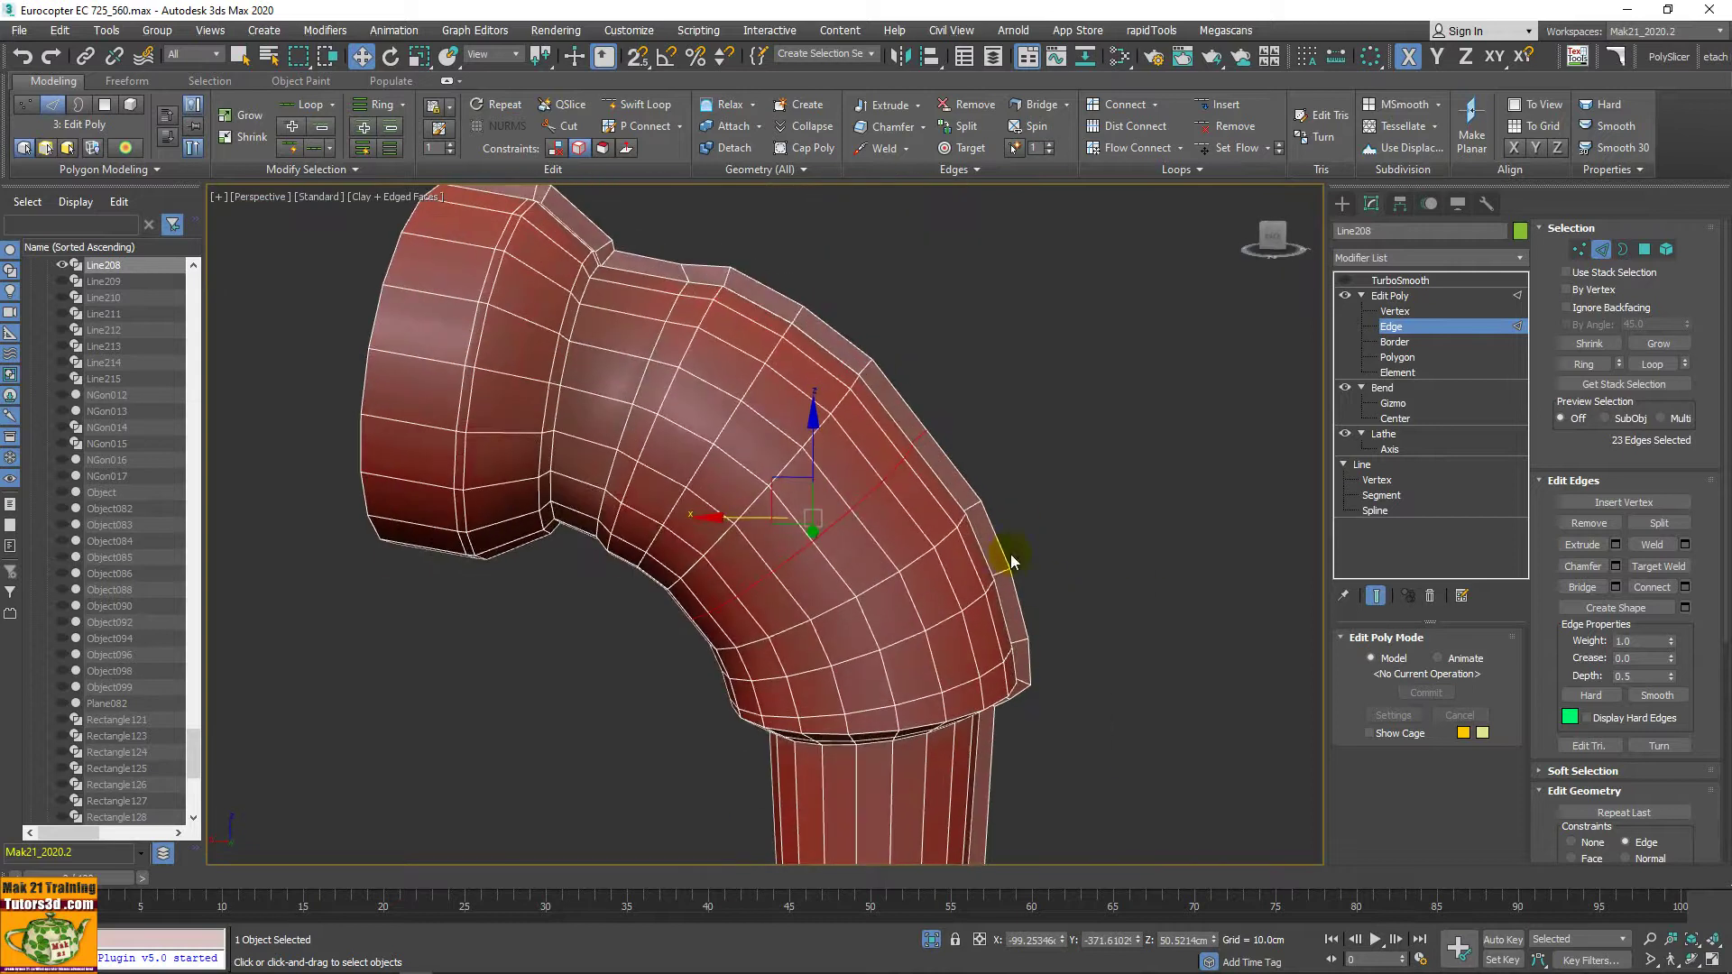
pyautogui.keyDown('alt'); pyautogui.moveTo(1062, 467); pyautogui.dragTo(793, 515, button='middle'); pyautogui.keyUp('alt')
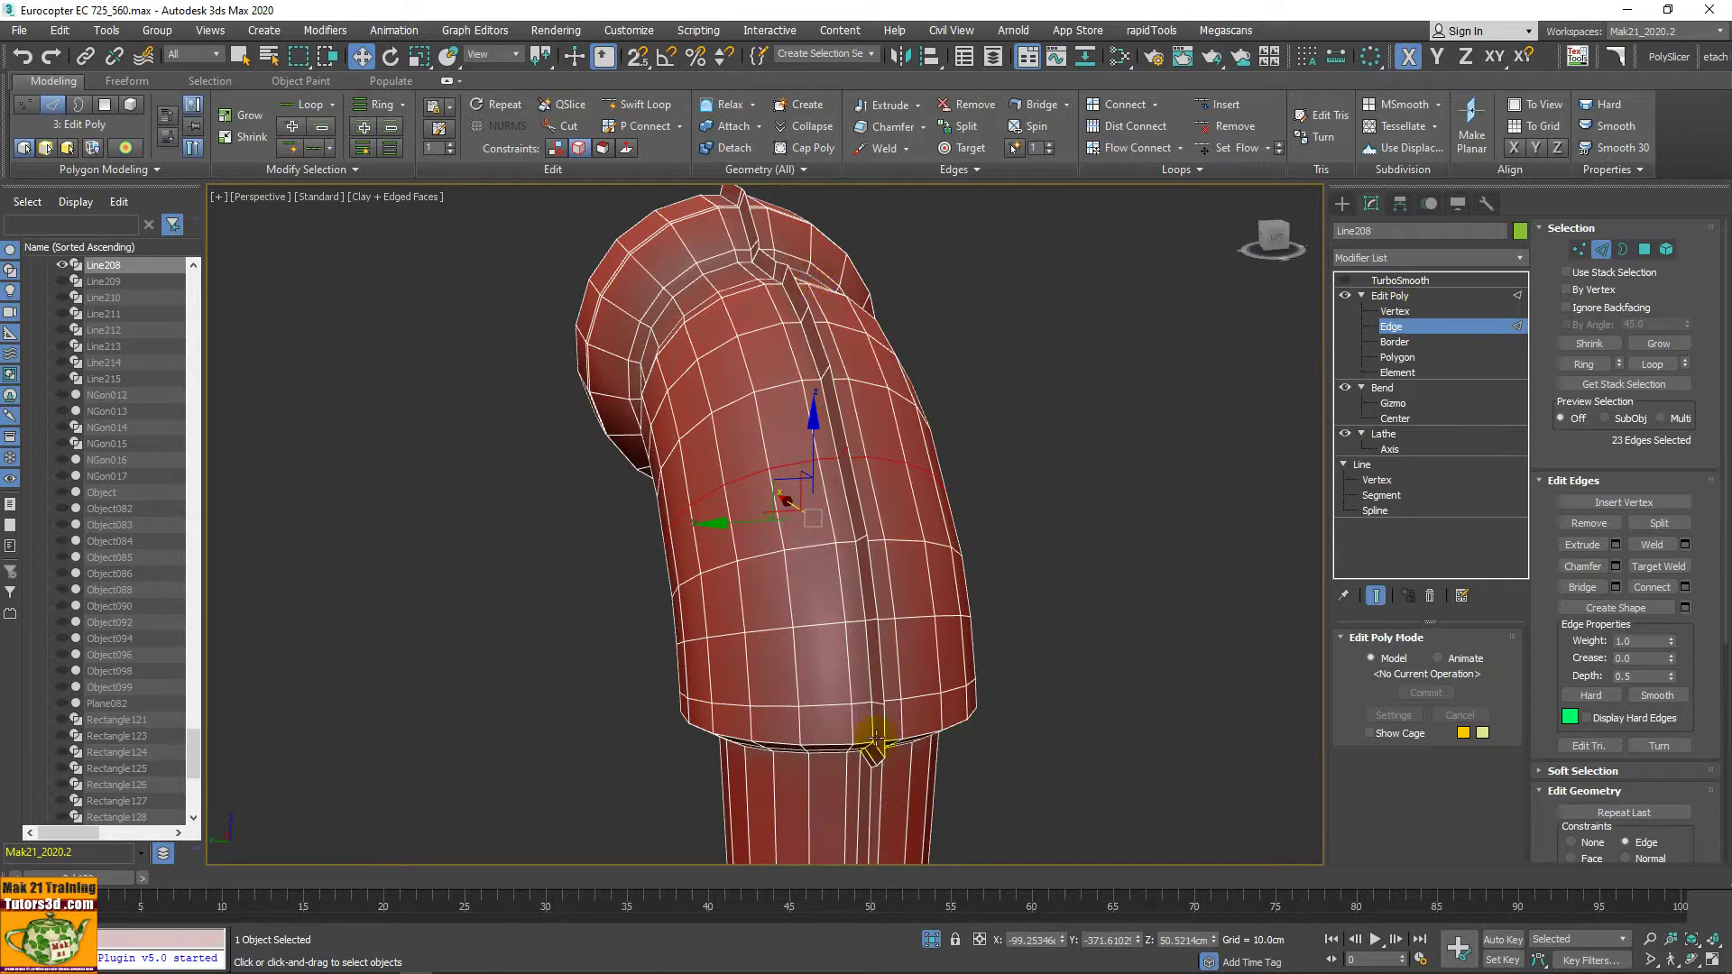
pyautogui.moveTo(869, 734); pyautogui.dragTo(847, 561, button='middle')
pyautogui.moveTo(1124, 527)
pyautogui.keyDown('alt'); pyautogui.mouseDown(button='middle')
pyautogui.moveTo(851, 433)
pyautogui.moveTo(812, 340)
pyautogui.mouseUp(button='middle'); pyautogui.keyUp('alt')
pyautogui.keyDown('alt'); pyautogui.moveTo(812, 406); pyautogui.dragTo(798, 448, button='middle'); pyautogui.keyUp('alt')
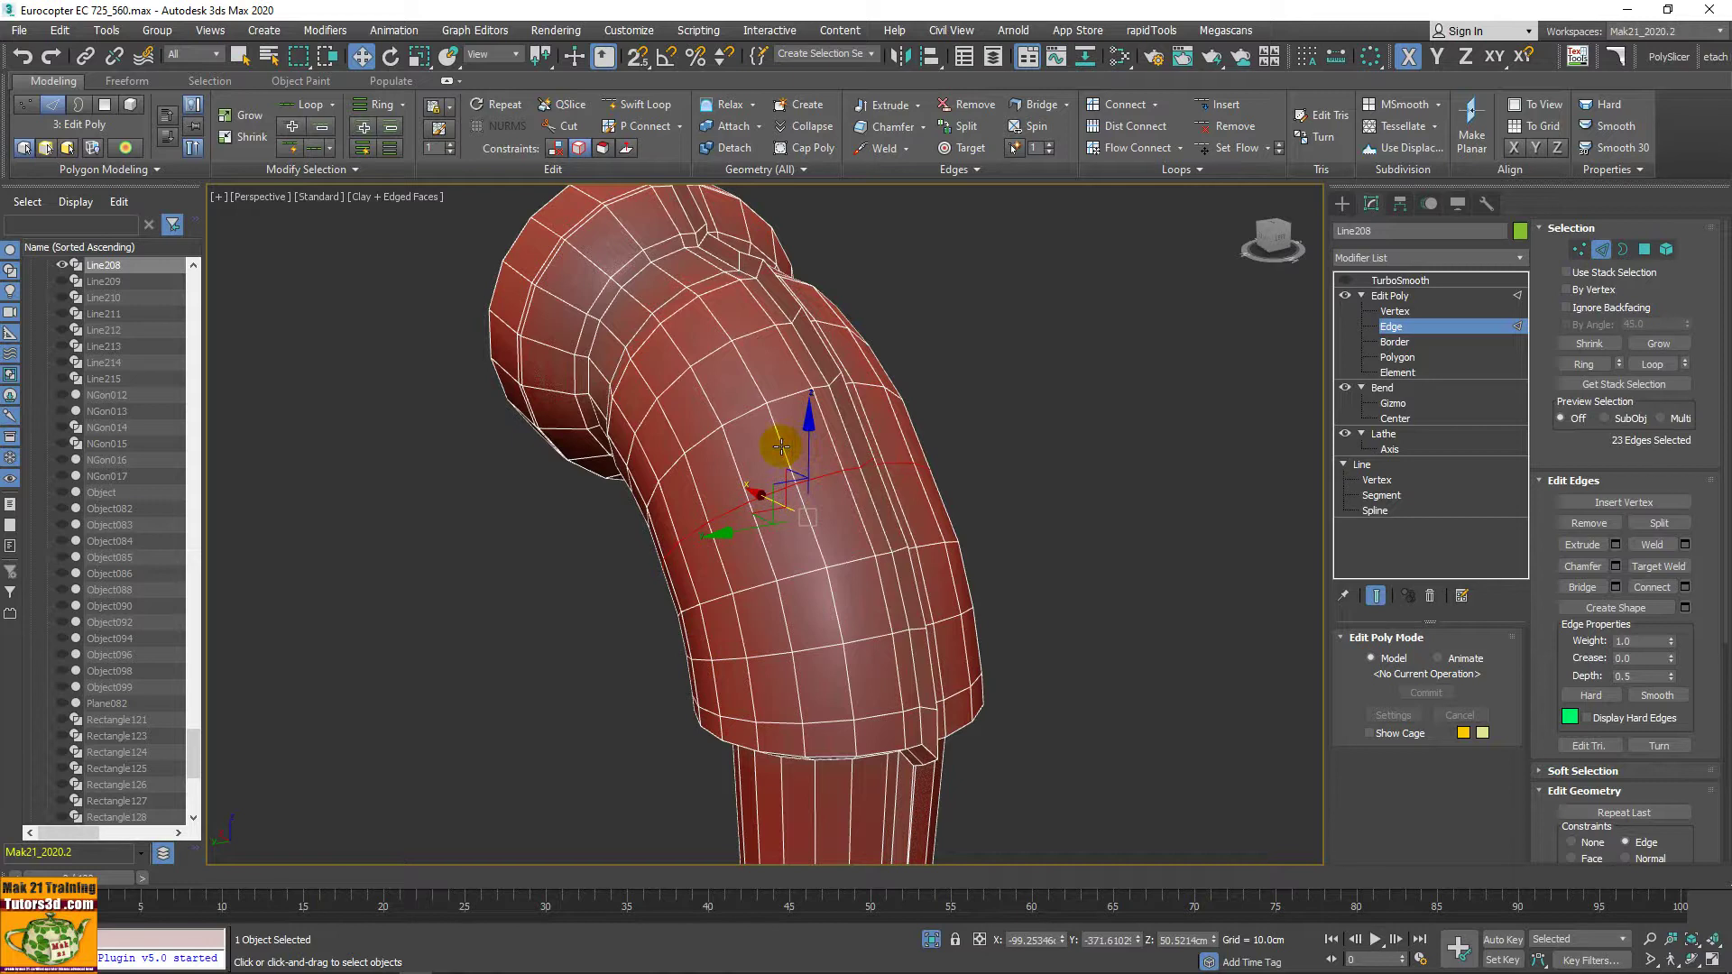
# Step: Select a lengthwise edge loop and cancel a trial Extrude on it
pyautogui.doubleClick(797, 449)
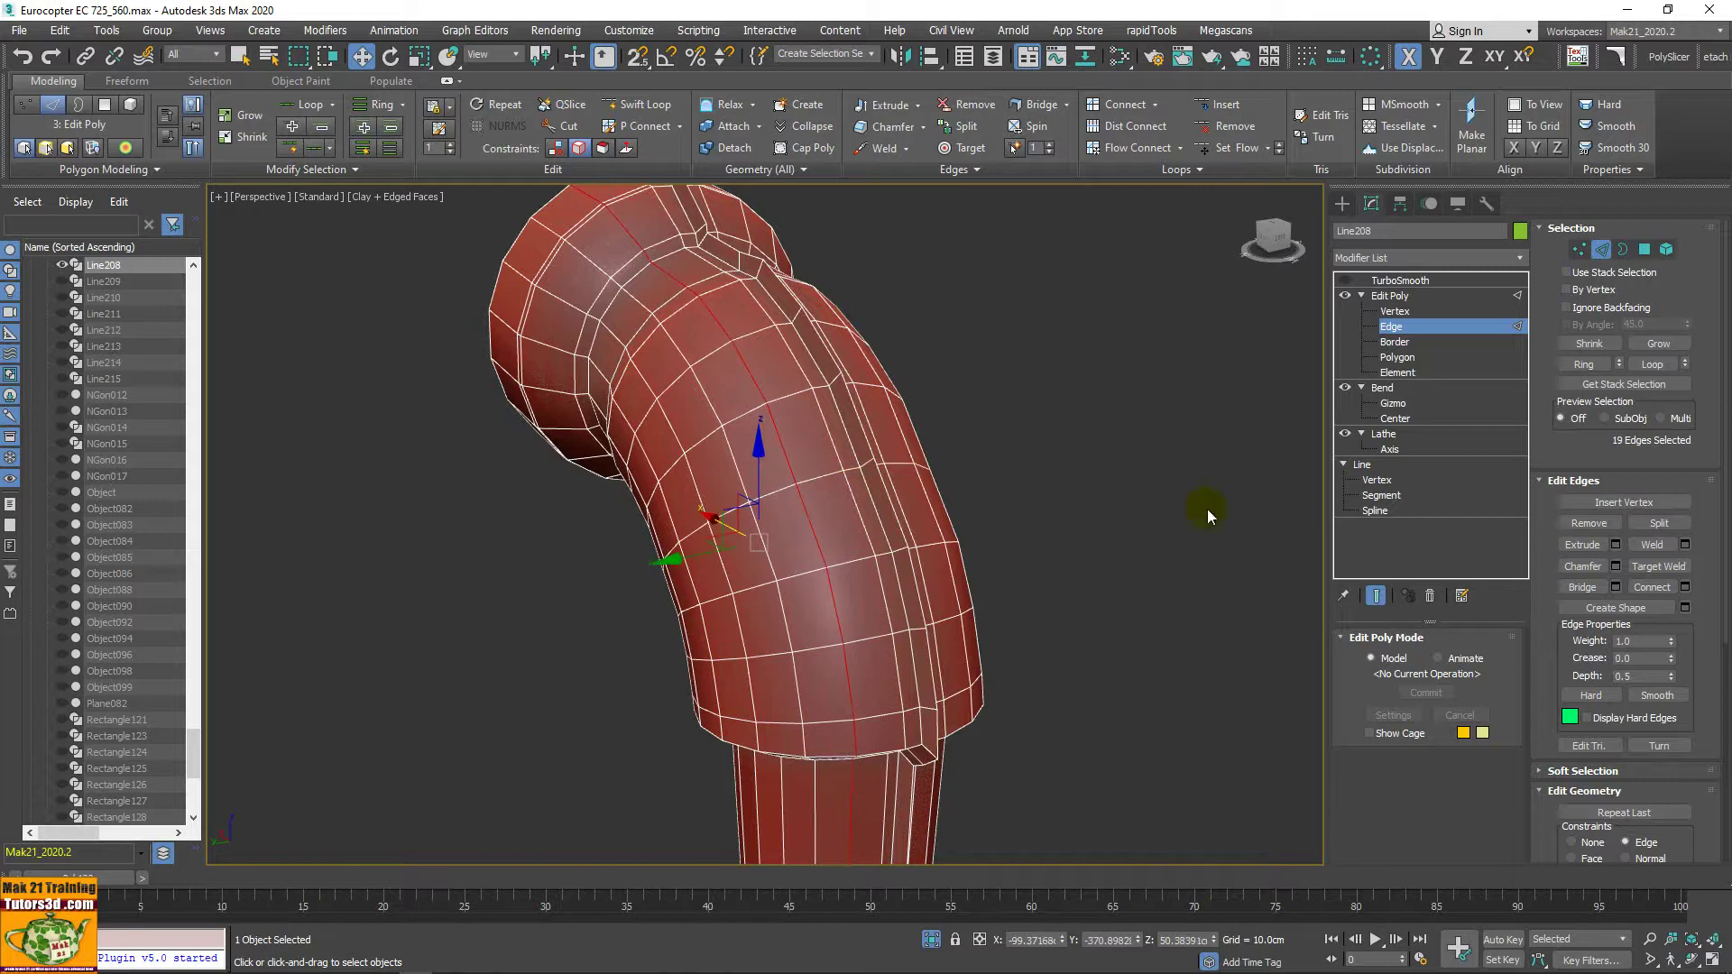
pyautogui.scroll(-3, 1064, 474)
pyautogui.keyDown('alt'); pyautogui.moveTo(1064, 478); pyautogui.dragTo(1074, 469, button='middle'); pyautogui.keyUp('alt')
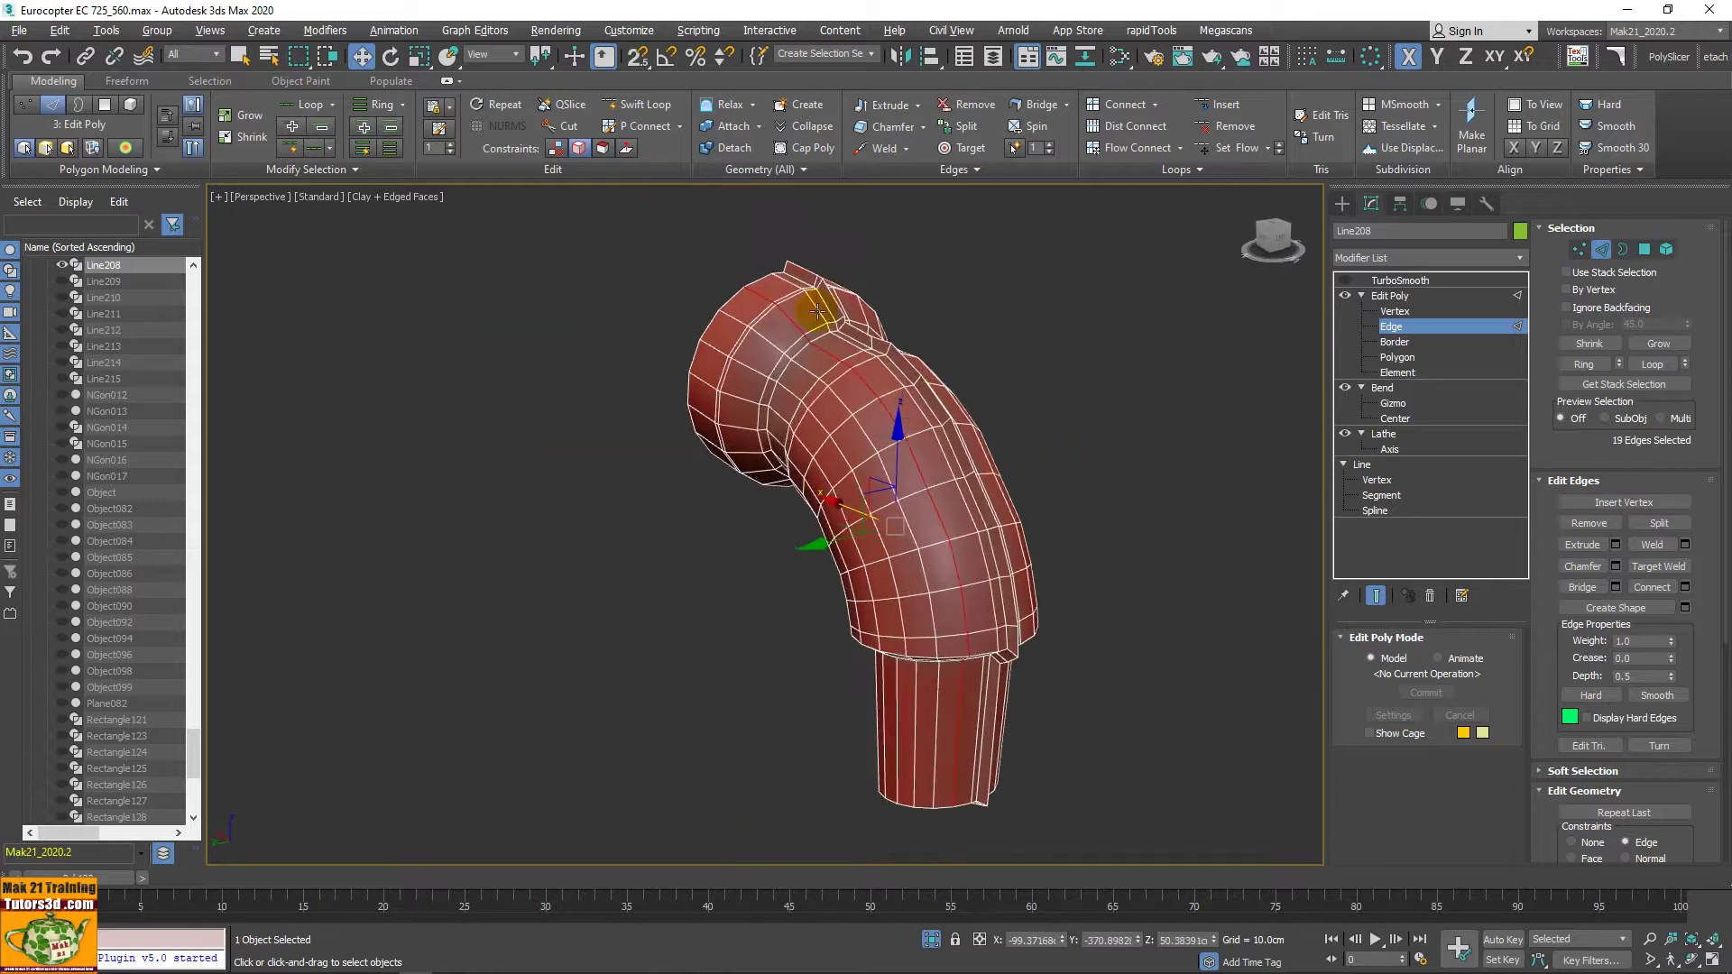
pyautogui.click(1616, 545)
pyautogui.moveTo(812, 451)
pyautogui.keyDown('alt'); pyautogui.mouseDown(button='middle')
pyautogui.moveTo(708, 386)
pyautogui.moveTo(756, 361)
pyautogui.moveTo(658, 360)
pyautogui.moveTo(544, 290)
pyautogui.moveTo(678, 317)
pyautogui.mouseUp(button='middle'); pyautogui.keyUp('alt')
pyautogui.scroll(2, 708, 386)
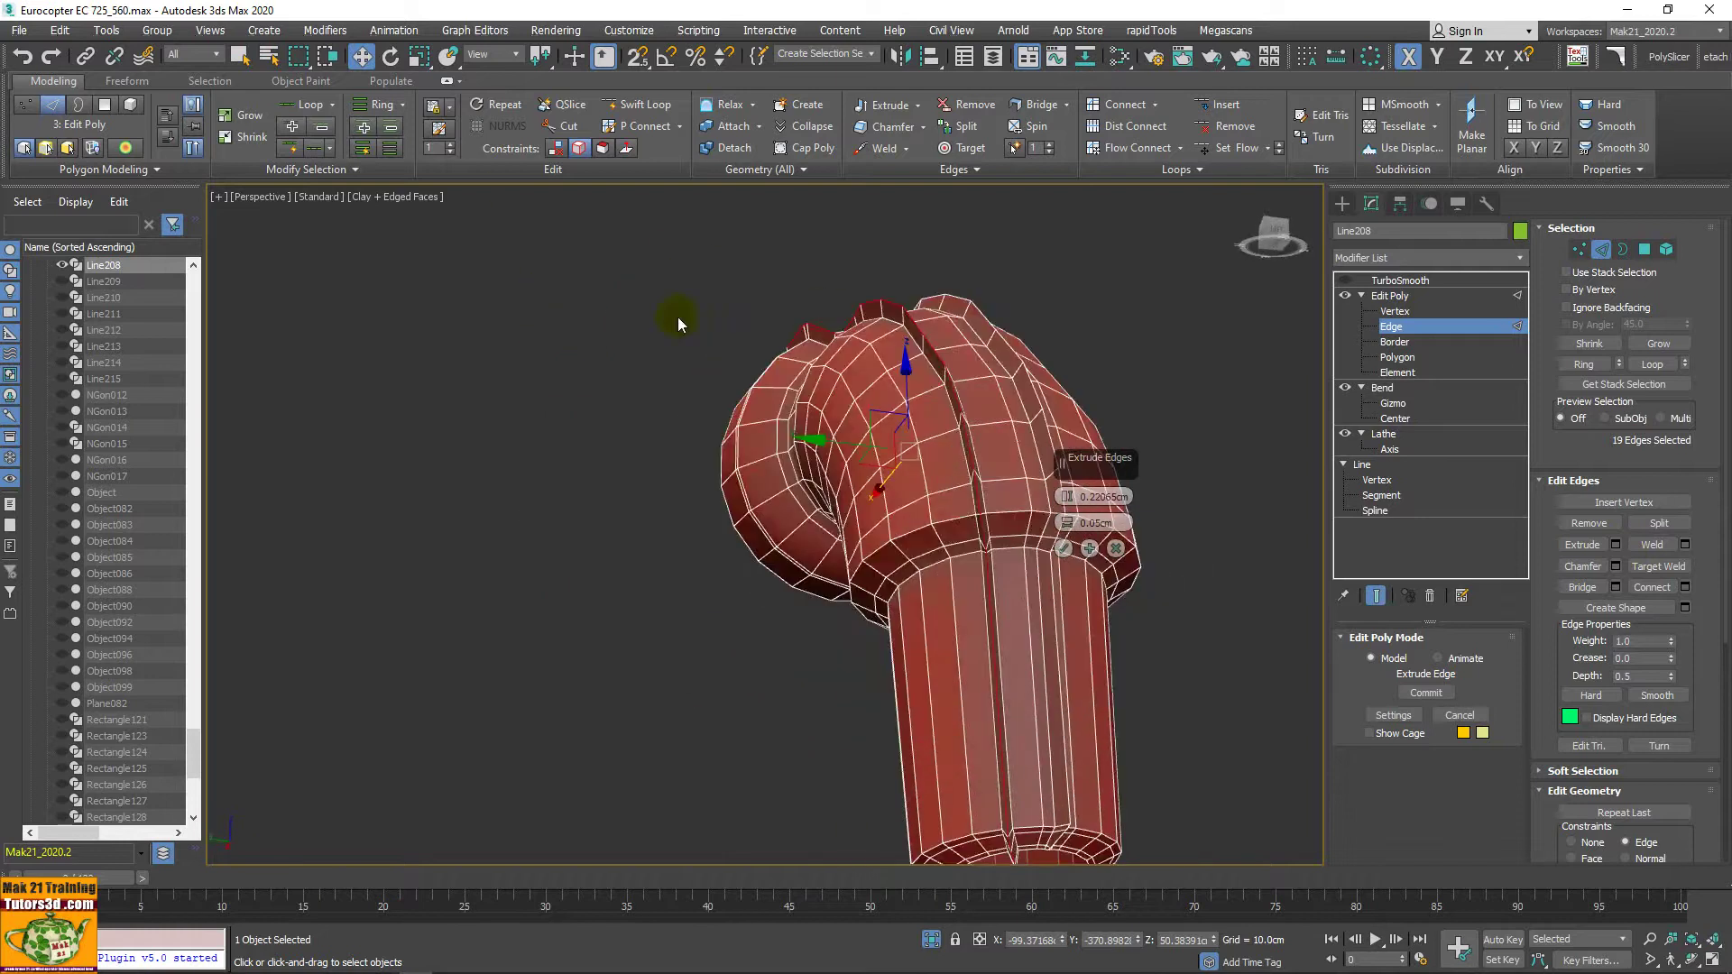
pyautogui.click(1116, 547)
# Step: Return to Line208's TurboSmooth level to view the 2-iteration smoothed elbow
pyautogui.moveTo(1022, 517)
pyautogui.keyDown('alt'); pyautogui.mouseDown(button='middle')
pyautogui.moveTo(981, 572)
pyautogui.moveTo(1028, 655)
pyautogui.mouseUp(button='middle'); pyautogui.keyUp('alt')
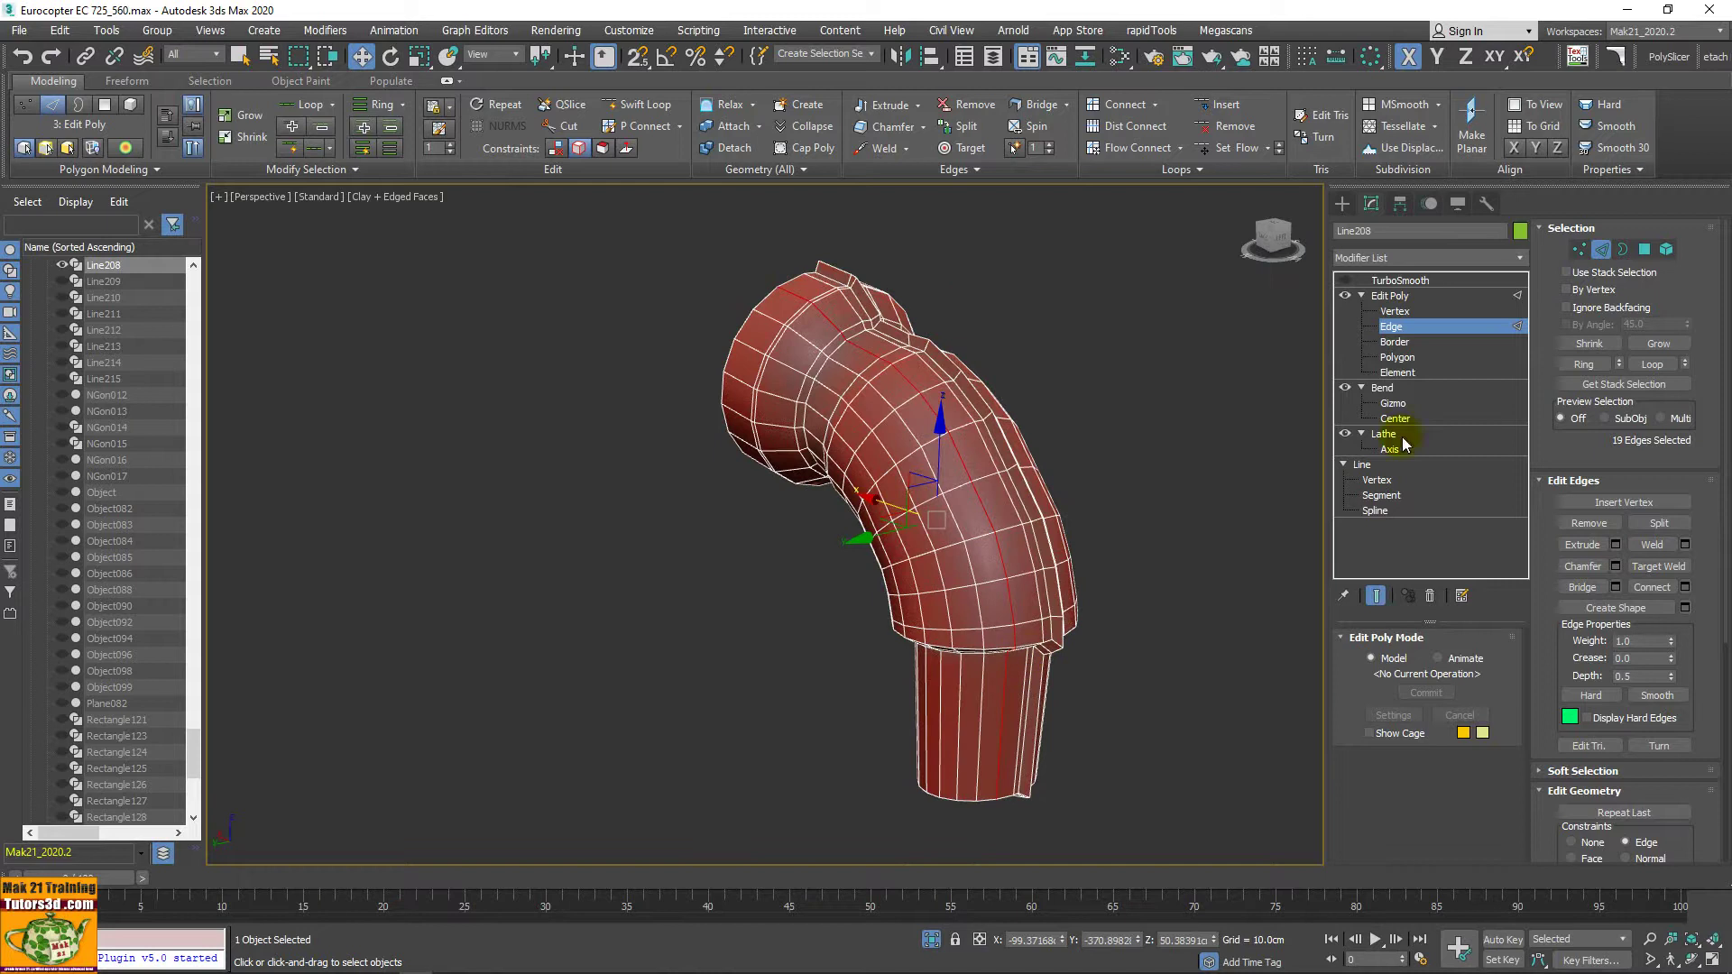
pyautogui.click(1404, 305)
pyautogui.click(1400, 281)
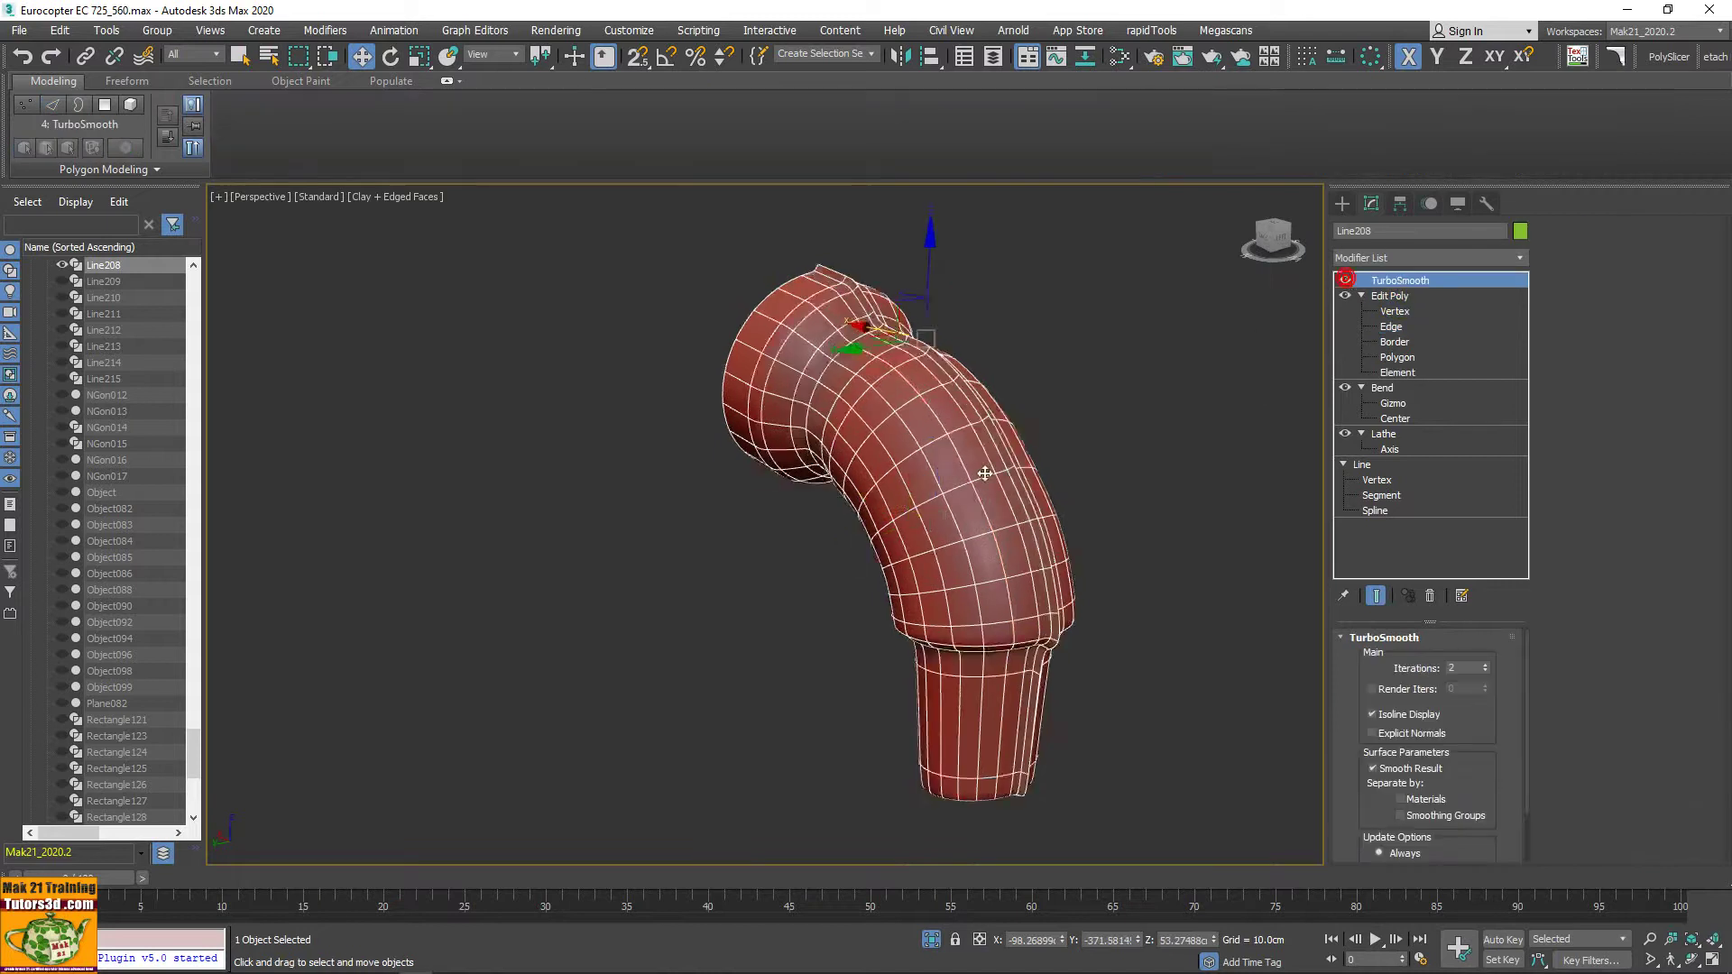
# Step: Show the full helicopter scene and select the Line209 hose
pyautogui.moveTo(985, 474)
pyautogui.keyDown('alt'); pyautogui.mouseDown(button='middle')
pyautogui.moveTo(1173, 488)
pyautogui.moveTo(1202, 472)
pyautogui.moveTo(1063, 379)
pyautogui.moveTo(1020, 368)
pyautogui.moveTo(1015, 408)
pyautogui.mouseUp(button='middle'); pyautogui.keyUp('alt')
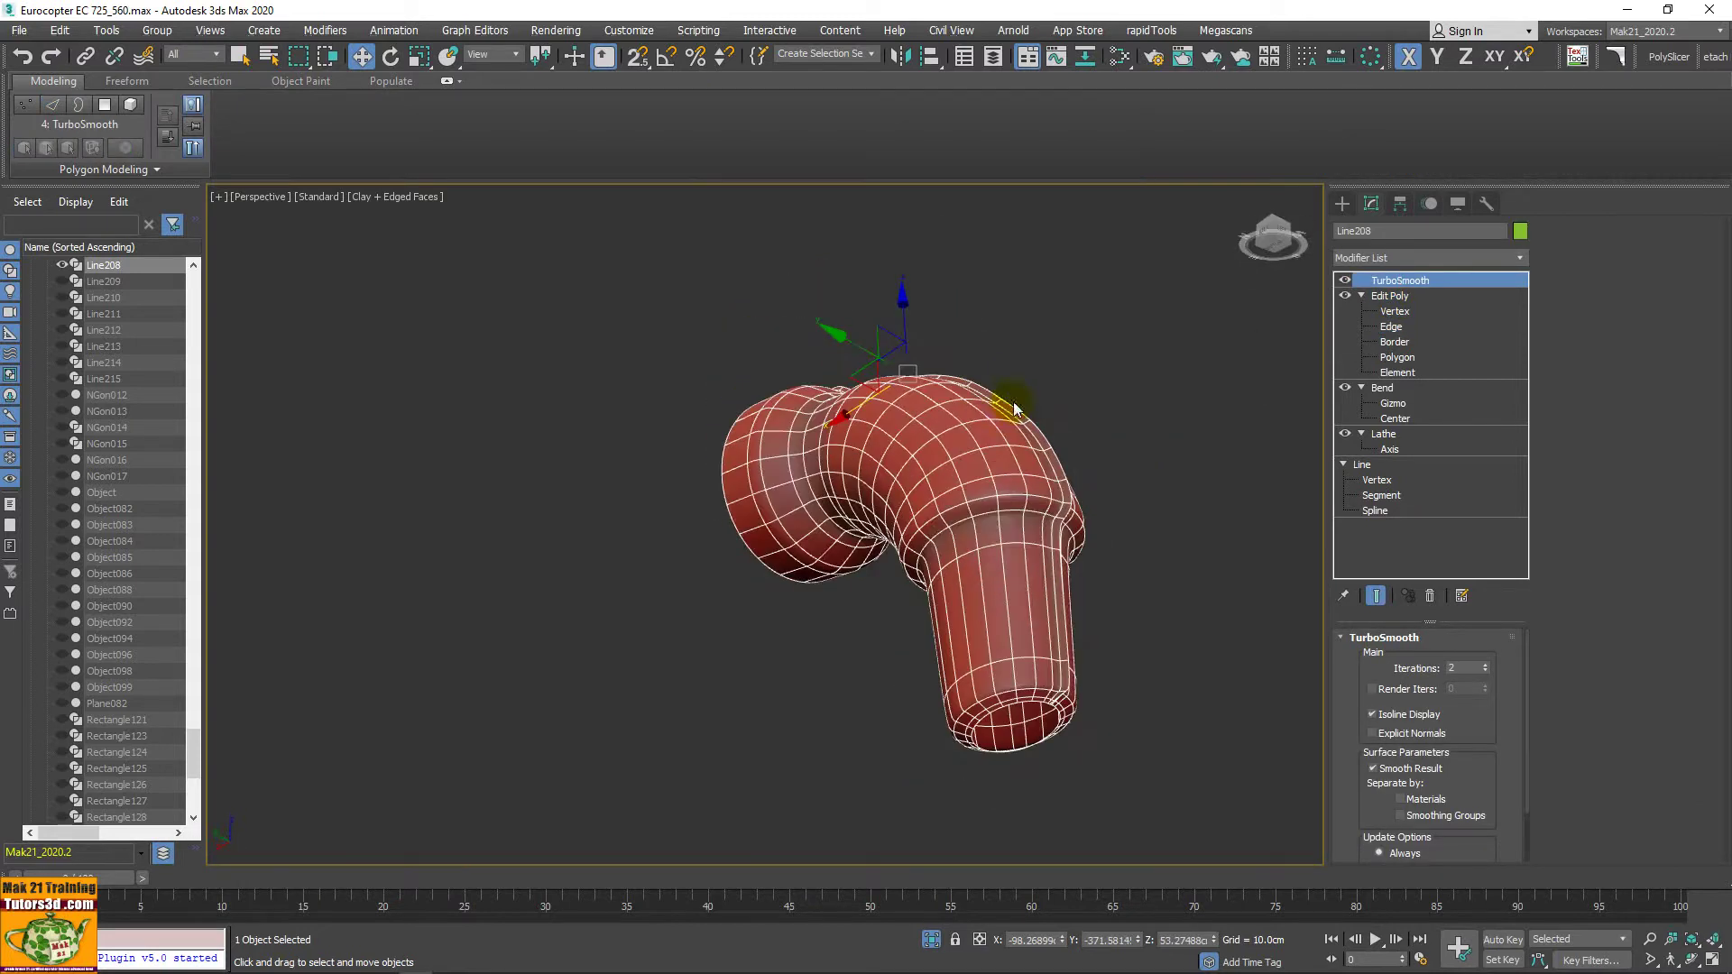
pyautogui.click(935, 943)
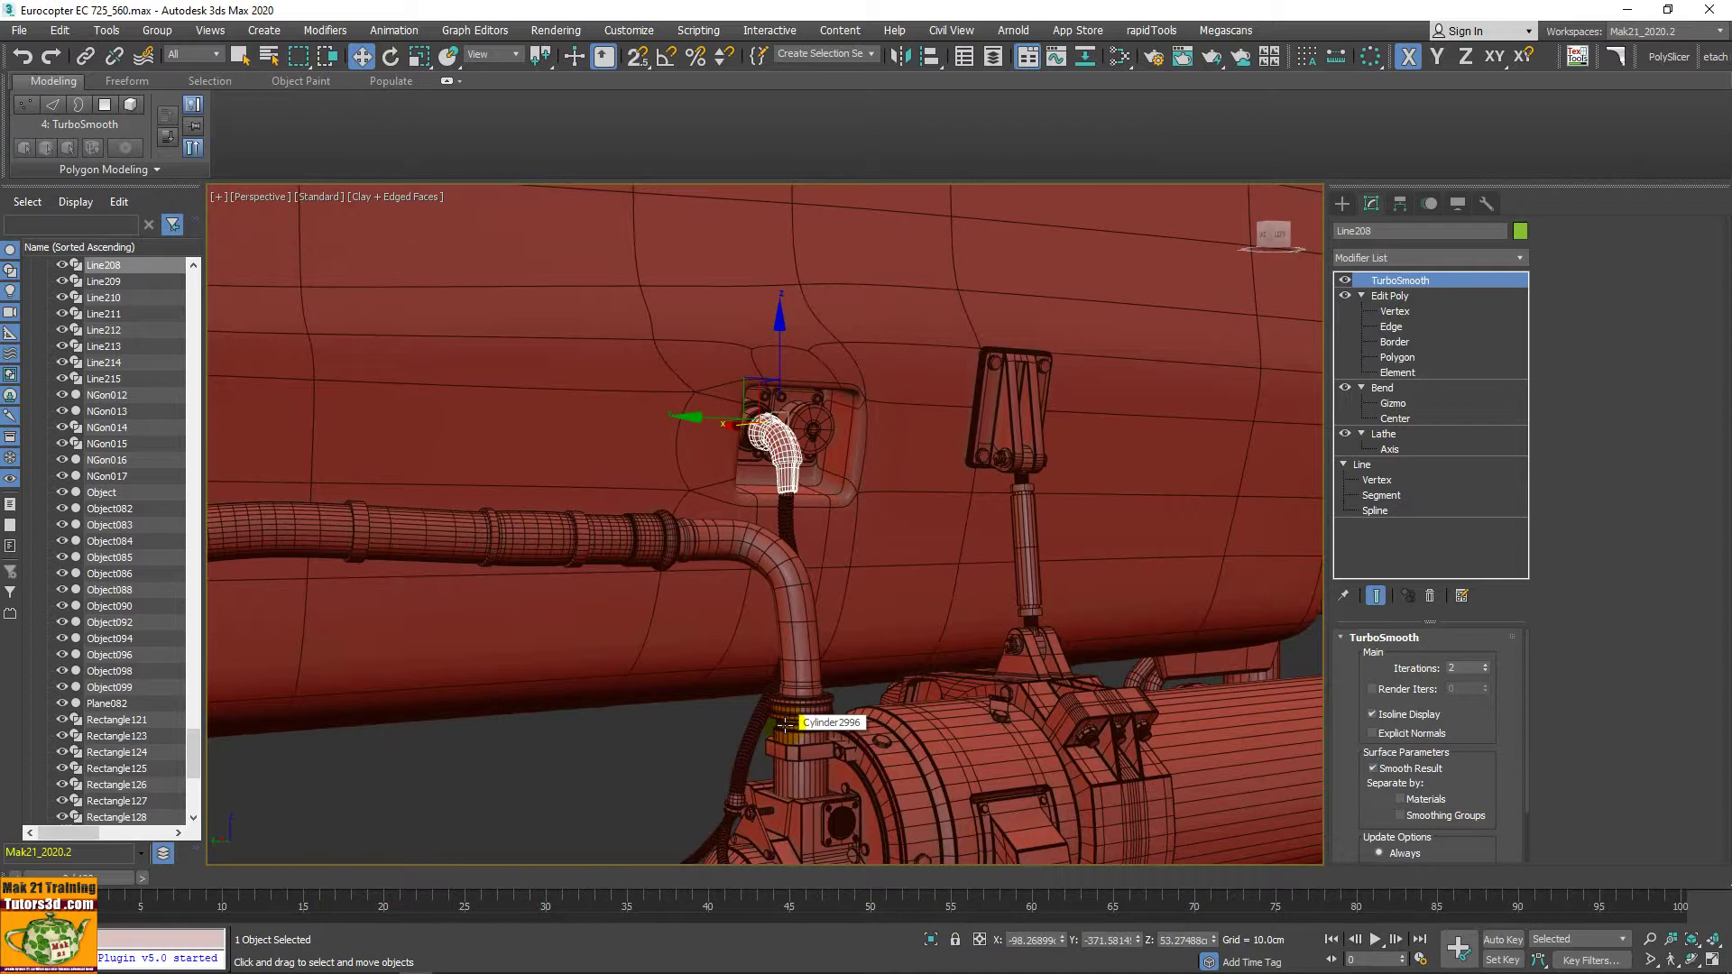
pyautogui.click(771, 732)
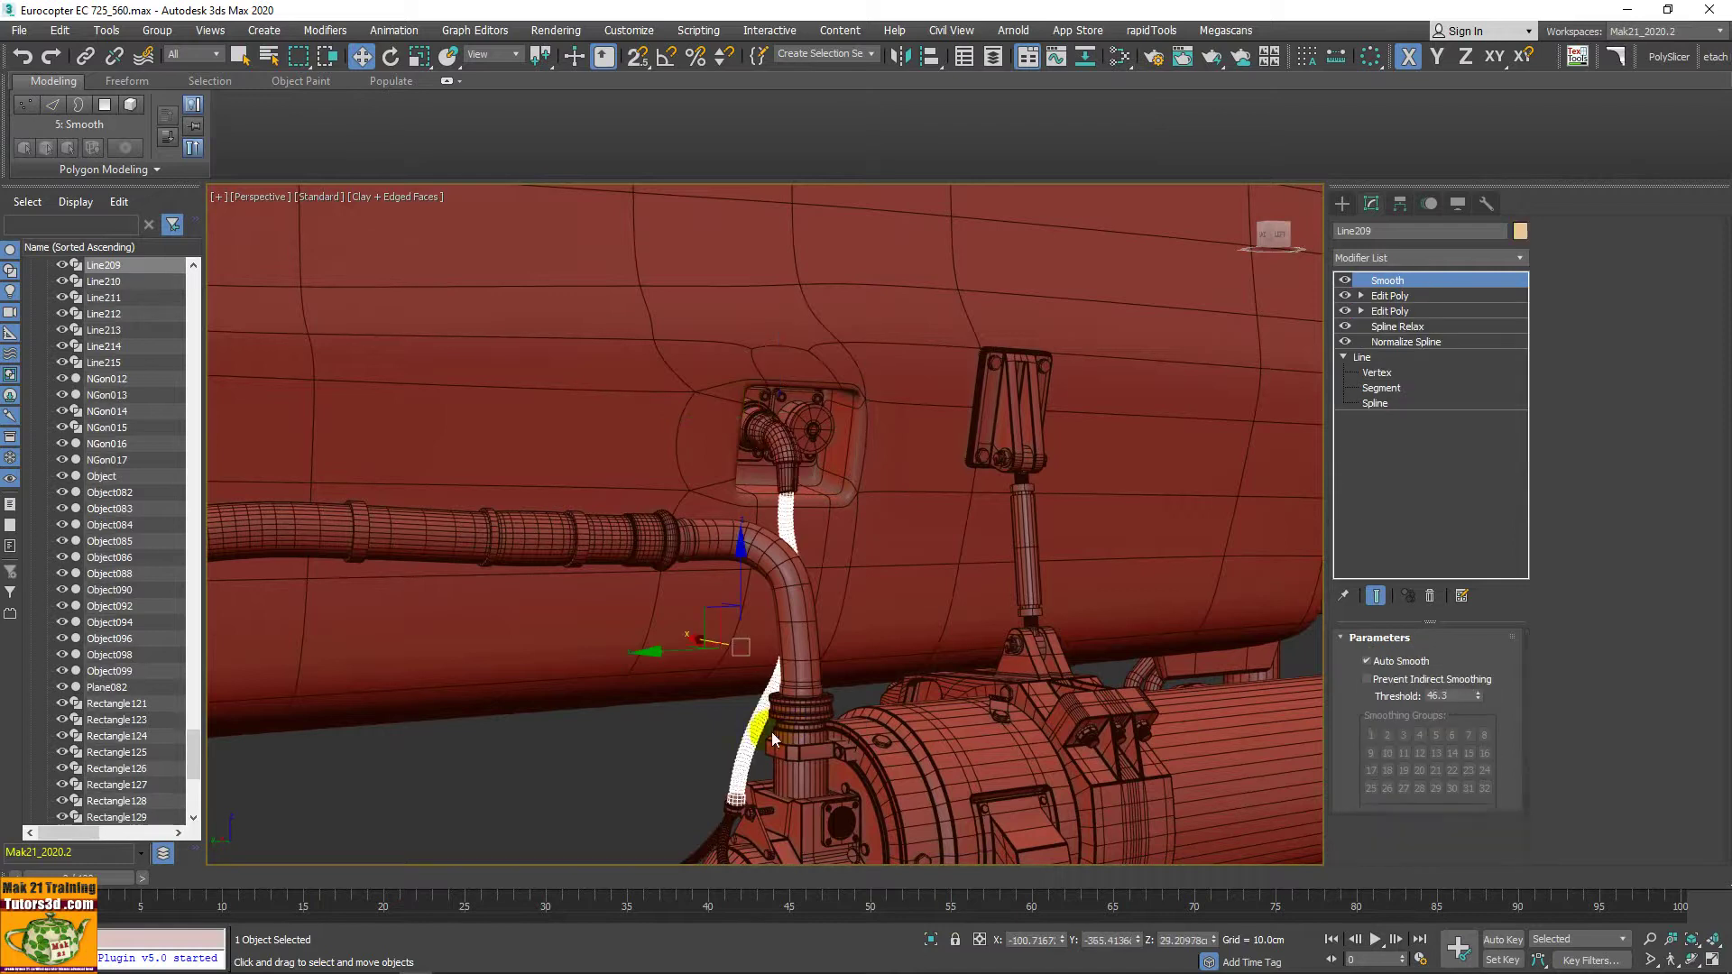
pyautogui.moveTo(771, 732); pyautogui.dragTo(790, 564, button='middle')
pyautogui.scroll(2, 790, 564)
pyautogui.scroll(3, 776, 563)
pyautogui.scroll(3, 758, 562)
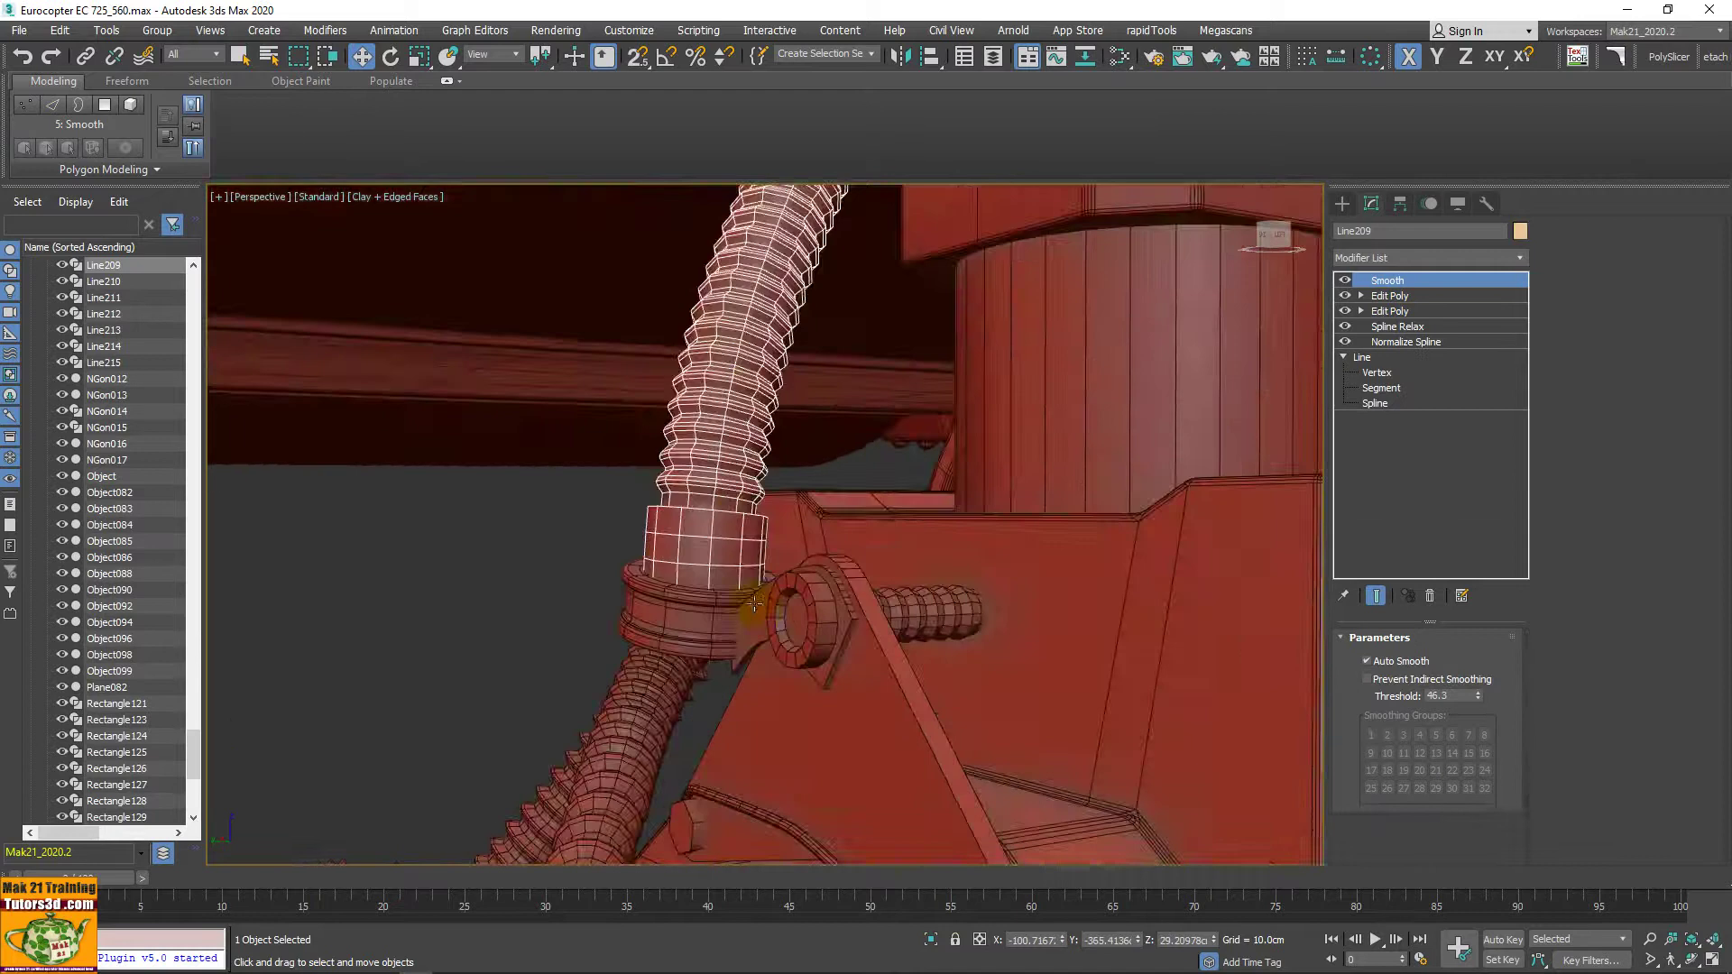
pyautogui.scroll(2, 736, 560)
pyautogui.scroll(-5, 736, 560)
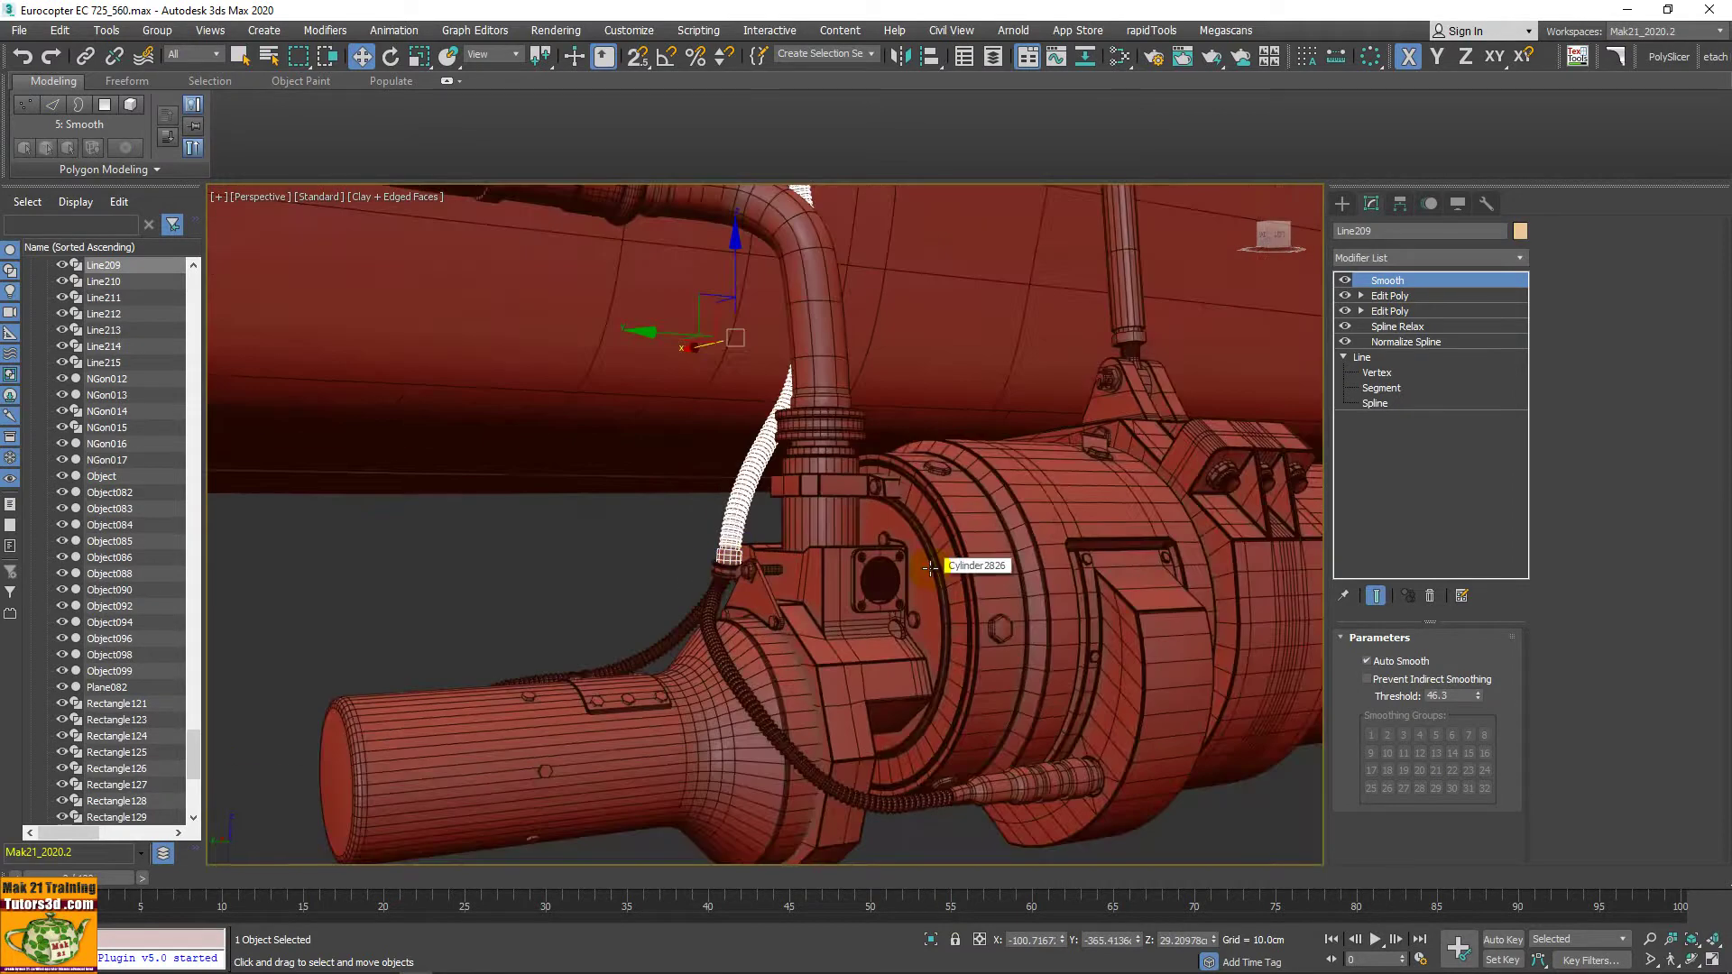
# Step: Isolate Line209 with Alt+Q and collapse the ribbon
pyautogui.hotkey('alt', 'q')
pyautogui.moveTo(830, 571)
pyautogui.keyDown('alt'); pyautogui.mouseDown(button='middle')
pyautogui.moveTo(907, 516)
pyautogui.moveTo(870, 478)
pyautogui.mouseUp(button='middle'); pyautogui.keyUp('alt')
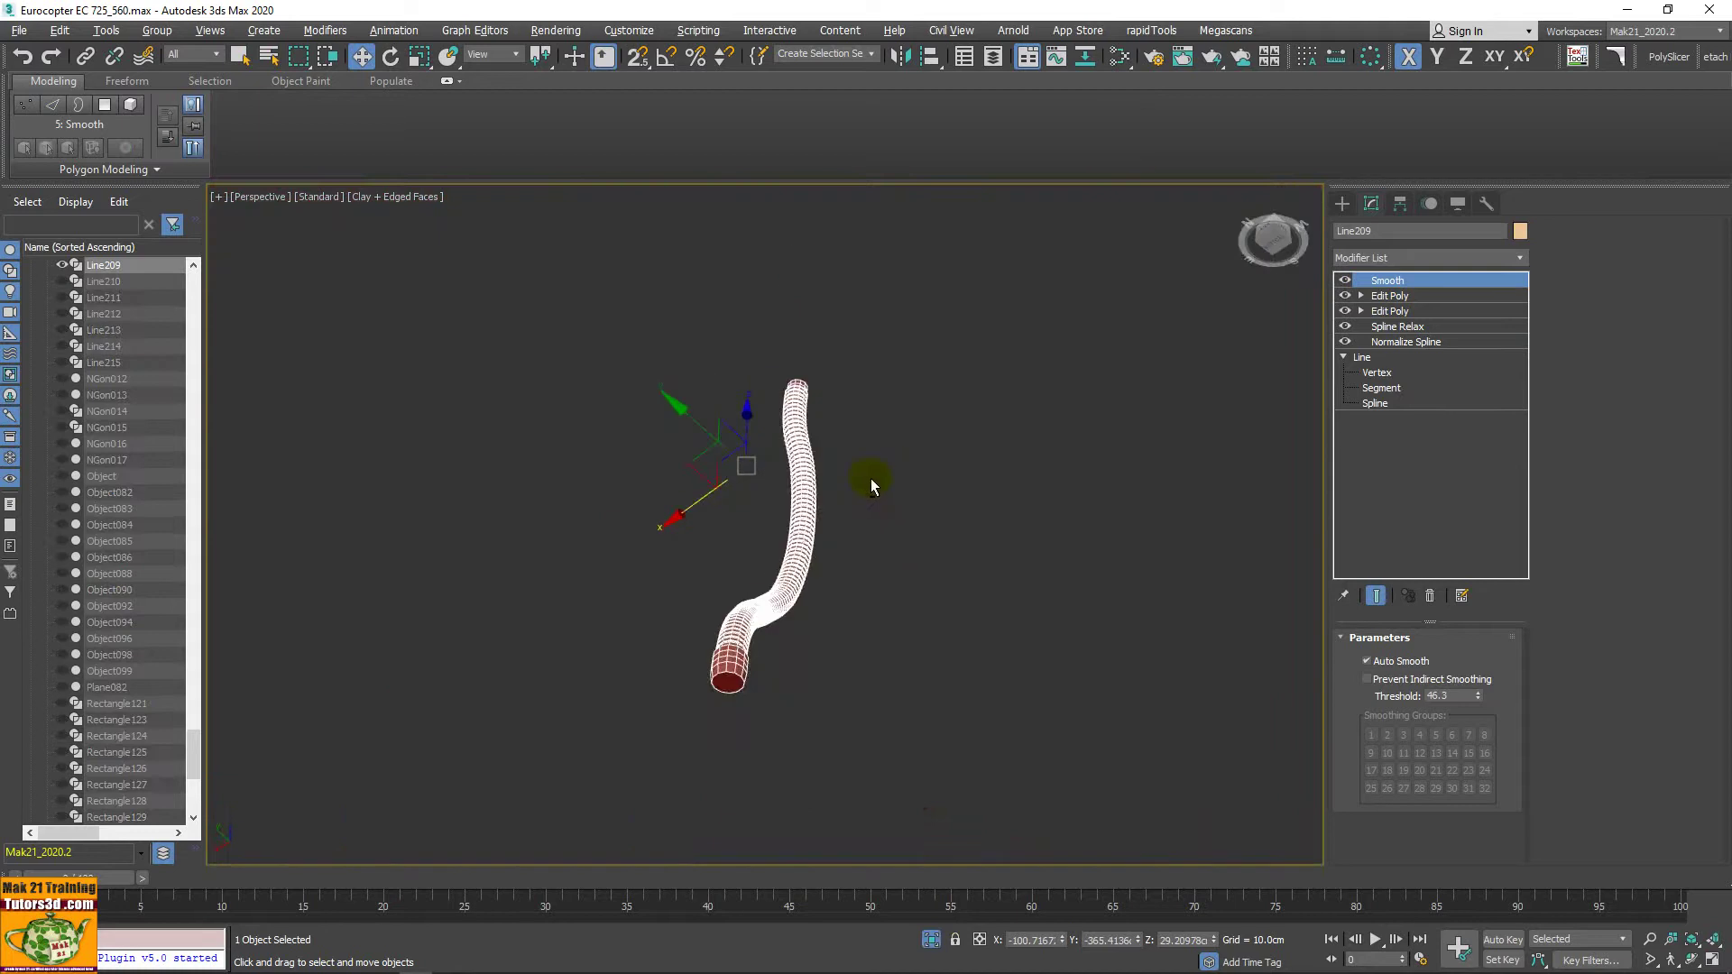
pyautogui.click(446, 80)
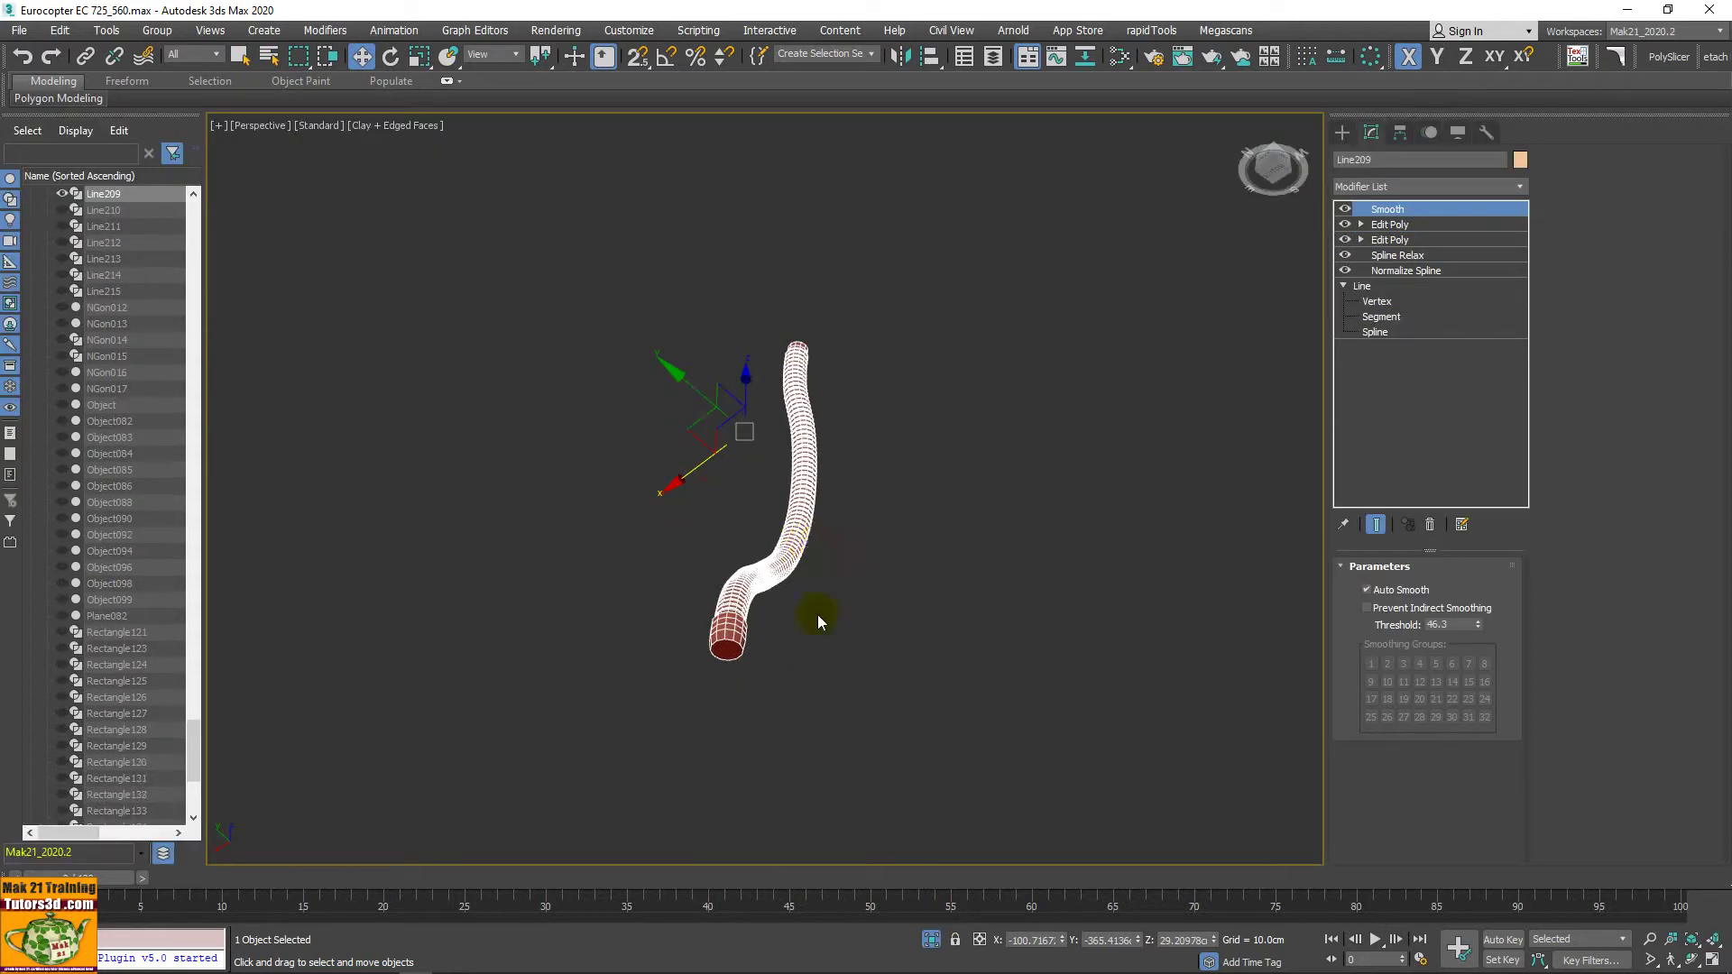
# Step: Show edged shading and disable the hose's Smooth, Edit Poly, Spline Relax and Normalize Spline
pyautogui.scroll(3, 818, 614)
pyautogui.press('F3')
pyautogui.press('F3')
pyautogui.press('F4')
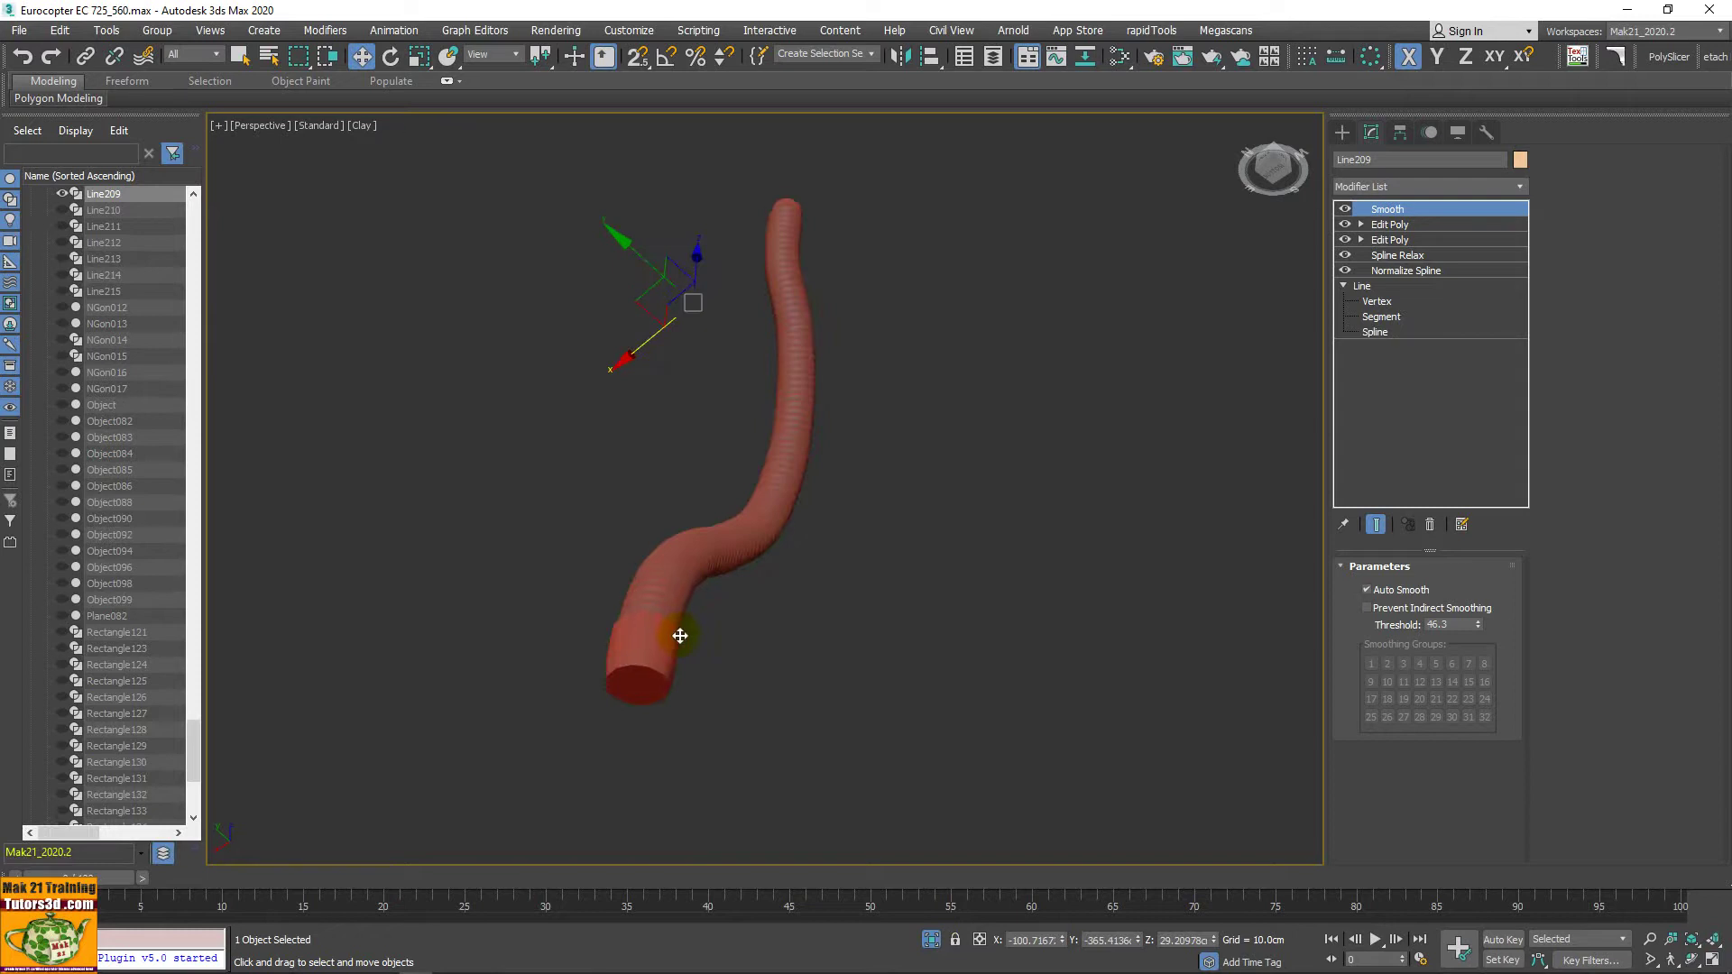
pyautogui.press('F4')
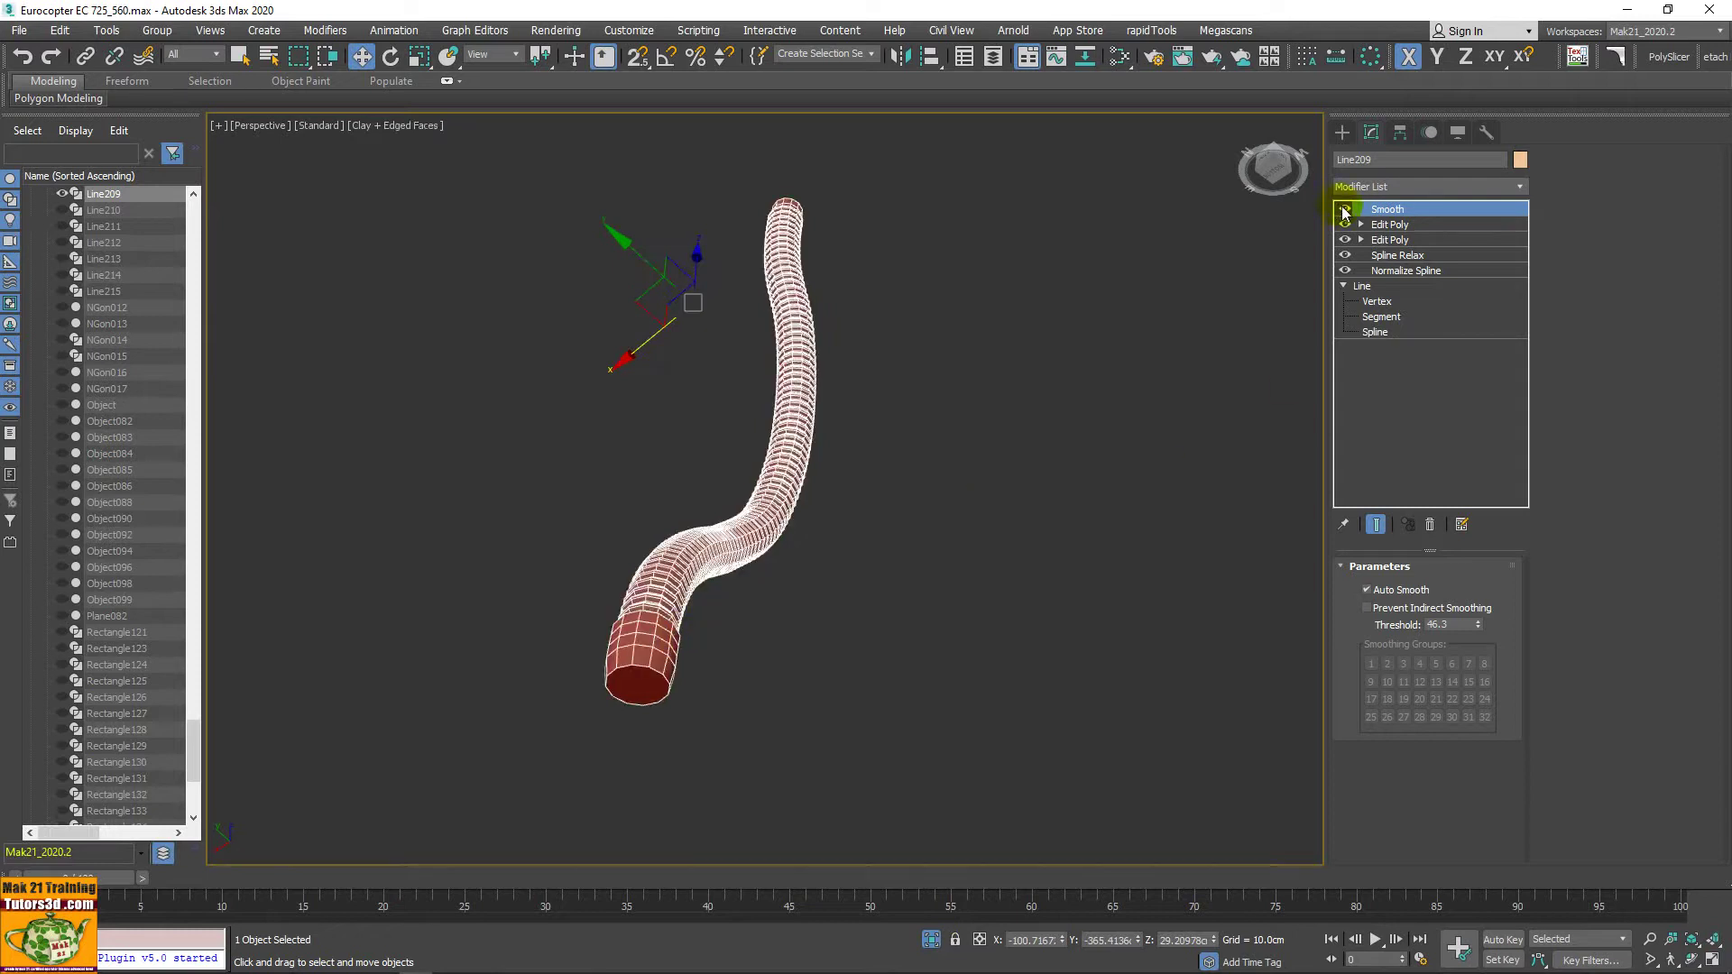
pyautogui.click(1346, 209)
pyautogui.click(1345, 240)
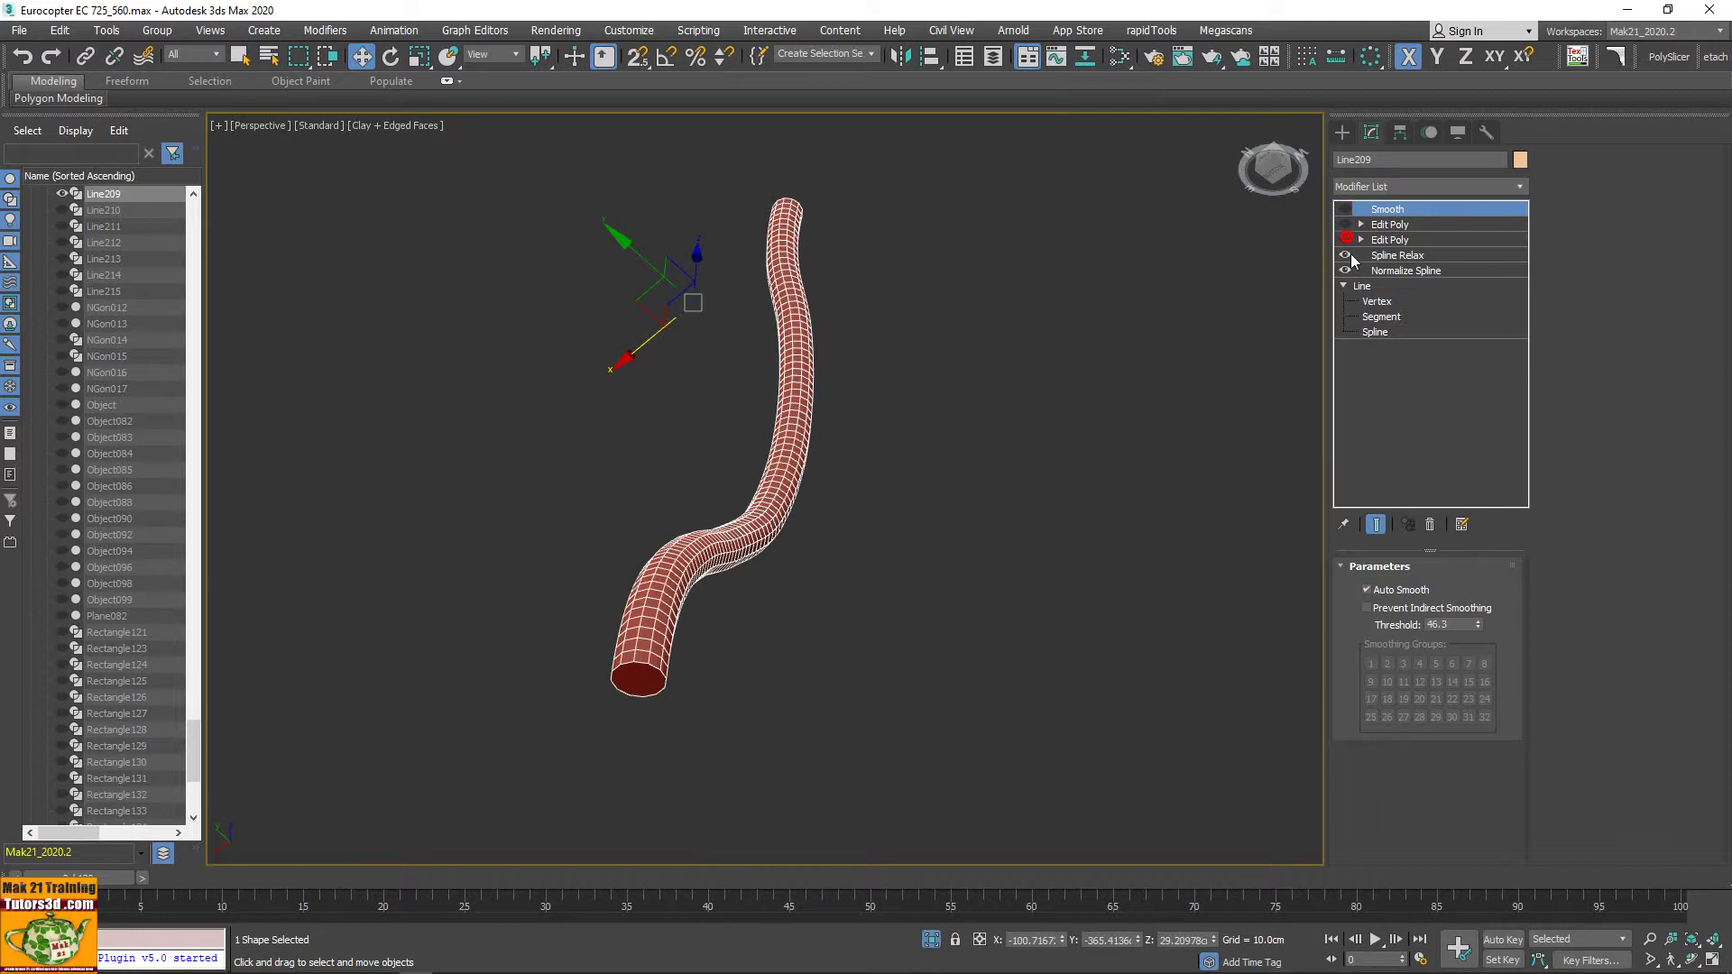
pyautogui.click(1345, 256)
pyautogui.moveTo(757, 515)
pyautogui.keyDown('alt'); pyautogui.mouseDown(button='middle')
pyautogui.moveTo(850, 538)
pyautogui.moveTo(717, 539)
pyautogui.moveTo(758, 506)
pyautogui.moveTo(688, 496)
pyautogui.moveTo(800, 533)
pyautogui.mouseUp(button='middle'); pyautogui.keyUp('alt')
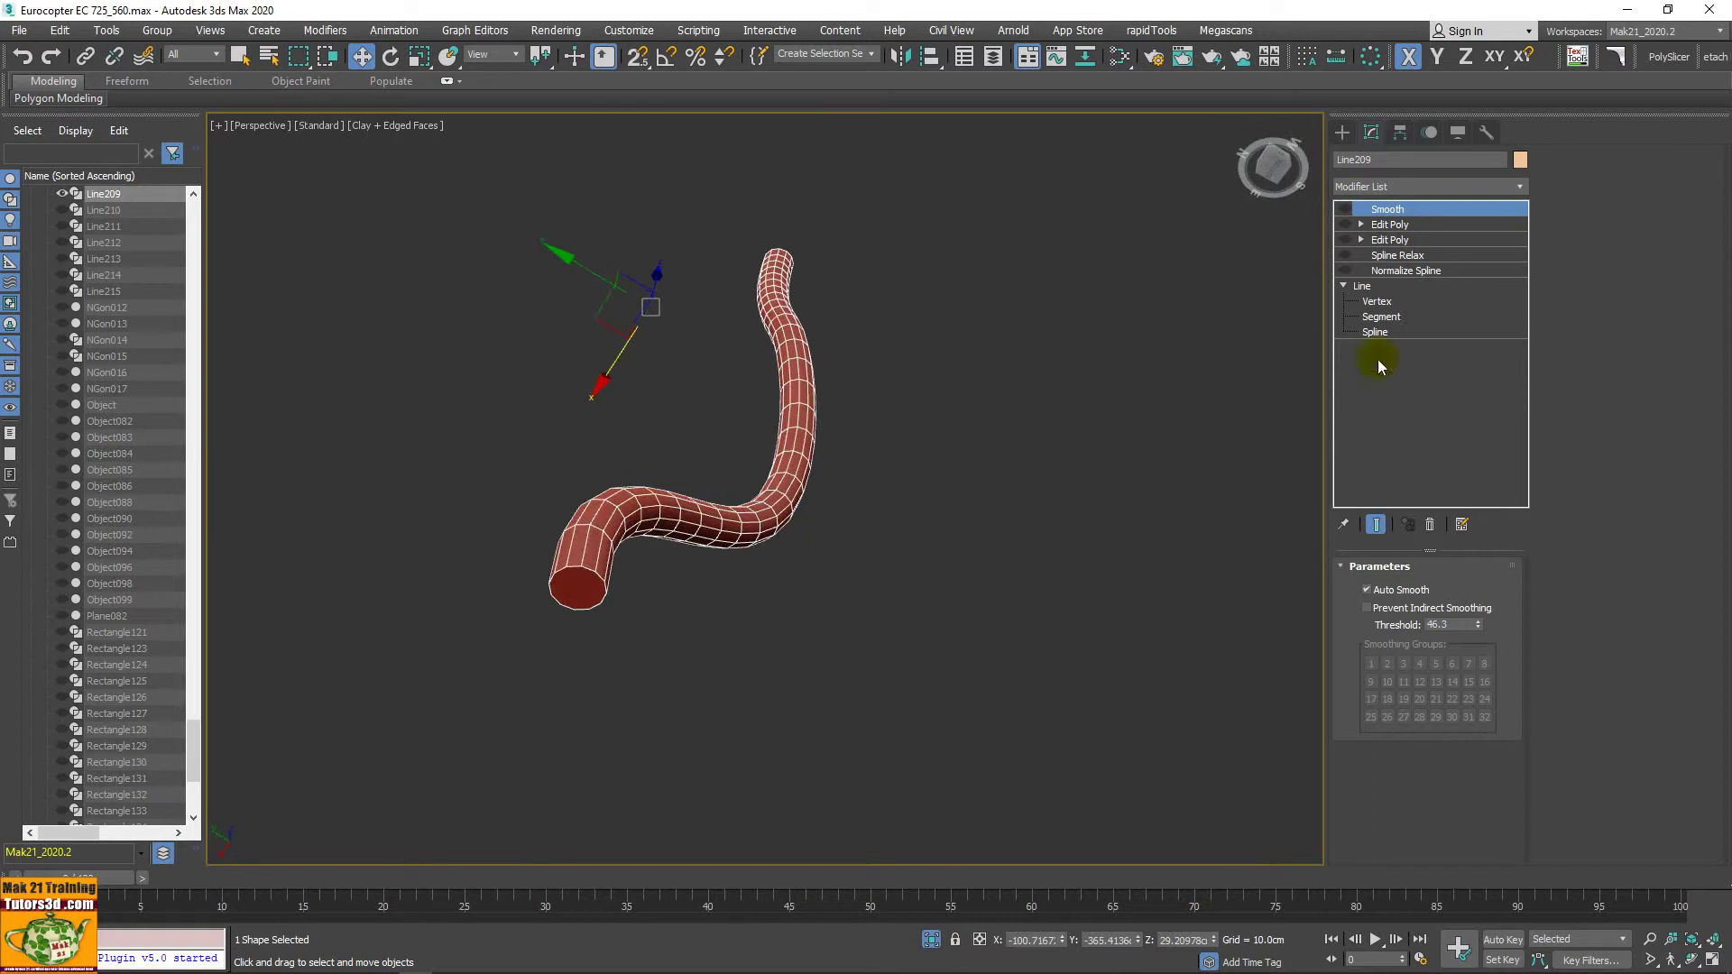
# Step: Open Line209's base Line, showing 1.42817 cm radial thickness with 12 sides
pyautogui.click(1362, 286)
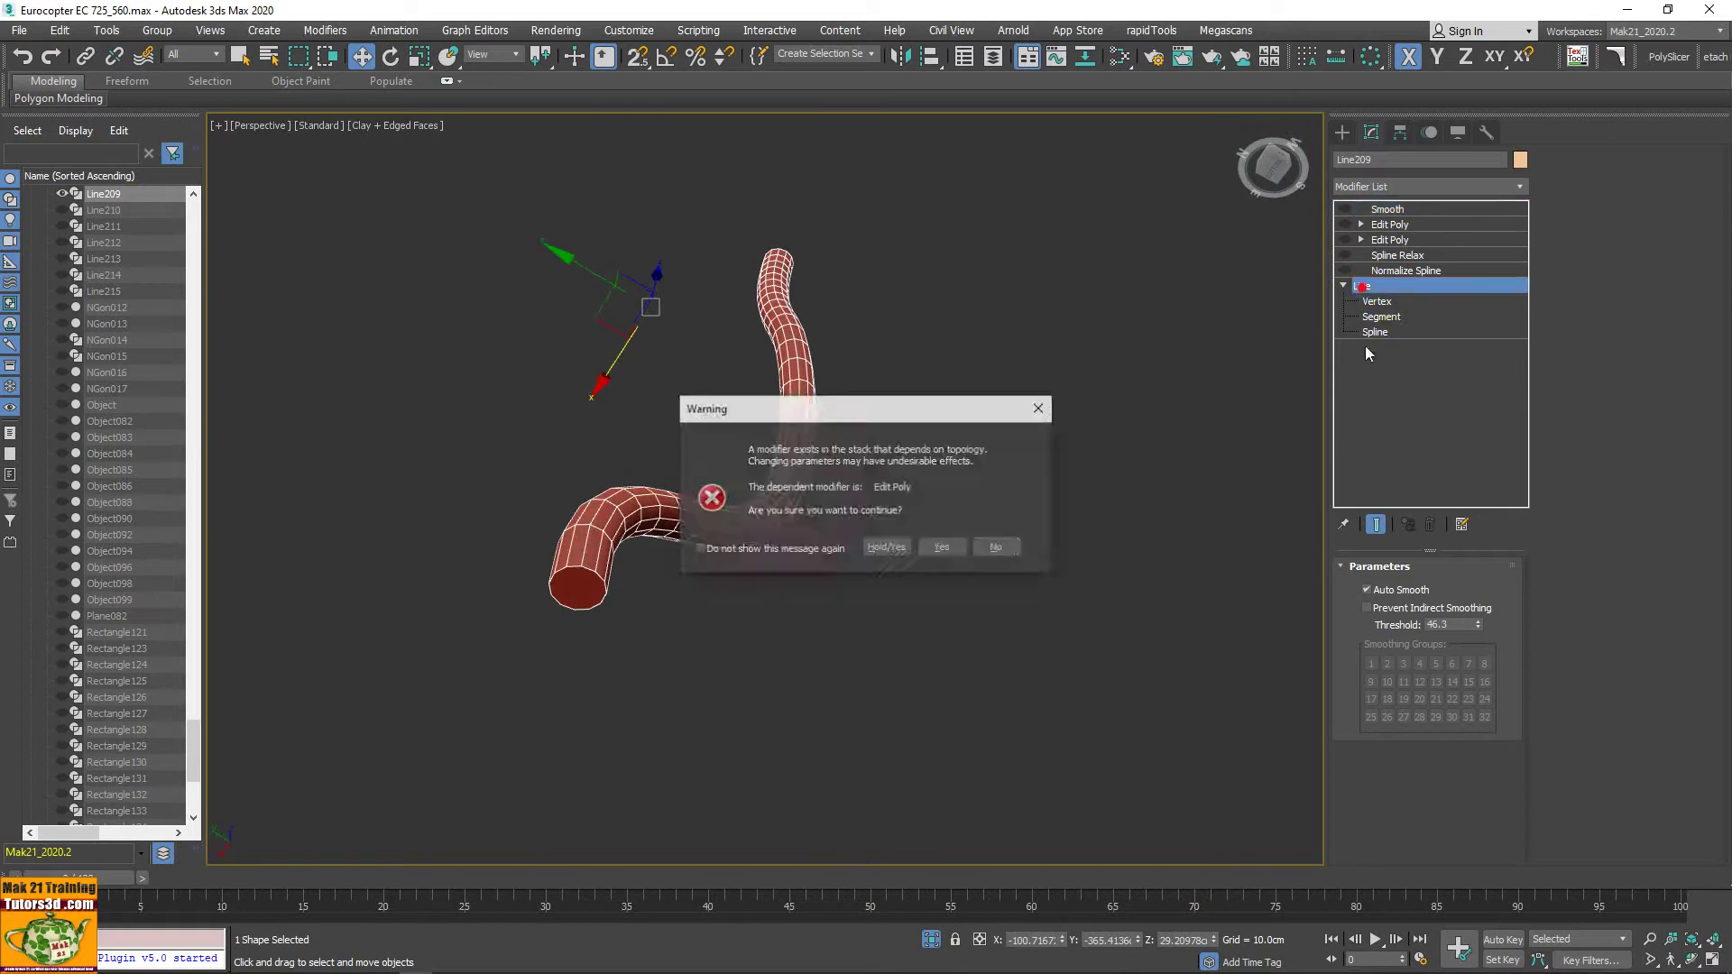
pyautogui.click(942, 547)
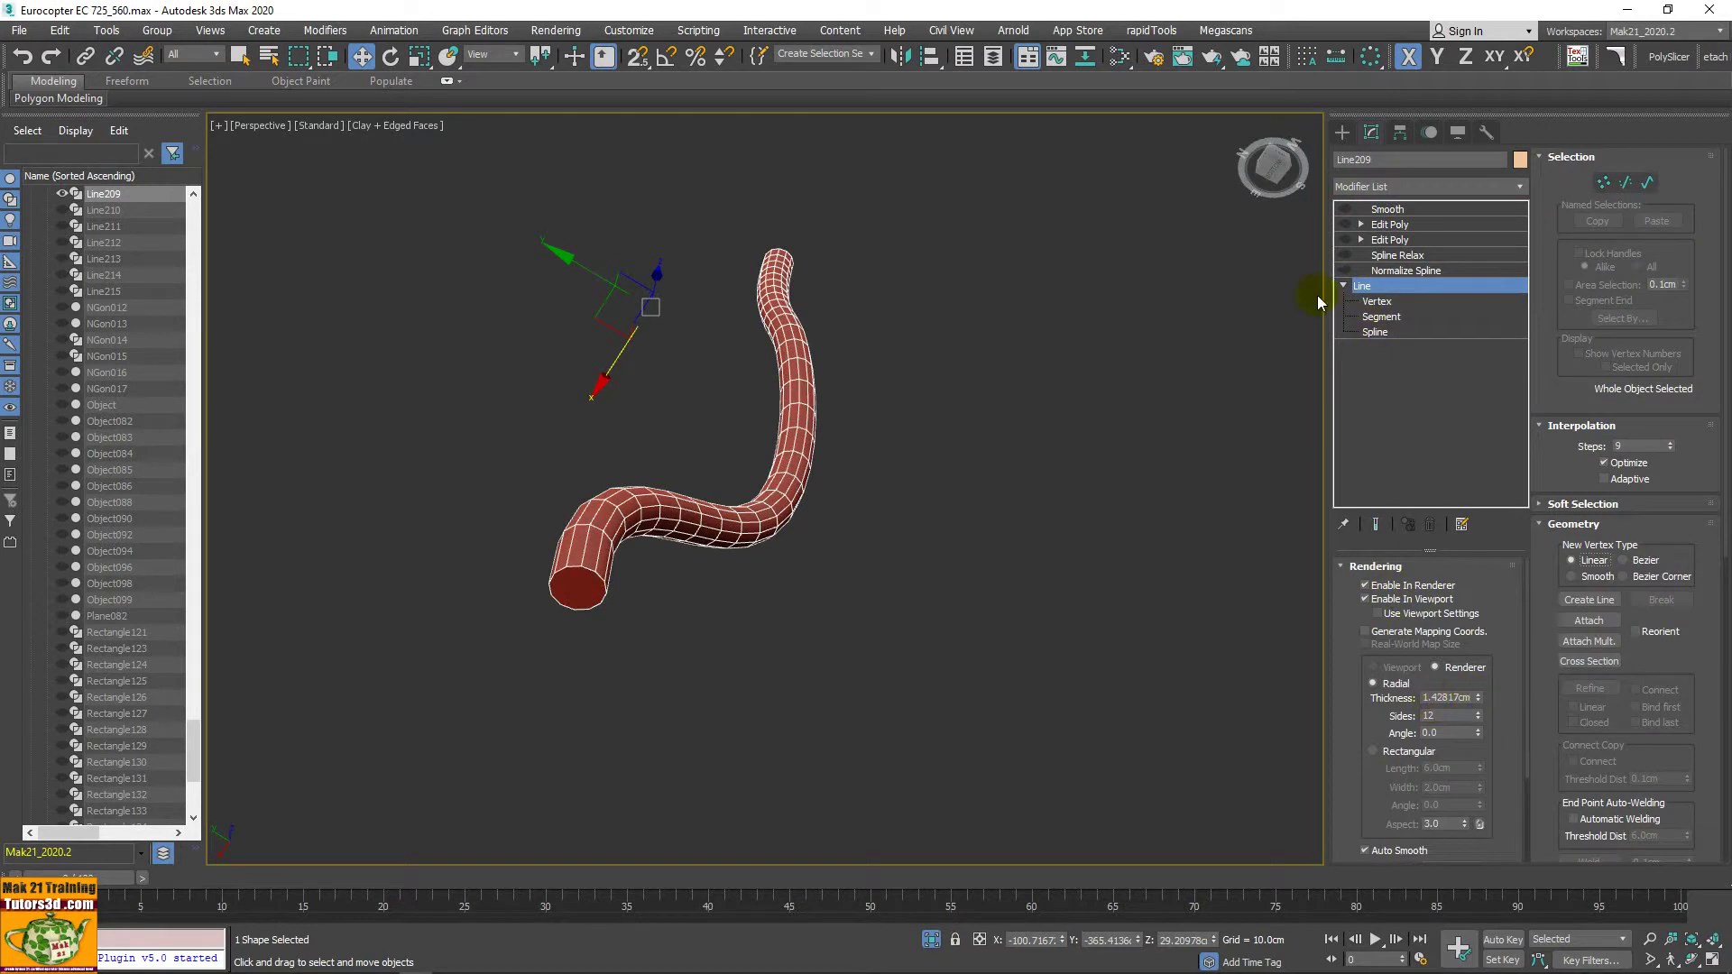
pyautogui.moveTo(792, 494)
pyautogui.keyDown('alt'); pyautogui.mouseDown(button='middle')
pyautogui.moveTo(688, 568)
pyautogui.moveTo(733, 399)
pyautogui.moveTo(812, 387)
pyautogui.mouseUp(button='middle'); pyautogui.keyUp('alt')
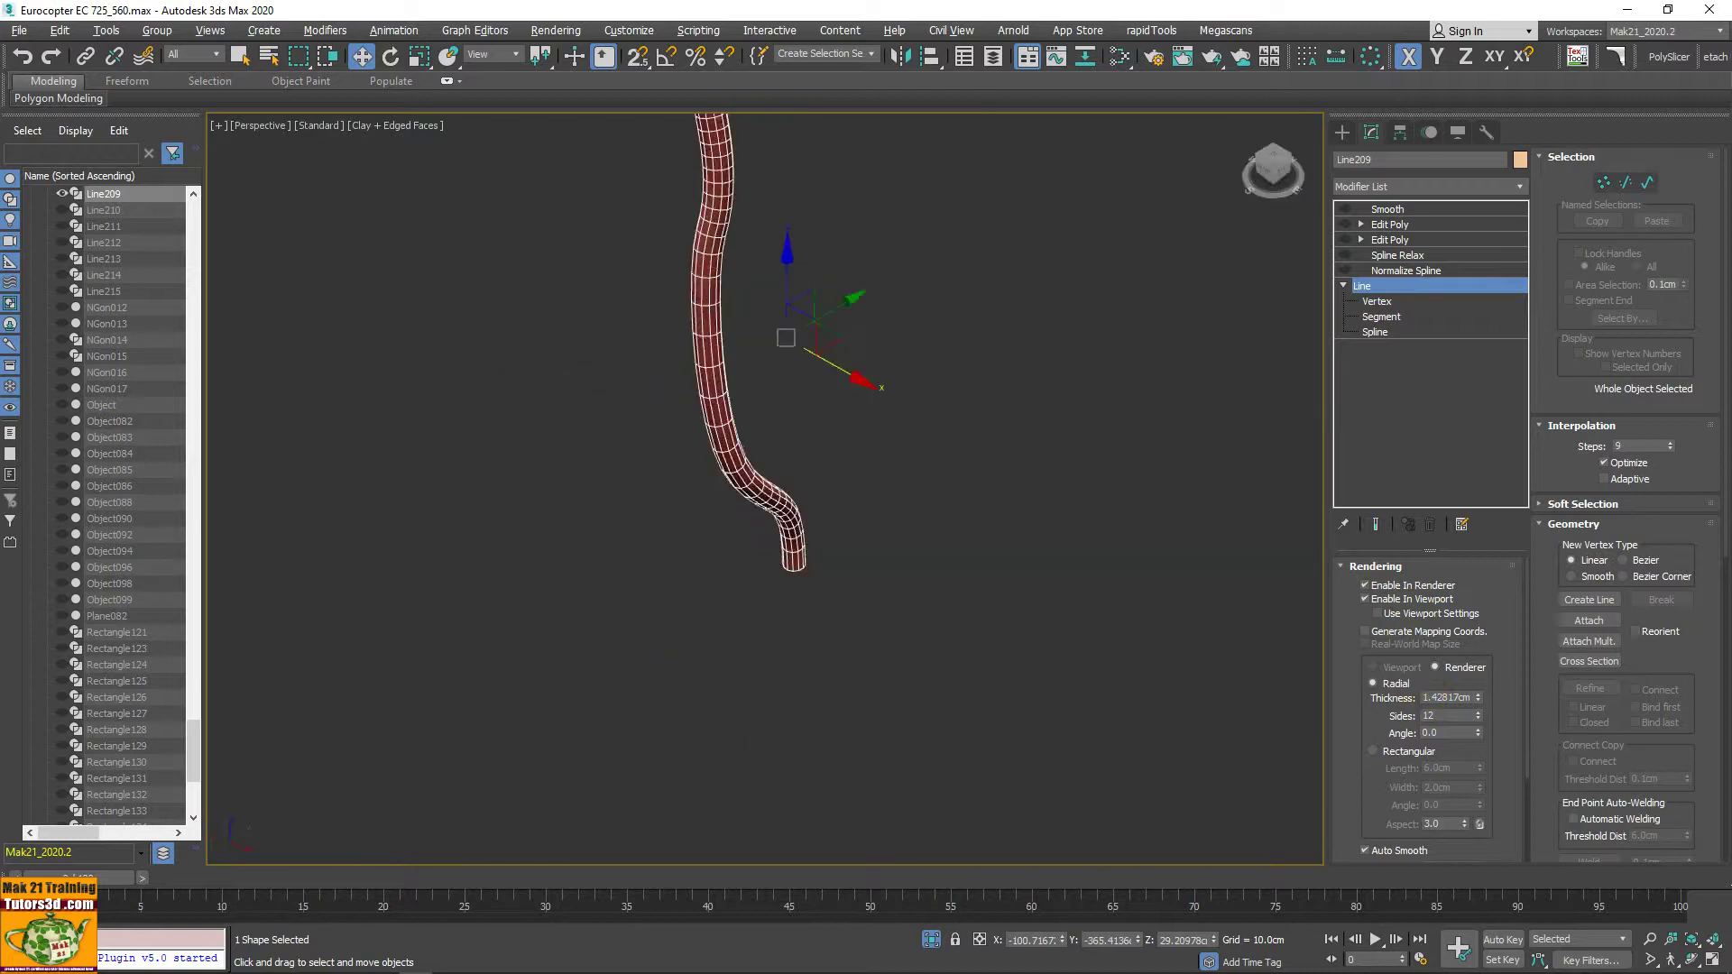
pyautogui.keyDown('alt'); pyautogui.moveTo(812, 388); pyautogui.dragTo(1327, 905, button='middle'); pyautogui.keyUp('alt')
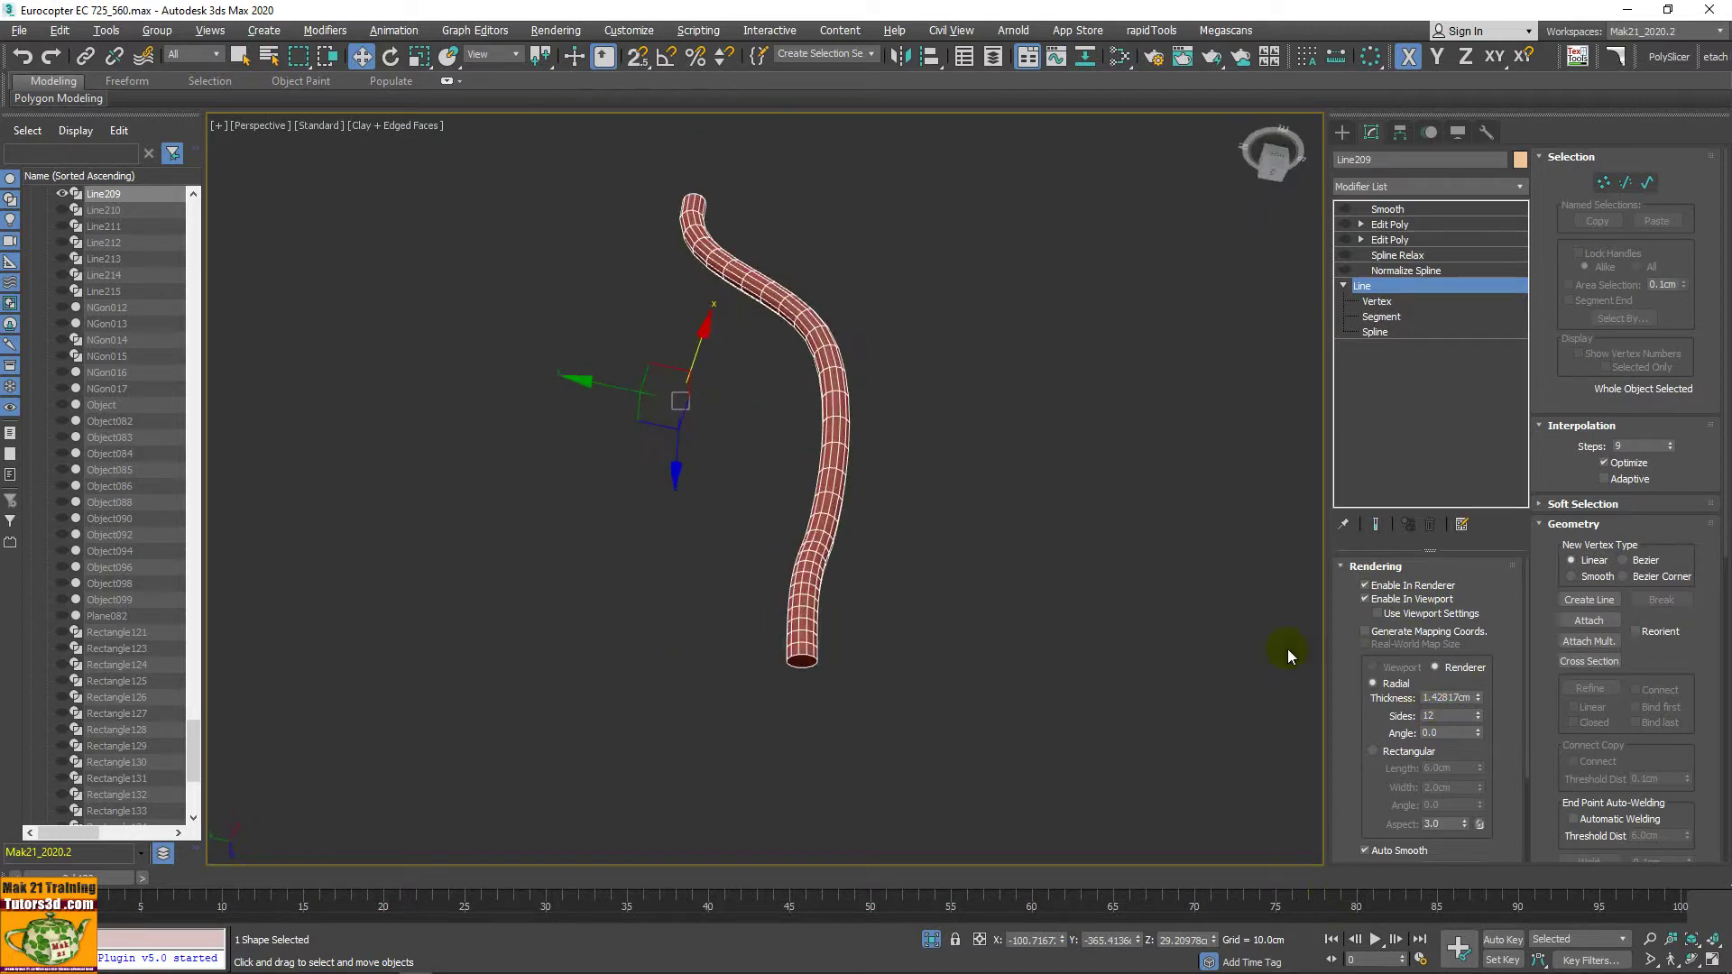
# Step: Enter vertex editing on Line209's base Line in wireframe and box-select four vertices
pyautogui.click(1375, 301)
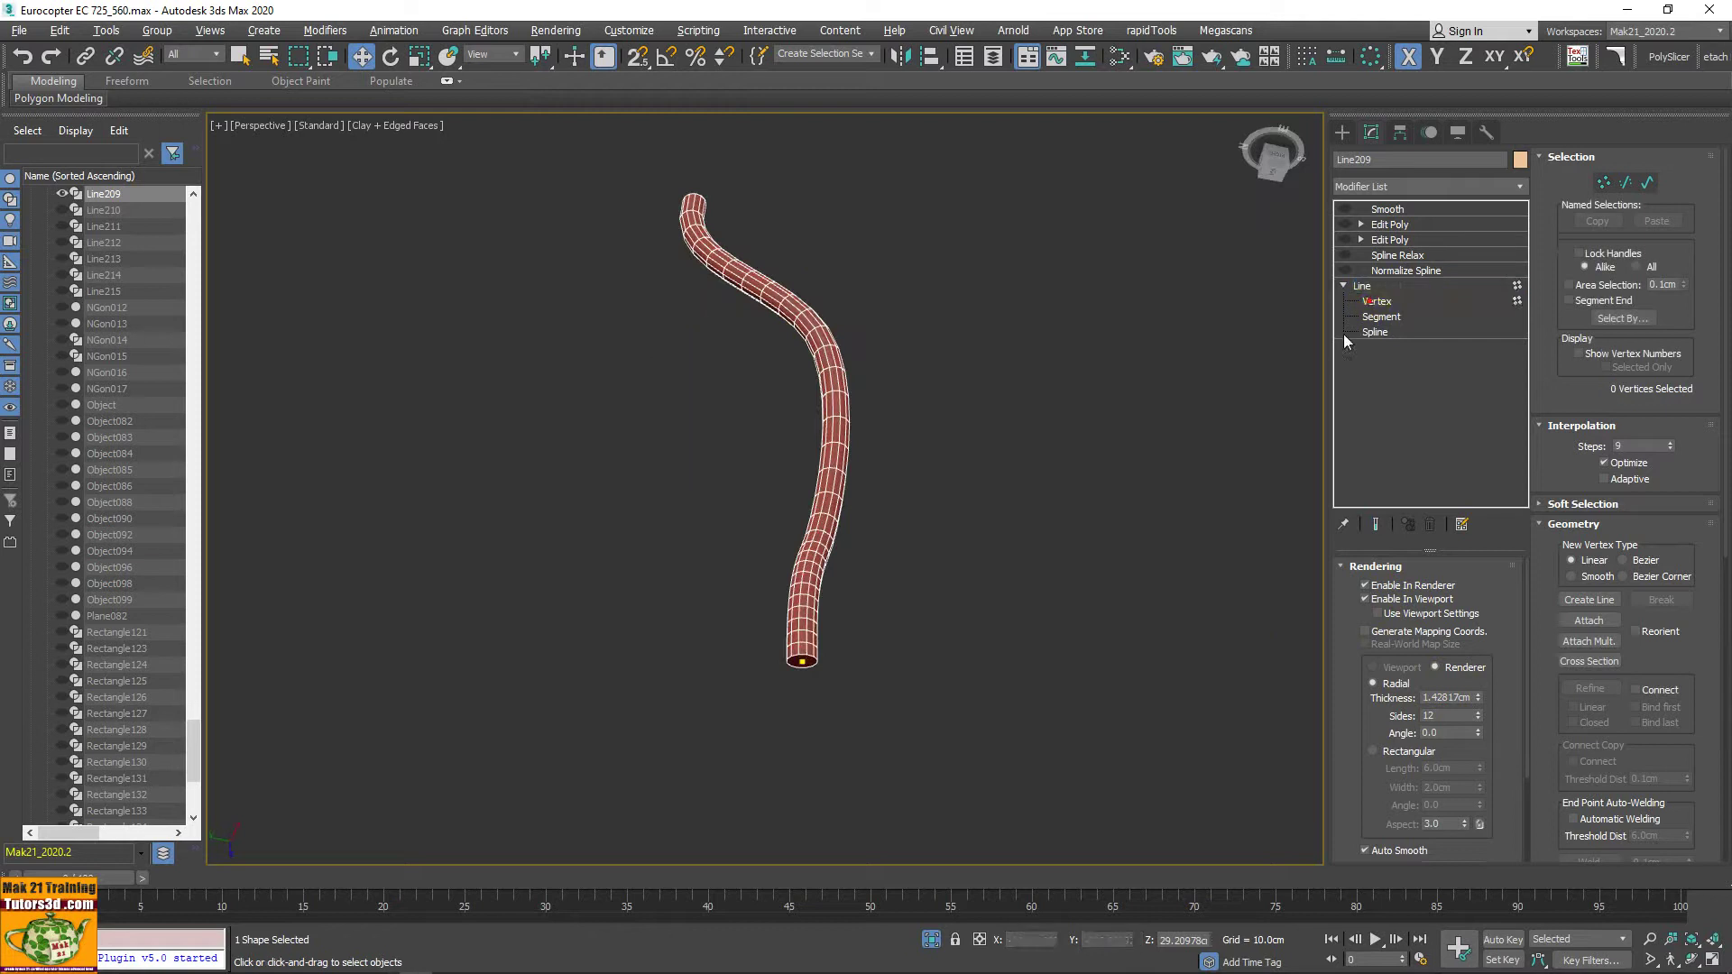
pyautogui.press('F3')
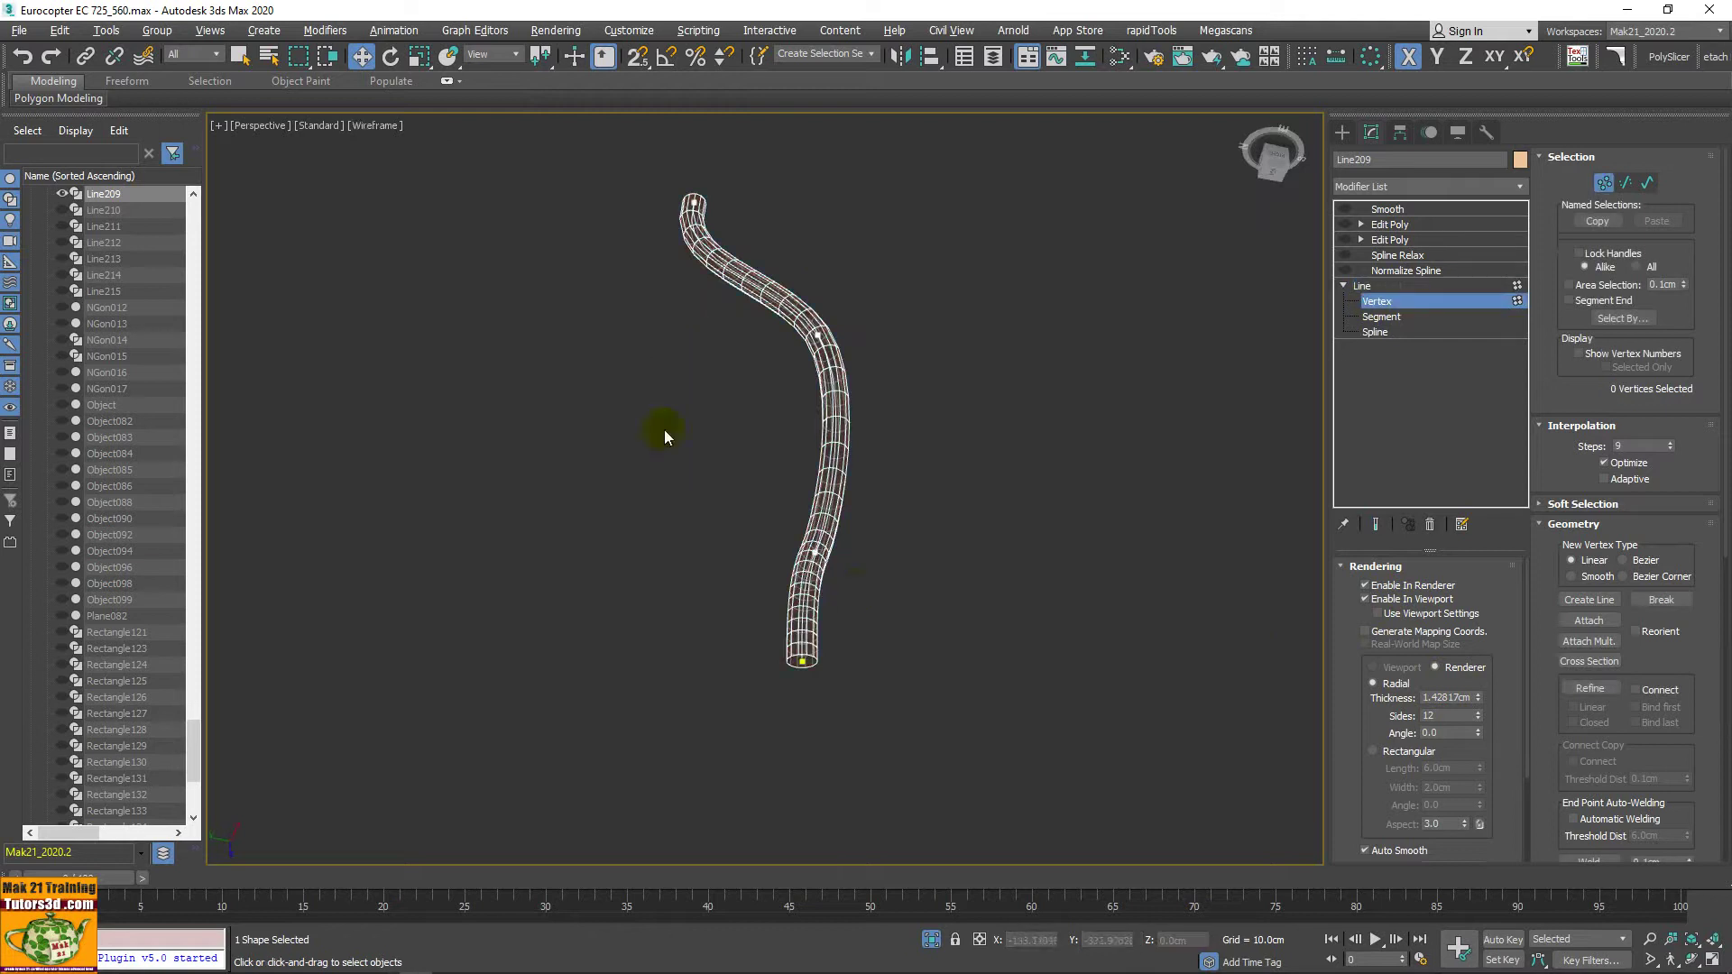
pyautogui.moveTo(619, 202); pyautogui.dragTo(960, 694)
pyautogui.moveTo(924, 712)
pyautogui.keyDown('alt'); pyautogui.mouseDown(button='middle')
pyautogui.moveTo(910, 770)
pyautogui.moveTo(702, 306)
pyautogui.mouseUp(button='middle'); pyautogui.keyUp('alt')
pyautogui.click(837, 388)
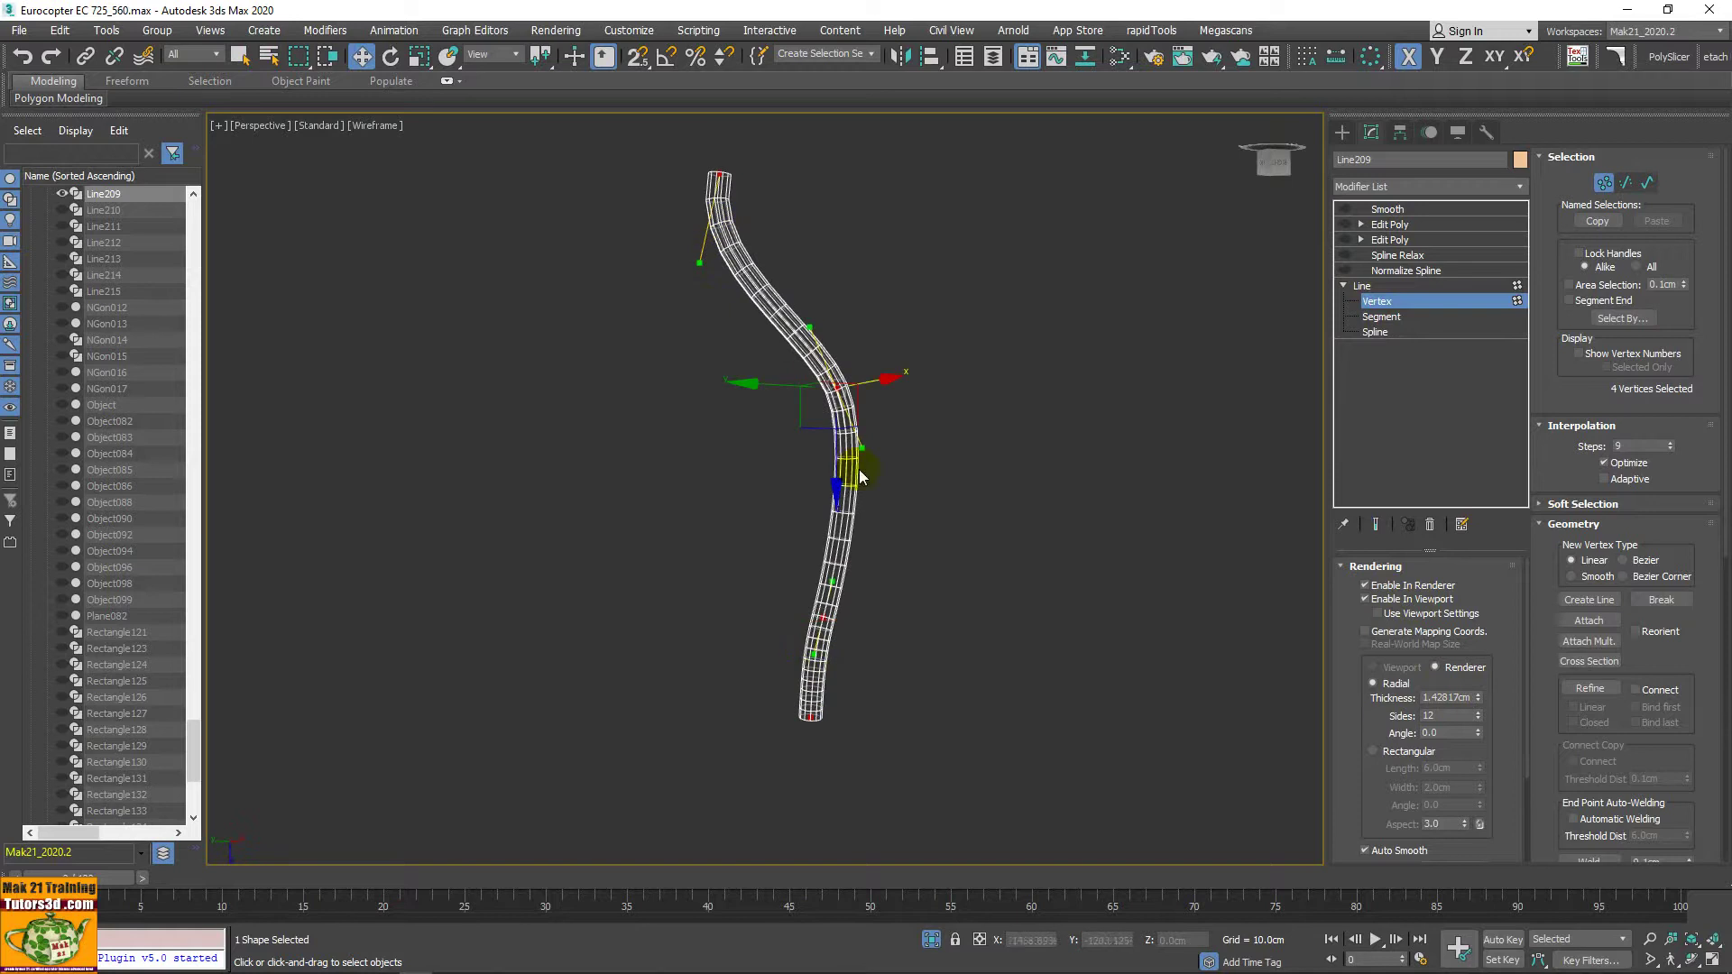
pyautogui.scroll(3, 830, 684)
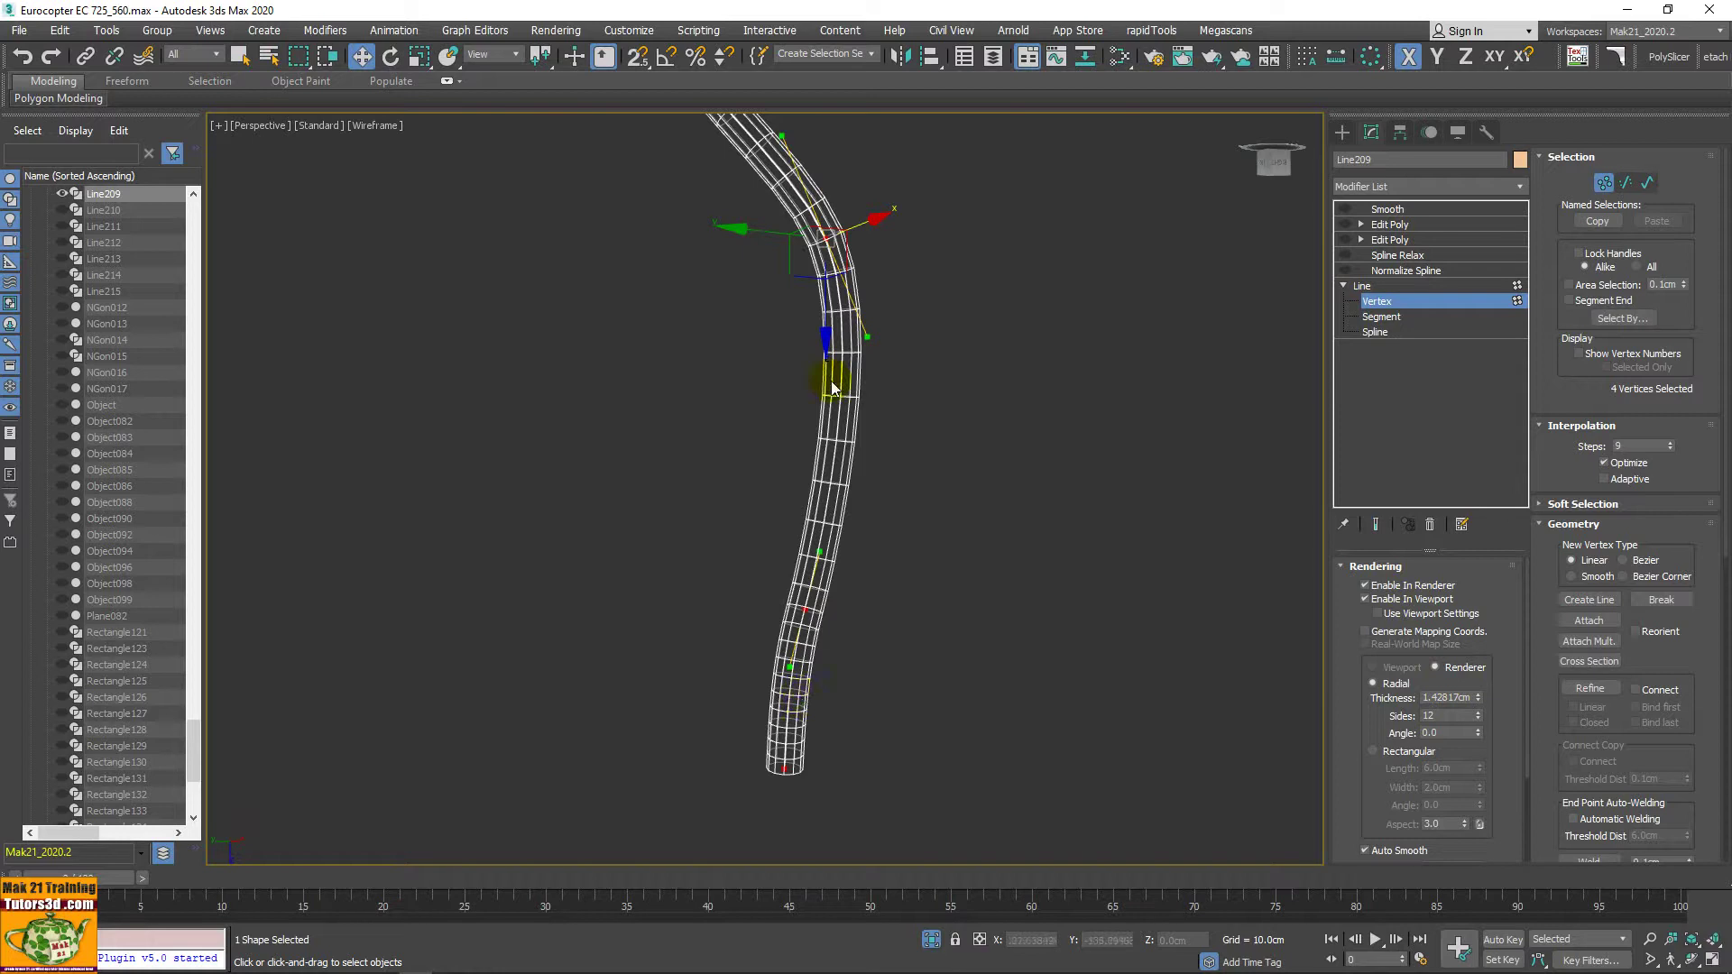
pyautogui.scroll(2, 824, 433)
pyautogui.scroll(-3, 874, 631)
pyautogui.scroll(-1, 869, 646)
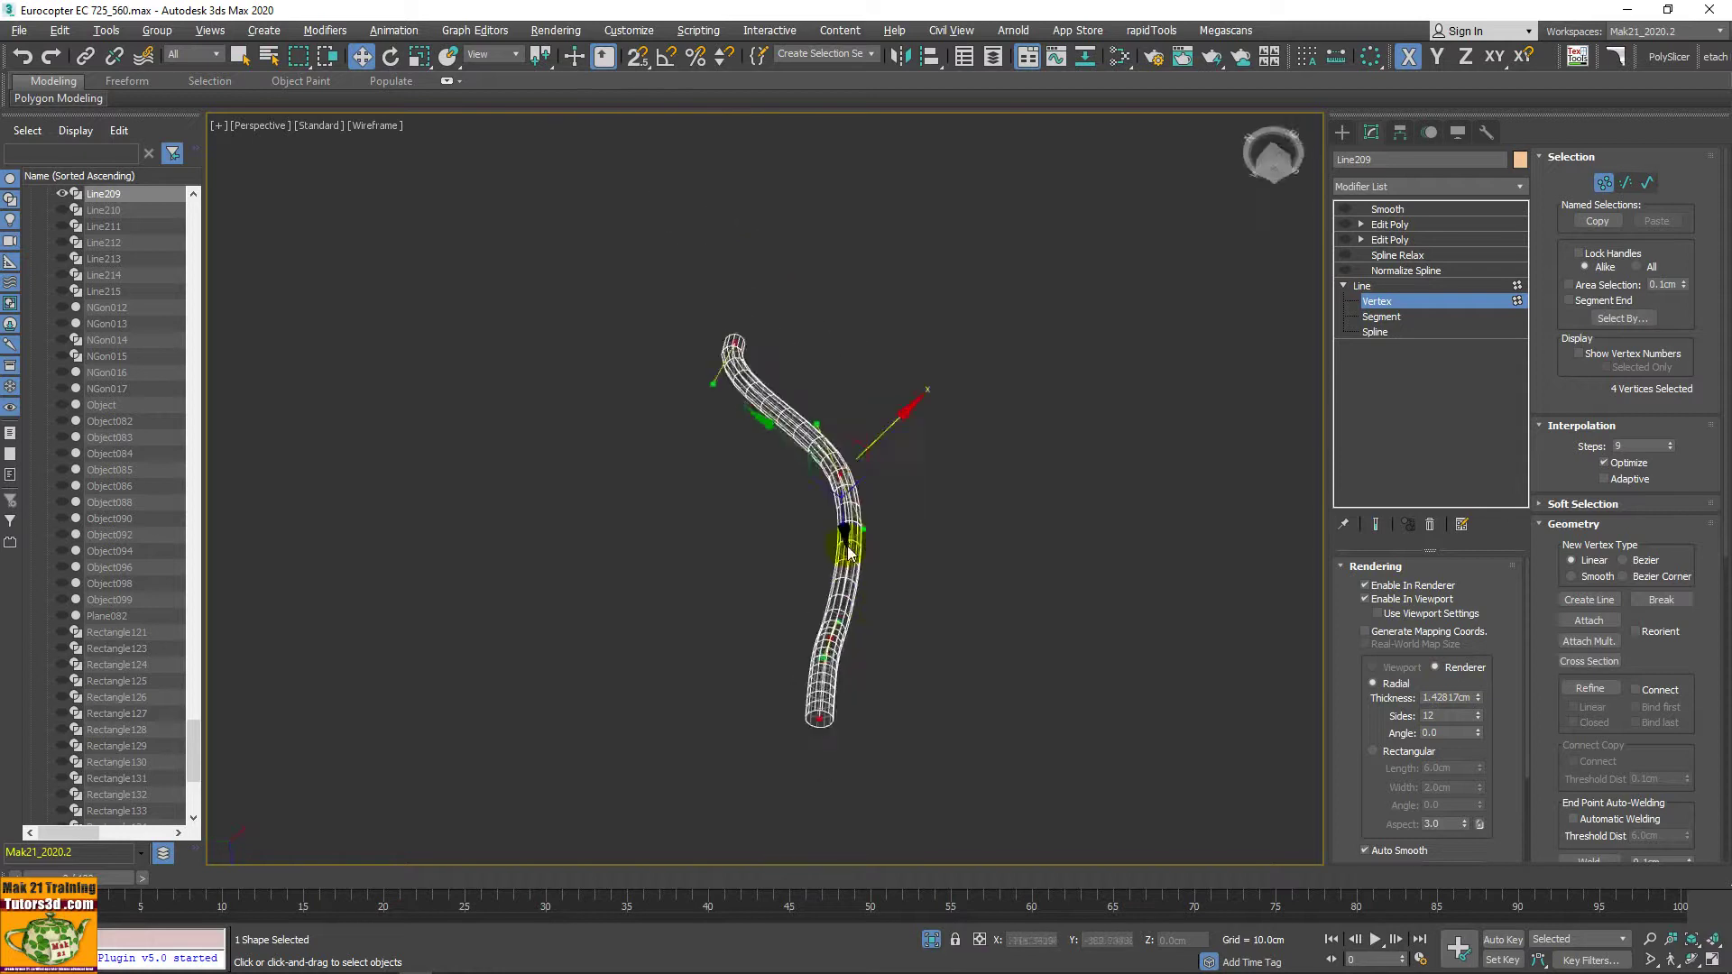
pyautogui.scroll(3, 841, 625)
pyautogui.moveTo(841, 625)
pyautogui.keyDown('alt'); pyautogui.mouseDown(button='middle')
pyautogui.moveTo(735, 642)
pyautogui.moveTo(674, 588)
pyautogui.moveTo(655, 467)
pyautogui.moveTo(686, 433)
pyautogui.mouseUp(button='middle'); pyautogui.keyUp('alt')
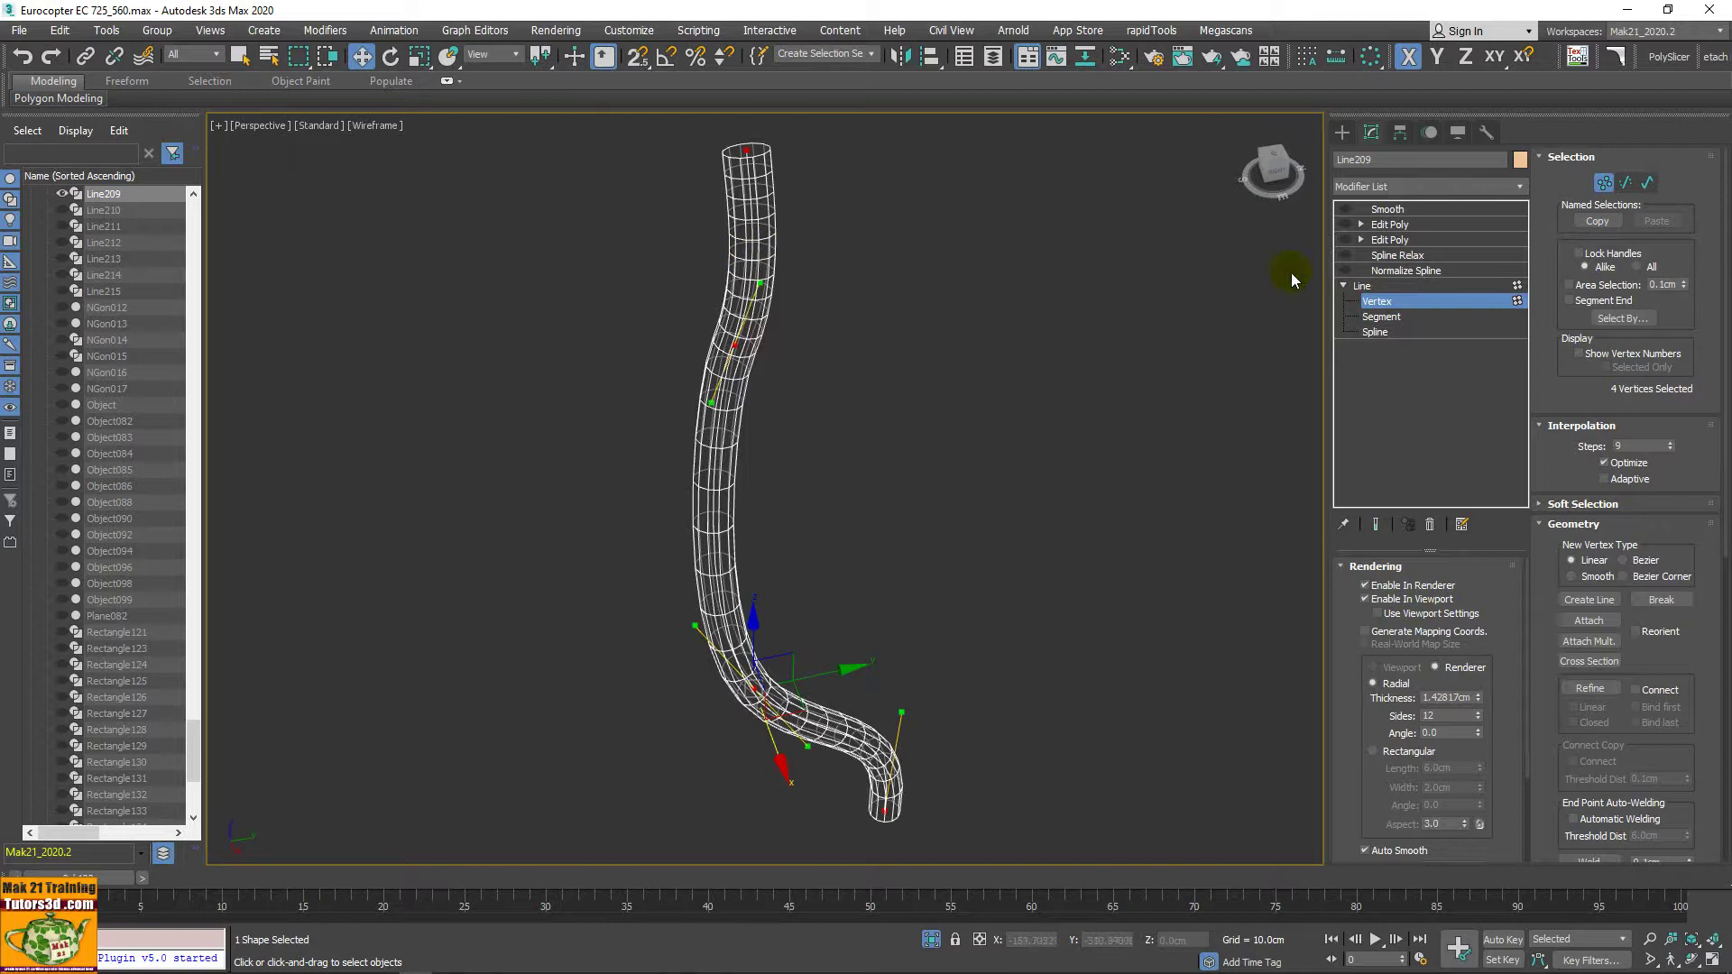
# Step: Go to Normalize Spline past the warning and toggle it off and on to compare
pyautogui.click(1363, 285)
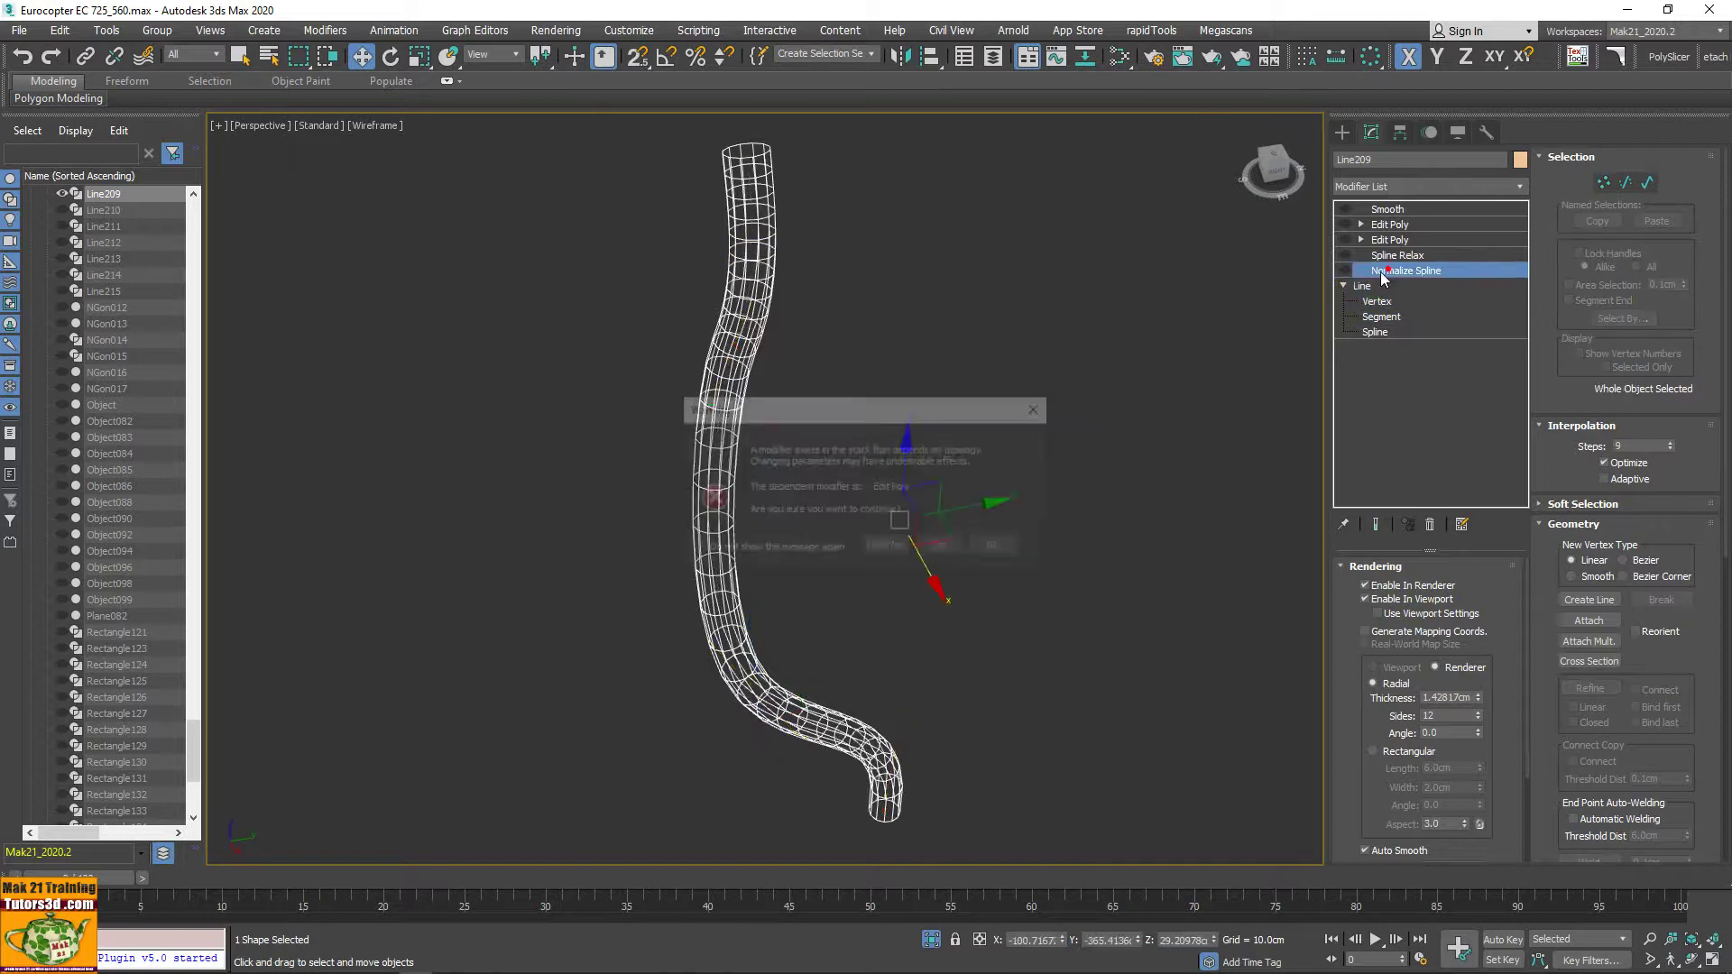
pyautogui.click(942, 548)
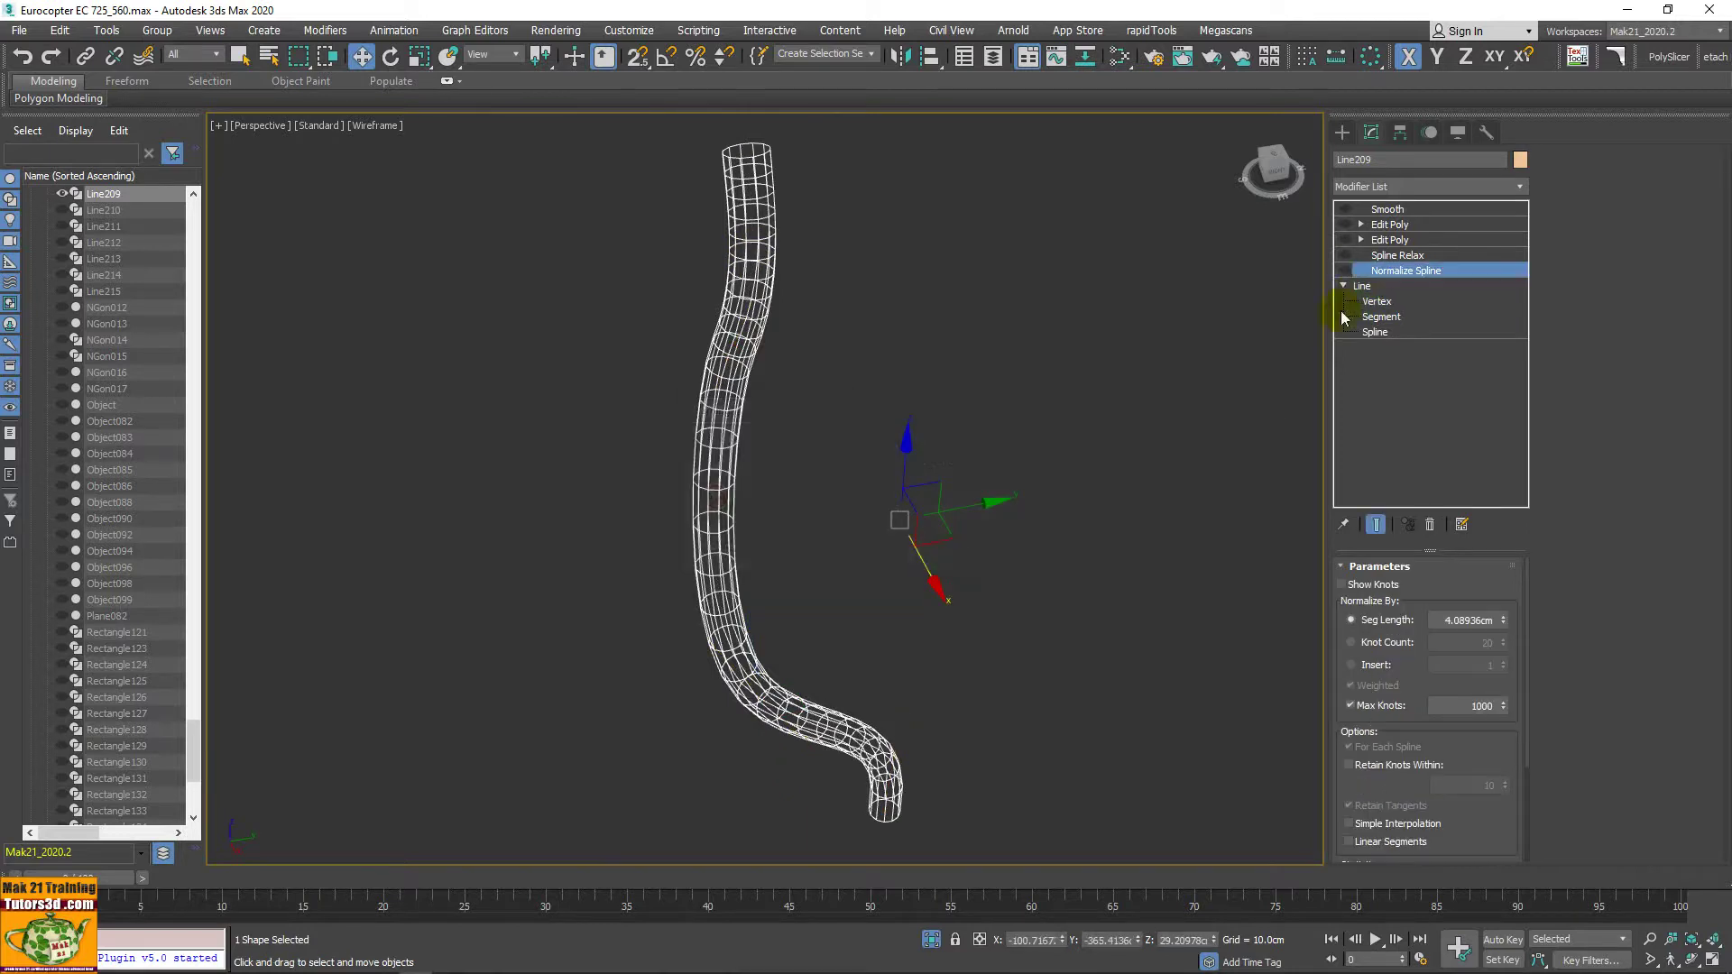
pyautogui.click(1344, 271)
pyautogui.click(1344, 271)
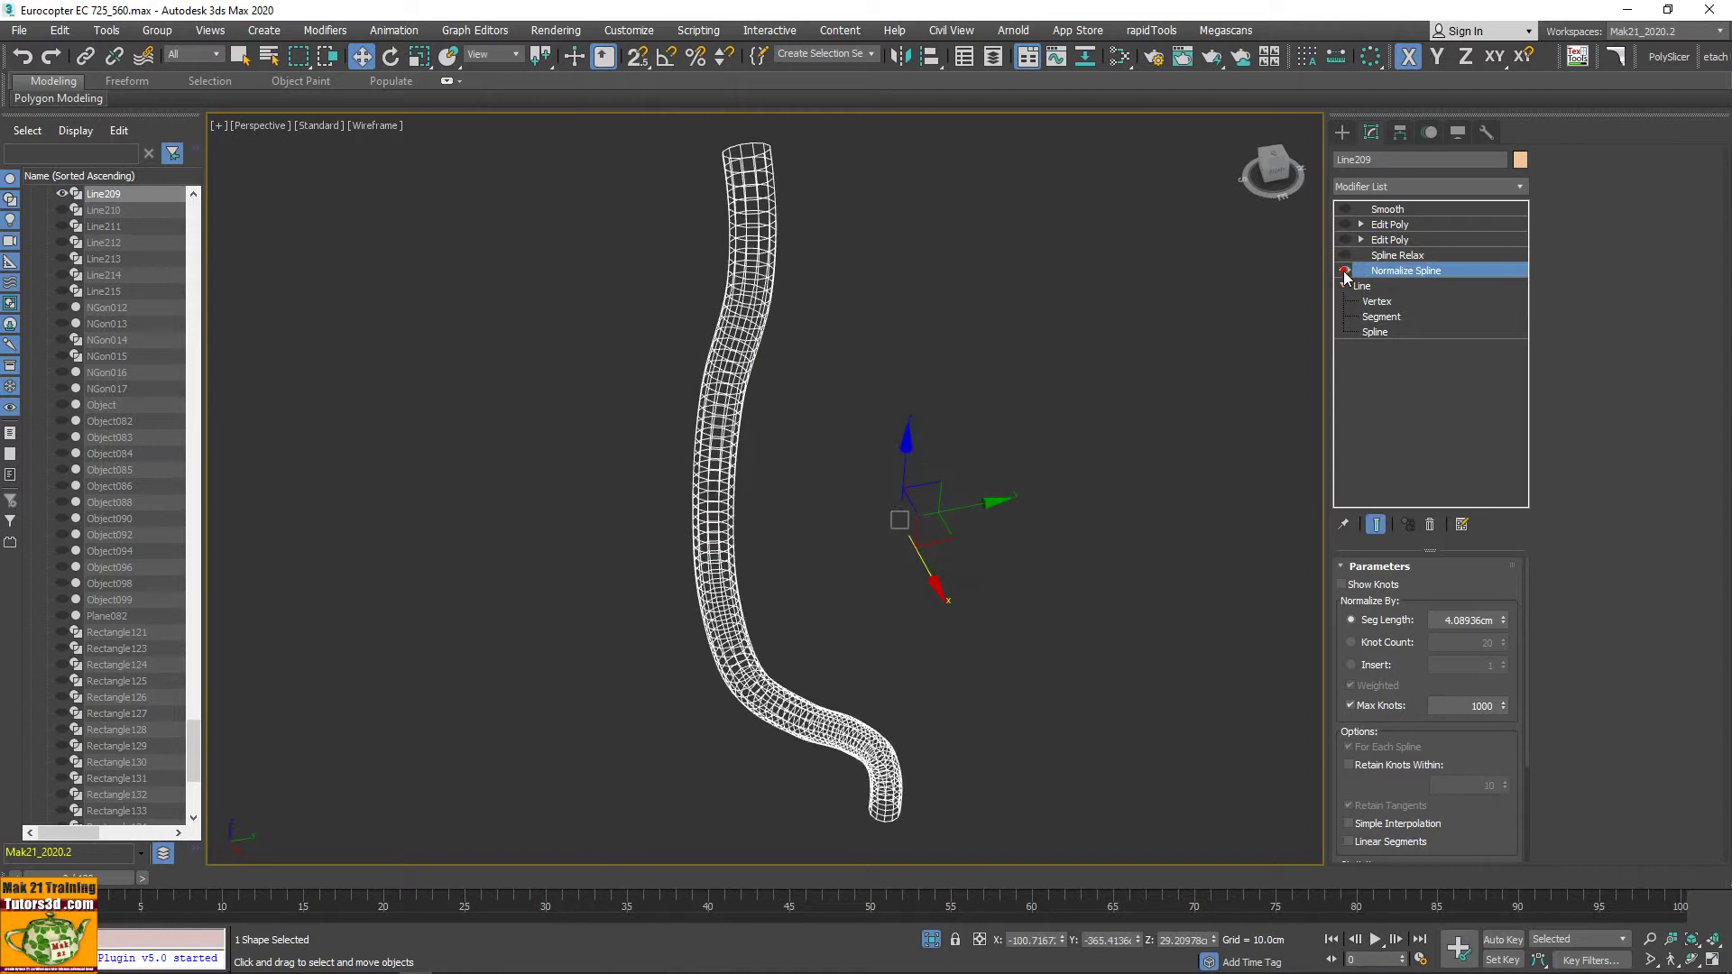
pyautogui.click(1344, 271)
pyautogui.press('F3')
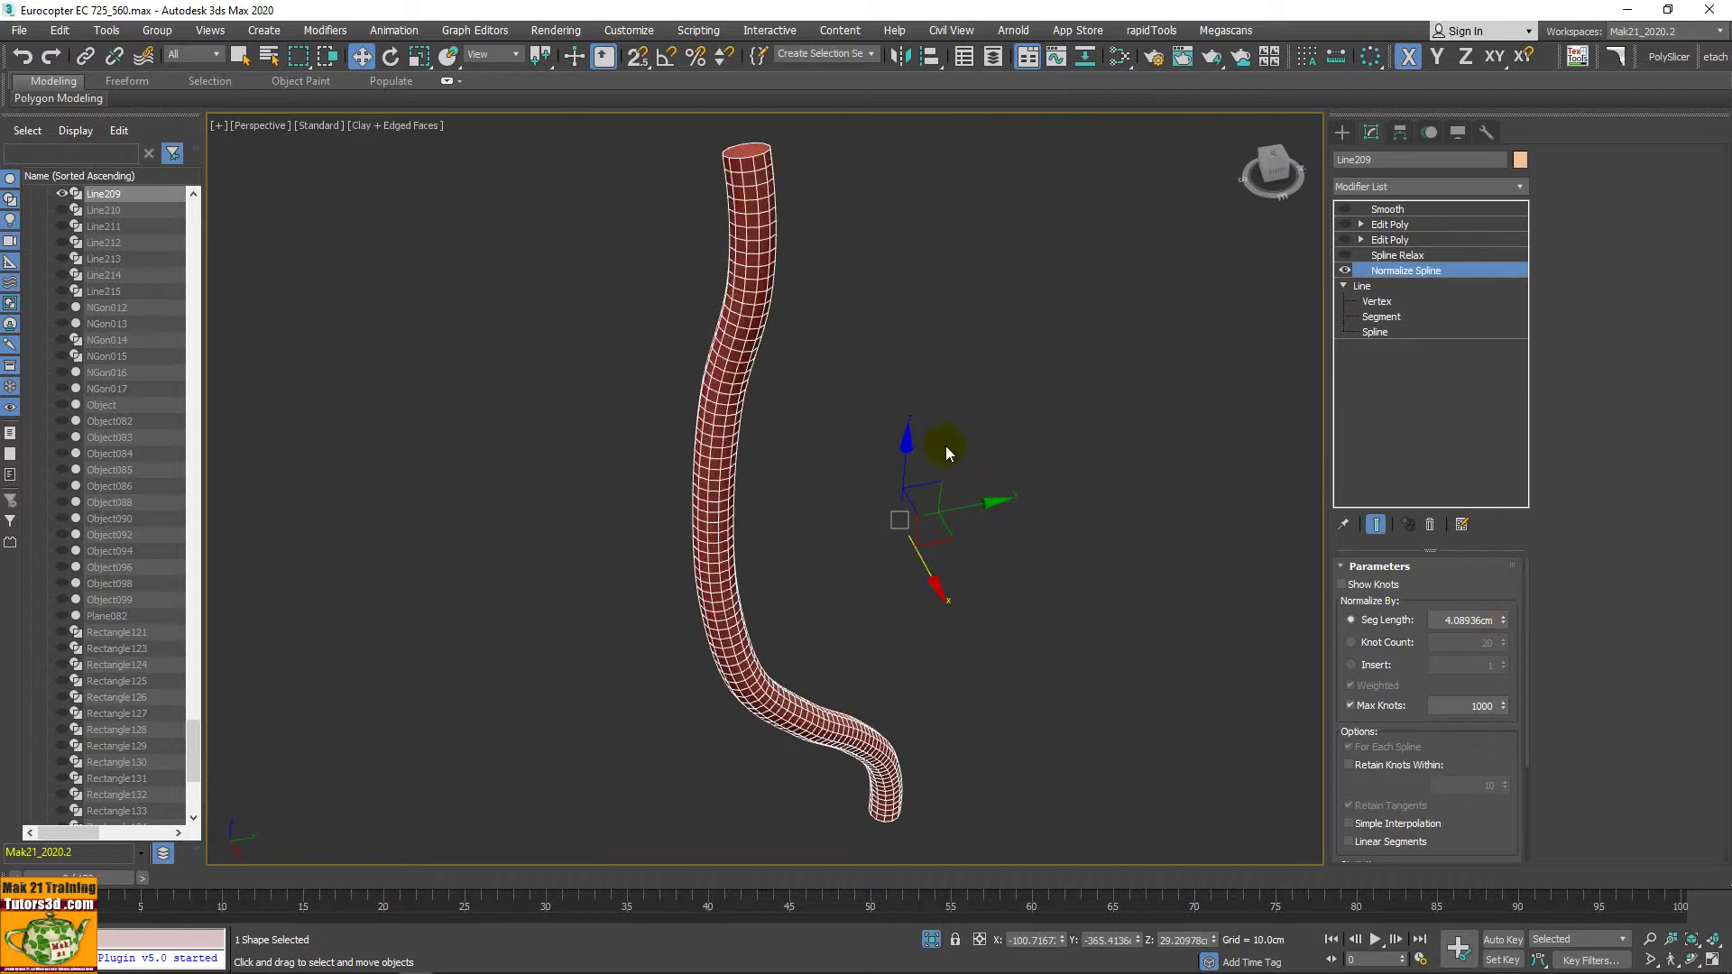
pyautogui.moveTo(878, 641)
pyautogui.keyDown('alt'); pyautogui.mouseDown(button='middle')
pyautogui.moveTo(831, 599)
pyautogui.moveTo(754, 724)
pyautogui.moveTo(735, 794)
pyautogui.moveTo(927, 790)
pyautogui.moveTo(1049, 697)
pyautogui.moveTo(1068, 740)
pyautogui.moveTo(937, 837)
pyautogui.moveTo(684, 782)
pyautogui.moveTo(801, 873)
pyautogui.moveTo(1005, 682)
pyautogui.moveTo(982, 675)
pyautogui.mouseUp(button='middle'); pyautogui.keyUp('alt')
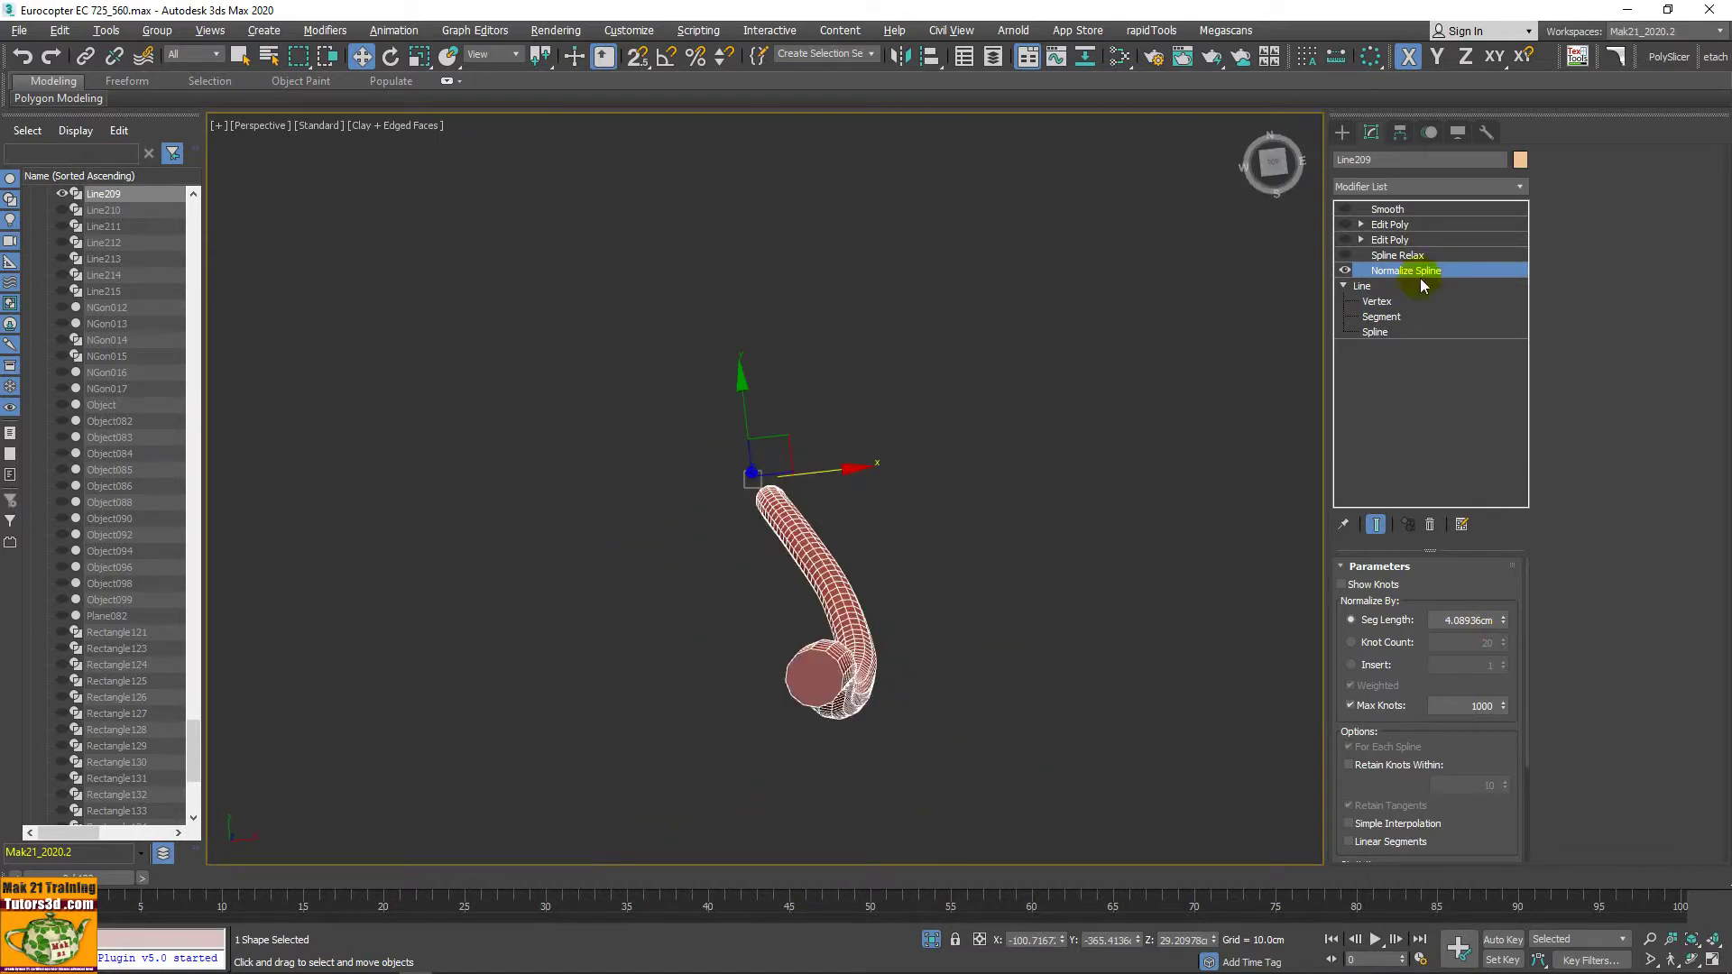
# Step: Select Spline Relax past the warning and re-enable Spline Relax and Normalize Spline
pyautogui.click(1404, 255)
pyautogui.click(1345, 257)
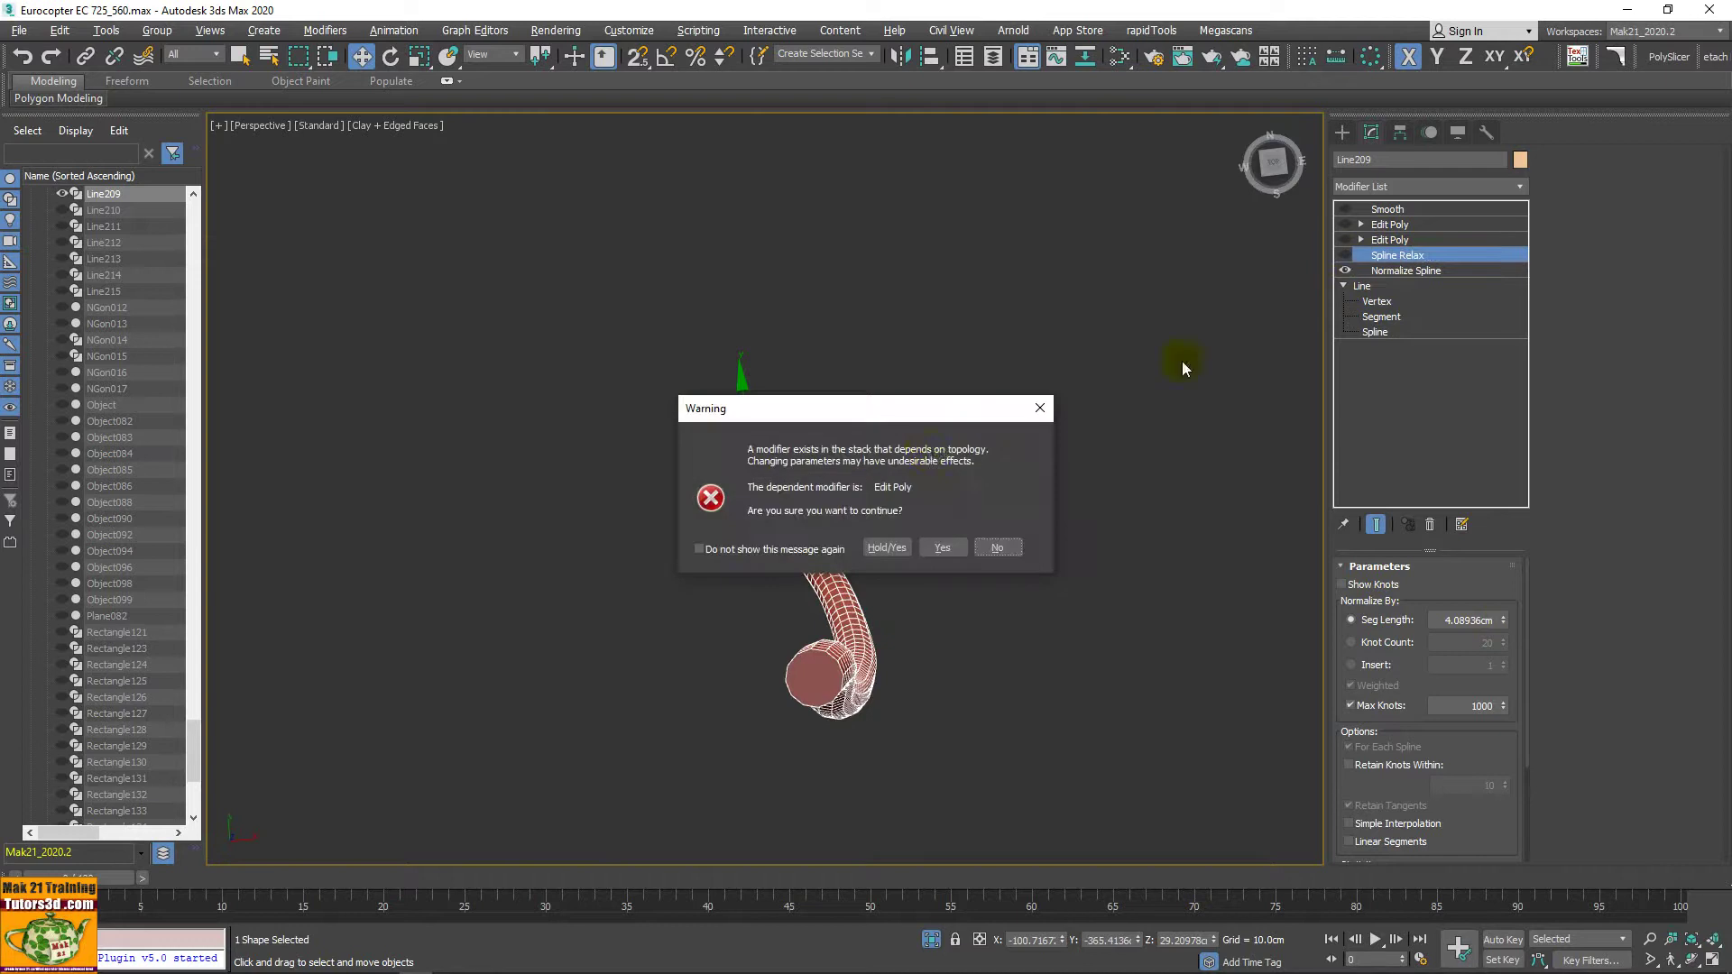
pyautogui.moveTo(916, 408); pyautogui.dragTo(1096, 286)
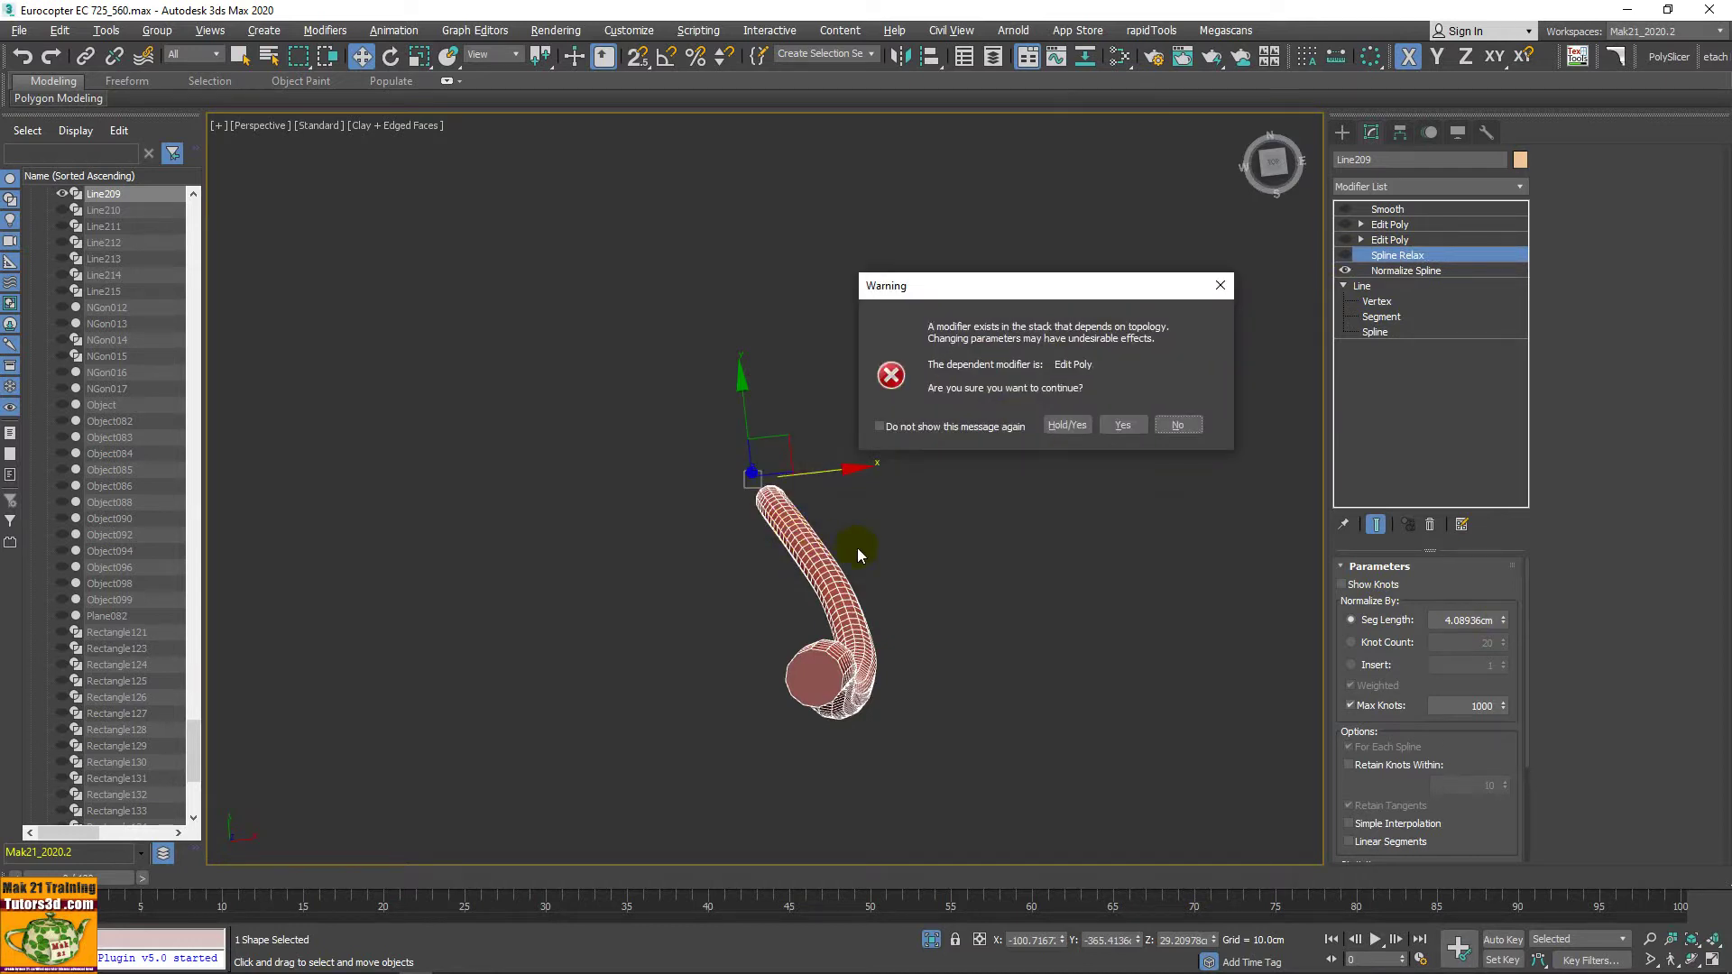
pyautogui.click(1124, 426)
pyautogui.moveTo(1124, 425)
pyautogui.keyDown('alt'); pyautogui.mouseDown(button='middle')
pyautogui.moveTo(931, 566)
pyautogui.moveTo(923, 771)
pyautogui.moveTo(1053, 830)
pyautogui.mouseUp(button='middle'); pyautogui.keyUp('alt')
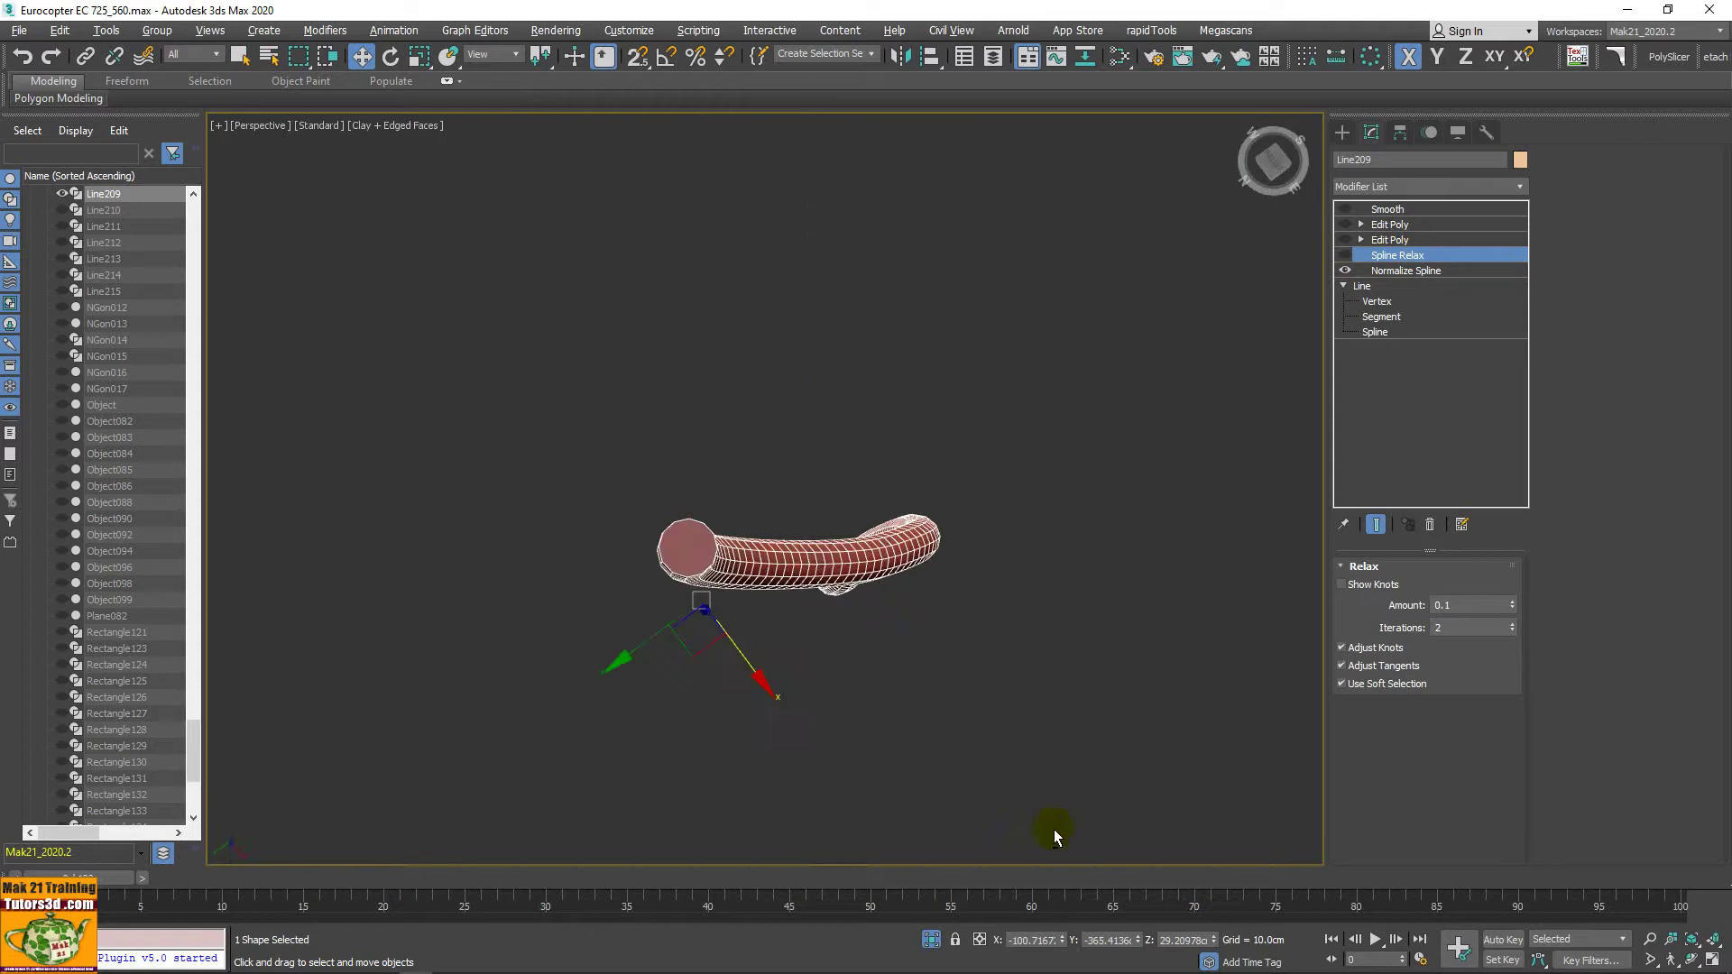
pyautogui.hotkey('shift', 'z')
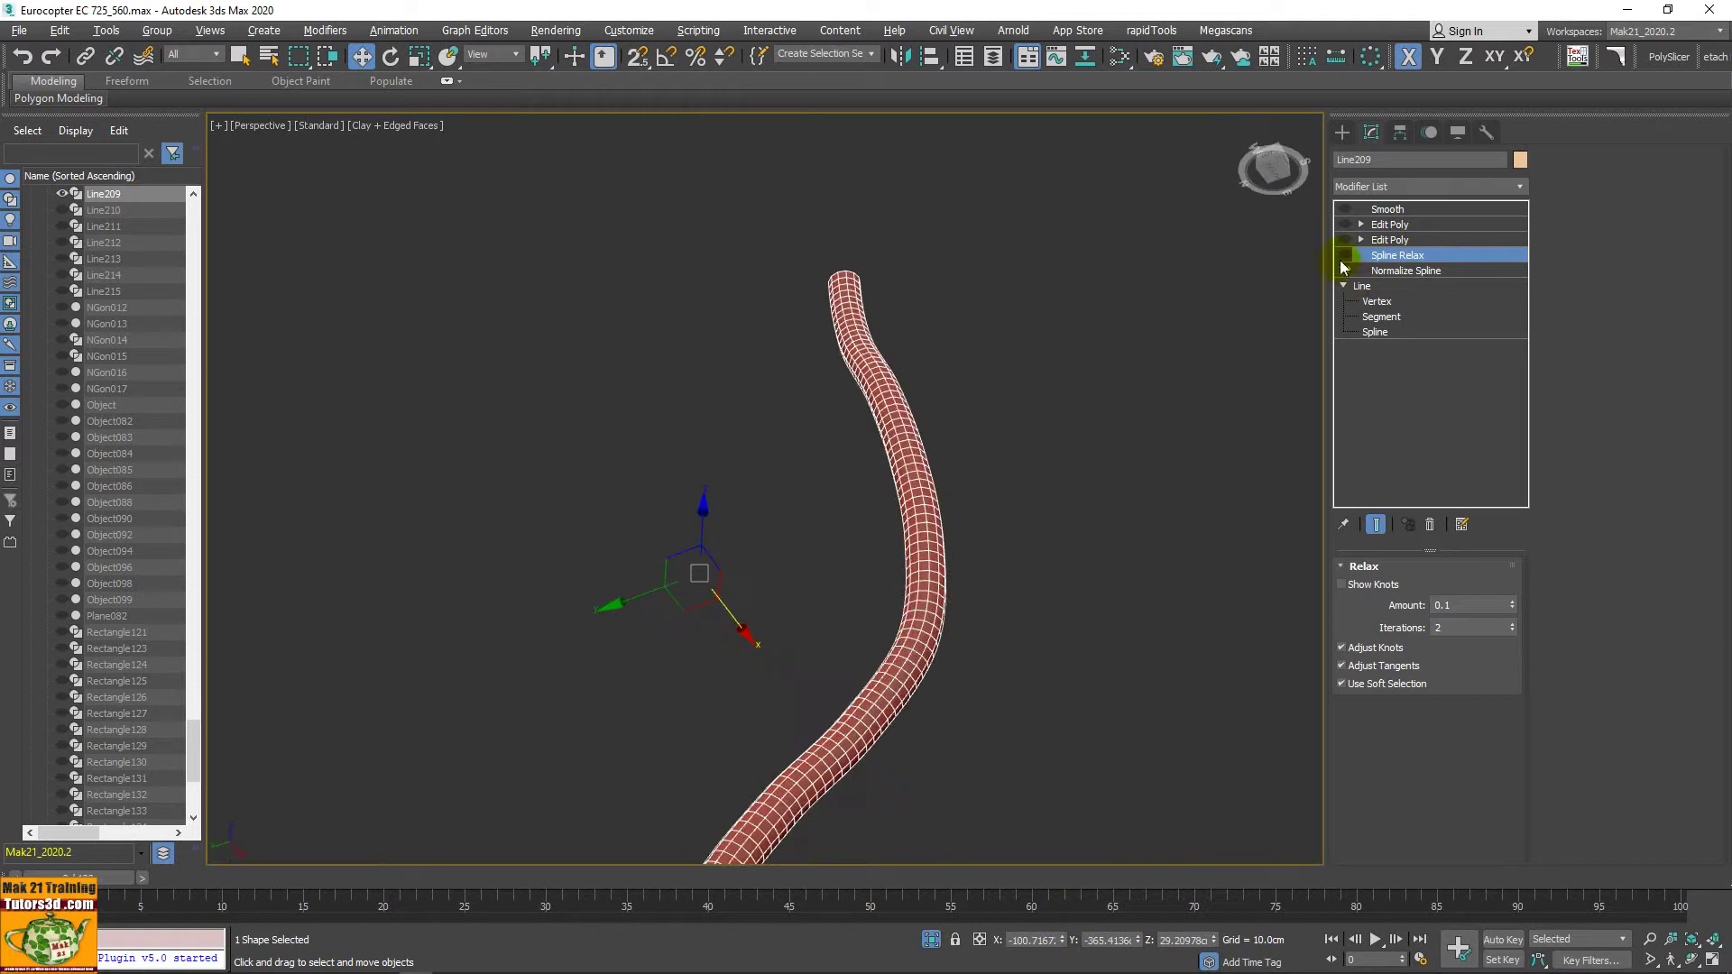
pyautogui.click(1344, 255)
pyautogui.keyDown('alt'); pyautogui.moveTo(1010, 453); pyautogui.dragTo(971, 513, button='middle'); pyautogui.keyUp('alt')
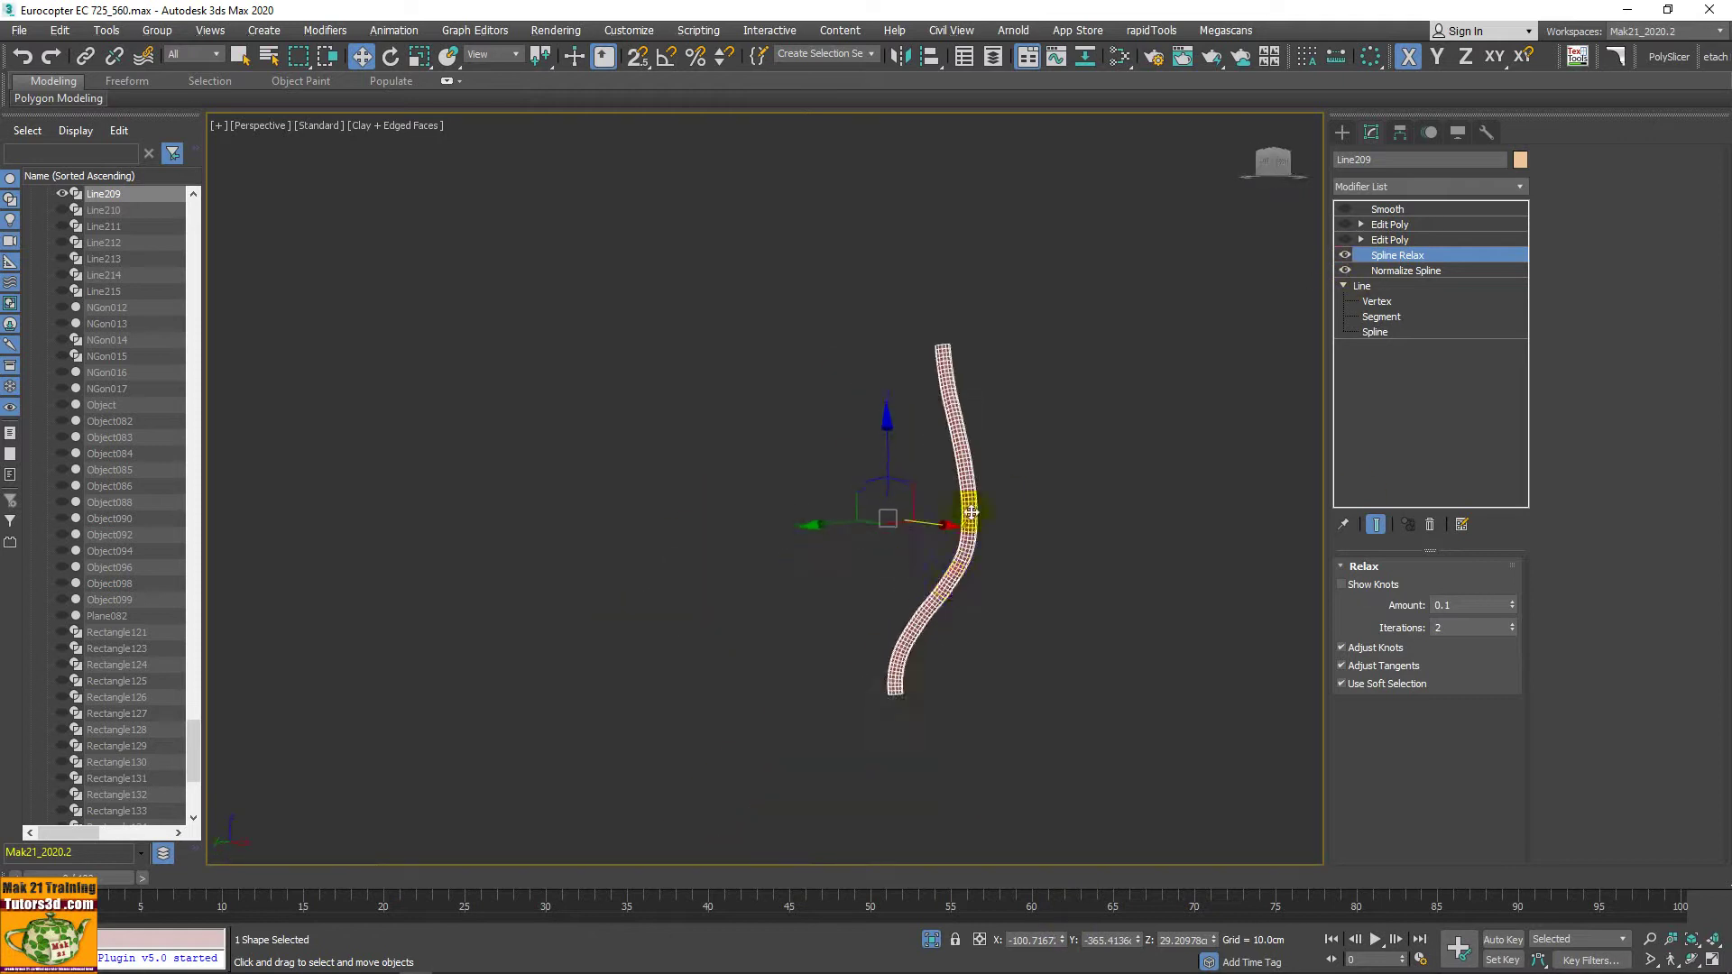
# Step: Toggle Spline Relax to compare its effect, then adjust its Amount value
pyautogui.click(1345, 256)
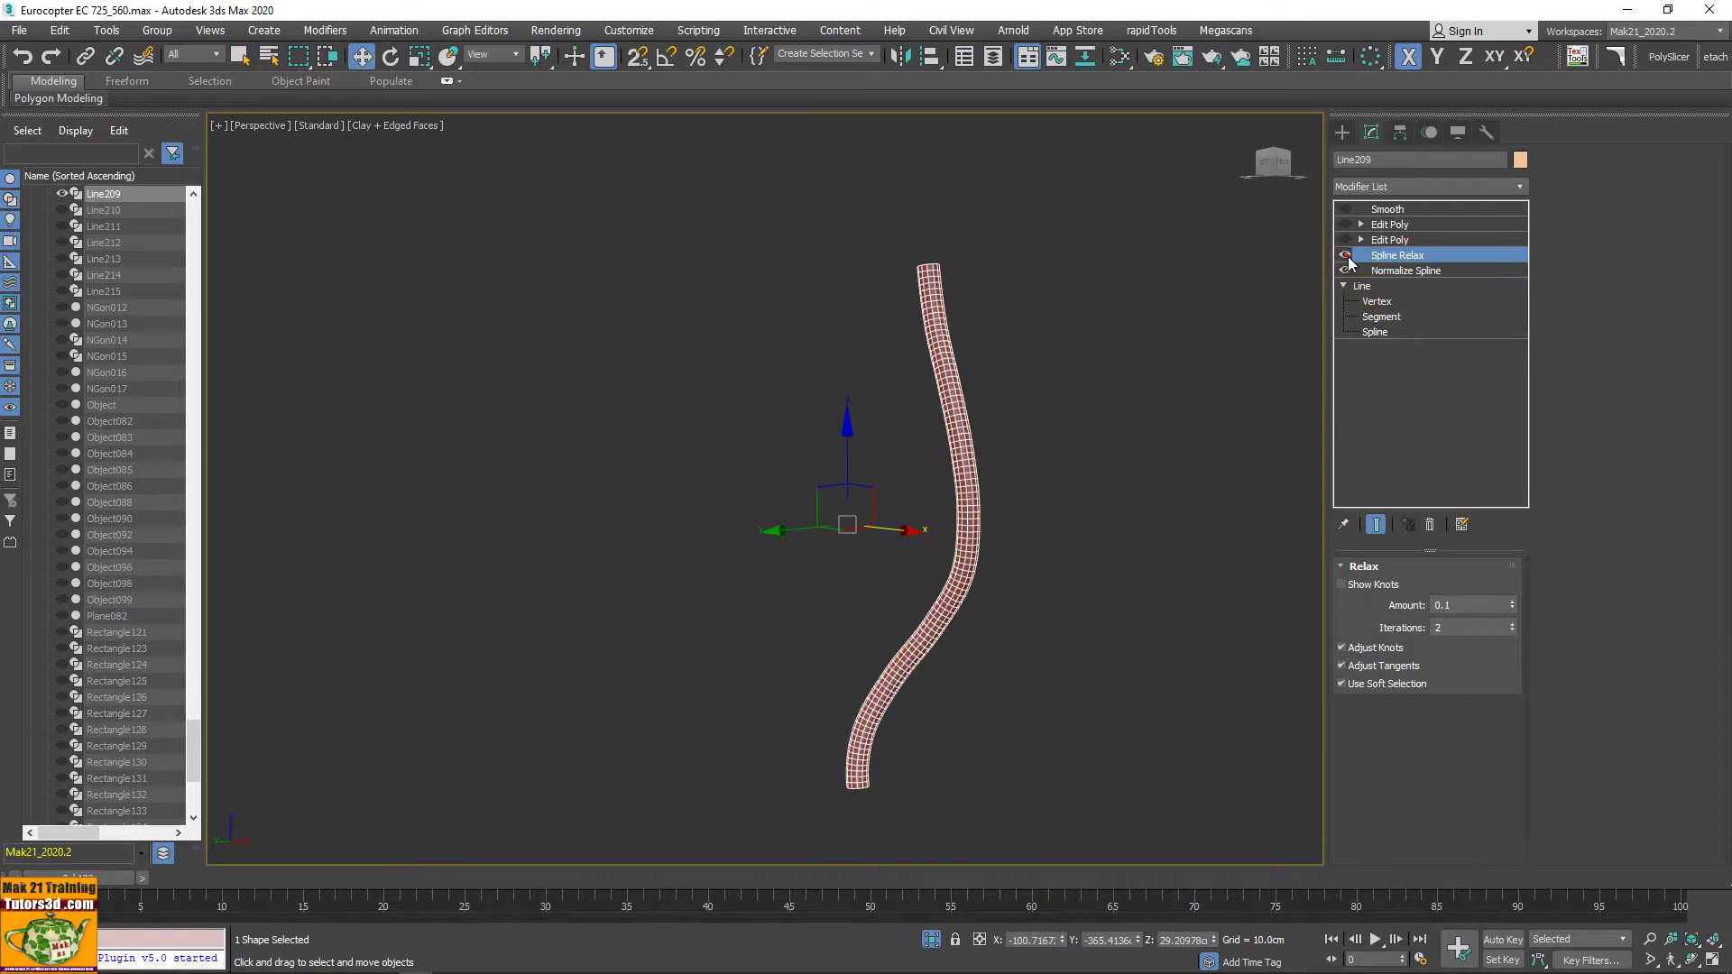
pyautogui.click(1345, 256)
pyautogui.click(1345, 256)
pyautogui.click(1345, 255)
pyautogui.click(1450, 605)
pyautogui.moveTo(1513, 600)
pyautogui.mouseDown()
pyautogui.moveTo(1510, 613)
pyautogui.moveTo(1461, 536)
pyautogui.moveTo(1474, 611)
pyautogui.mouseUp()
# Step: Re-enable the lower Edit Poly layer and select the upper one, dismissing the warning
pyautogui.click(1344, 239)
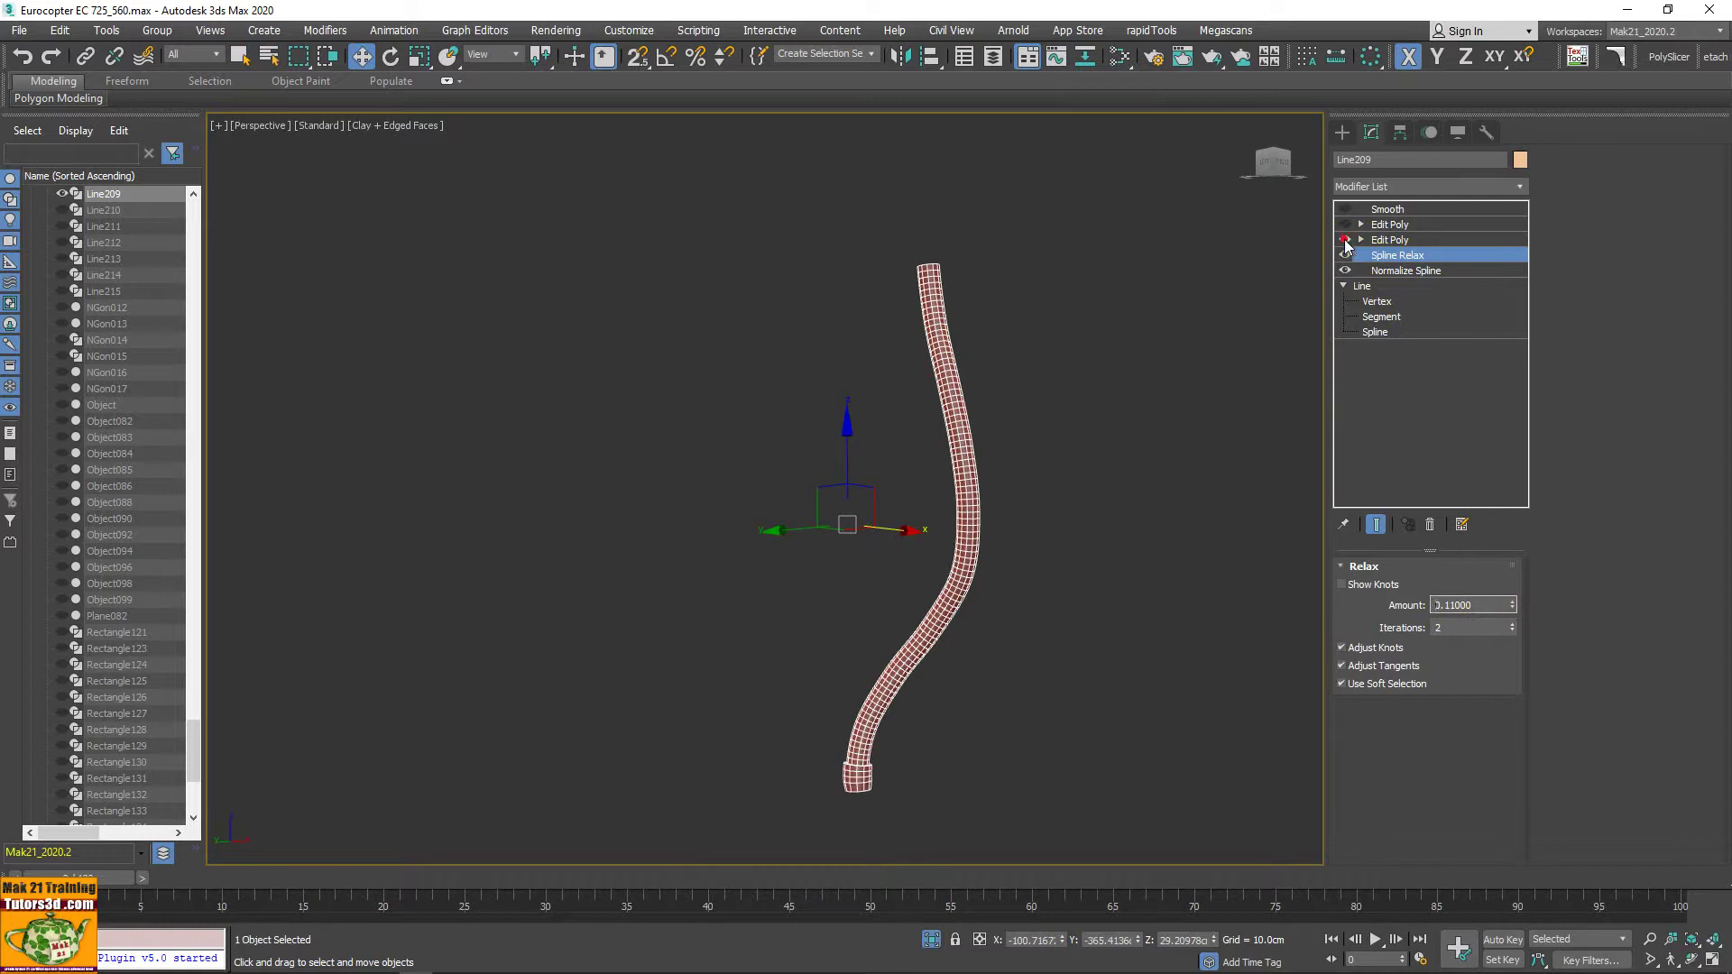
pyautogui.moveTo(851, 773)
pyautogui.mouseDown(button='middle')
pyautogui.moveTo(866, 607)
pyautogui.moveTo(881, 744)
pyautogui.mouseUp(button='middle')
pyautogui.scroll(3, 861, 607)
pyautogui.scroll(2, 946, 561)
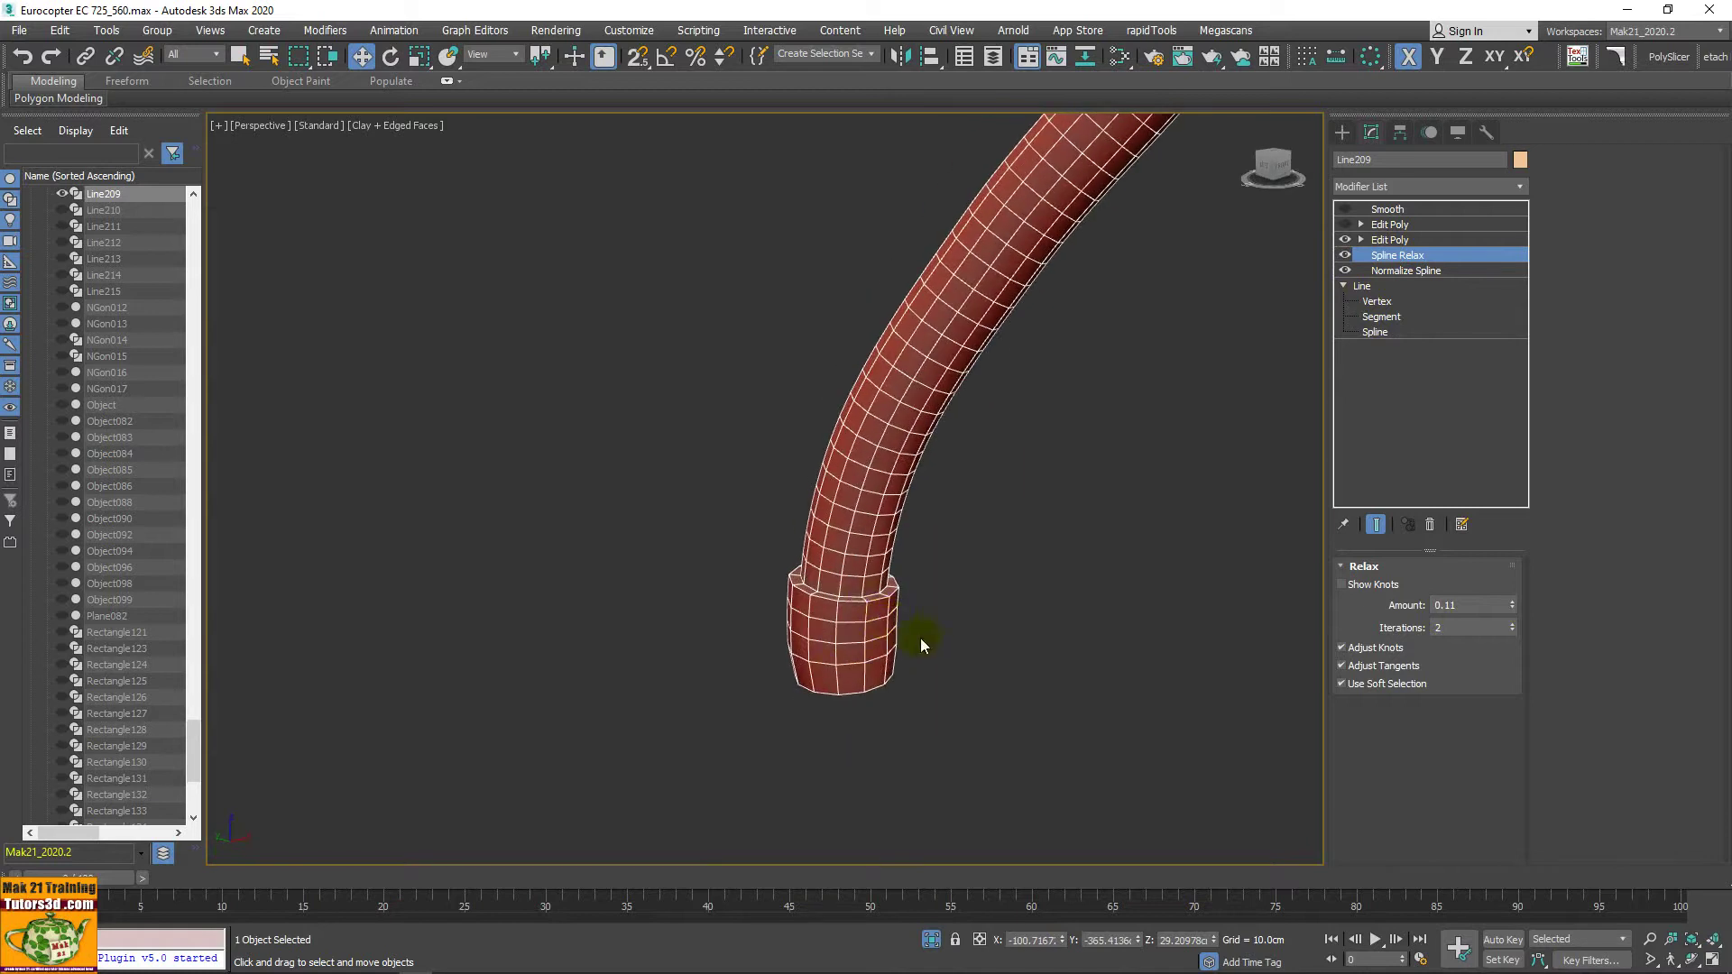
pyautogui.keyDown('alt'); pyautogui.moveTo(1280, 442); pyautogui.dragTo(1350, 425, button='middle'); pyautogui.keyUp('alt')
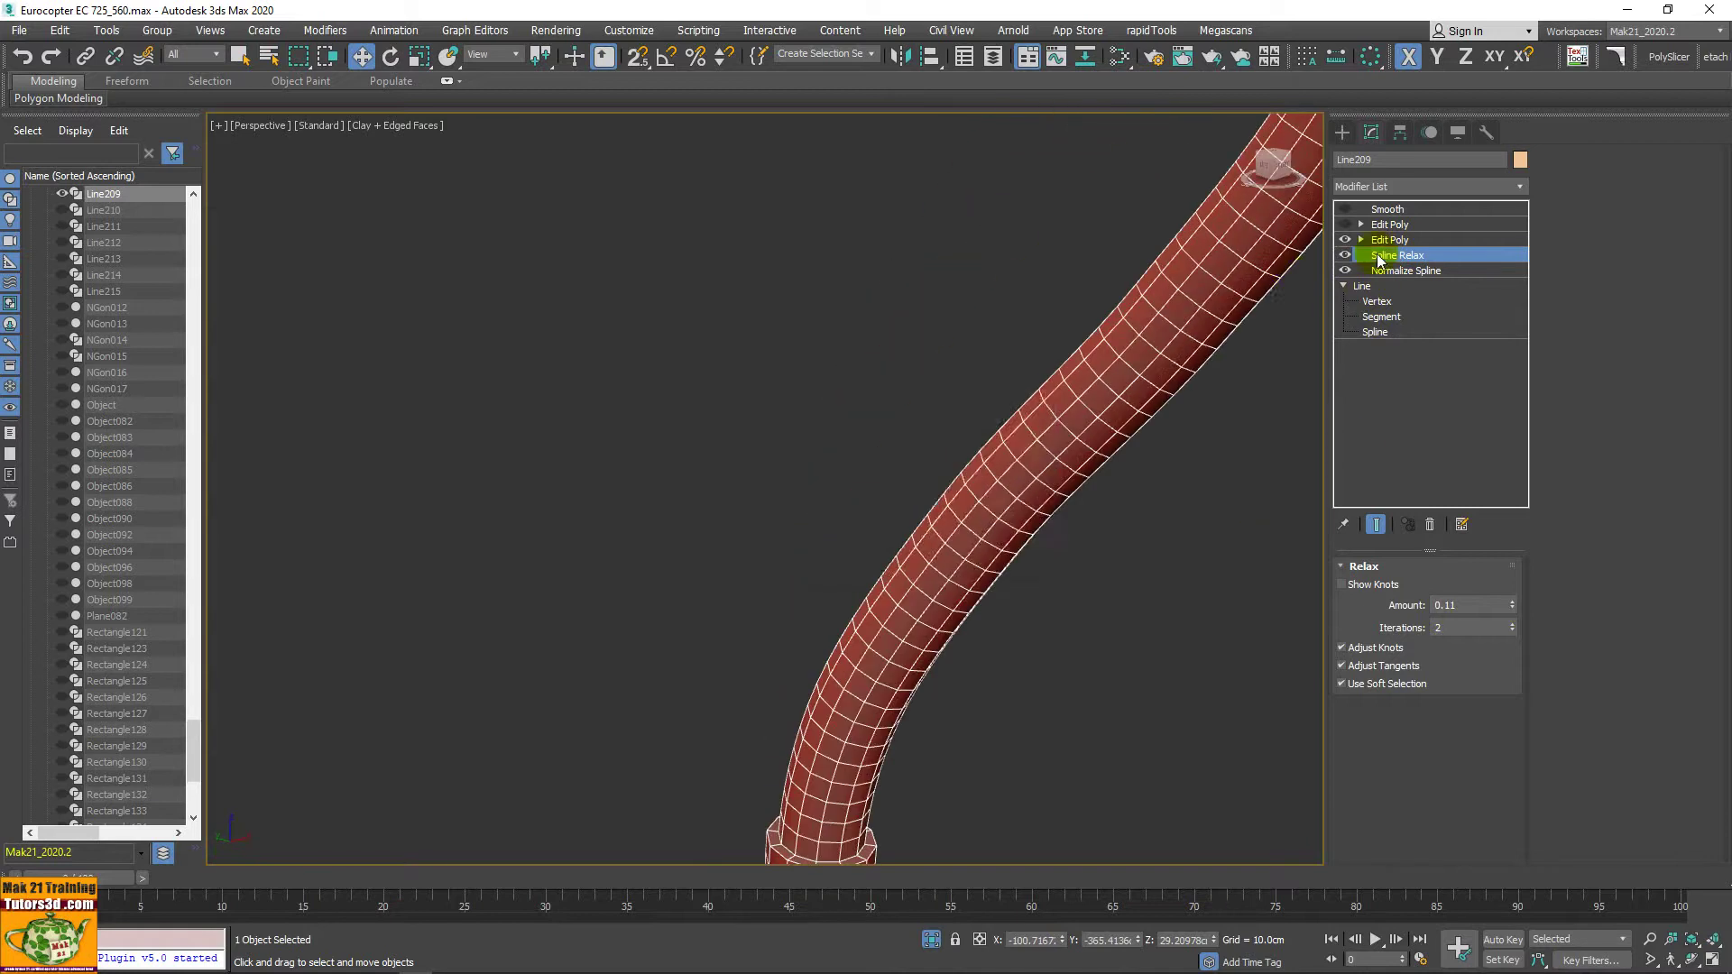
pyautogui.click(1389, 240)
pyautogui.click(942, 548)
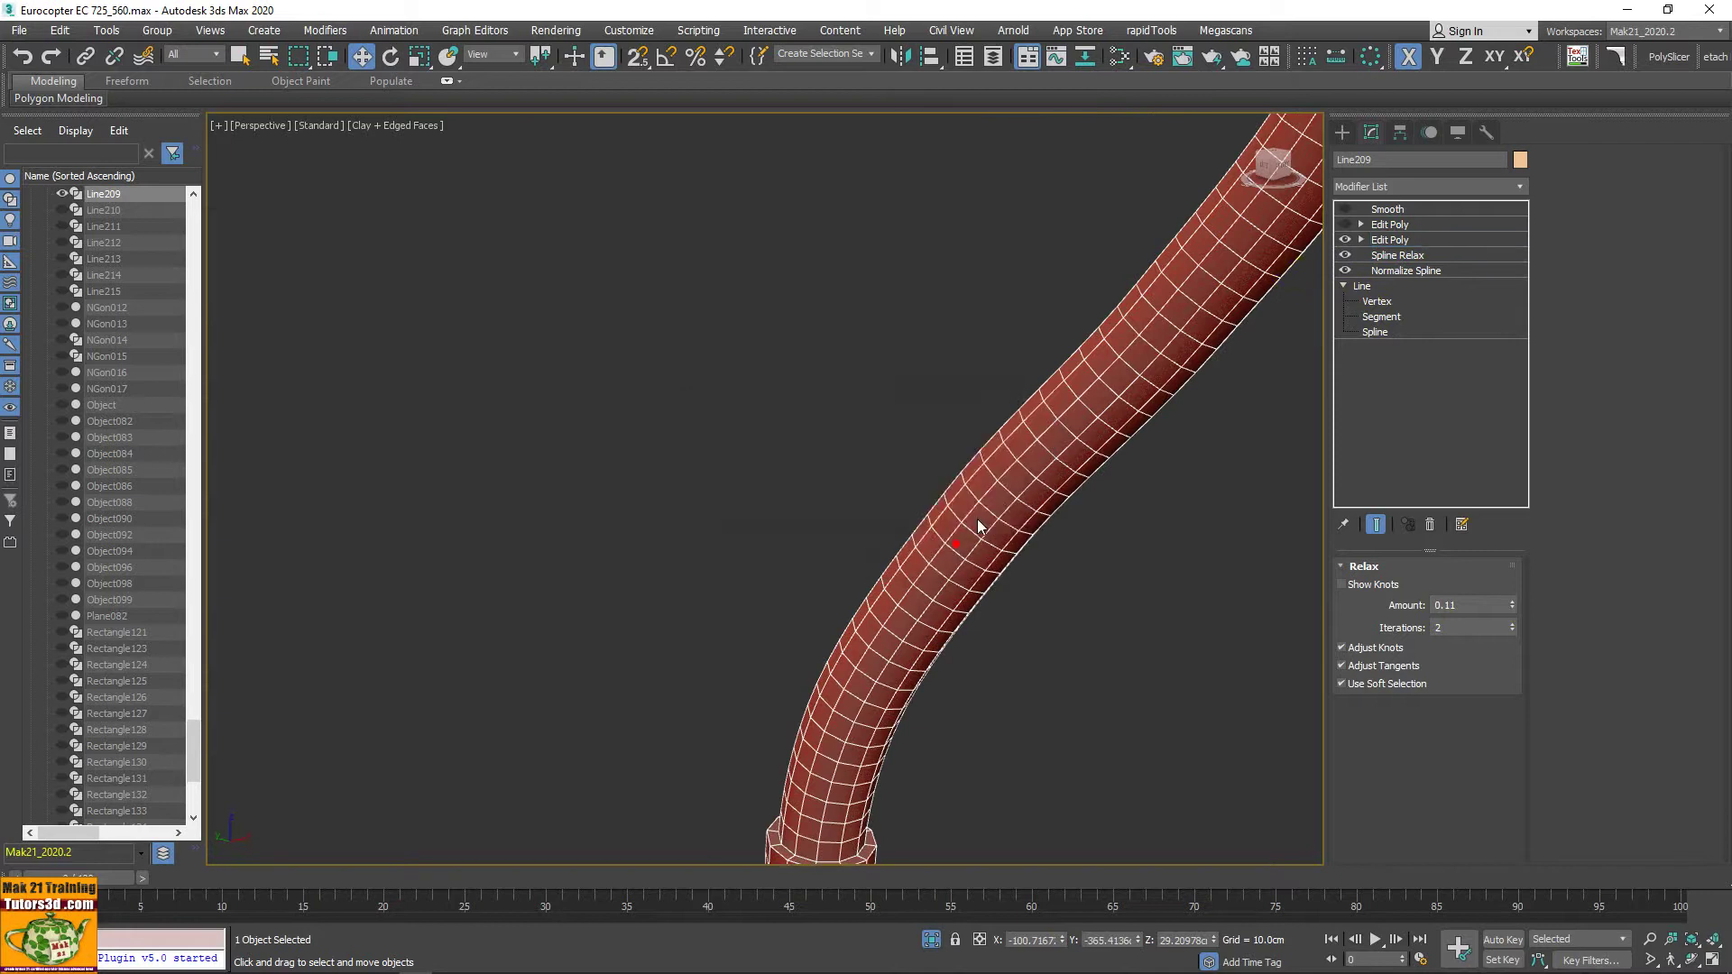
pyautogui.keyDown('alt'); pyautogui.moveTo(977, 517); pyautogui.dragTo(854, 607, button='middle'); pyautogui.keyUp('alt')
pyautogui.scroll(2, 935, 551)
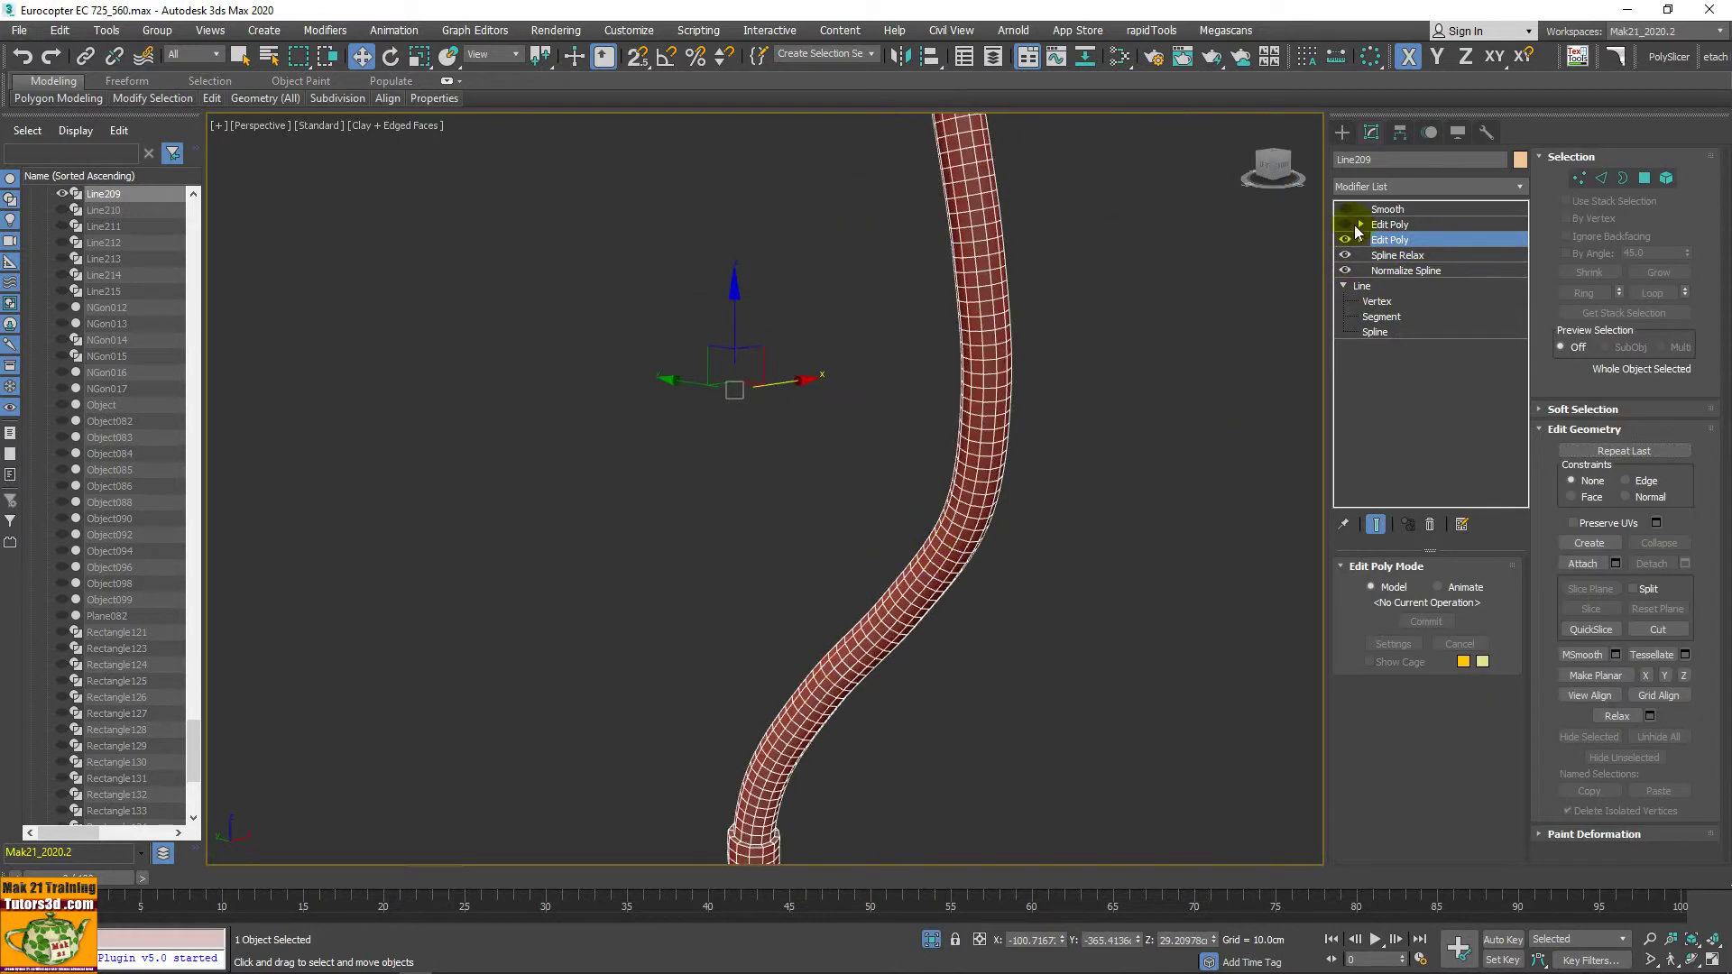
pyautogui.click(1345, 223)
pyautogui.keyDown('alt'); pyautogui.moveTo(1015, 350); pyautogui.dragTo(976, 622, button='middle'); pyautogui.keyUp('alt')
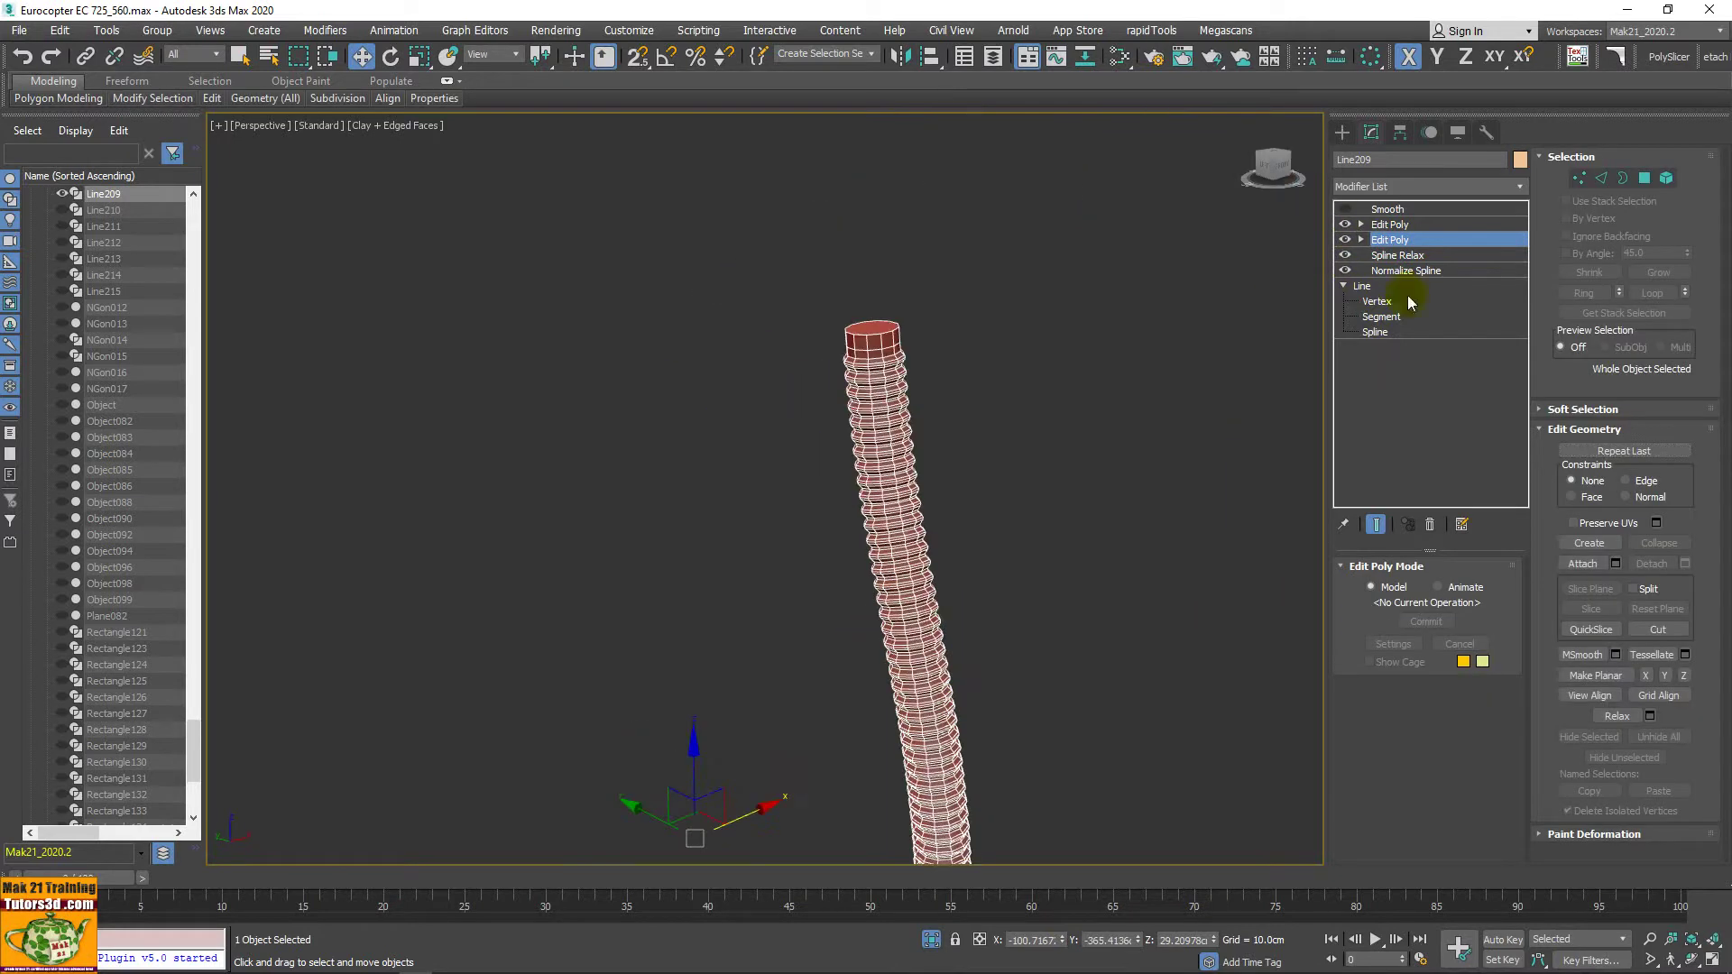
pyautogui.click(1361, 240)
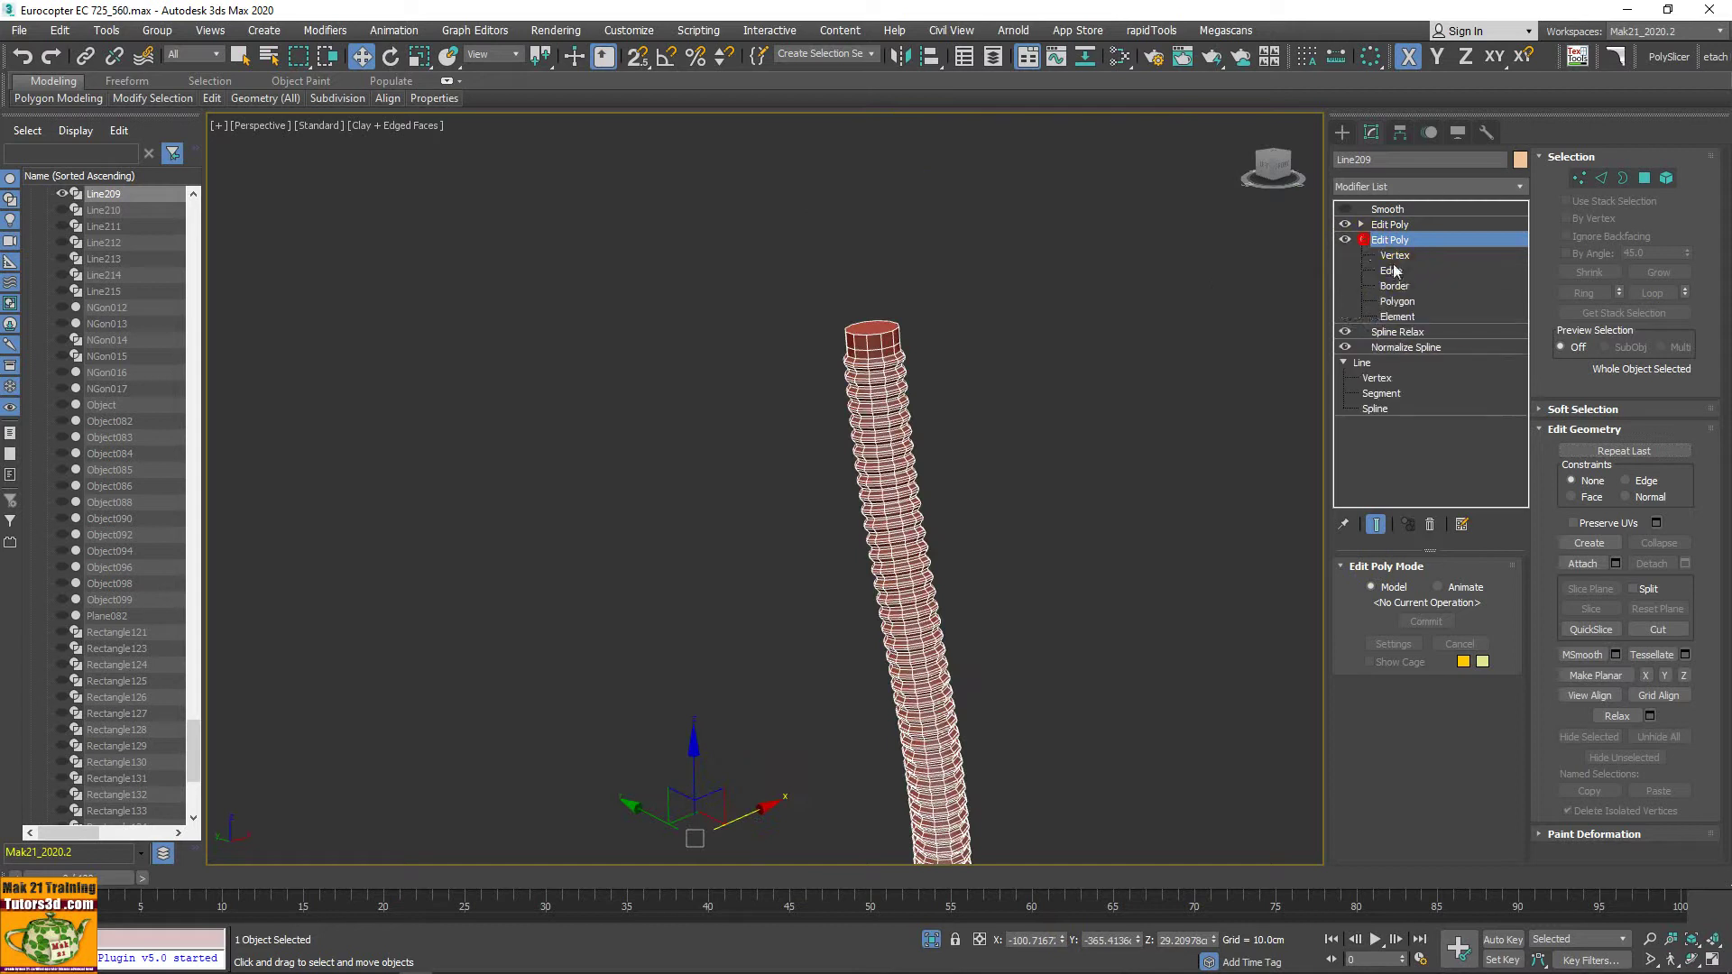
pyautogui.click(1391, 271)
pyautogui.scroll(5, 882, 406)
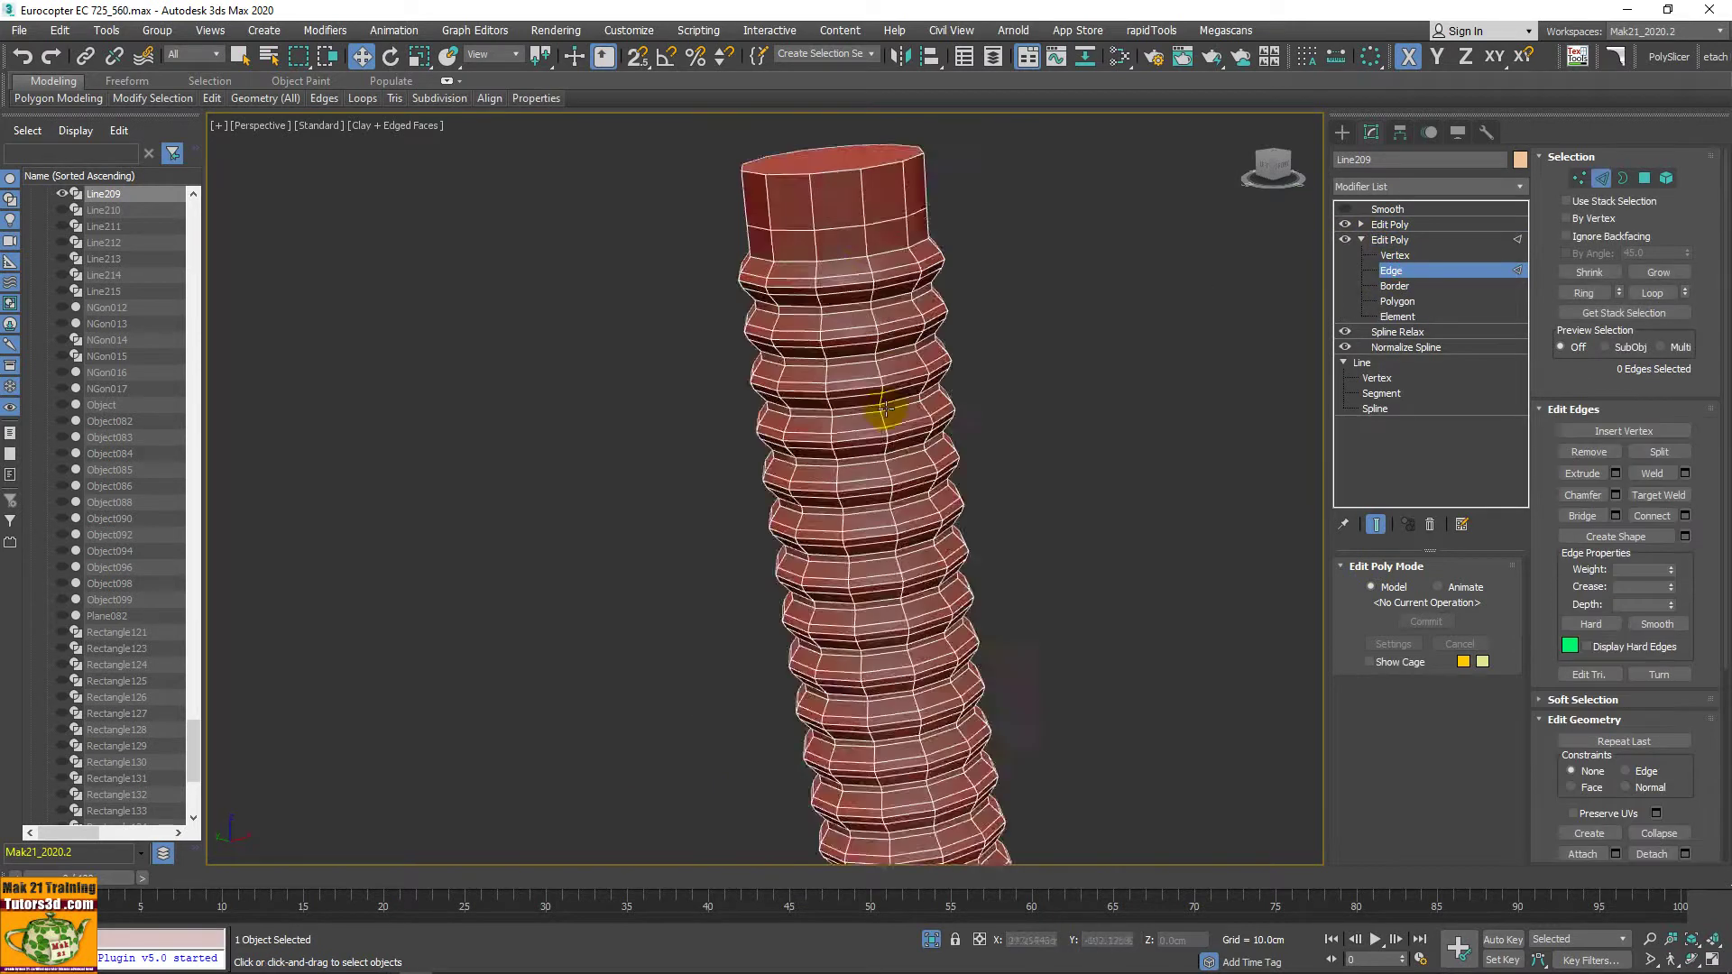
pyautogui.scroll(3, 860, 308)
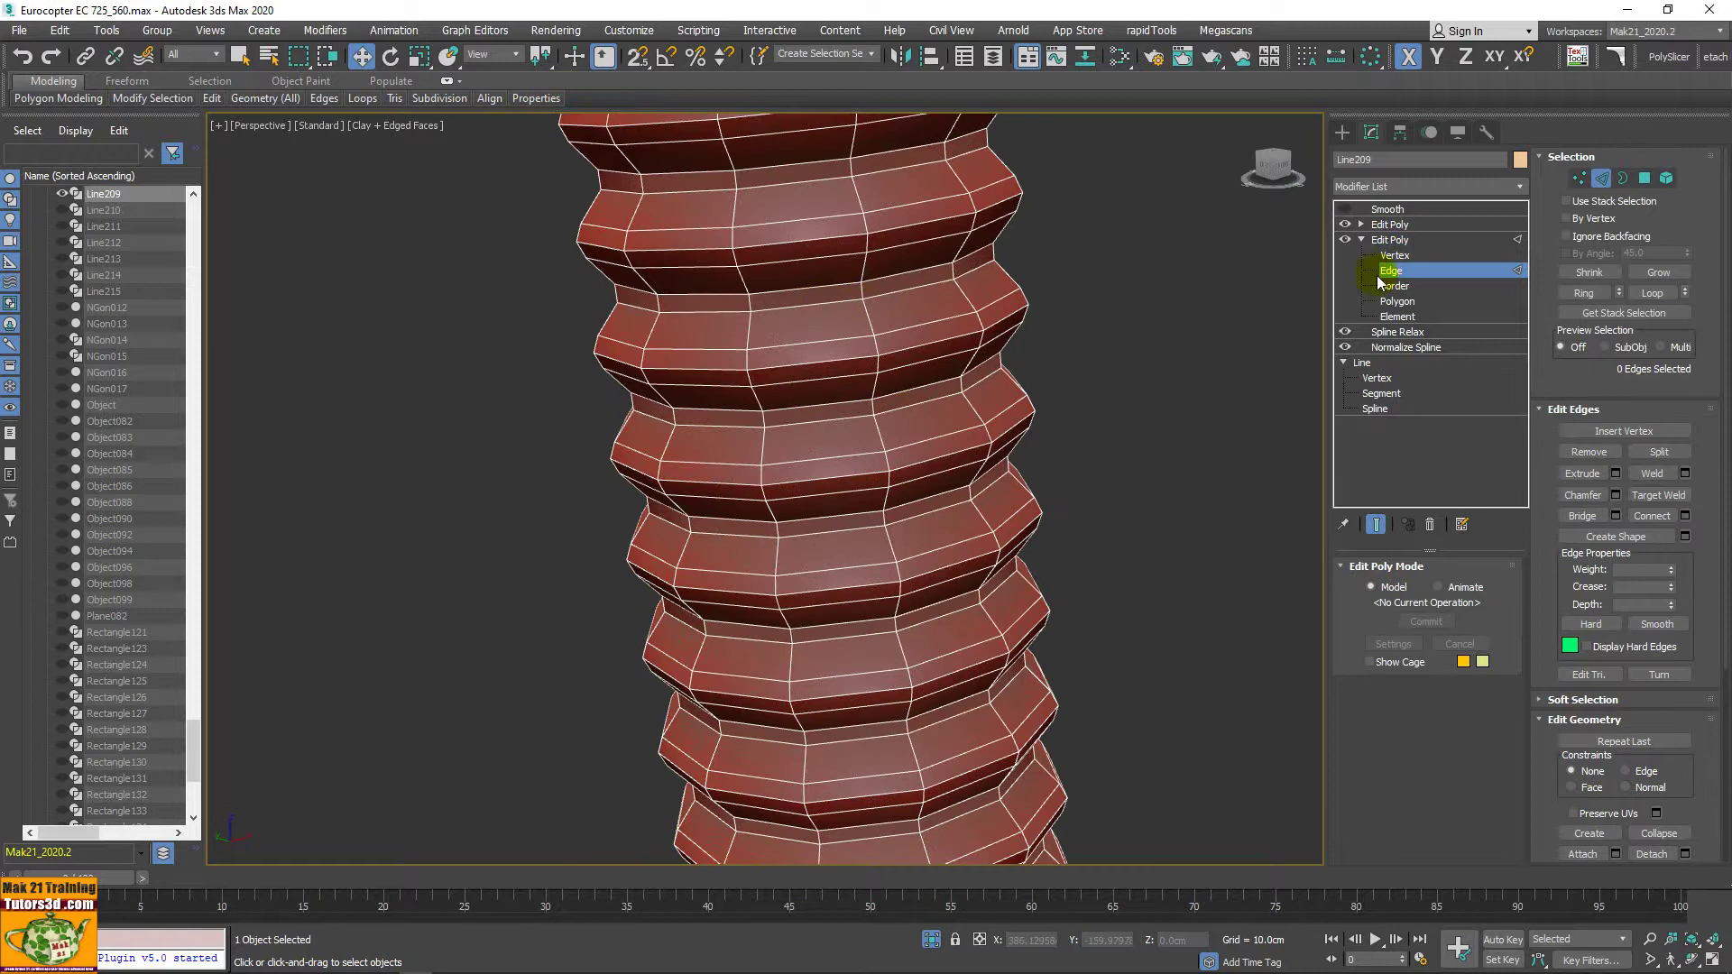
pyautogui.click(1362, 223)
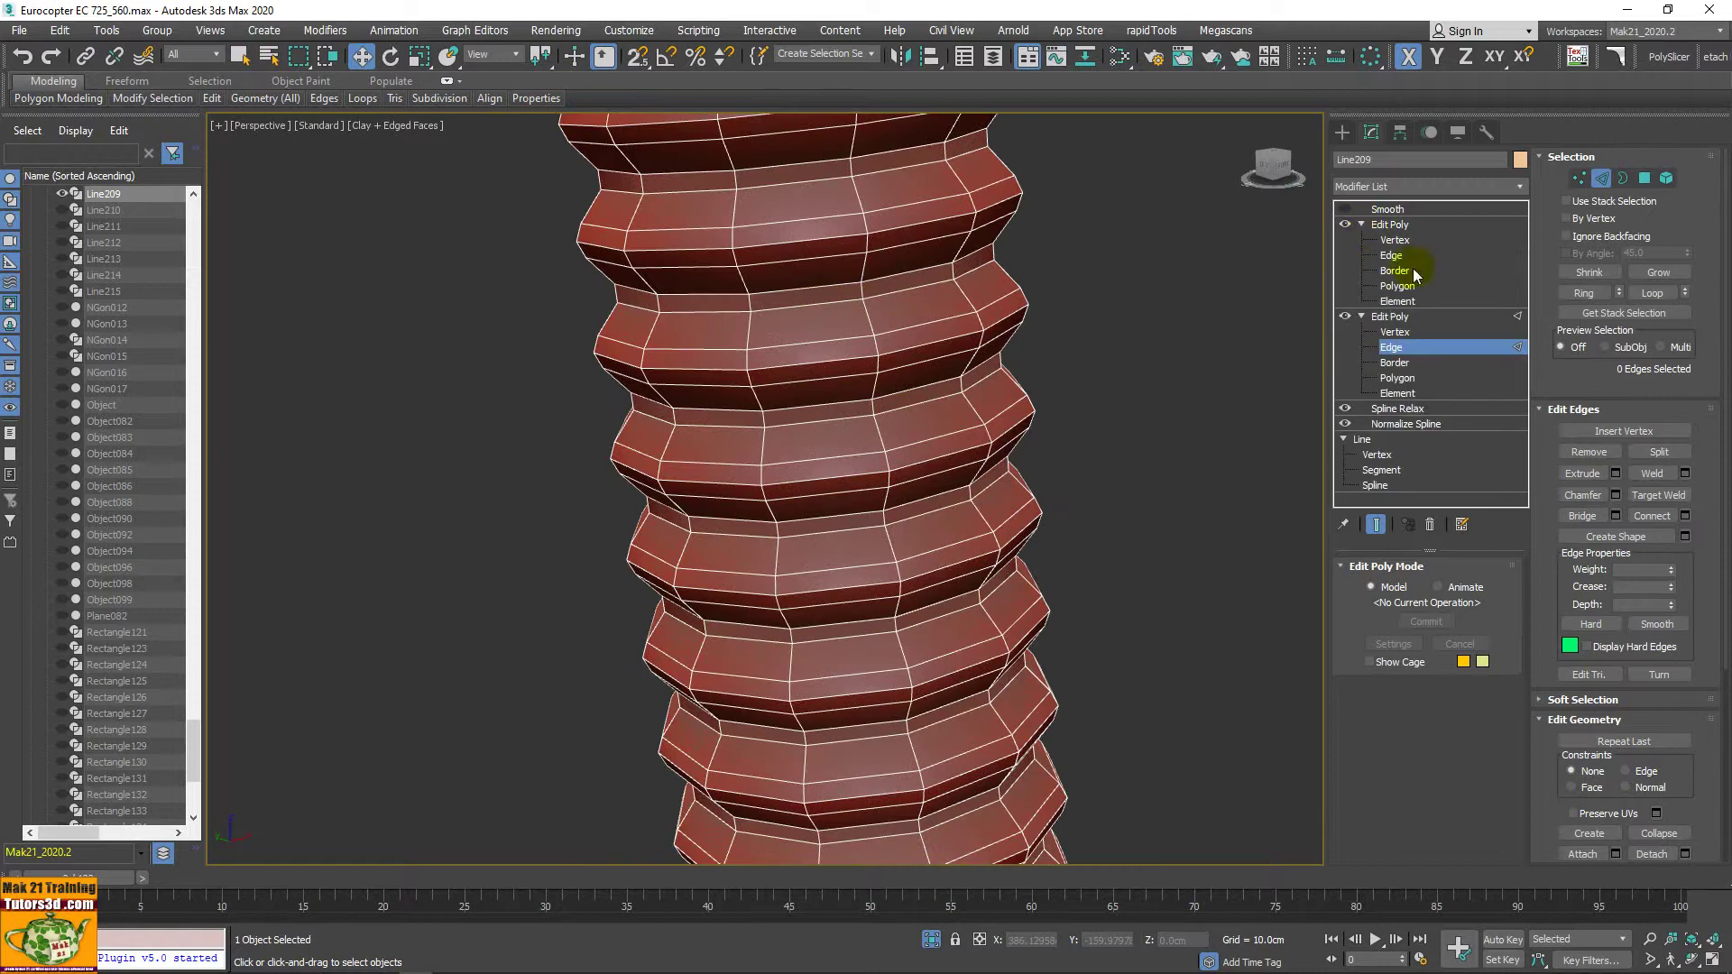
pyautogui.click(1394, 315)
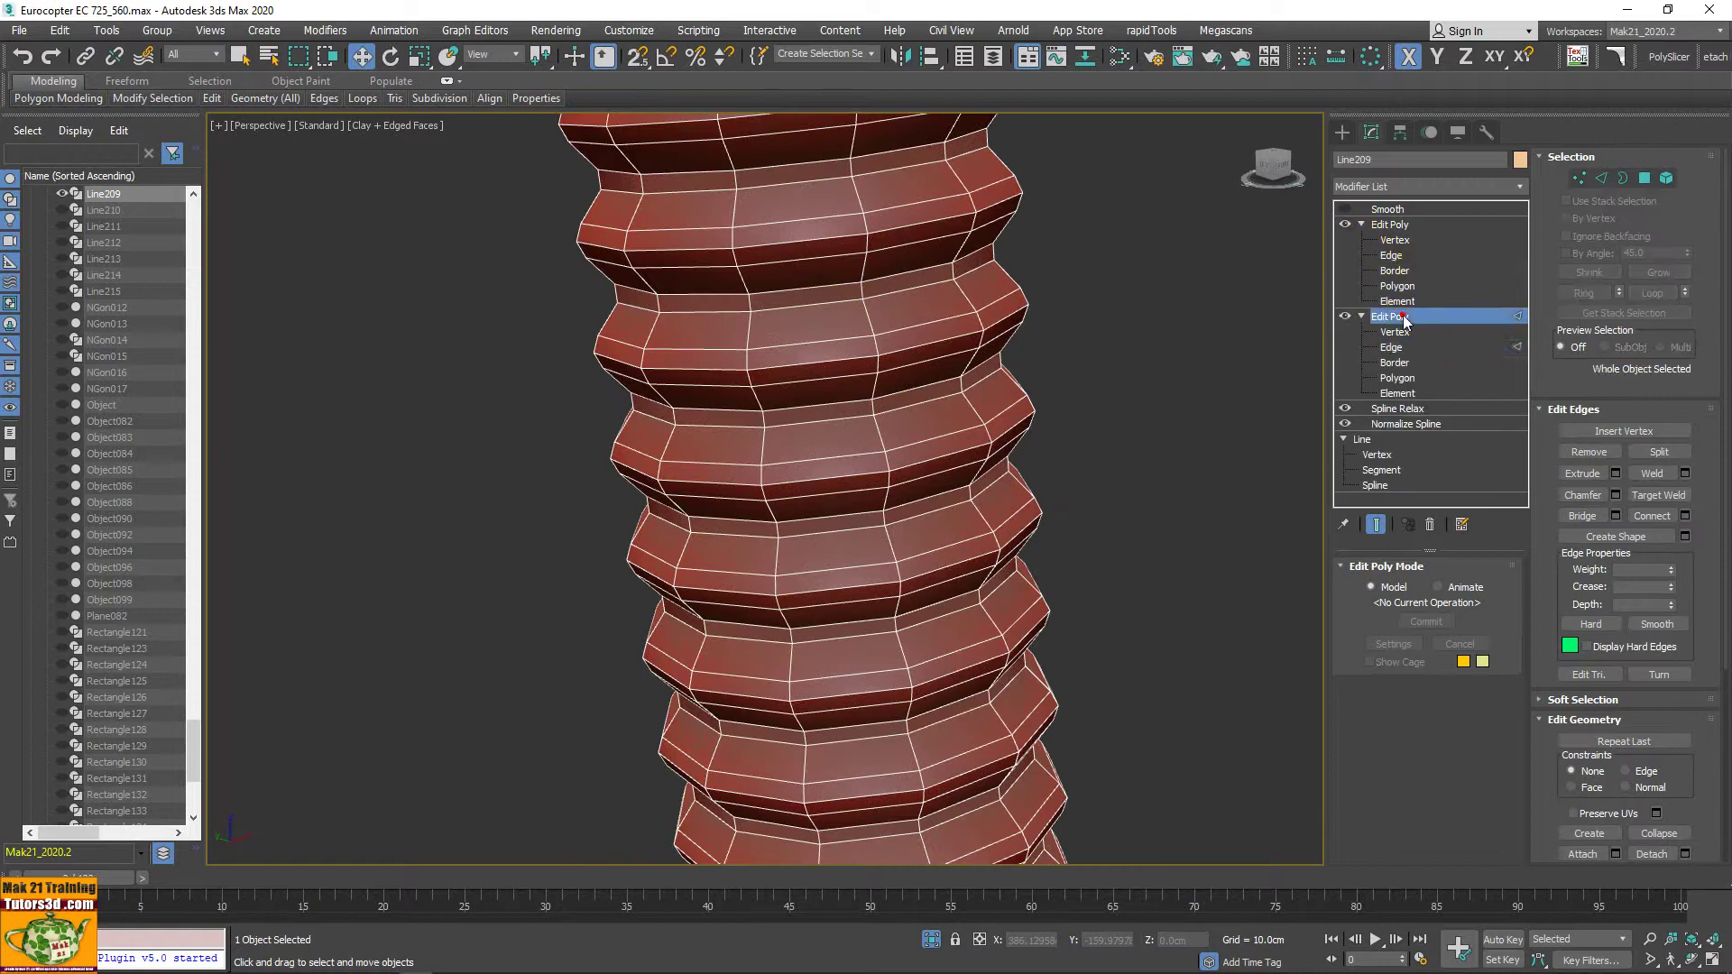
pyautogui.click(1391, 257)
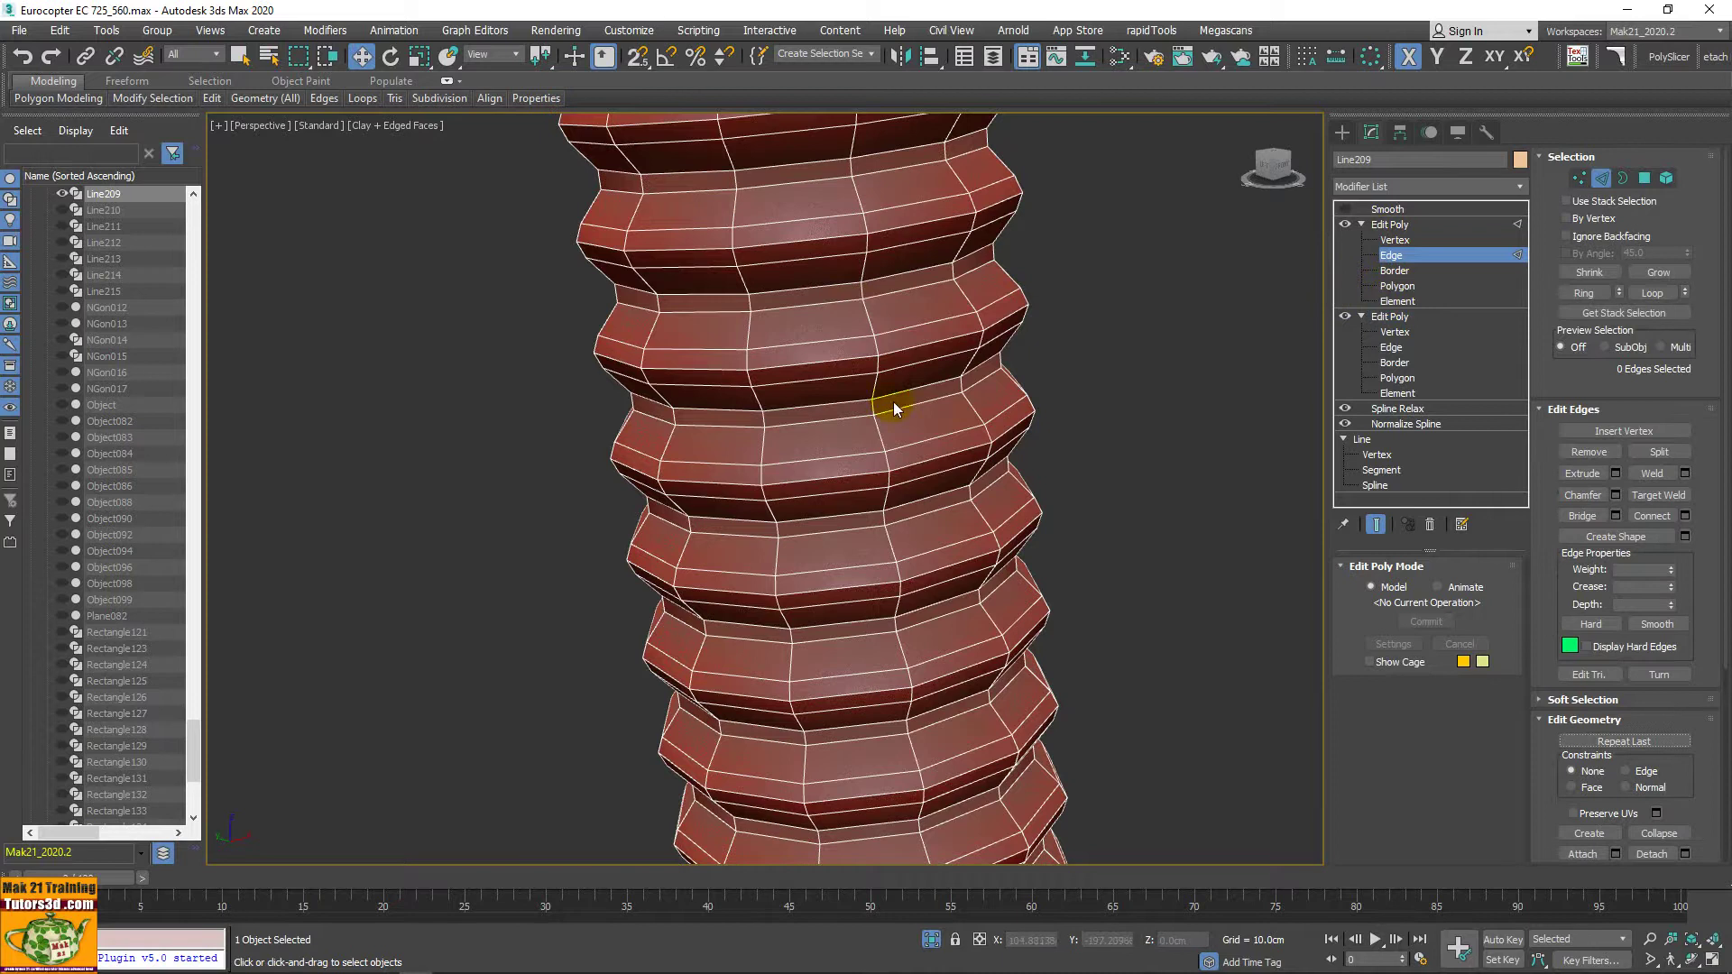
pyautogui.scroll(-3, 893, 402)
pyautogui.scroll(-5, 897, 406)
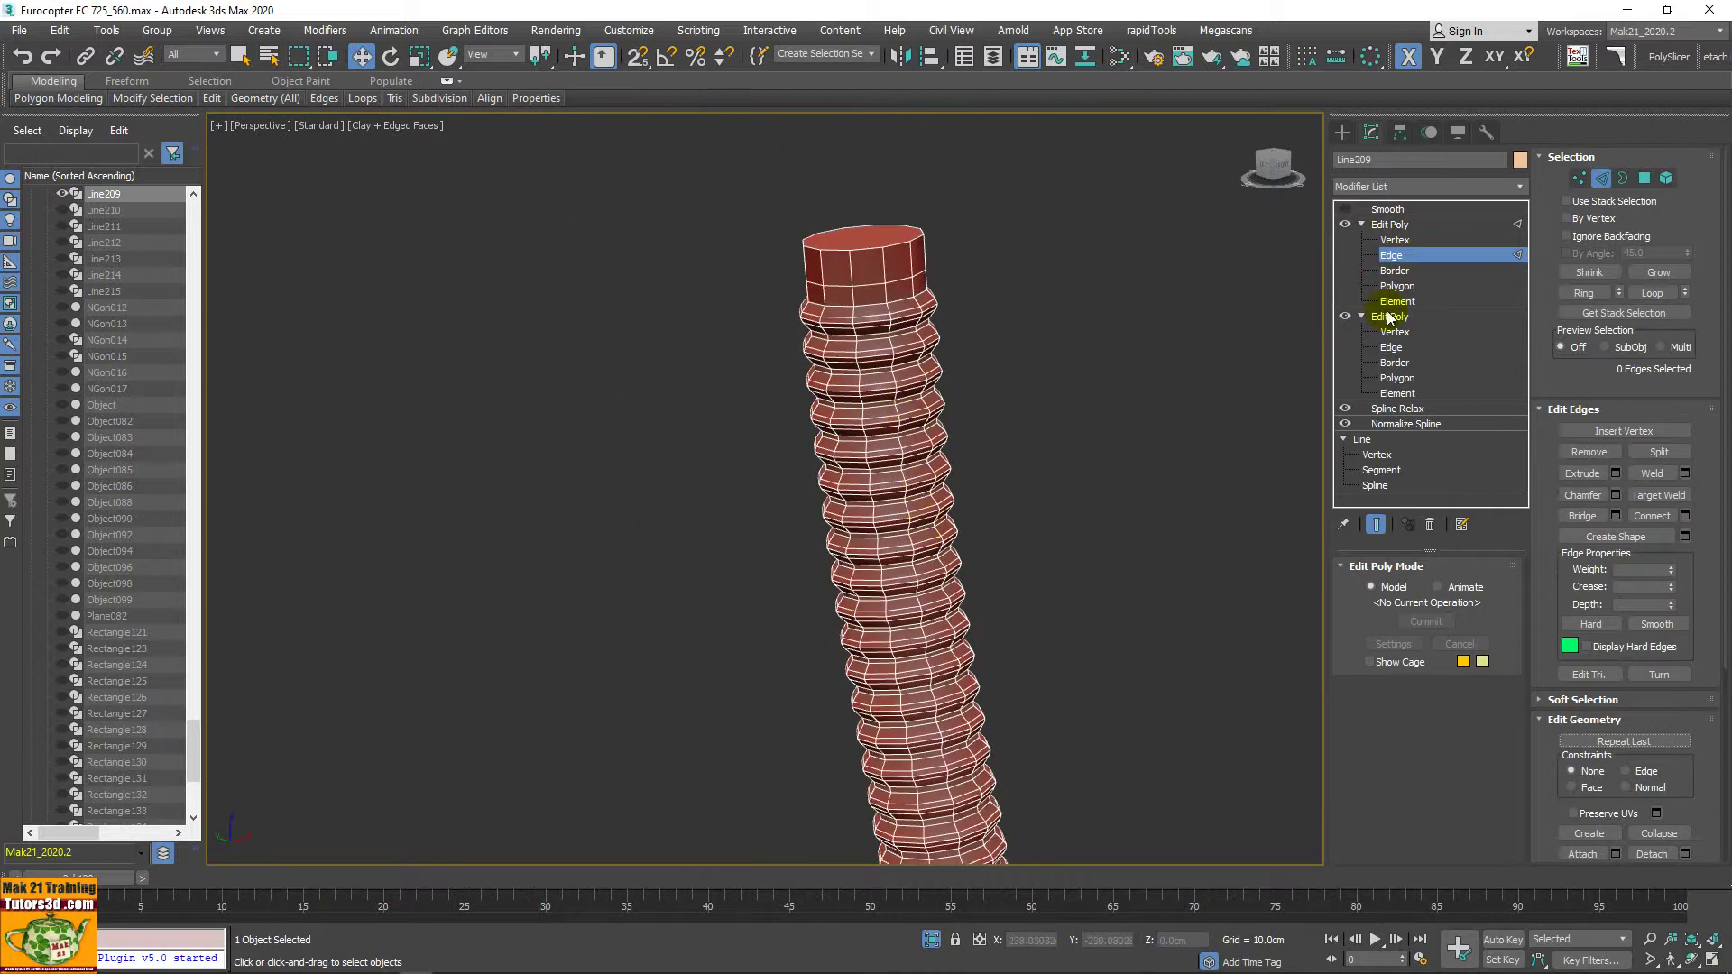
pyautogui.click(1345, 224)
pyautogui.moveTo(1010, 490)
pyautogui.mouseDown(button='middle')
pyautogui.moveTo(998, 436)
pyautogui.moveTo(987, 451)
pyautogui.mouseUp(button='middle')
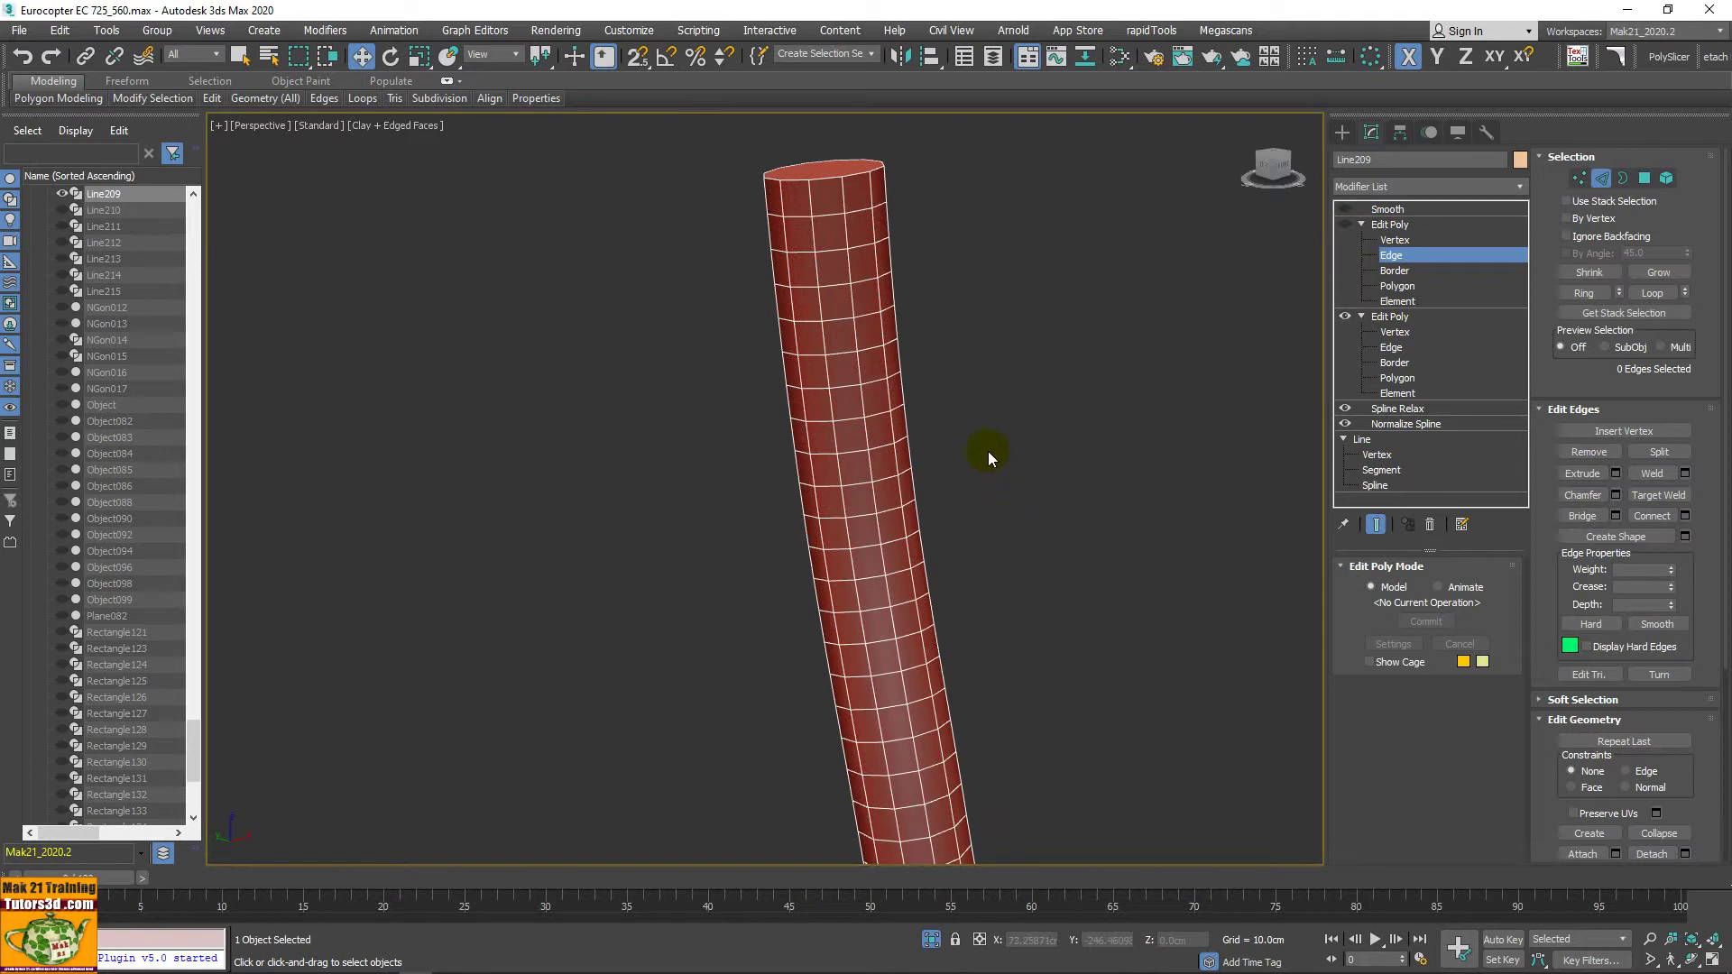
# Step: Add an Edit Poly atop Line209's stack and select Edge 23 near the tube's top
pyautogui.click(1520, 186)
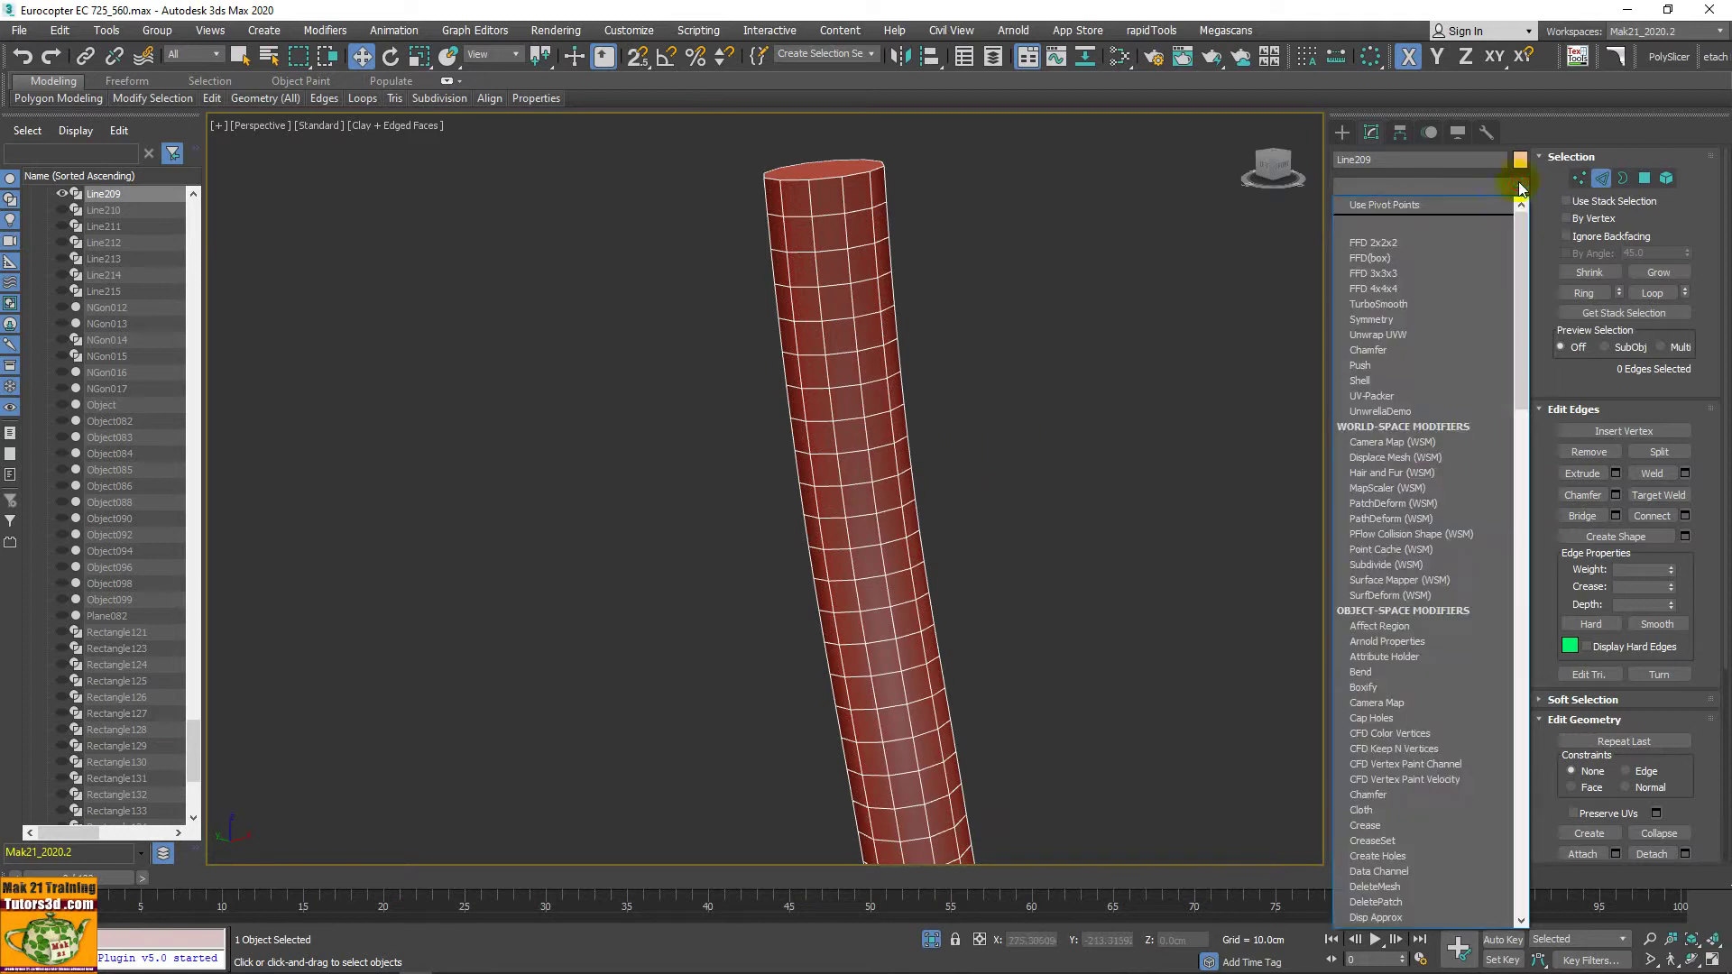
pyautogui.write('Edit Mesh')
pyautogui.click(1410, 251)
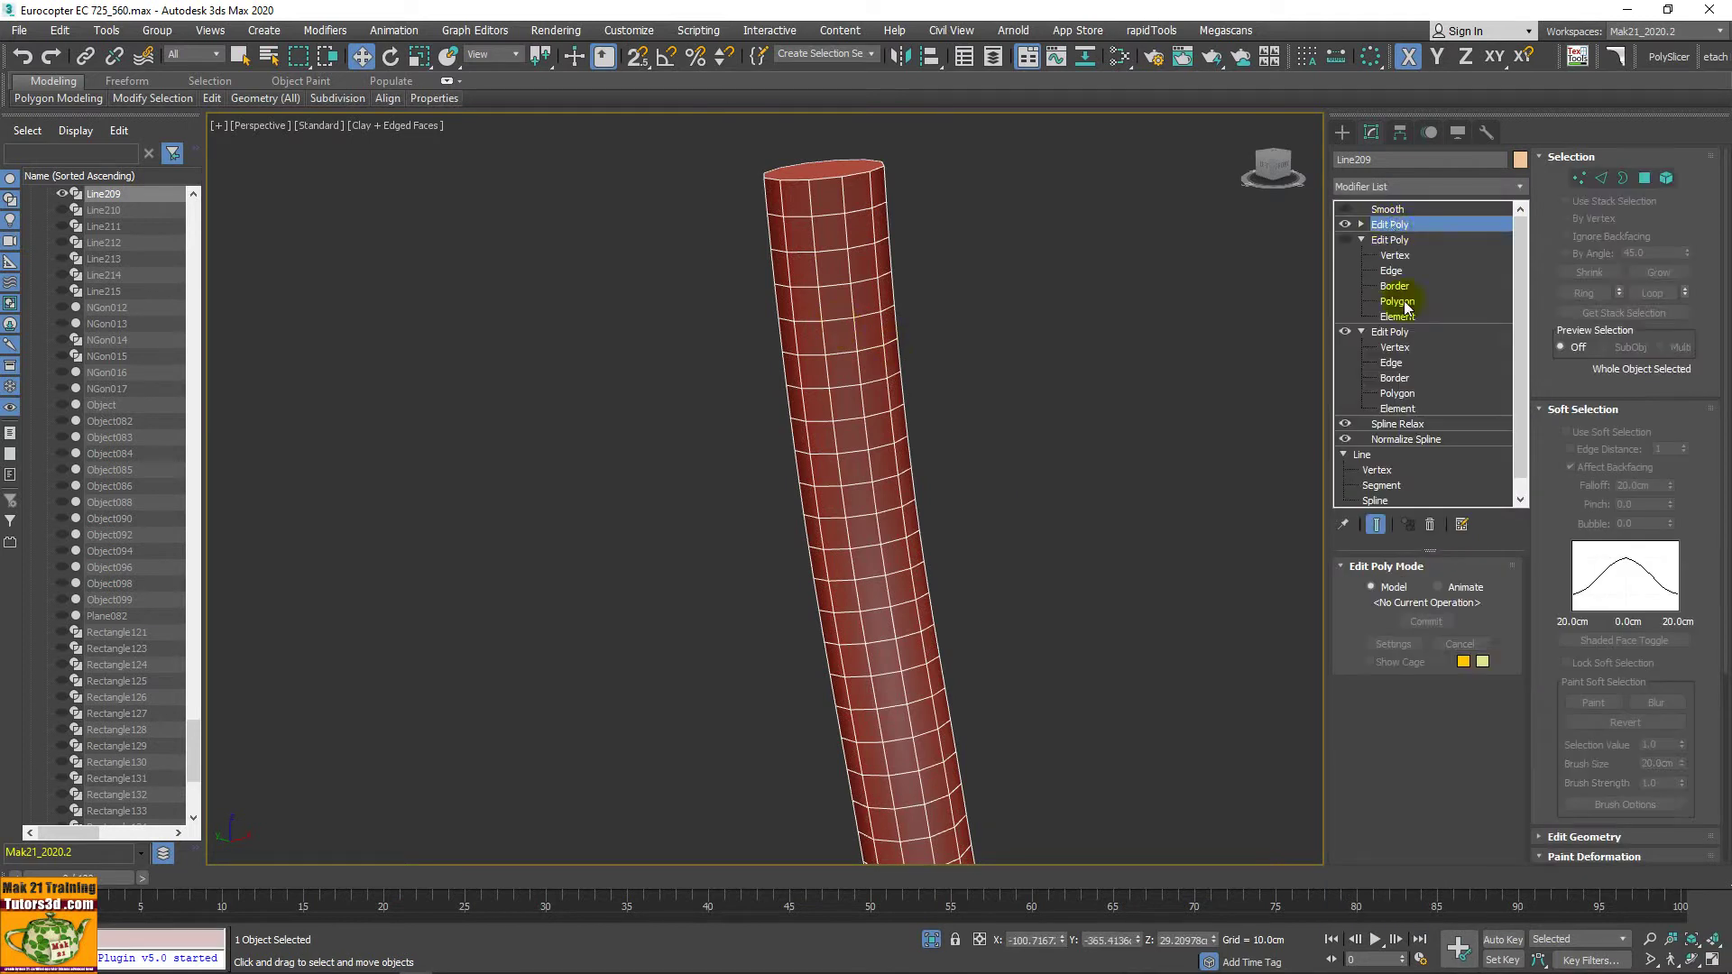
pyautogui.click(1602, 178)
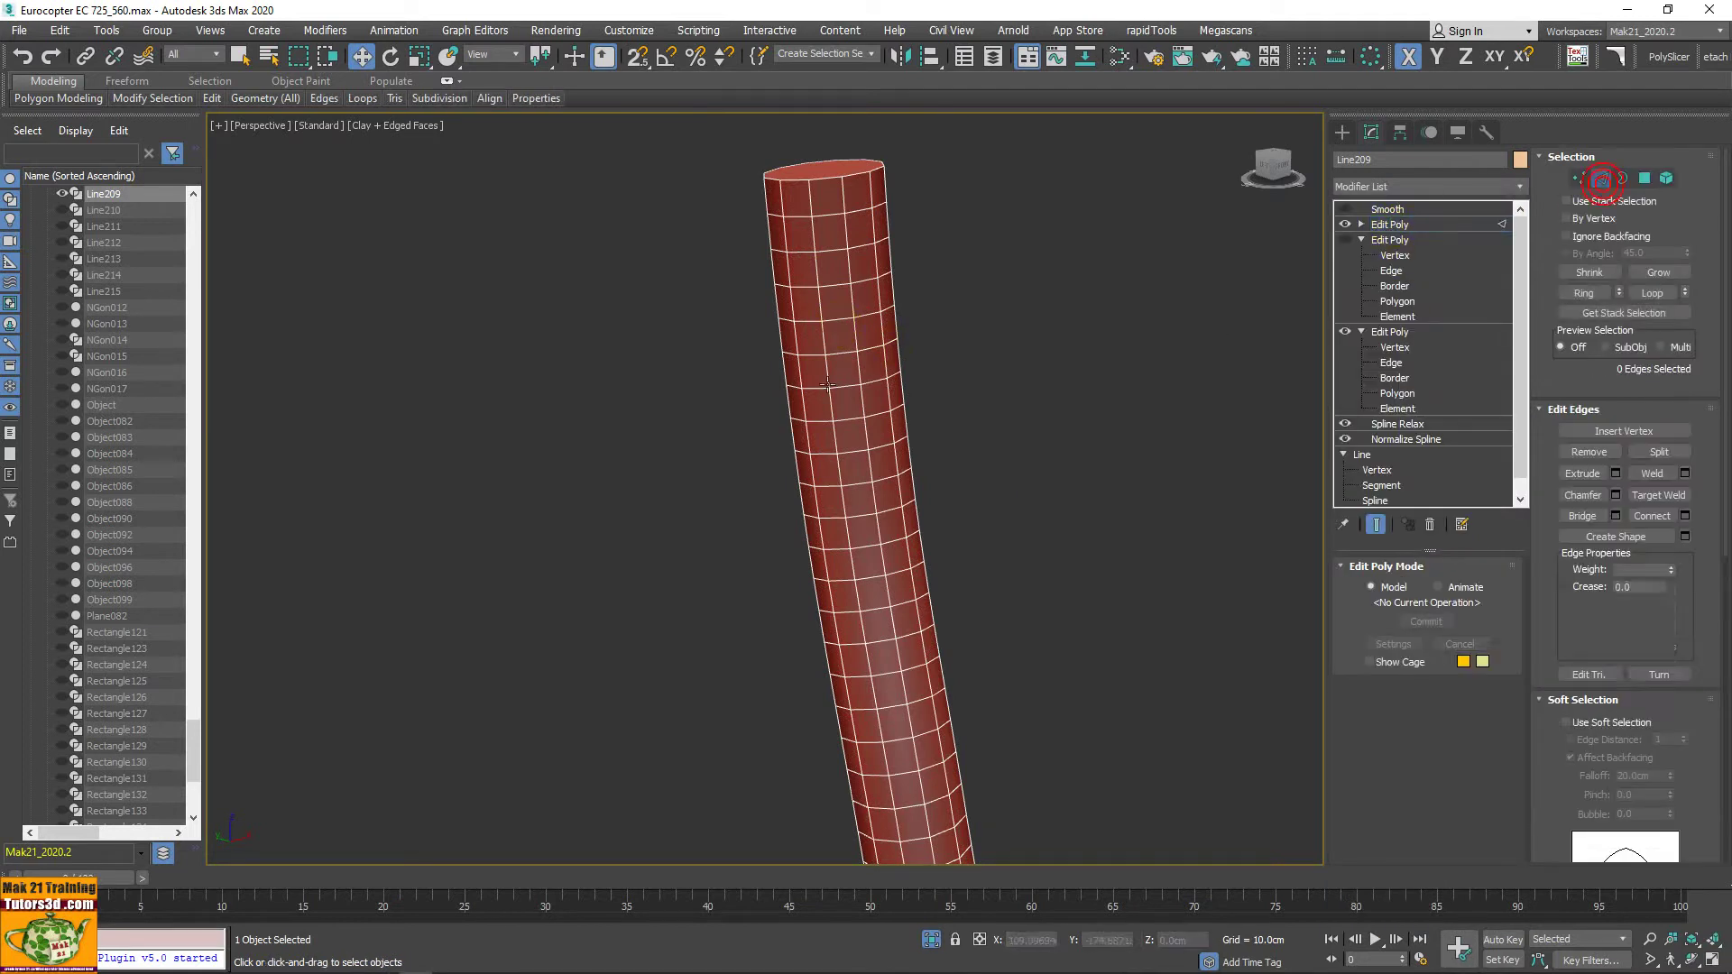
pyautogui.click(837, 285)
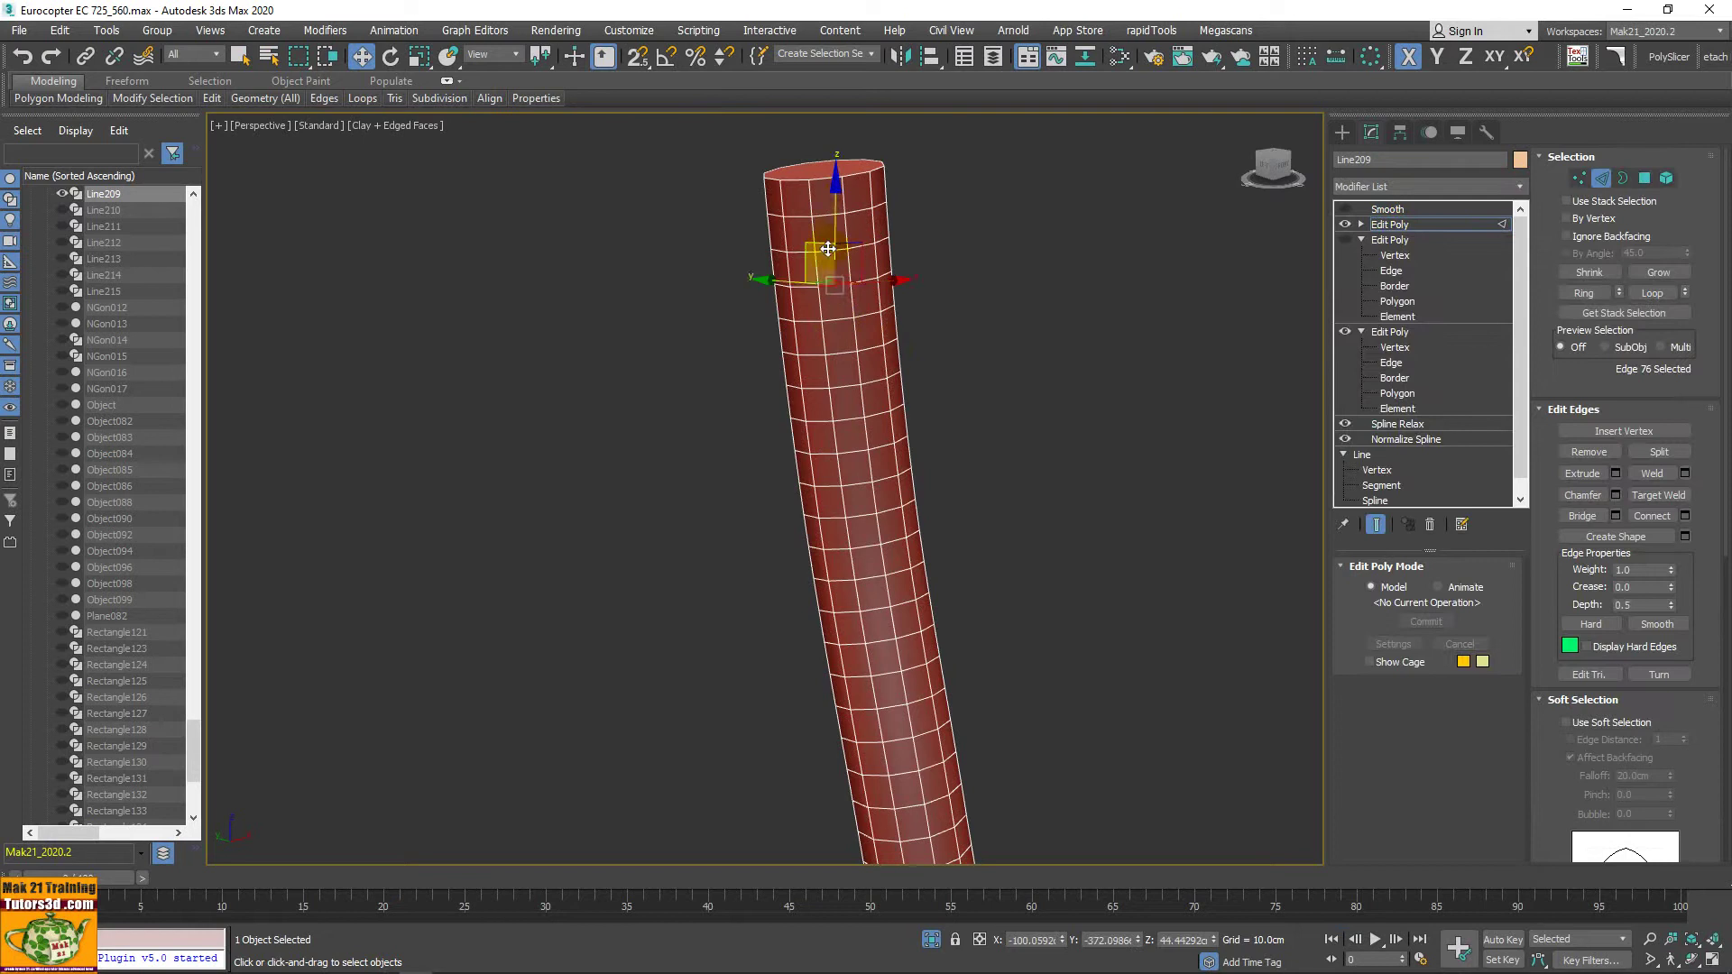
pyautogui.click(825, 209)
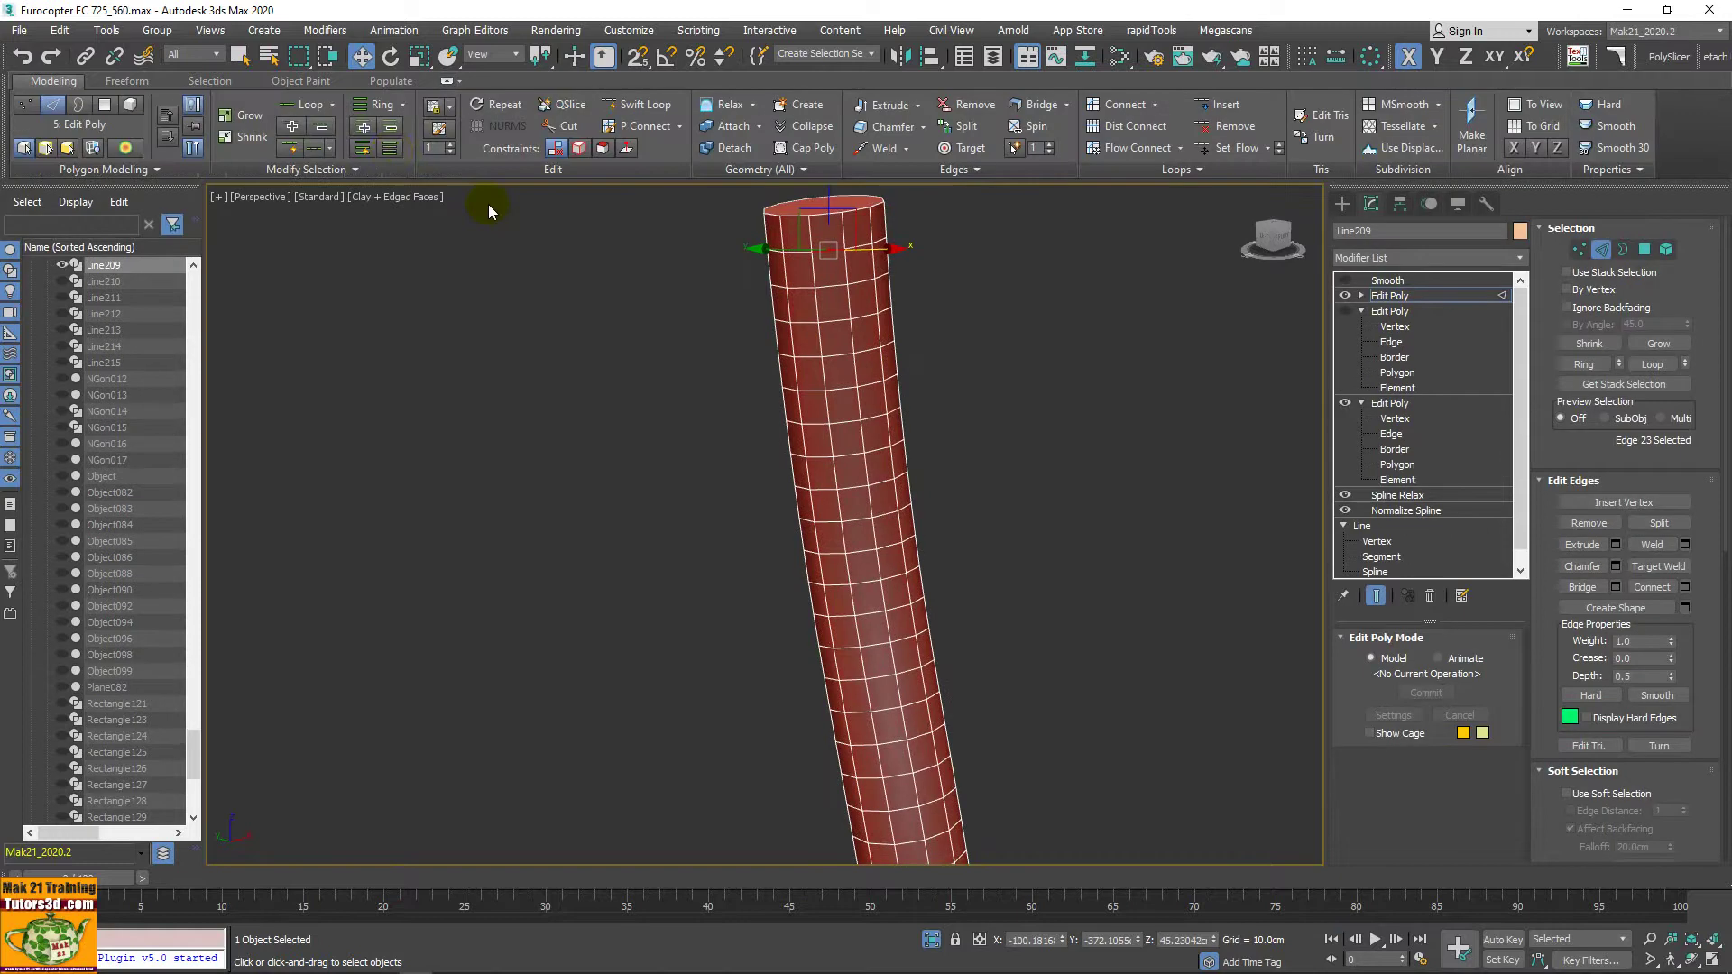
# Step: Select alternating edge loops on Line209 (541 edges) and extrude them 0.17 cm high, 0.28405 cm wide
pyautogui.click(392, 152)
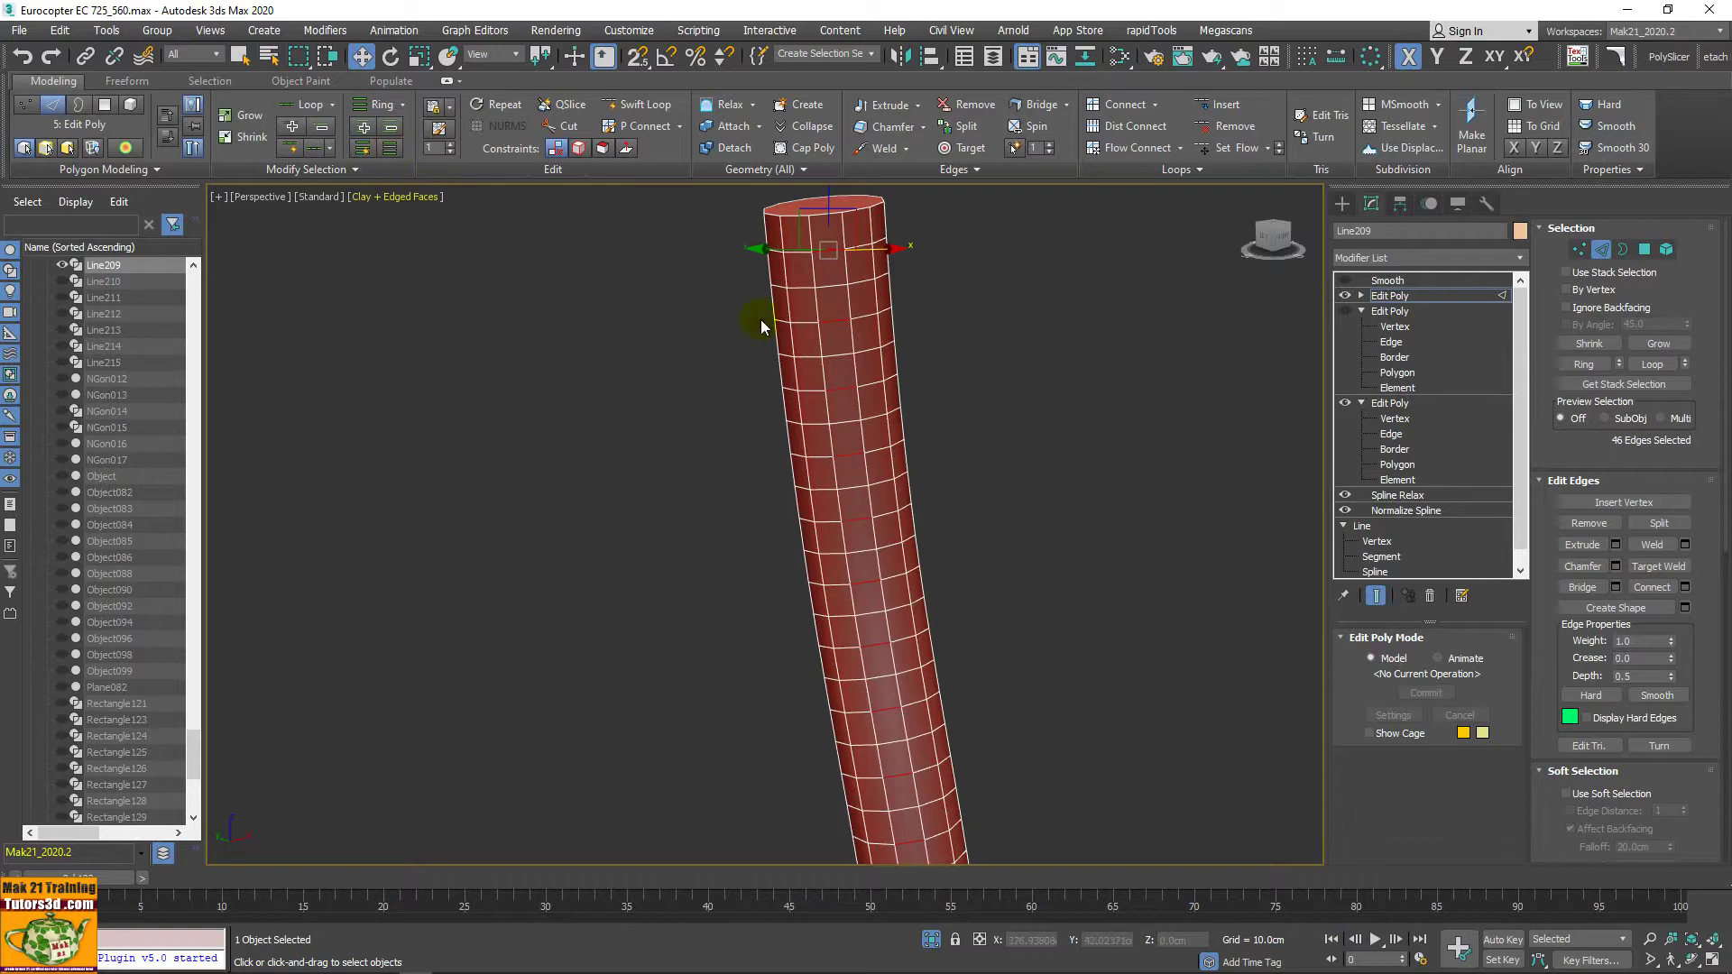
pyautogui.click(290, 106)
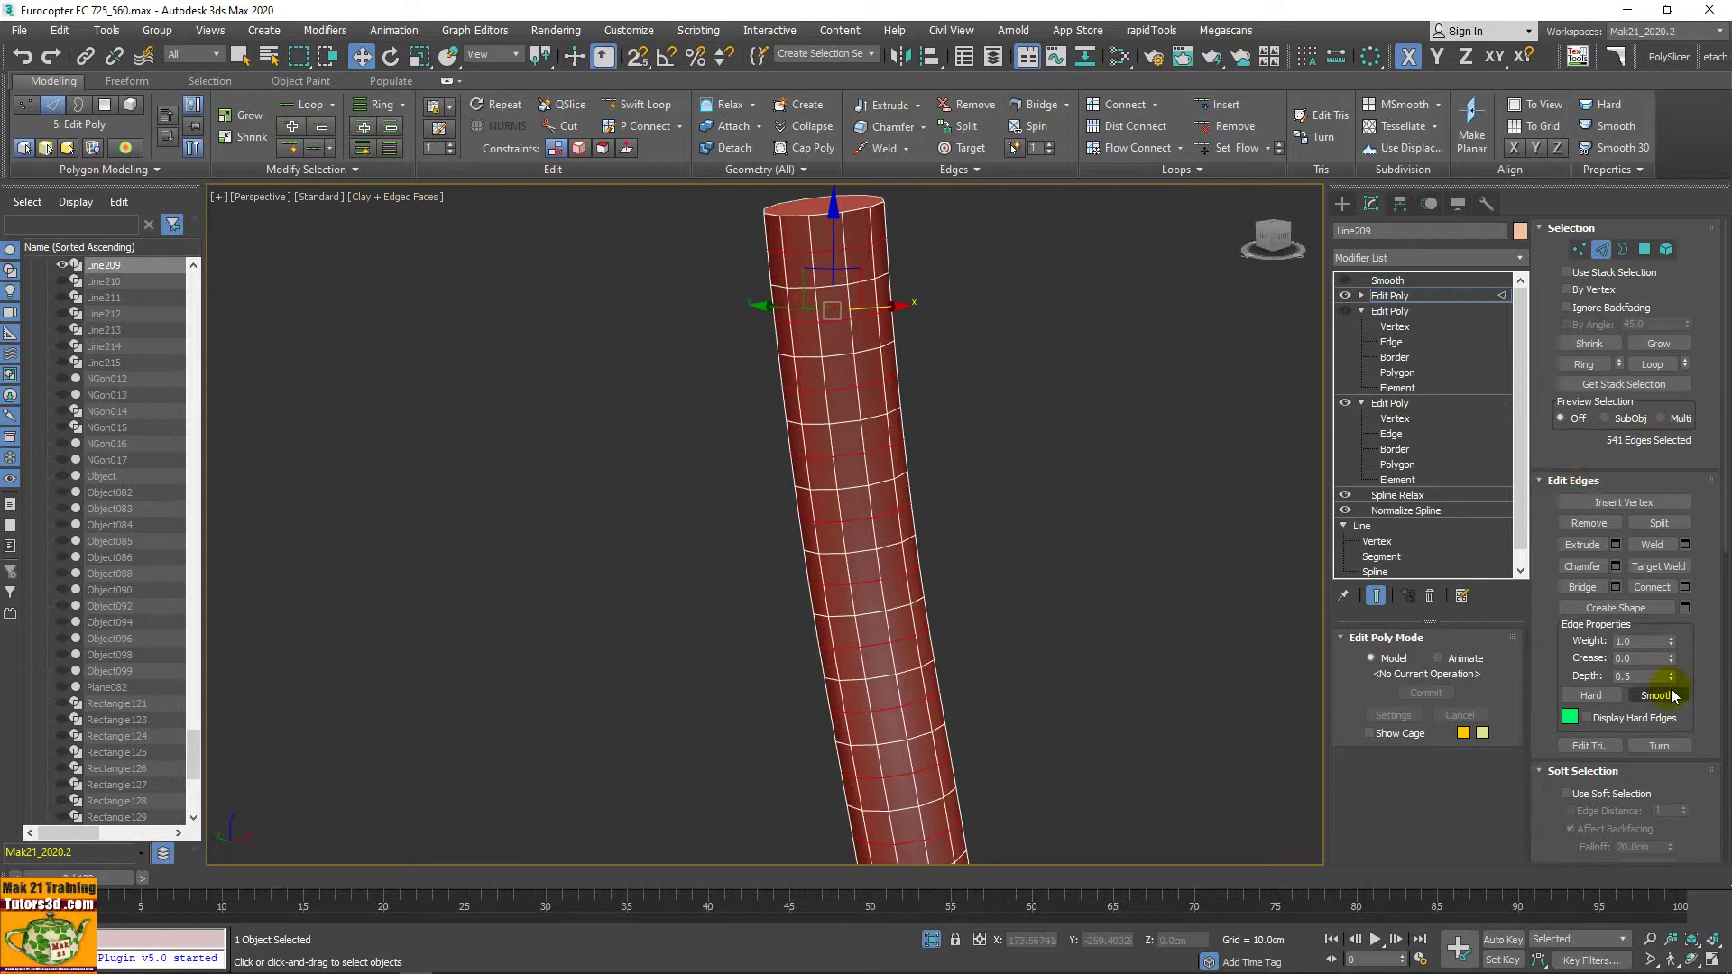
pyautogui.click(1615, 544)
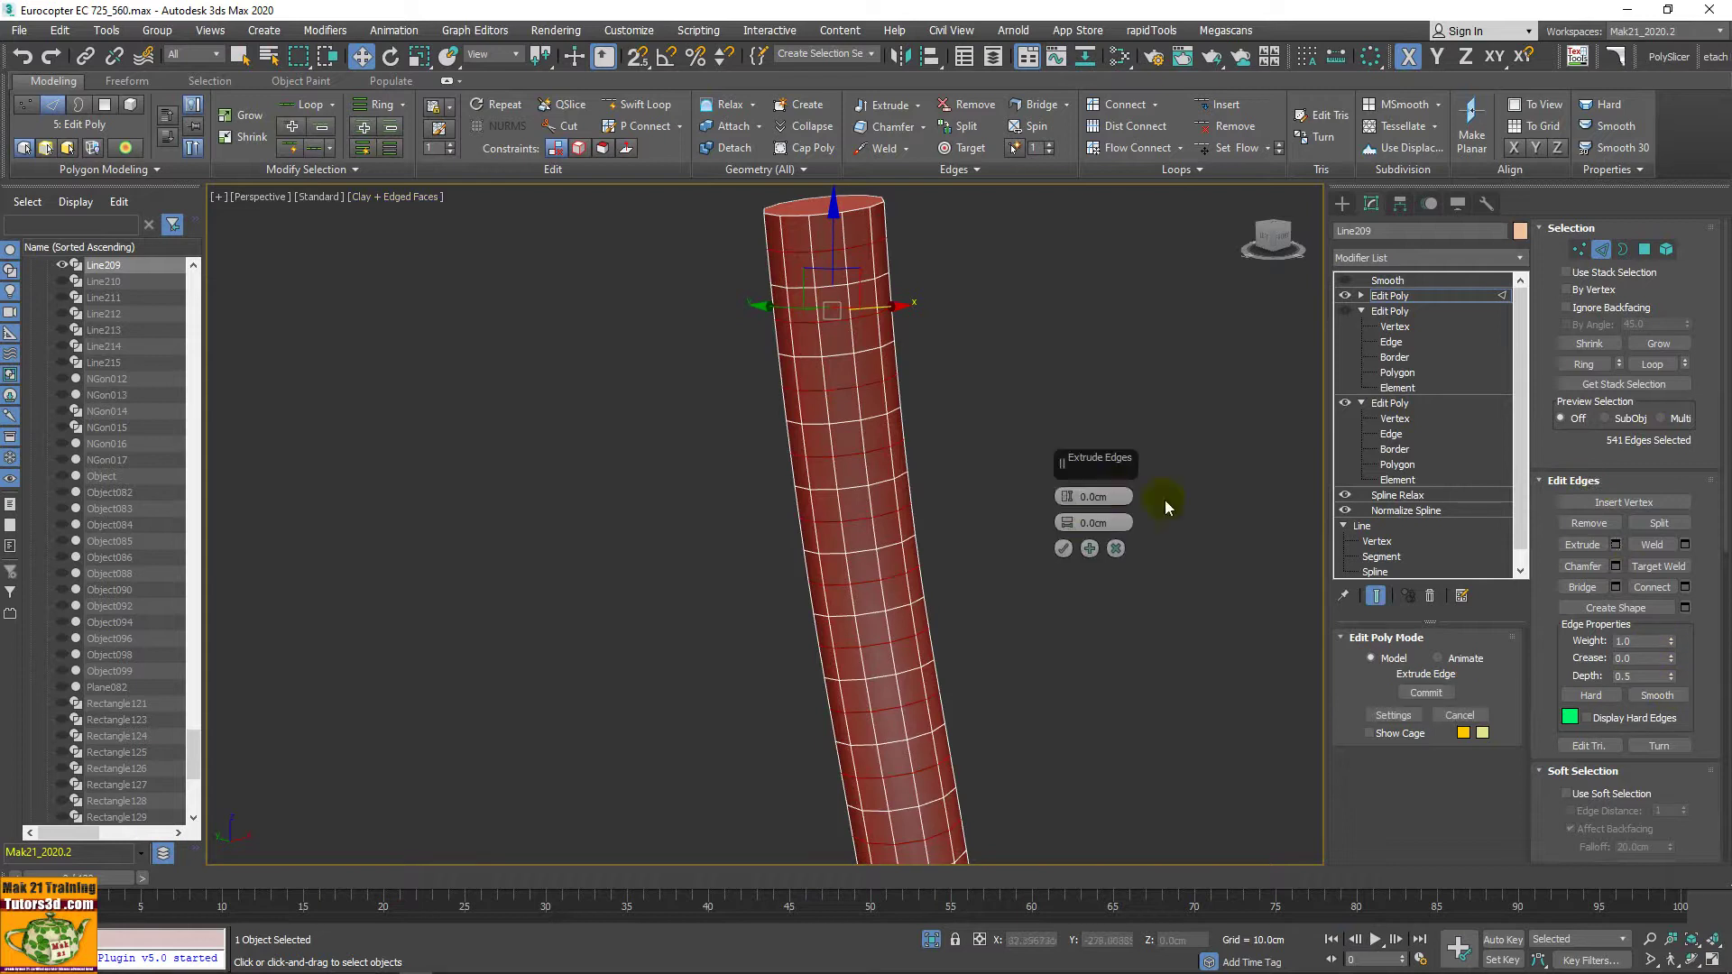
pyautogui.moveTo(1067, 496); pyautogui.dragTo(1067, 525)
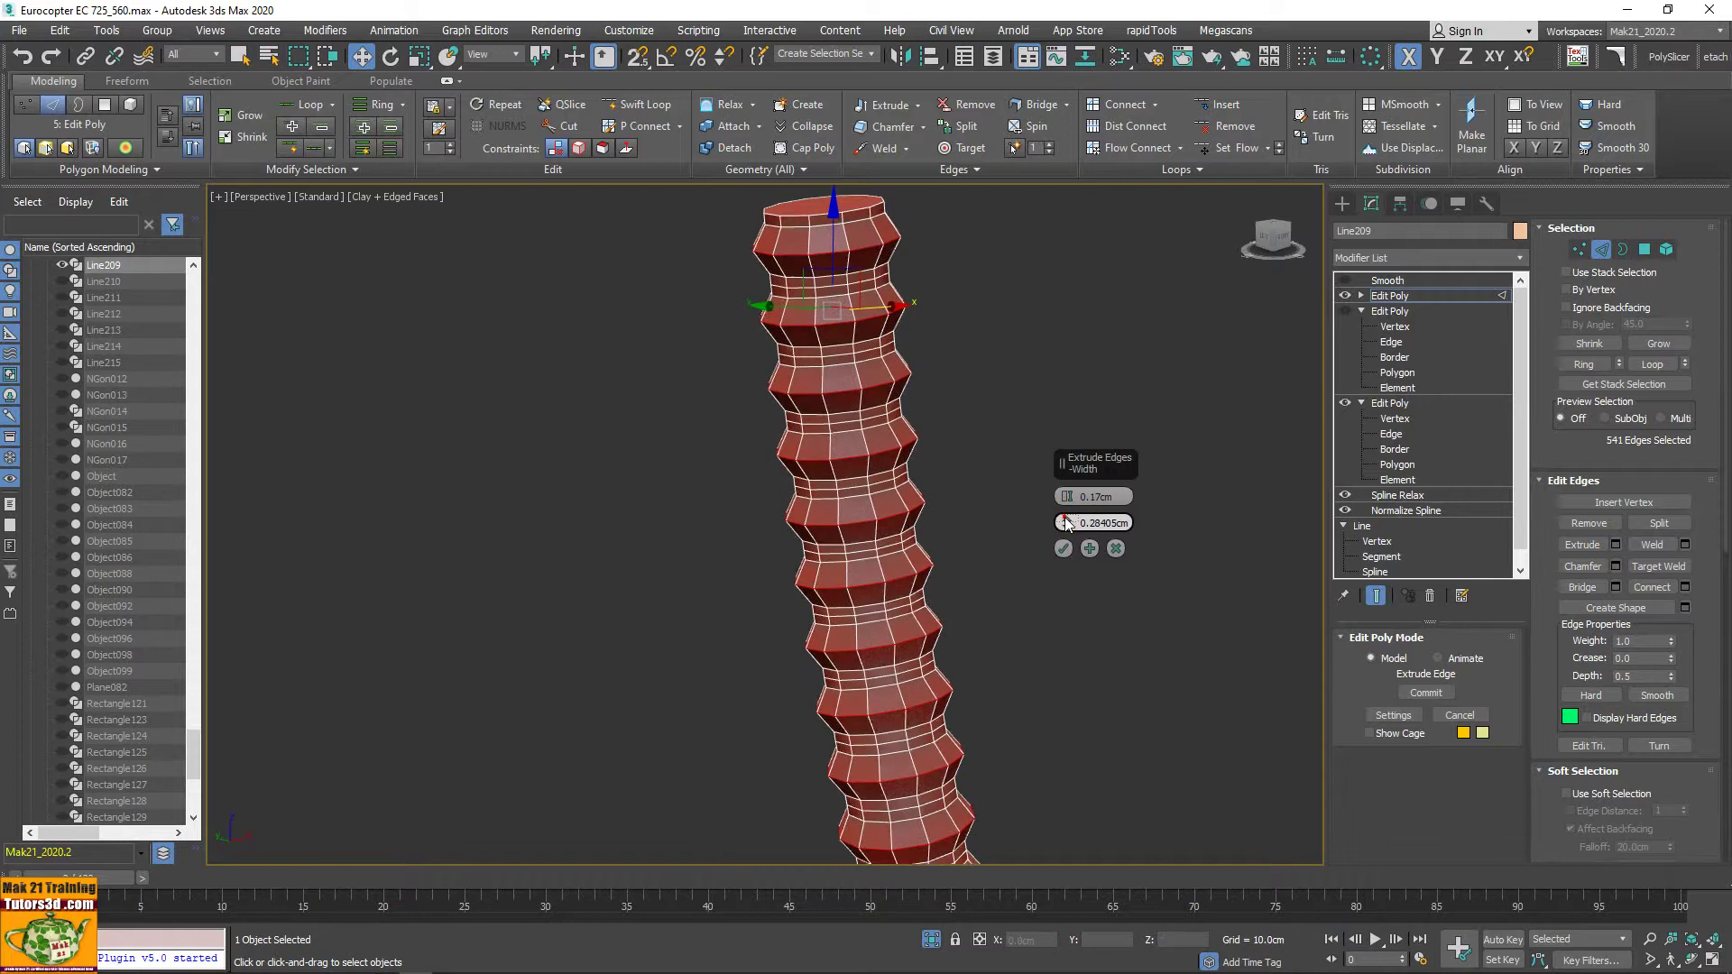
# Step: Commit the edge extrusion as ridges and remove the newest Edit Poly layer from the stack
pyautogui.click(1063, 549)
pyautogui.scroll(-5, 1043, 588)
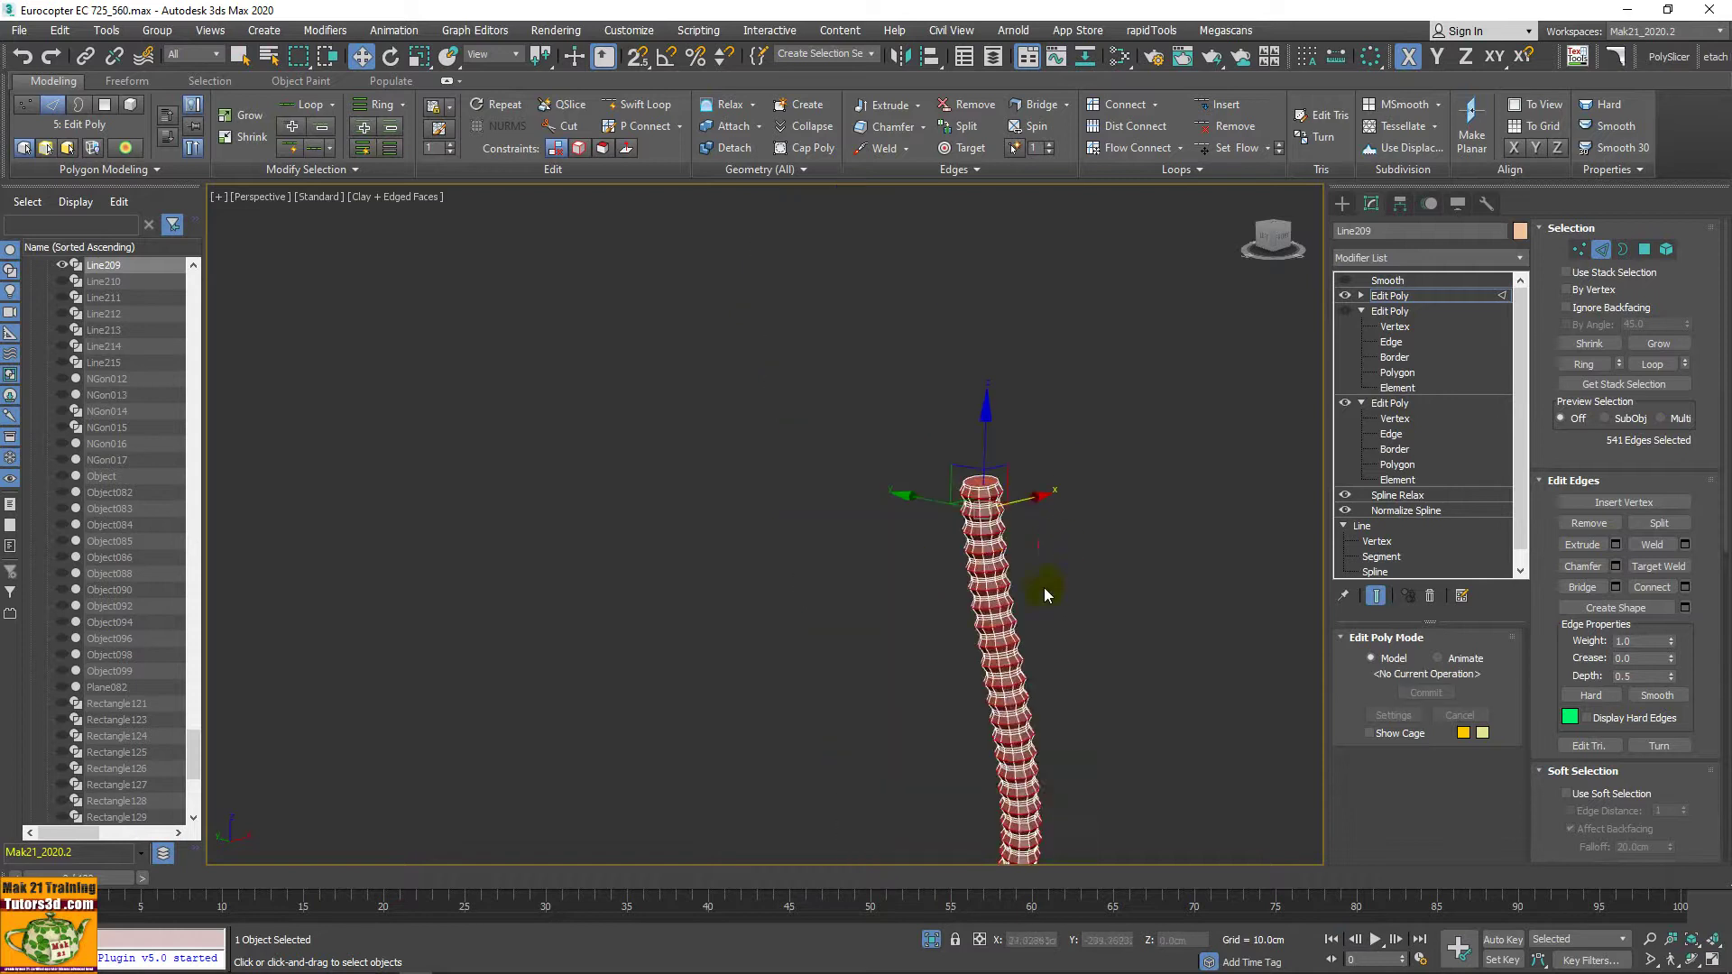
pyautogui.keyDown('alt'); pyautogui.moveTo(1045, 593); pyautogui.dragTo(897, 456, button='middle'); pyautogui.keyUp('alt')
pyautogui.scroll(4, 977, 400)
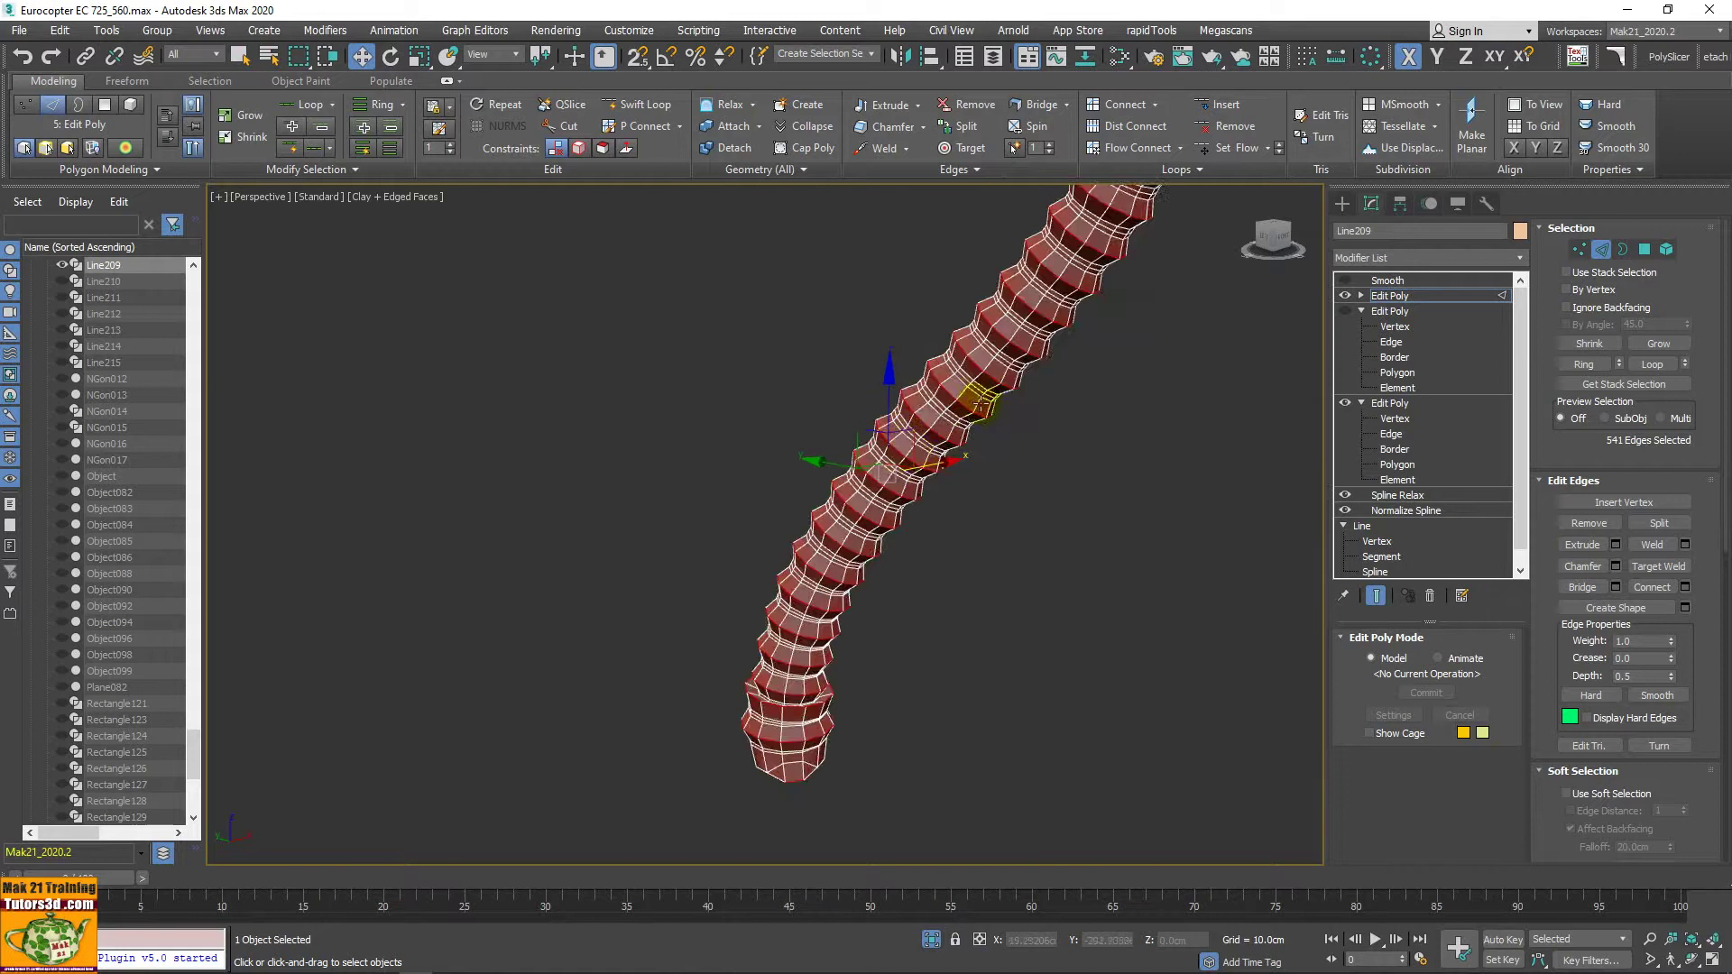
pyautogui.moveTo(1084, 404)
pyautogui.keyDown('alt'); pyautogui.mouseDown(button='middle')
pyautogui.moveTo(928, 657)
pyautogui.moveTo(947, 406)
pyautogui.mouseUp(button='middle'); pyautogui.keyUp('alt')
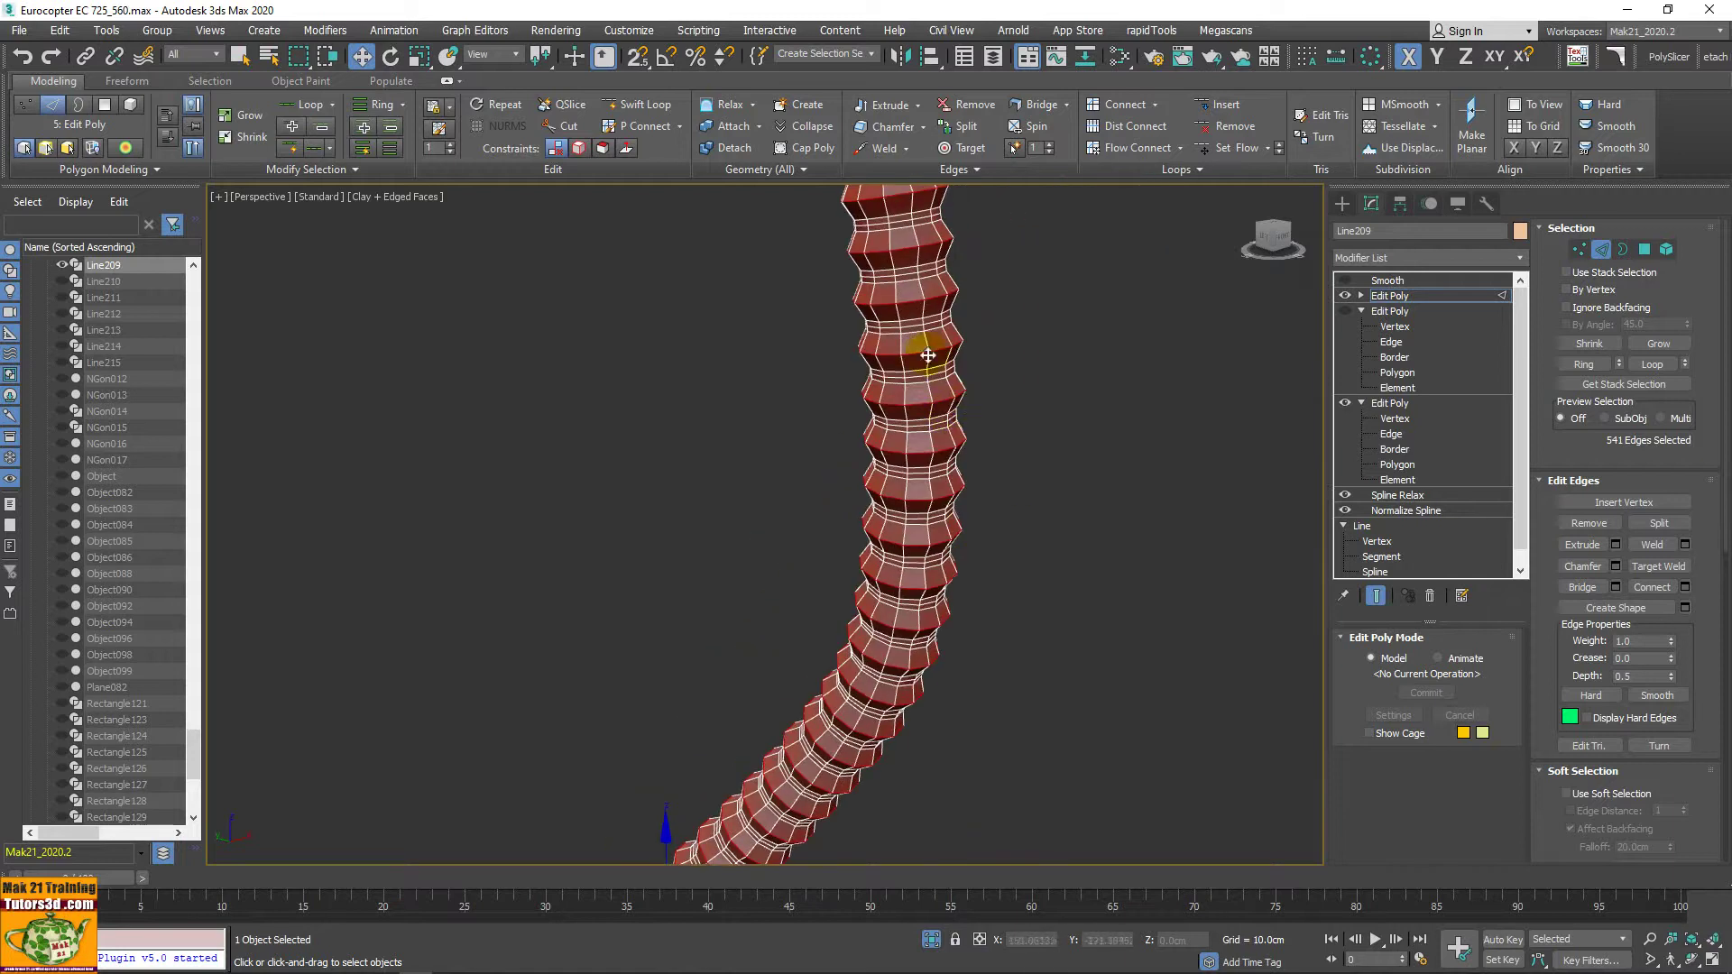
pyautogui.click(1430, 598)
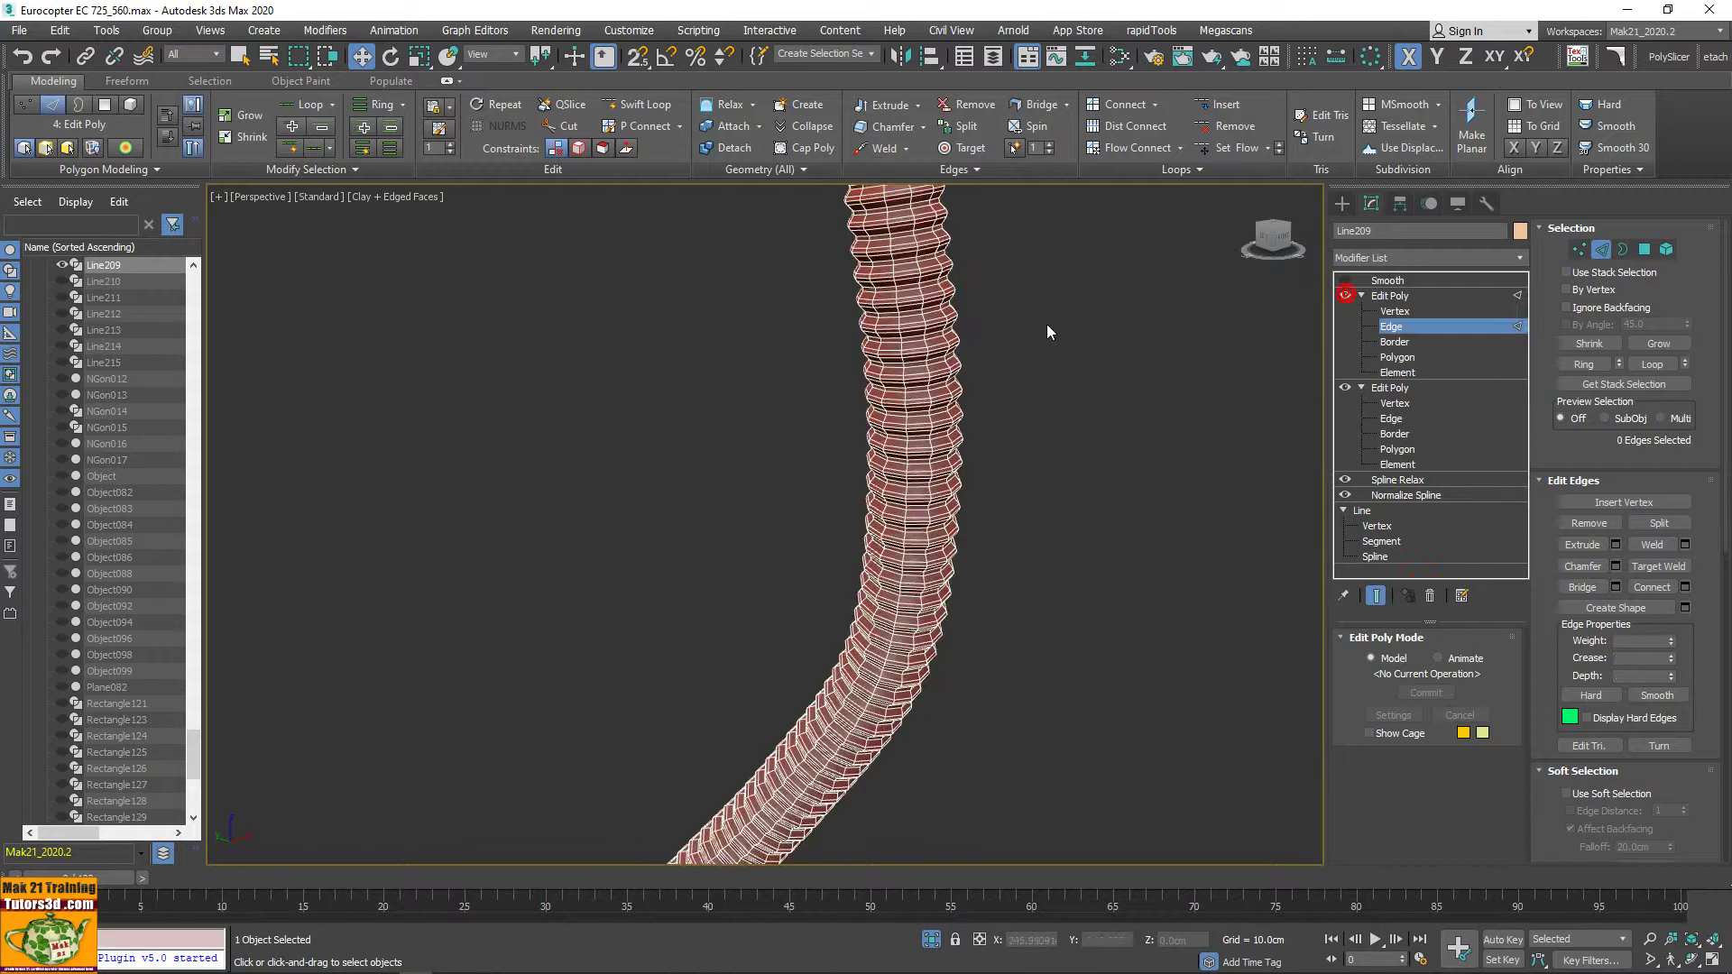
# Step: Return to the top-level Edit Poly and turn on the Smooth modifier for the hose
pyautogui.moveTo(1049, 333)
pyautogui.mouseDown(button='middle')
pyautogui.moveTo(1001, 557)
pyautogui.moveTo(916, 367)
pyautogui.mouseUp(button='middle')
pyautogui.scroll(5, 917, 367)
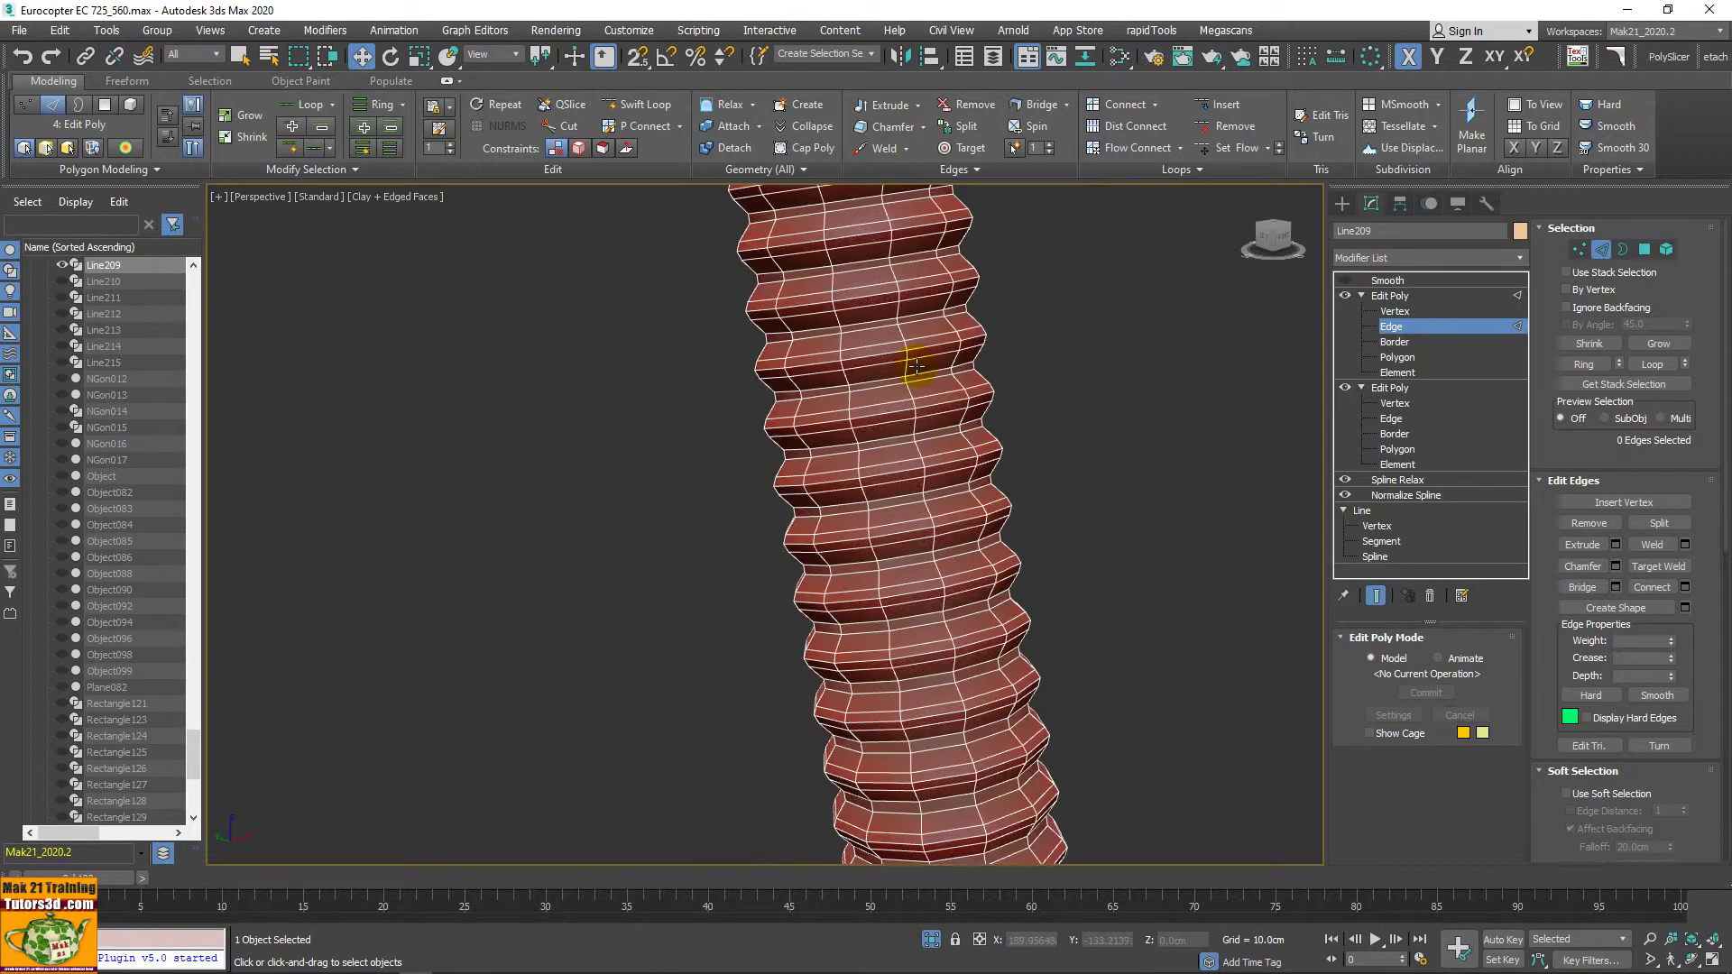
pyautogui.scroll(3, 857, 388)
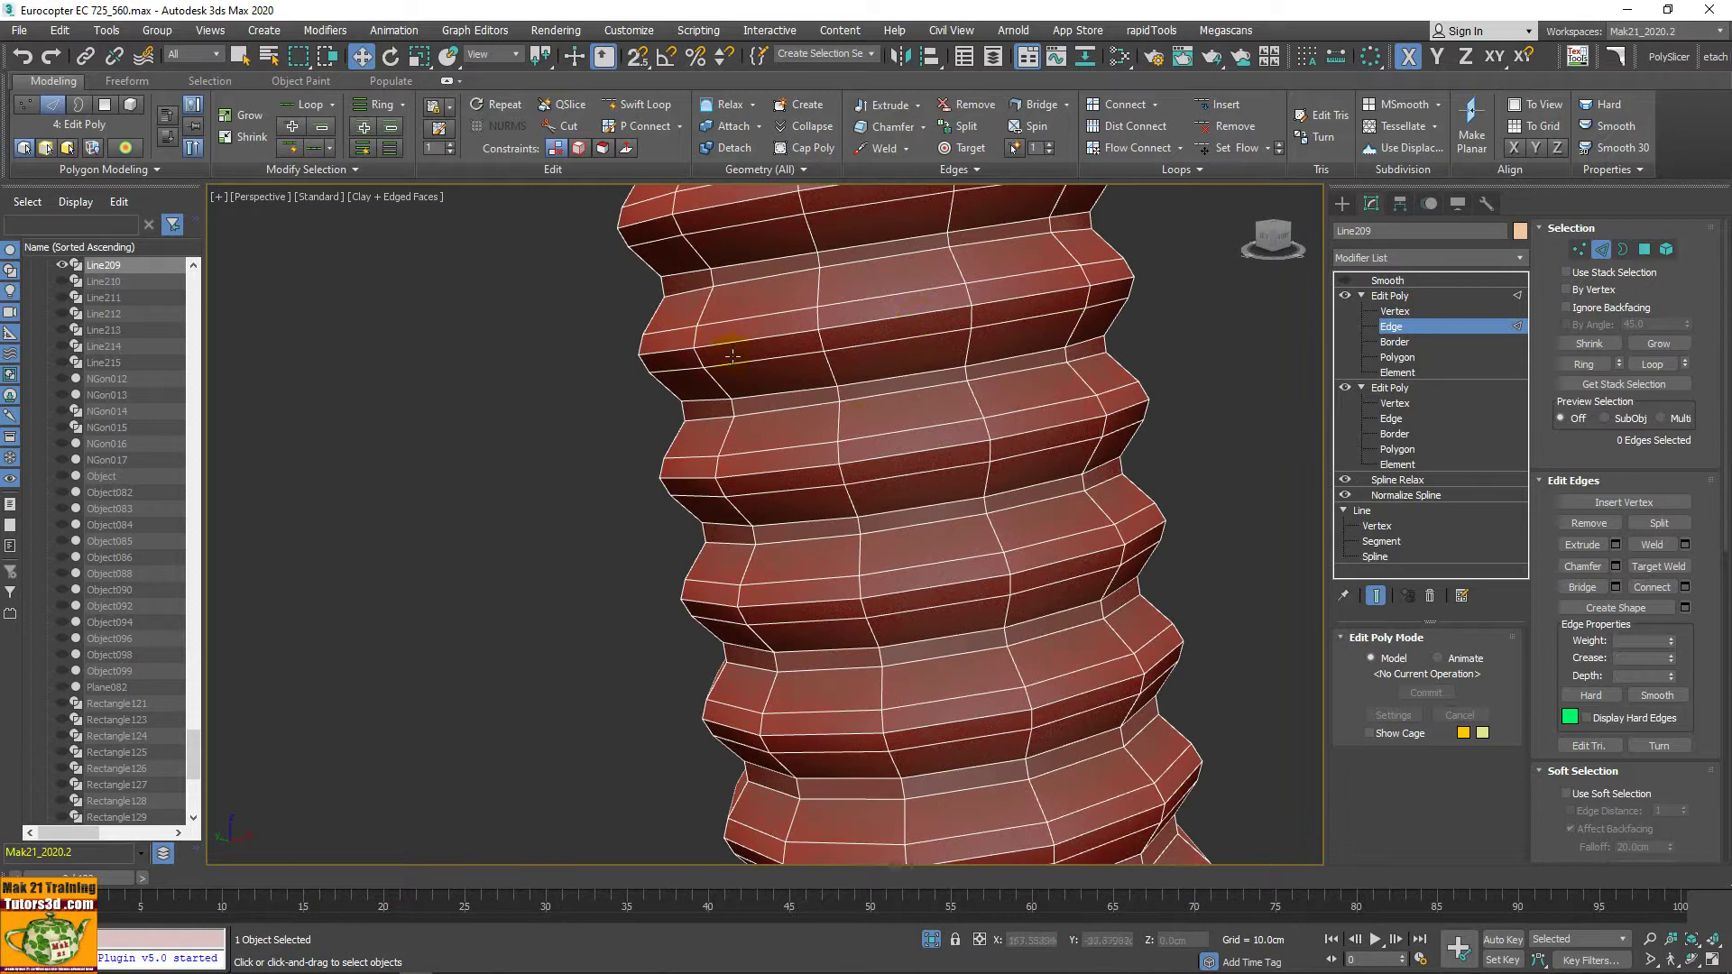
pyautogui.scroll(-5, 733, 357)
pyautogui.scroll(-3, 723, 375)
pyautogui.scroll(2, 735, 340)
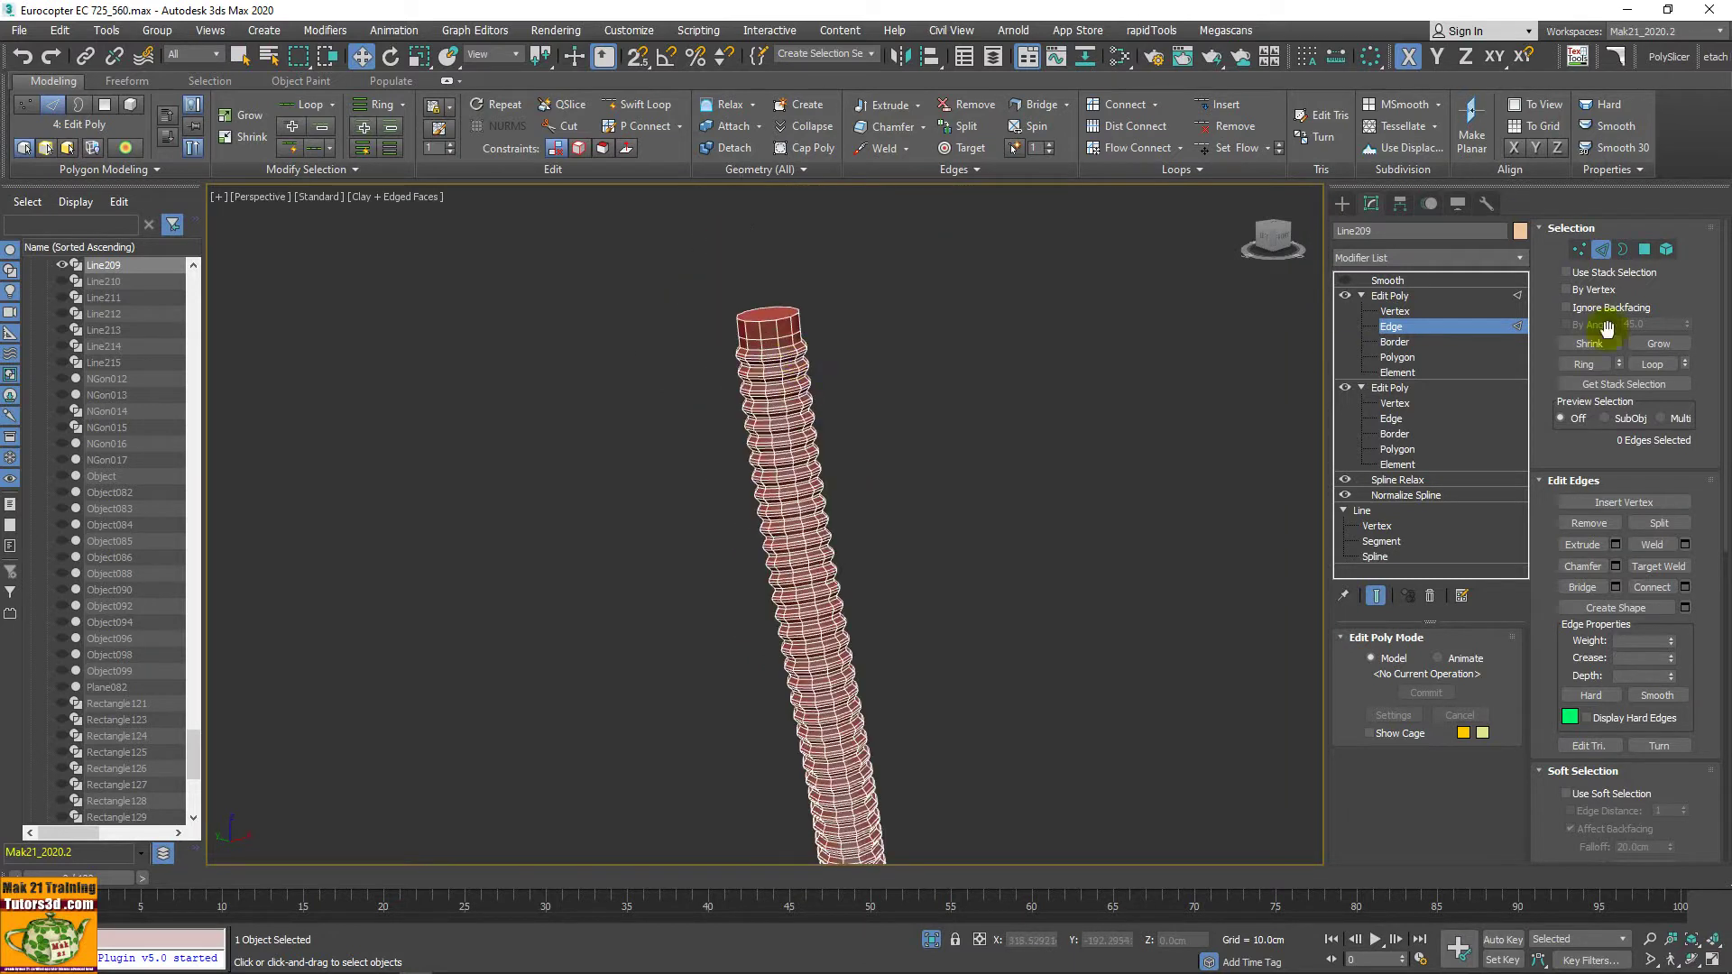
pyautogui.click(1390, 296)
pyautogui.scroll(2, 857, 350)
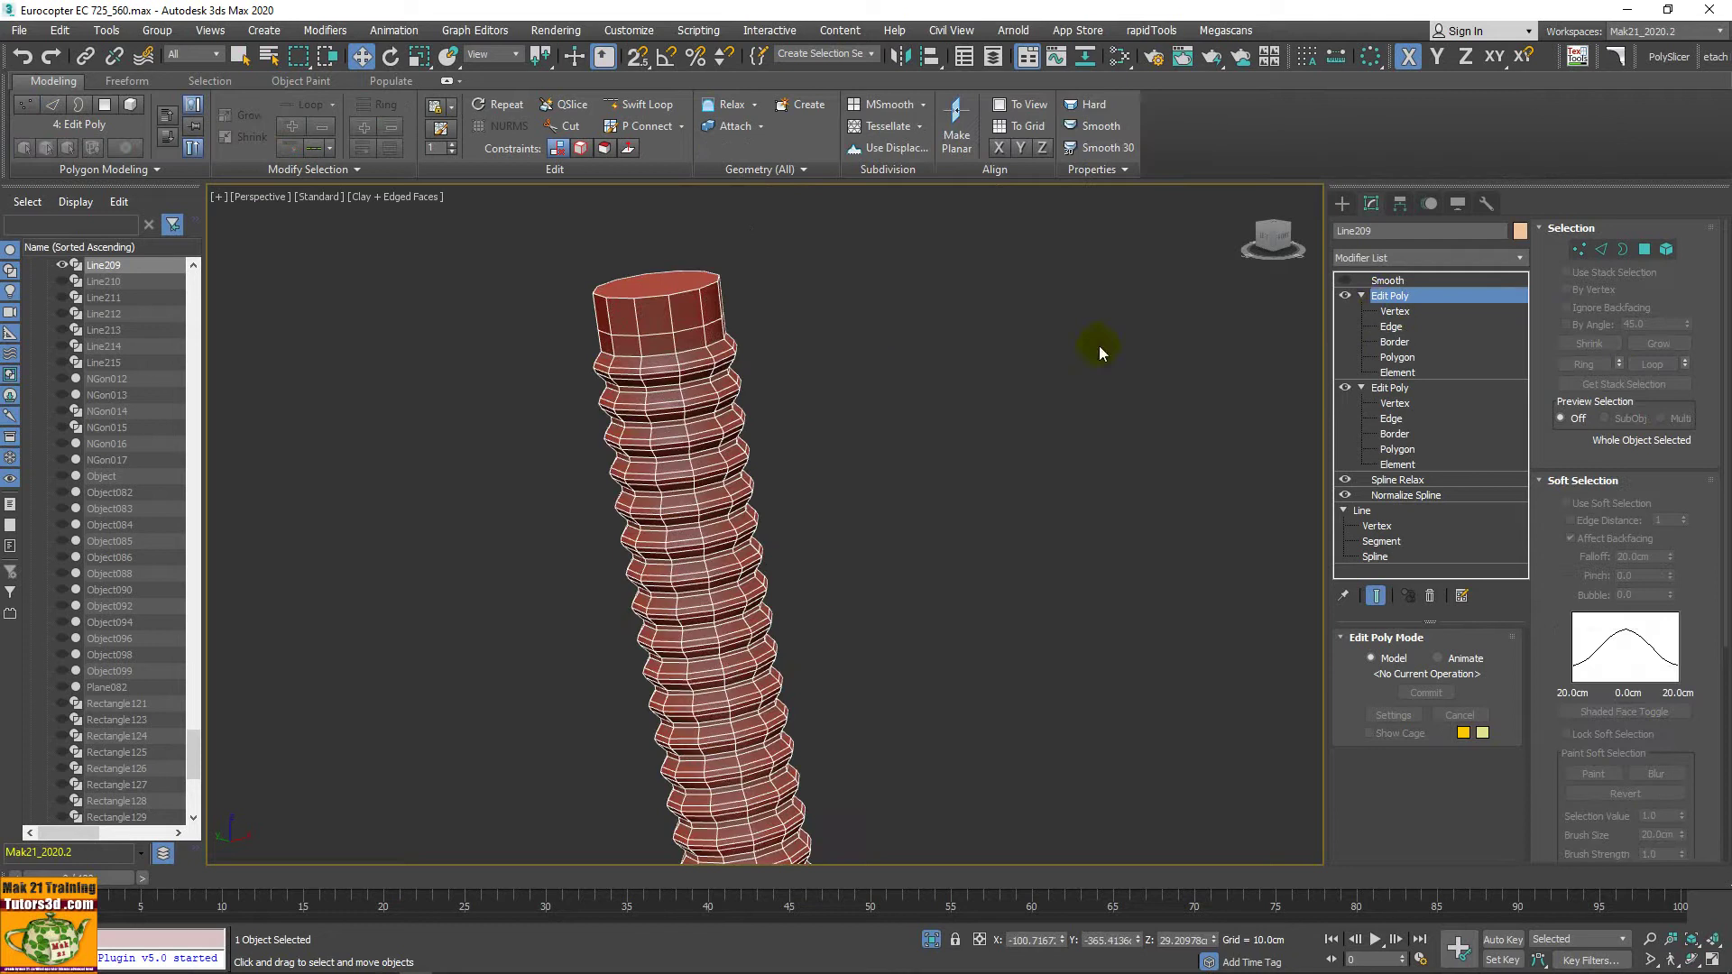
pyautogui.click(1346, 280)
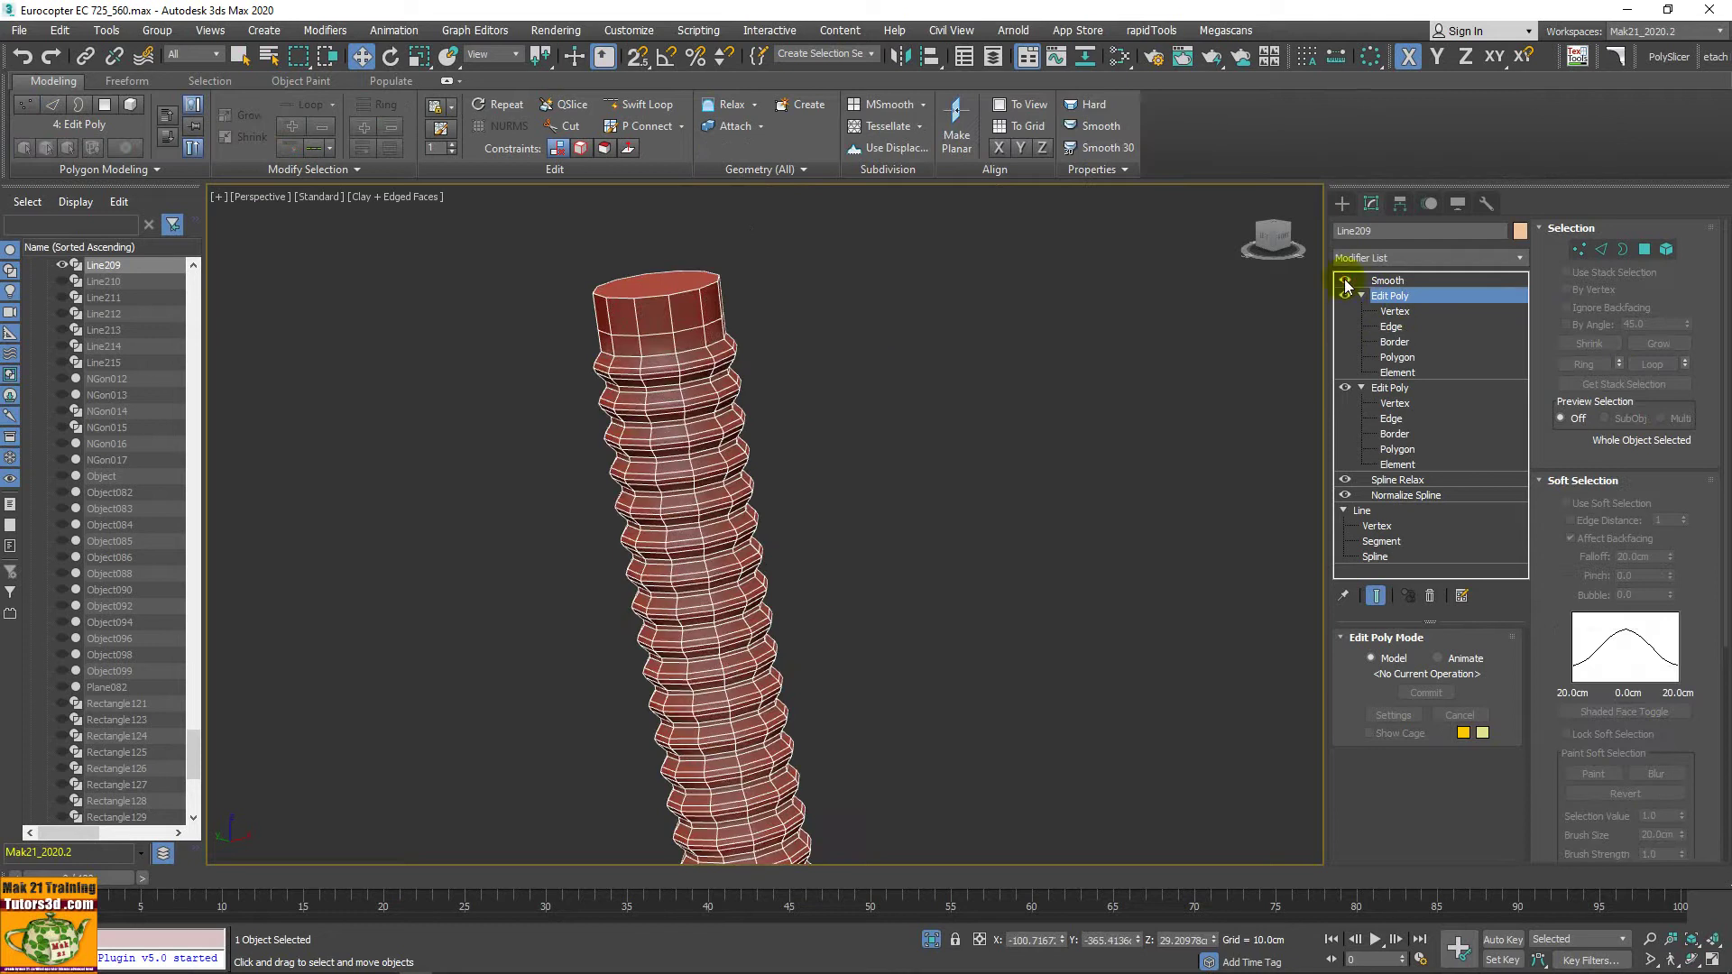
pyautogui.click(1345, 281)
# Step: Show the hose in plain clay shading without edge lines and orbit around it
pyautogui.press('F3')
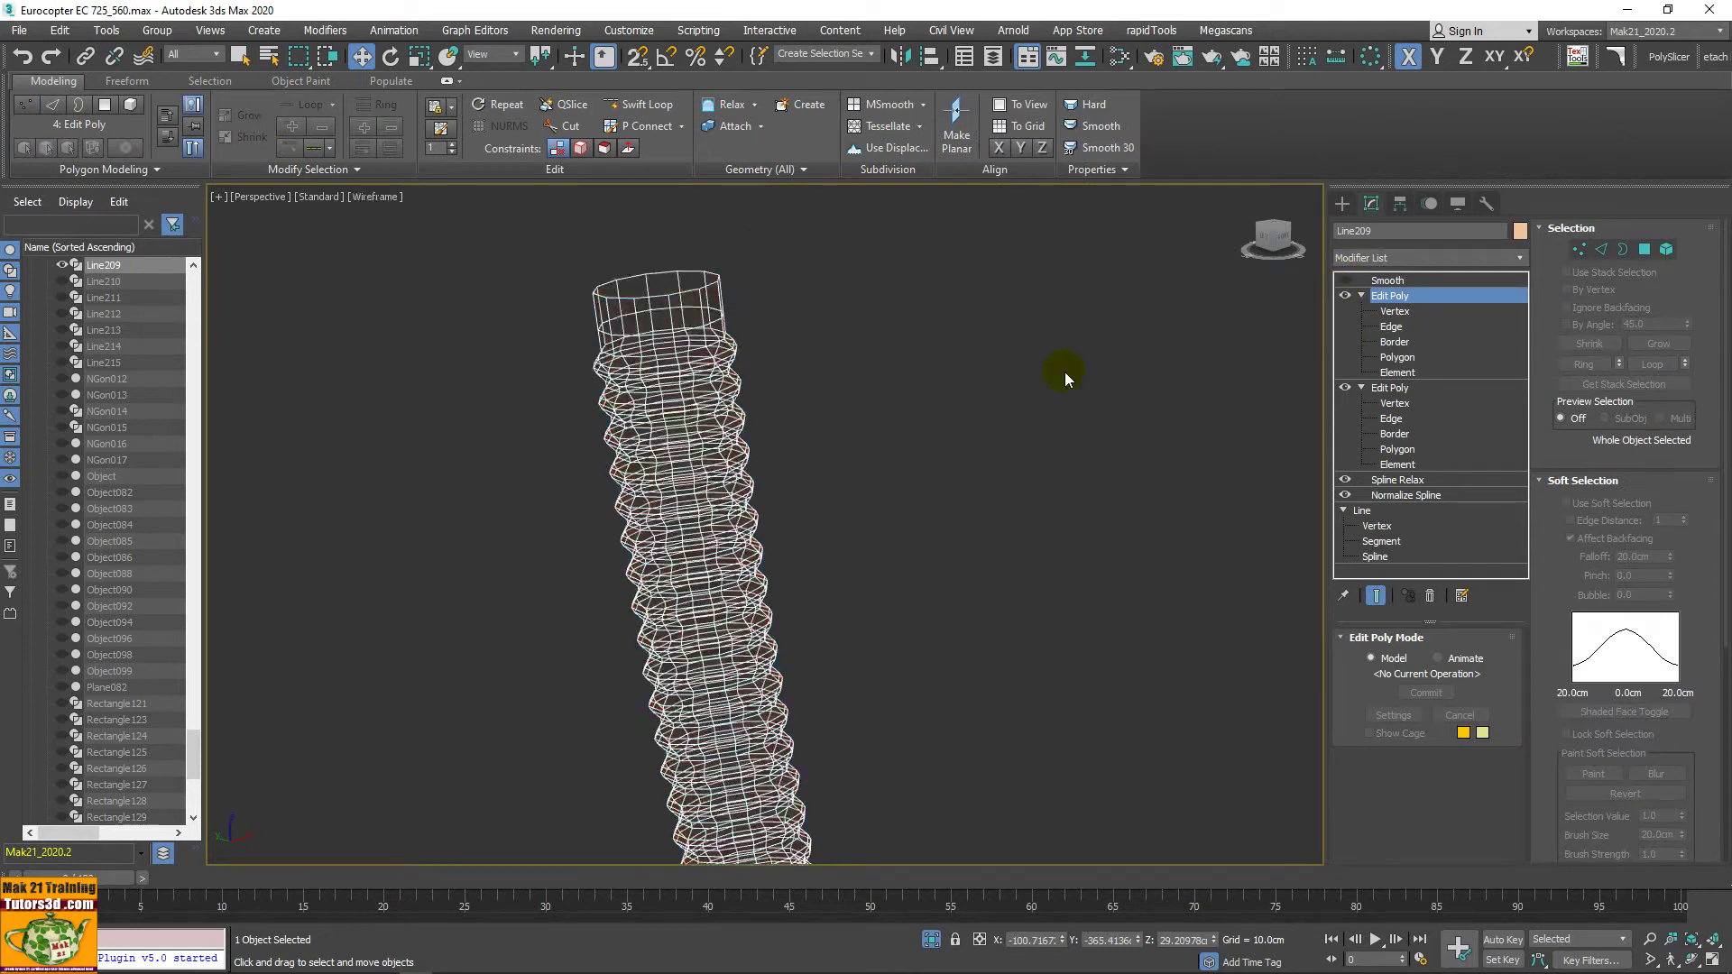
pyautogui.press('F3')
pyautogui.press('F4')
pyautogui.moveTo(788, 534)
pyautogui.keyDown('alt'); pyautogui.mouseDown(button='middle')
pyautogui.moveTo(761, 503)
pyautogui.moveTo(1169, 386)
pyautogui.mouseUp(button='middle'); pyautogui.keyUp('alt')
# Step: Compare smoothed and faceted shading, then adjust the Smooth threshold to about 44.8
pyautogui.click(1345, 280)
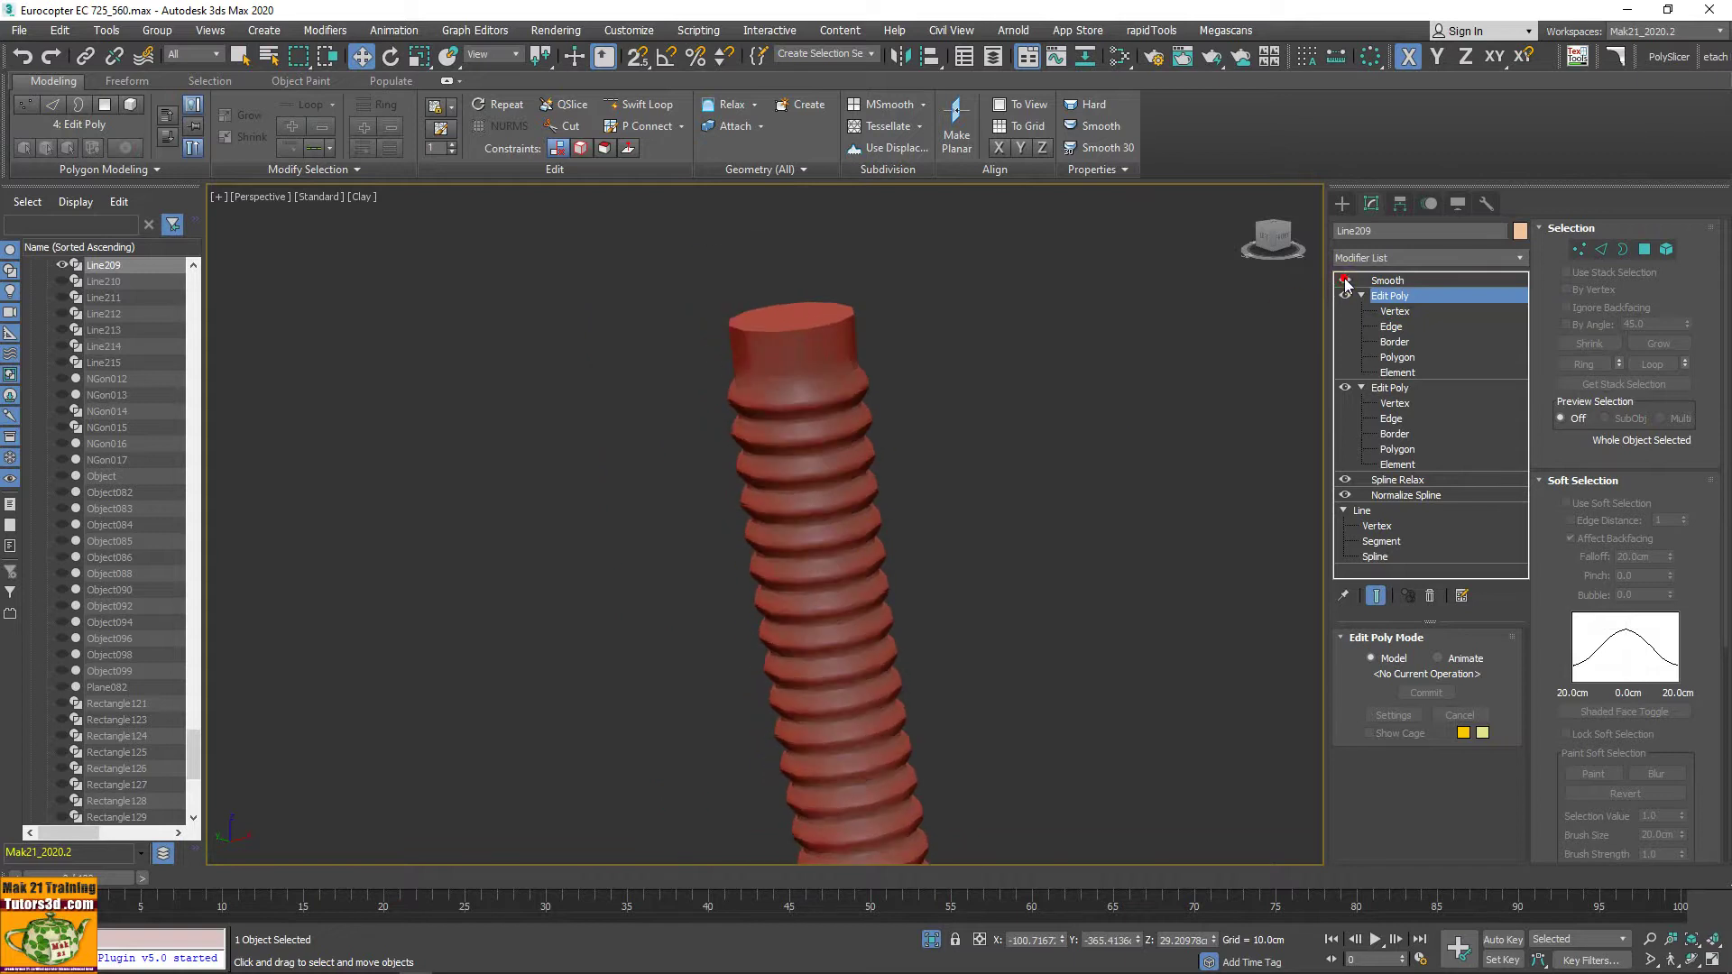
pyautogui.click(1345, 281)
pyautogui.click(1345, 281)
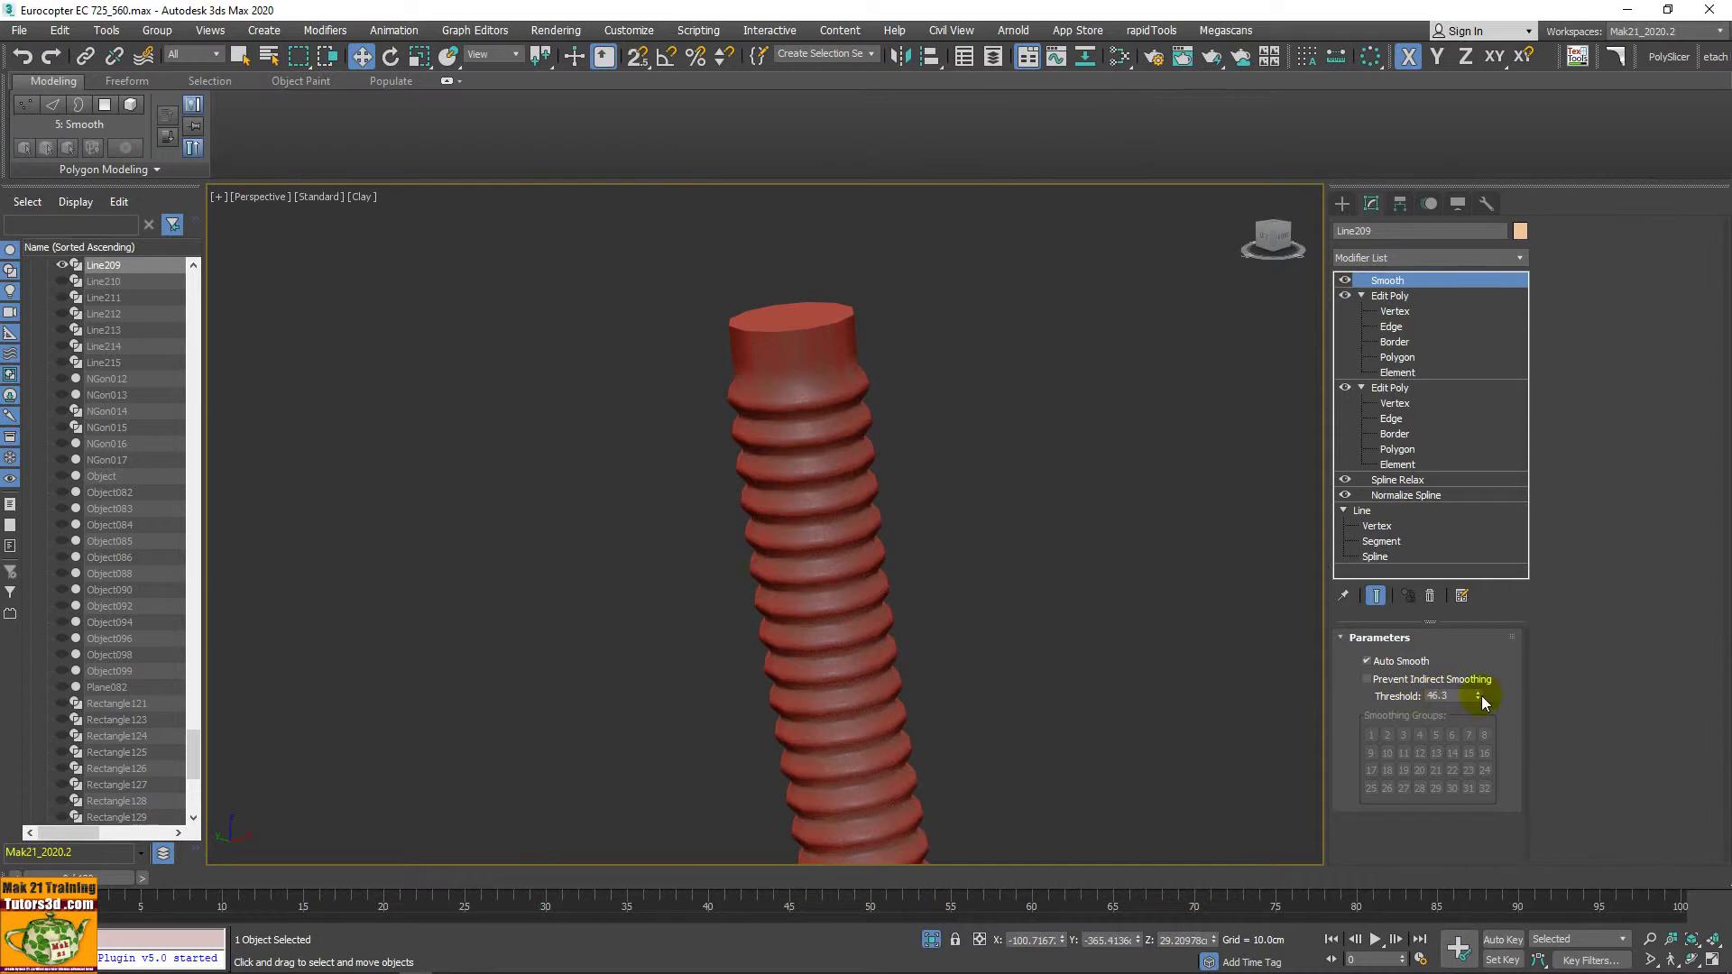
pyautogui.moveTo(1479, 695); pyautogui.dragTo(1501, 724)
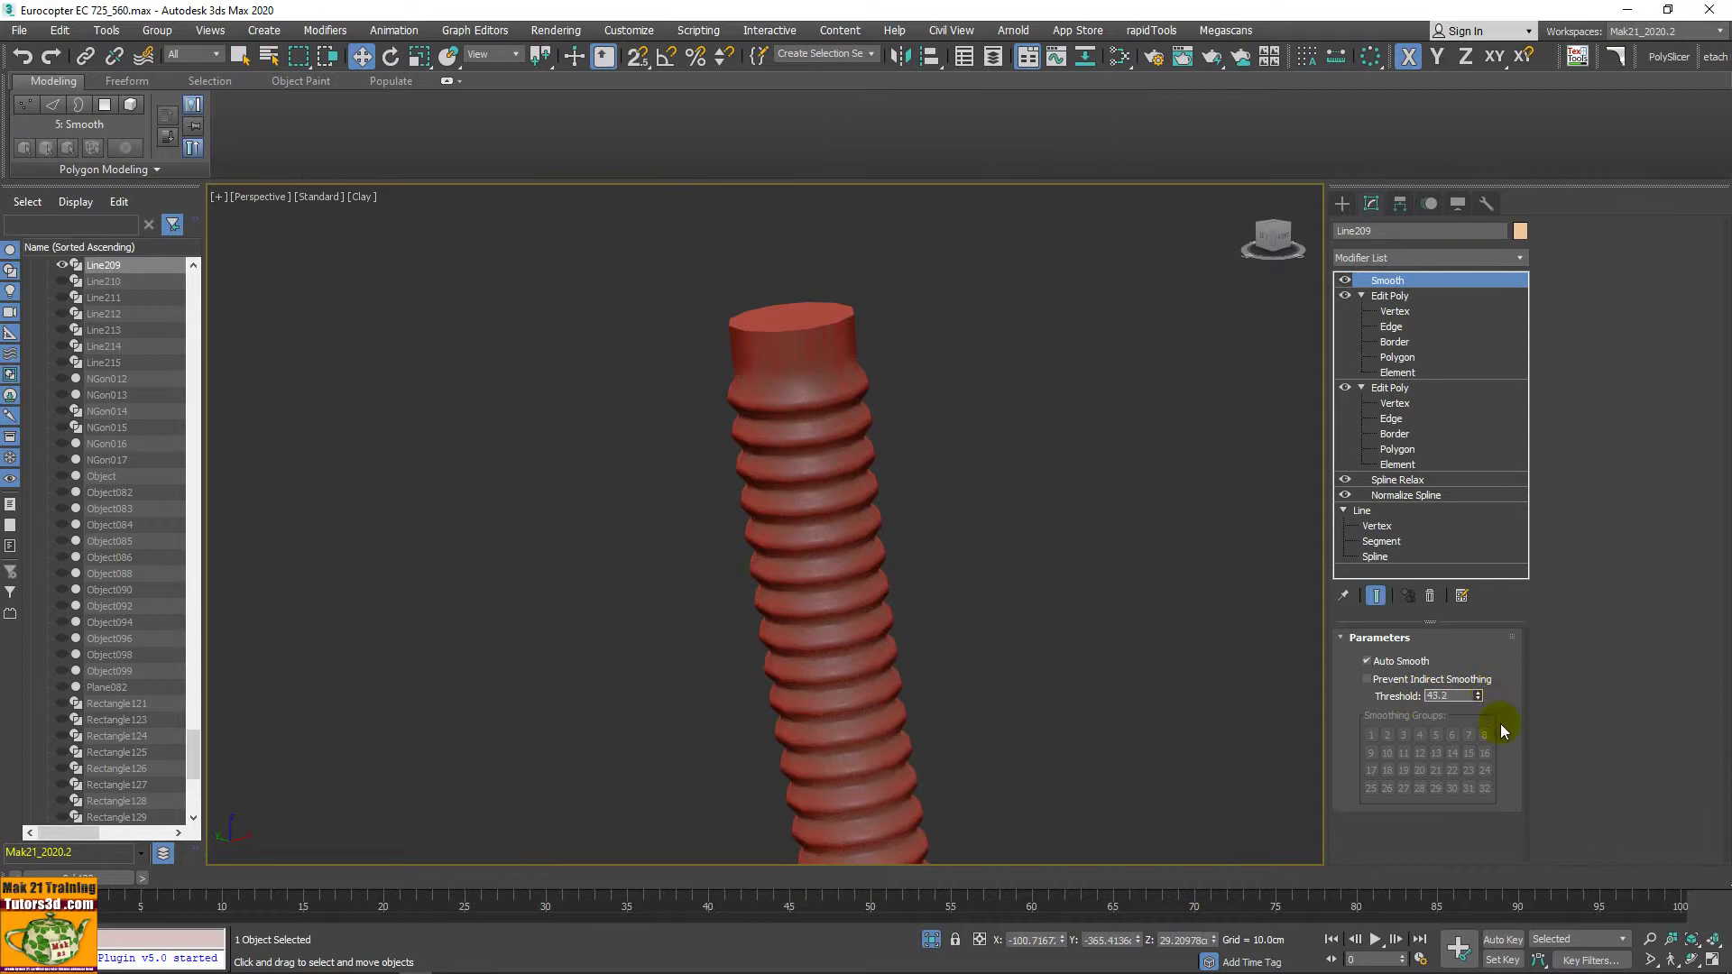
pyautogui.click(441, 81)
pyautogui.scroll(5, 872, 474)
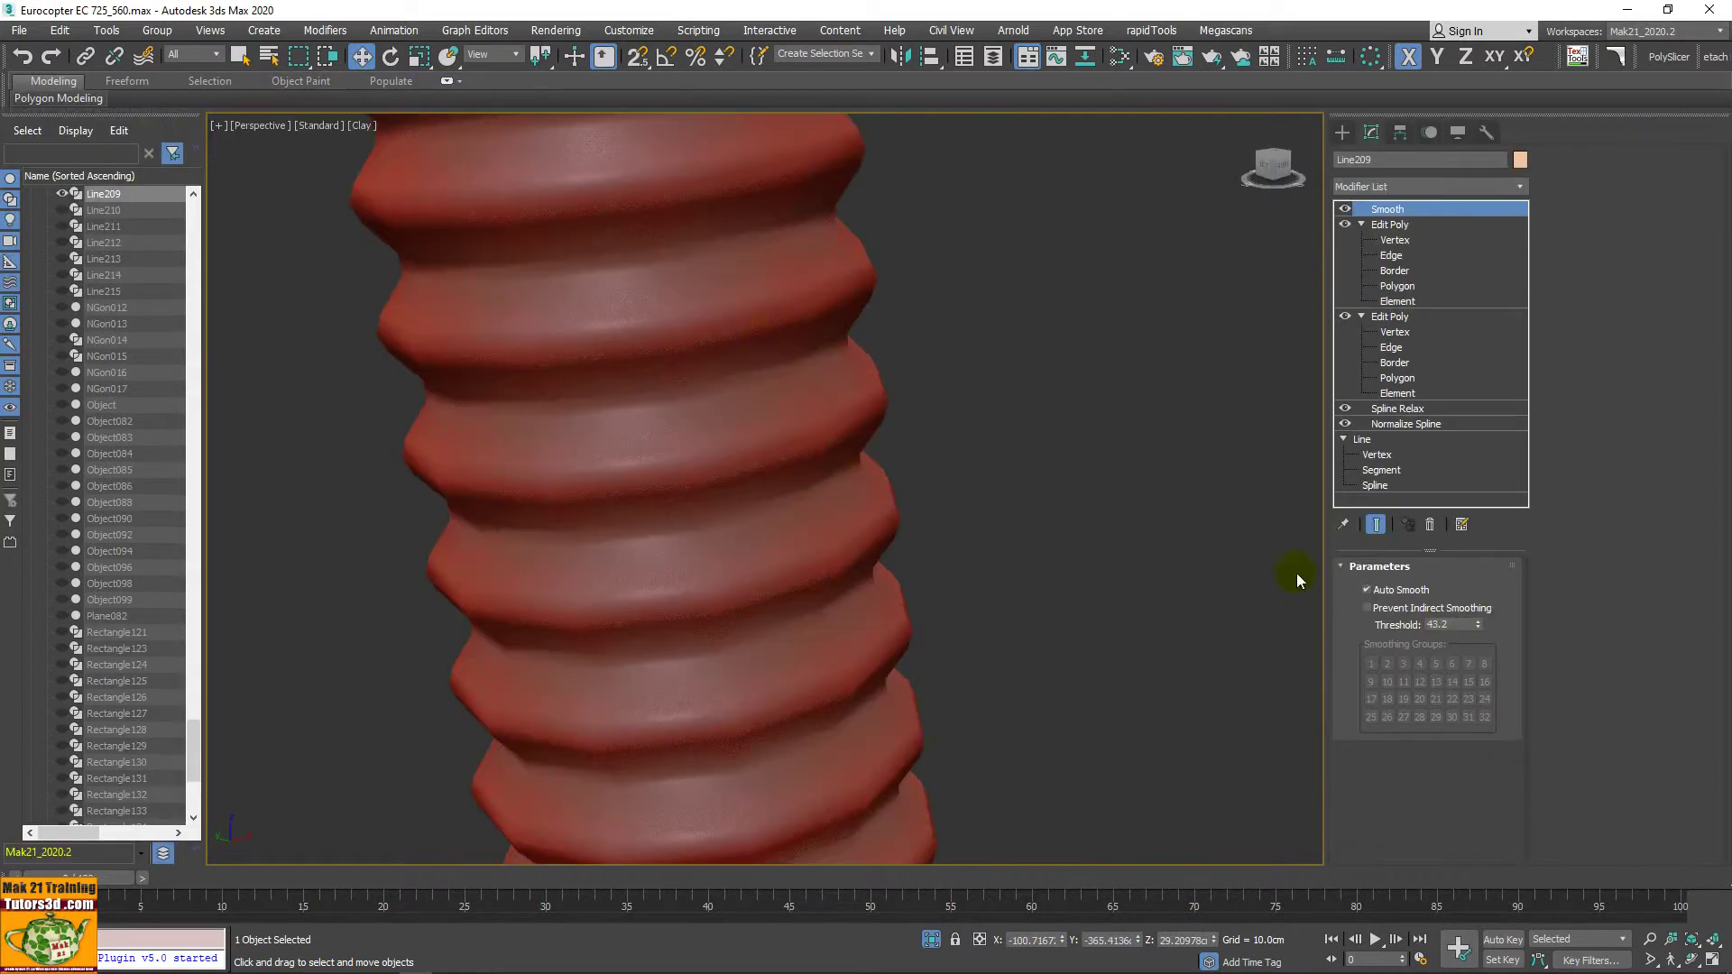
pyautogui.moveTo(1477, 624); pyautogui.dragTo(1483, 598)
pyautogui.moveTo(1488, 613); pyautogui.dragTo(1484, 610)
# Step: Raise the Smooth threshold to 48.9, checking the hose end and its full length
pyautogui.scroll(-5, 776, 469)
pyautogui.scroll(-3, 785, 559)
pyautogui.moveTo(761, 544)
pyautogui.mouseDown(button='middle')
pyautogui.moveTo(756, 601)
pyautogui.moveTo(690, 534)
pyautogui.mouseUp(button='middle')
pyautogui.scroll(4, 690, 534)
pyautogui.scroll(3, 558, 474)
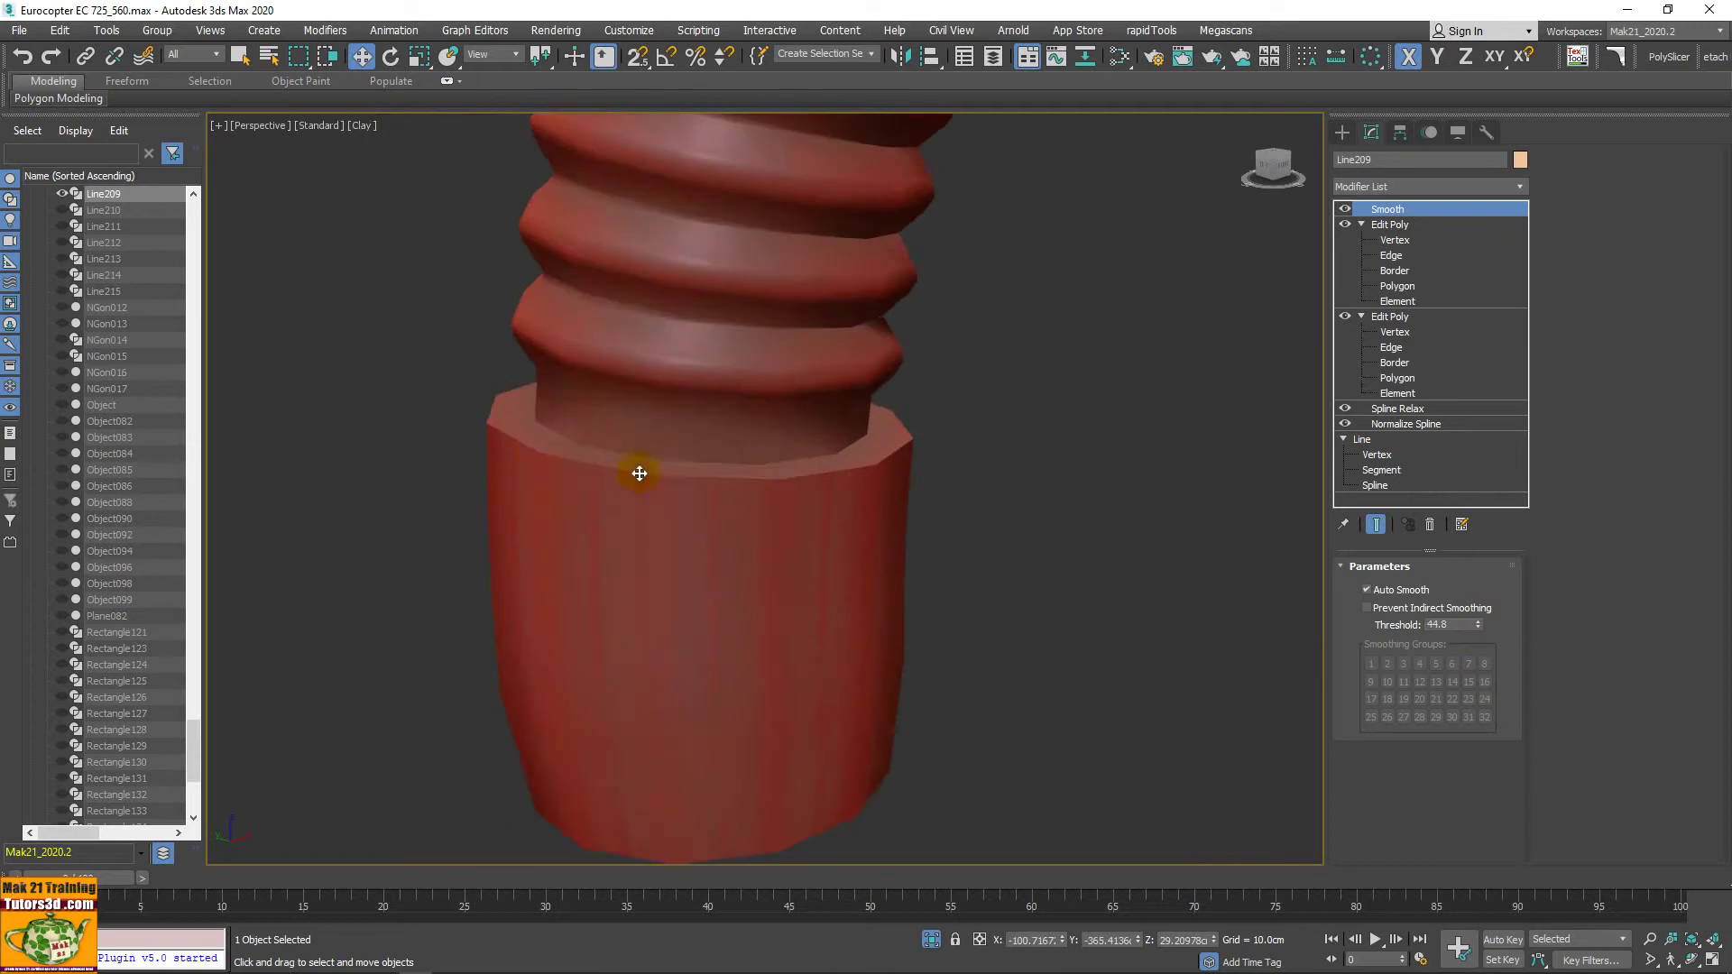
pyautogui.moveTo(1480, 626)
pyautogui.mouseDown()
pyautogui.moveTo(1493, 460)
pyautogui.moveTo(1484, 589)
pyautogui.mouseUp()
pyautogui.scroll(-5, 822, 456)
pyautogui.scroll(-3, 823, 471)
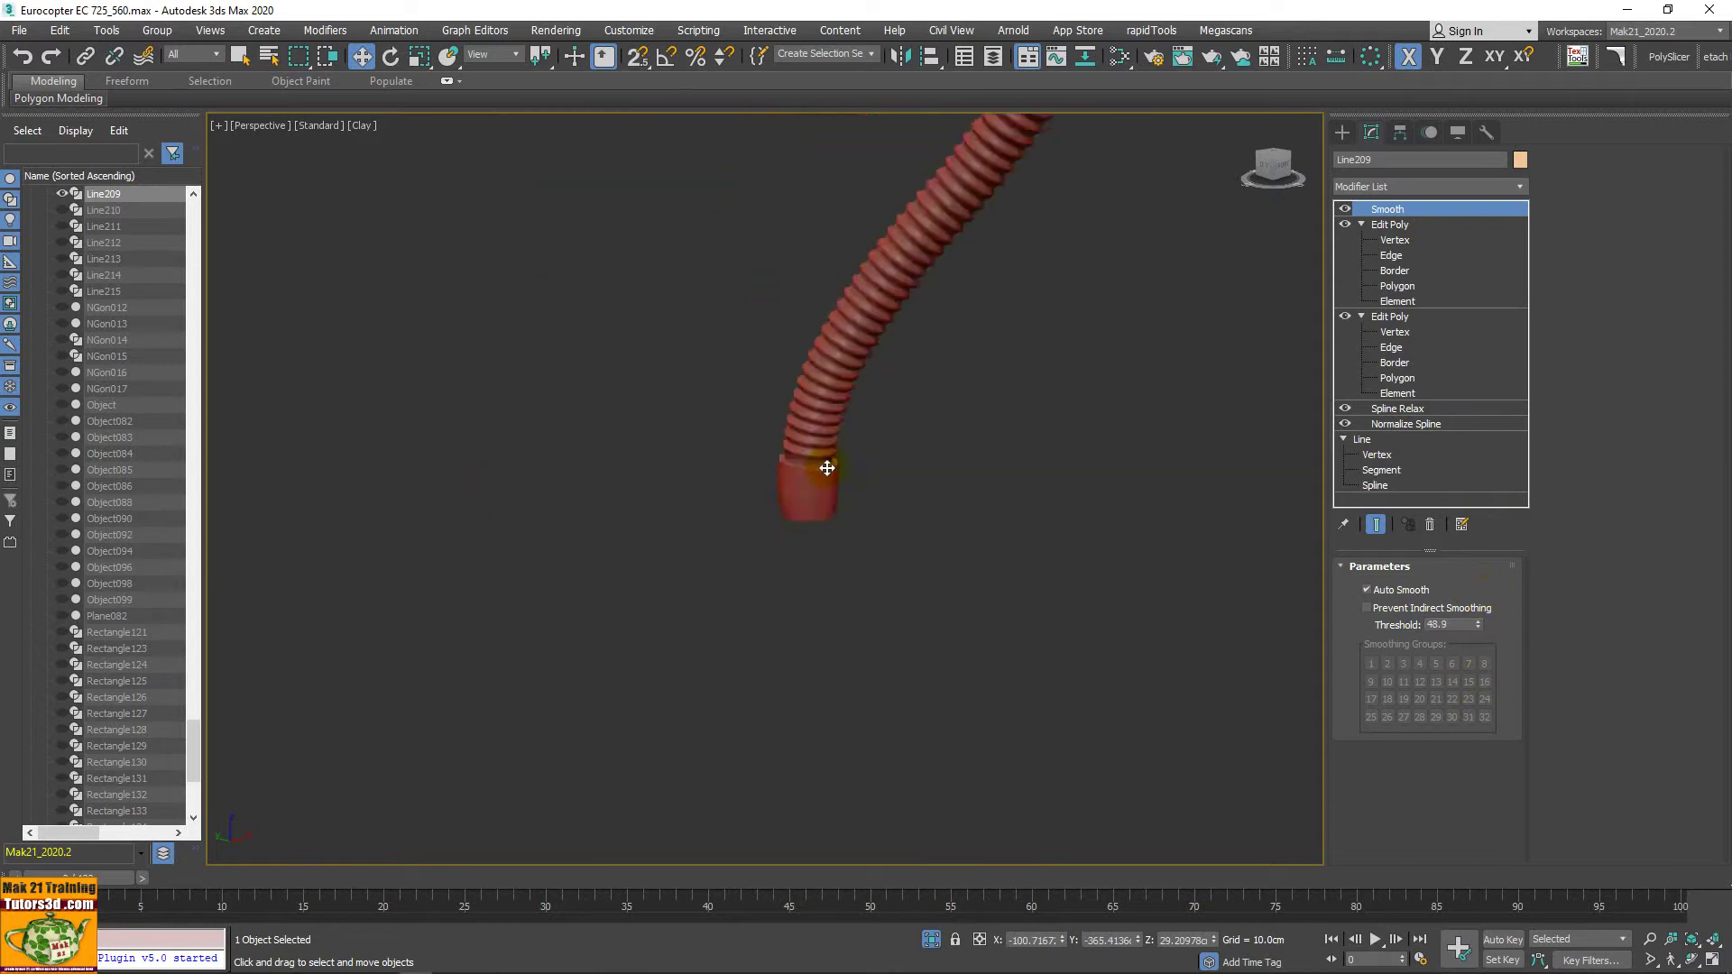
pyautogui.scroll(-3, 699, 610)
pyautogui.moveTo(700, 610); pyautogui.dragTo(773, 648, button='middle')
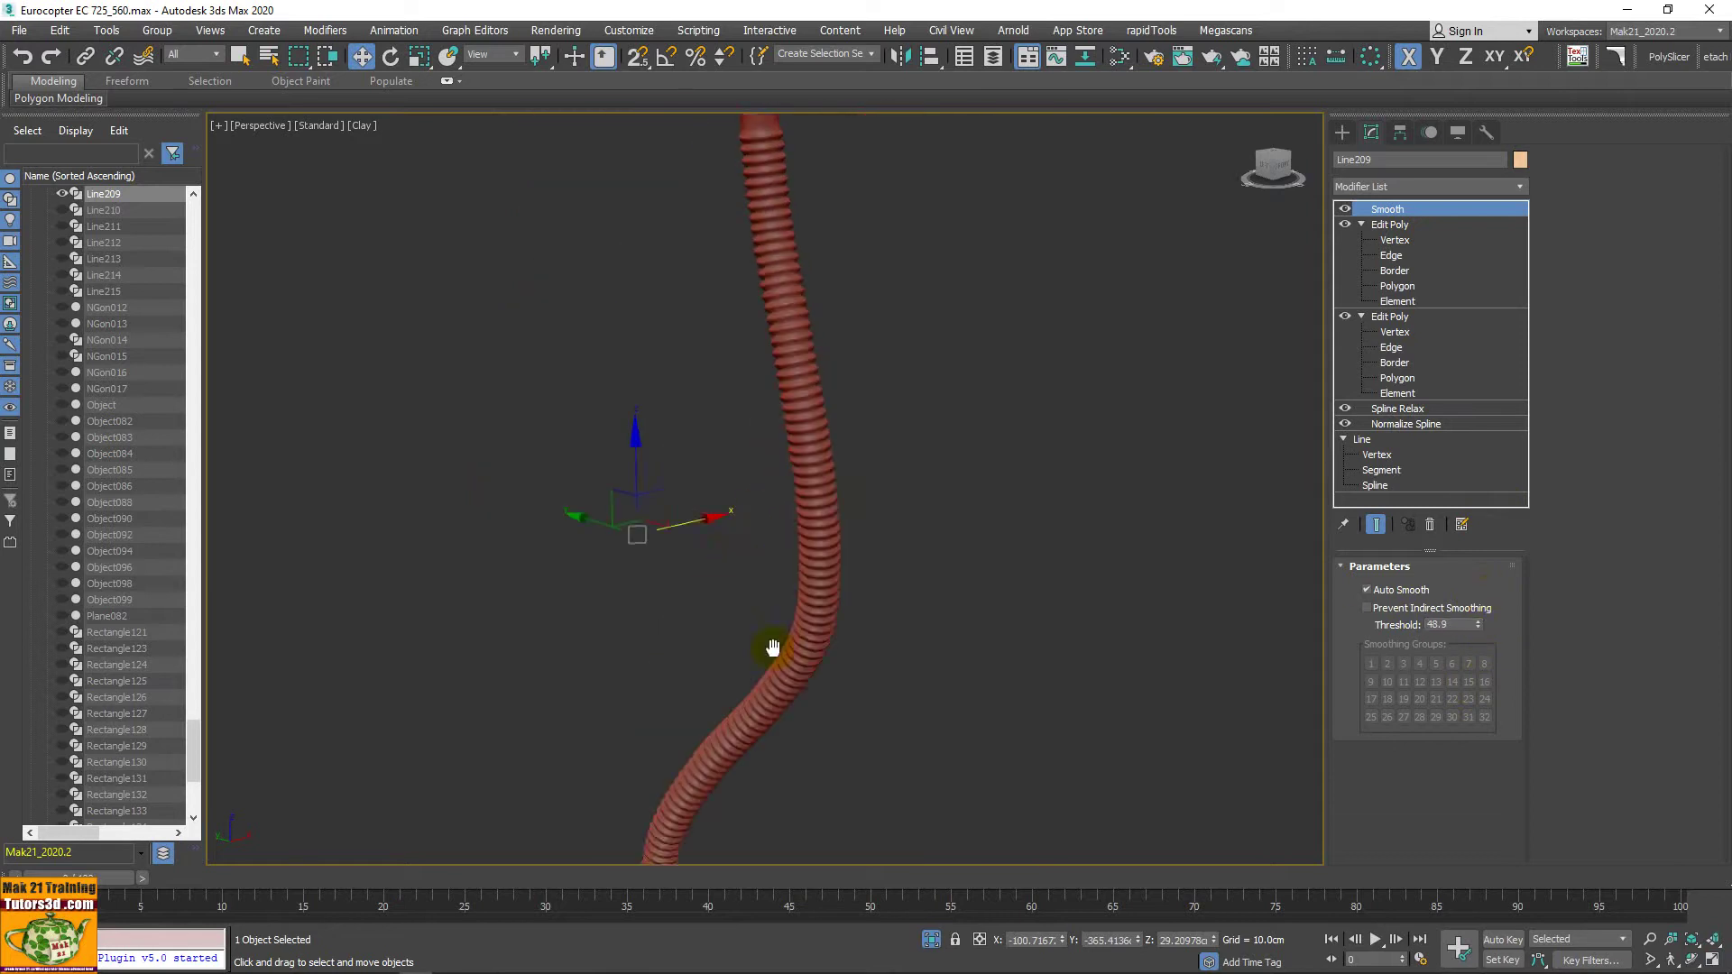
# Step: Exit Isolate Selection to show the full engine, select Freehand020, and enable edged faces
pyautogui.click(931, 939)
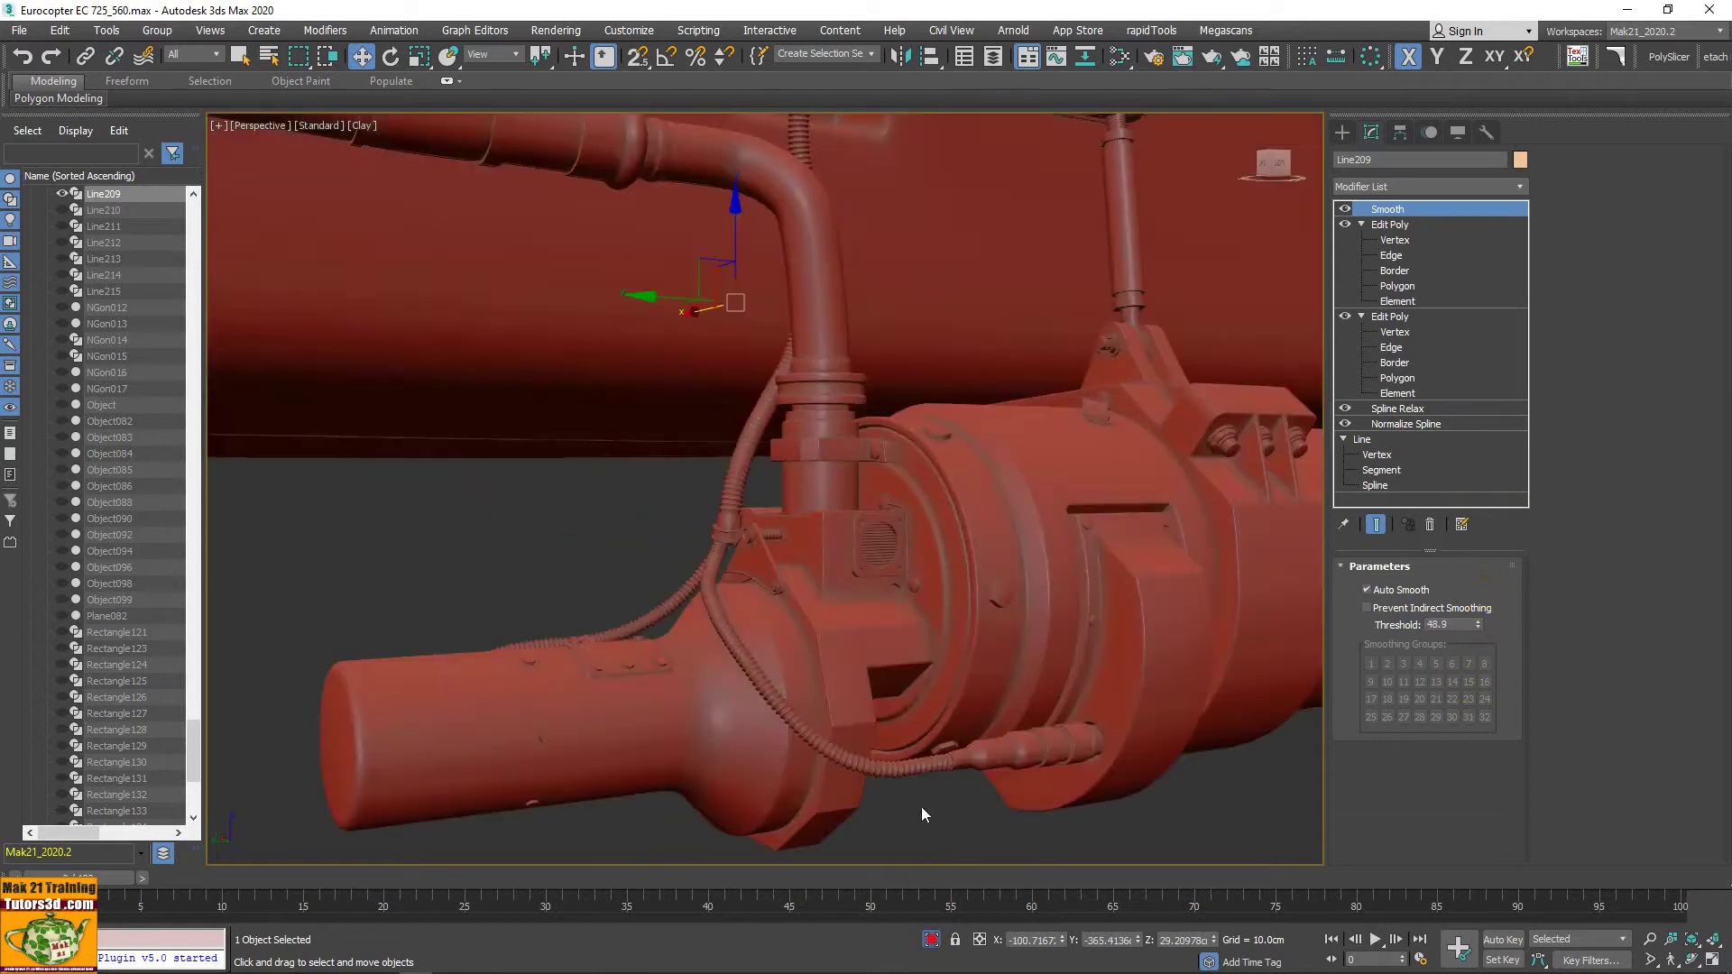
pyautogui.click(839, 753)
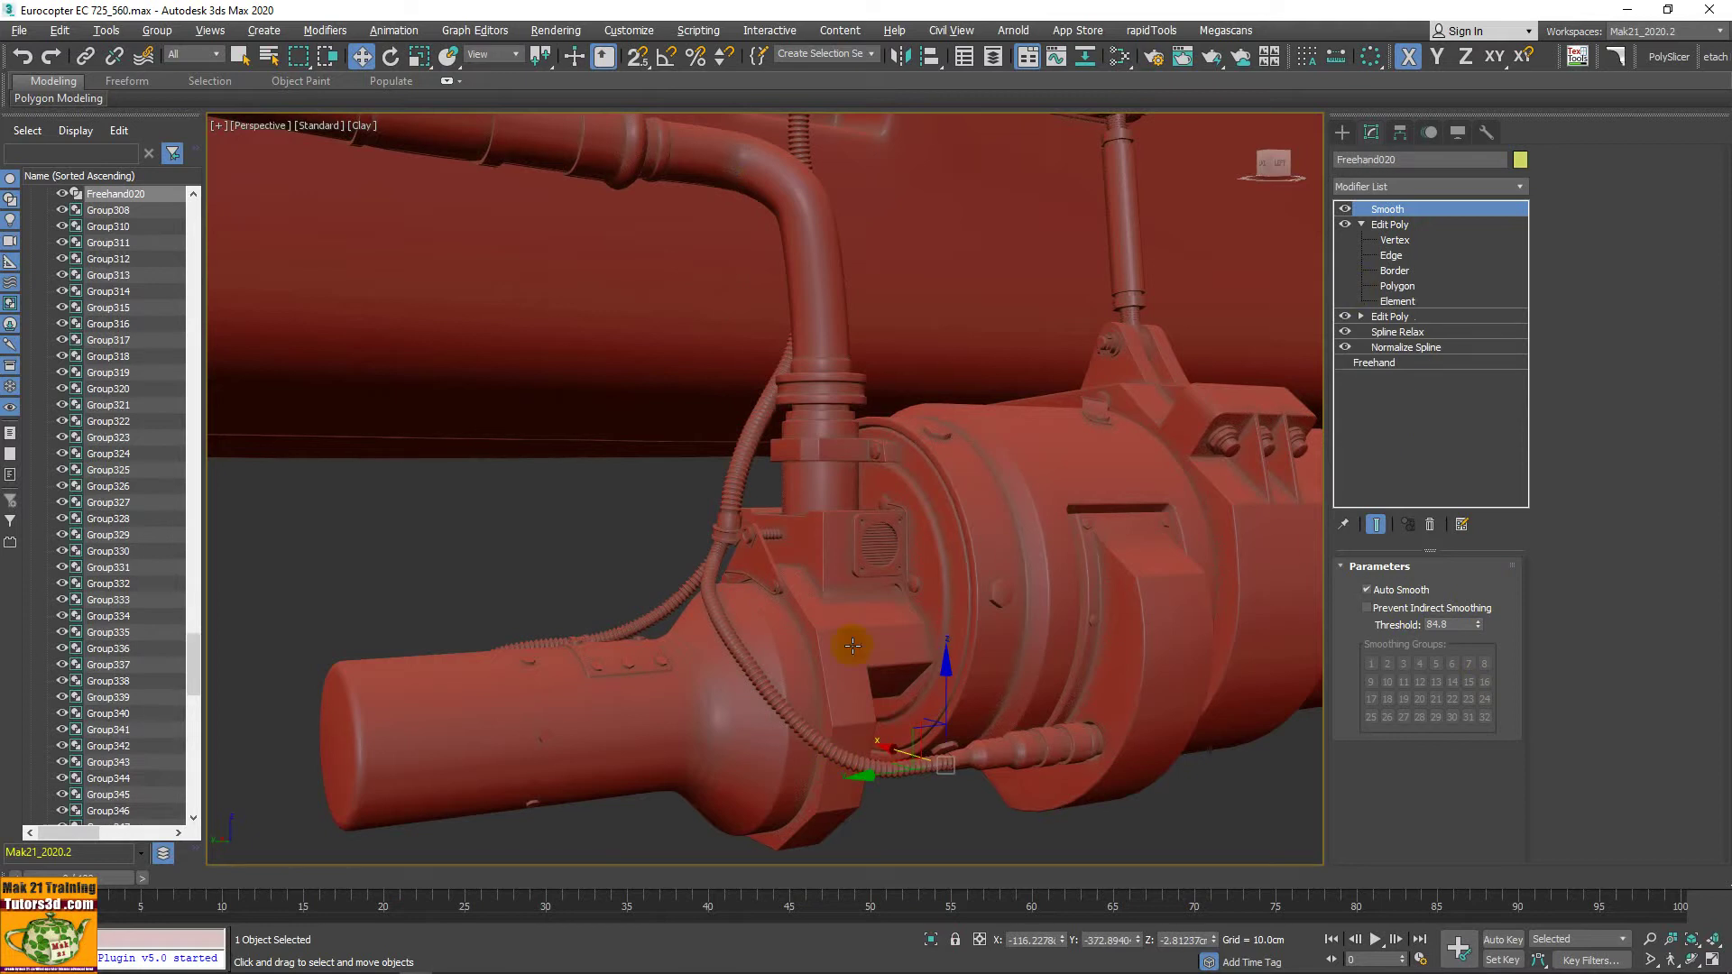
pyautogui.keyDown('alt'); pyautogui.moveTo(854, 646); pyautogui.dragTo(891, 708, button='middle'); pyautogui.keyUp('alt')
pyautogui.press('F3')
pyautogui.press('F3')
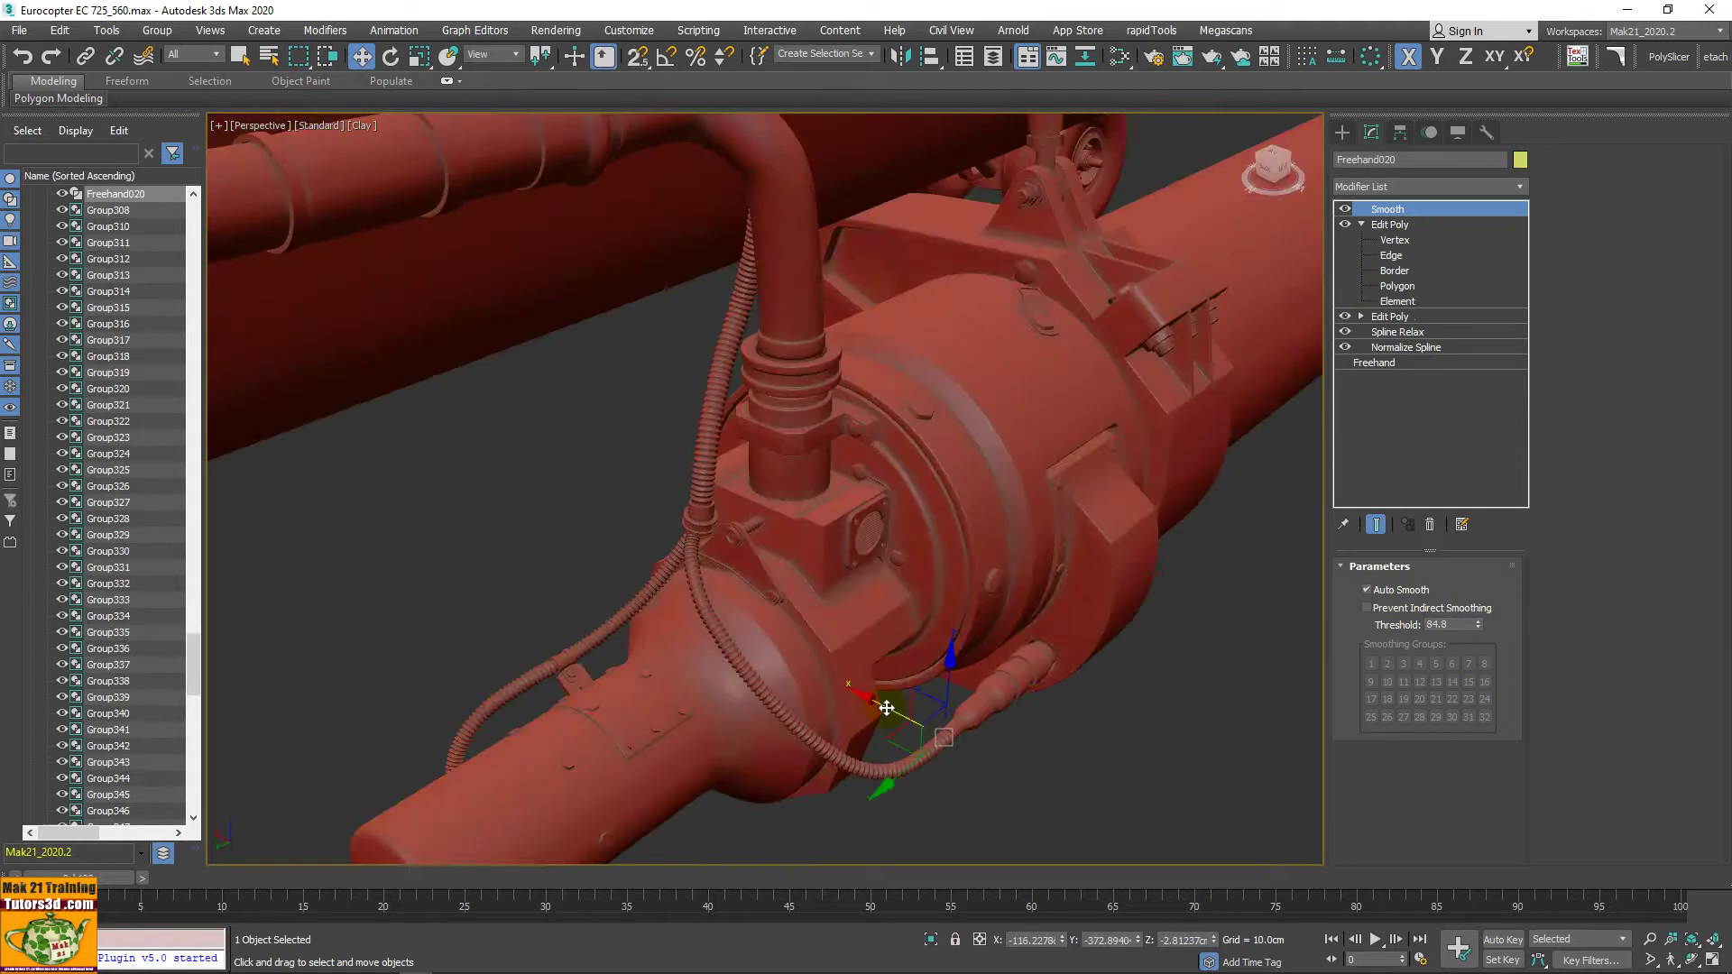
pyautogui.press('F4')
# Step: Orbit around the Freehand020 cable and select the neighbouring Line206 cable
pyautogui.scroll(4, 853, 723)
pyautogui.keyDown('alt'); pyautogui.moveTo(854, 722); pyautogui.dragTo(769, 518, button='middle'); pyautogui.keyUp('alt')
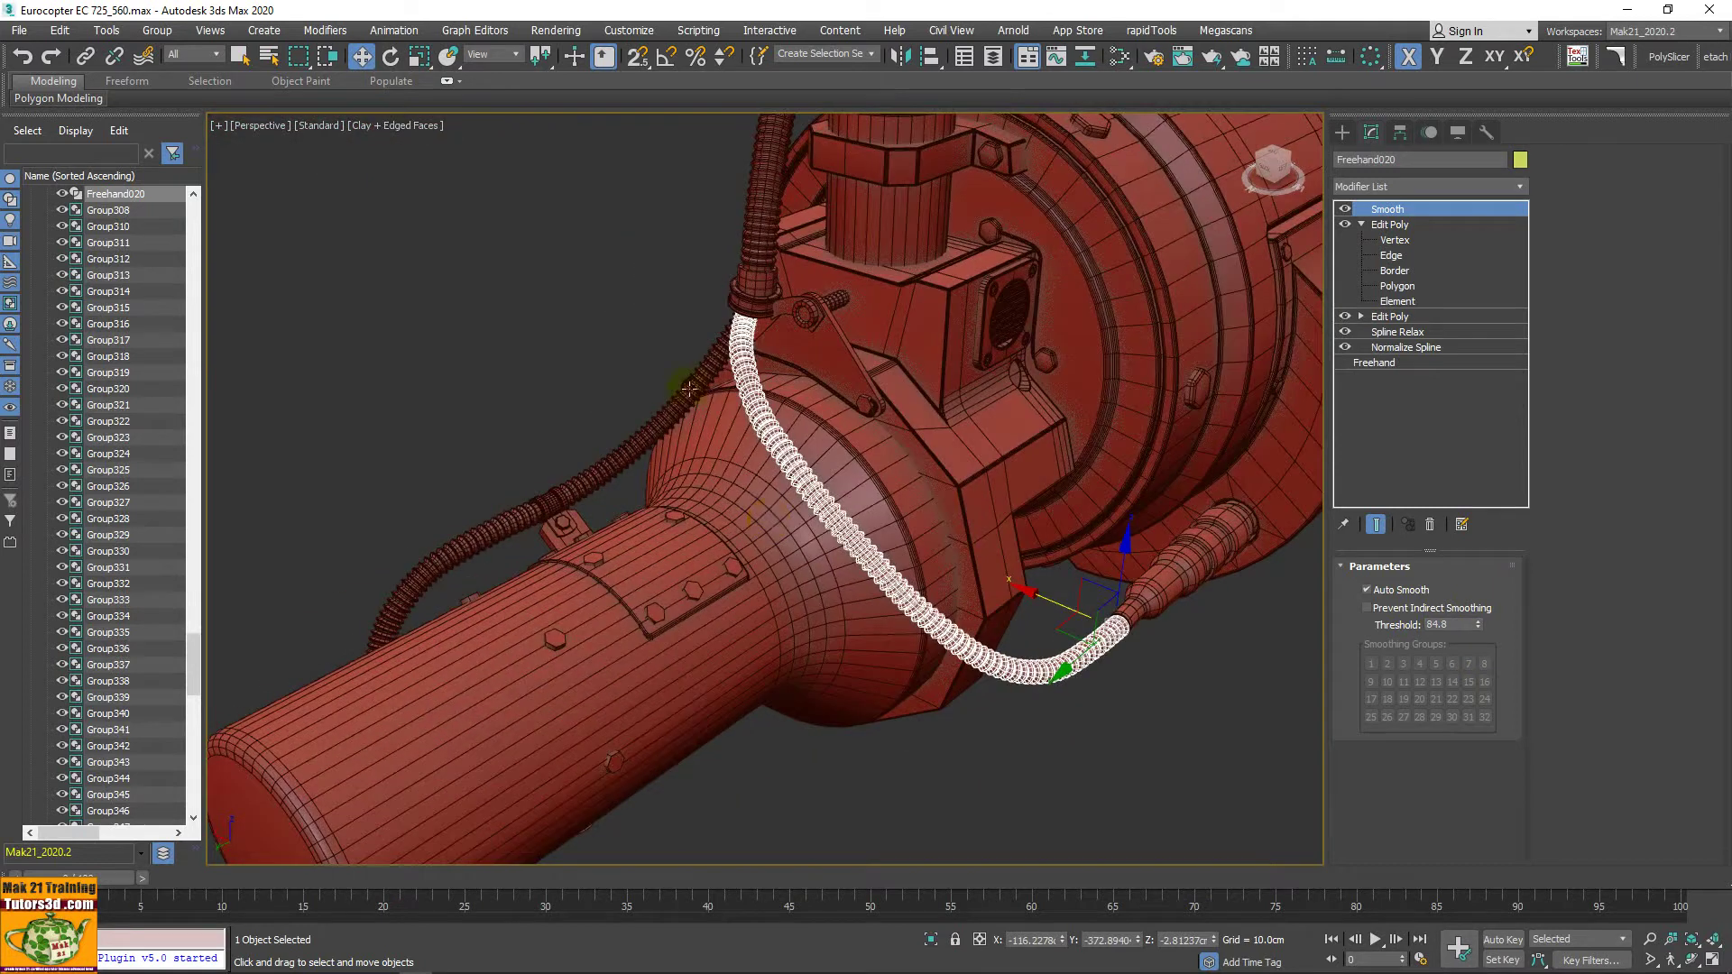
pyautogui.click(662, 409)
pyautogui.keyDown('alt'); pyautogui.moveTo(662, 408); pyautogui.dragTo(746, 398, button='middle'); pyautogui.keyUp('alt')
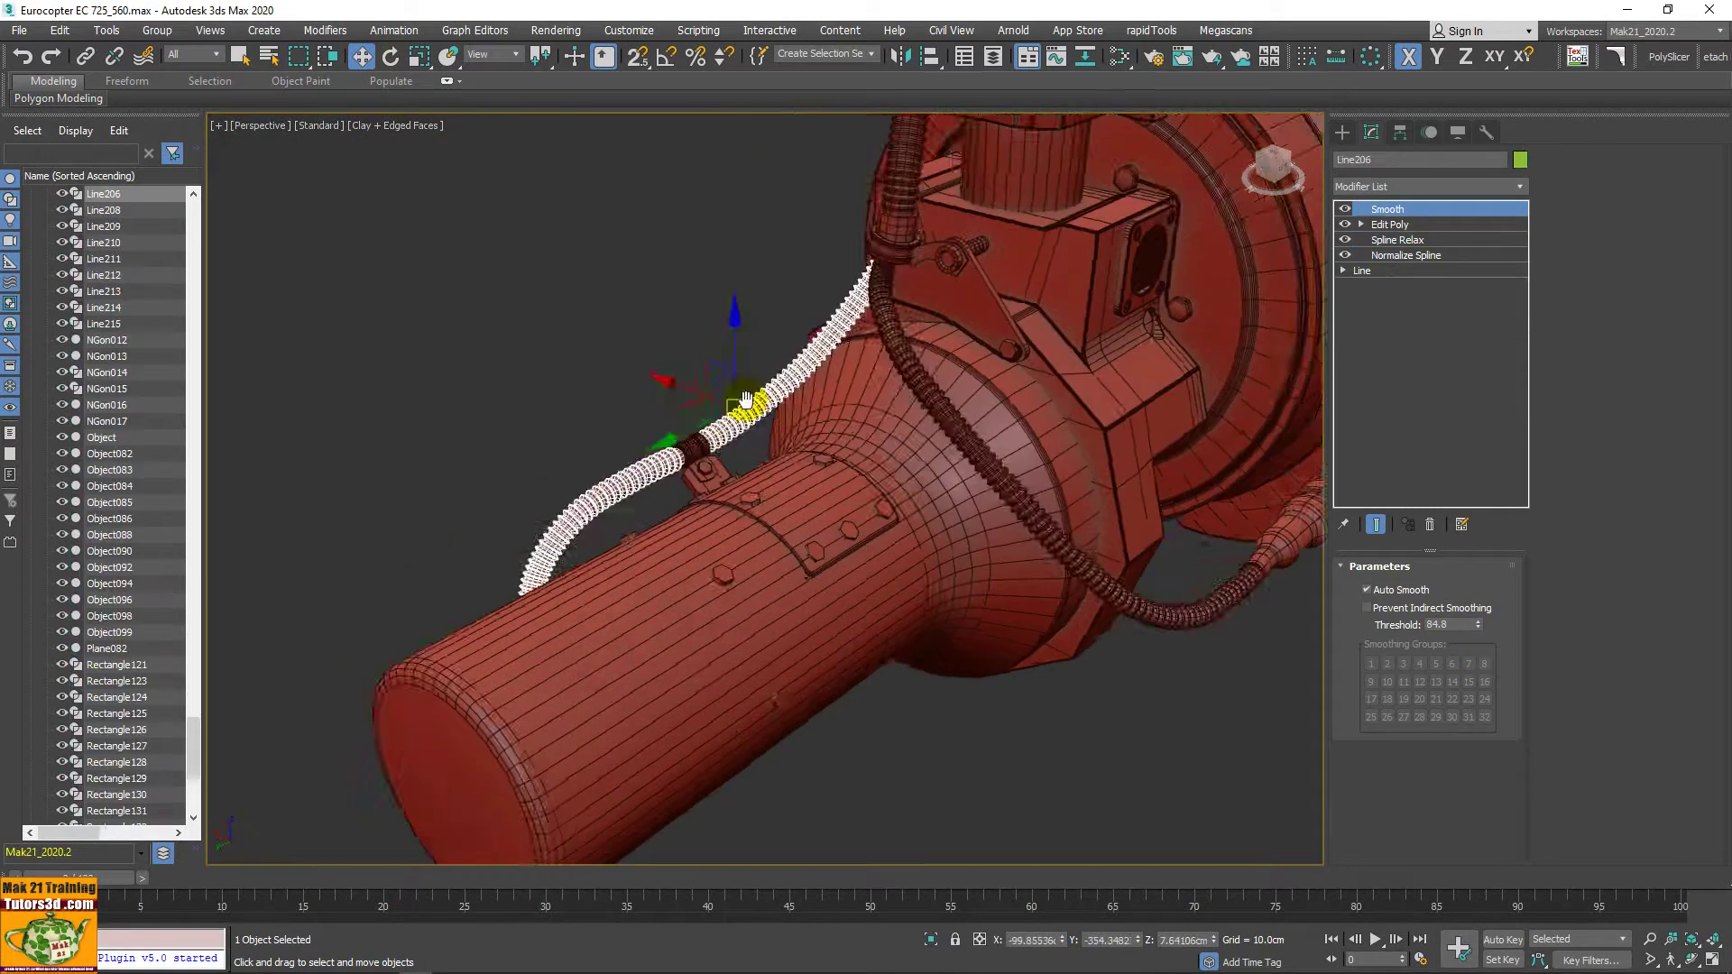
pyautogui.scroll(3, 746, 398)
pyautogui.scroll(3, 731, 406)
pyautogui.click(718, 420)
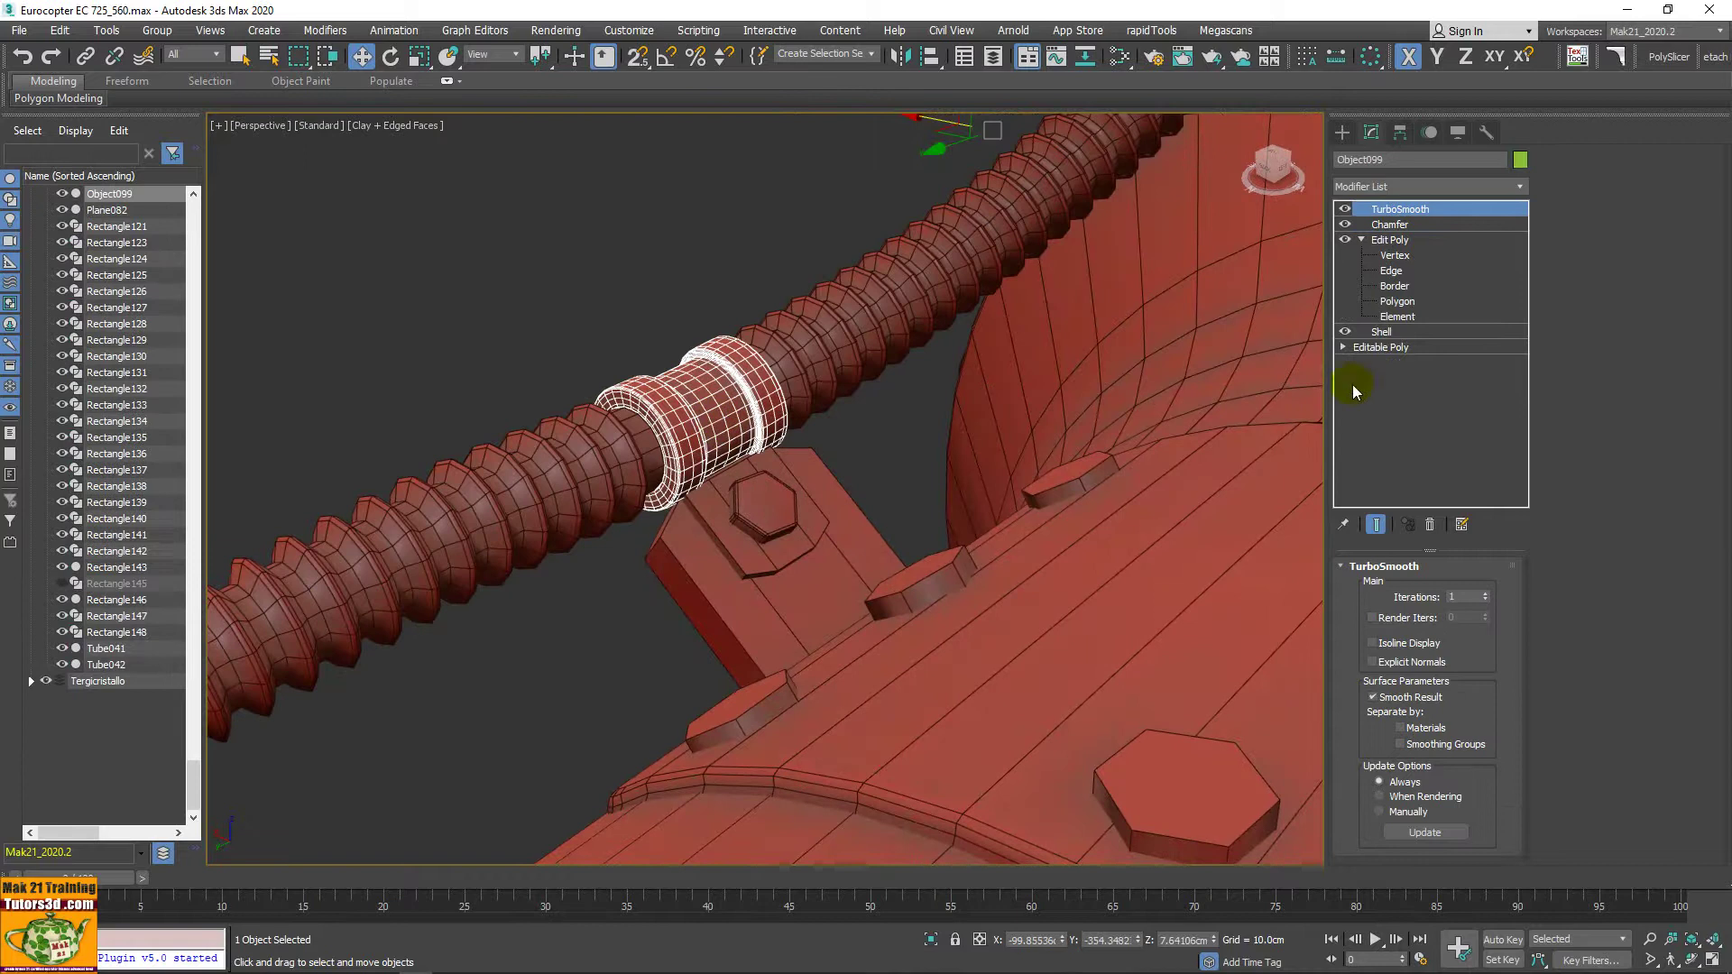
pyautogui.click(1345, 208)
pyautogui.click(1345, 240)
pyautogui.scroll(3, 754, 433)
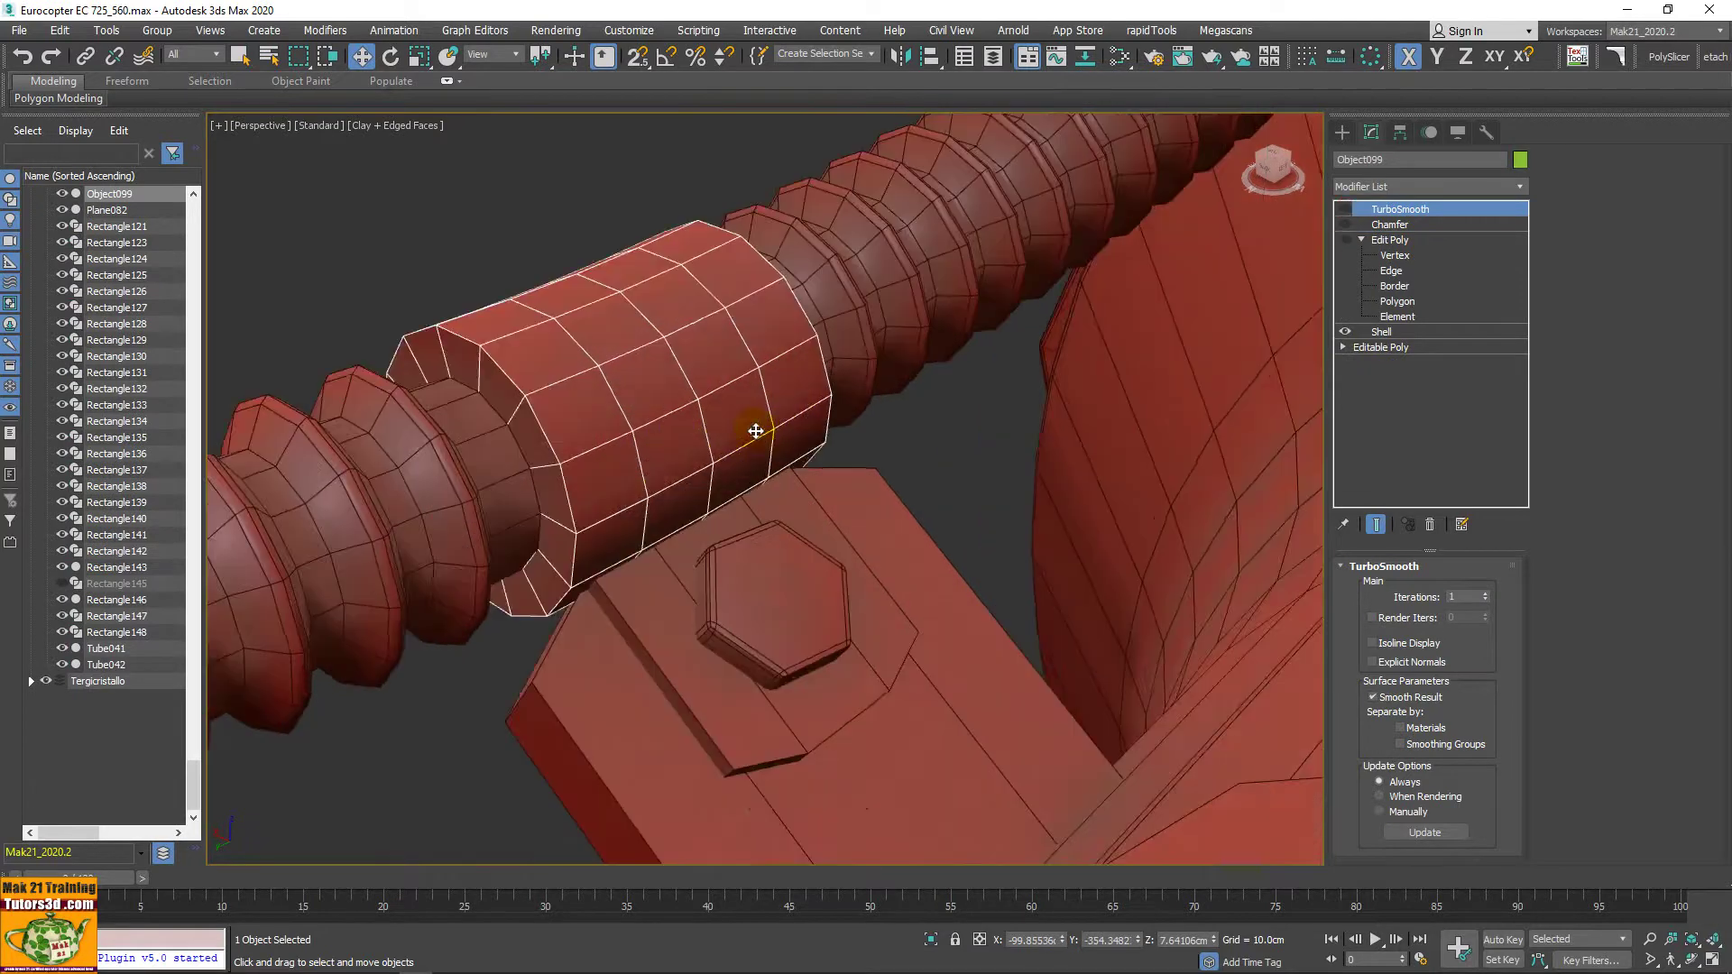
pyautogui.scroll(2, 797, 507)
pyautogui.click(1384, 333)
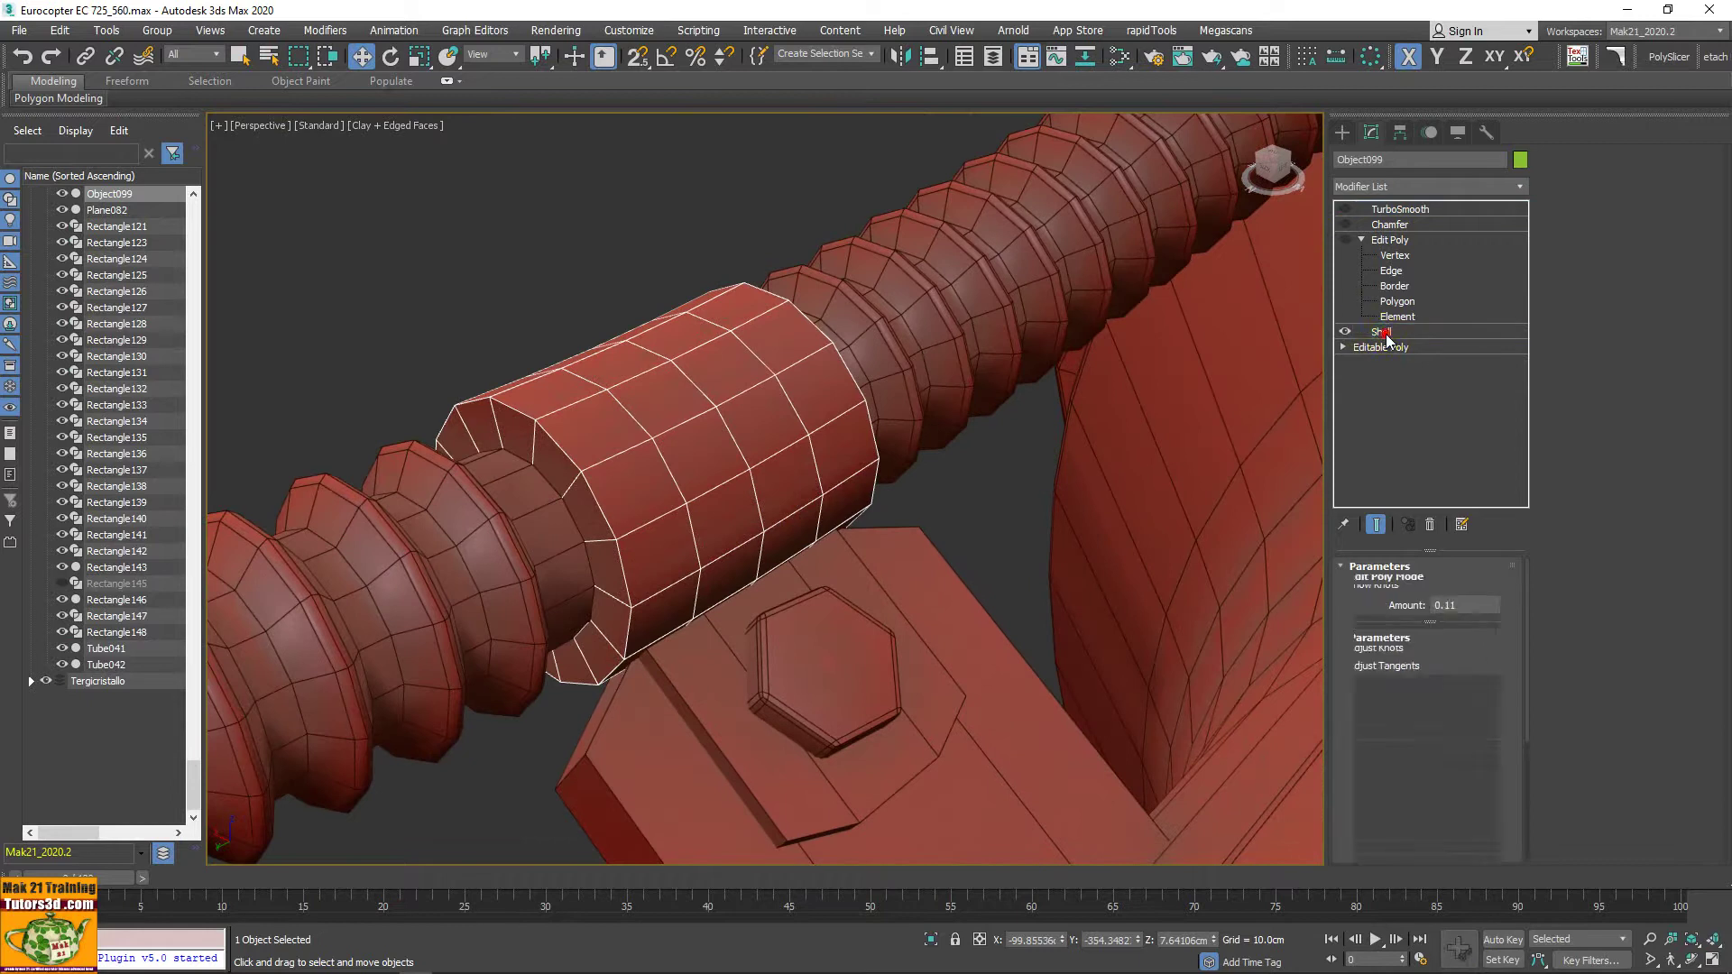
pyautogui.click(1345, 332)
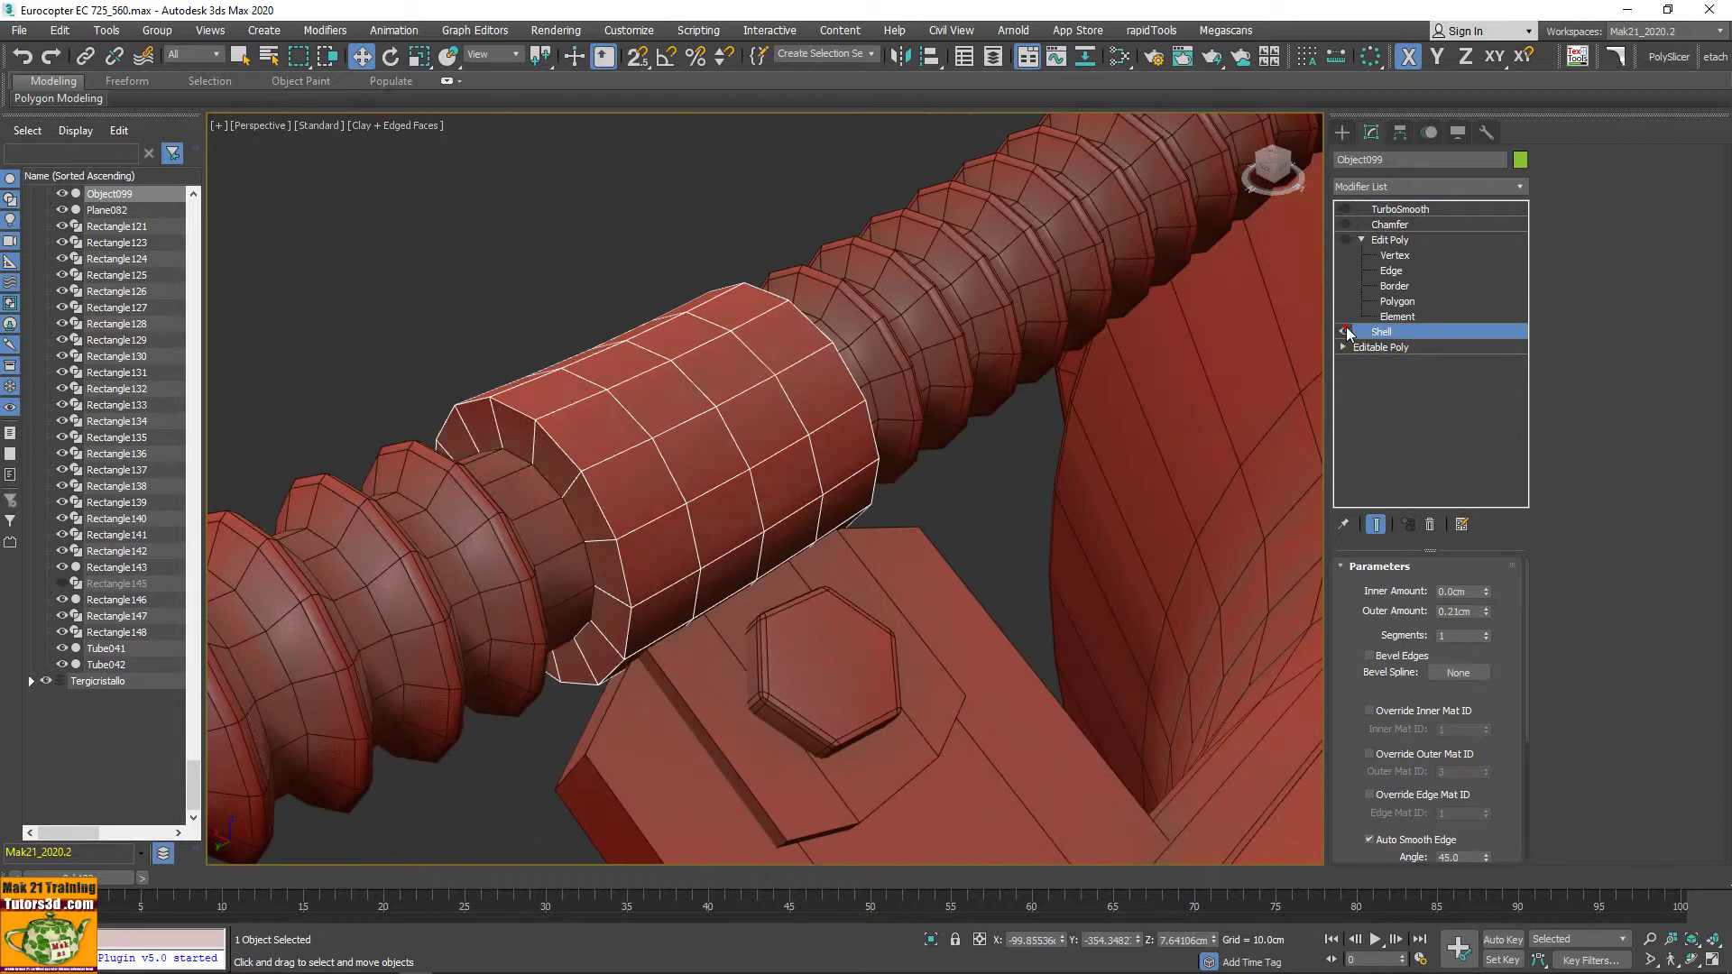
pyautogui.click(1345, 332)
pyautogui.click(1346, 332)
pyautogui.click(1346, 332)
pyautogui.click(1346, 332)
pyautogui.click(1346, 332)
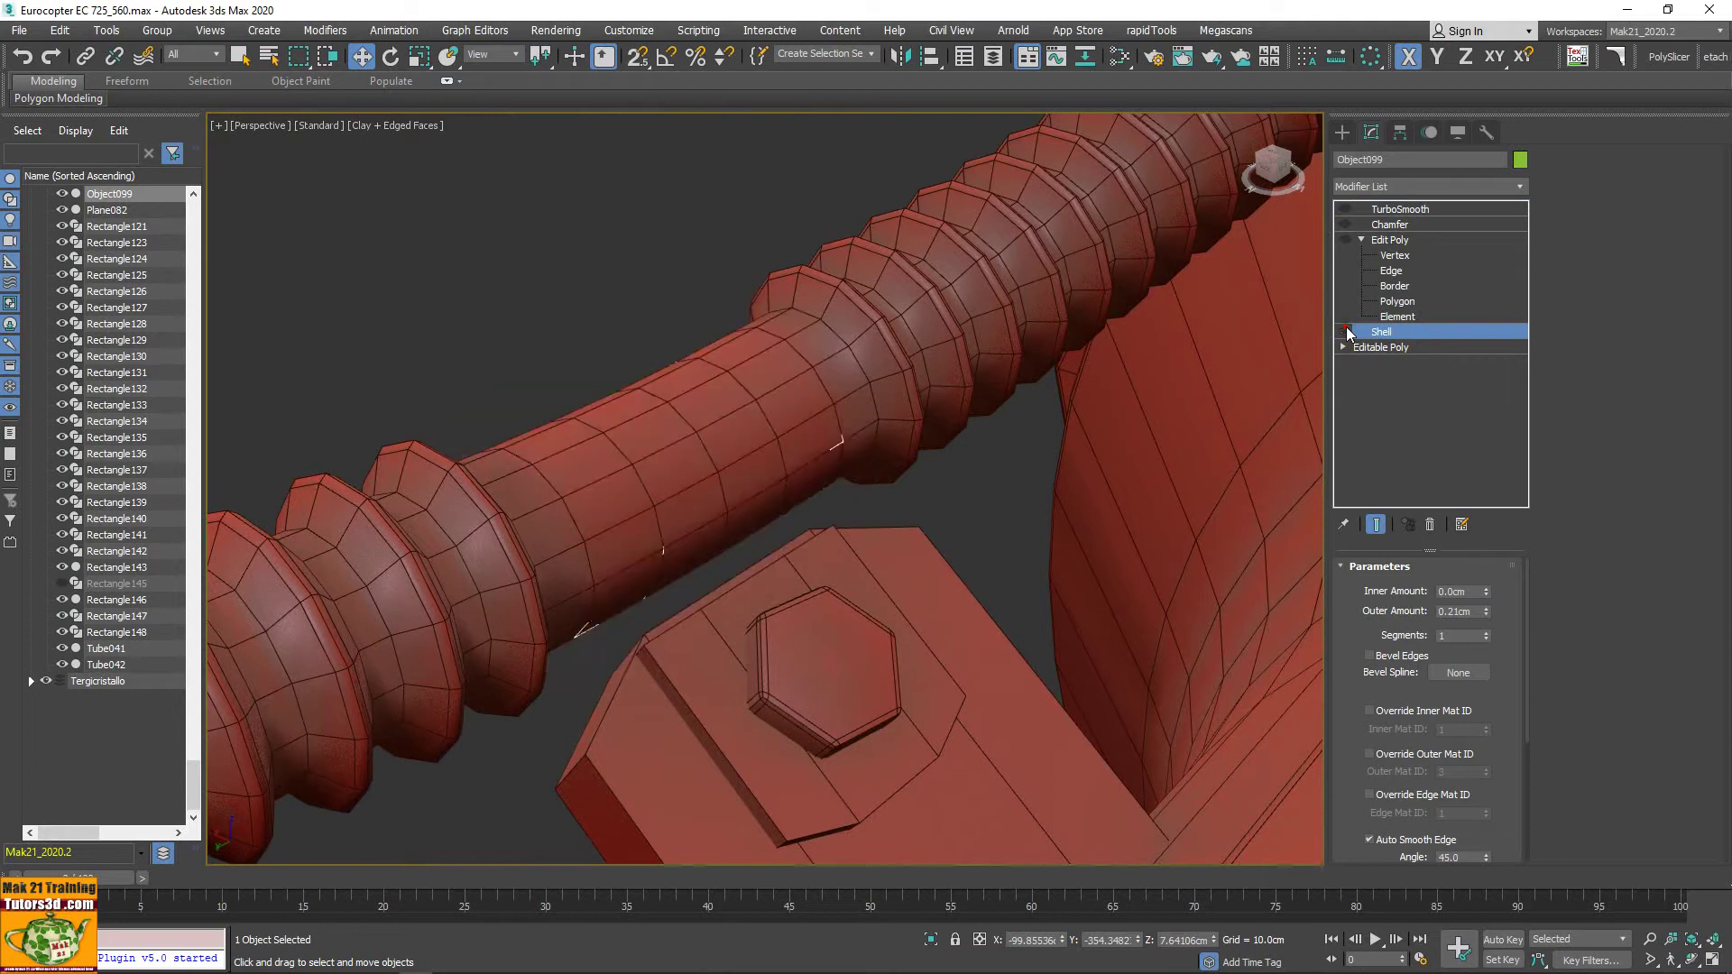
pyautogui.press('F3')
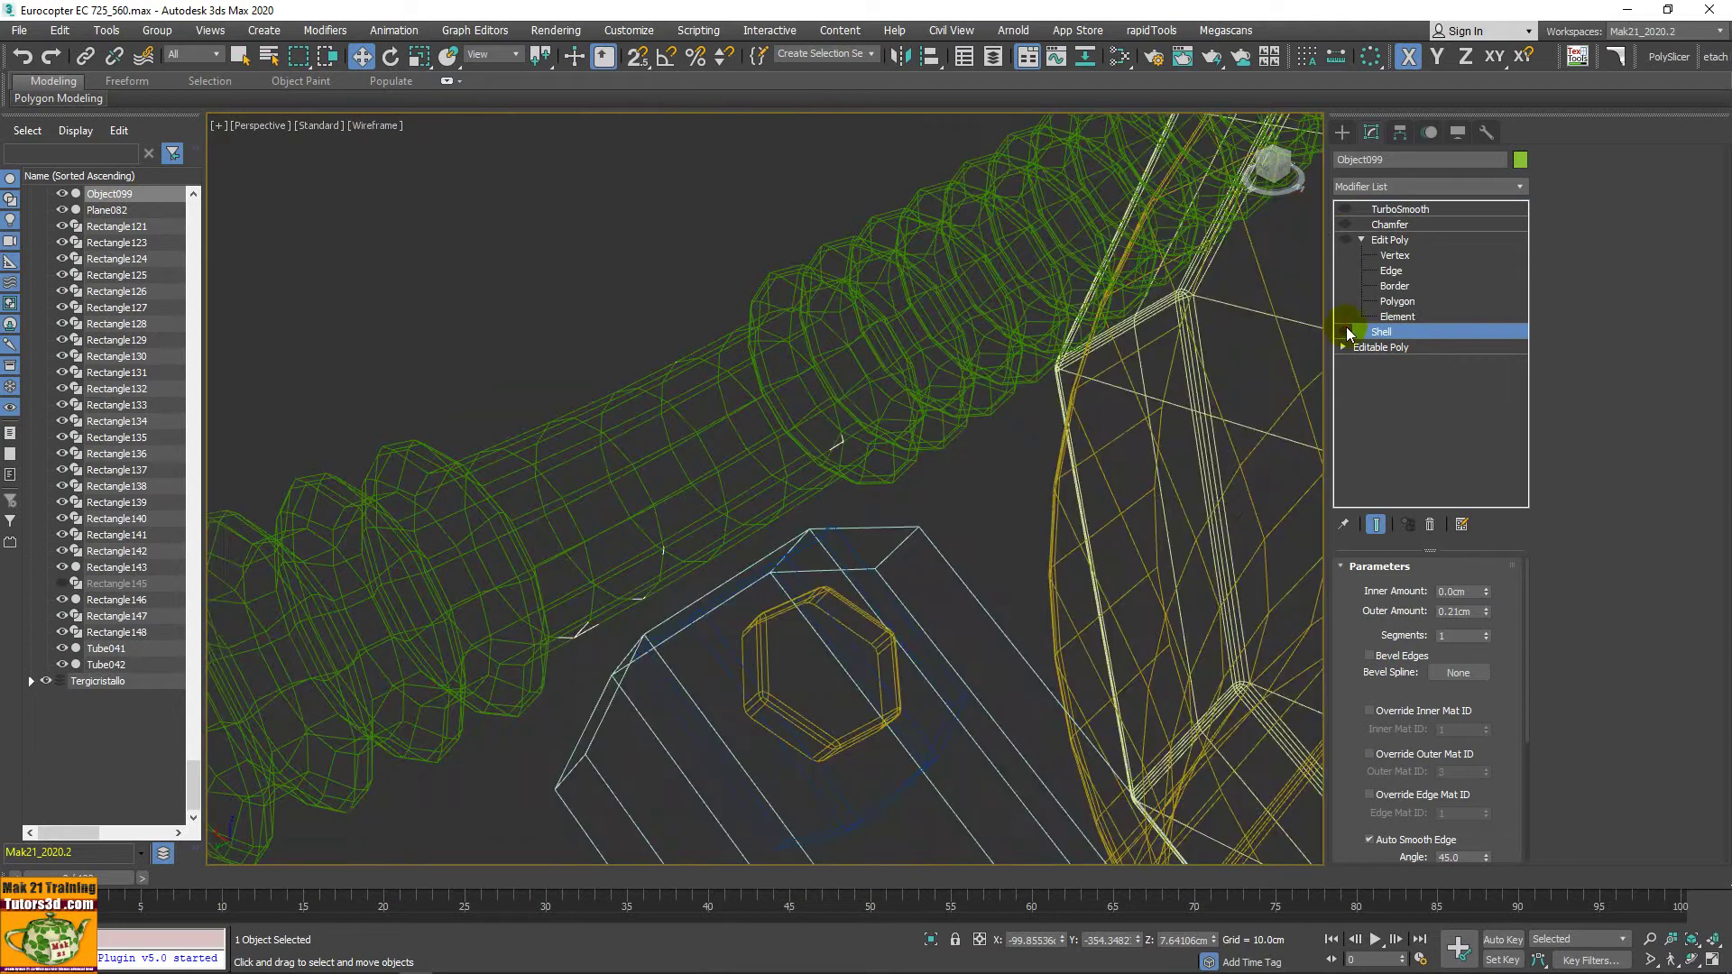
pyautogui.click(1345, 332)
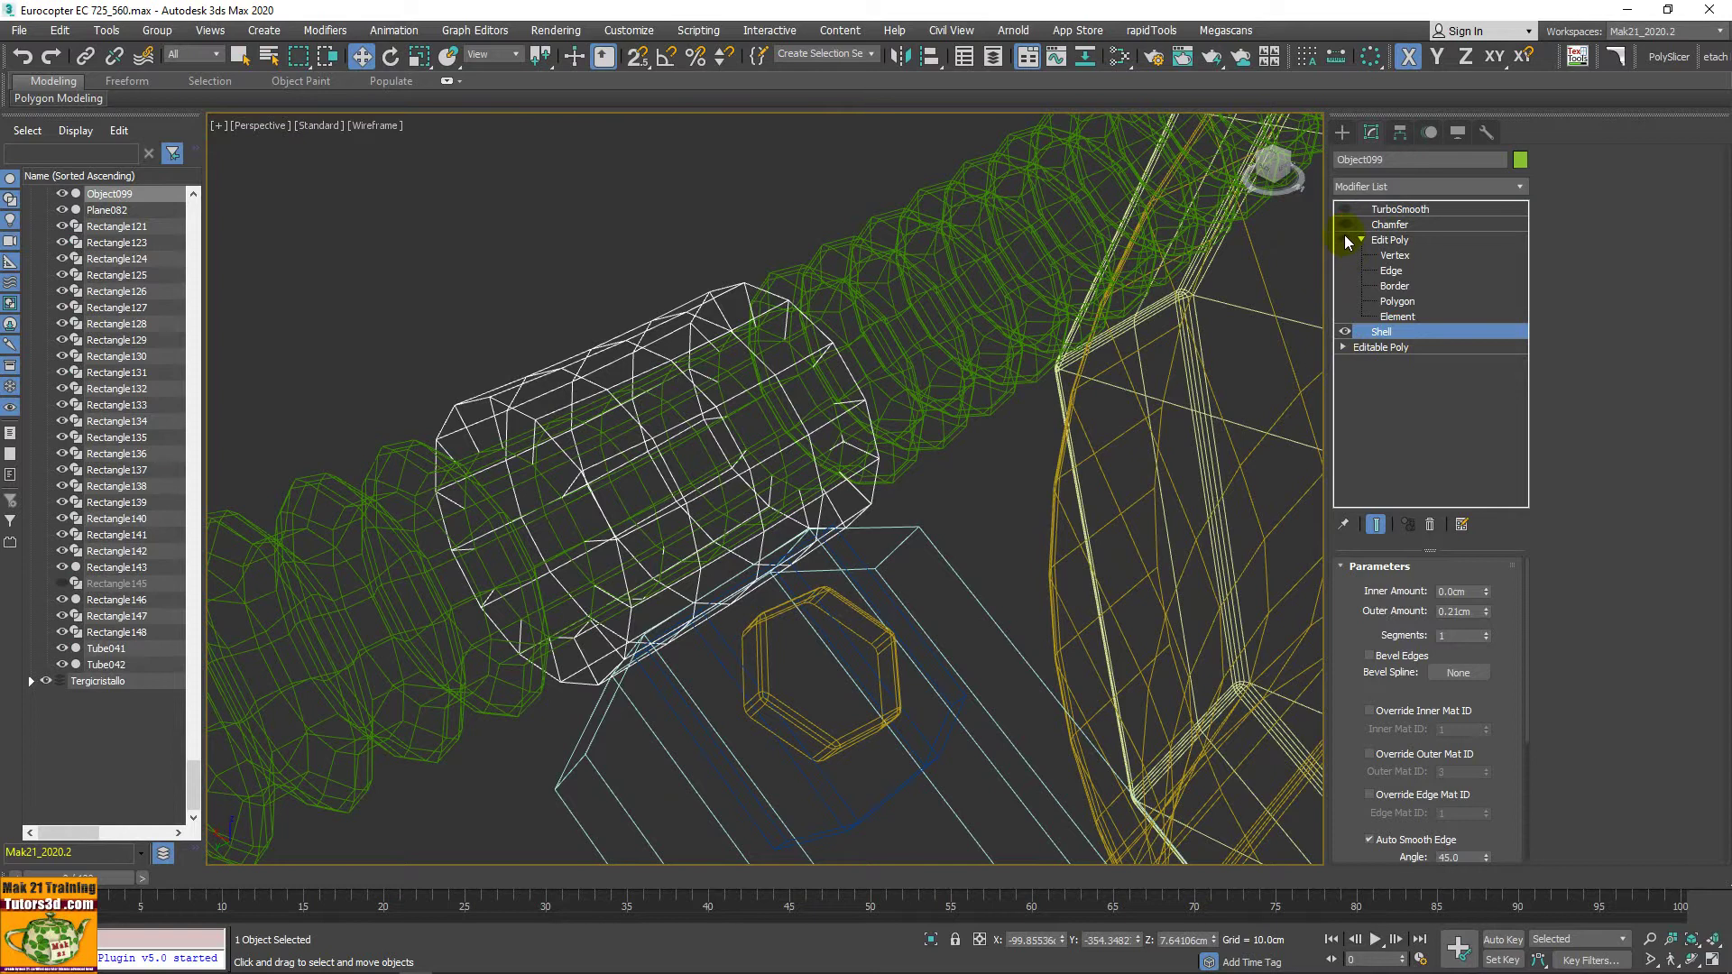
pyautogui.click(1344, 239)
pyautogui.press('F3')
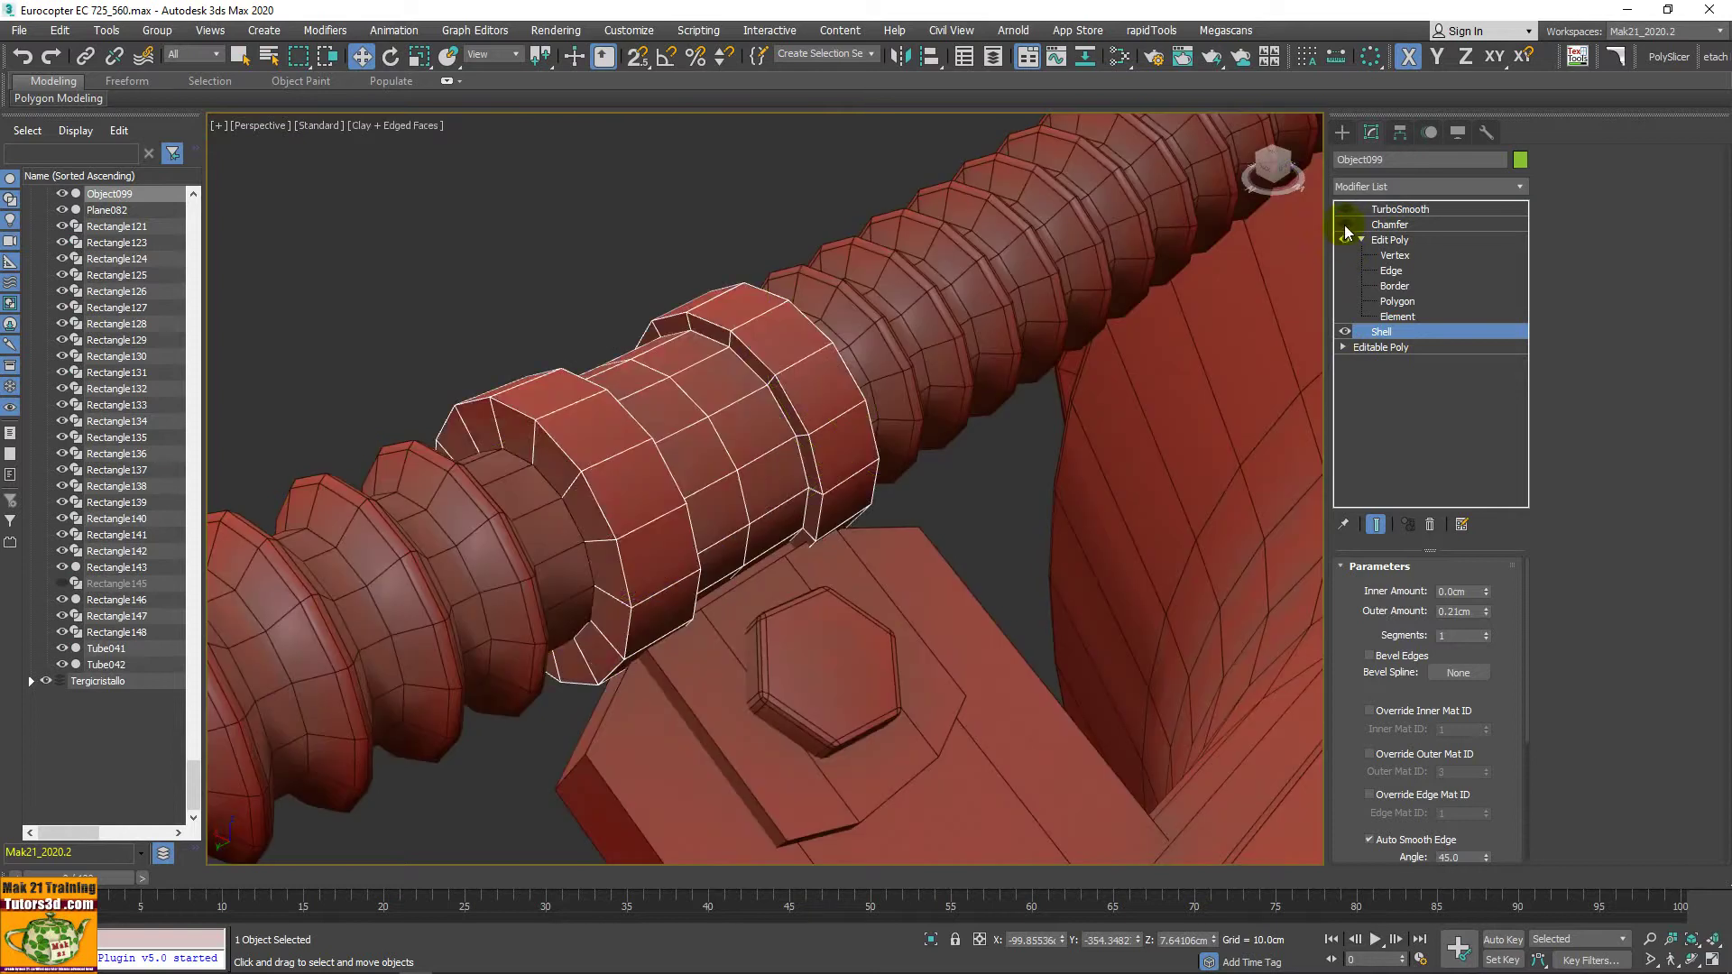
pyautogui.click(1344, 223)
pyautogui.click(1344, 208)
pyautogui.scroll(-5, 604, 527)
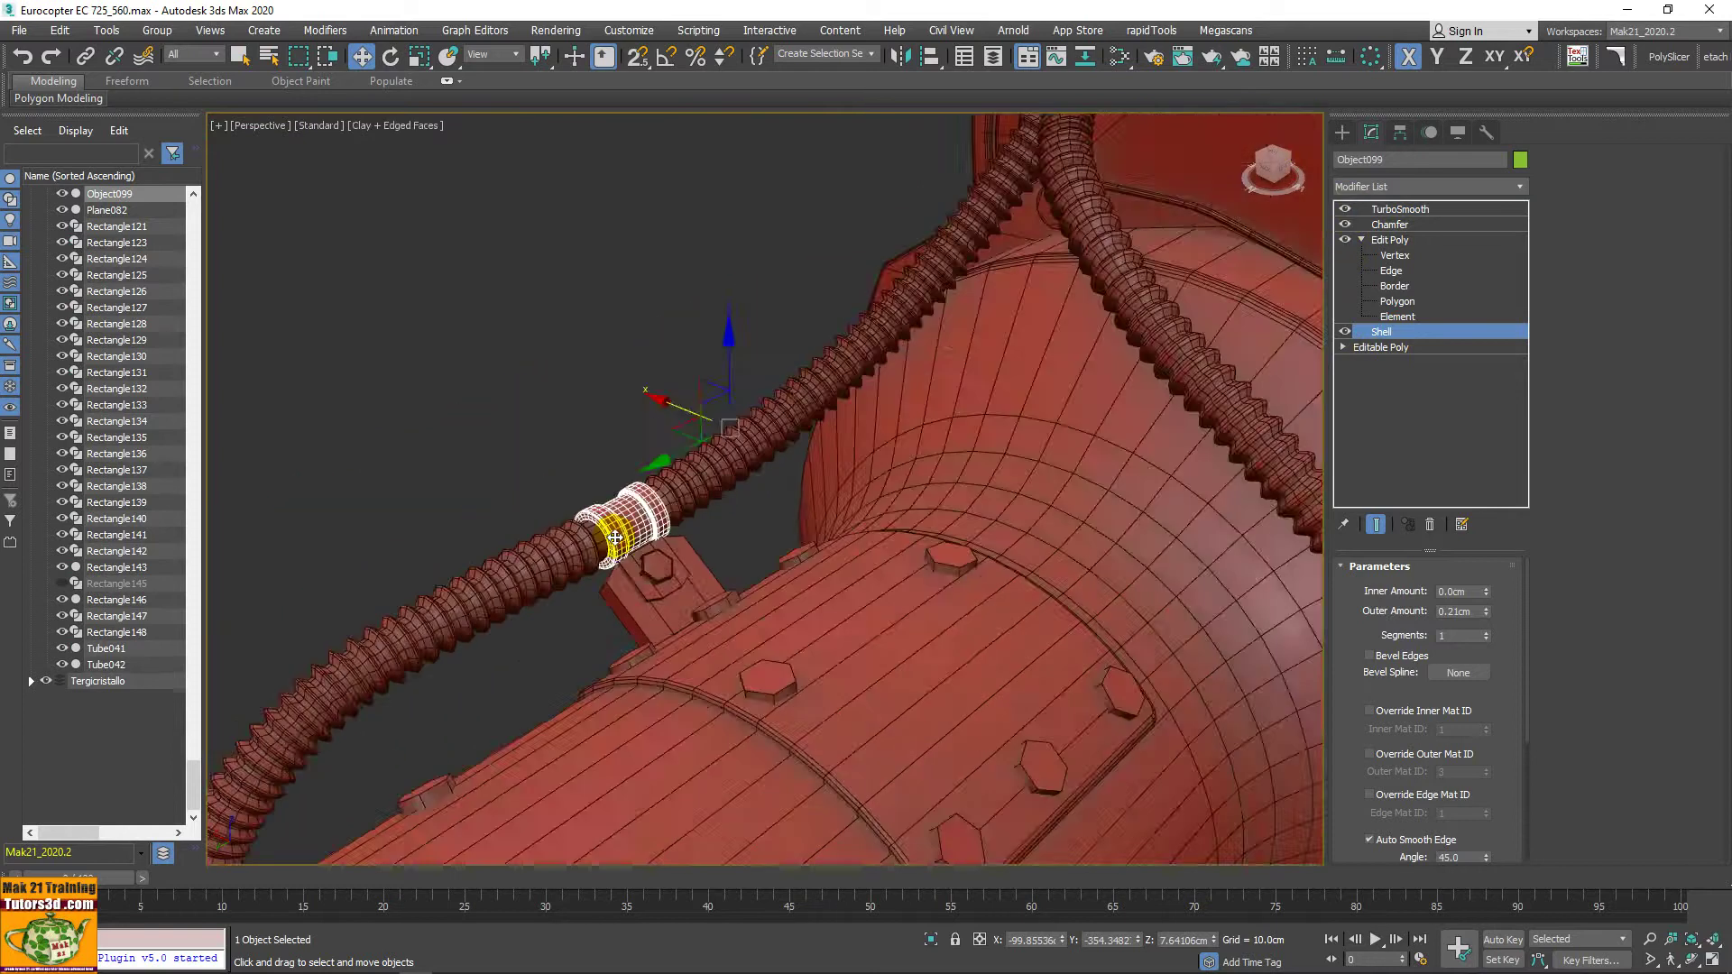
pyautogui.keyDown('alt'); pyautogui.moveTo(604, 528); pyautogui.dragTo(686, 469, button='middle'); pyautogui.keyUp('alt')
pyautogui.scroll(8, 797, 448)
pyautogui.scroll(-5, 797, 448)
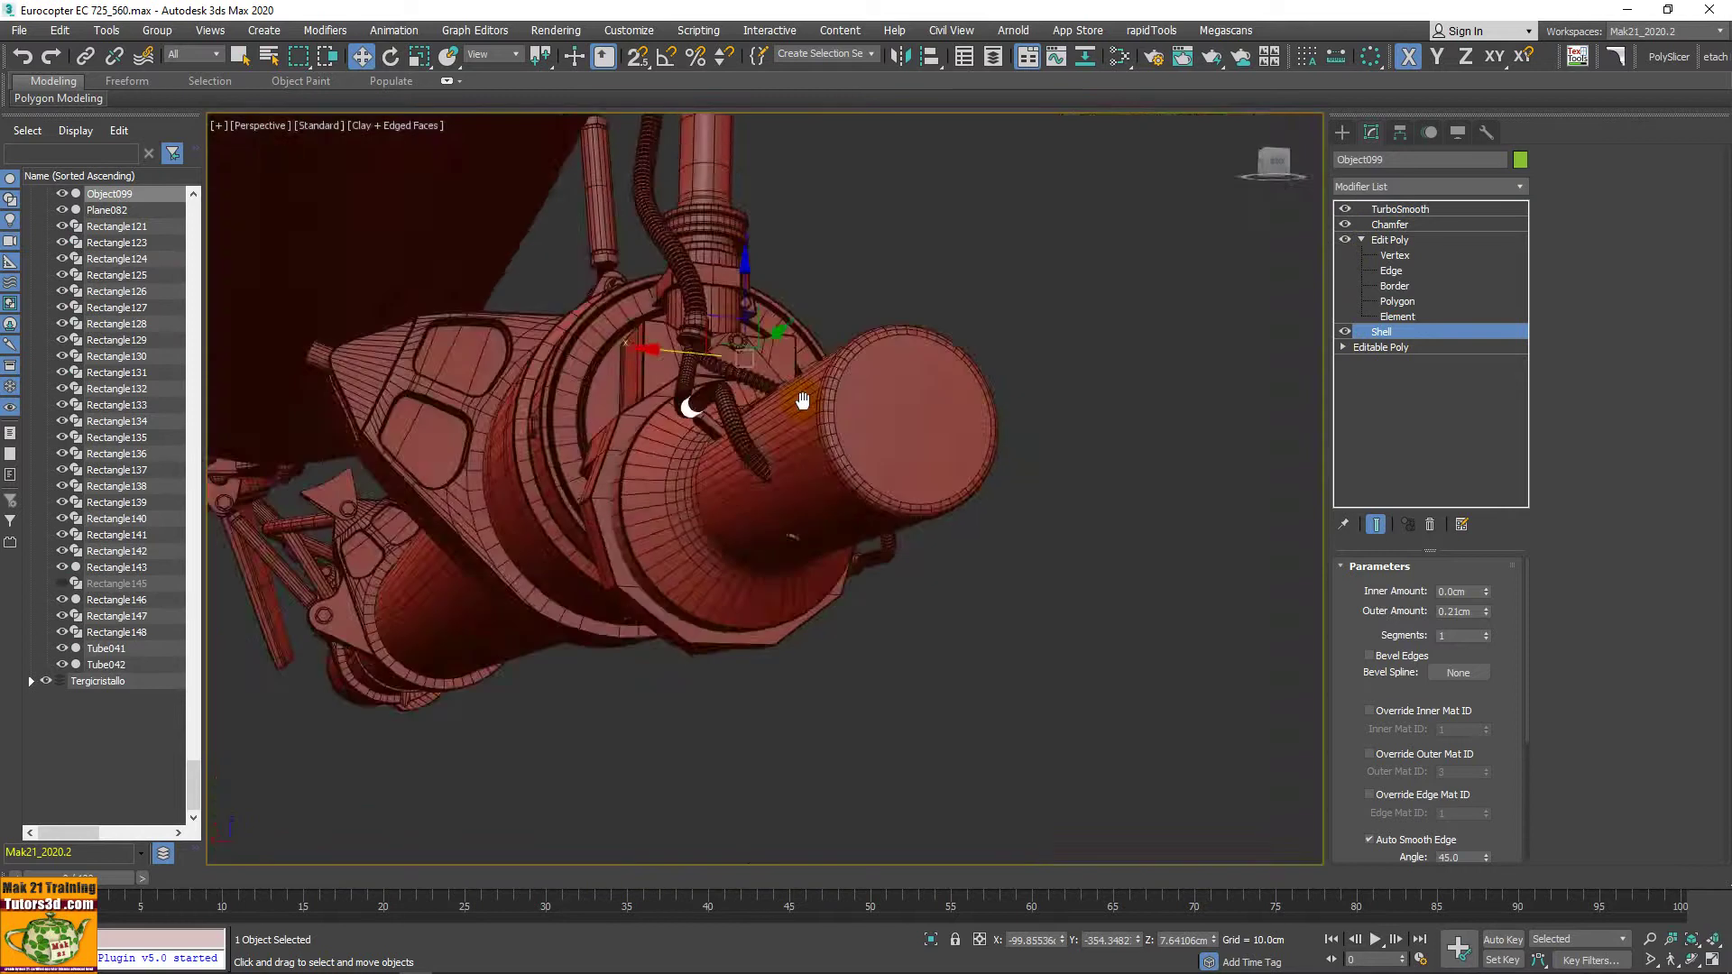
pyautogui.moveTo(696, 386)
pyautogui.keyDown('alt'); pyautogui.mouseDown(button='middle')
pyautogui.moveTo(762, 464)
pyautogui.moveTo(684, 491)
pyautogui.mouseUp(button='middle'); pyautogui.keyUp('alt')
pyautogui.scroll(4, 703, 430)
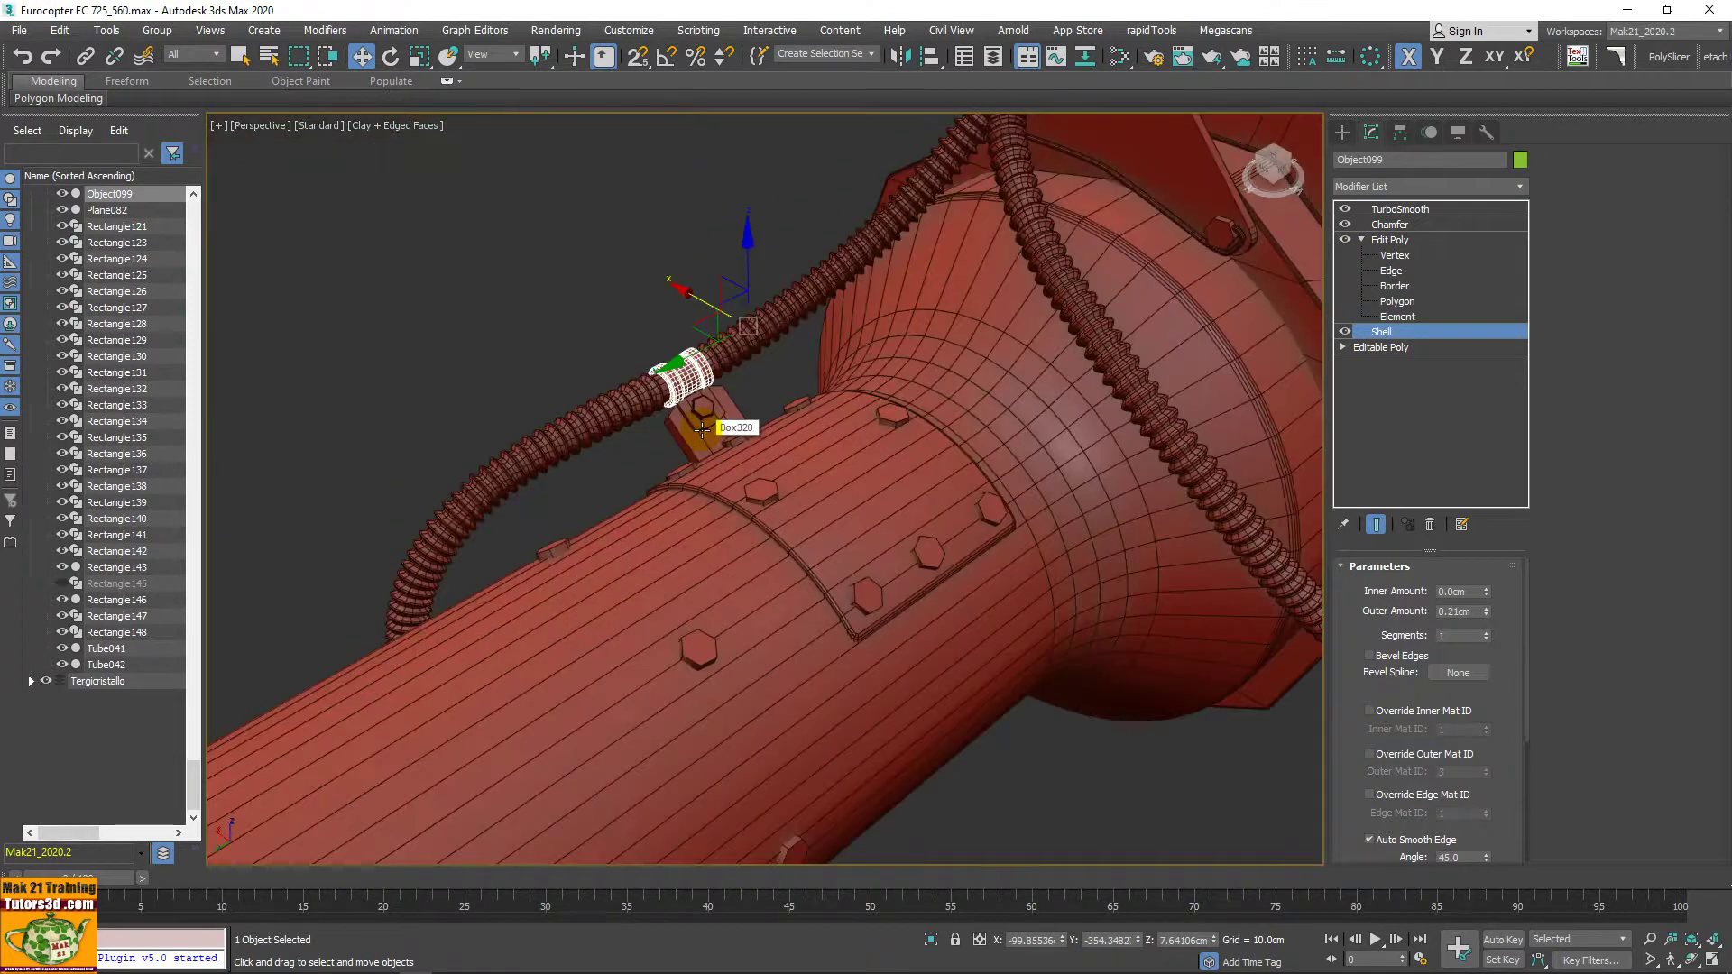
pyautogui.scroll(-3, 702, 430)
pyautogui.moveTo(703, 430)
pyautogui.keyDown('alt'); pyautogui.mouseDown(button='middle')
pyautogui.moveTo(598, 542)
pyautogui.moveTo(599, 607)
pyautogui.moveTo(606, 585)
pyautogui.moveTo(572, 700)
pyautogui.moveTo(514, 638)
pyautogui.moveTo(580, 646)
pyautogui.moveTo(578, 676)
pyautogui.mouseUp(button='middle'); pyautogui.keyUp('alt')
pyautogui.scroll(1, 774, 765)
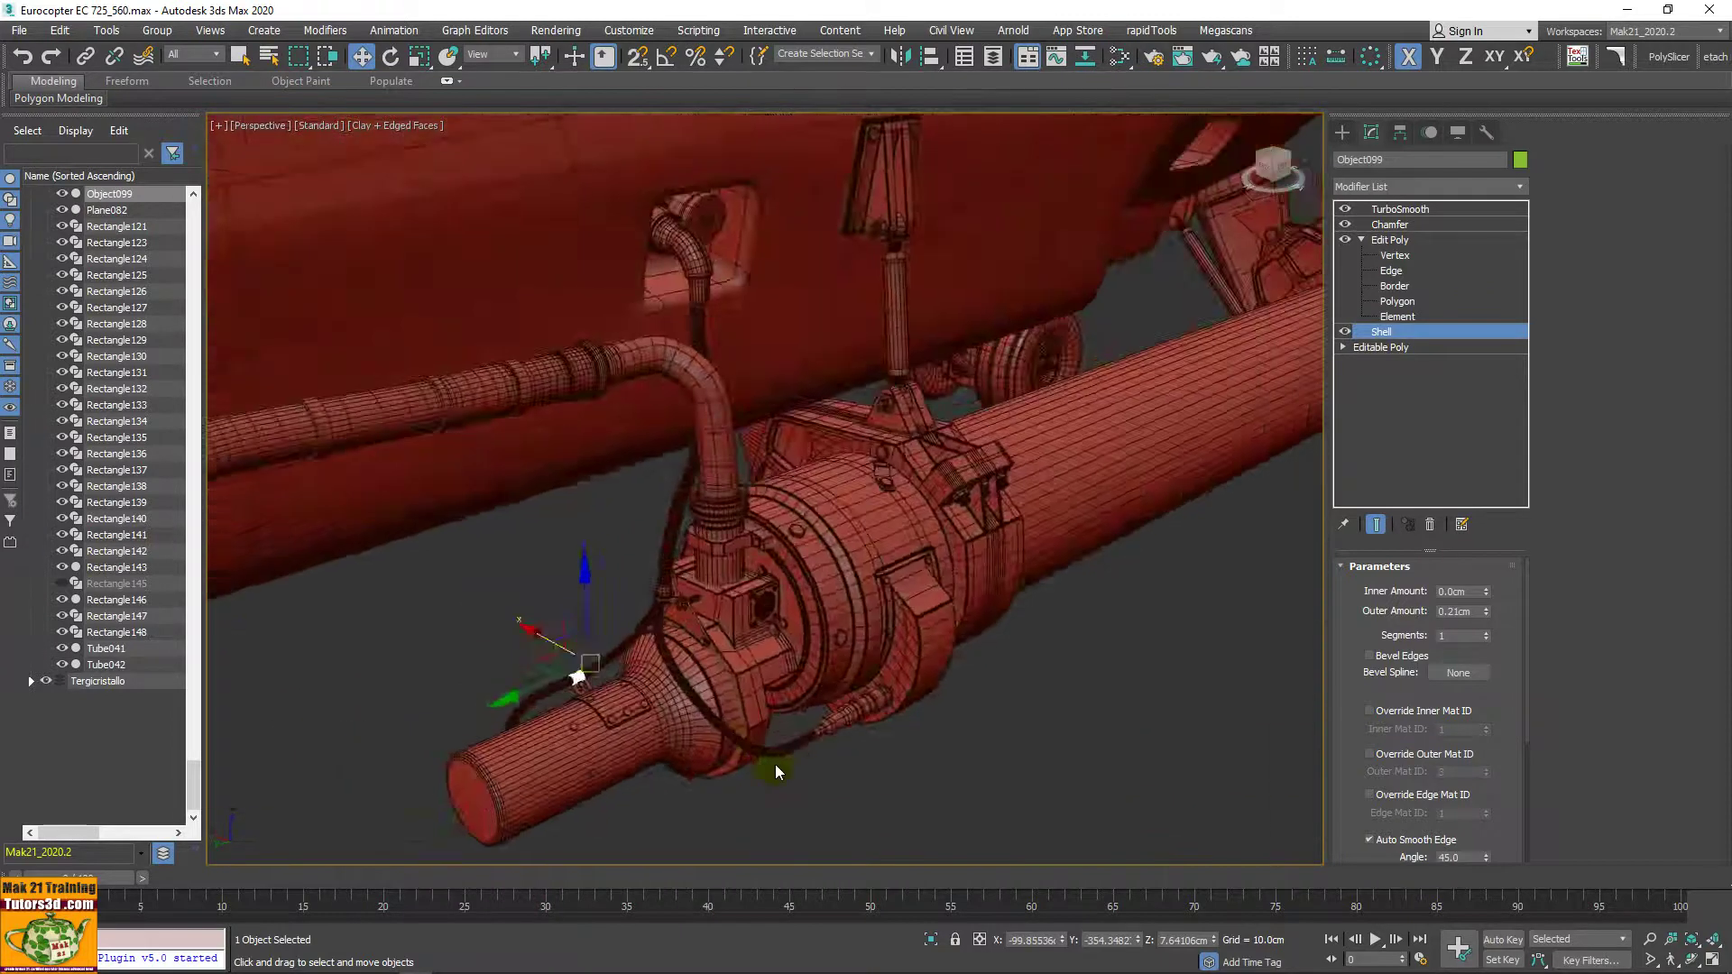
pyautogui.scroll(3, 820, 738)
pyautogui.moveTo(820, 738)
pyautogui.mouseDown(button='middle')
pyautogui.moveTo(944, 784)
pyautogui.moveTo(859, 719)
pyautogui.mouseUp(button='middle')
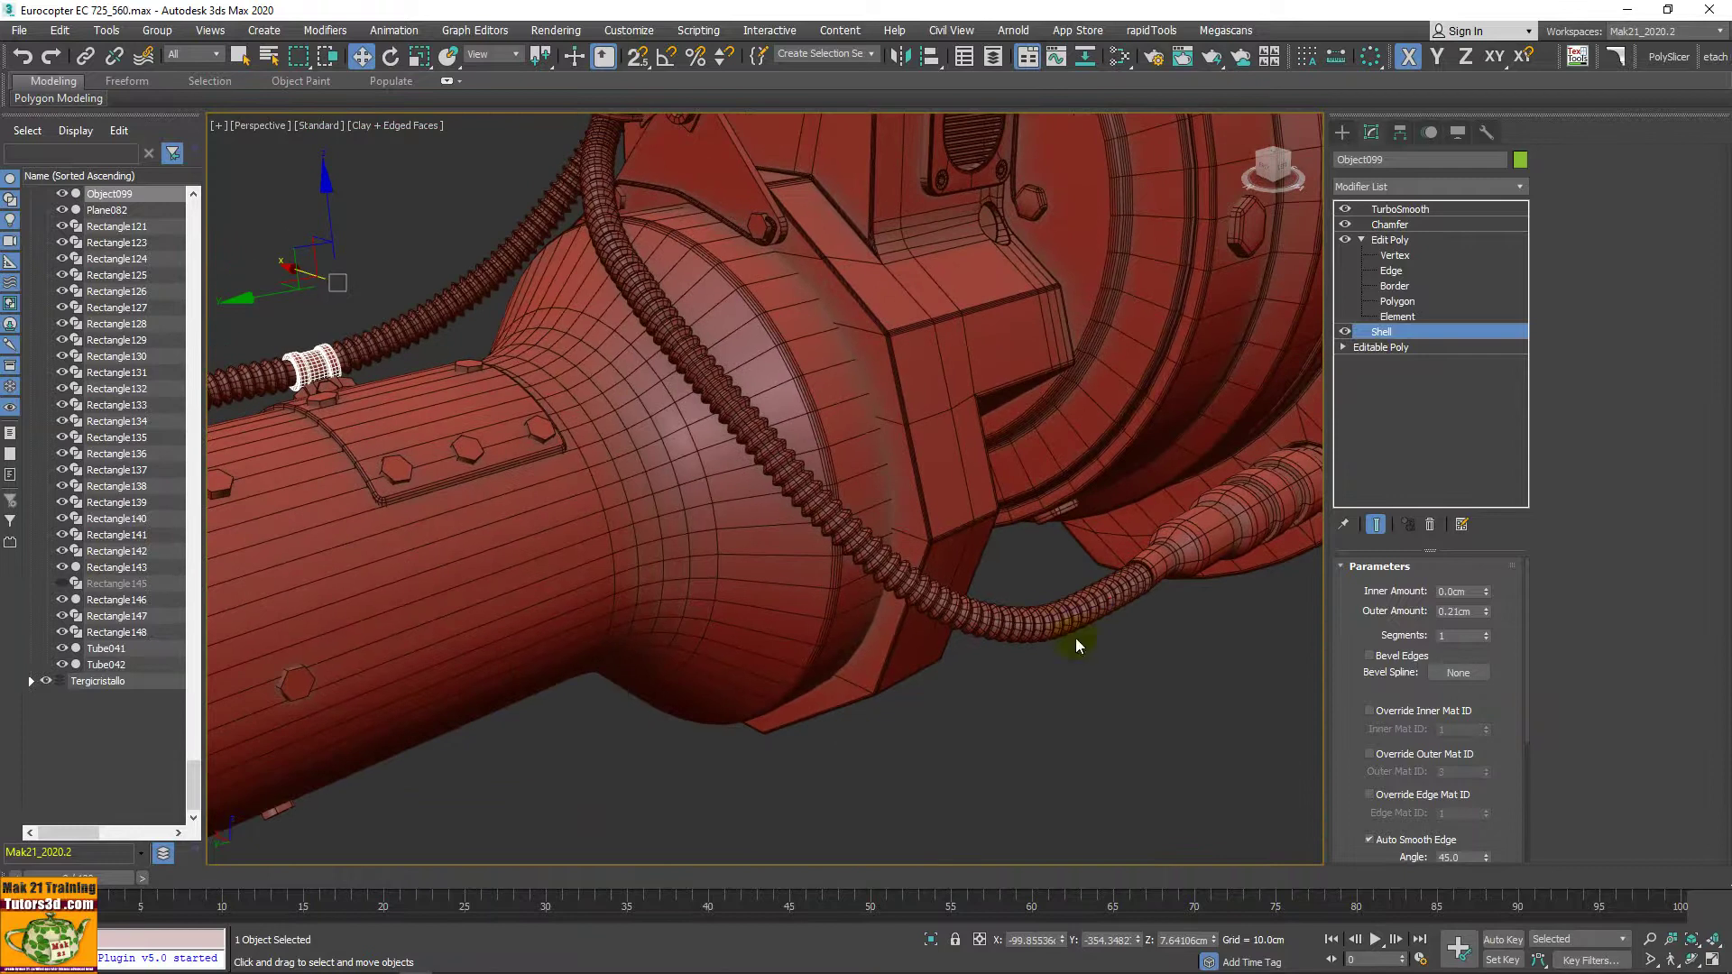
pyautogui.click(1117, 594)
pyautogui.press('z')
pyautogui.scroll(1, 1022, 573)
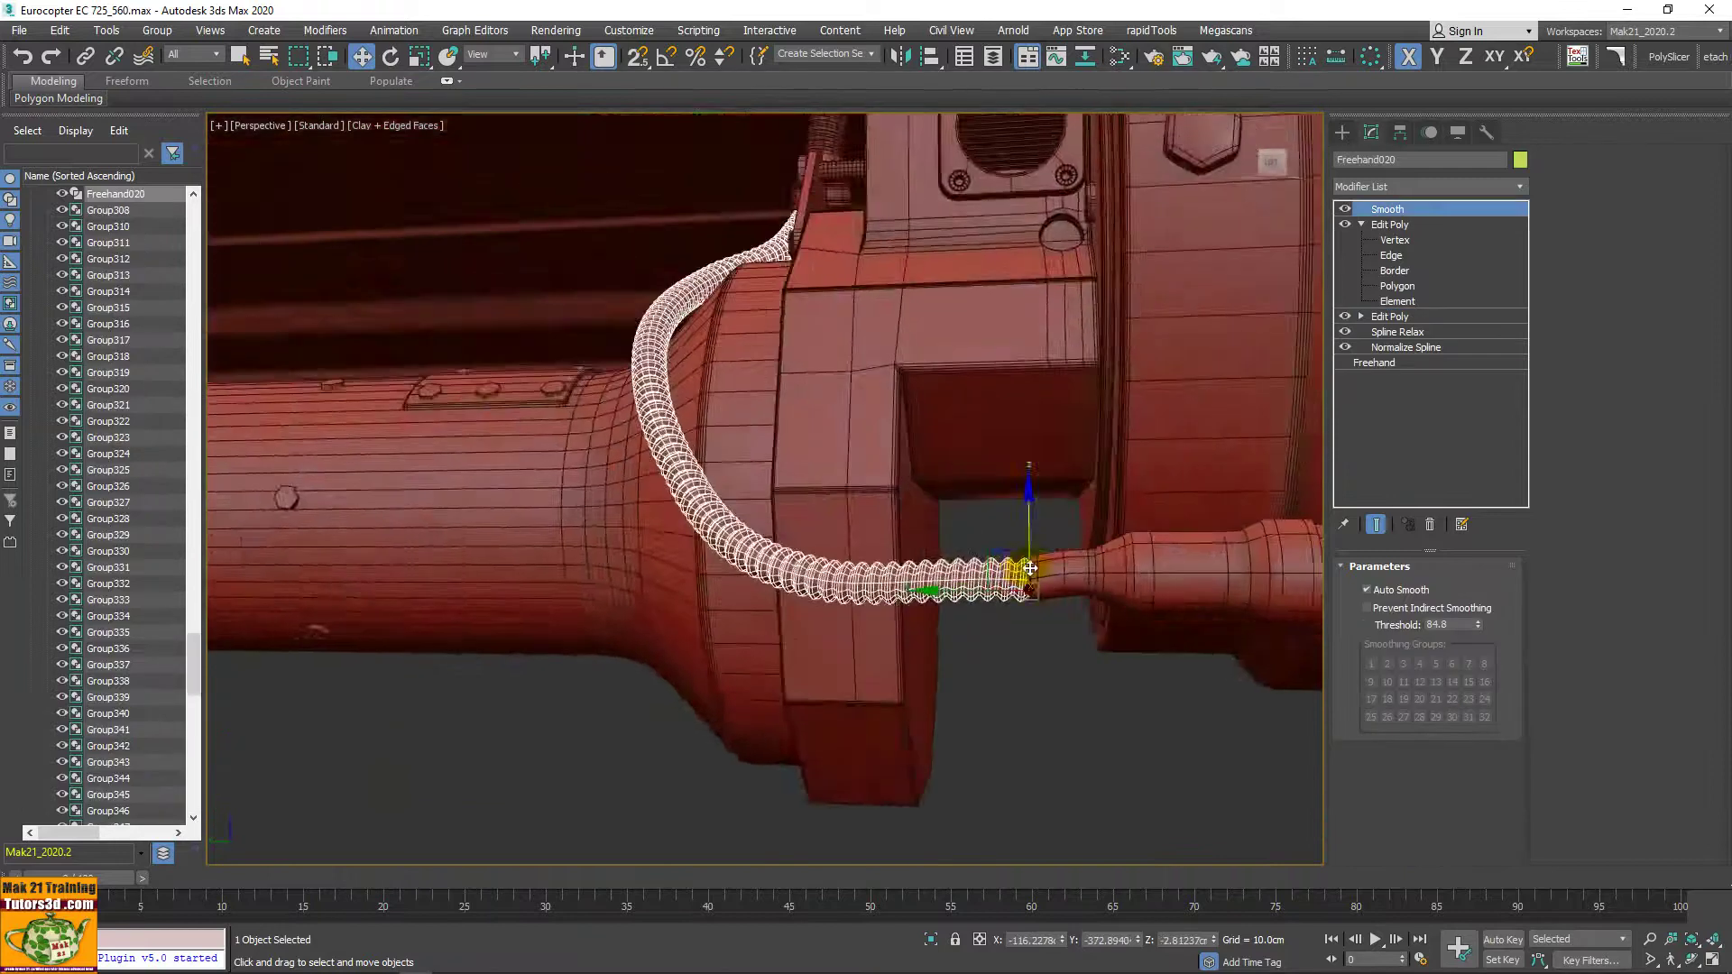
pyautogui.scroll(3, 1024, 572)
pyautogui.scroll(-3, 1024, 572)
pyautogui.keyDown('alt'); pyautogui.moveTo(962, 597); pyautogui.dragTo(1139, 742, button='middle'); pyautogui.keyUp('alt')
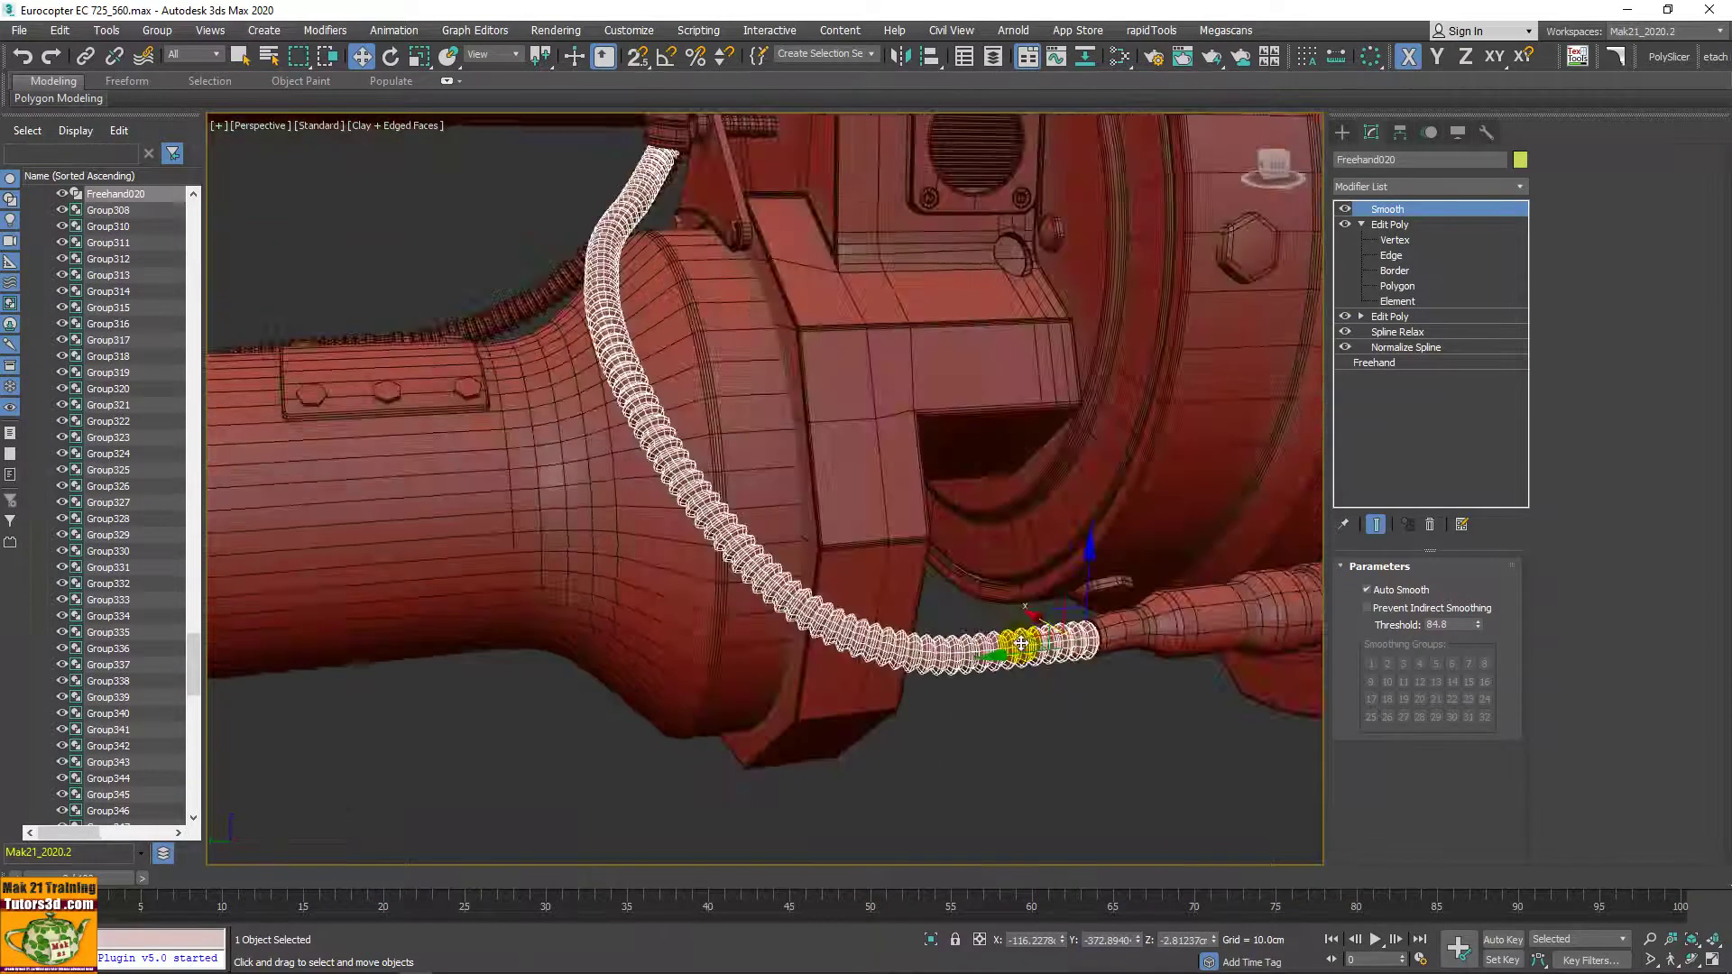
pyautogui.scroll(3, 1016, 647)
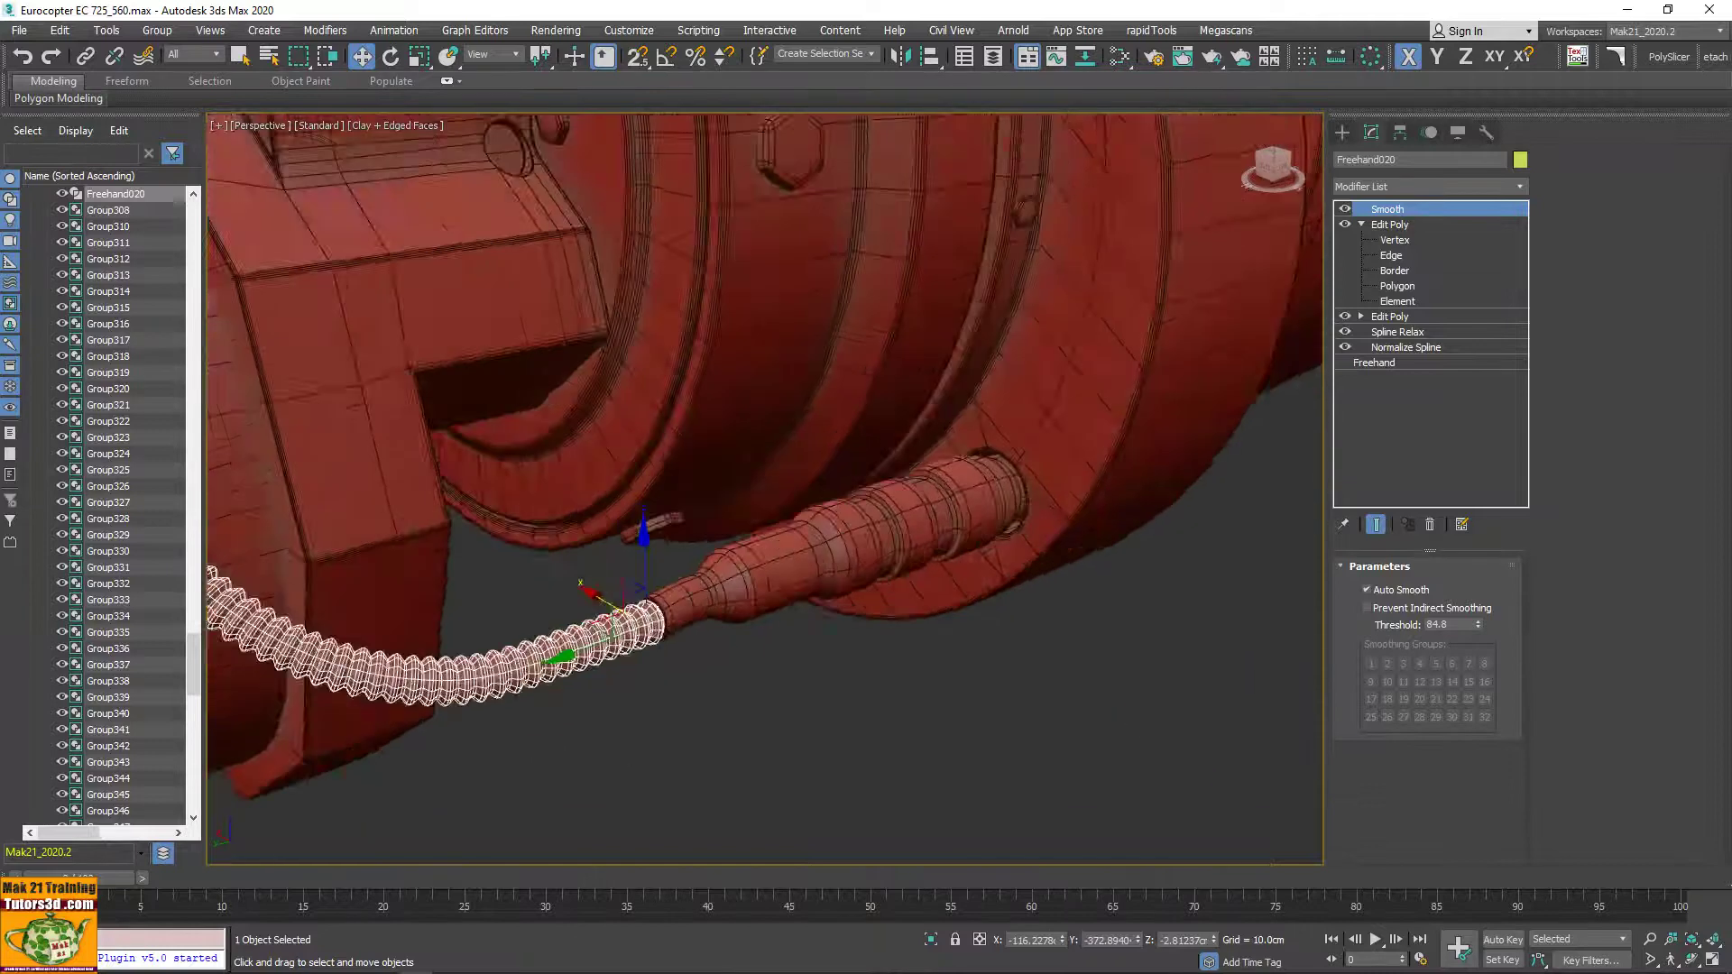
pyautogui.scroll(-1, 1016, 648)
pyautogui.scroll(-2, 1016, 648)
pyautogui.moveTo(1016, 648); pyautogui.dragTo(1034, 724, button='middle')
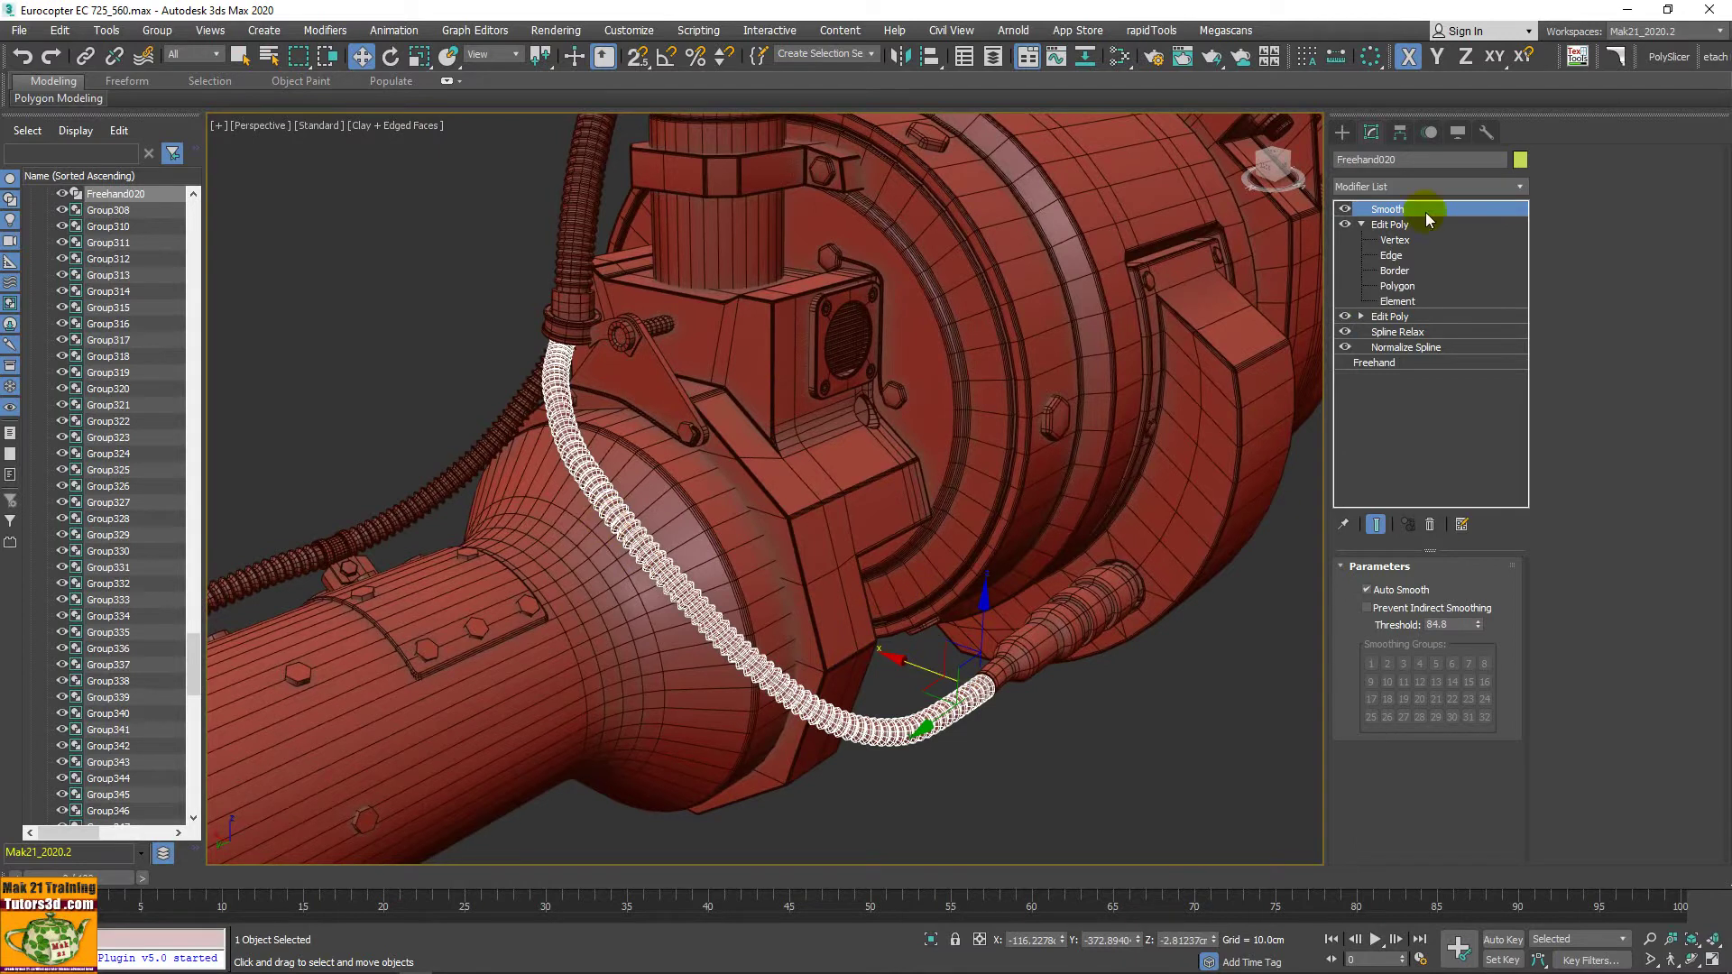
pyautogui.moveTo(793, 495)
pyautogui.keyDown('alt'); pyautogui.mouseDown(button='middle')
pyautogui.moveTo(796, 417)
pyautogui.moveTo(812, 469)
pyautogui.mouseUp(button='middle'); pyautogui.keyUp('alt')
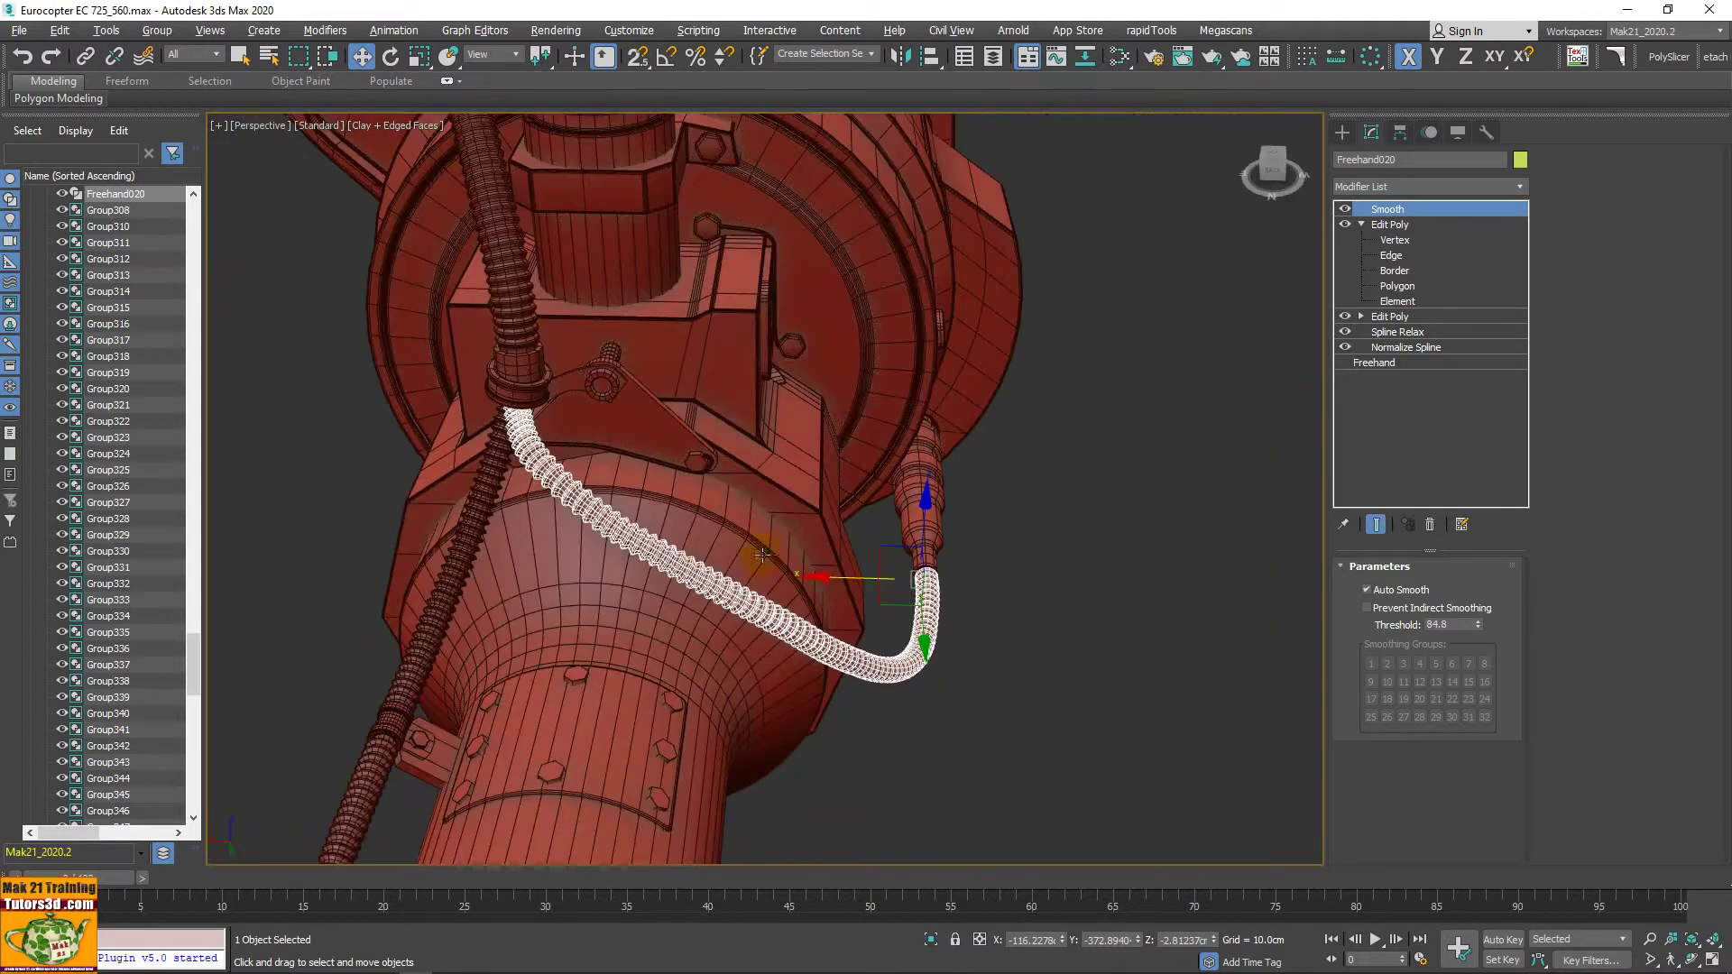
# Step: Select a 902-vertex band on Freehand020, widen the command panel to two columns, return to object level
pyautogui.click(1394, 240)
pyautogui.keyDown('alt'); pyautogui.moveTo(739, 564); pyautogui.dragTo(563, 397, button='middle'); pyautogui.keyUp('alt')
pyautogui.scroll(3, 563, 396)
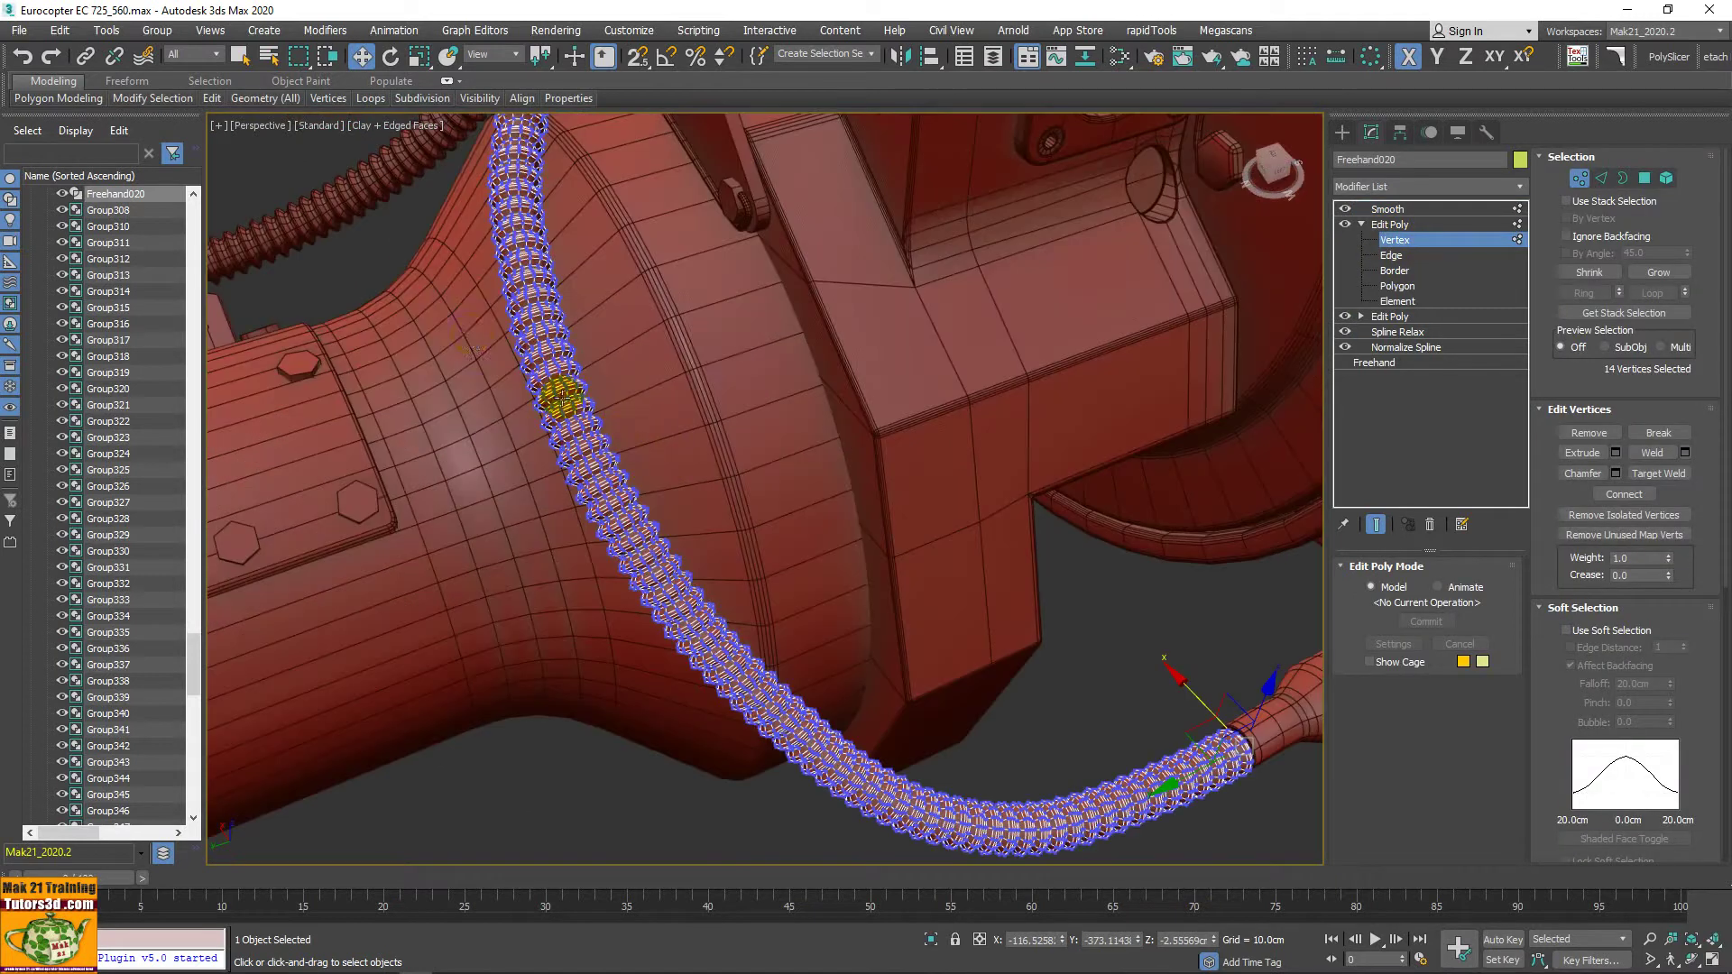
pyautogui.moveTo(412, 297)
pyautogui.mouseDown()
pyautogui.moveTo(580, 488)
pyautogui.moveTo(677, 523)
pyautogui.mouseUp()
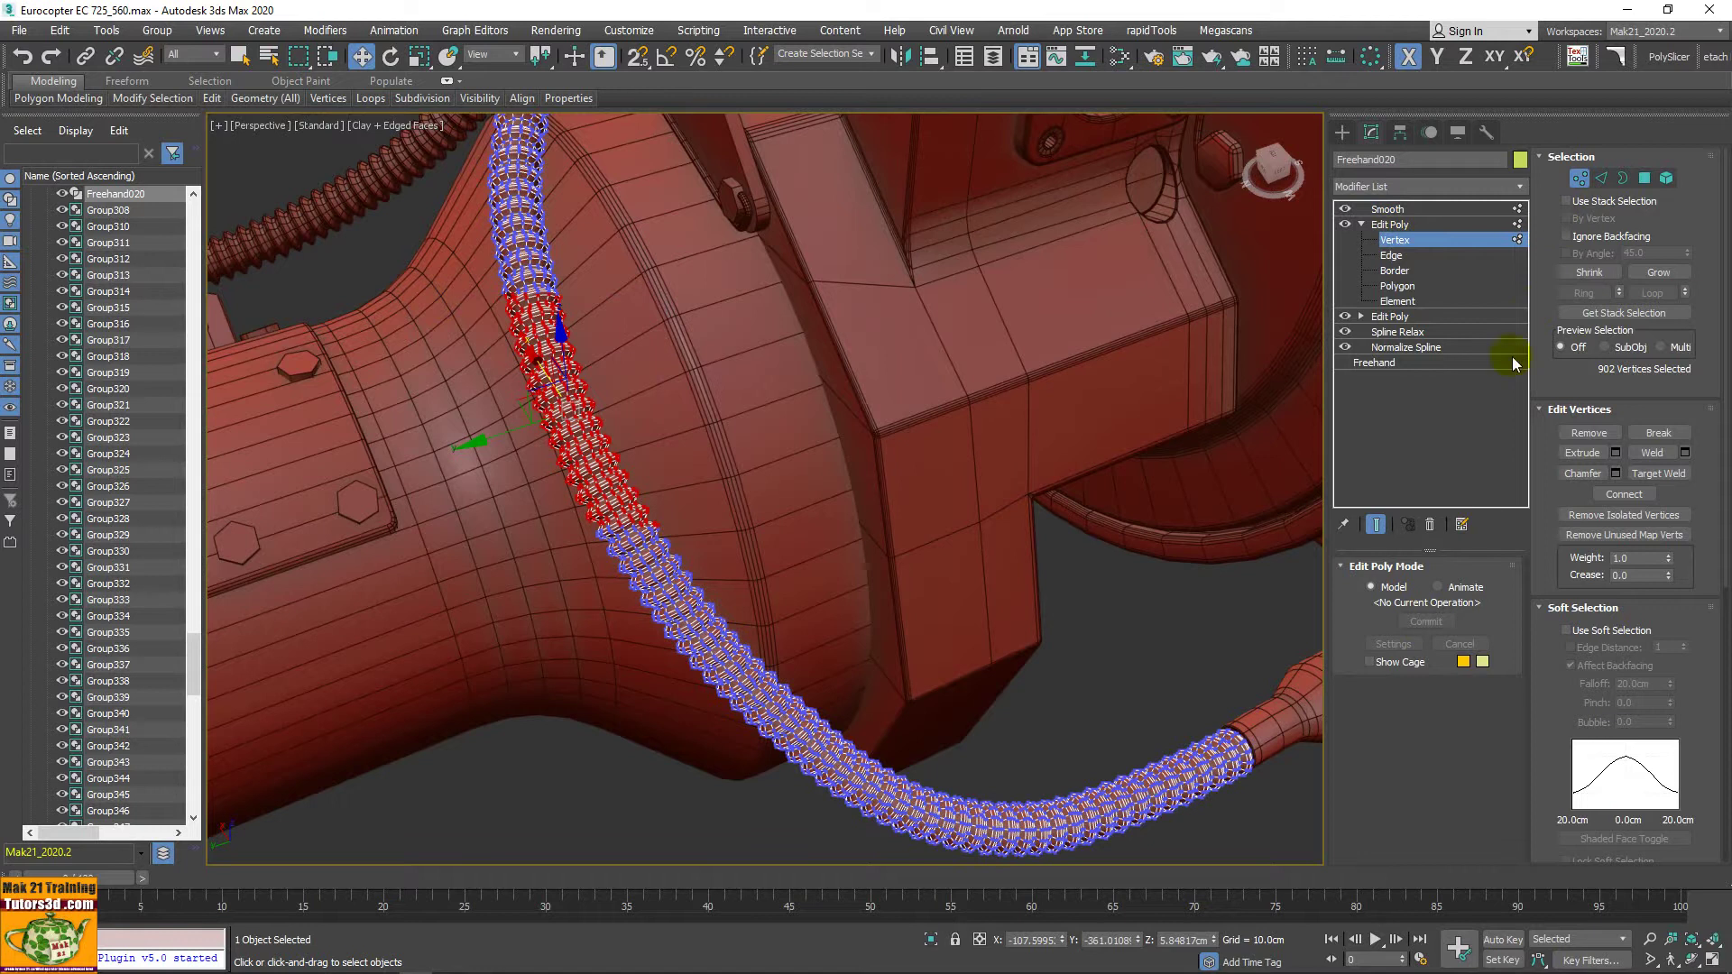
pyautogui.moveTo(1436, 552); pyautogui.dragTo(1472, 425)
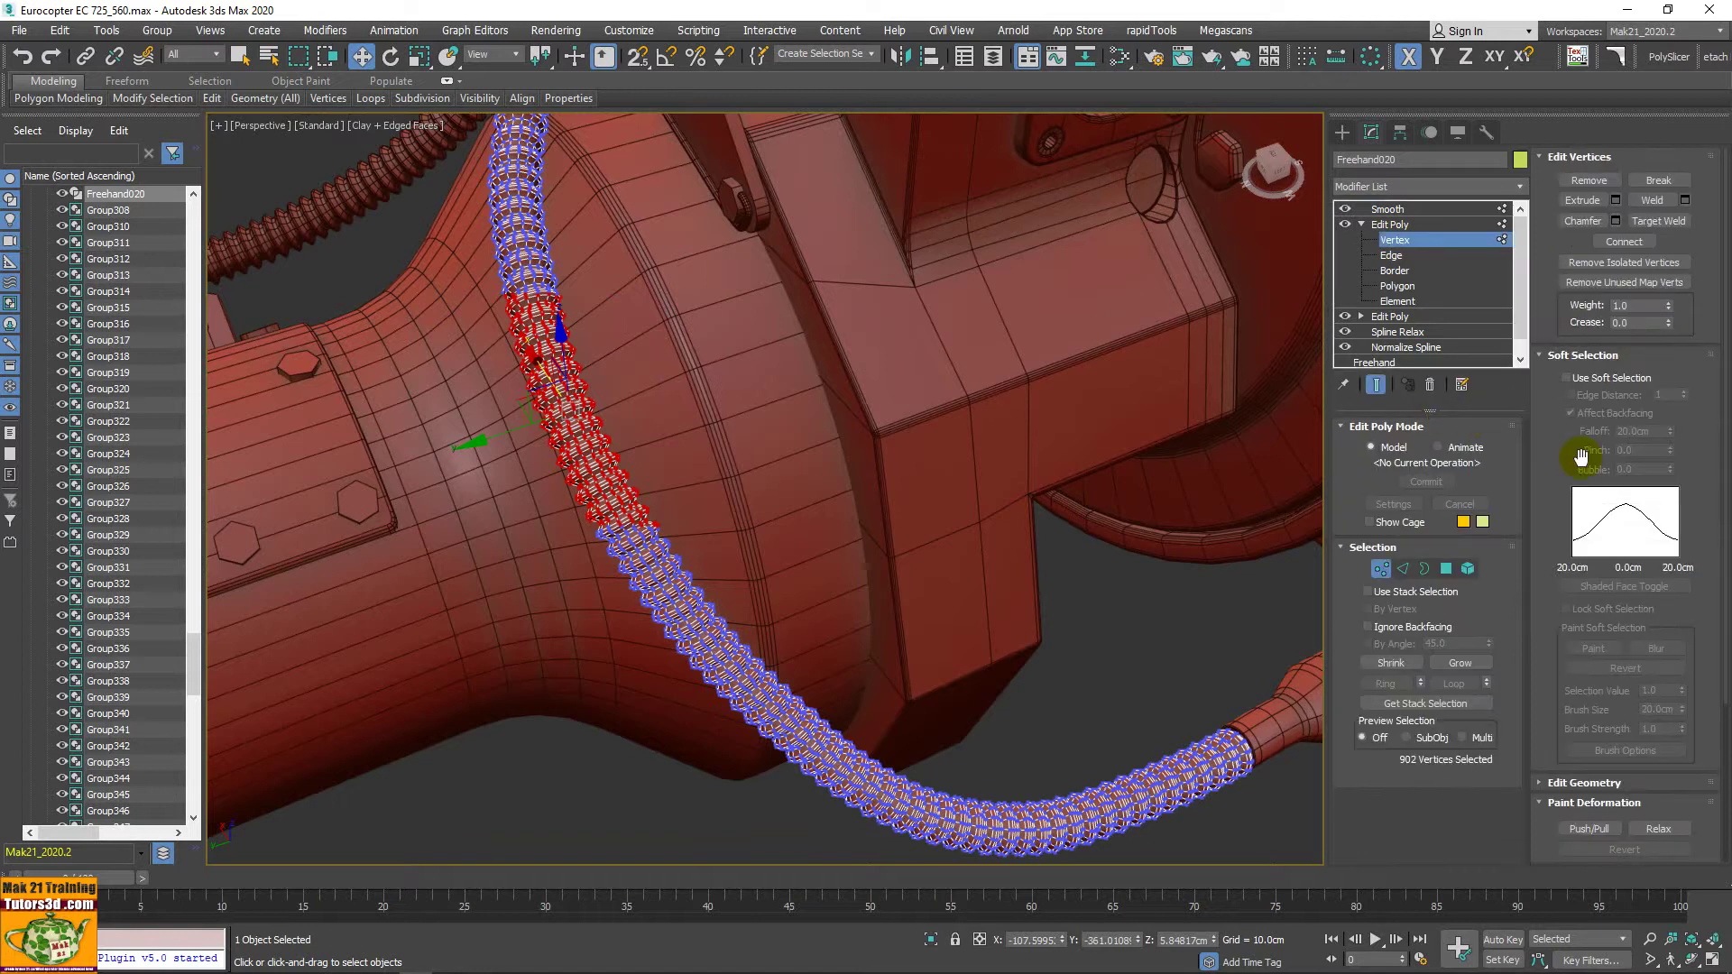
pyautogui.click(1404, 223)
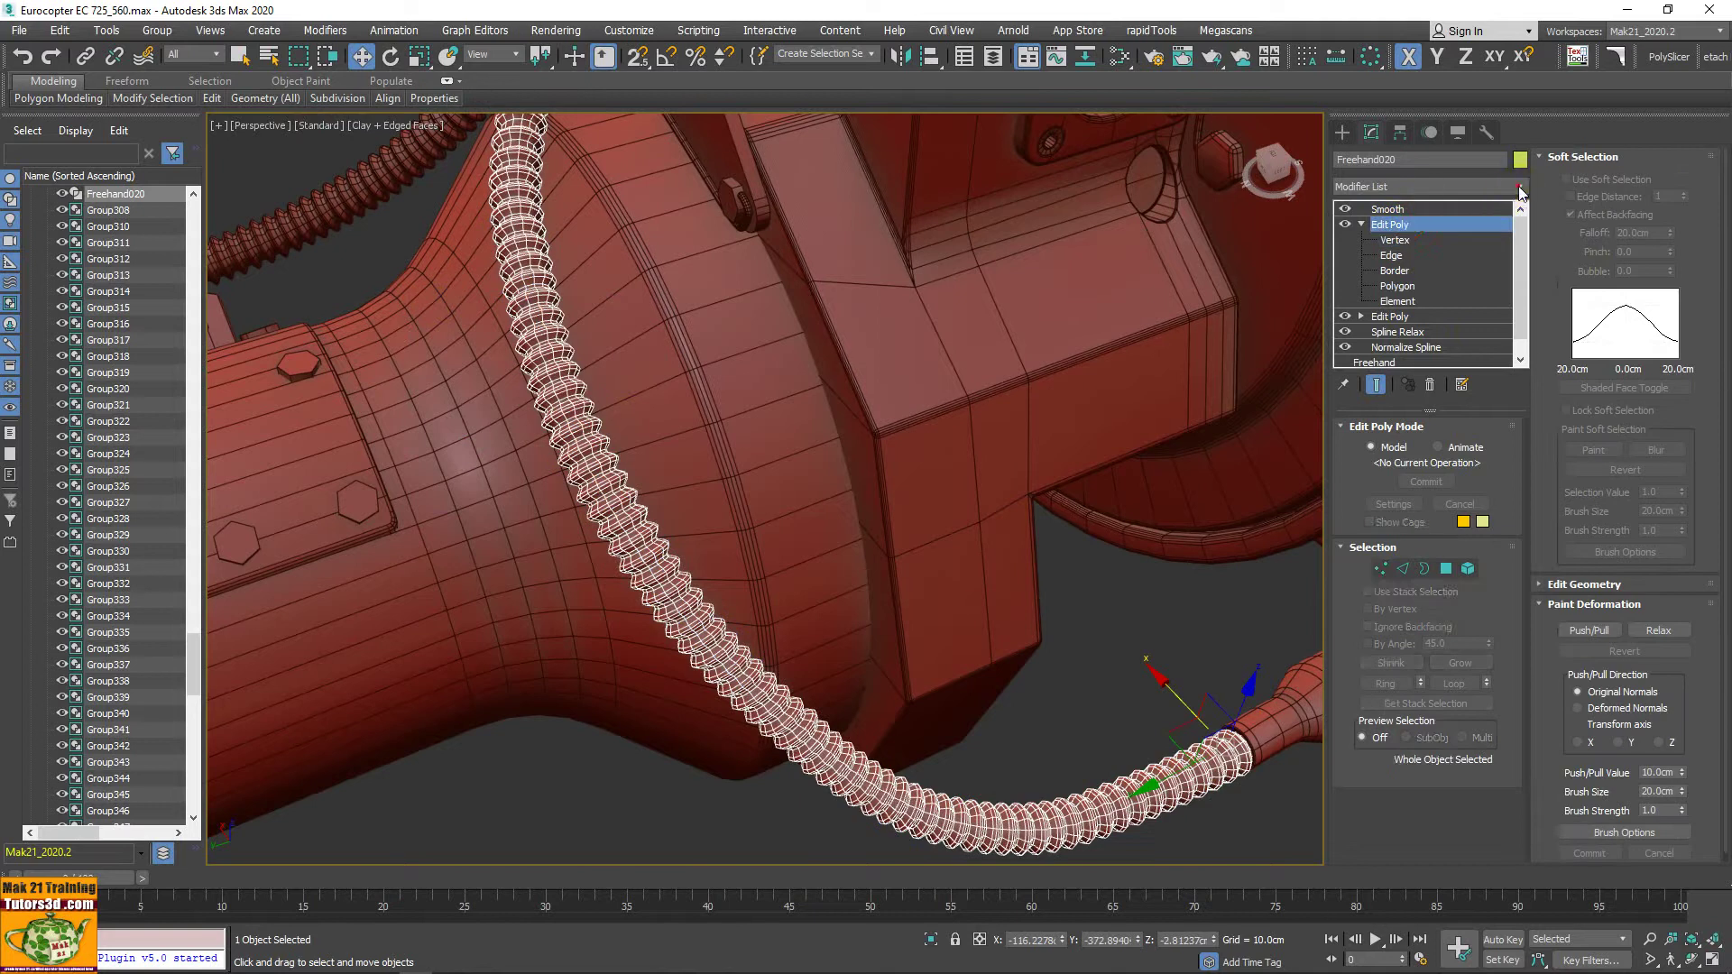
# Step: Add an Edit Poly modifier to Freehand020 and select 311 vertices on its middle section
pyautogui.click(1521, 188)
pyautogui.scroll(-1, 1521, 191)
pyautogui.press('e')
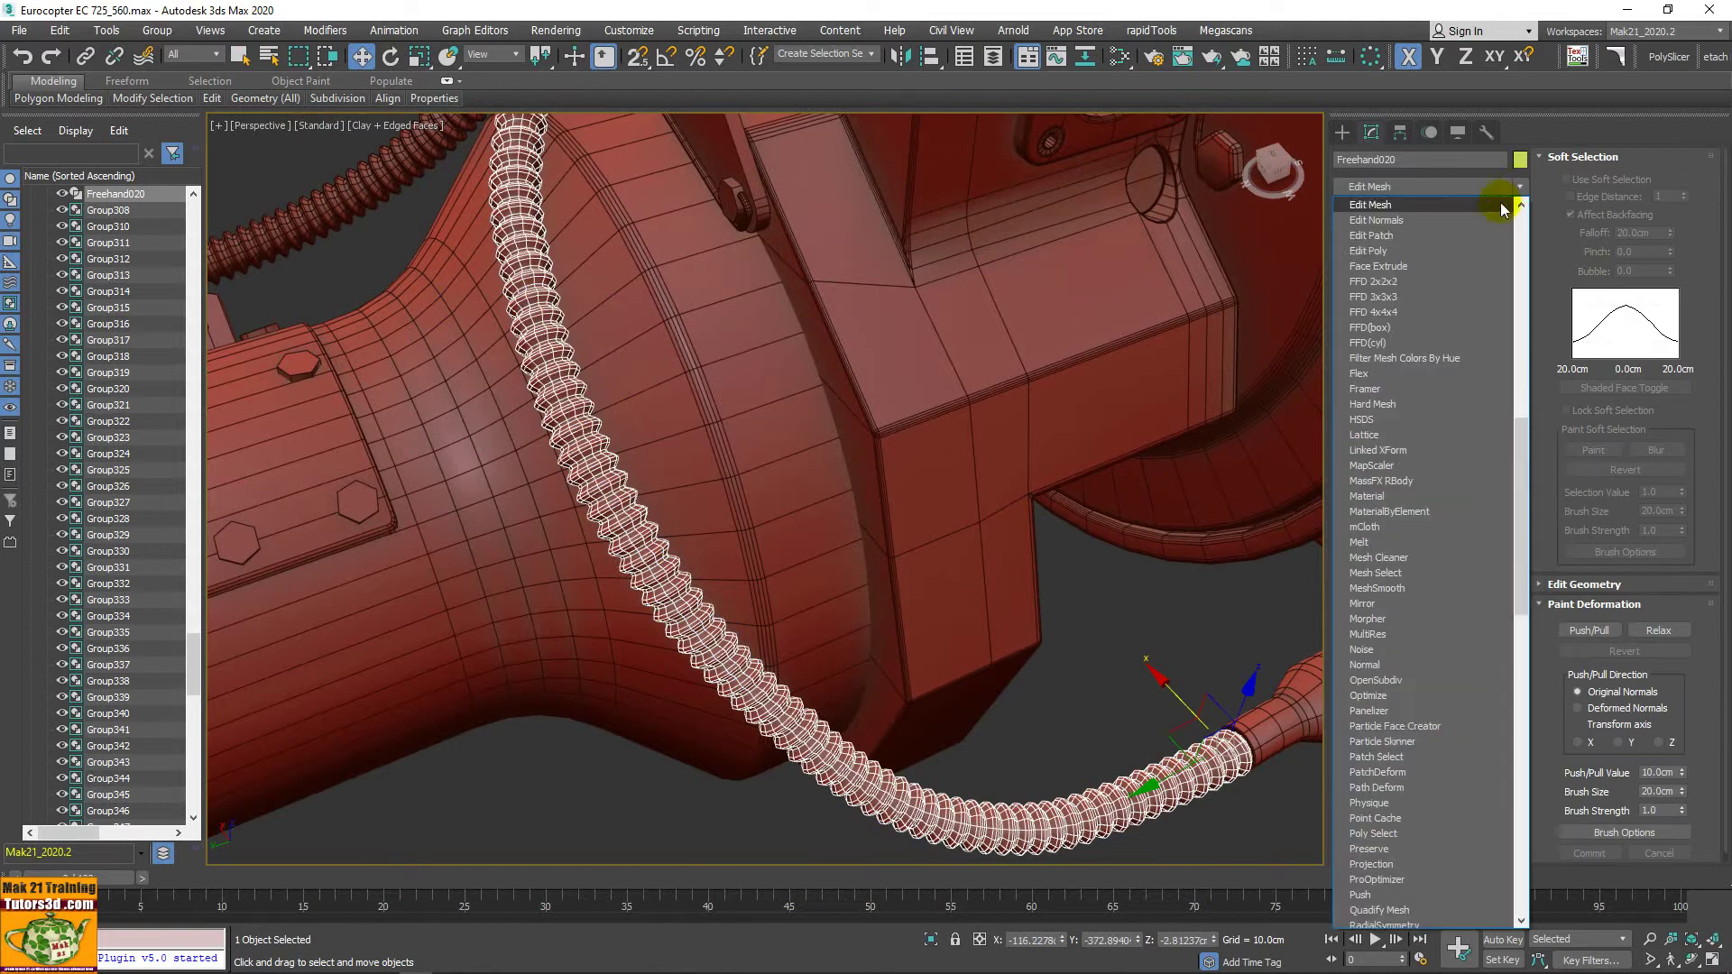
pyautogui.click(1409, 250)
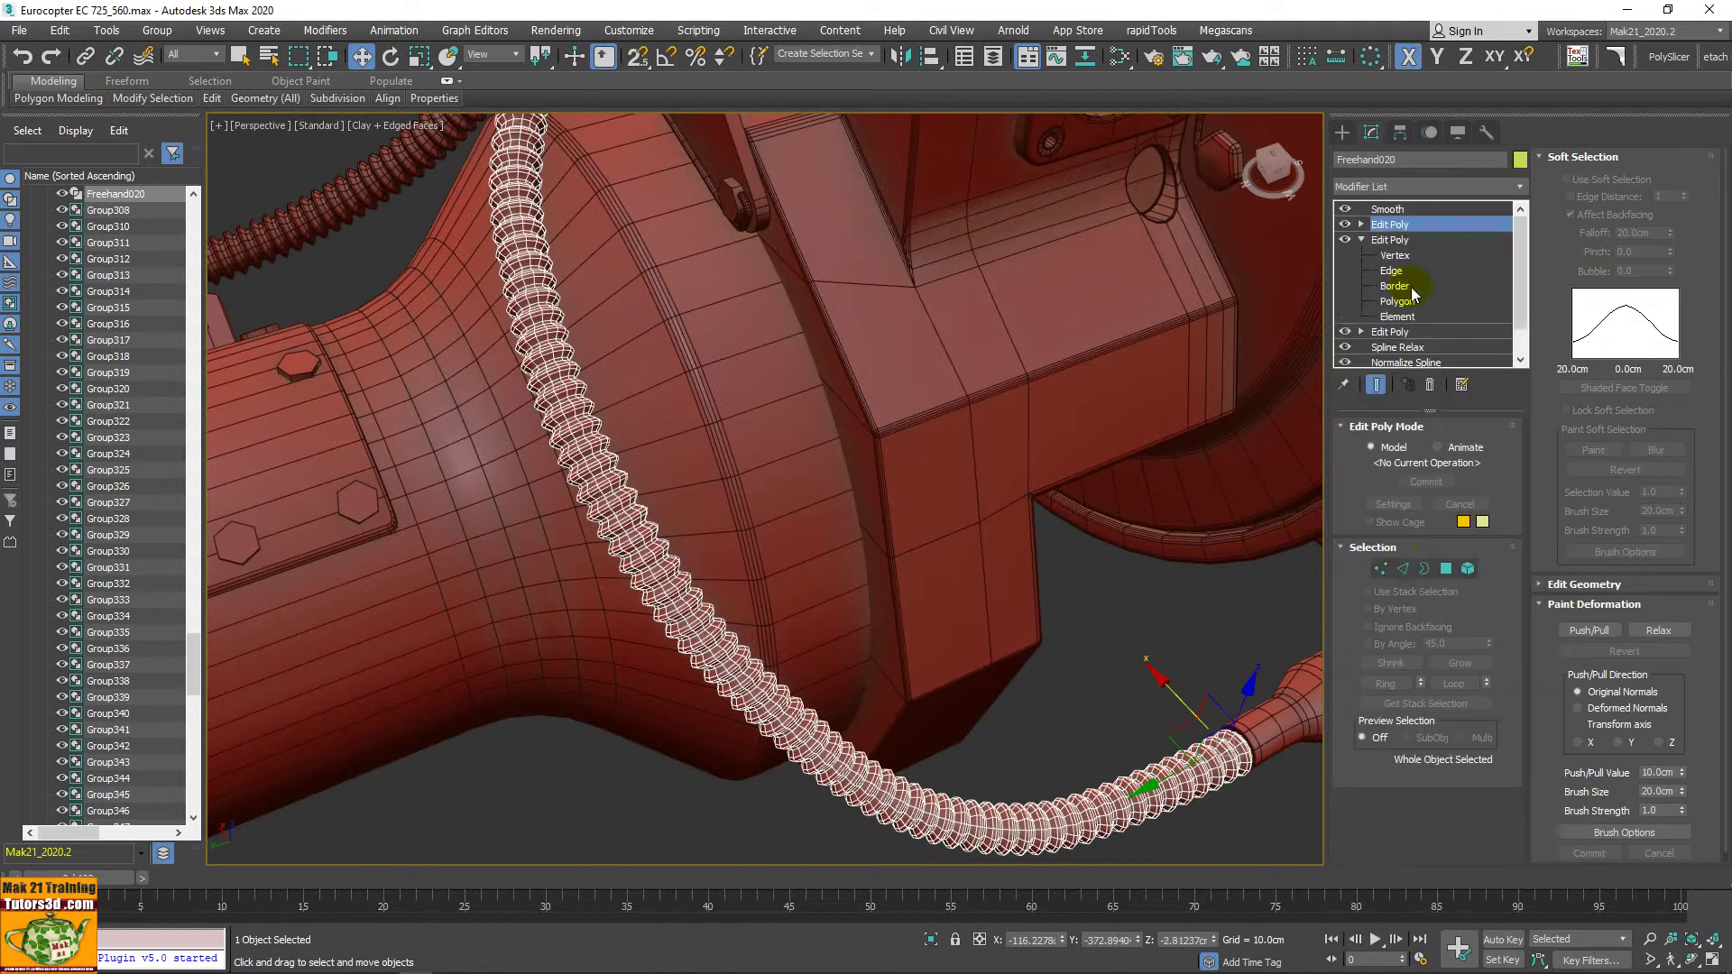
pyautogui.click(507, 475)
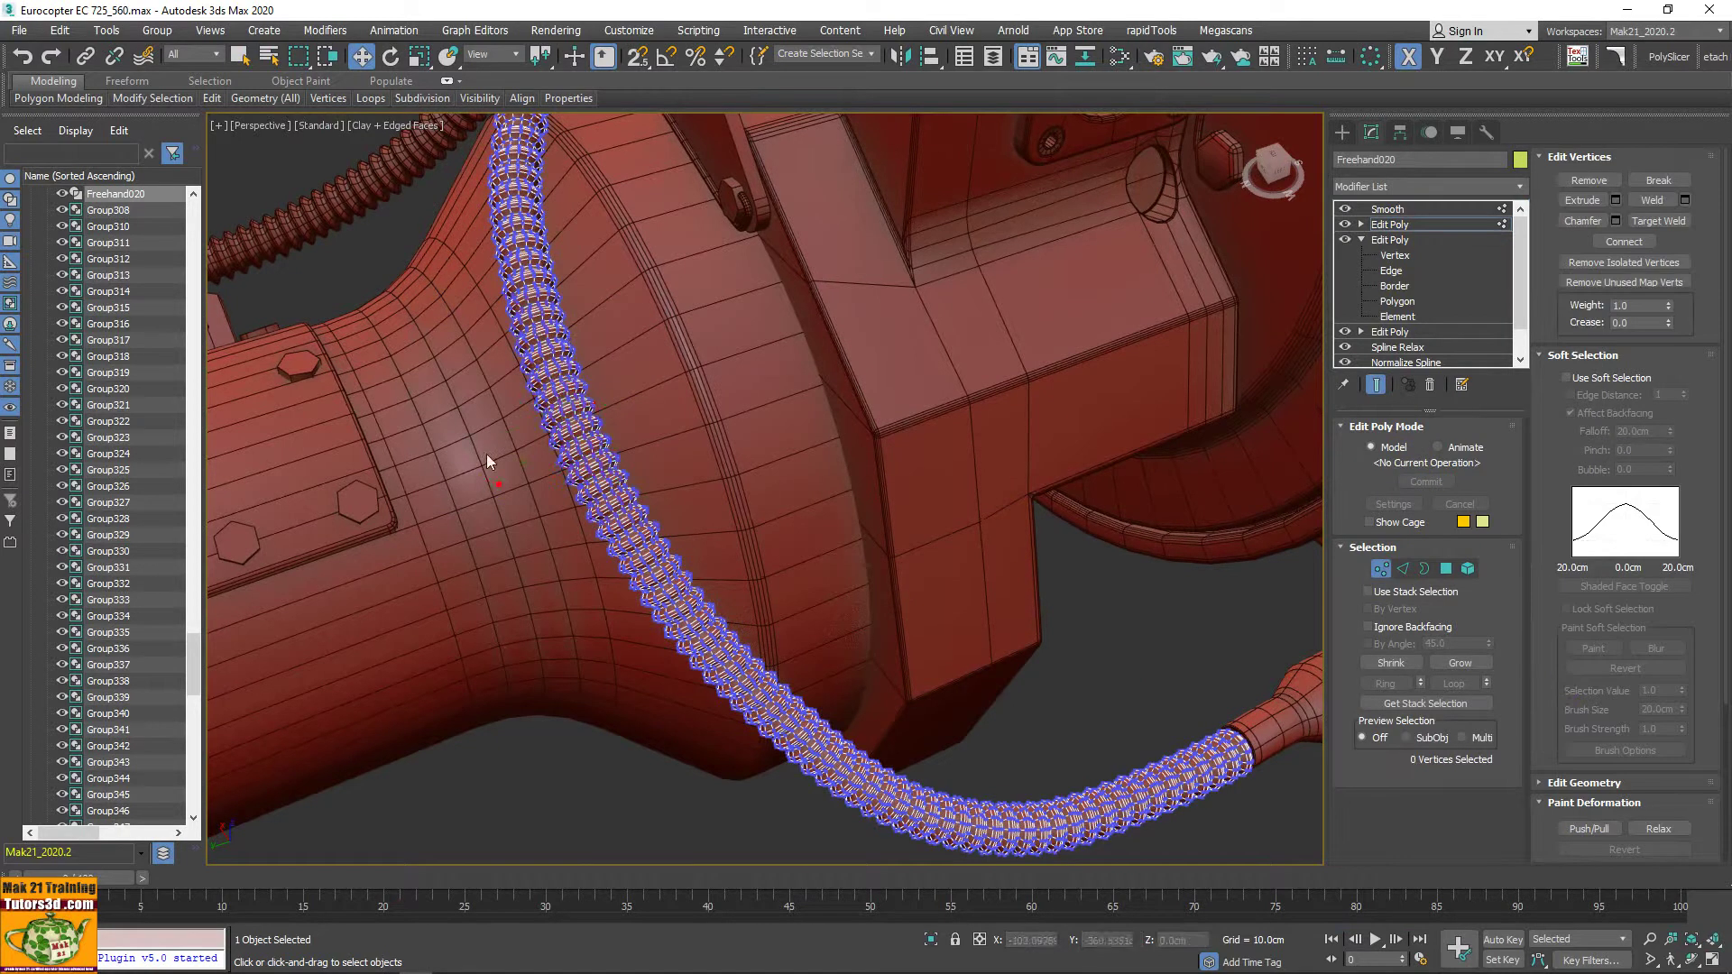
pyautogui.moveTo(679, 480); pyautogui.dragTo(679, 480)
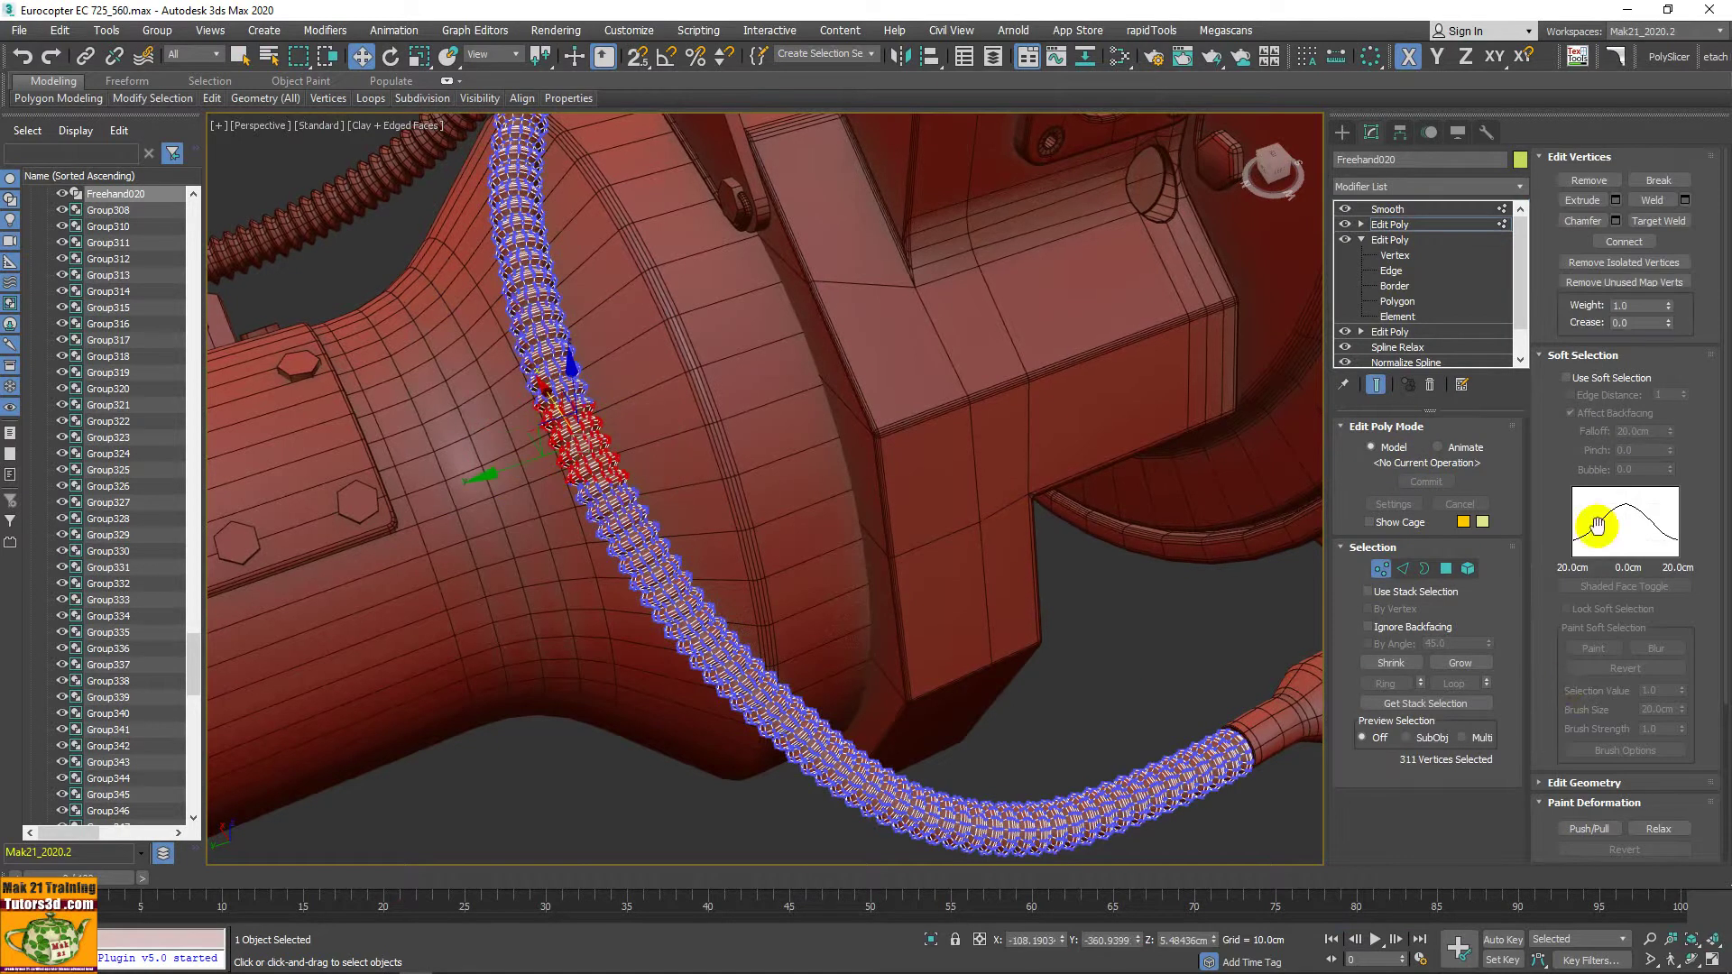
# Step: Enable Soft Selection with a 6.678 cm falloff and start shifting the hose section
pyautogui.click(1598, 383)
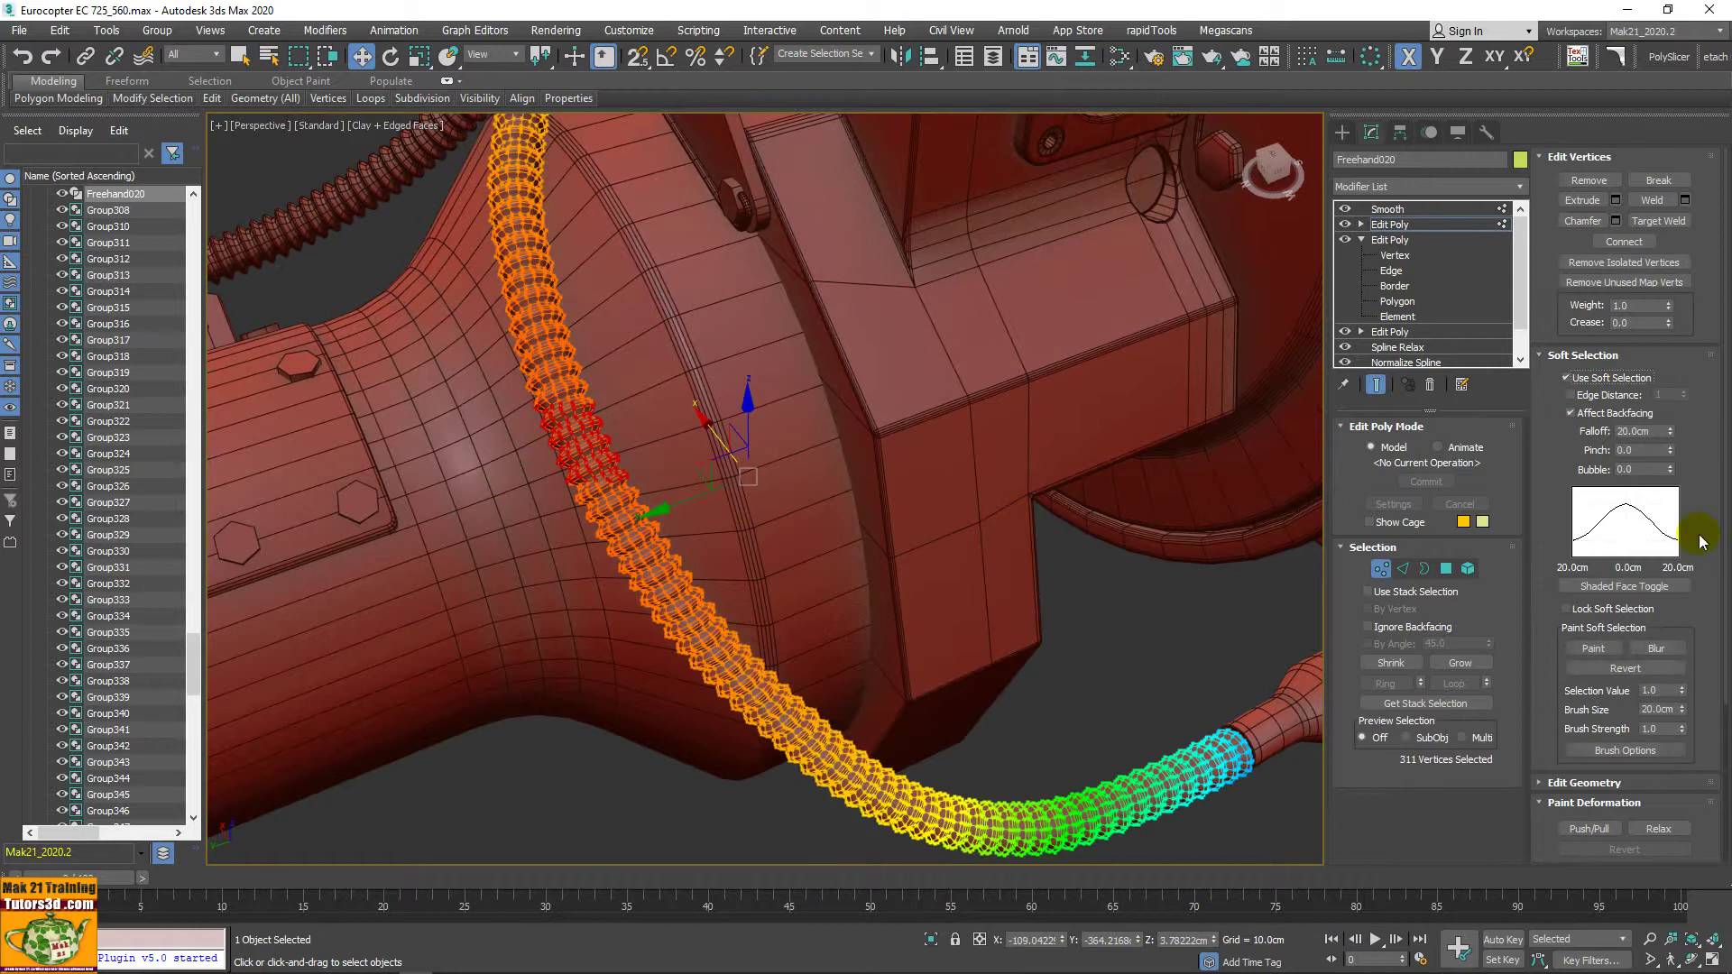
pyautogui.moveTo(1669, 439); pyautogui.dragTo(1666, 503)
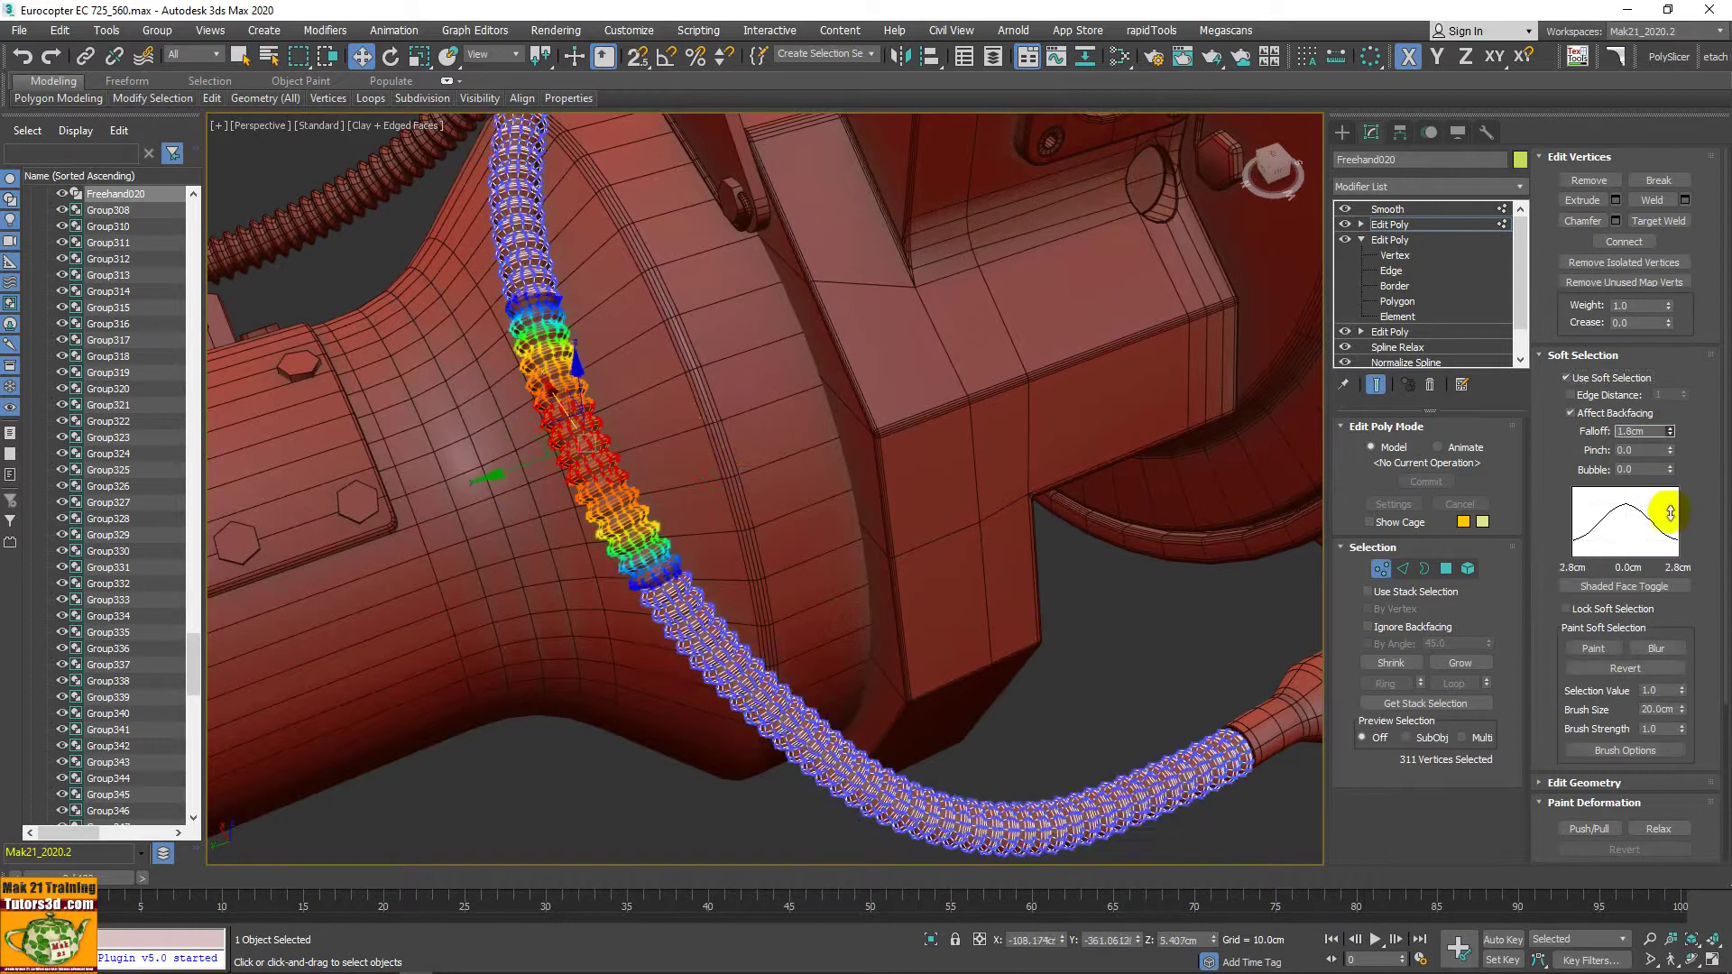
pyautogui.moveTo(534, 452)
pyautogui.mouseDown()
pyautogui.moveTo(560, 451)
pyautogui.moveTo(530, 458)
pyautogui.mouseUp()
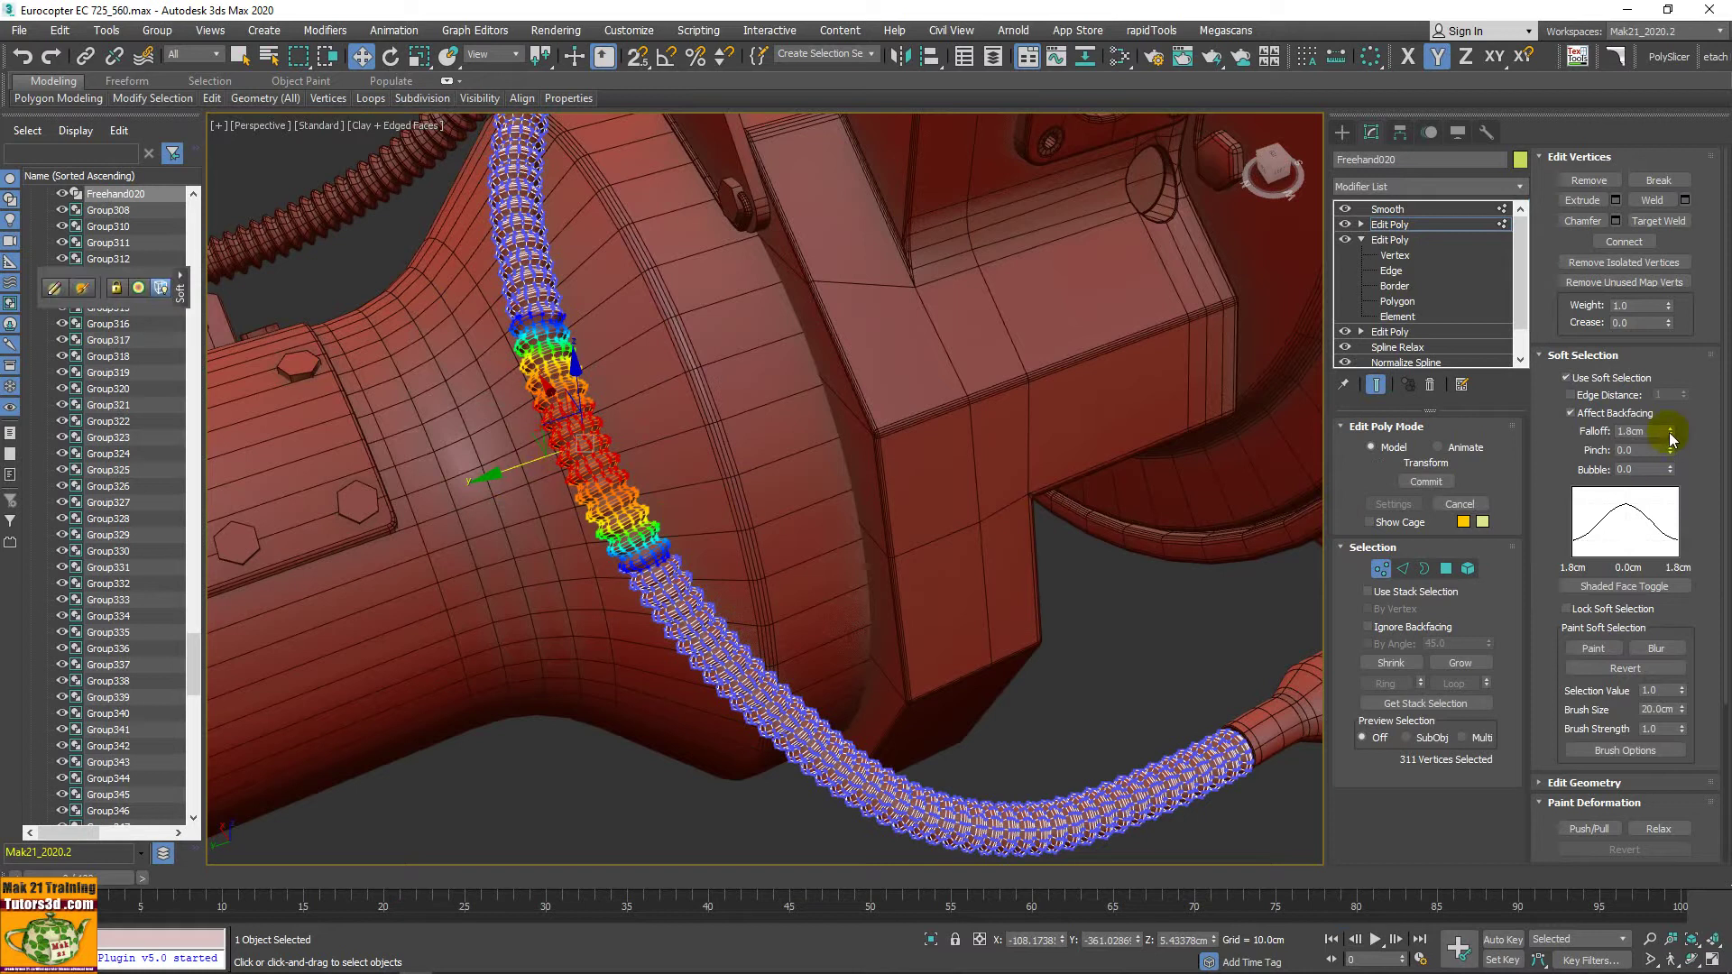
pyautogui.moveTo(1670, 439); pyautogui.dragTo(1670, 388)
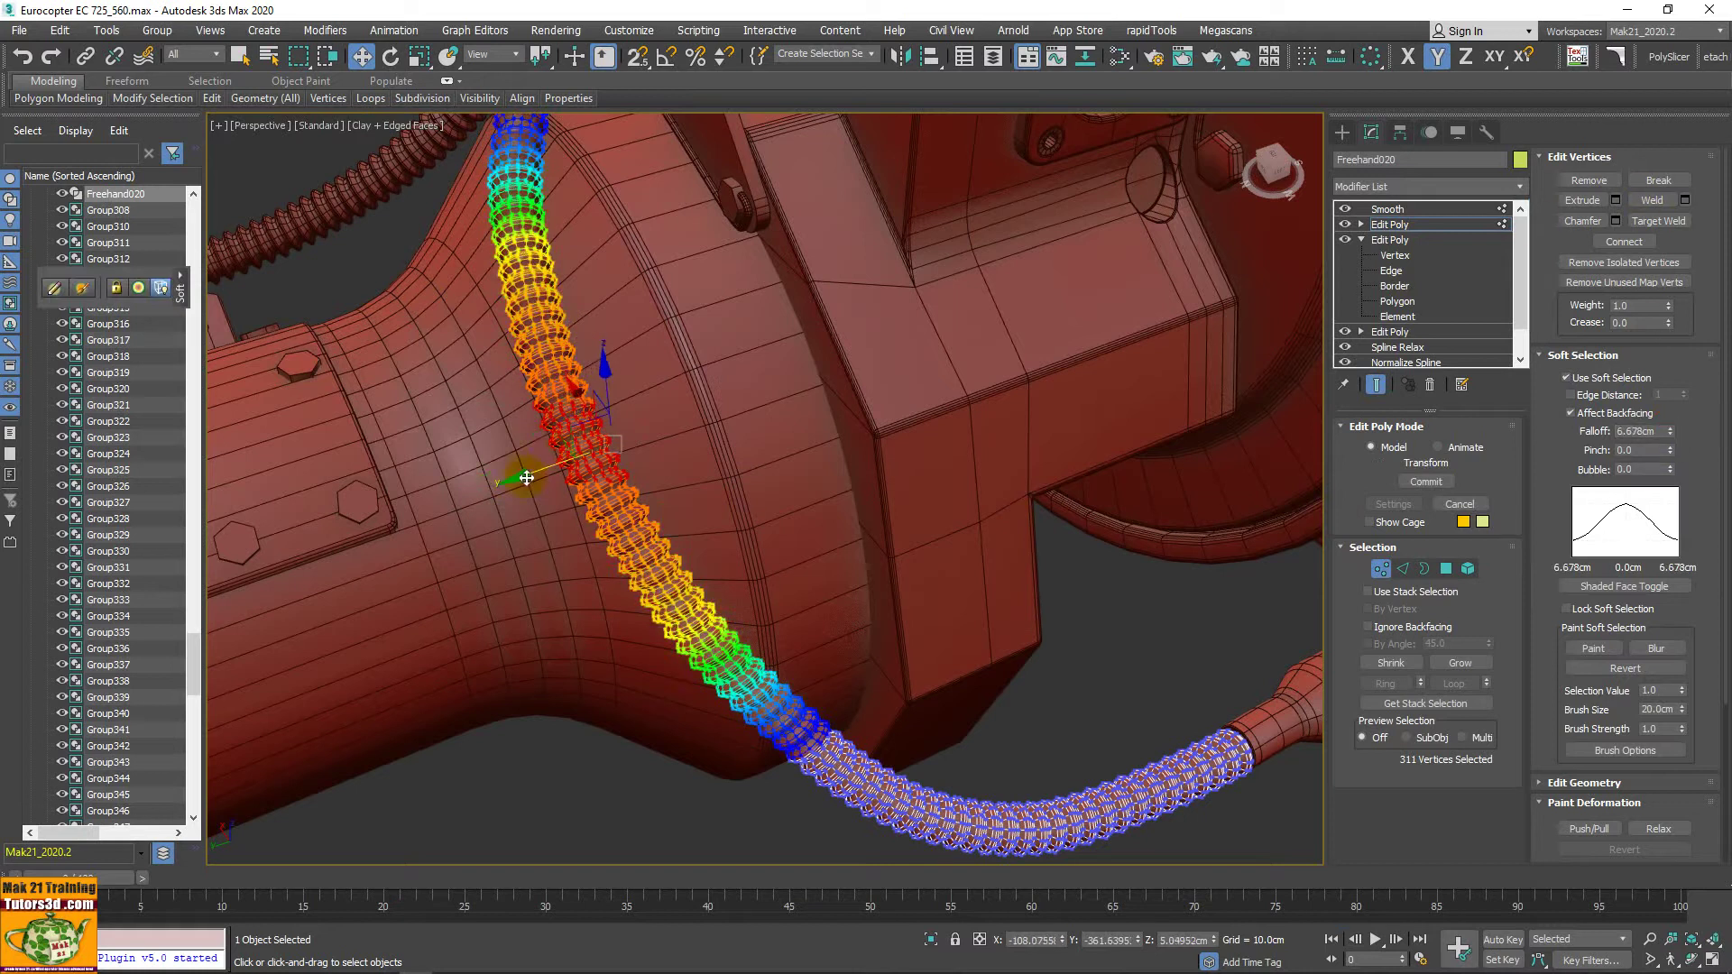
pyautogui.moveTo(527, 478); pyautogui.dragTo(550, 474)
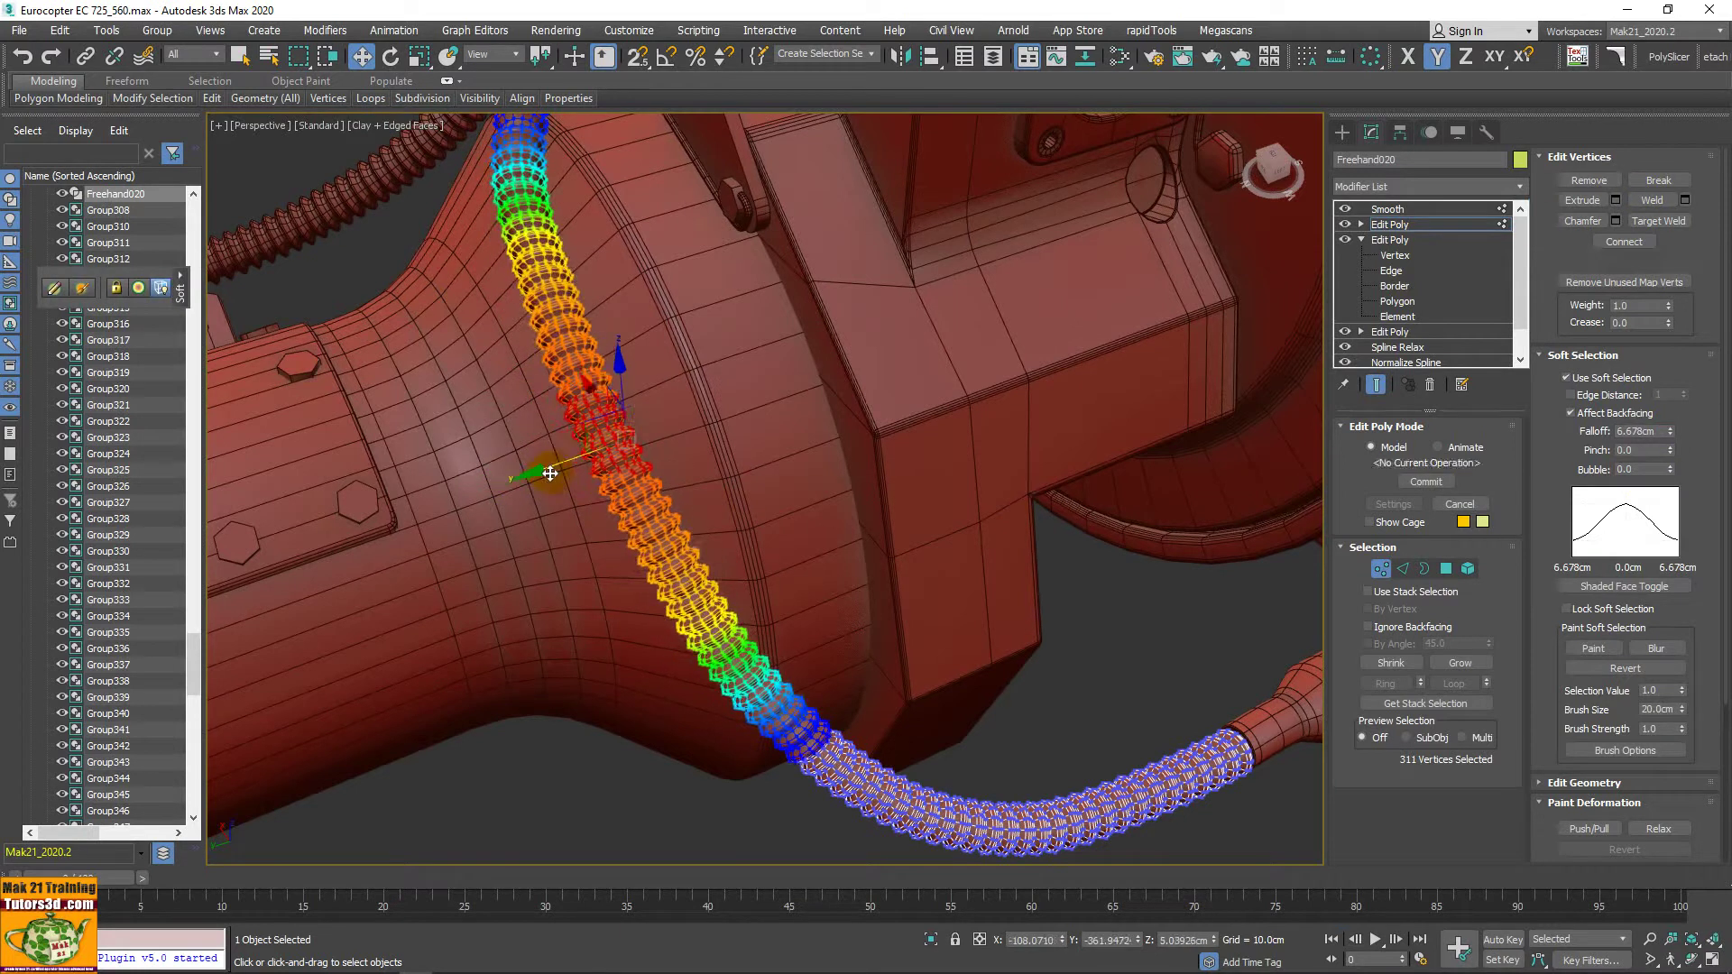
# Step: Move the soft-selected hose section up and left until it hugs the engine casing
pyautogui.keyDown('alt'); pyautogui.moveTo(550, 474); pyautogui.dragTo(436, 402, button='middle'); pyautogui.keyUp('alt')
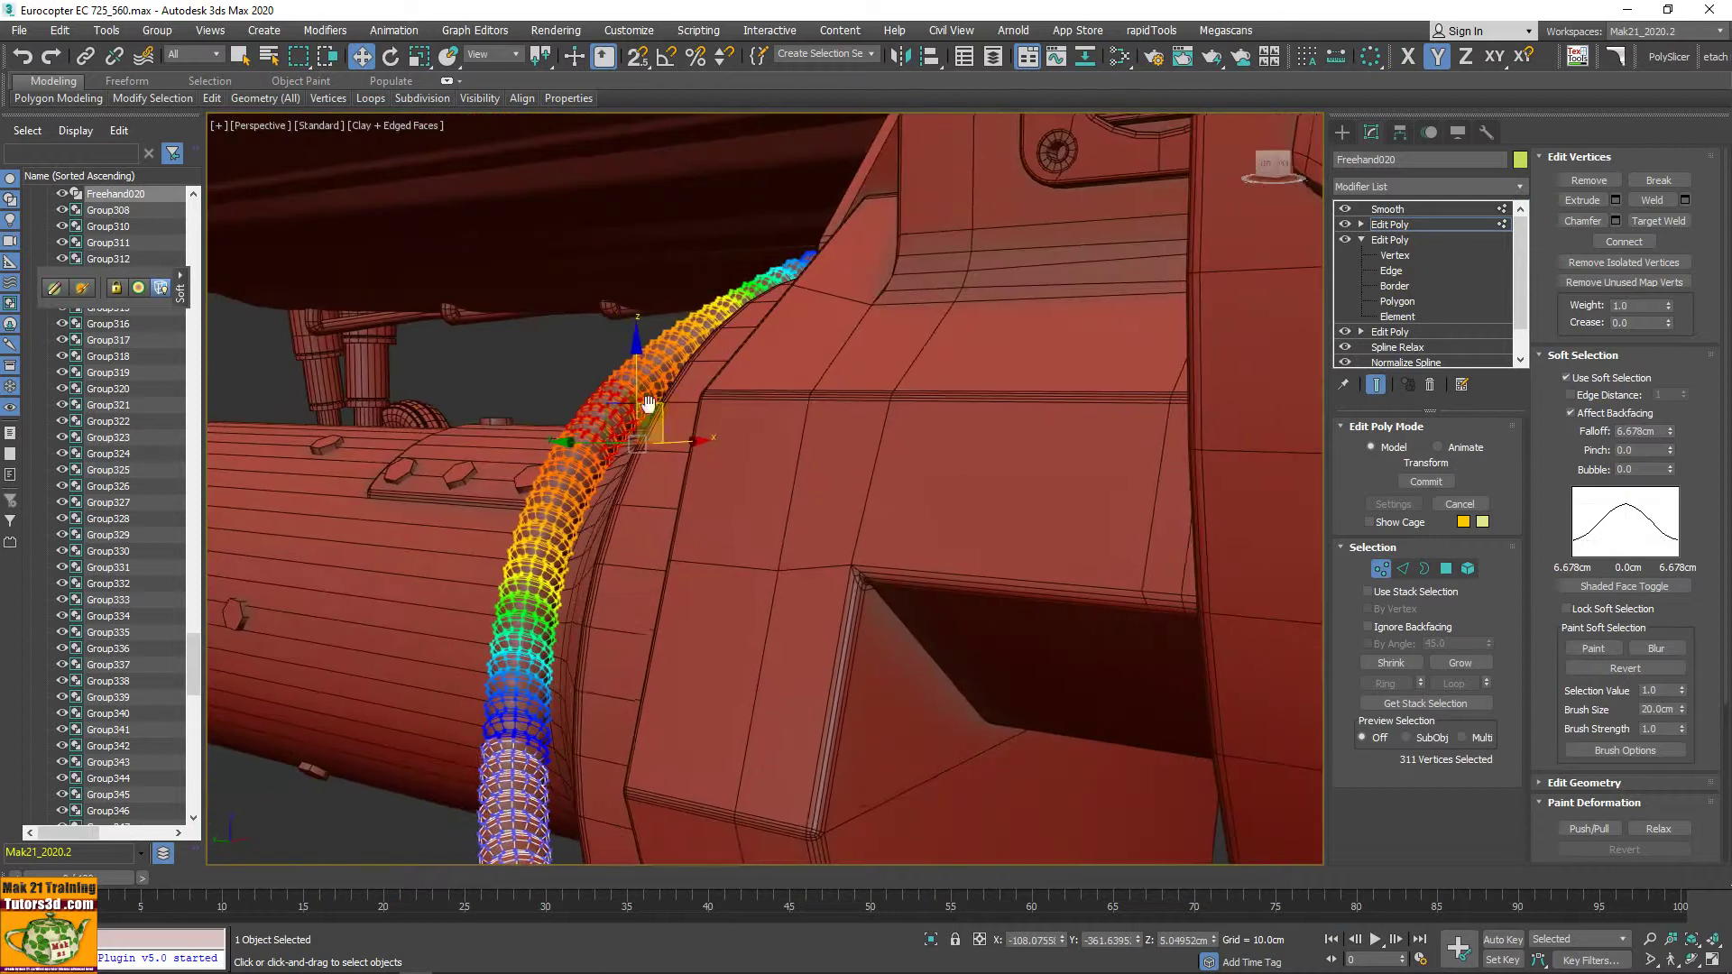
pyautogui.moveTo(680, 419); pyautogui.dragTo(692, 441)
pyautogui.moveTo(693, 441)
pyautogui.keyDown('alt'); pyautogui.mouseDown(button='middle')
pyautogui.moveTo(756, 478)
pyautogui.moveTo(850, 379)
pyautogui.moveTo(670, 403)
pyautogui.mouseUp(button='middle'); pyautogui.keyUp('alt')
pyautogui.scroll(5, 766, 451)
pyautogui.scroll(-5, 850, 380)
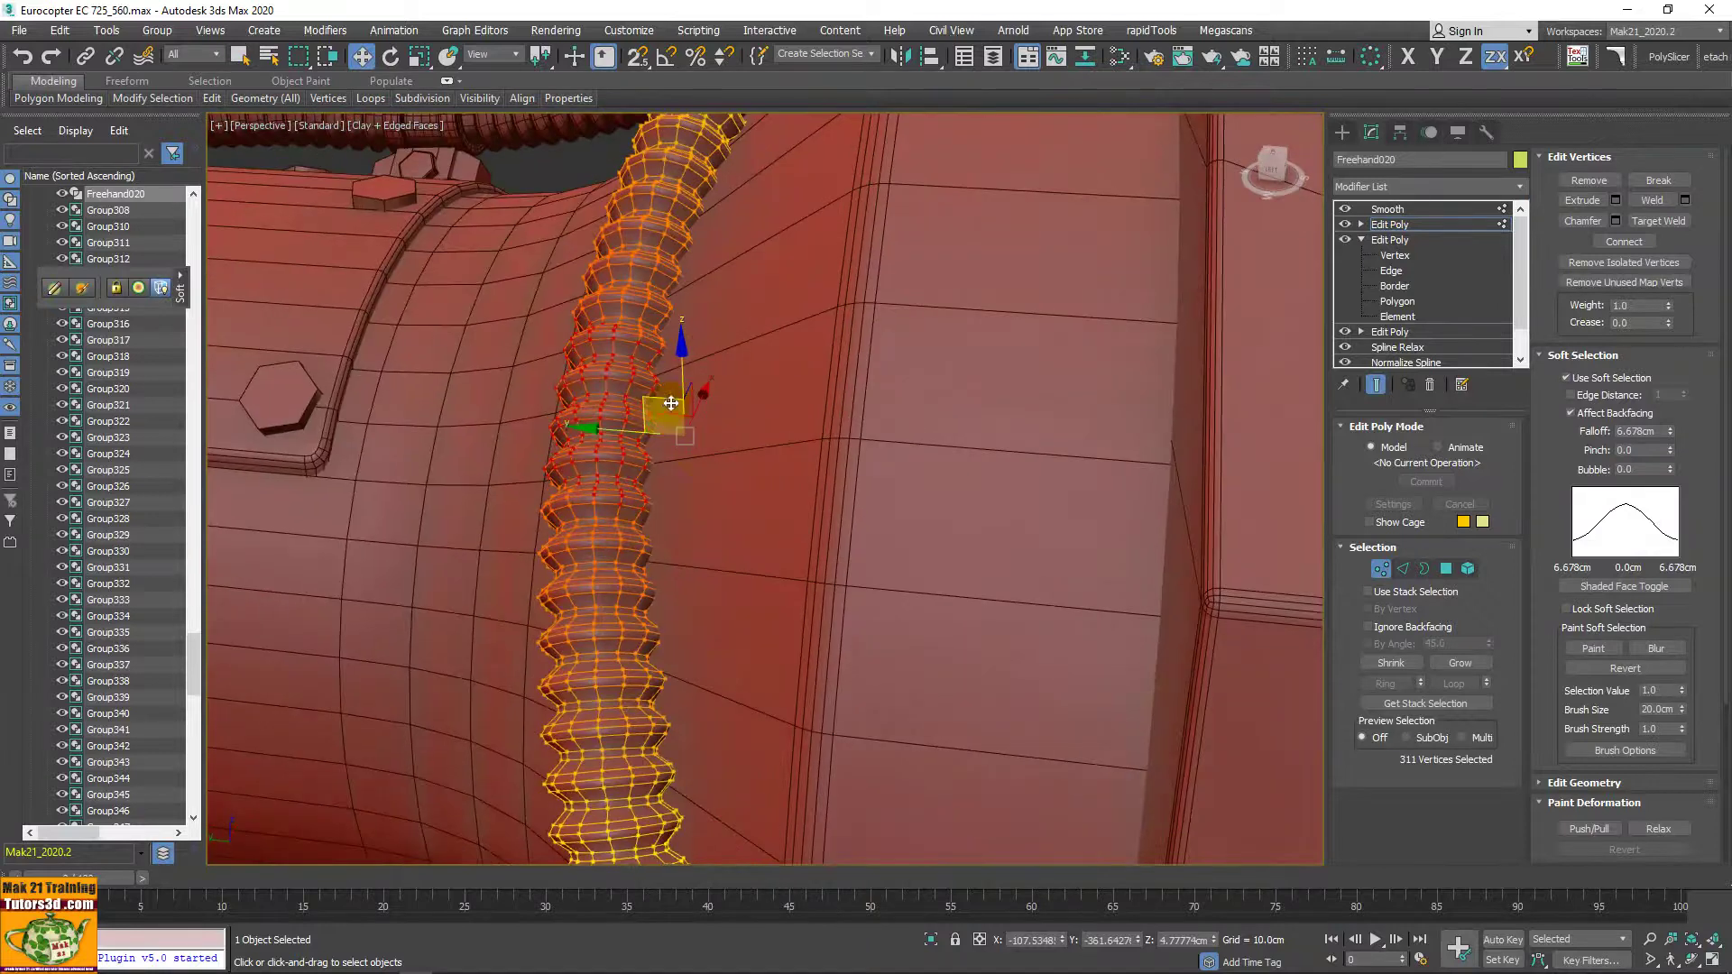
pyautogui.moveTo(671, 403); pyautogui.dragTo(593, 392)
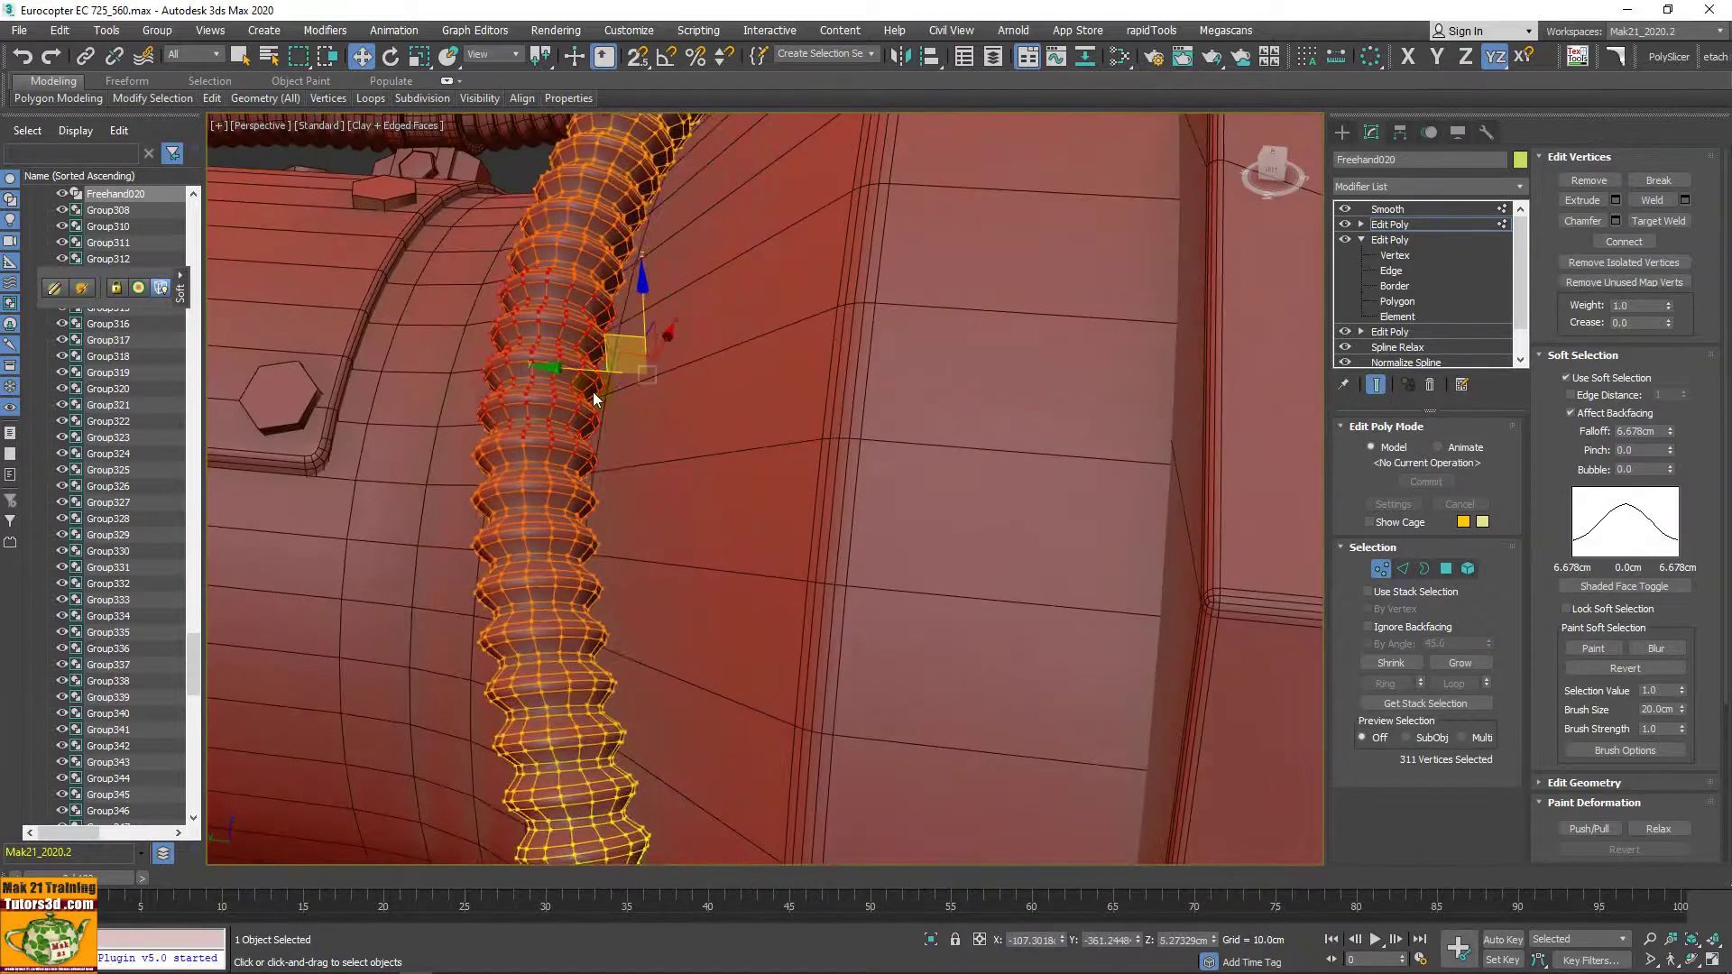
pyautogui.scroll(-4, 592, 391)
pyautogui.keyDown('alt'); pyautogui.moveTo(668, 505); pyautogui.dragTo(754, 549, button='middle'); pyautogui.keyUp('alt')
pyautogui.moveTo(746, 483); pyautogui.dragTo(749, 498)
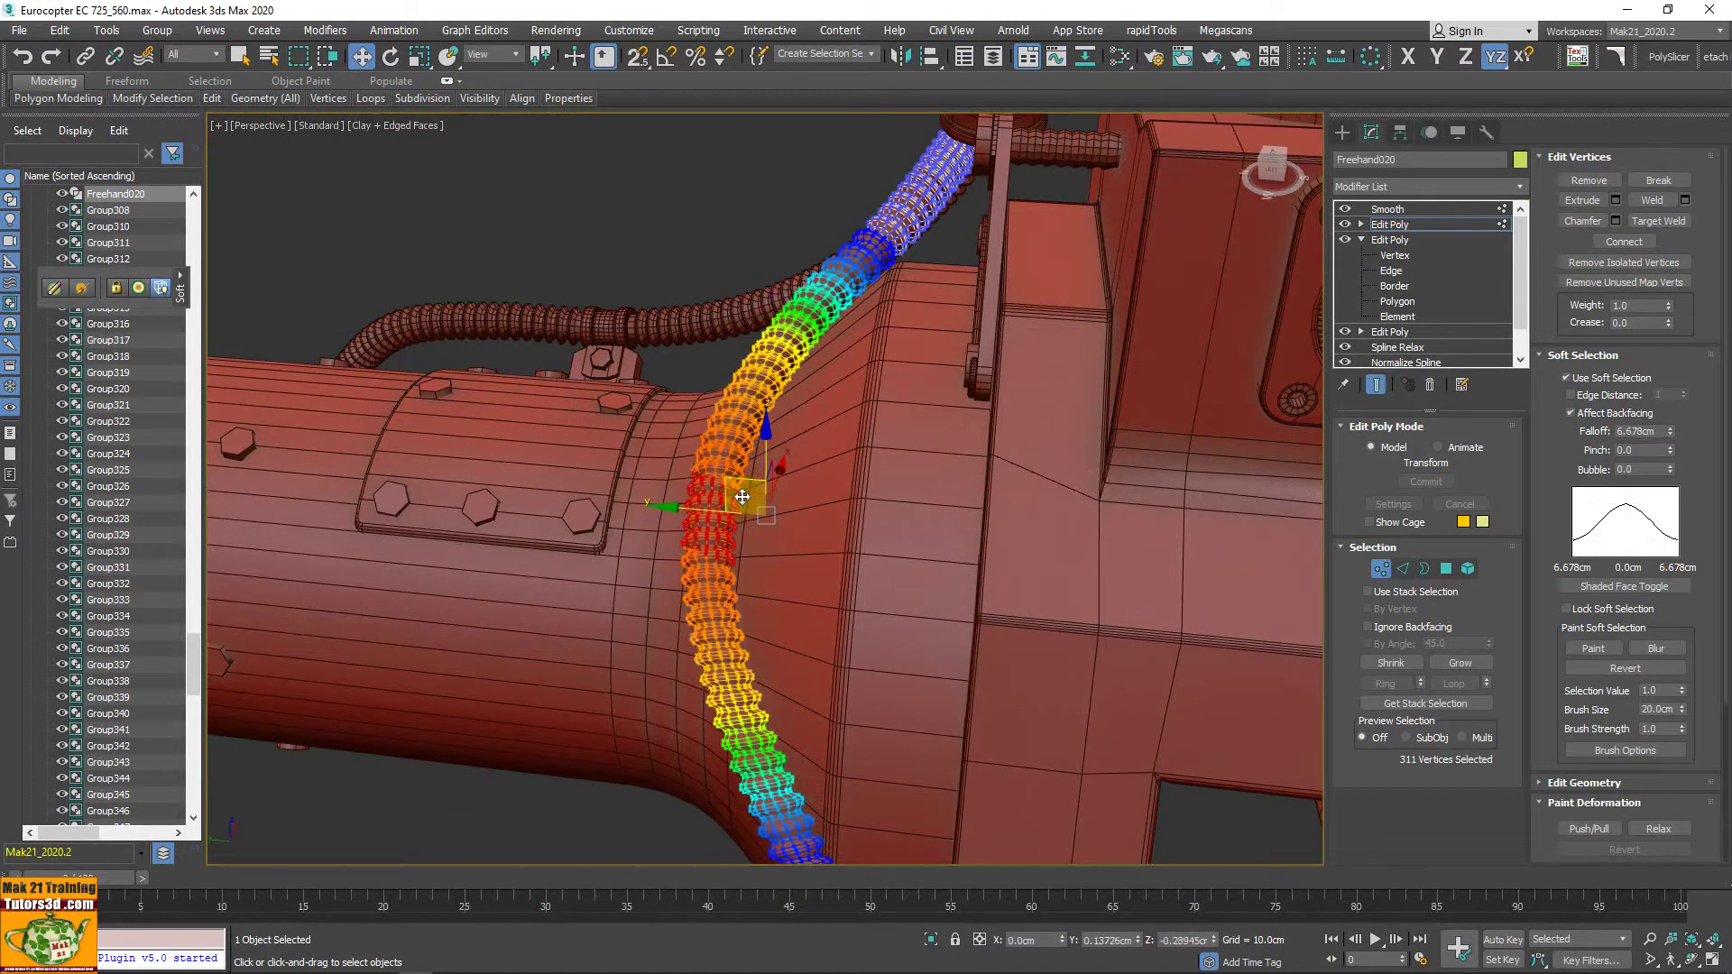
pyautogui.moveTo(811, 505)
pyautogui.keyDown('alt'); pyautogui.mouseDown(button='middle')
pyautogui.moveTo(1016, 599)
pyautogui.moveTo(863, 631)
pyautogui.mouseUp(button='middle'); pyautogui.keyUp('alt')
pyautogui.moveTo(858, 631); pyautogui.dragTo(862, 631)
pyautogui.moveTo(863, 624)
pyautogui.keyDown('alt'); pyautogui.mouseDown(button='middle')
pyautogui.moveTo(675, 576)
pyautogui.moveTo(735, 460)
pyautogui.moveTo(776, 538)
pyautogui.moveTo(665, 781)
pyautogui.moveTo(662, 691)
pyautogui.moveTo(1060, 550)
pyautogui.moveTo(1041, 585)
pyautogui.mouseUp(button='middle'); pyautogui.keyUp('alt')
# Step: Inspect the bent hose's upper fitting and connector, then exit vertex editing on Freehand020
pyautogui.scroll(3, 774, 643)
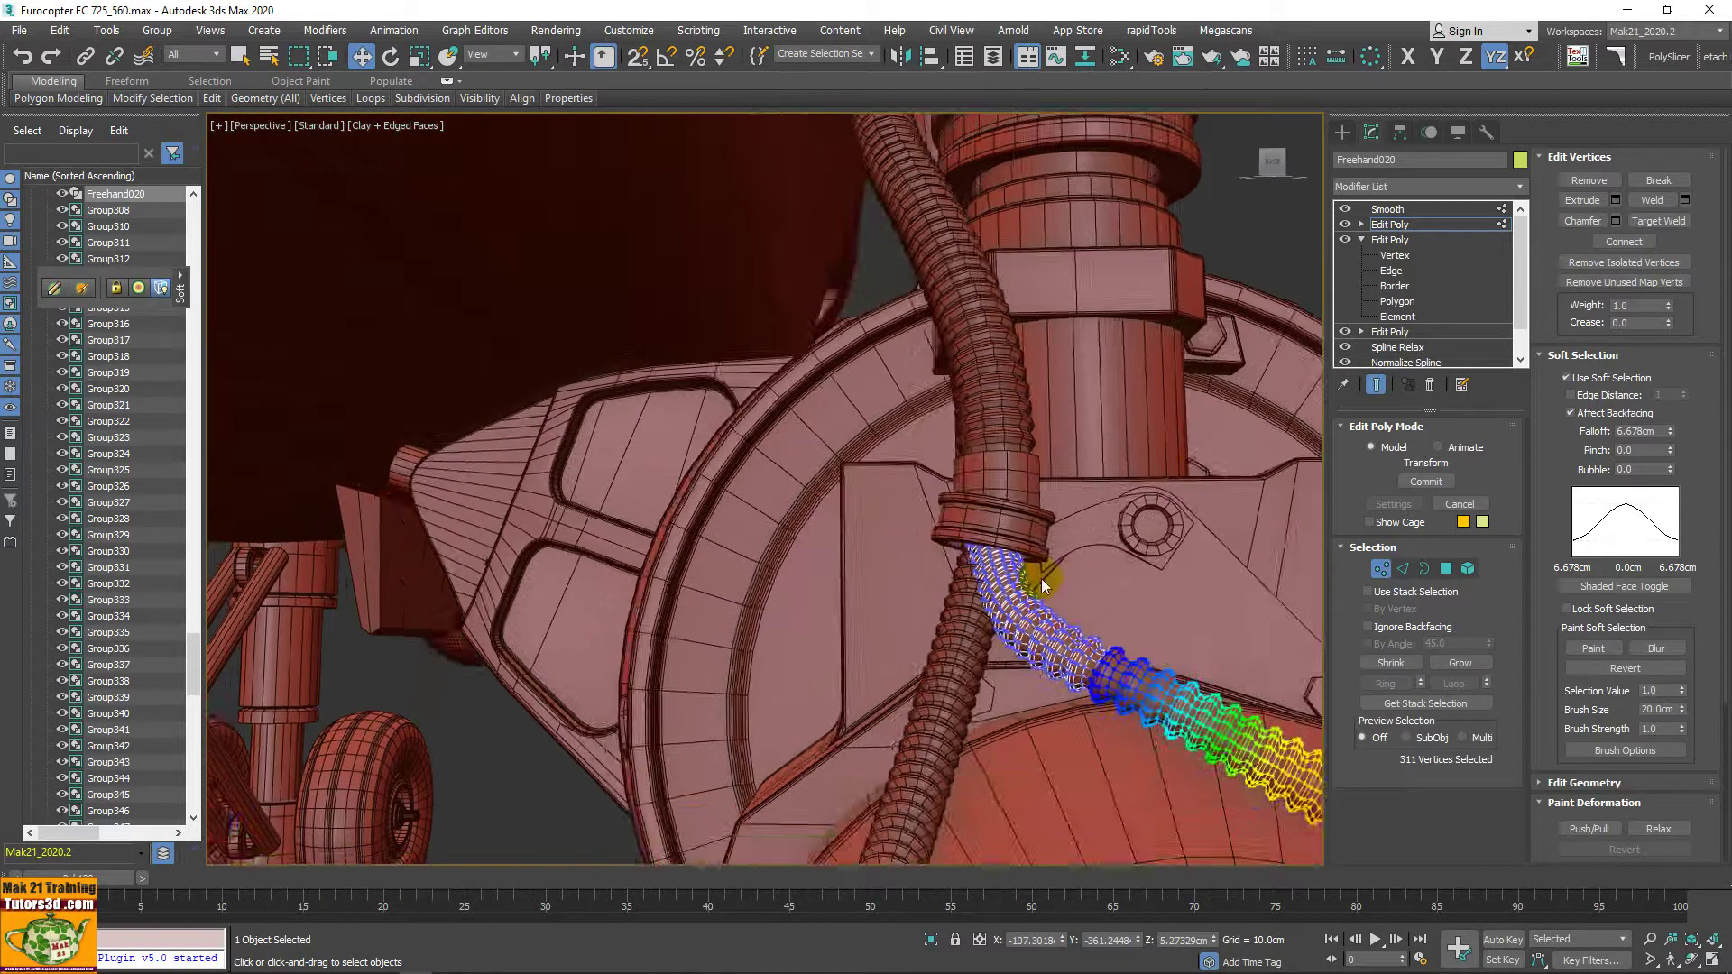
pyautogui.keyDown('alt'); pyautogui.moveTo(975, 481); pyautogui.dragTo(881, 828, button='middle'); pyautogui.keyUp('alt')
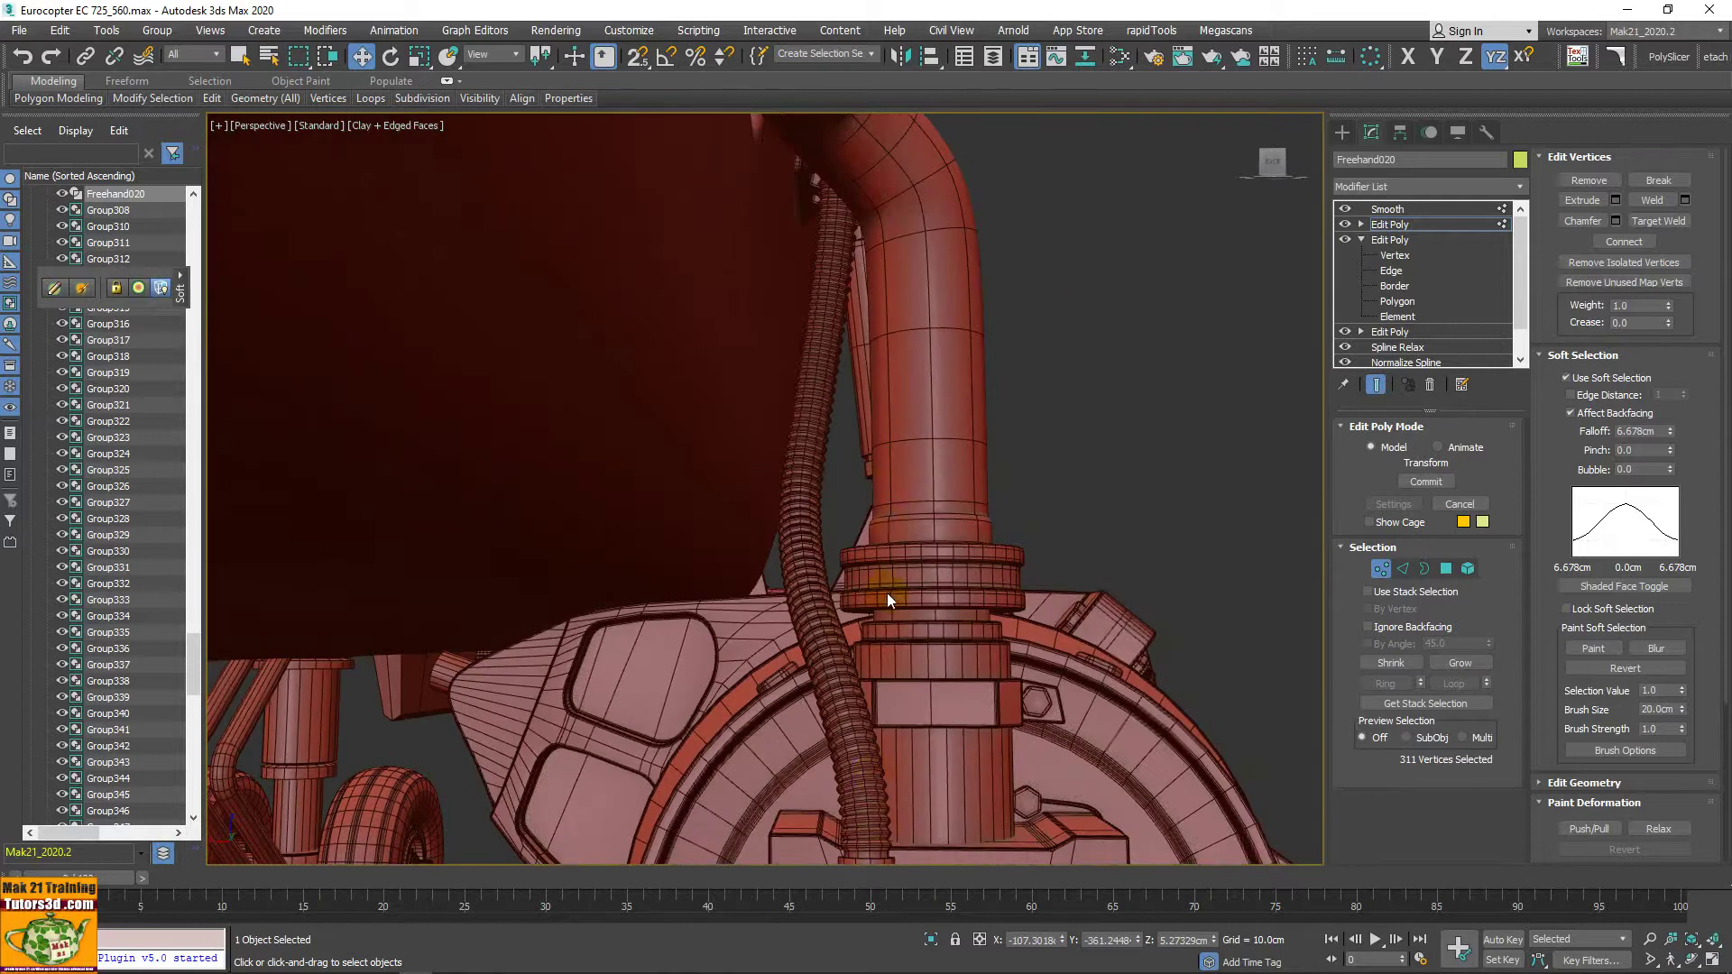
pyautogui.moveTo(904, 538)
pyautogui.keyDown('alt'); pyautogui.mouseDown(button='middle')
pyautogui.moveTo(881, 611)
pyautogui.moveTo(722, 722)
pyautogui.moveTo(705, 816)
pyautogui.moveTo(588, 719)
pyautogui.moveTo(694, 554)
pyautogui.moveTo(722, 550)
pyautogui.moveTo(647, 381)
pyautogui.mouseUp(button='middle'); pyautogui.keyUp('alt')
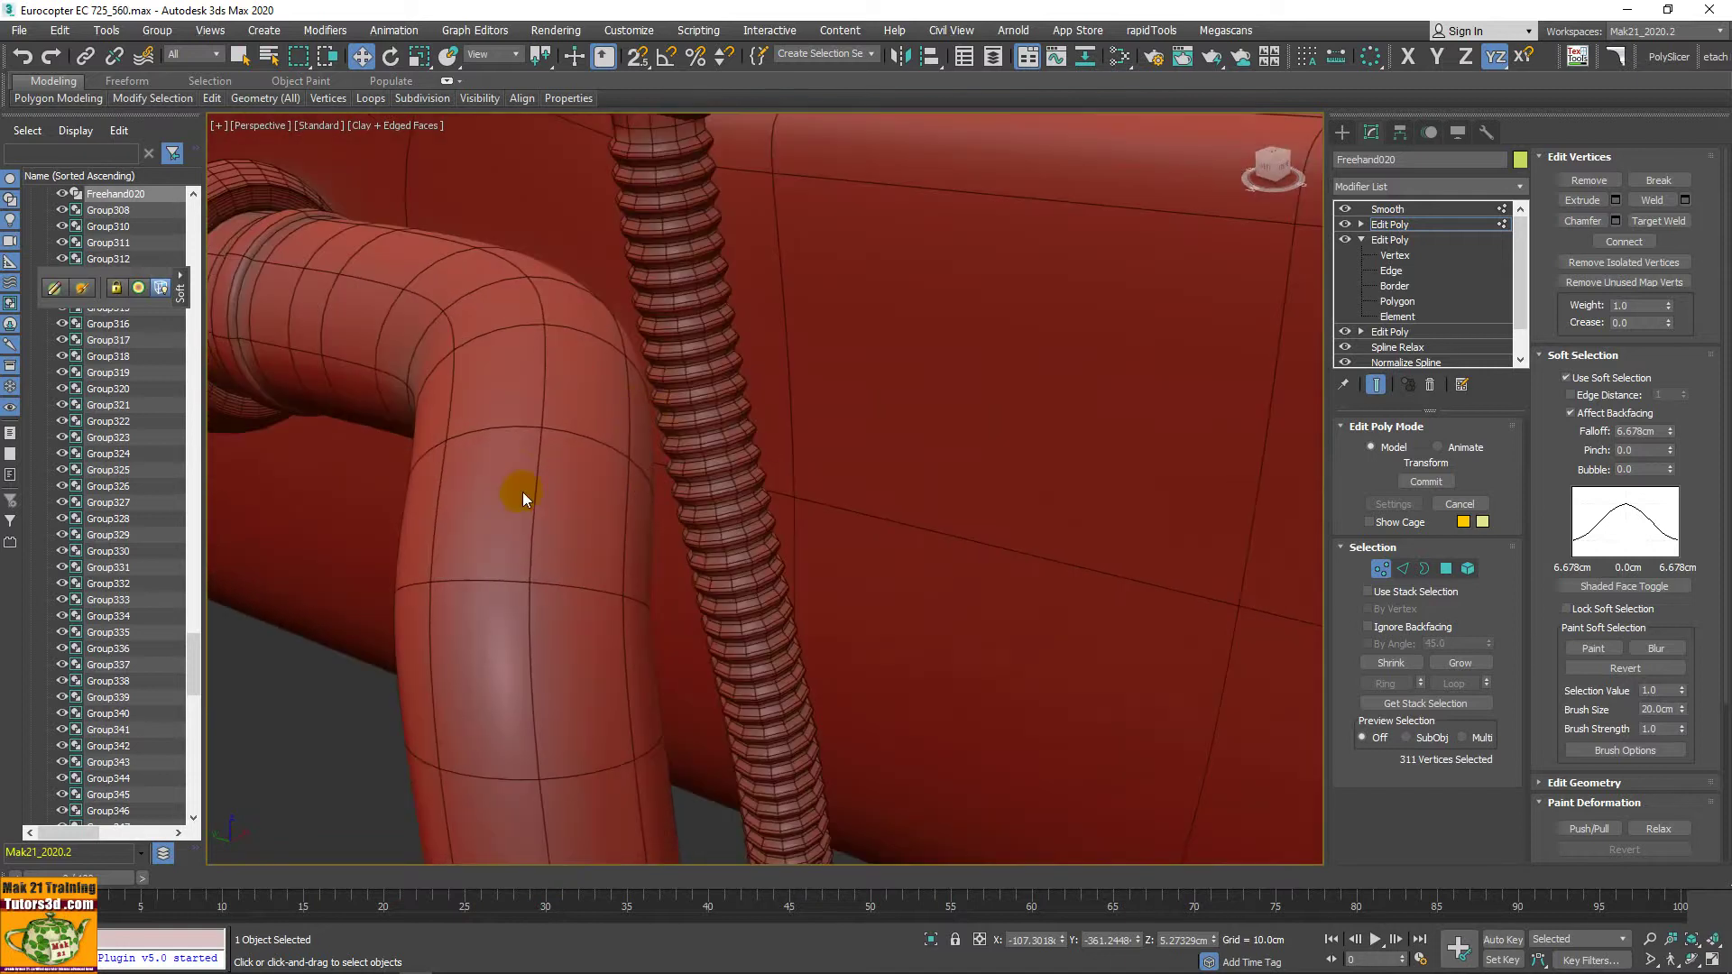
pyautogui.keyDown('alt'); pyautogui.moveTo(671, 473); pyautogui.dragTo(685, 386, button='middle'); pyautogui.keyUp('alt')
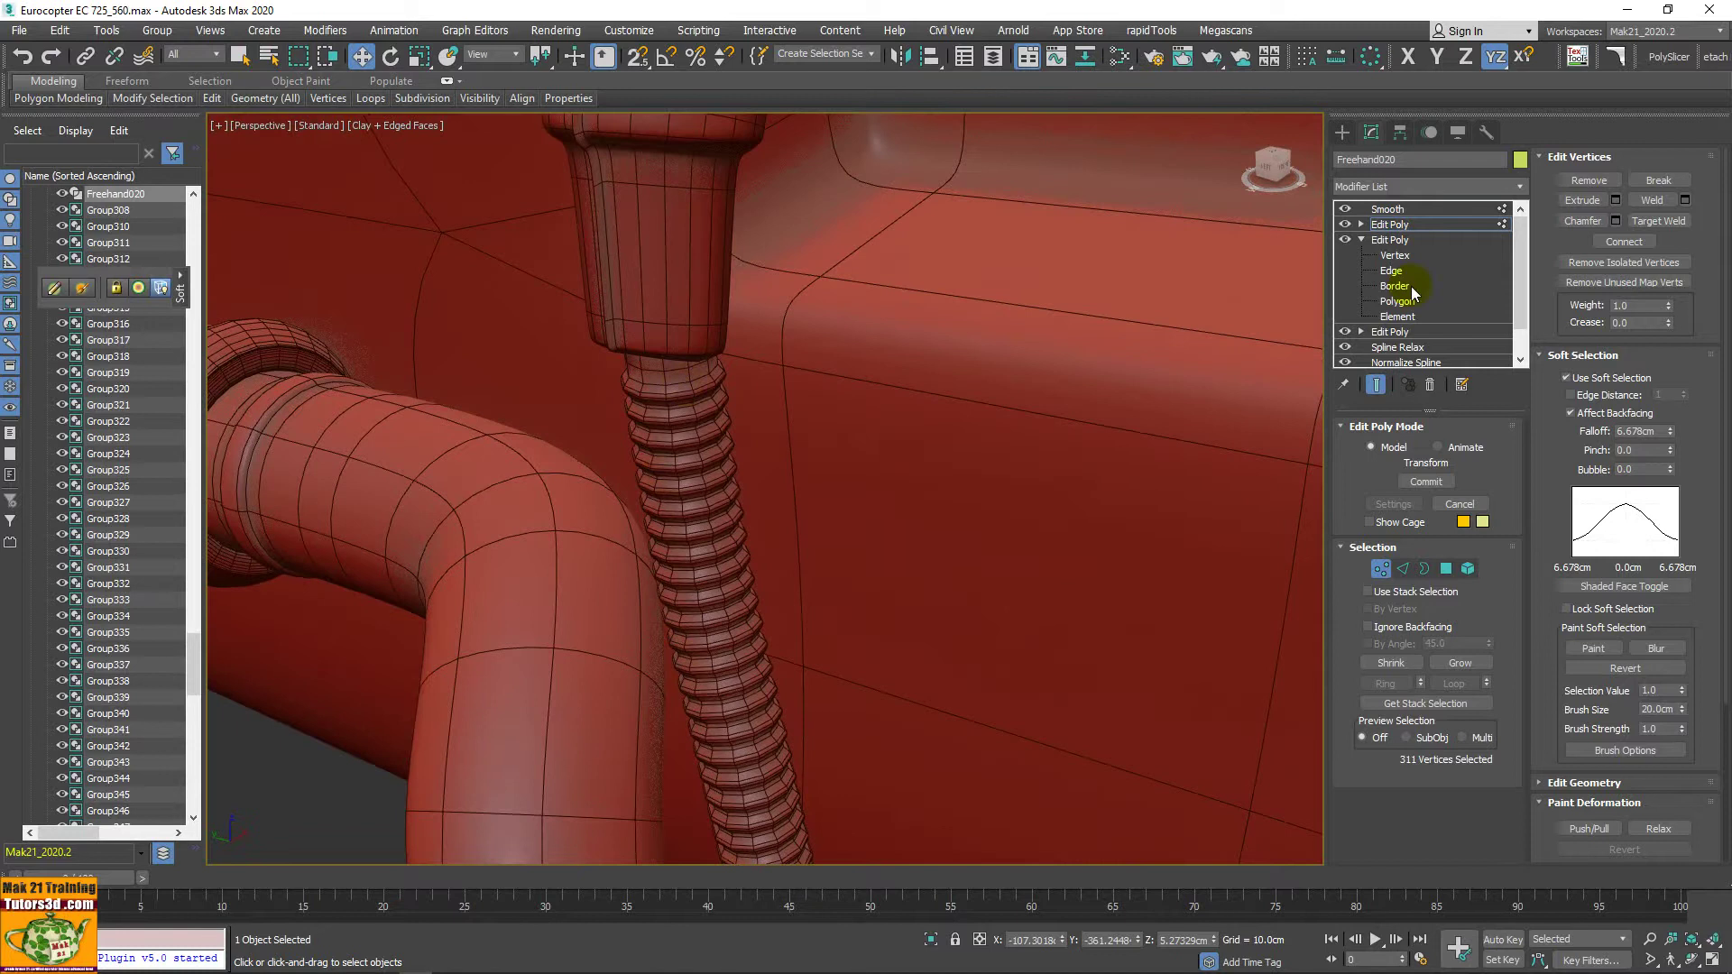
pyautogui.click(1377, 227)
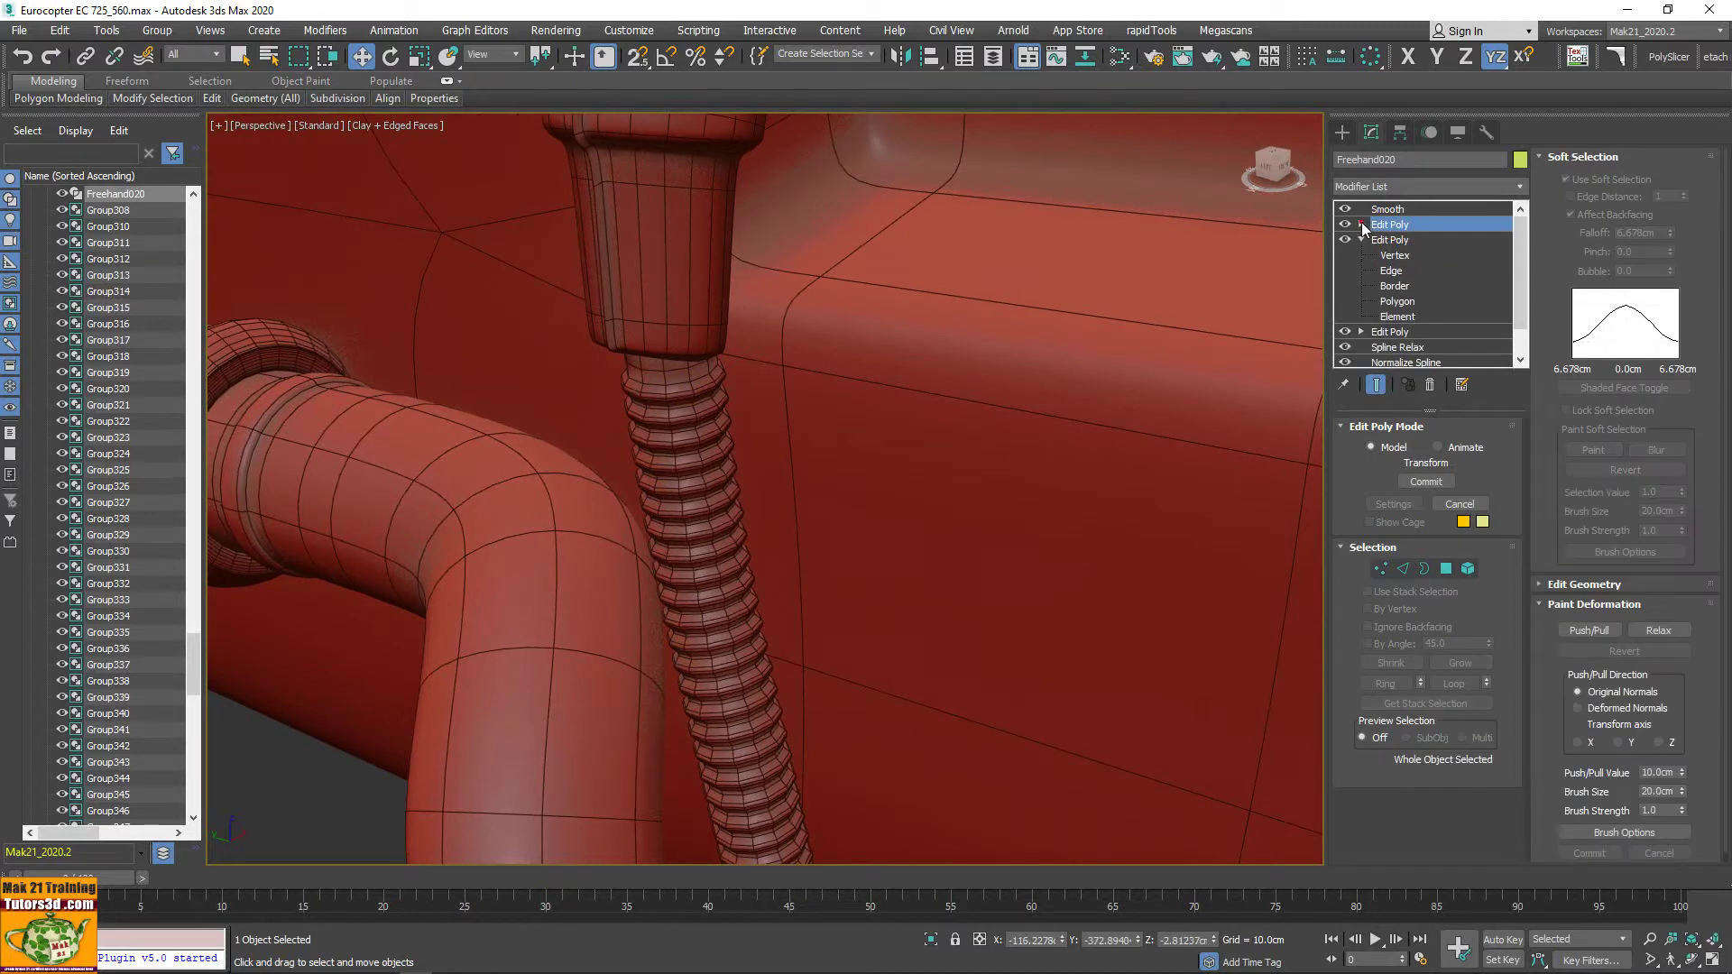
# Step: Select the ribbed Line209 hose and orbit around it
pyautogui.scroll(-6, 781, 612)
pyautogui.scroll(2, 781, 622)
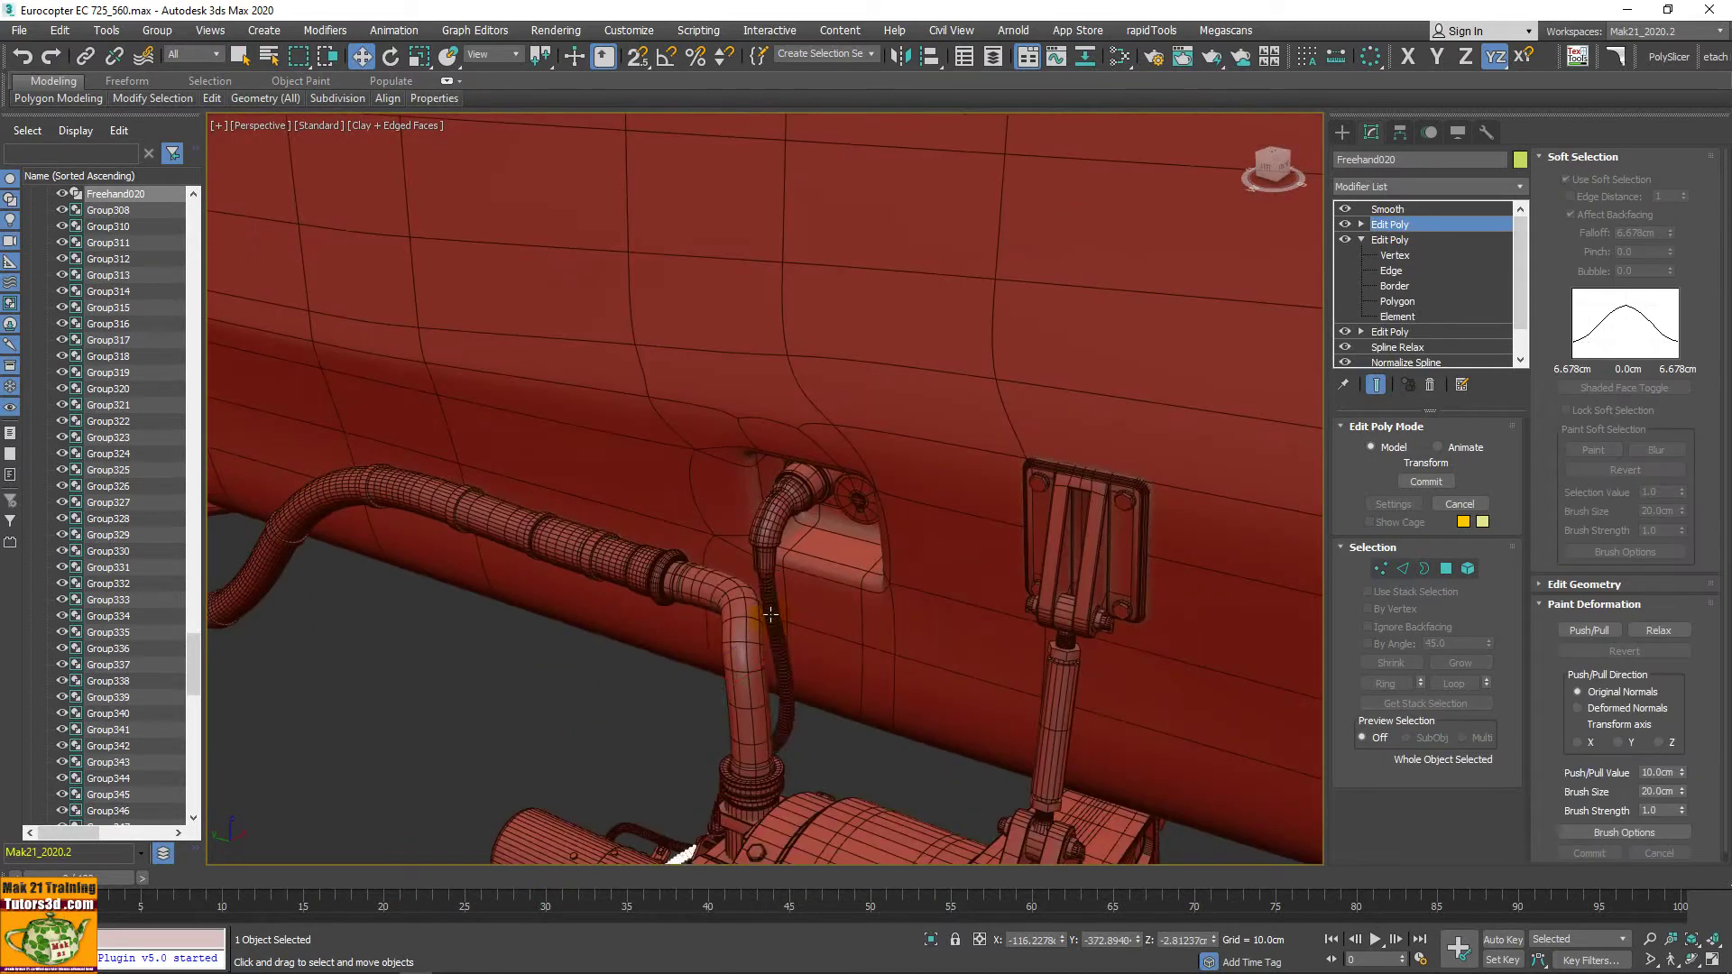
pyautogui.click(771, 615)
pyautogui.moveTo(771, 614)
pyautogui.keyDown('alt'); pyautogui.mouseDown(button='middle')
pyautogui.moveTo(790, 576)
pyautogui.moveTo(890, 558)
pyautogui.mouseUp(button='middle'); pyautogui.keyUp('alt')
pyautogui.scroll(3, 793, 572)
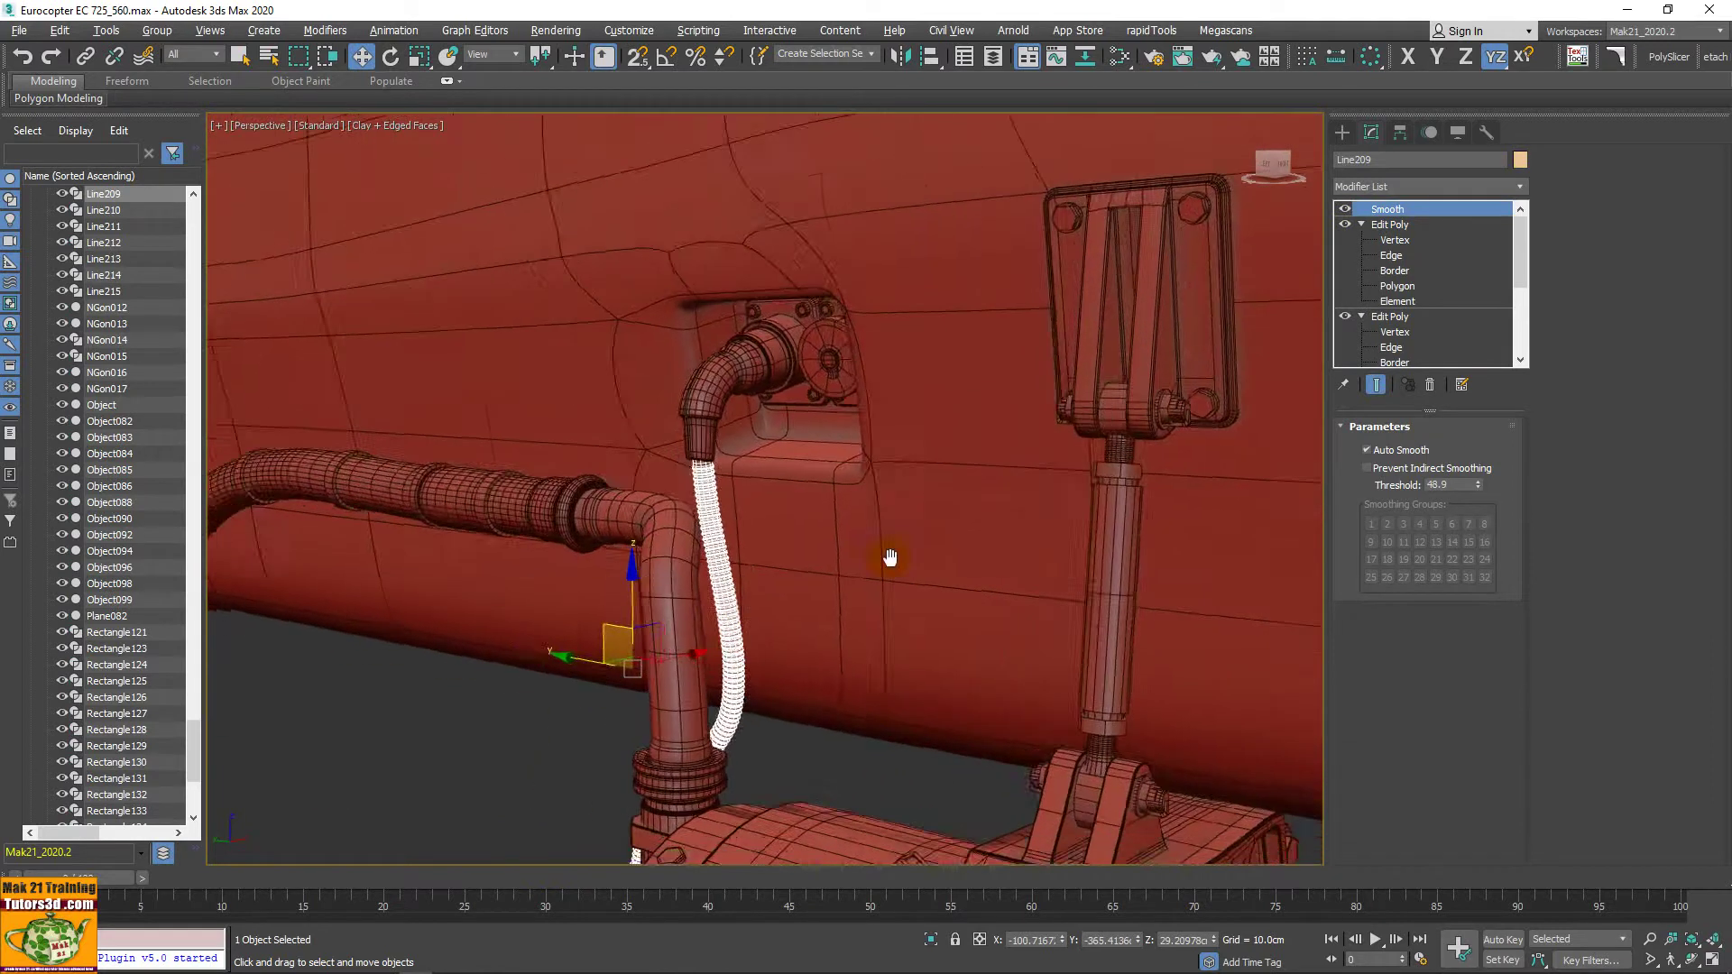